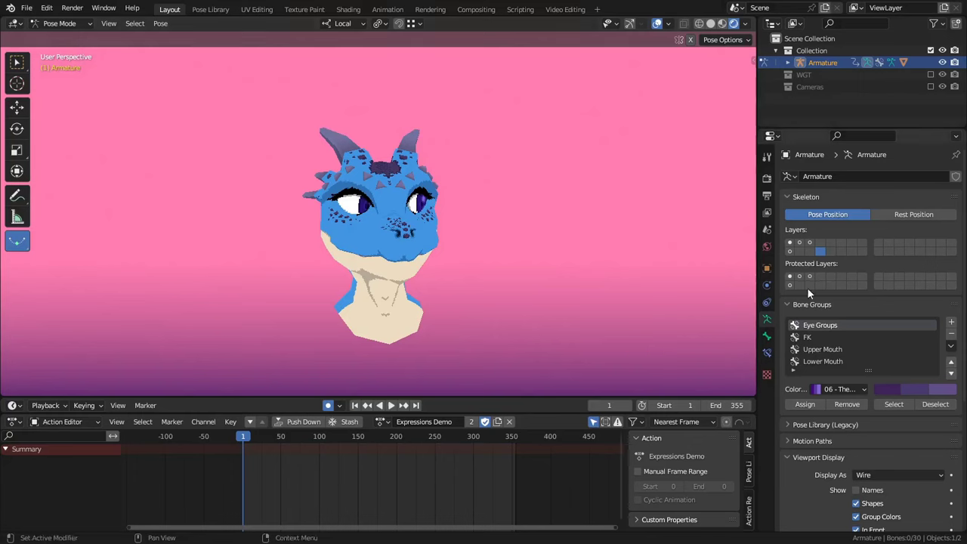
- Show the armature's first bone layer with the eye controls and play the Expressions Demo animation
left_click(789, 242, "shift")
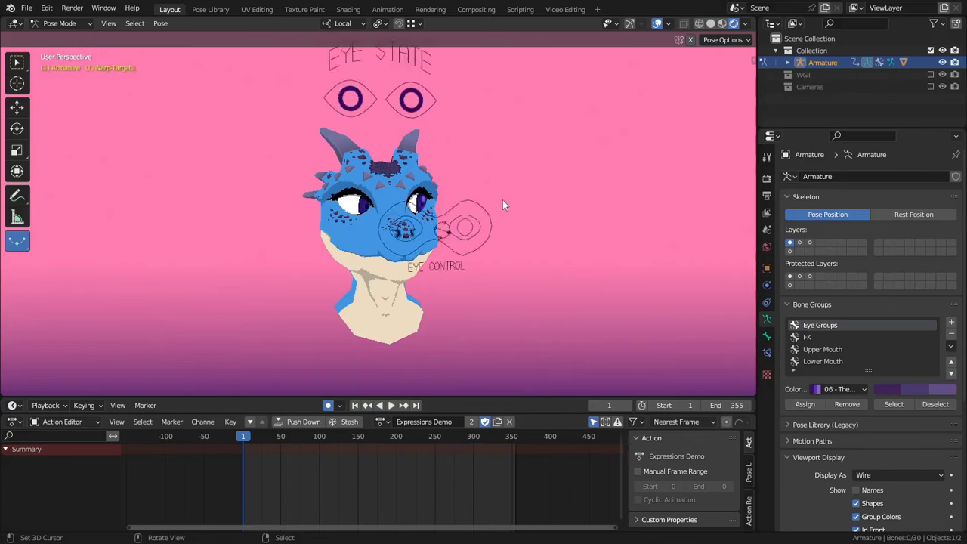
key("space")
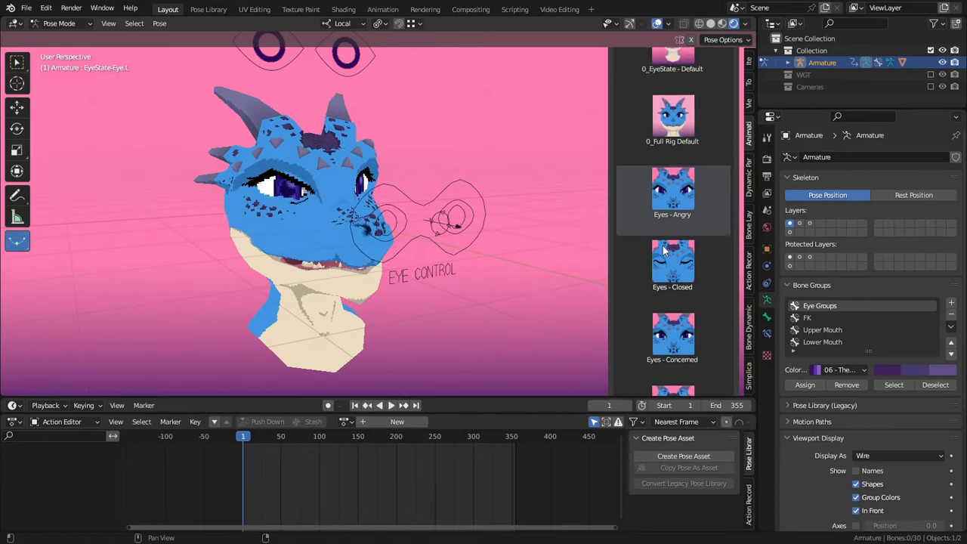
- Apply the Eyes - Closed and Eyes - Eyebrow Raised poses from the pose library to the dragon rig
scroll(662, 245, "down", 1)
left_click(662, 246)
scroll(663, 246, "down", 2)
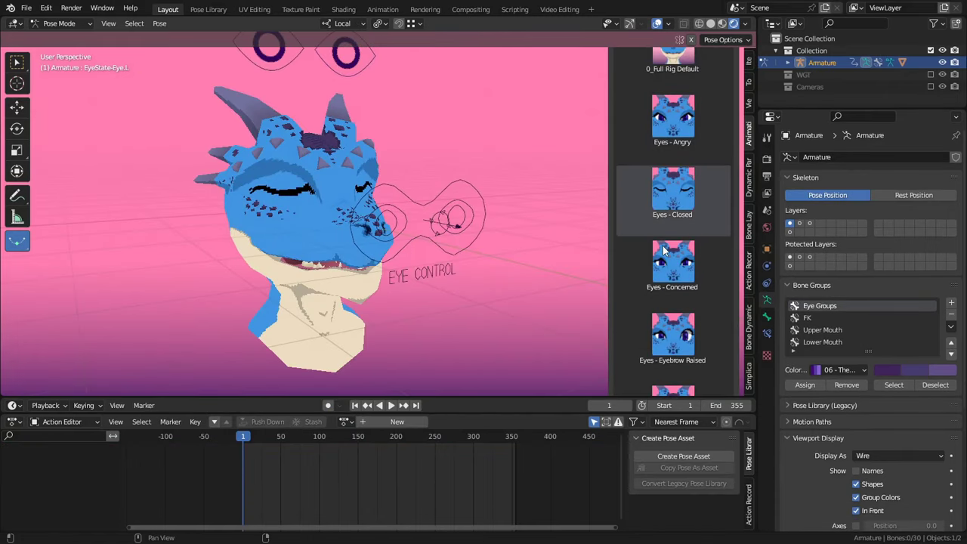
scroll(662, 250, "down", 4)
left_click(671, 225)
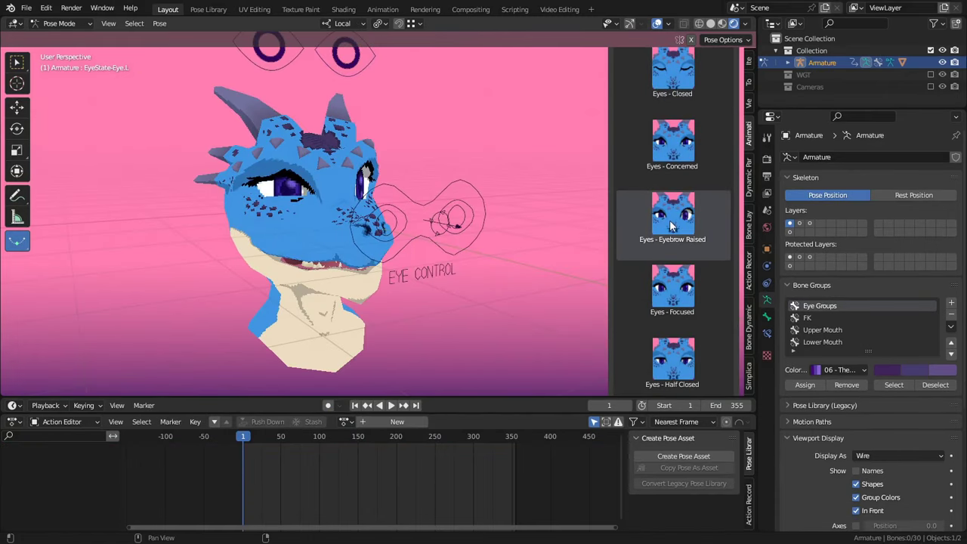
scroll(670, 225, "down", 2)
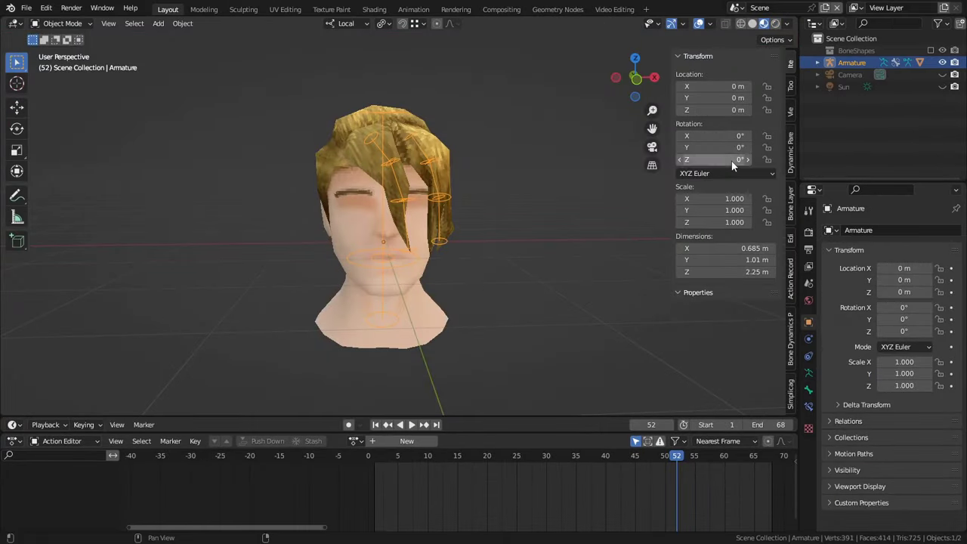
- Add the 2D Eye System node group on the link between the TEX_Character texture and the Multiply node
mouse_move(446, 306)
middle_mouse_down()
mouse_move(522, 309)
mouse_move(408, 310)
middle_mouse_up()
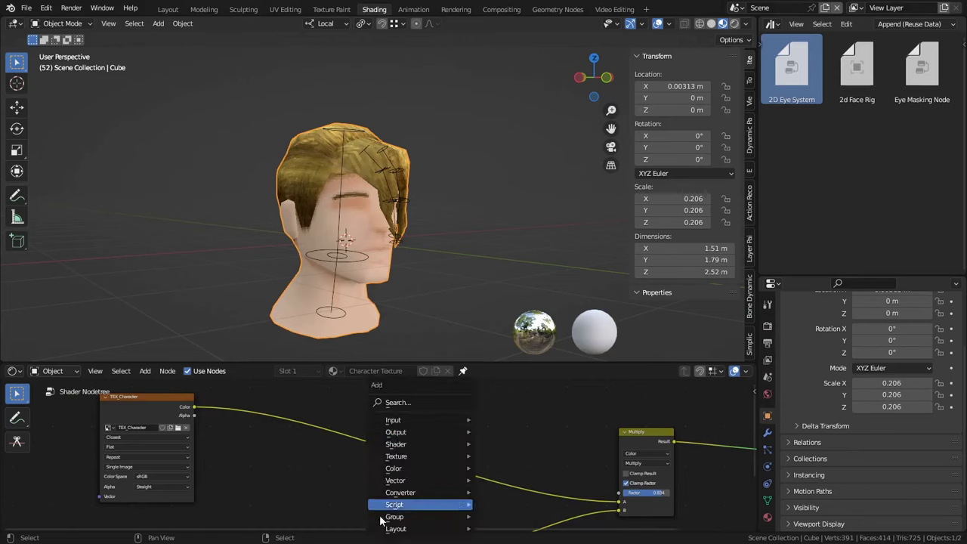
mouse_move(406, 518)
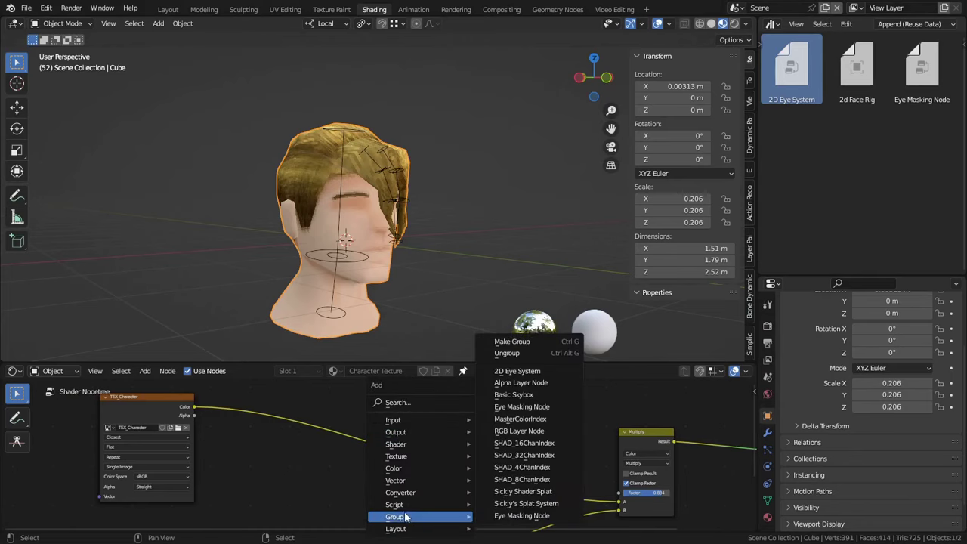
left_click(536, 374)
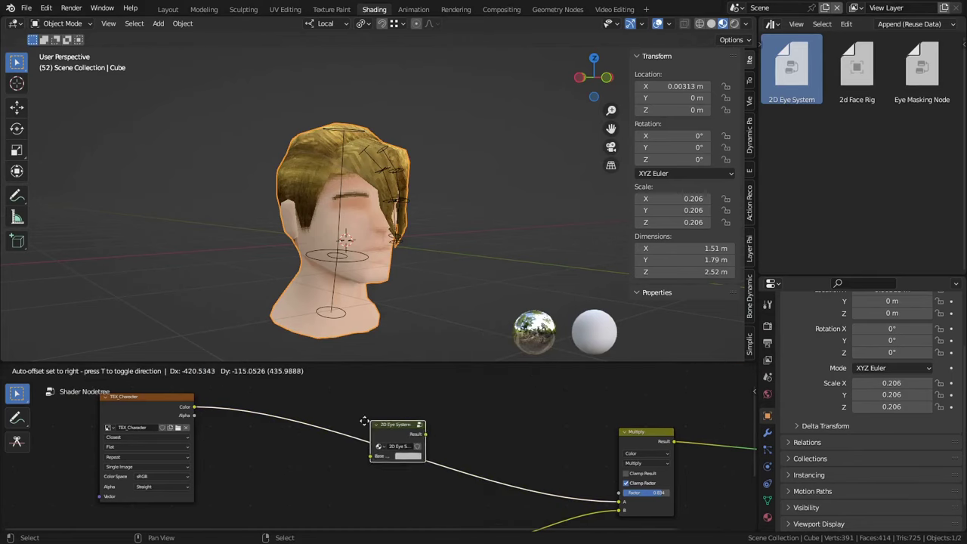
left_click(380, 433)
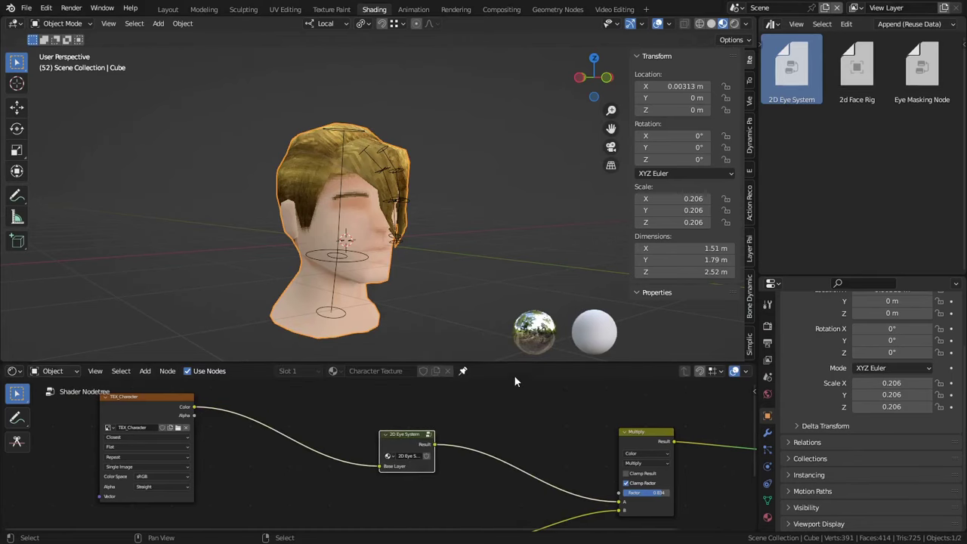
- Add the 2d Face Rig asset to the scene and clear its location to the world origin
left_click(857, 83)
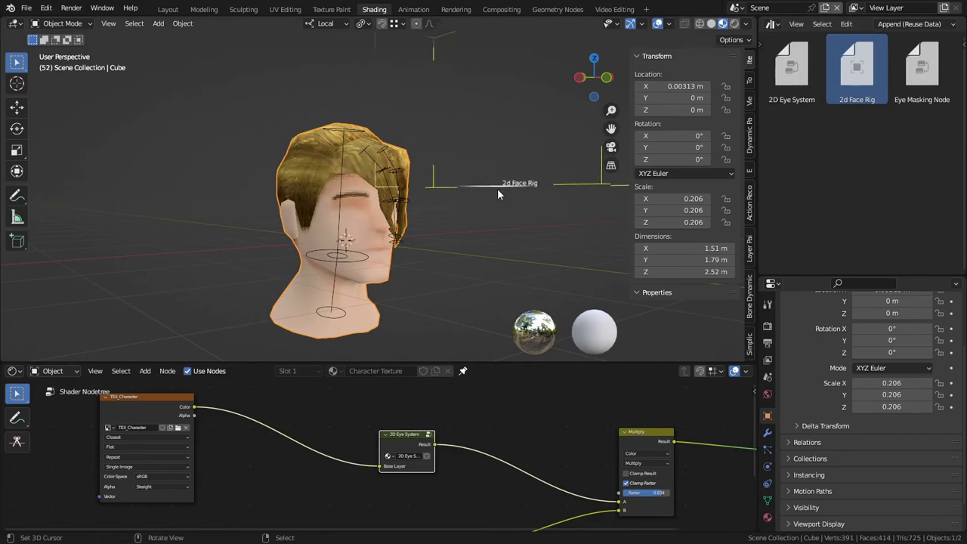
left_click_drag(530, 260, 526, 253)
key("alt+g")
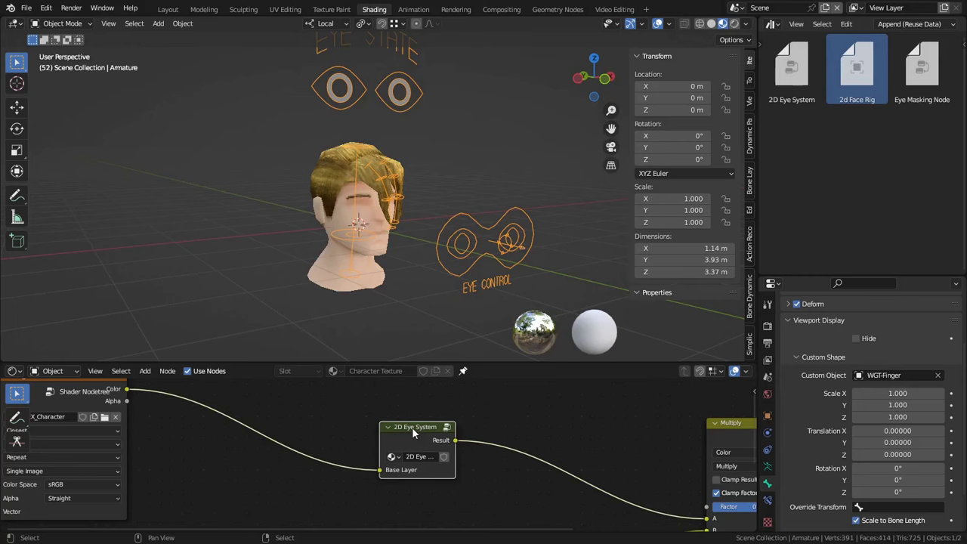
- Enter the 2D Eye System group and start opening an image for the Eye.L Eyestate texture node
key("Tab")
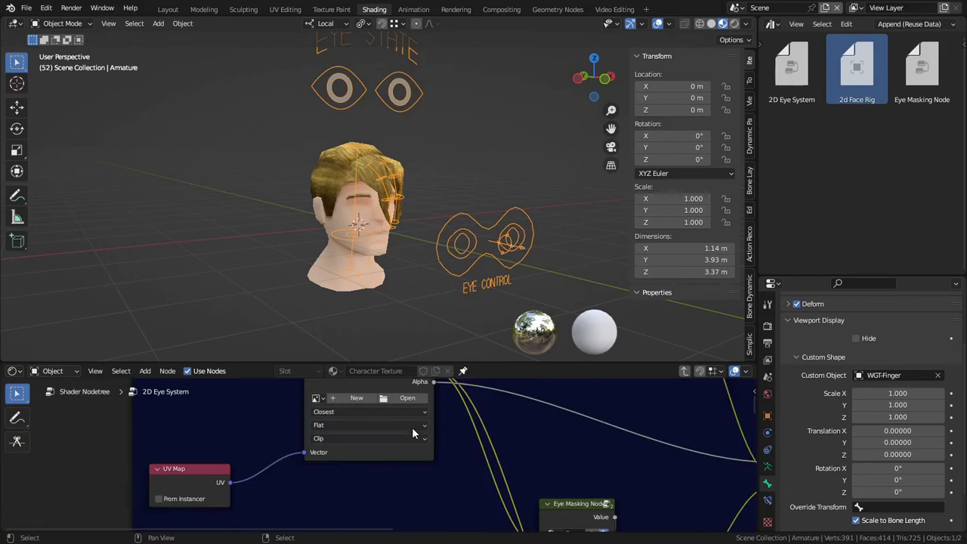
middle_click_drag(413, 431, 422, 497)
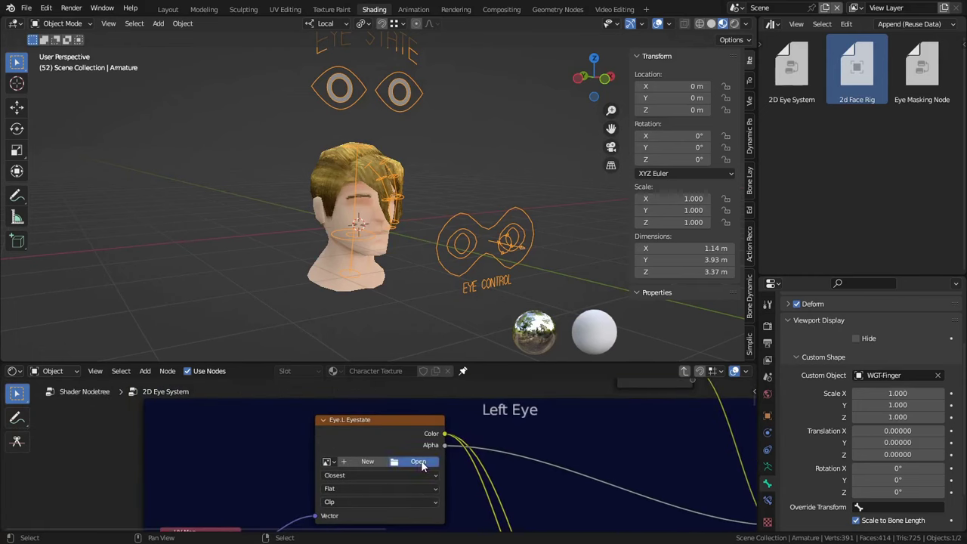
left_click(420, 462)
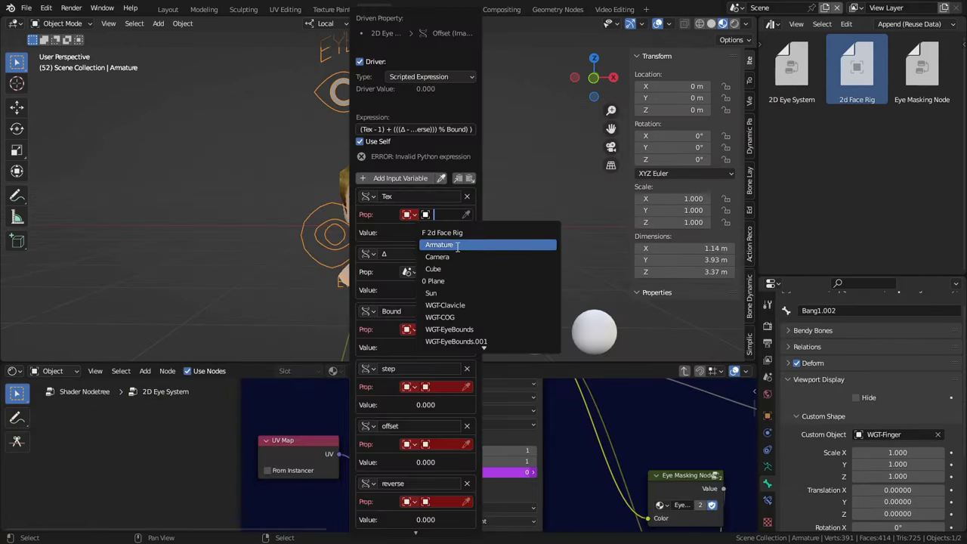
- Set Armature as the target object of the Tex variable in the image offset driver
left_click(455, 245)
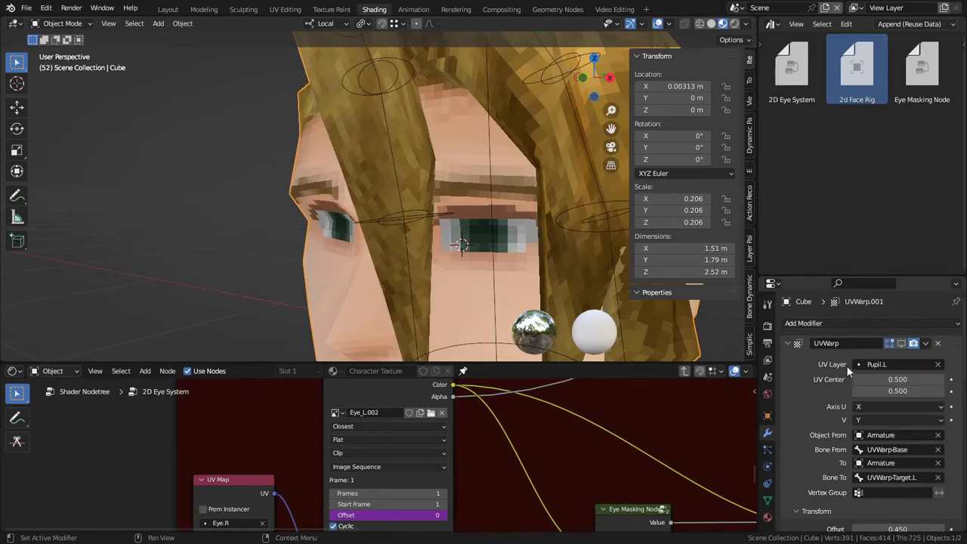
scroll(886, 391, "down", 3)
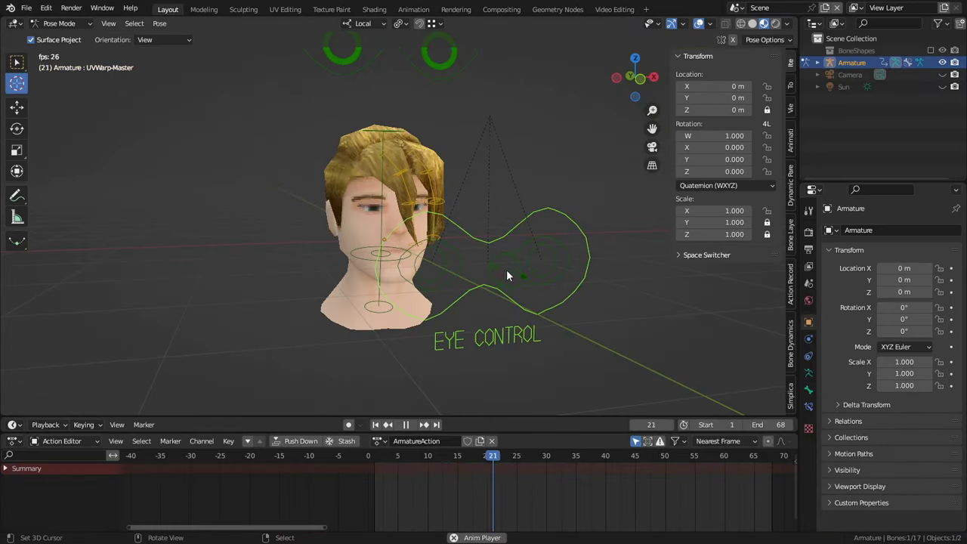
- Move the UVWarp-Master eye control bone while the animation plays
key("g")
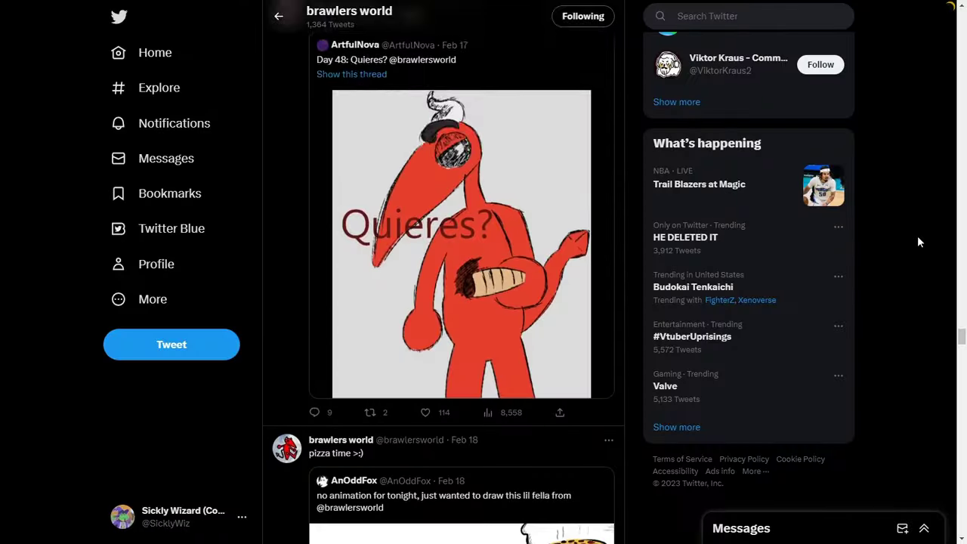
- Switch to Twitter, find the Feb 14 eye rig test post and examine its video and follow-up comment
scroll(919, 242, "down", 10)
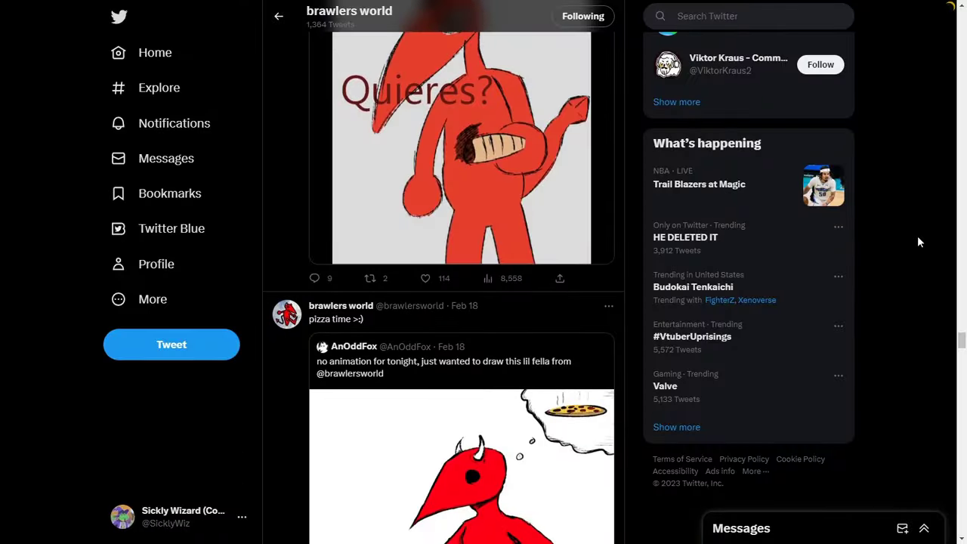
scroll(919, 242, "down", 15)
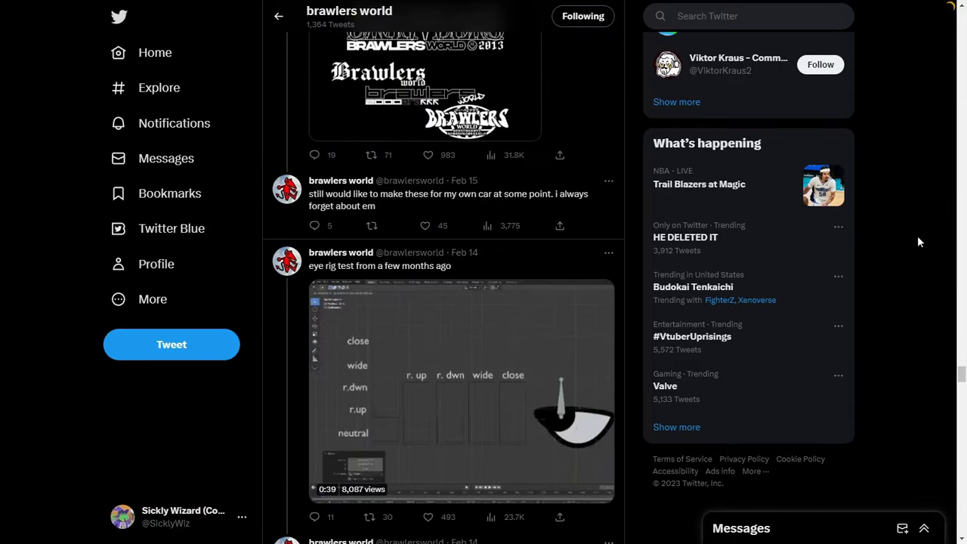
scroll(920, 242, "down", 1)
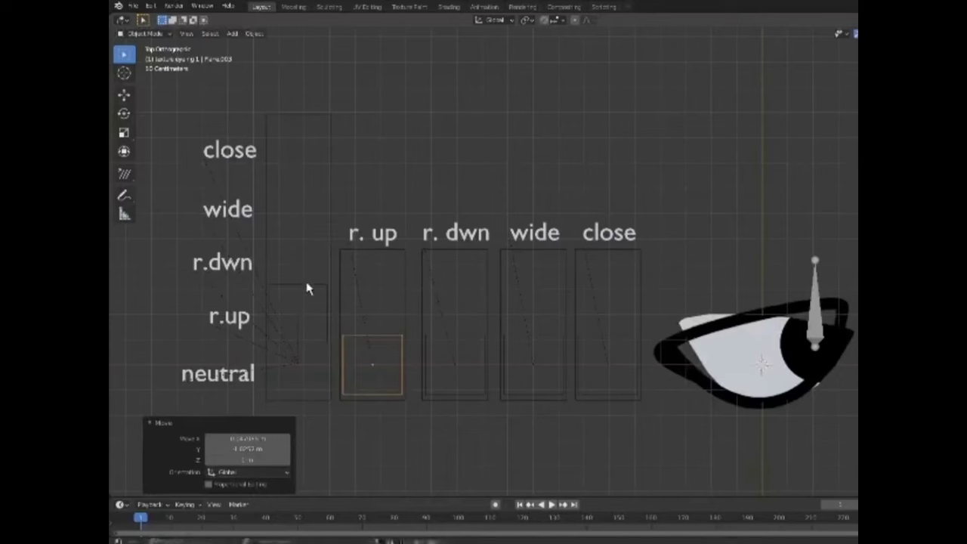
key("Escape")
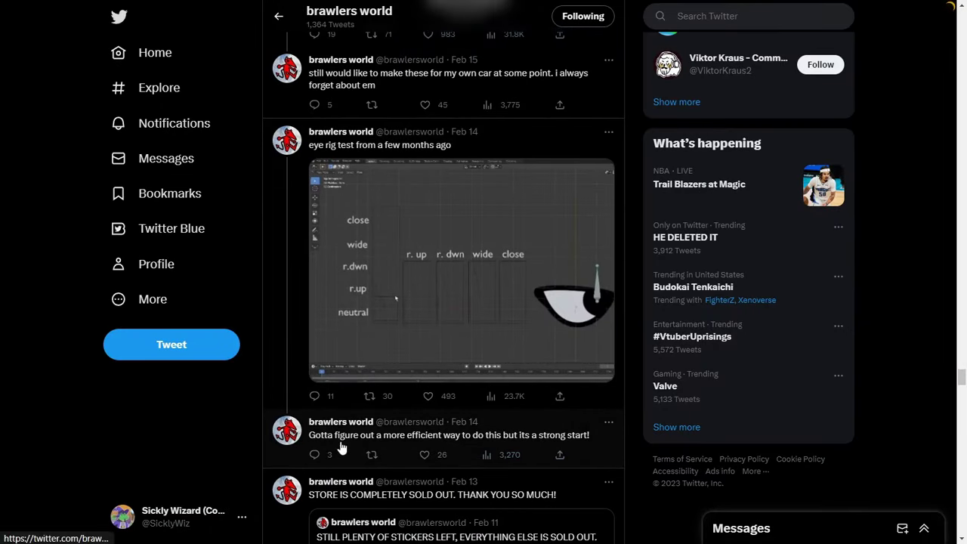
left_click_drag(597, 440, 309, 437)
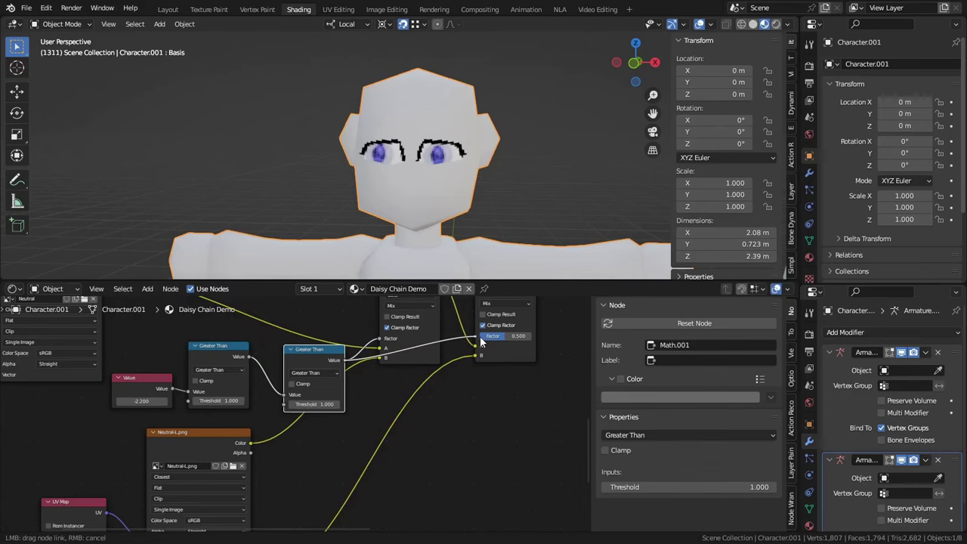
- Link the second Greater Than node's value to the Factor of the last Mix node in Daisy Chain Demo
left_click_drag(480, 336, 480, 337)
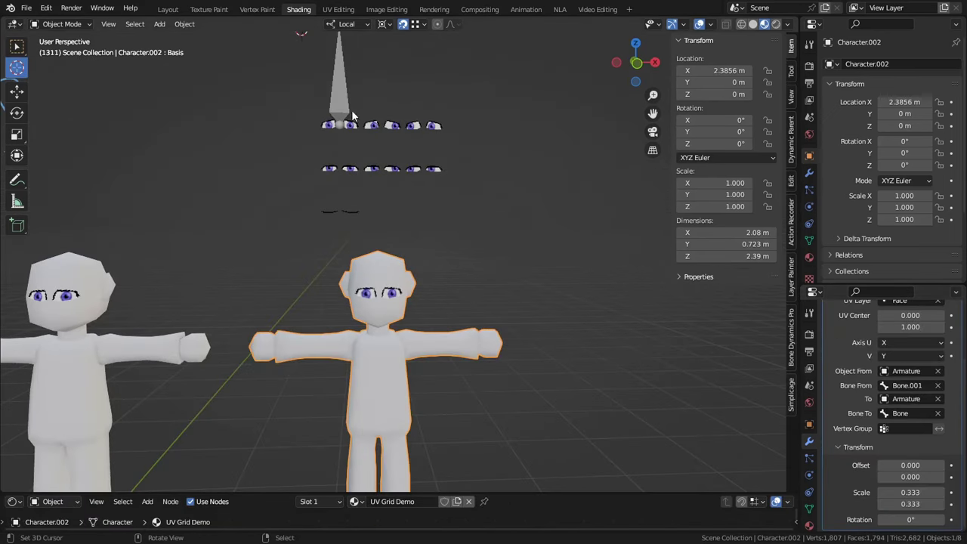
- Put the armature above the UV Grid Demo character in Pose Mode and move Bone.001 across the eye texture grid
left_click(334, 102)
key("ctrl+Tab")
left_click(342, 100)
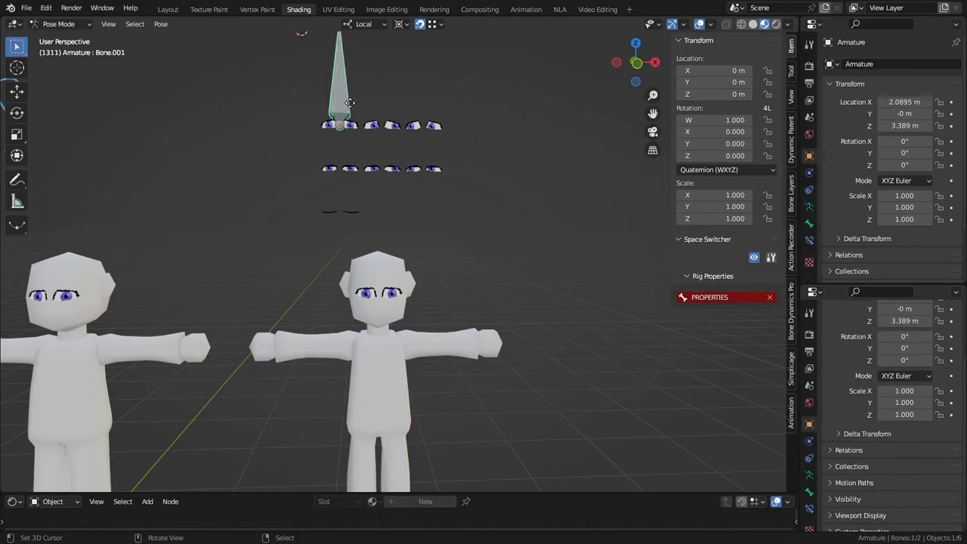
key("g")
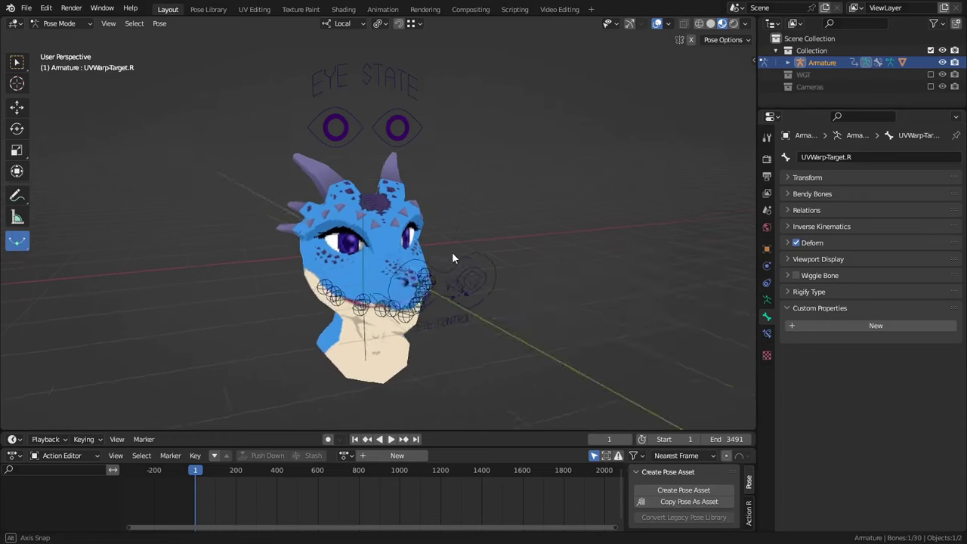
- Open the dragon armature's skeleton settings and show only the first bone layer
middle_click_drag(398, 247, 443, 248)
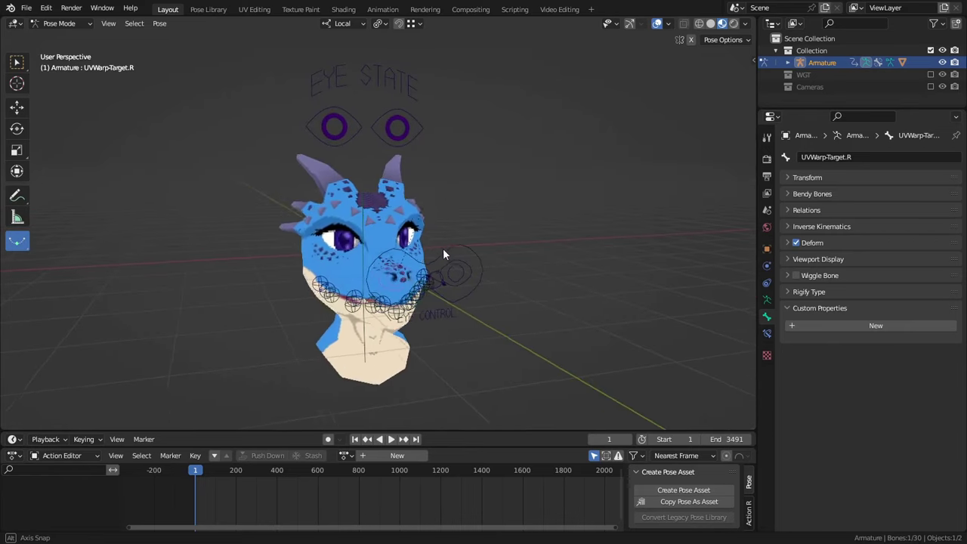
left_click(767, 300)
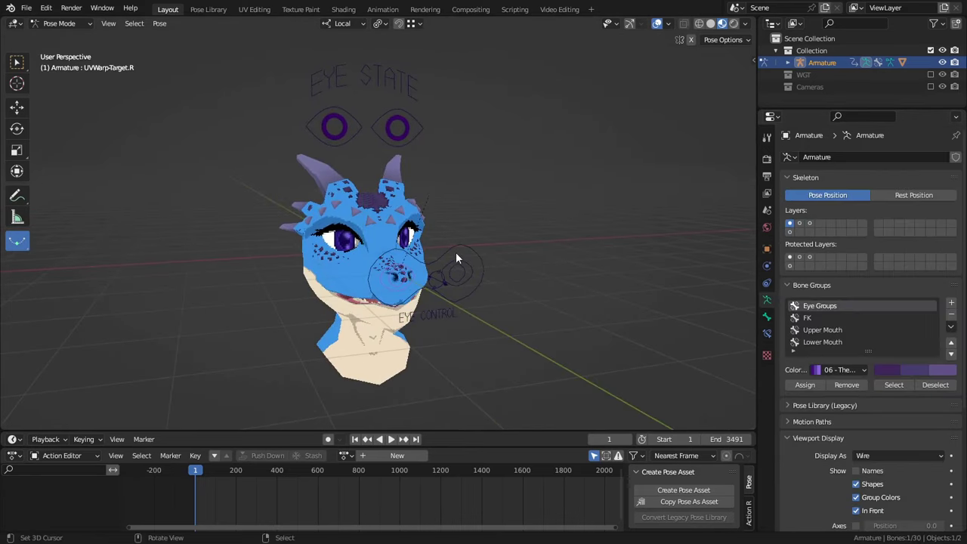
- Try moving and rotating the UVWarp-Master control, and rotating and scaling the UVWarp-Rotator bone, cancelling each transform
key("g")
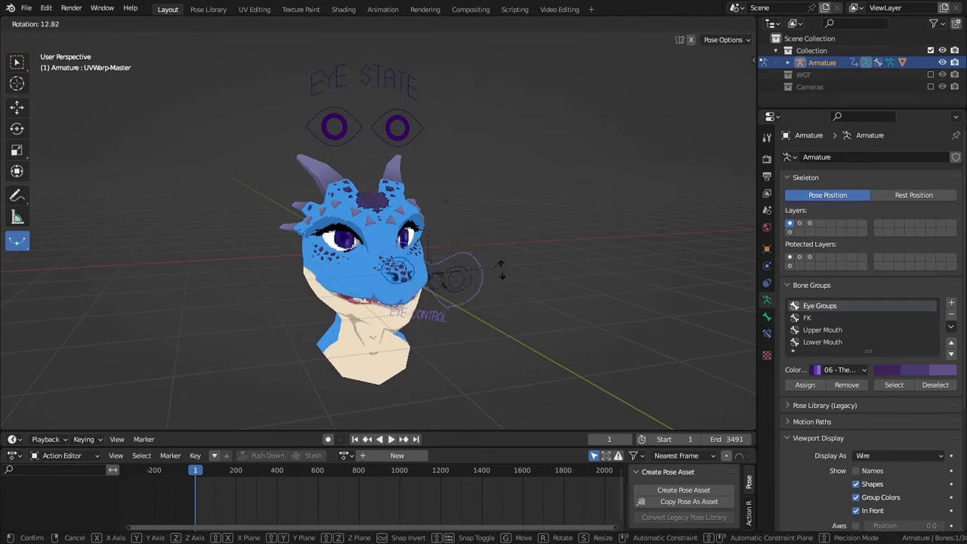
right_click(257, 279)
left_click(440, 279)
key("r")
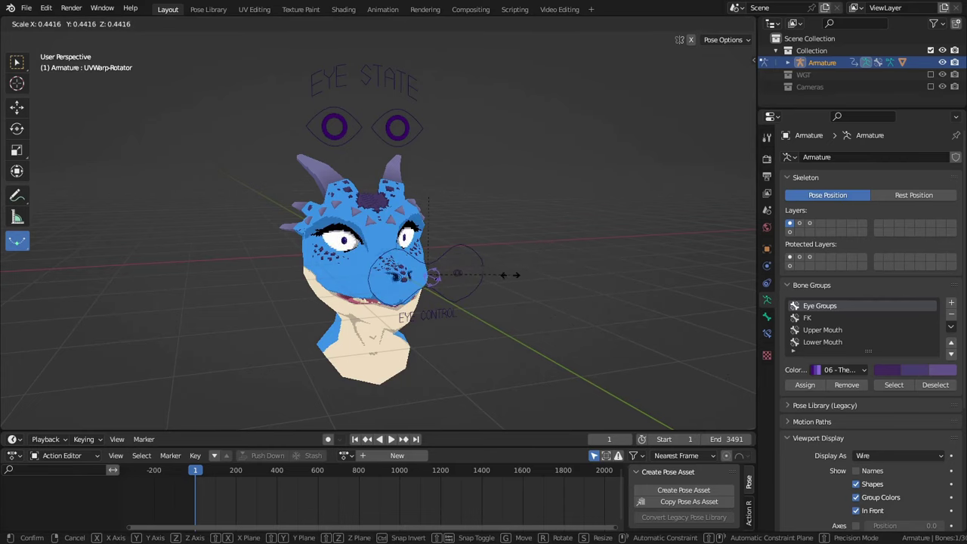
right_click(473, 242)
- Try moving and scaling the UVWarp-Target.L pupil control
left_click(462, 275)
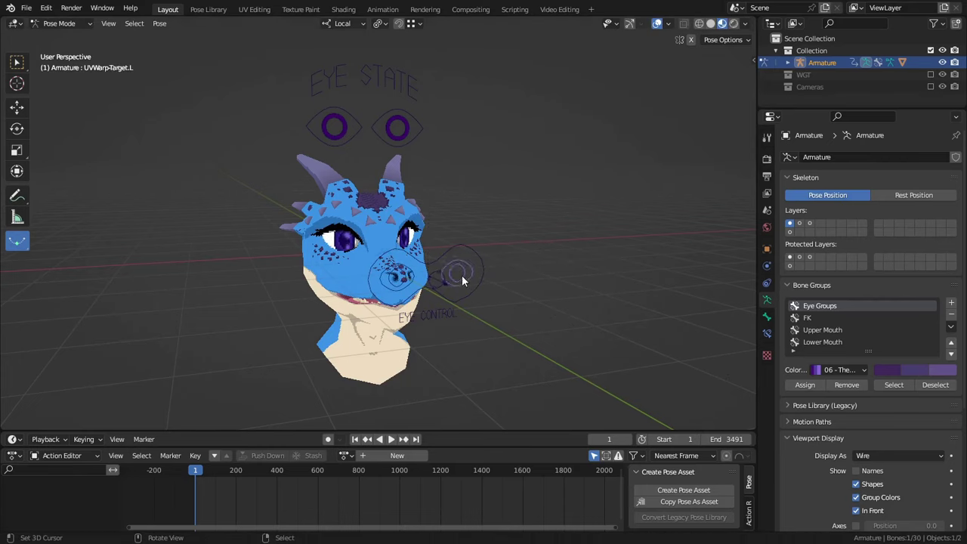
key("g")
right_click(484, 291)
key("s")
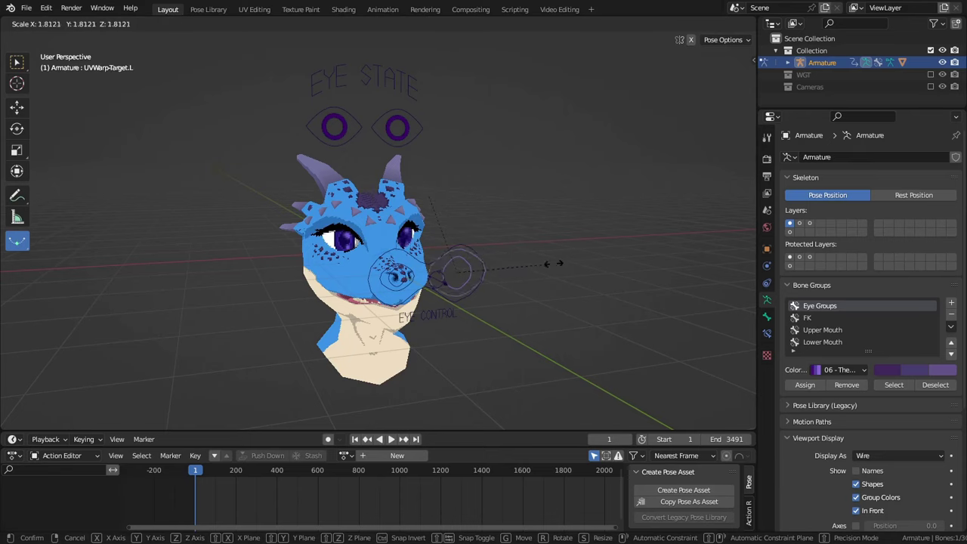
- Try moving the UVWarp-Target.R pupil control sideways and scaling it up
left_click(401, 287)
key("g")
left_click(376, 279)
key("s")
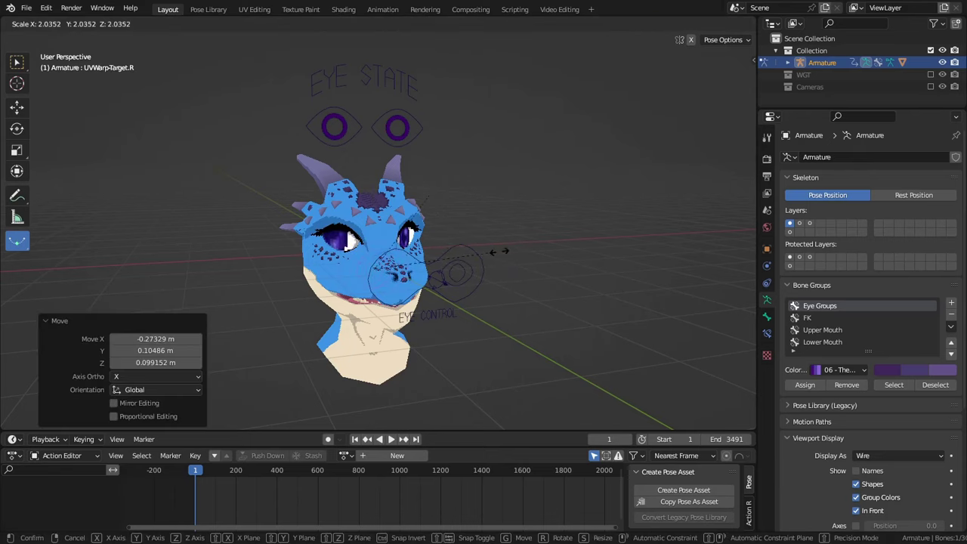
left_click(449, 262)
key("s")
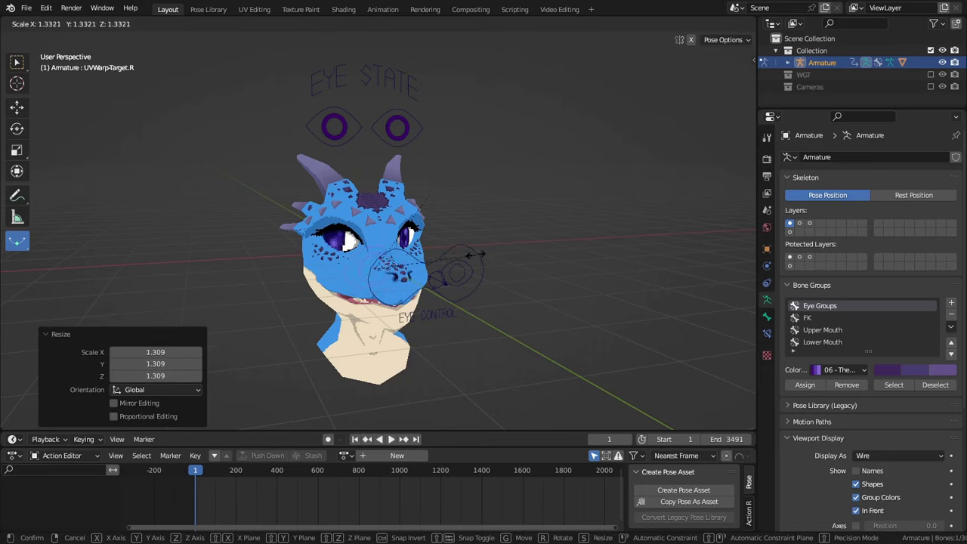
right_click(483, 254)
key("s")
right_click(514, 248)
- Undo the last scaling of the UVWarp-Target.R control, clear its location and deselect all bones
key("ctrl+z")
key("alt+g")
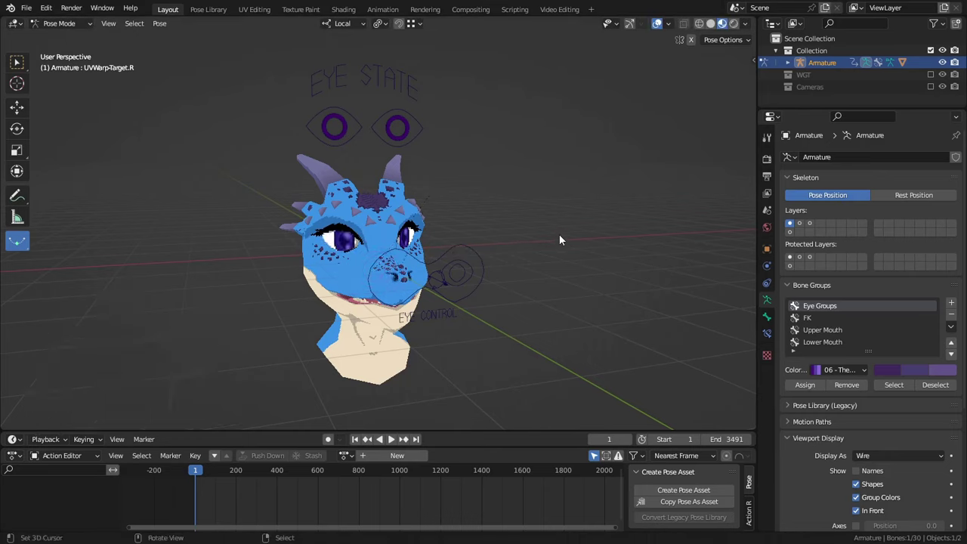
key("alt+a")
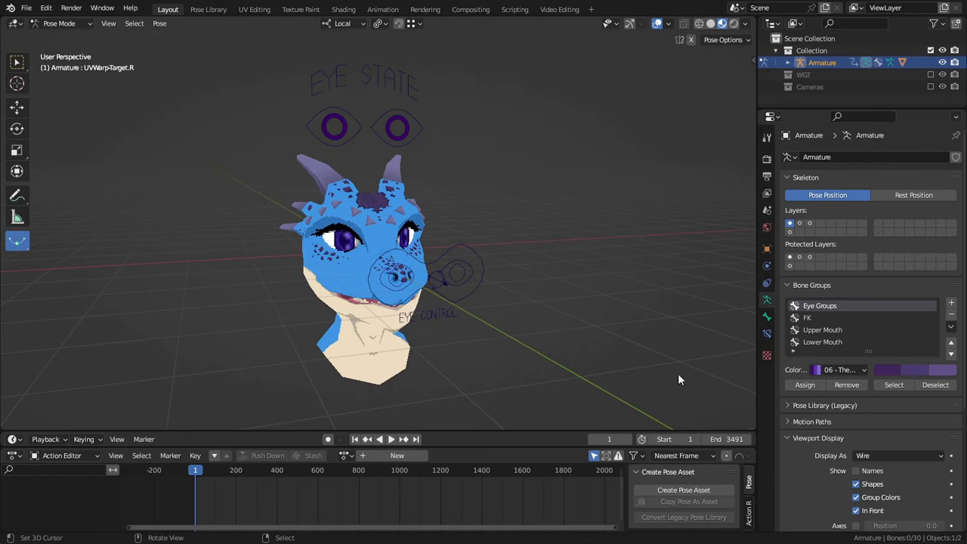
- Select the EyeState eye and pupil controls above the head to point them out, and clear the selection
middle_click_drag(548, 315, 538, 281)
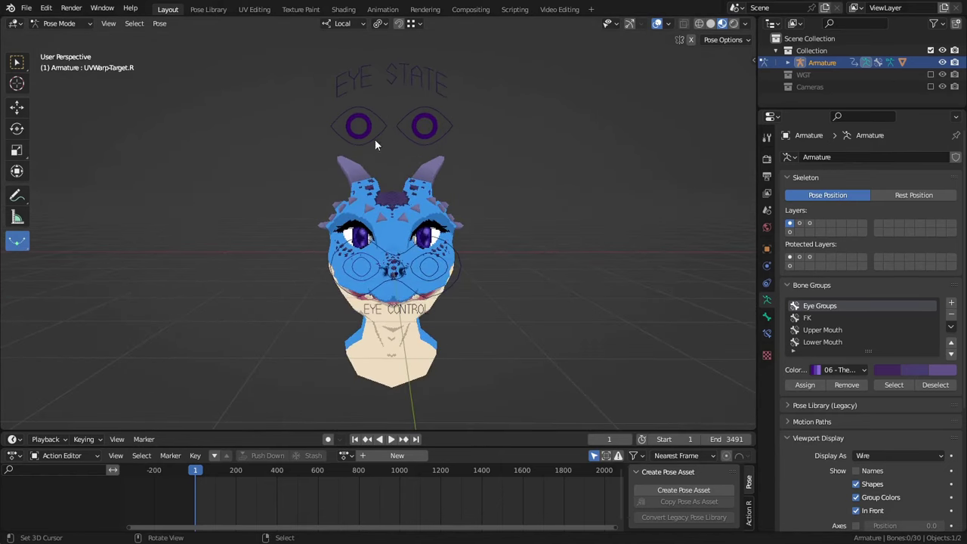
left_click(423, 125)
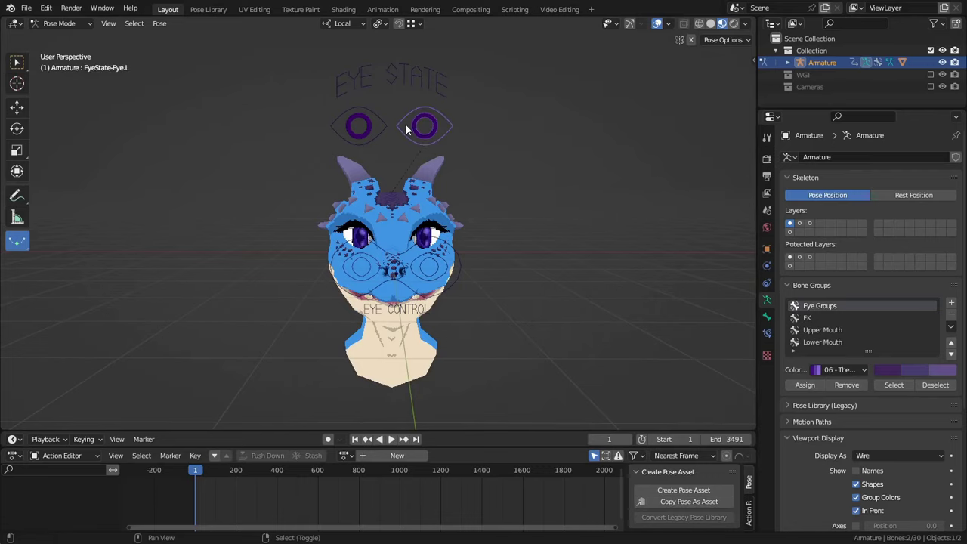
left_click(373, 133, "shift")
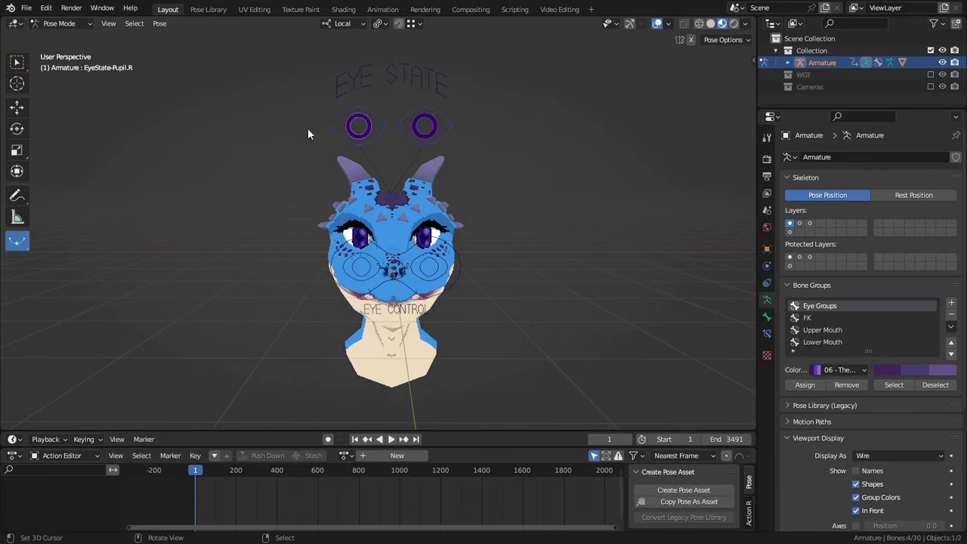
middle_click_drag(449, 257, 503, 266)
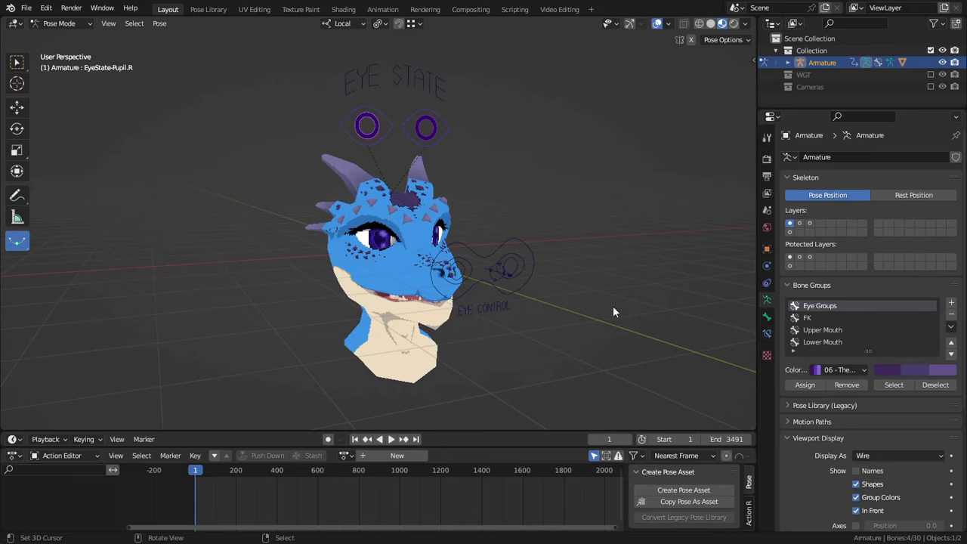
left_click(599, 331)
middle_click_drag(379, 287, 371, 289)
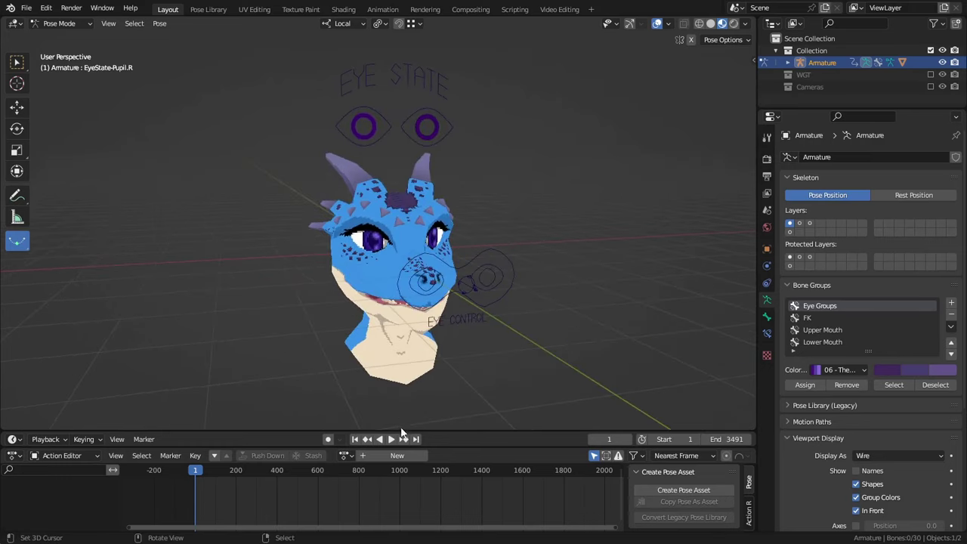
- Assign the Expressions Demo action to the armature and select the EyeState eye and pupil controls for both eyes
left_click(346, 455)
left_click(406, 354)
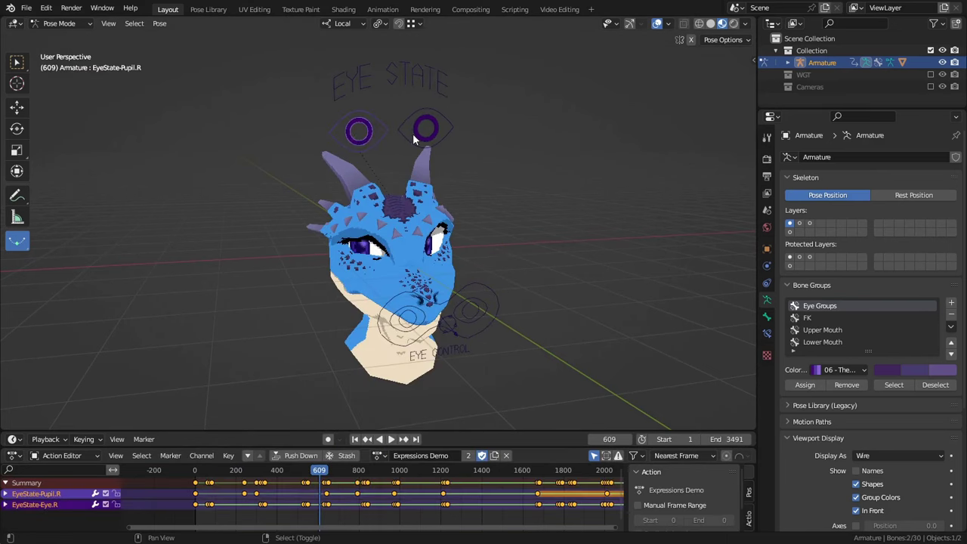
left_click(413, 133, "shift")
left_click(432, 142, "shift")
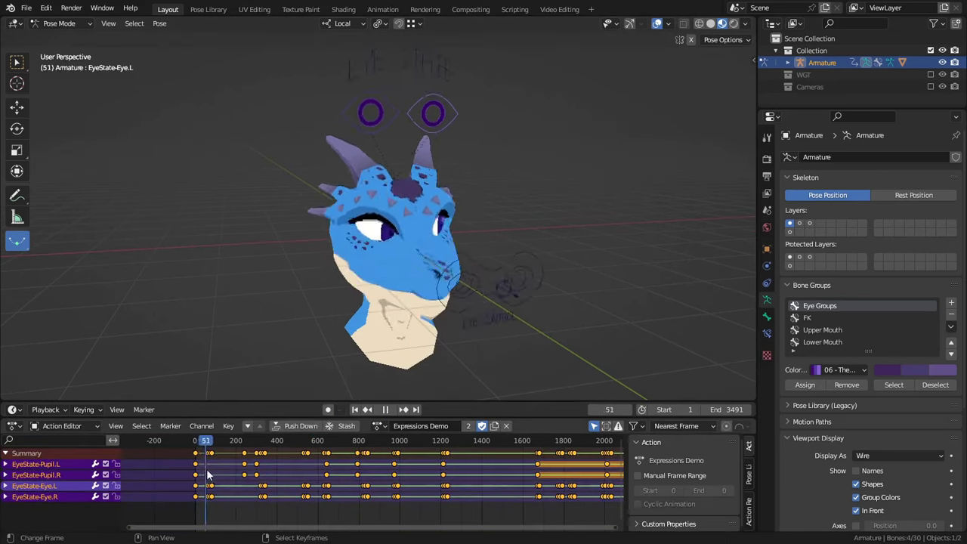
- Scrub through the Expressions Demo action up to frame 2691 to review the eye expressions
left_click_drag(207, 471, 583, 487)
middle_click_drag(577, 488, 266, 501)
left_click_drag(280, 479, 413, 459)
- Inspect the transform values of the EyeState-Pupil.L control, hide them again and deselect the bone
key("n")
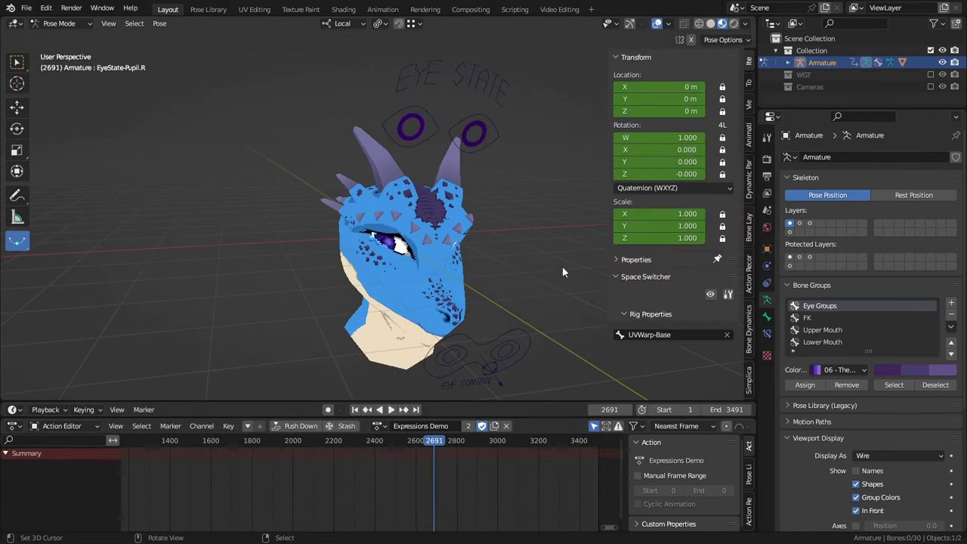
key("Escape")
left_click(473, 136)
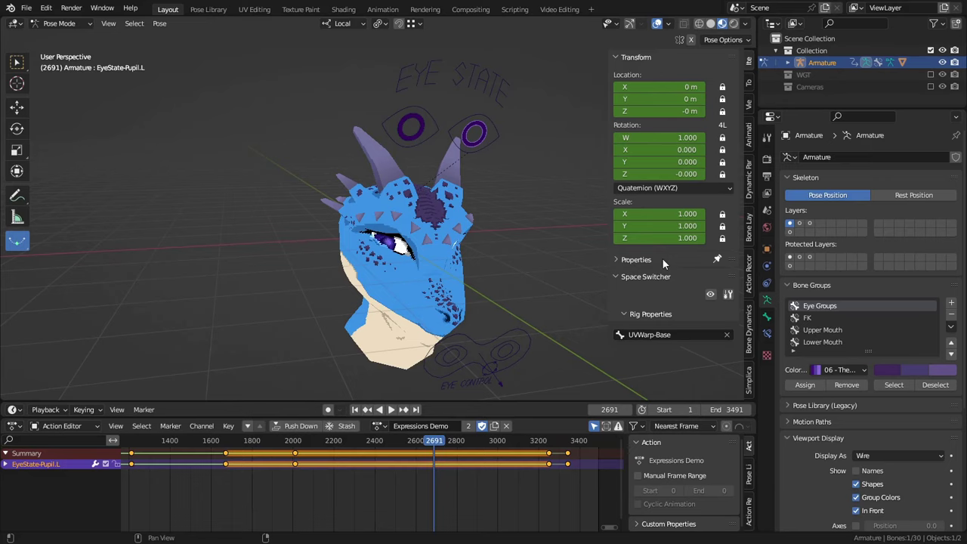
key("n")
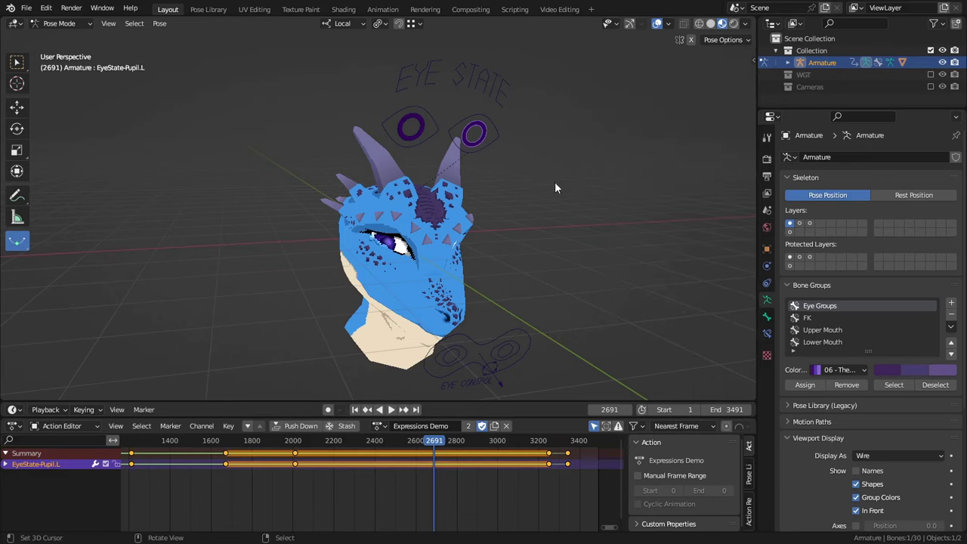
left_click(557, 194)
- Enlarge the Outliner area, switch it to the Asset Browser and widen it to show the pose library
left_click_drag(825, 110, 819, 310)
key("shift+F1")
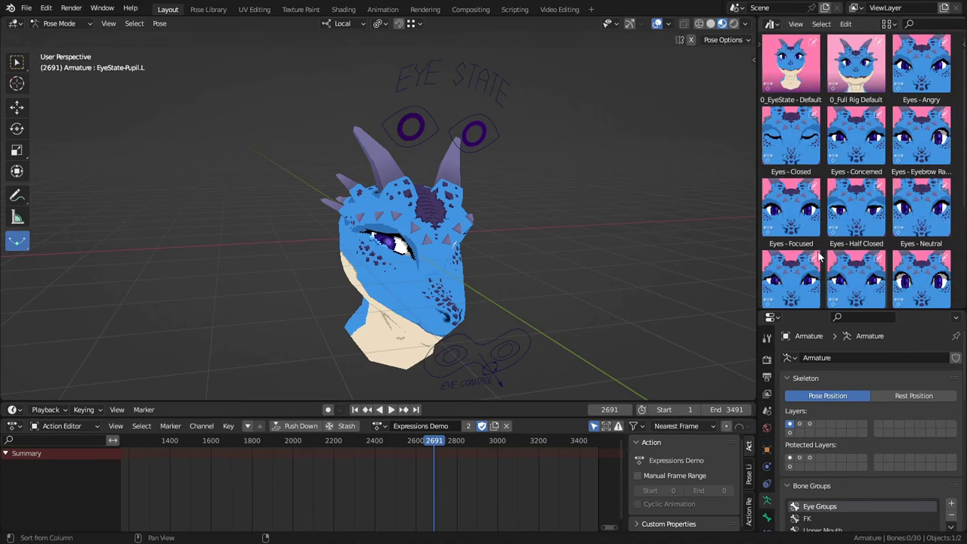
left_click_drag(760, 206, 700, 234)
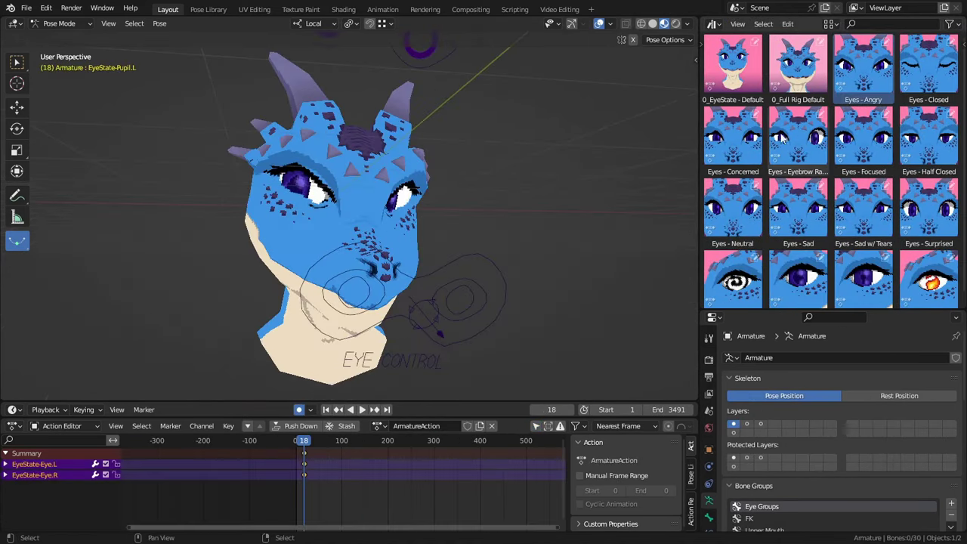
- Apply the Eyes - Concerned pose at frame 18 and the Eyes - Sad pose at frame 50
double_click(745, 155)
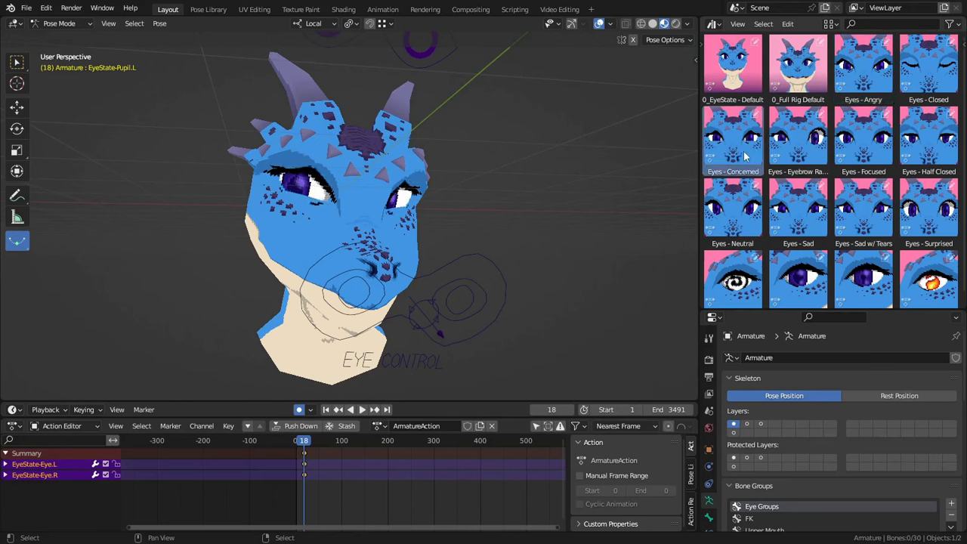
left_click(319, 469)
double_click(798, 211)
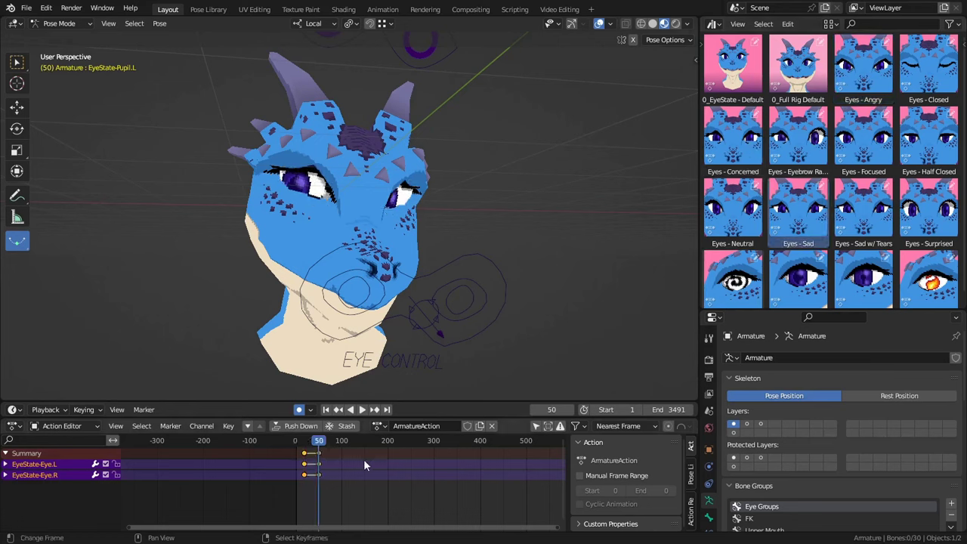
- Apply the Eyes - Sad w/ Tears pose at frame 73 and the Eyes - Surprised pose at frame 96
left_click(330, 462)
double_click(864, 210)
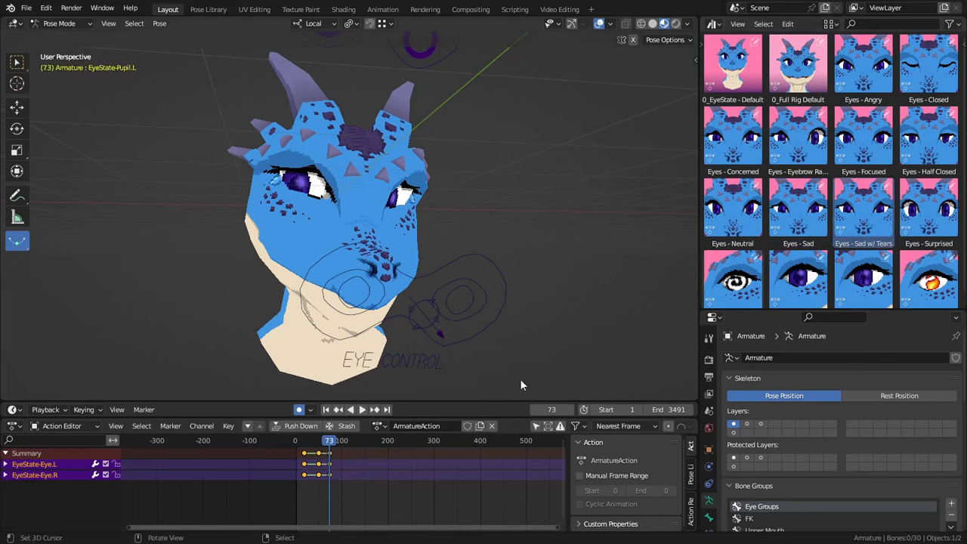
left_click(340, 469)
double_click(929, 211)
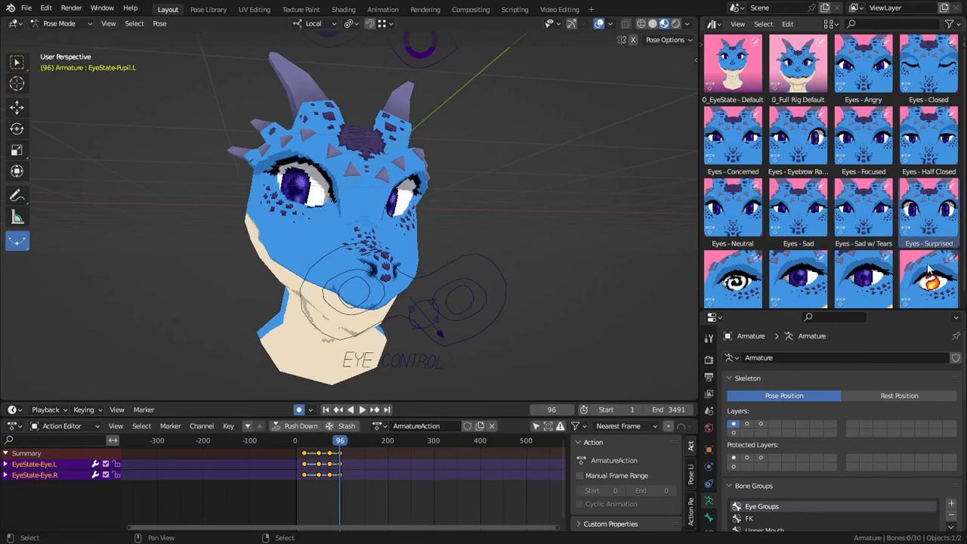
- Apply the Pupils - Dazed pose at frame 96 and the first Pupils - Dialation pose at frame 18
scroll(773, 301, "down", 1)
double_click(727, 299)
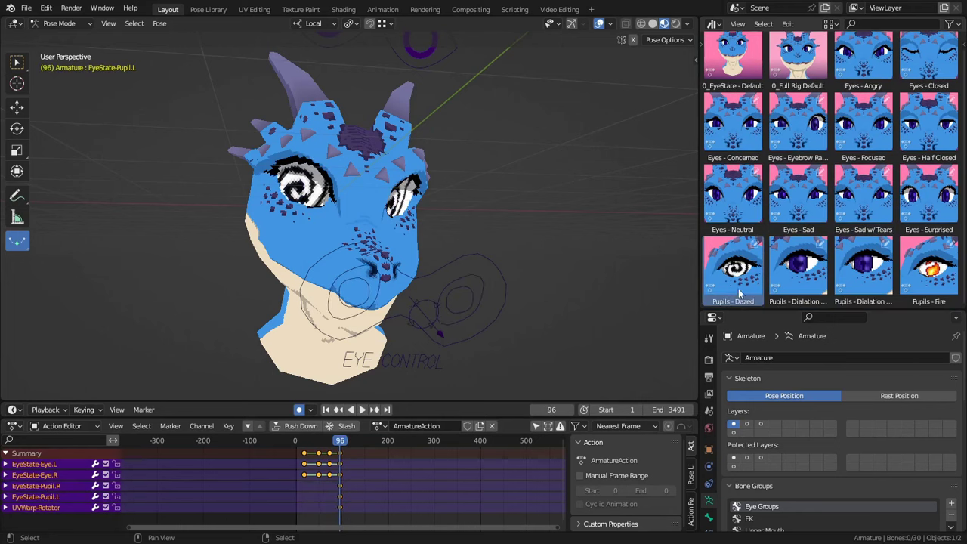
left_click(304, 496)
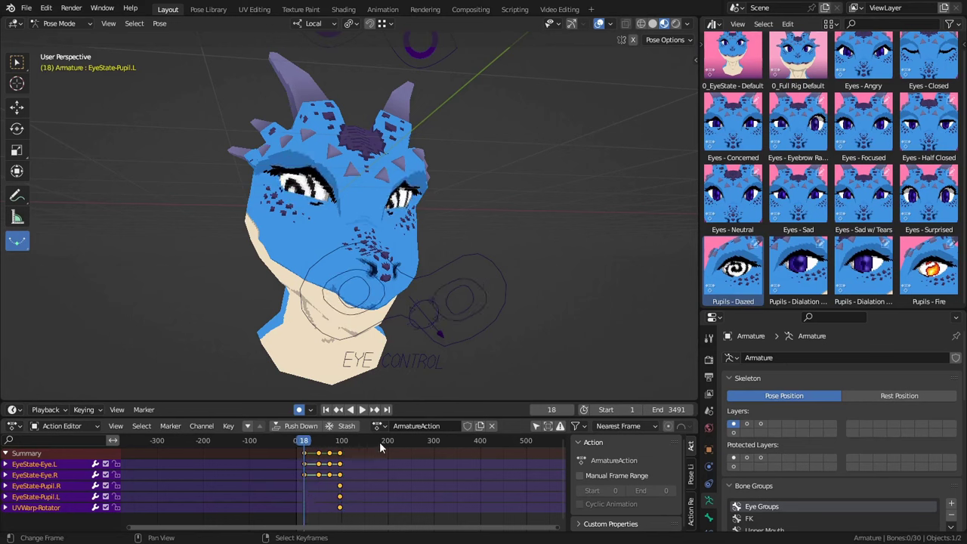
key("Down")
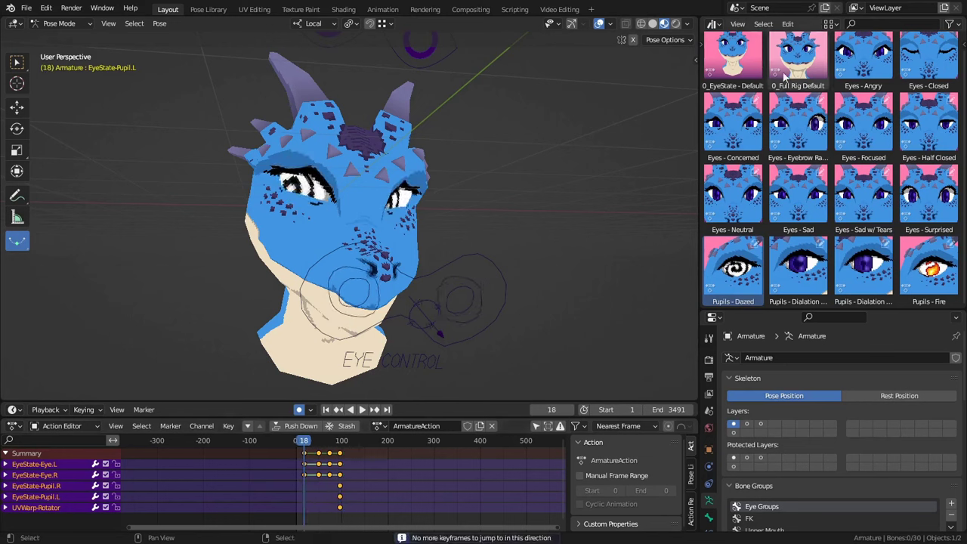
double_click(799, 269)
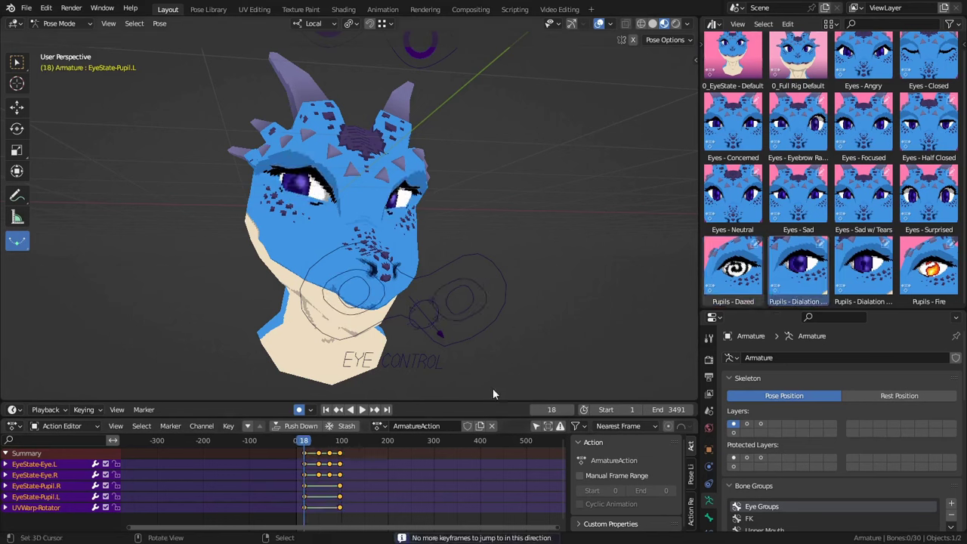
- Play back the keyed expressions, stop, and apply the Pupils - Fire pose at frame 138
key("space")
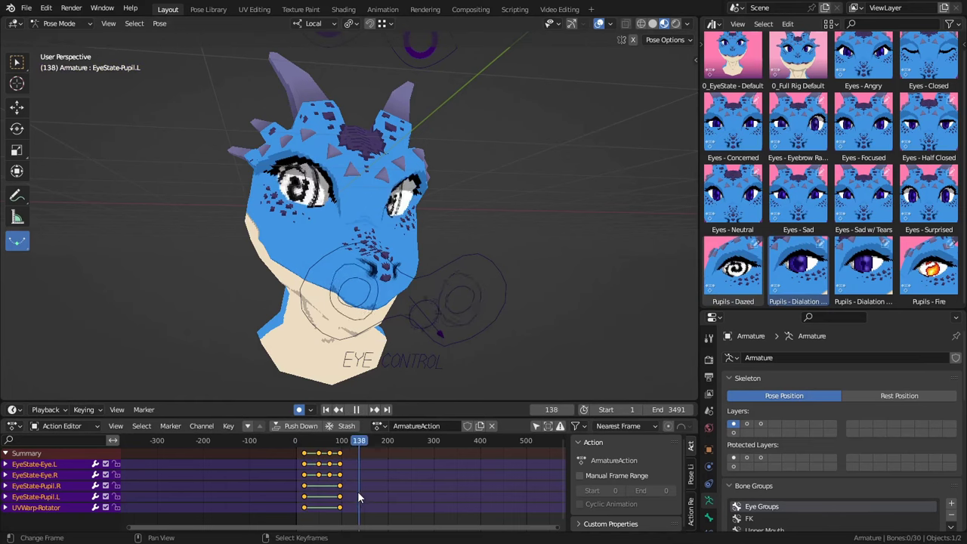
key("space")
left_click(358, 493)
double_click(929, 268)
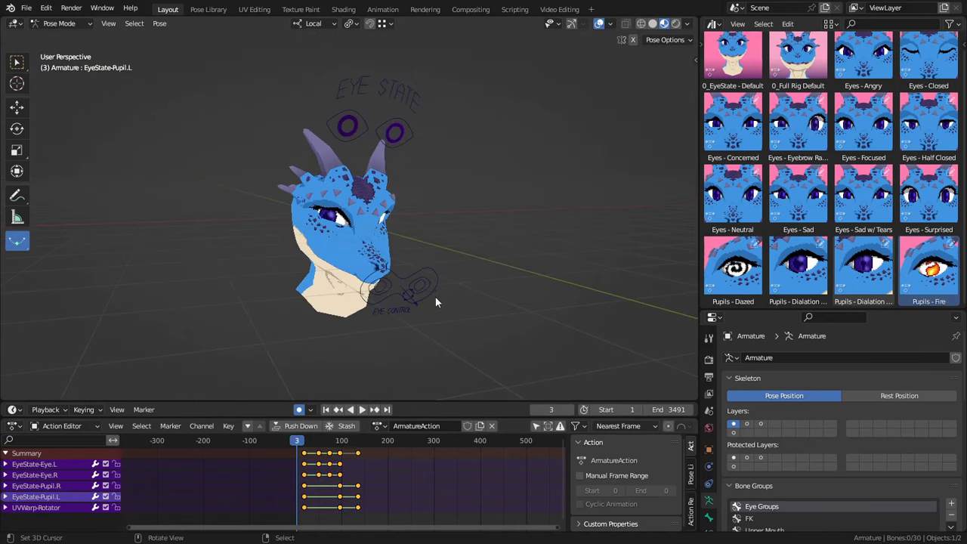
- Switch the Asset Browser area back to the Outliner and select the EyeState eye and pupil controls for both eyes
mouse_move(432, 298)
middle_mouse_down()
mouse_move(427, 305)
mouse_move(433, 285)
middle_mouse_up()
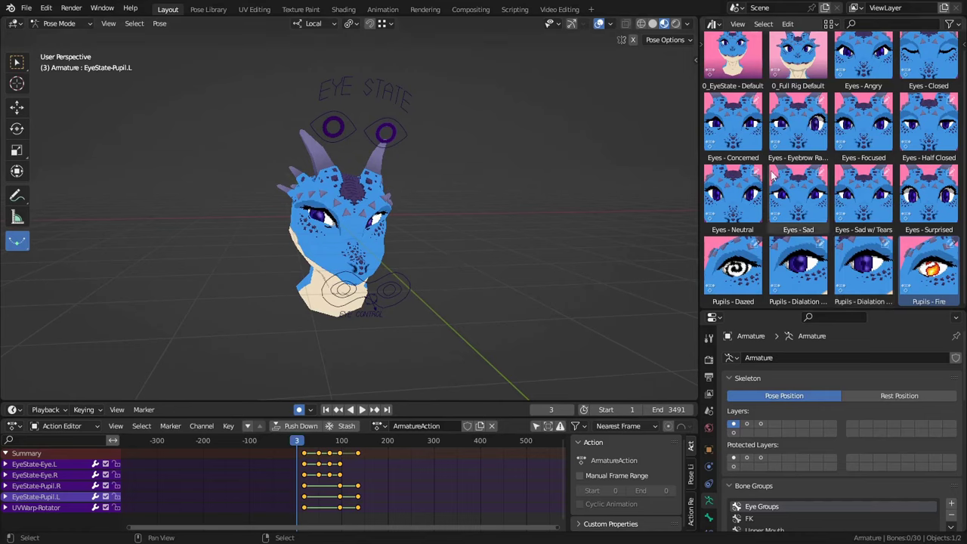
key("shift+F9")
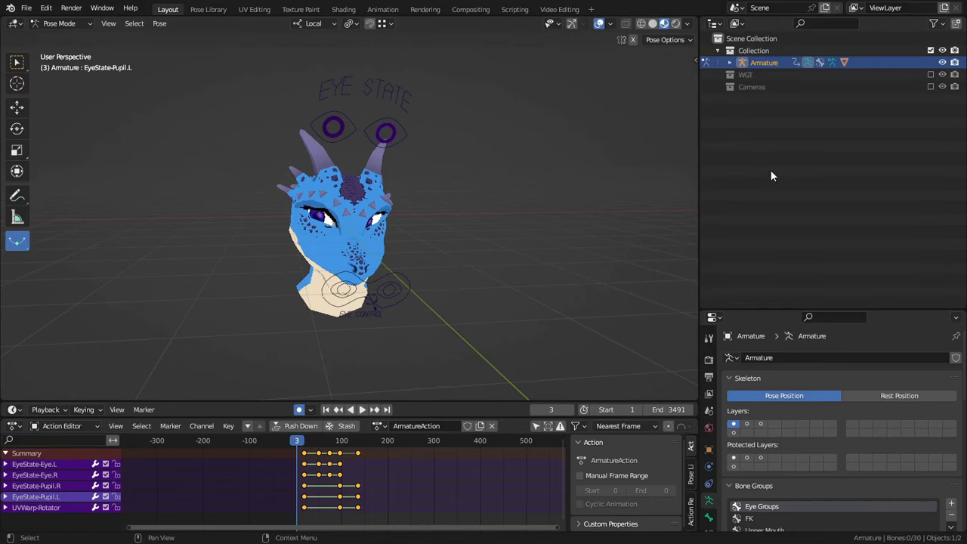
left_click(406, 139)
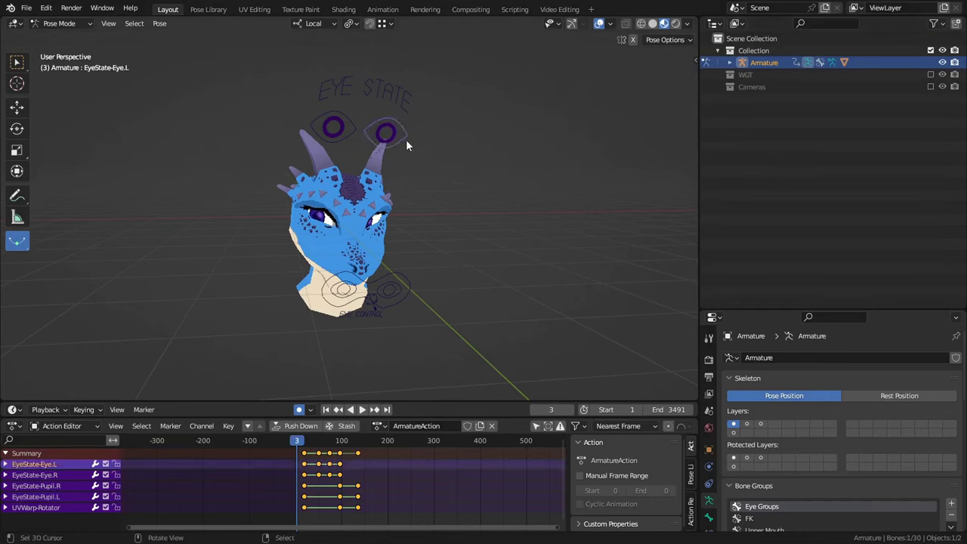
left_click(385, 133, "shift")
left_click(355, 137, "shift")
left_click(337, 130, "shift")
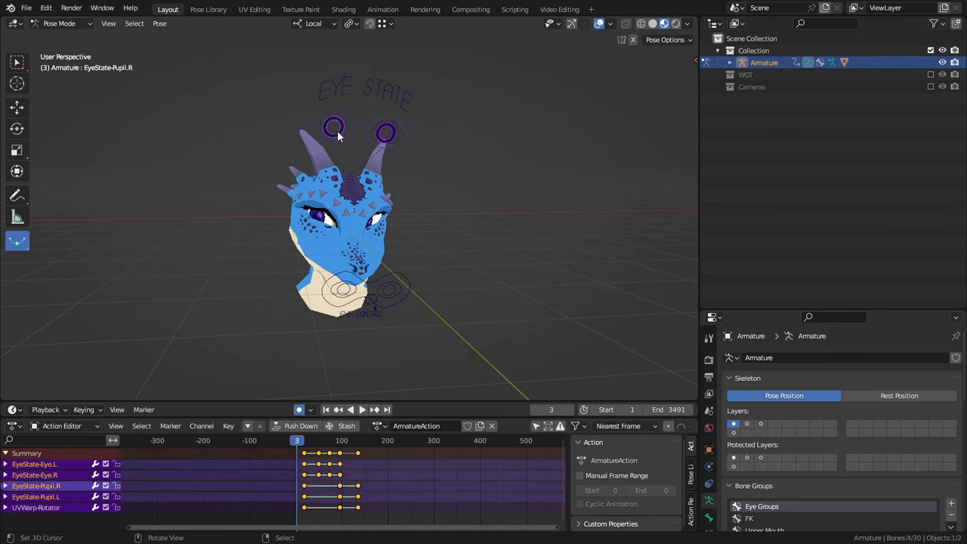
- Display the custom texture properties of the EyeState-Pupil.R control and start playback
key("n")
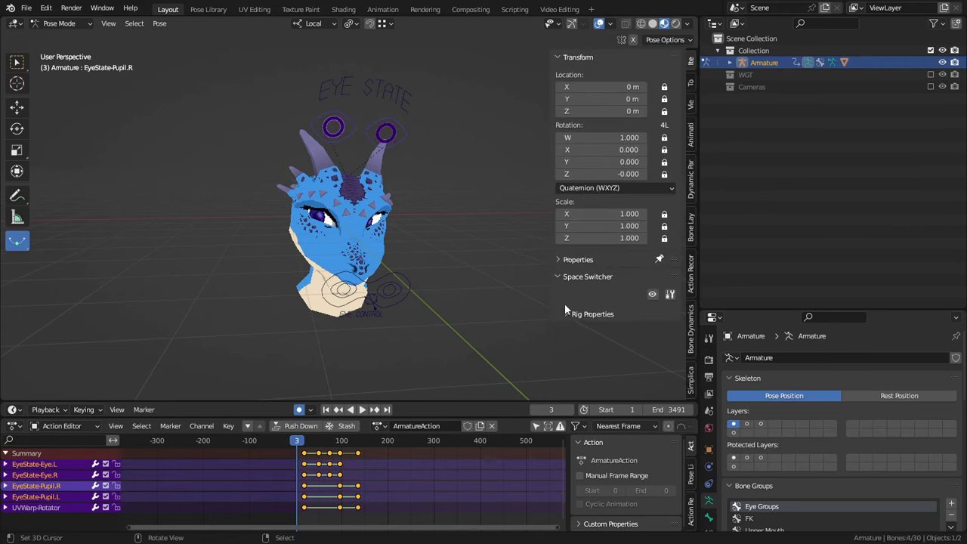
left_click(590, 261)
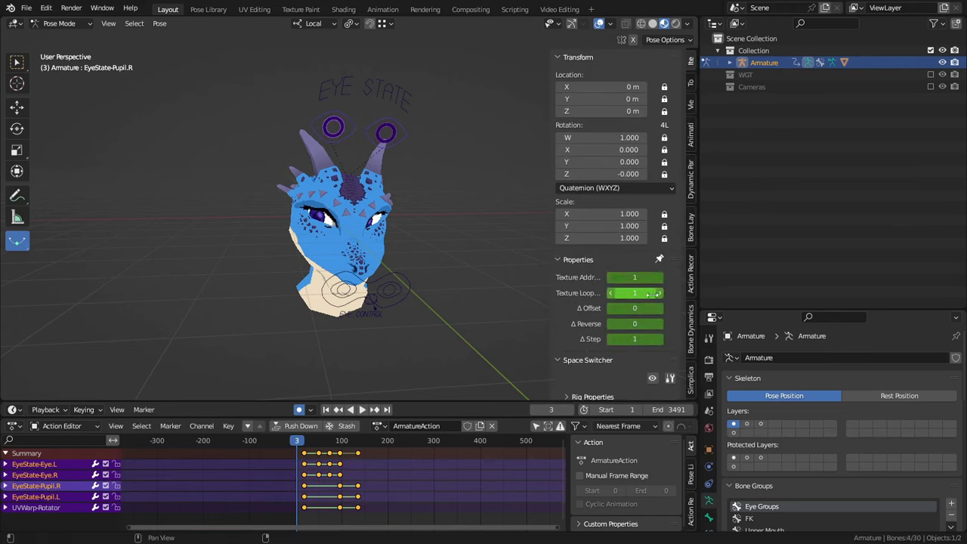
key("space")
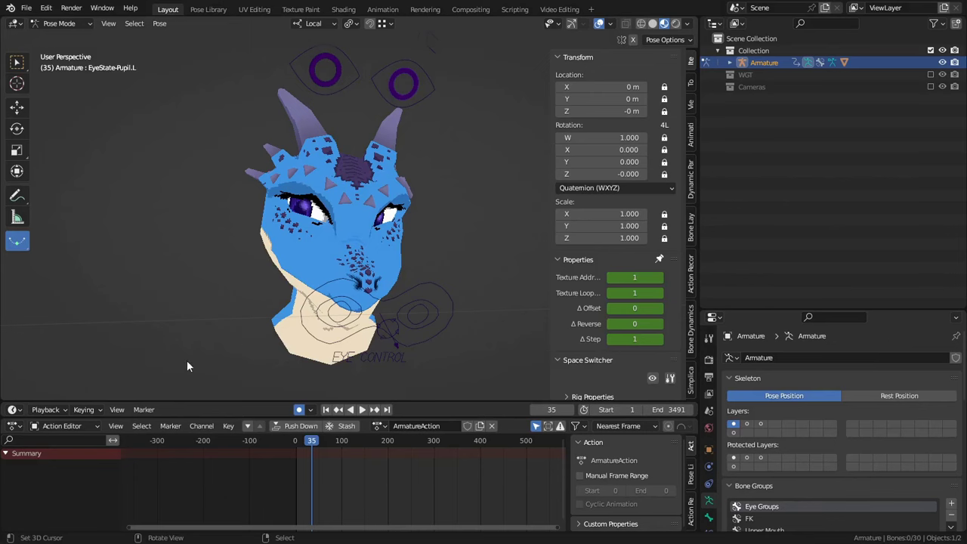
- In the Shading workspace, examine the EyeState-Pupil.L texture properties and the image sequence nodes driving both eyes and pupils
left_click(343, 9)
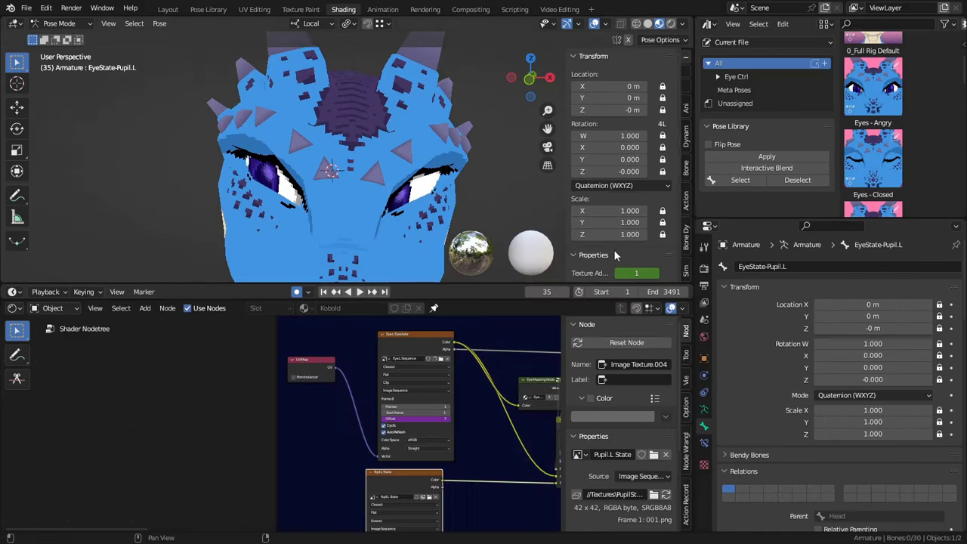
scroll(650, 152, "down", 5)
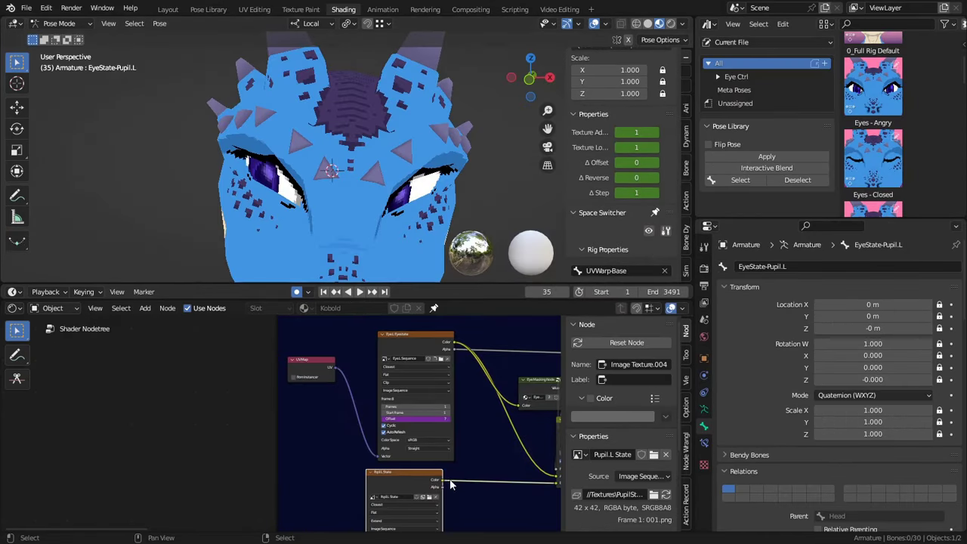
scroll(449, 485, "up", 6)
middle_click_drag(451, 444, 291, 335)
middle_click_drag(361, 416, 363, 318)
middle_click_drag(363, 530, 350, 342)
middle_click_drag(365, 457, 344, 445)
scroll(344, 444, "down", 13)
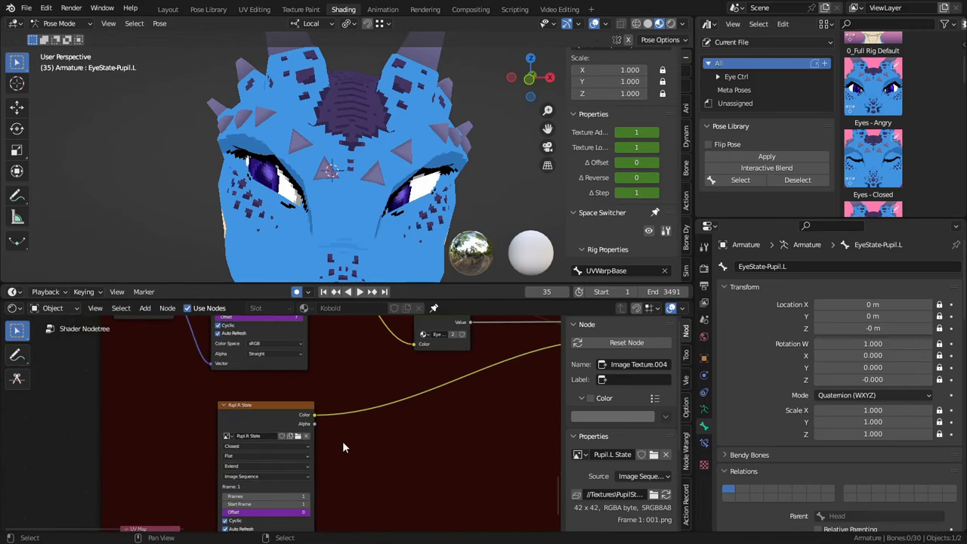
middle_click_drag(394, 413, 285, 401)
scroll(257, 440, "down", 10)
scroll(255, 438, "down", 3)
scroll(283, 402, "down", 1)
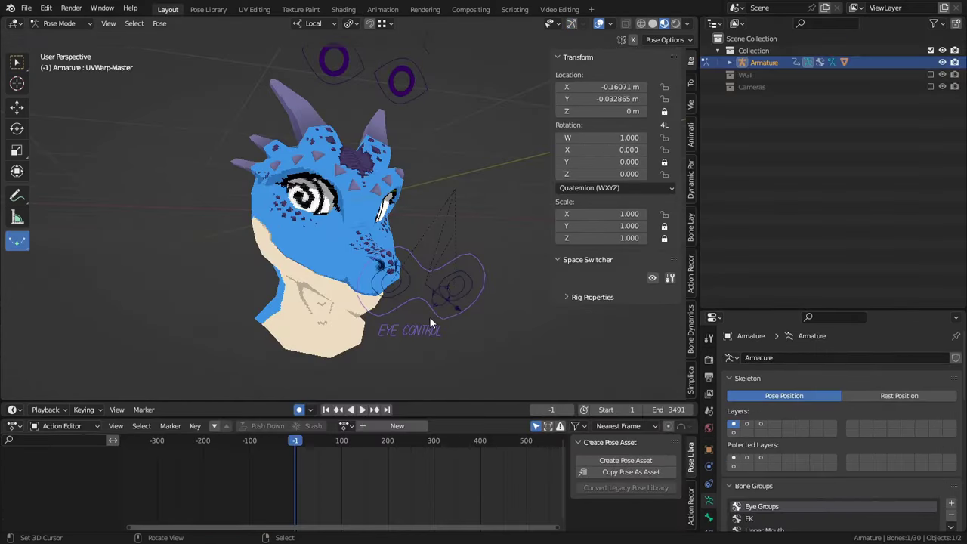
- Keyframe the Rotation and Speed properties of the UVWarp-Rotator bone at frame -1, with Rotation 0 and Speed 10
left_click(438, 302)
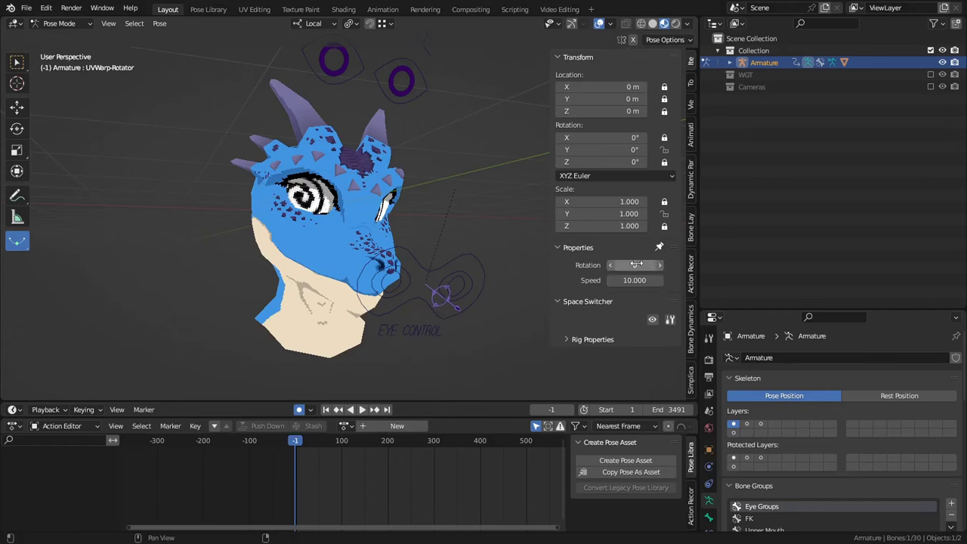
key("i")
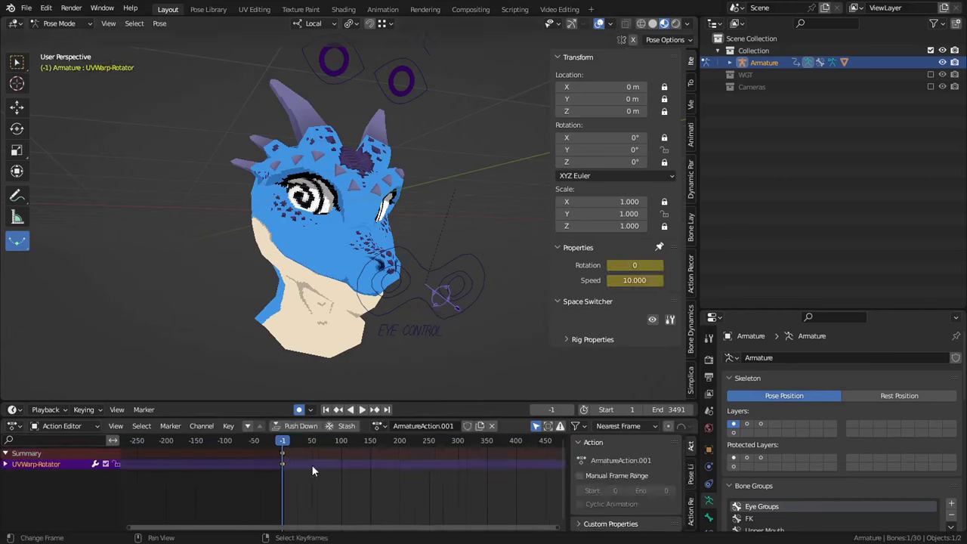
- Raise the Rotation property of the UVWarp-Rotator bone in the current action
scroll(312, 465, "up", 3)
left_click_drag(271, 460, 412, 471)
left_click(659, 266)
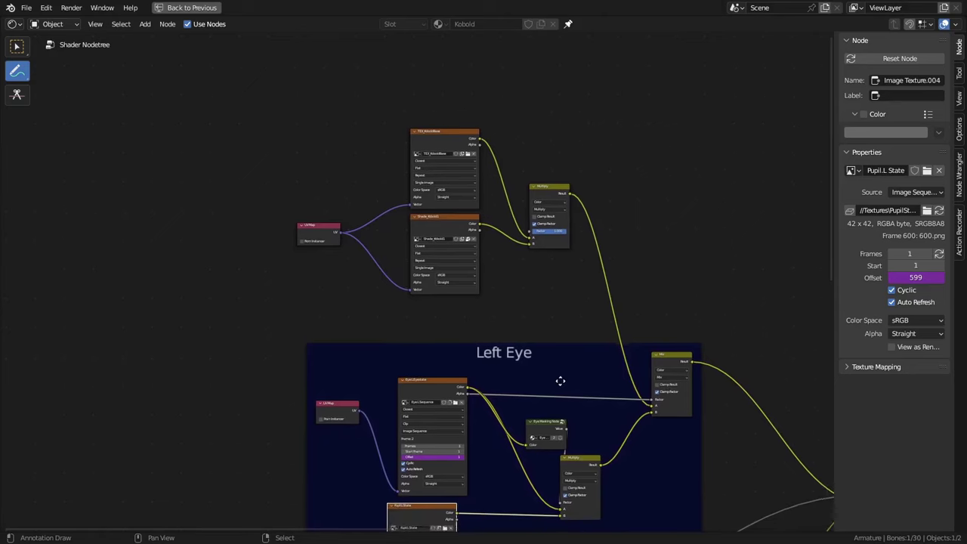
- Examine the base texture and Left Eye shader nodes, and browse the eye and pupil poses in the pose library
middle_click_drag(560, 381, 536, 324)
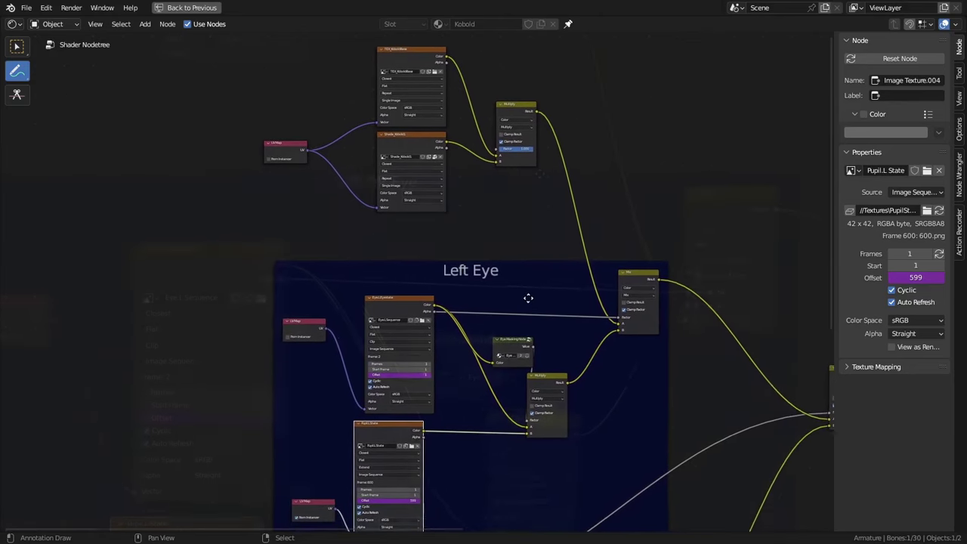
middle_click_drag(529, 298, 384, 443)
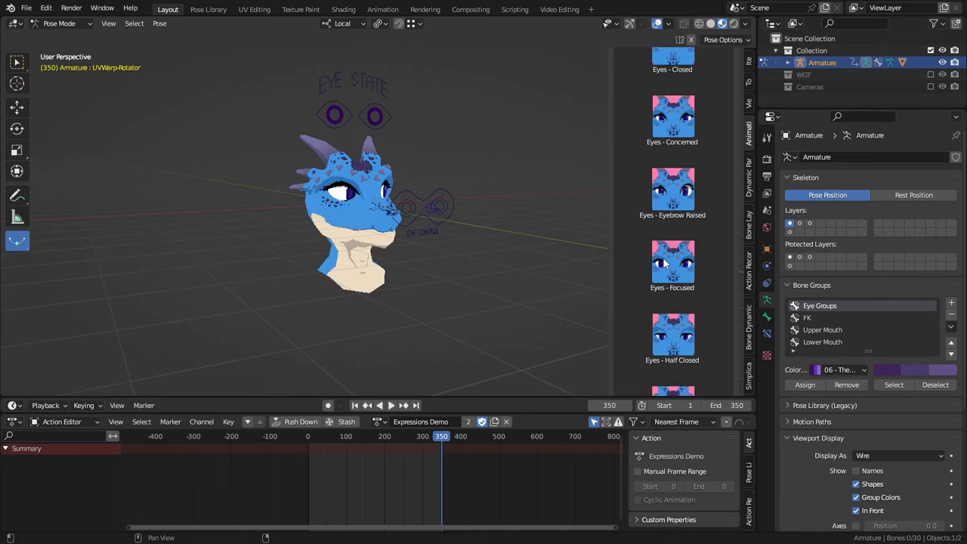
scroll(663, 263, "down", 10)
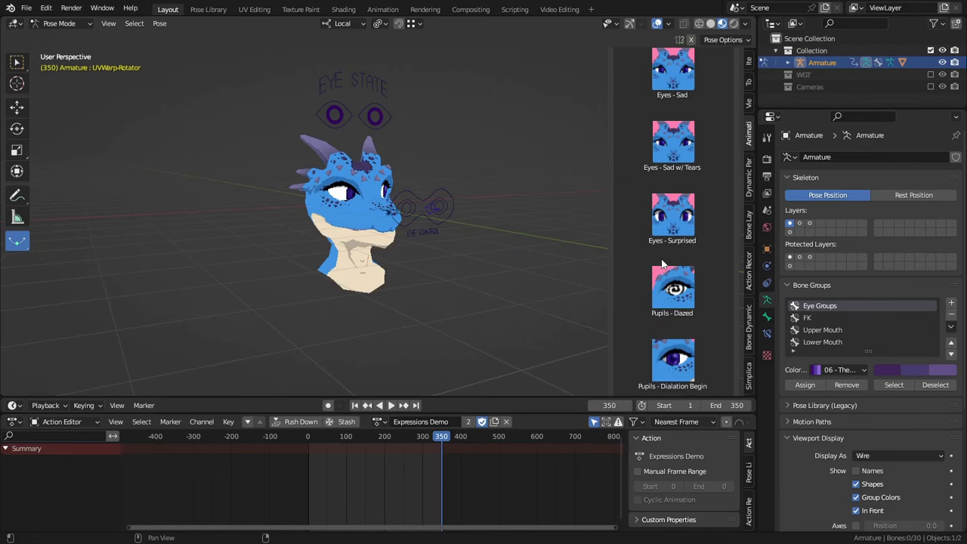
scroll(663, 262, "down", 6)
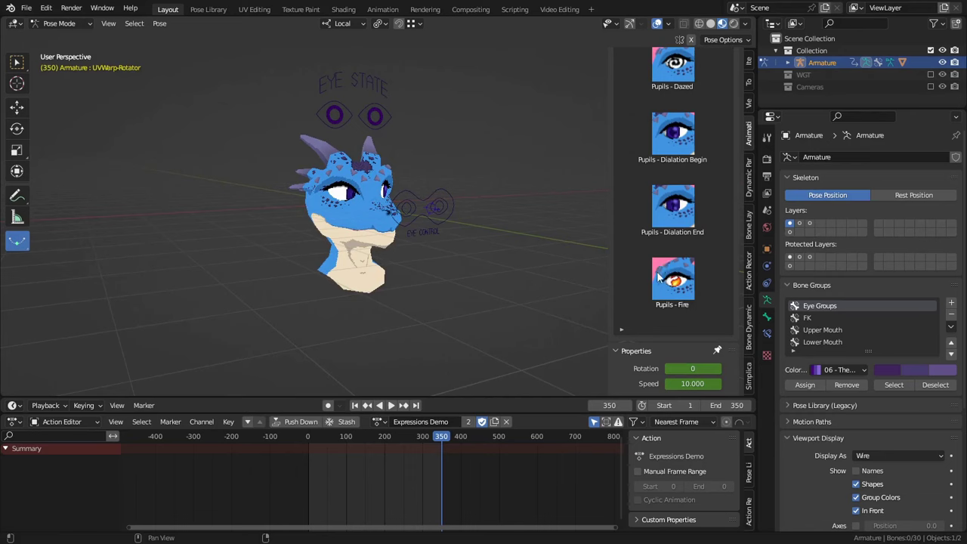
scroll(659, 278, "up", 8)
middle_click_drag(590, 292, 541, 295)
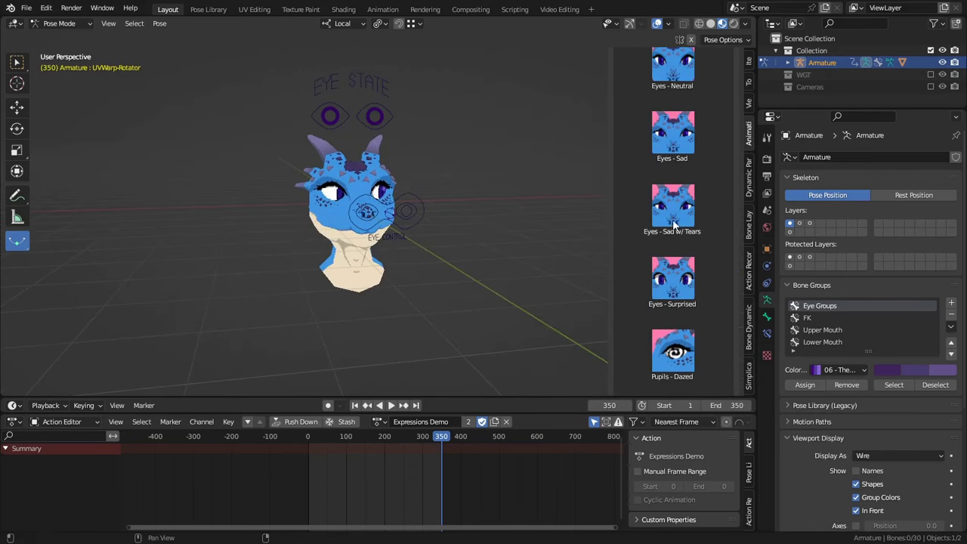
- Enlarge the Outliner and expand the Images data-blocks in its Blender File view
left_click_drag(845, 110, 845, 253)
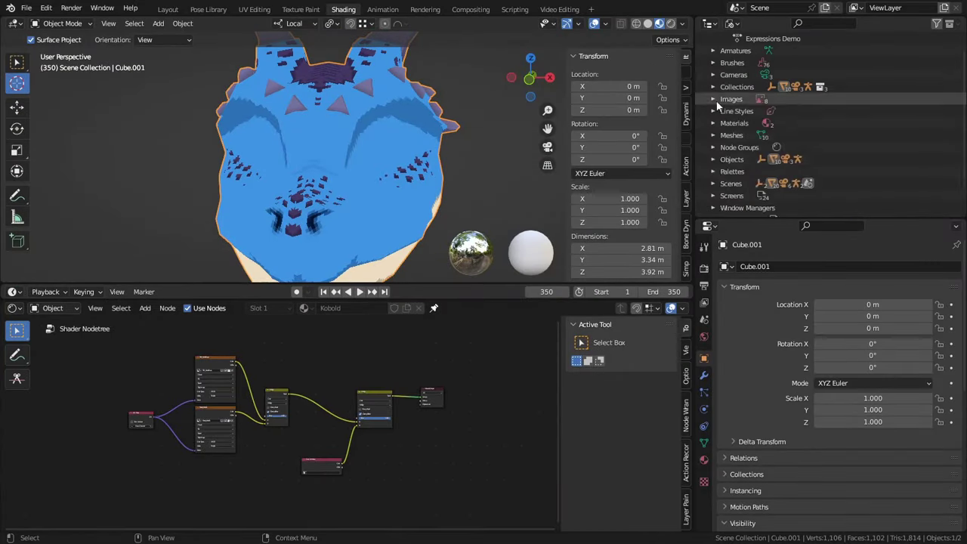
left_click(713, 99)
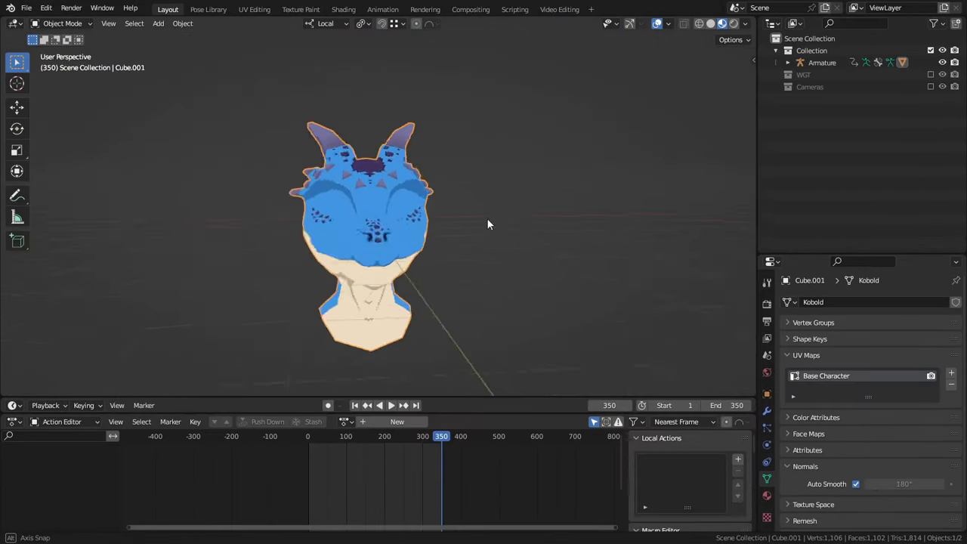
key("n")
middle_click_drag(488, 220, 533, 219)
key("n")
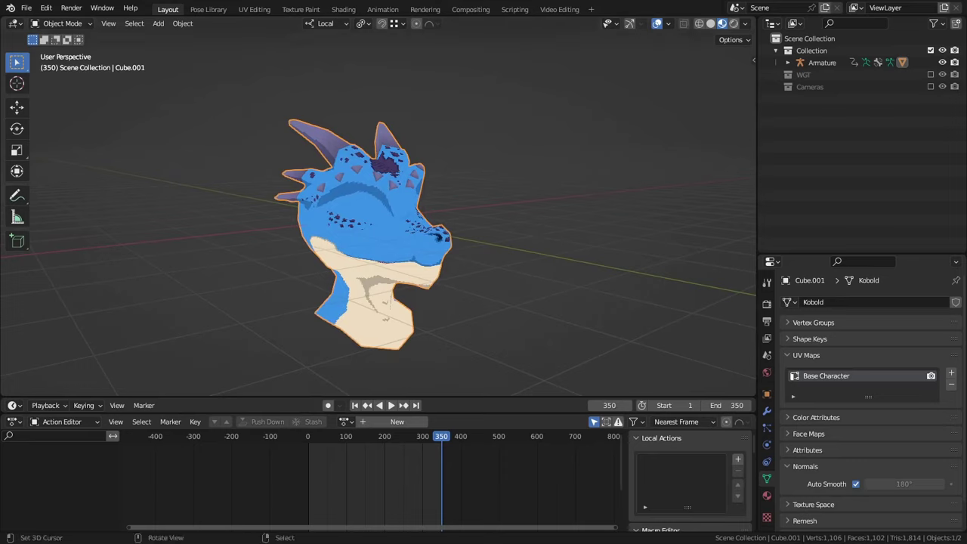
- Open the Preferences and review the keymap presets and the list of enabled add-ons
key("ctrl+comma")
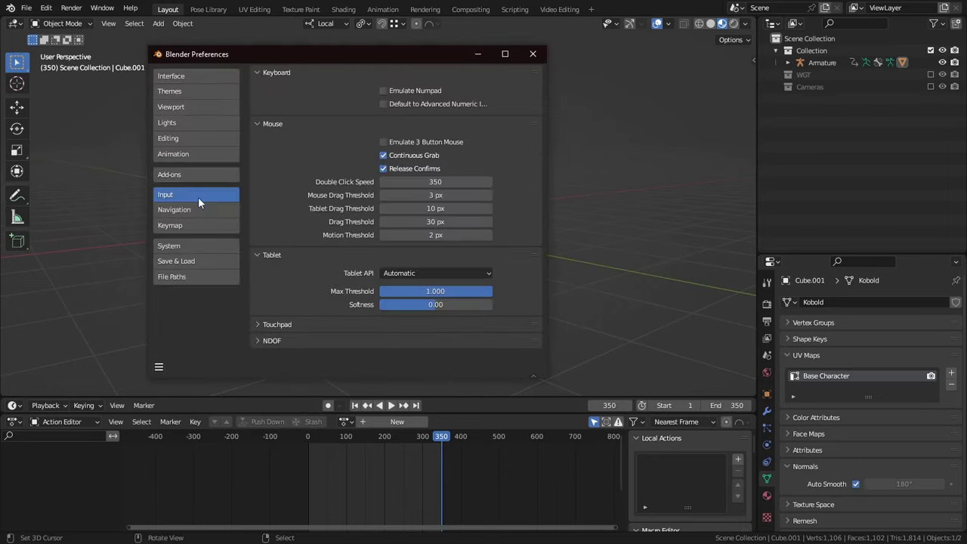
left_click(185, 226)
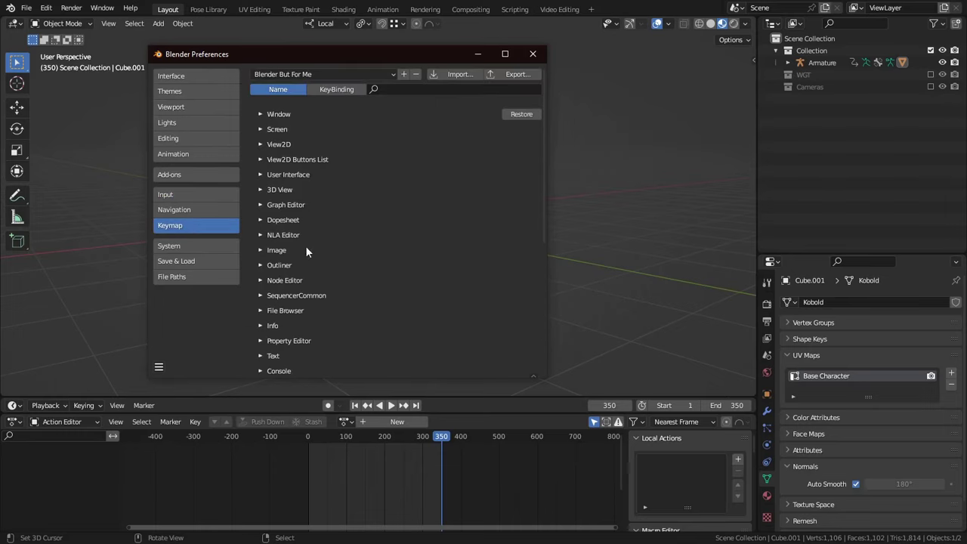
left_click(347, 75)
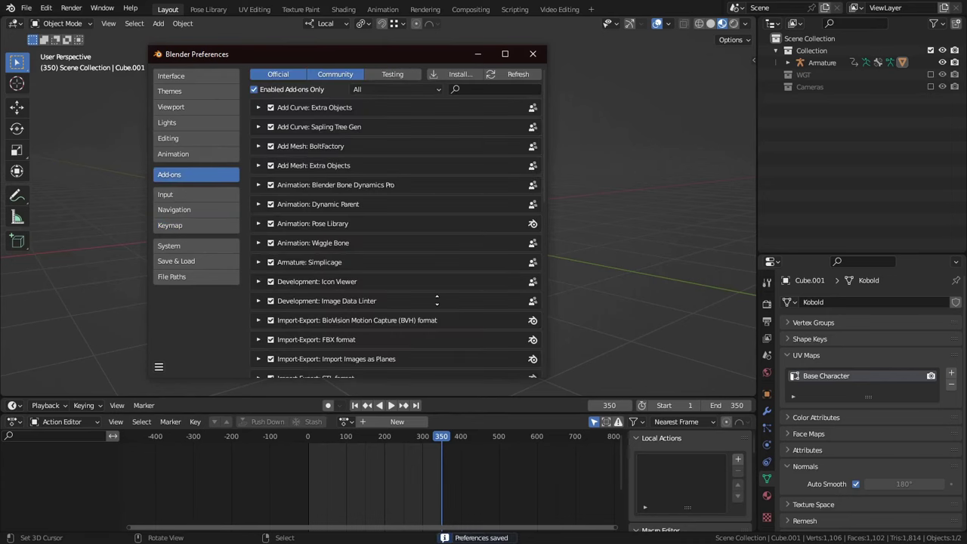
middle_click_drag(436, 298, 439, 145)
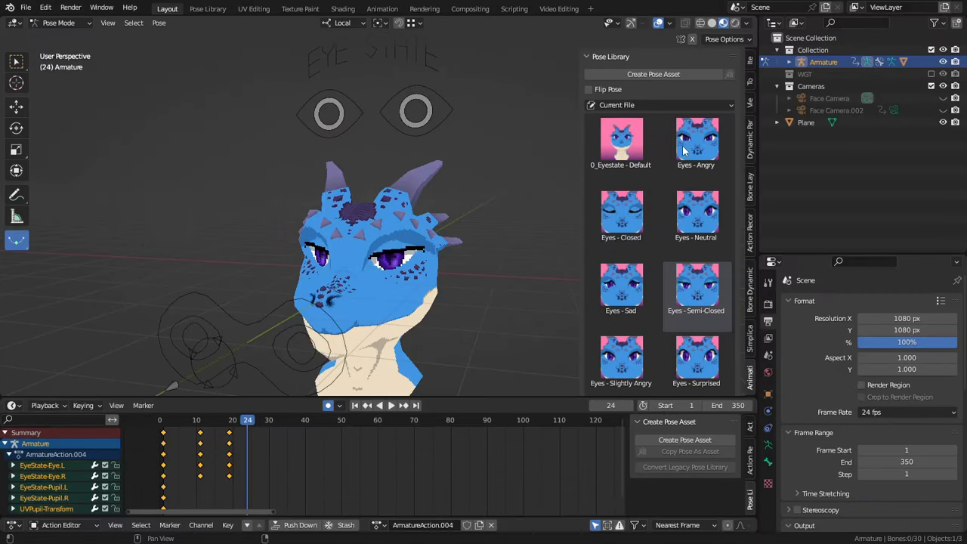
- Apply the Eyes - Angry pose at frame 24 and the Eyes - Slightly Angry pose at about frame 29
left_click(683, 151)
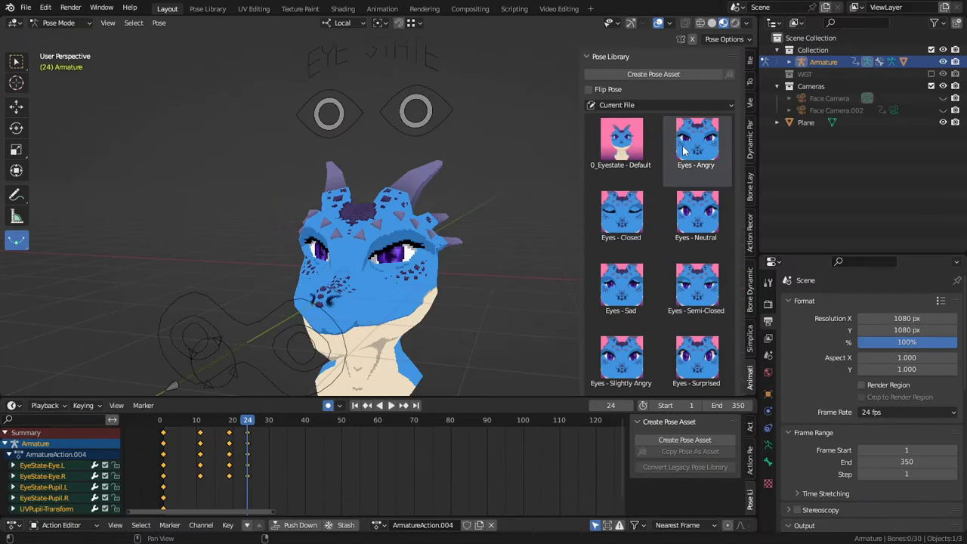
left_click(266, 420)
left_click(626, 369)
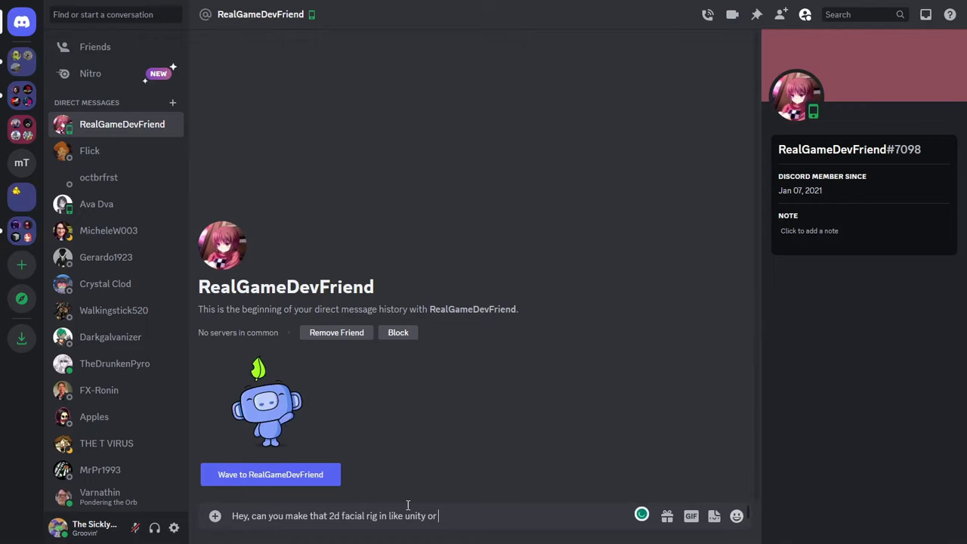
- In the Discord direct message, finish the question about making the 2d facial rig in unity with "unreal?" and send it
type("unreal?")
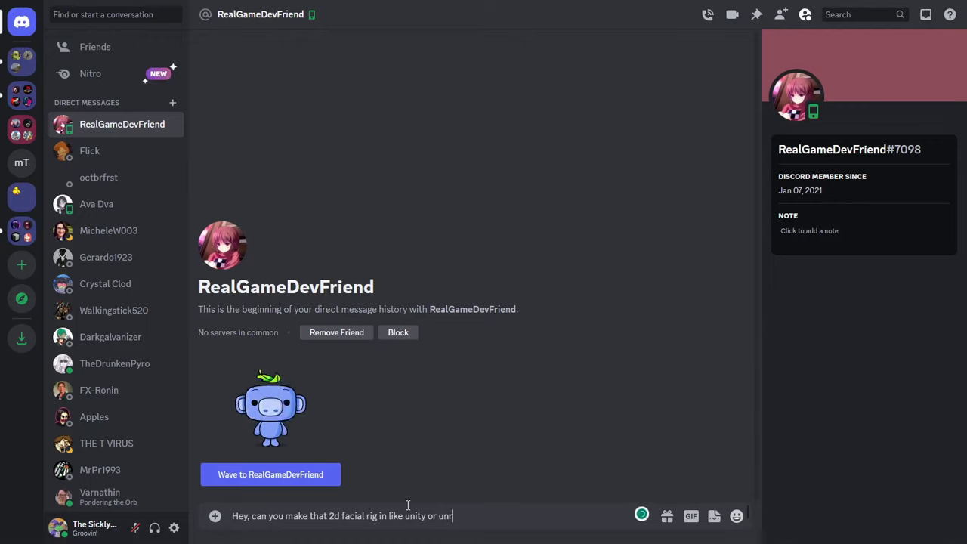
key("Return")
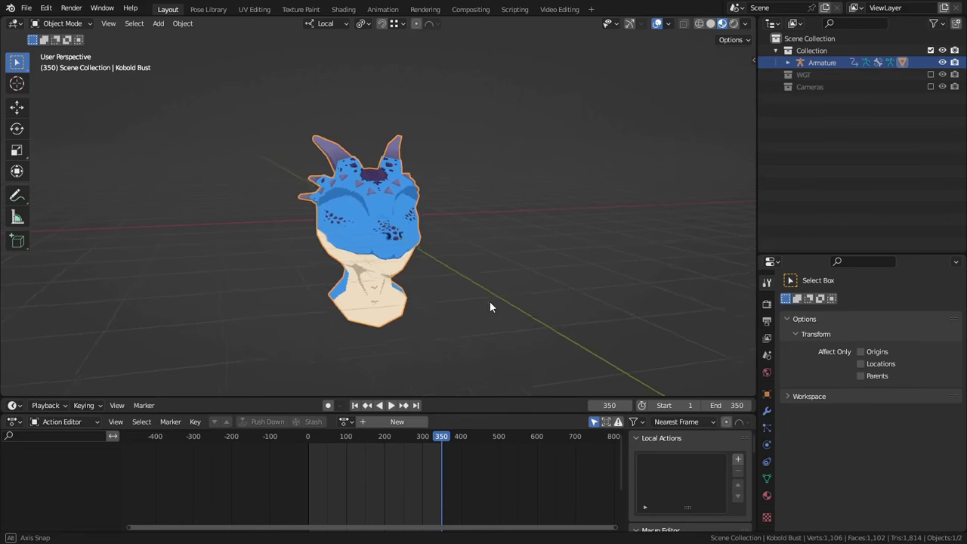
- Add a second UV map to the Kobold Bust mesh and name it Eye.L
middle_click_drag(484, 305, 497, 307)
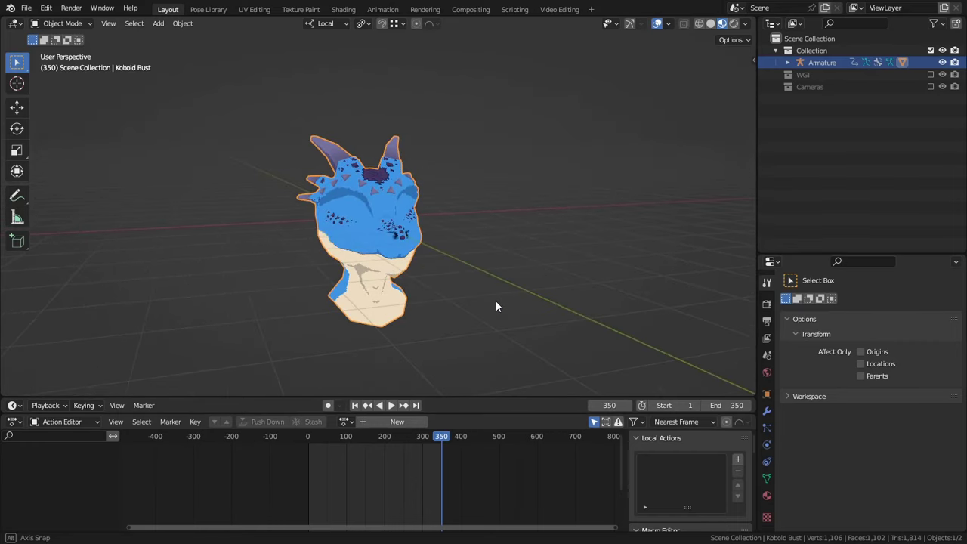
middle_click_drag(497, 302, 429, 296)
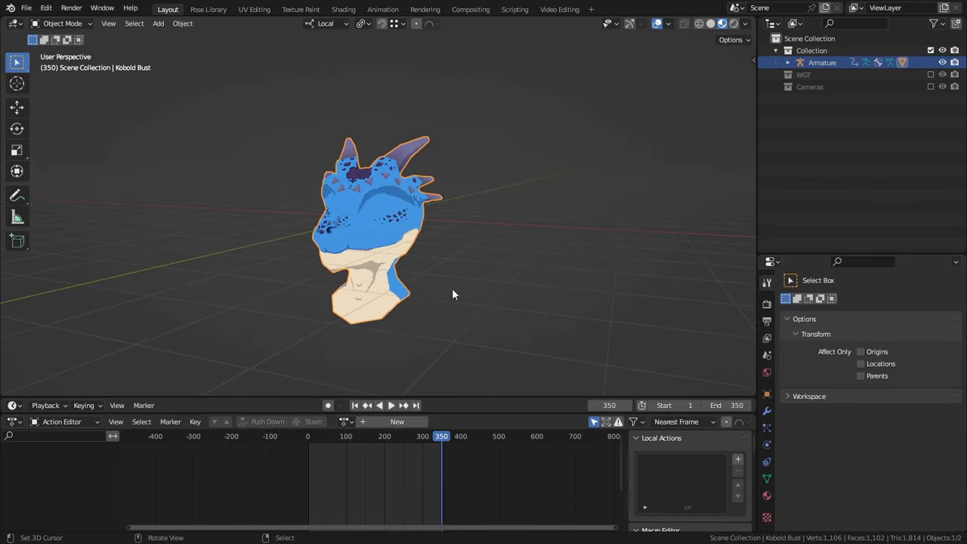
left_click(768, 477)
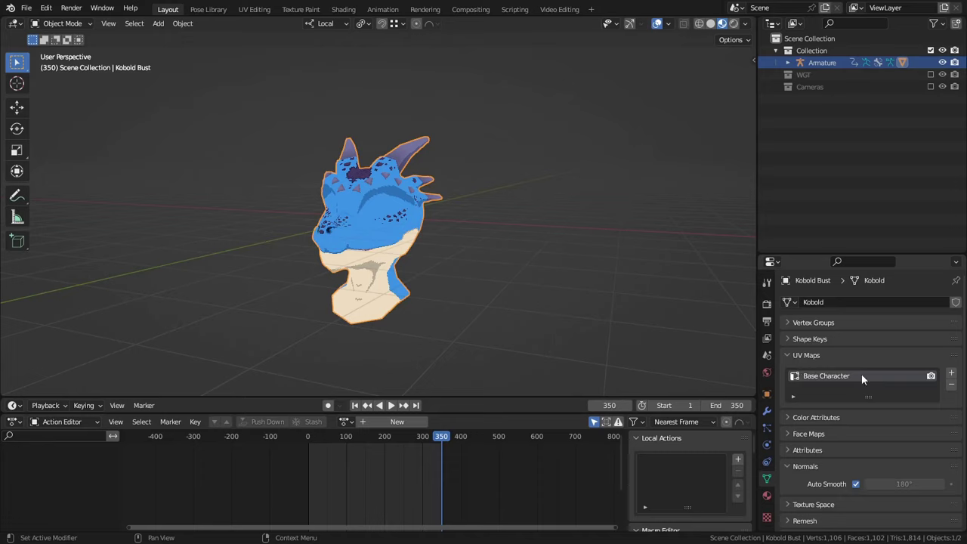
left_click(951, 375)
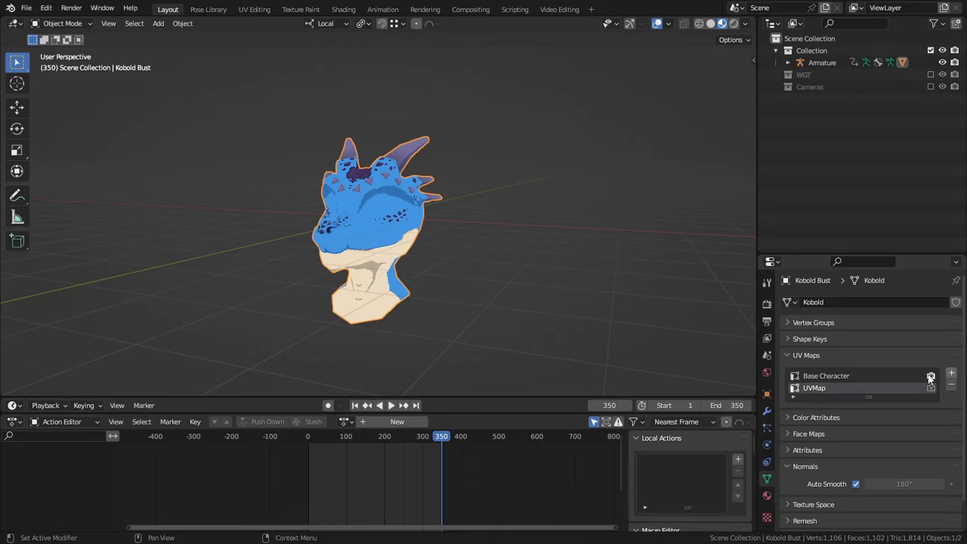
double_click(808, 389)
type("Eye")
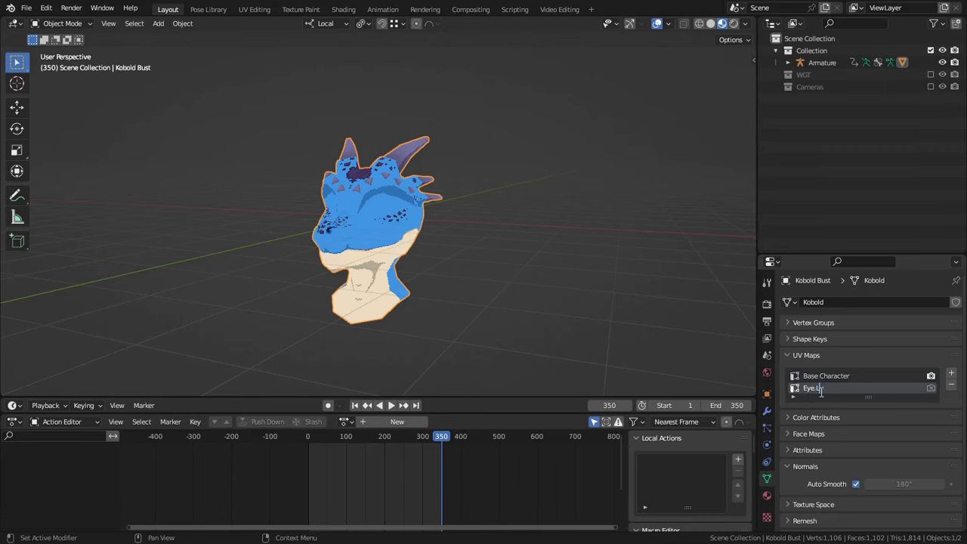
type(".L")
key("Return")
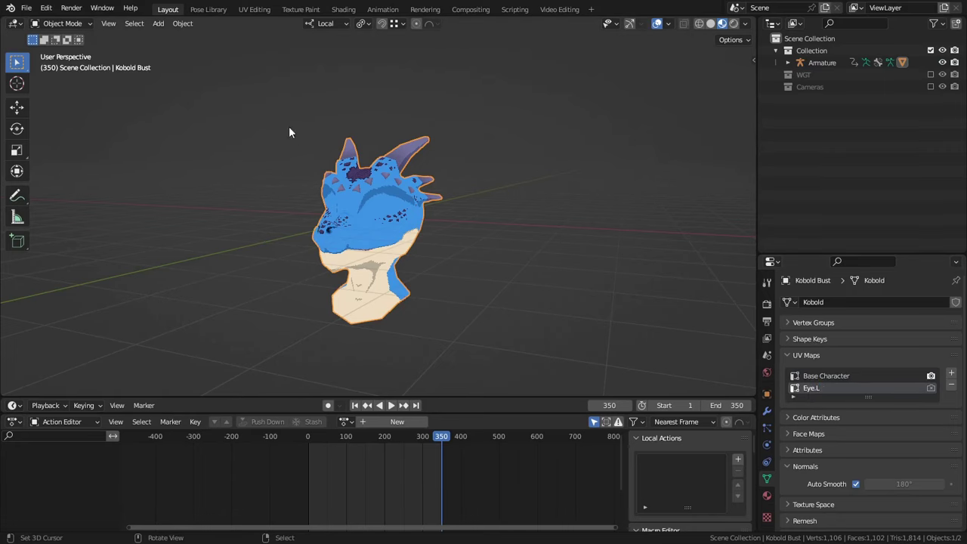
- In the UV Editing workspace, scale all Eye.L UVs to 0 and move the collapsed point outside the UV tile
left_click(252, 9)
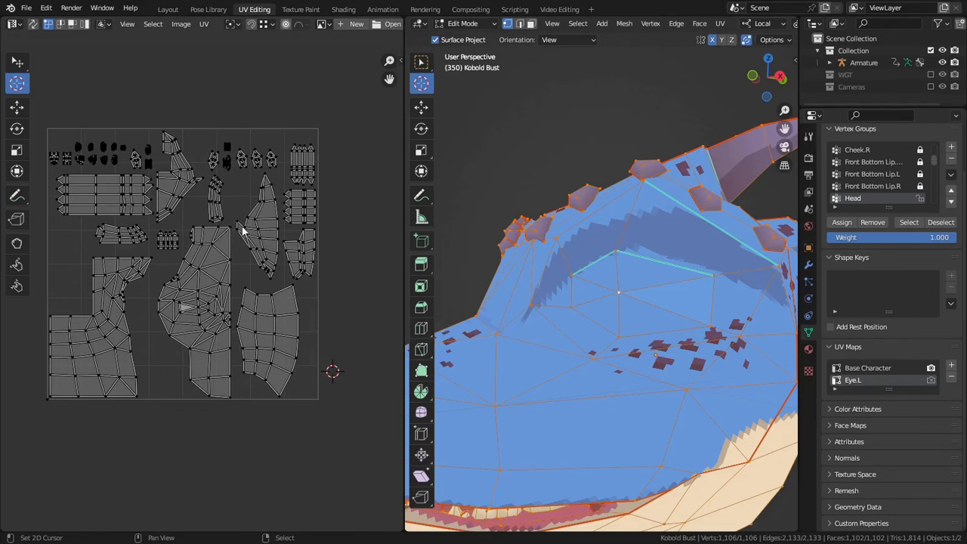
key("a")
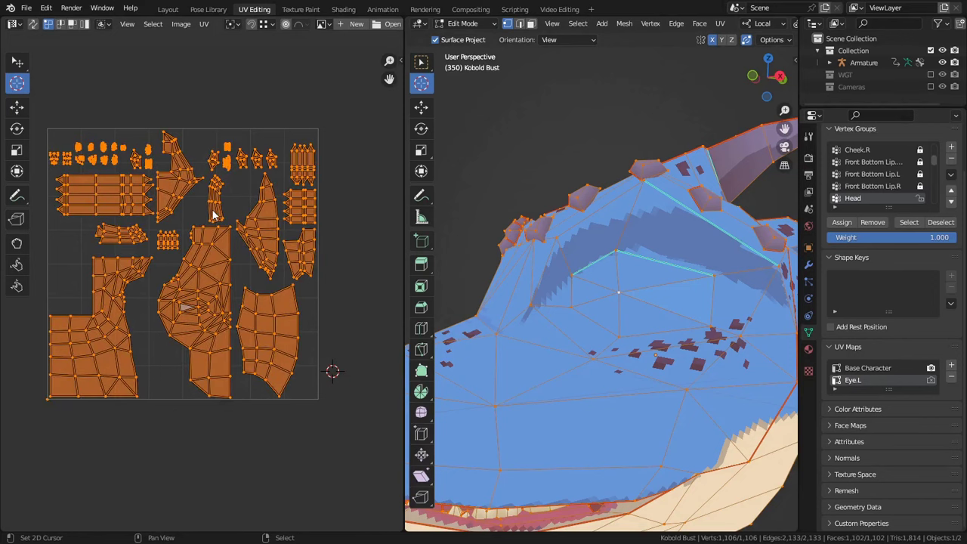
type("s0")
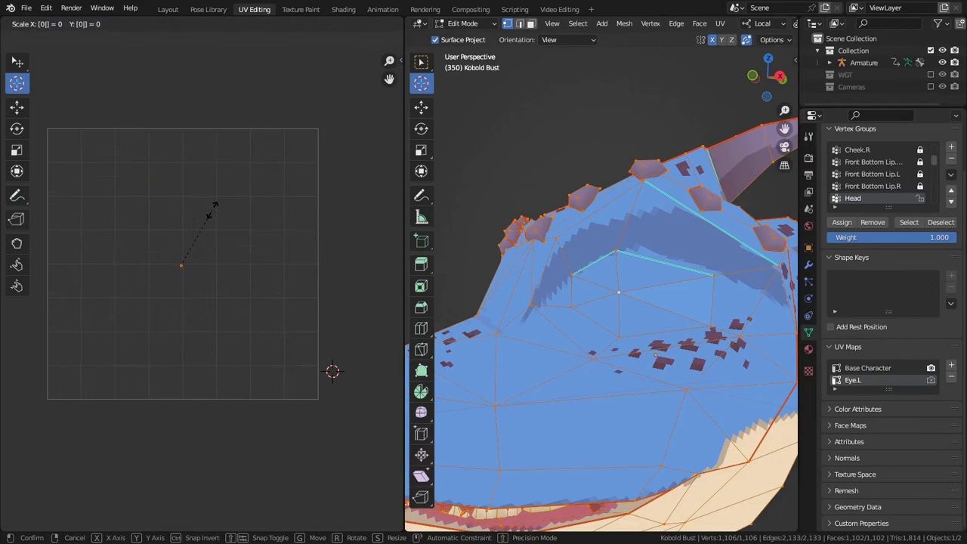
key("Return")
key("g")
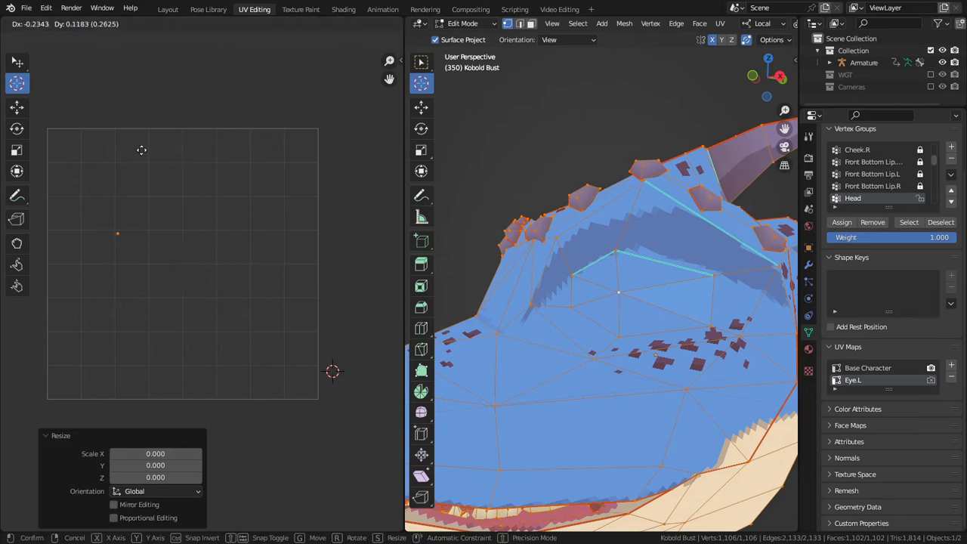
left_click(129, 208)
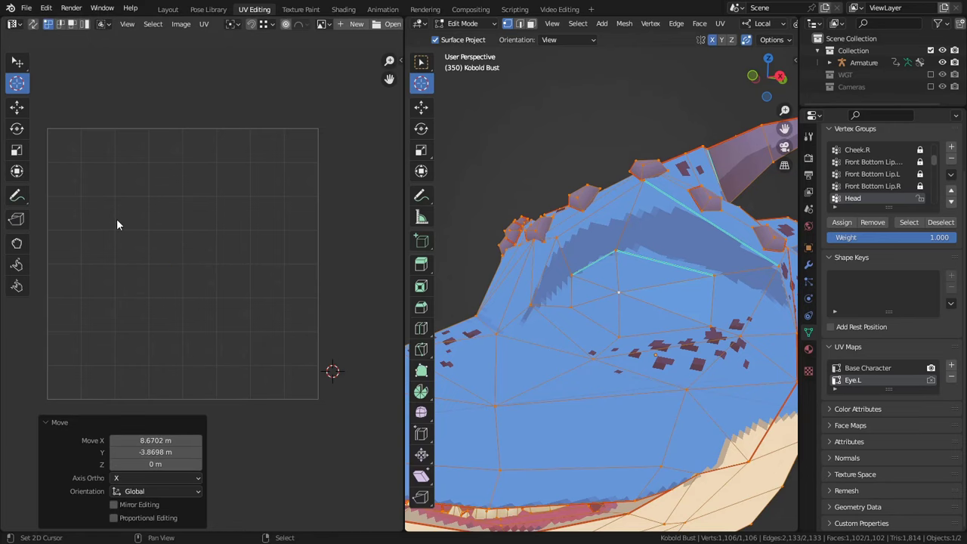
key("alt+a")
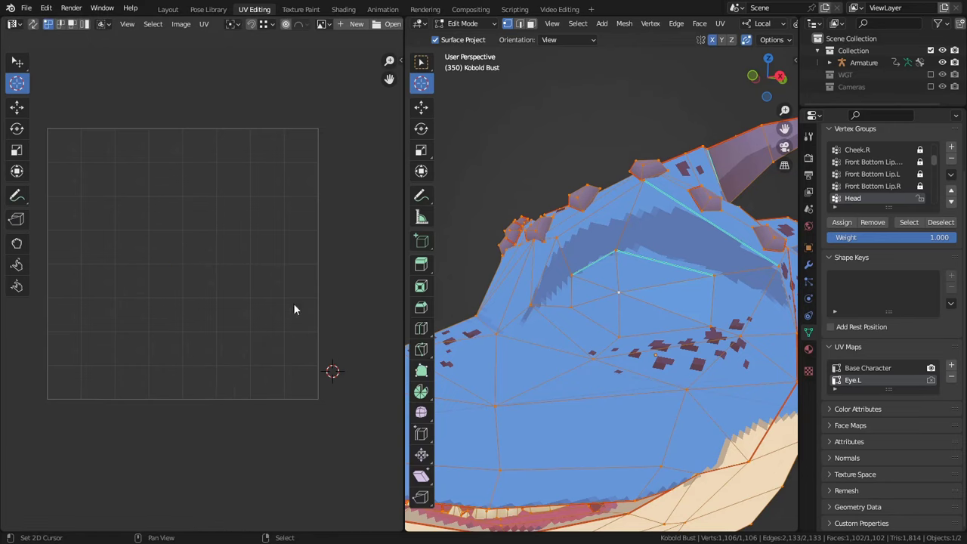
- Select only the faces in and around the eye socket with Circle Select and unwrap them into the Eye.L UV map
key("alt+a")
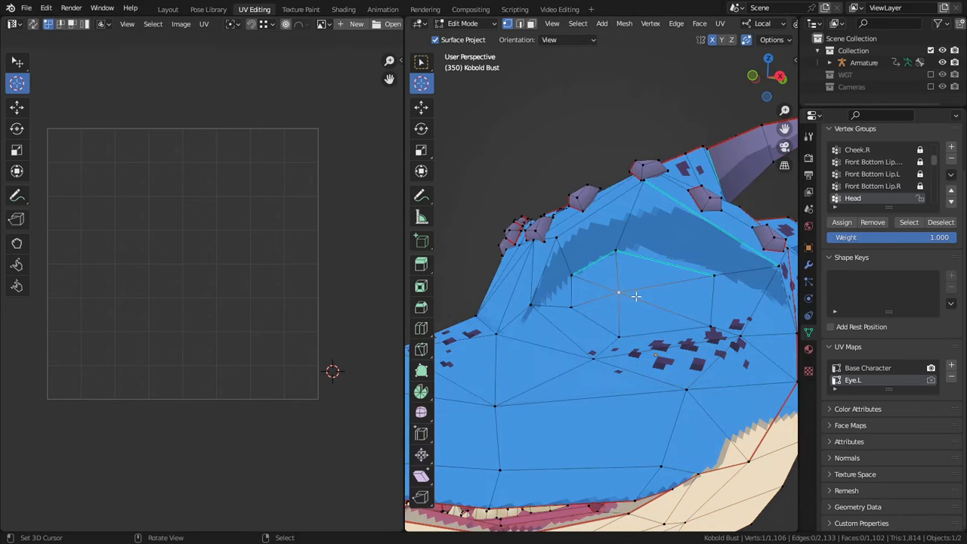
key("3")
key("c")
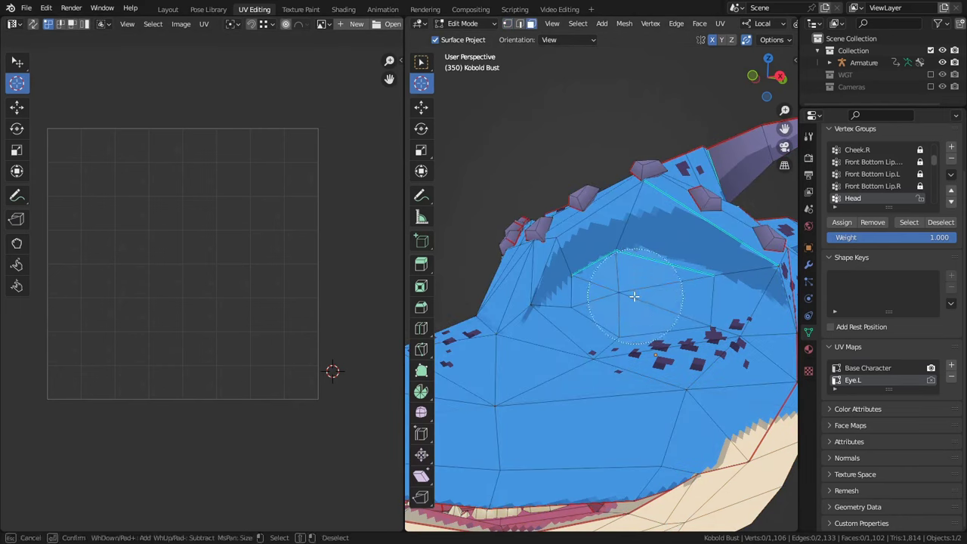
mouse_move(604, 298)
left_mouse_down()
mouse_move(665, 317)
mouse_move(699, 287)
left_mouse_up()
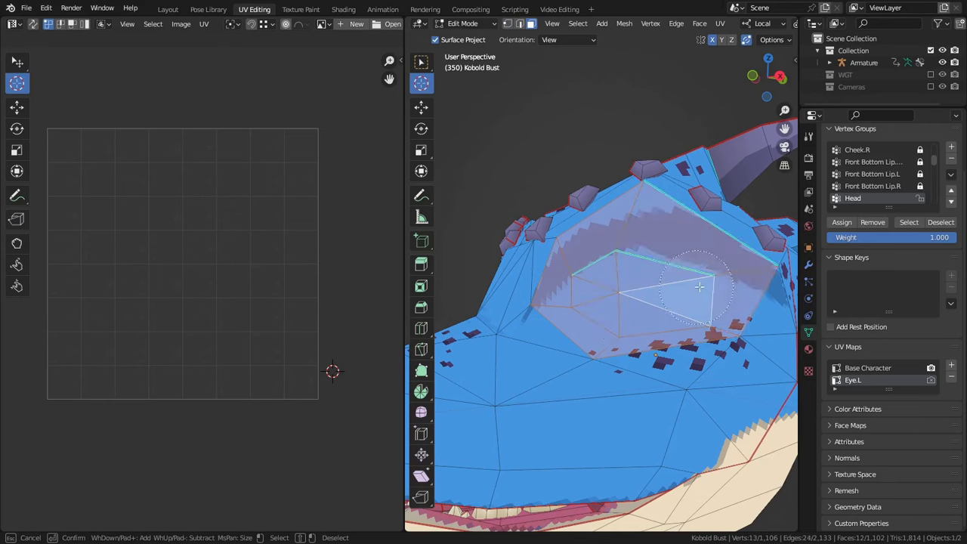
key("Escape")
key("u")
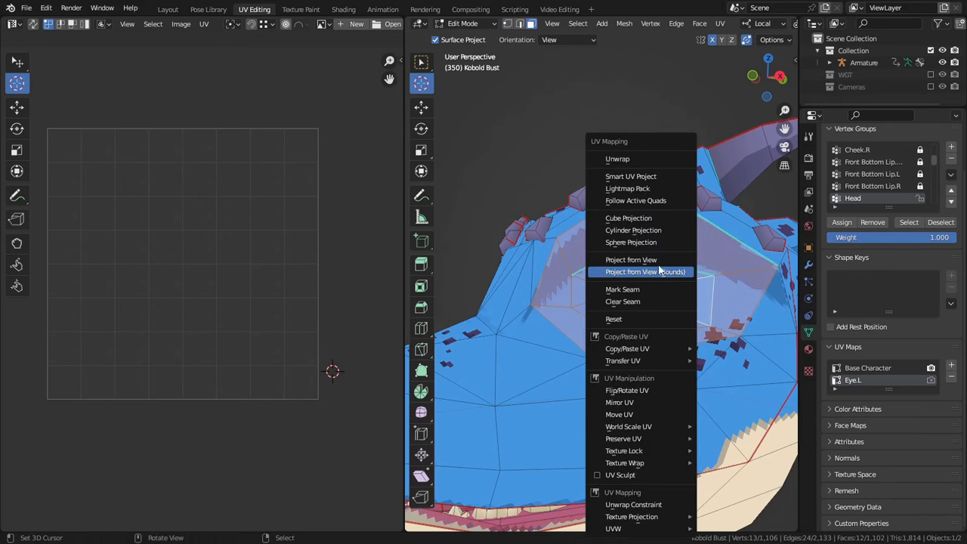
left_click(627, 158)
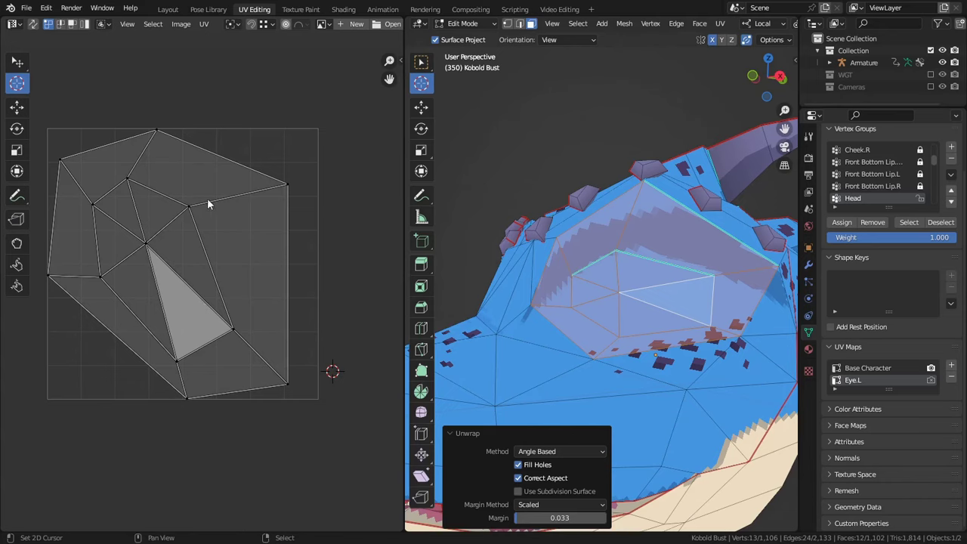
- Rotate the whole eye-socket UV island about -58.9° and pack it into the UV tile with the Rotate option turned off
key("a")
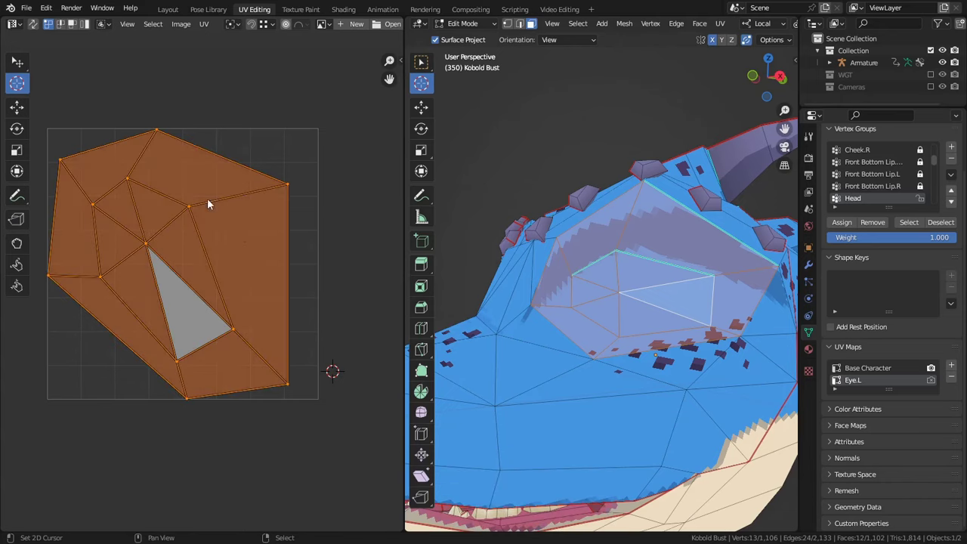
key("r")
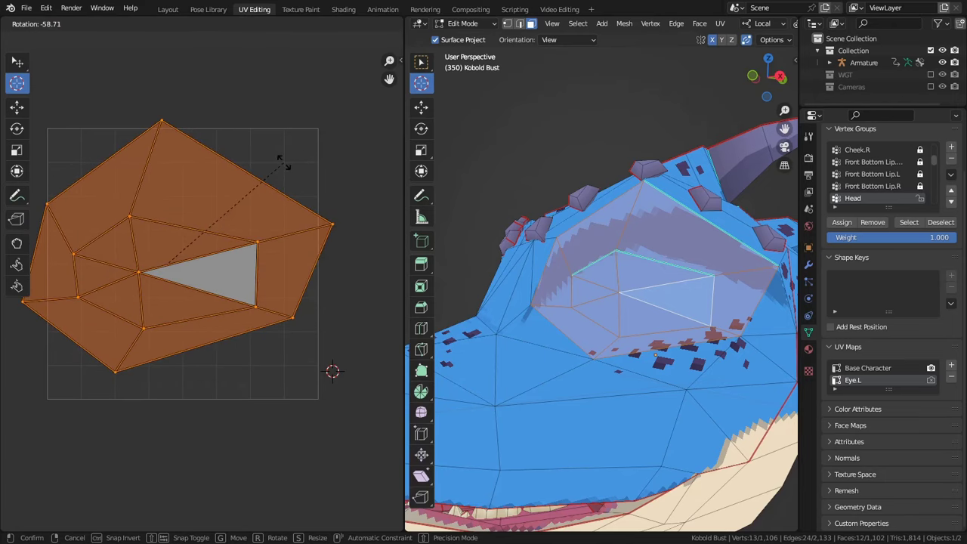
left_click(283, 162)
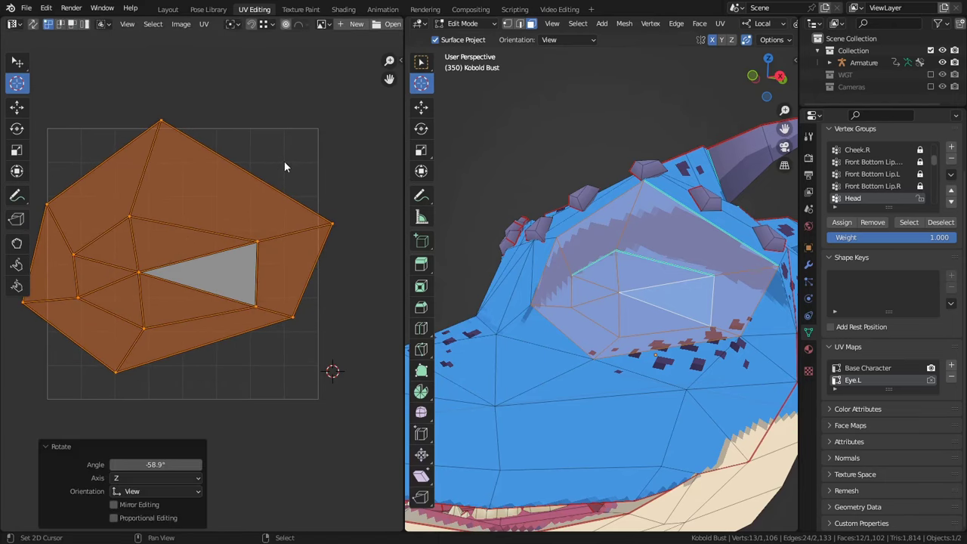
key("q")
left_click(282, 160)
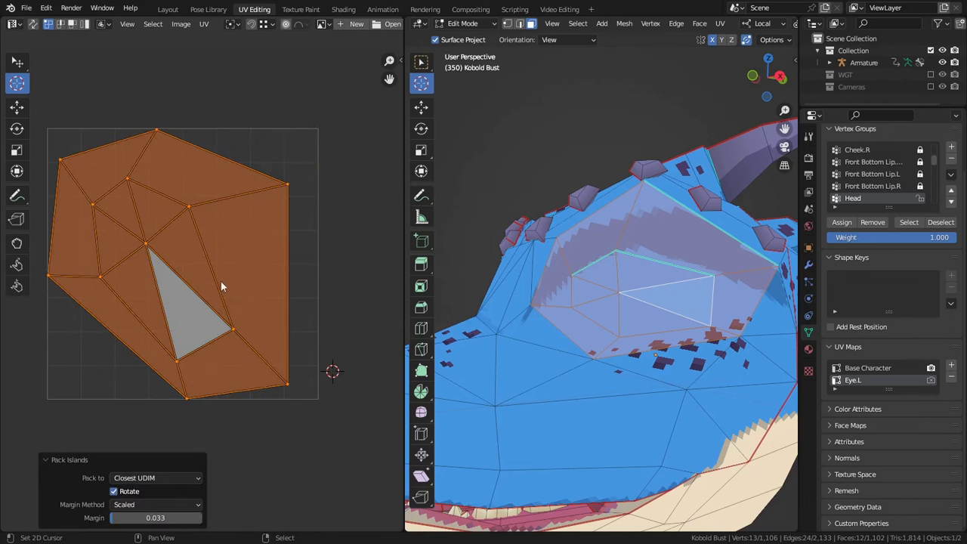
left_click(115, 492)
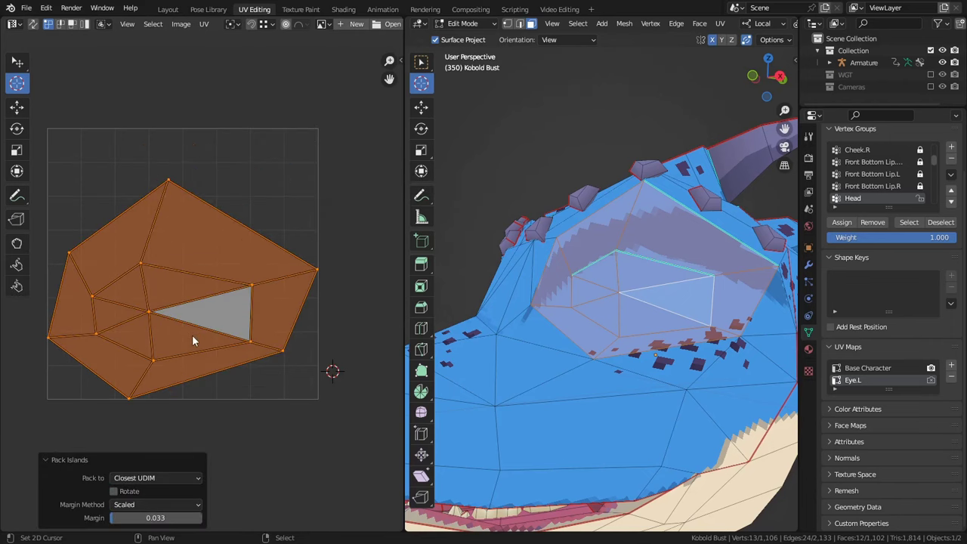
- Move the packed eye island up along Y so it sits roughly centred in the UV tile, then deselect it
key("g")
key("y")
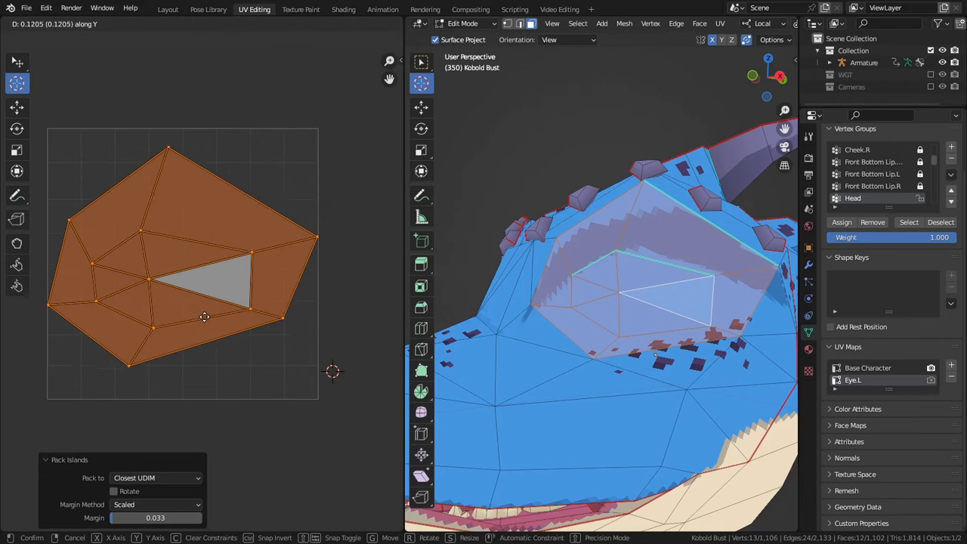
left_click(206, 325)
left_click(227, 352)
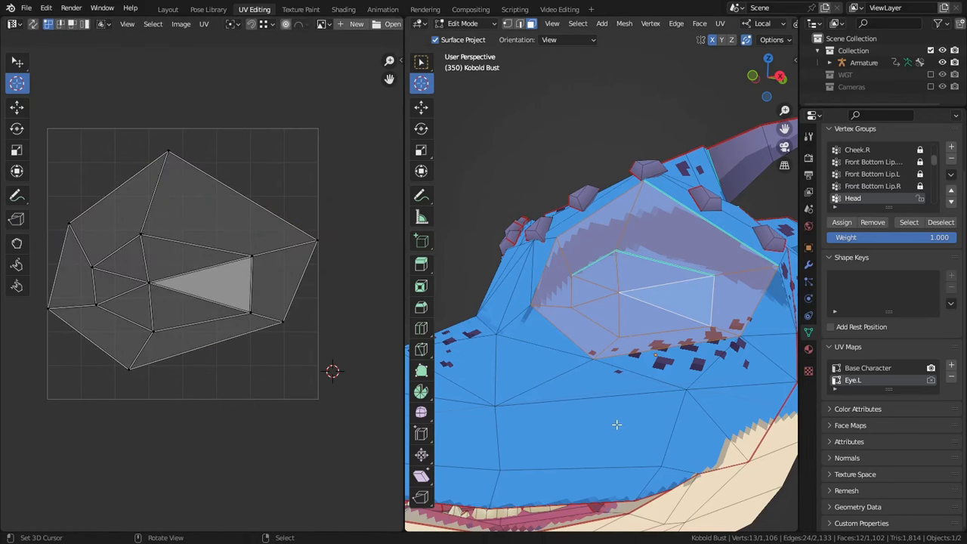
- In the Shading workspace, add a UV Map node to the Kobold material below the existing texture nodes and set it to Eye.L
scroll(617, 425, "down", 8)
middle_click_drag(617, 425, 637, 394)
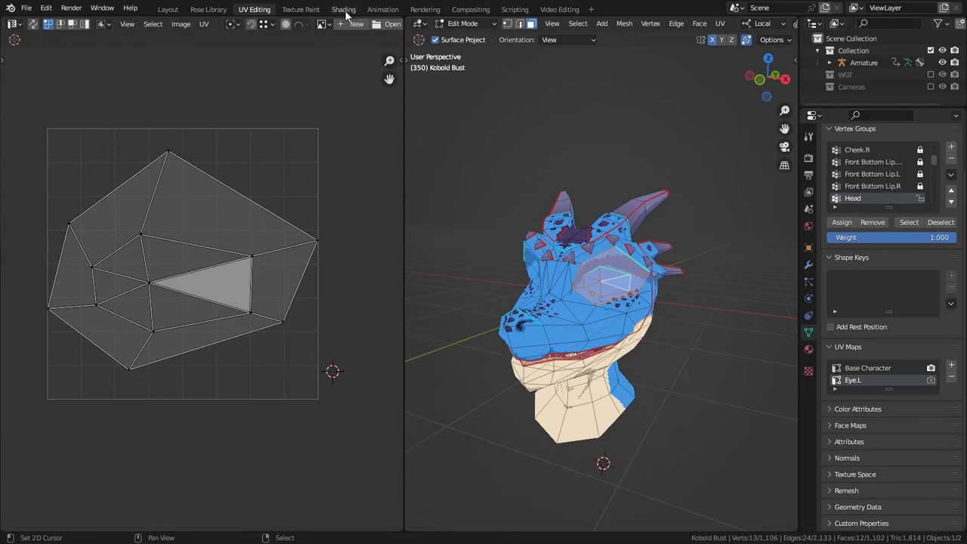
left_click(344, 10)
scroll(425, 203, "up", 3)
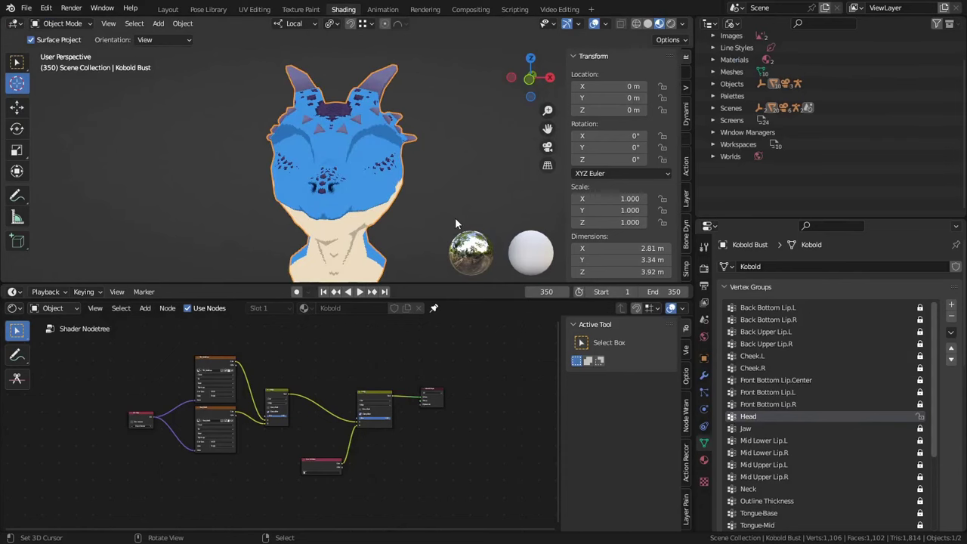
middle_click_drag(467, 277, 458, 245)
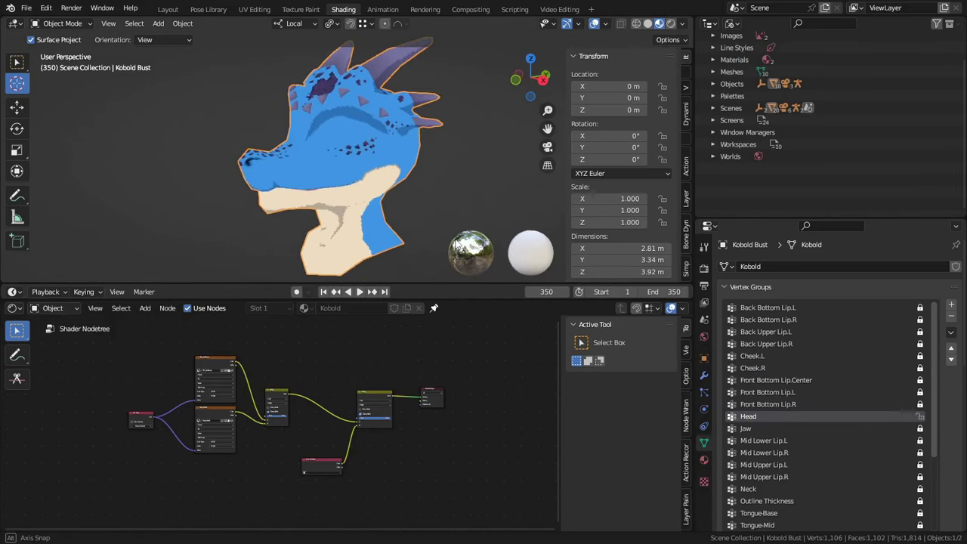
scroll(382, 199, "up", 4)
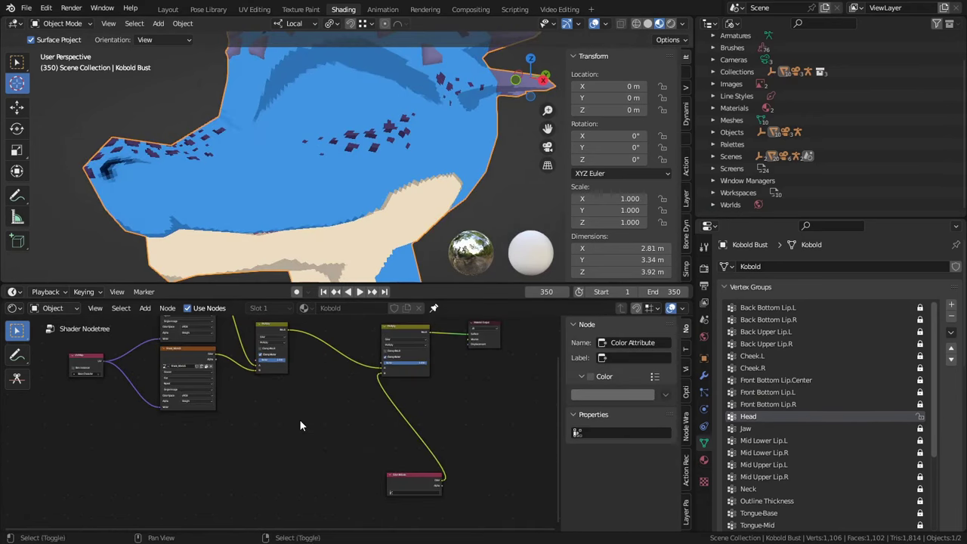
key("shift+a")
mouse_move(301, 423)
left_click(356, 383)
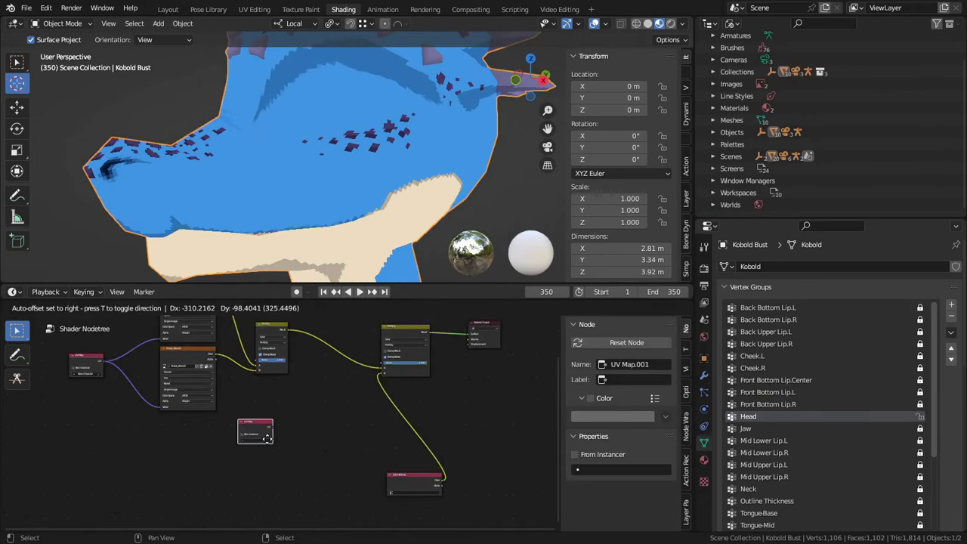
left_click(276, 429)
scroll(282, 423, "up", 7)
left_click(241, 458)
left_click(221, 364)
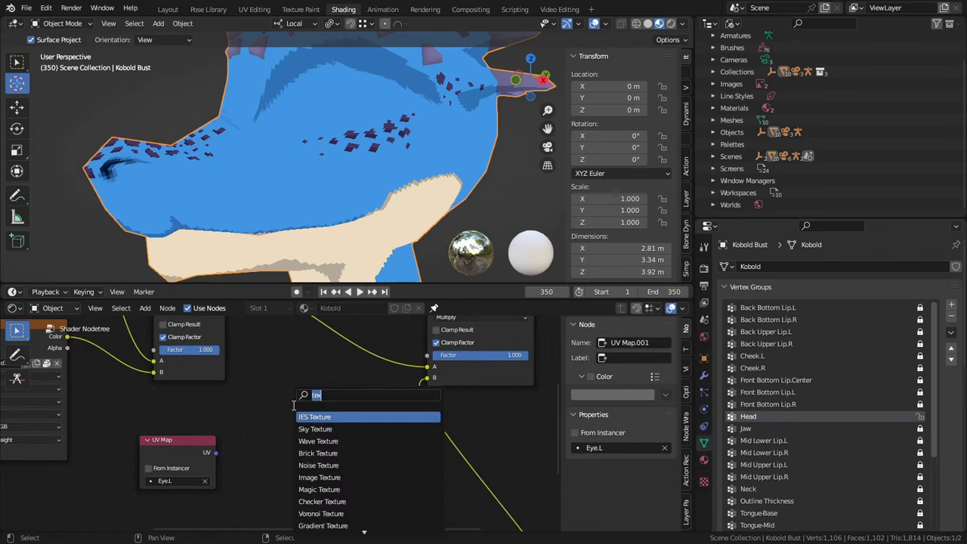
- Add a Checker Texture node and feed its Vector input from the Eye.L UV Map node
type("checker")
key("Return")
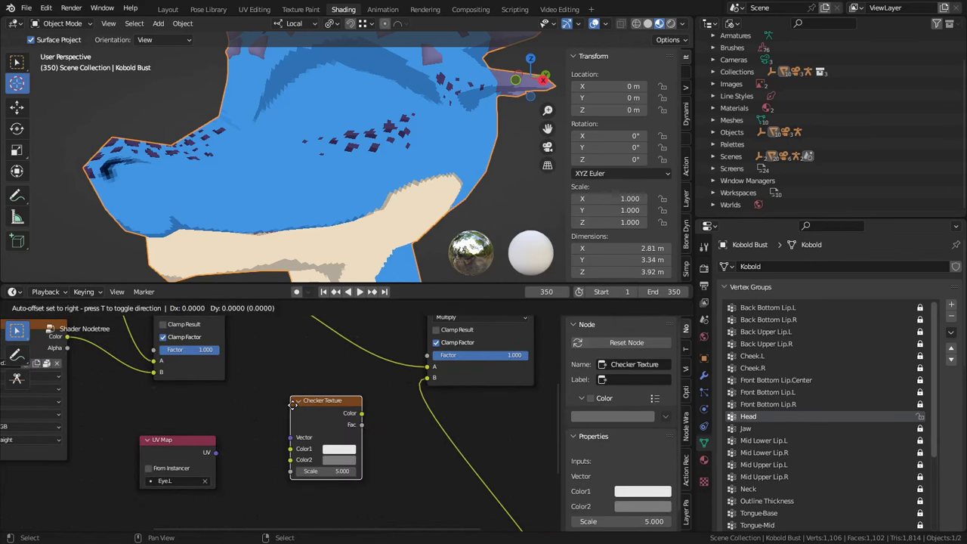
left_click(273, 389)
left_click_drag(216, 452, 270, 423)
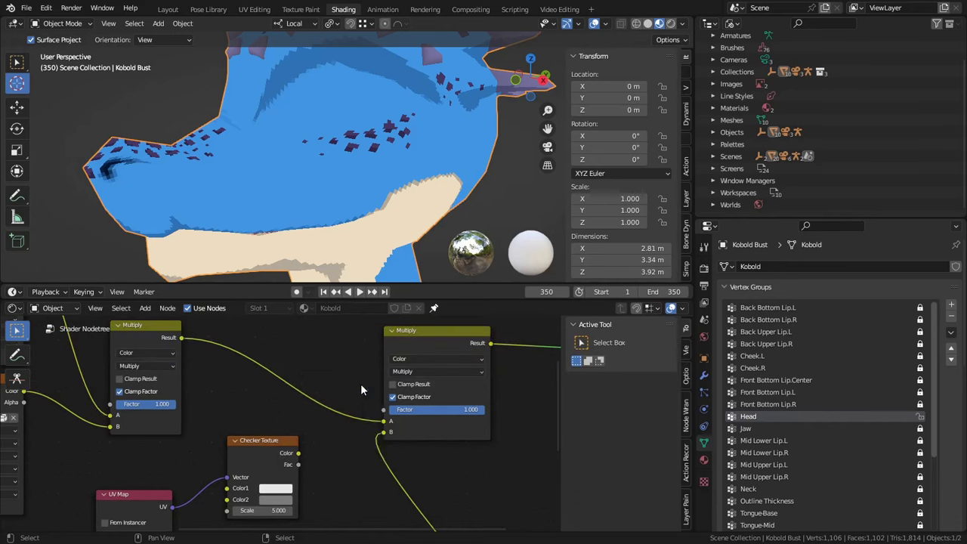
- Insert a Mix color node between the two Multiply nodes, link the checker Color into its B input, and set its factor to about 0.367
key("shift+a")
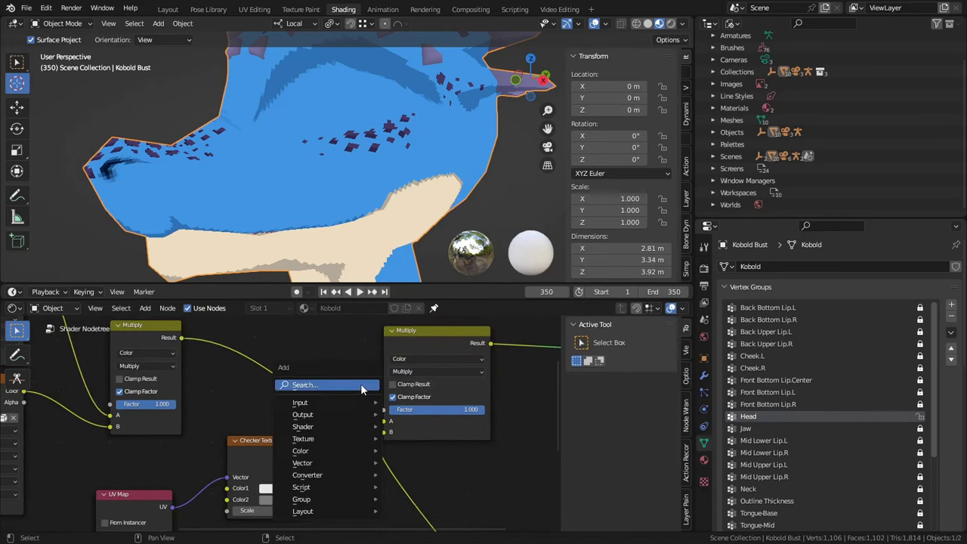
type("mix")
key("Return")
left_click(361, 386)
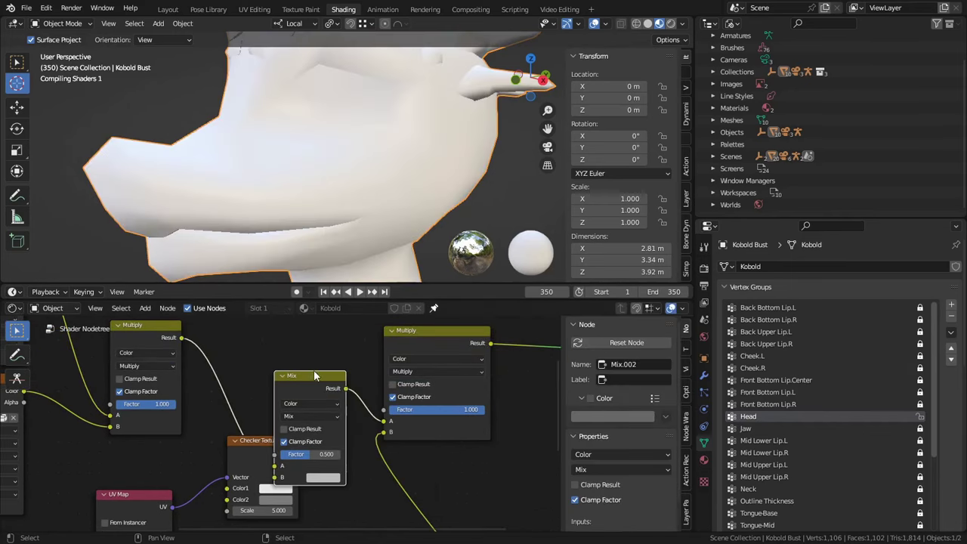
middle_click_drag(254, 451, 353, 424)
left_click(353, 424, "shift")
left_click(264, 467, "shift")
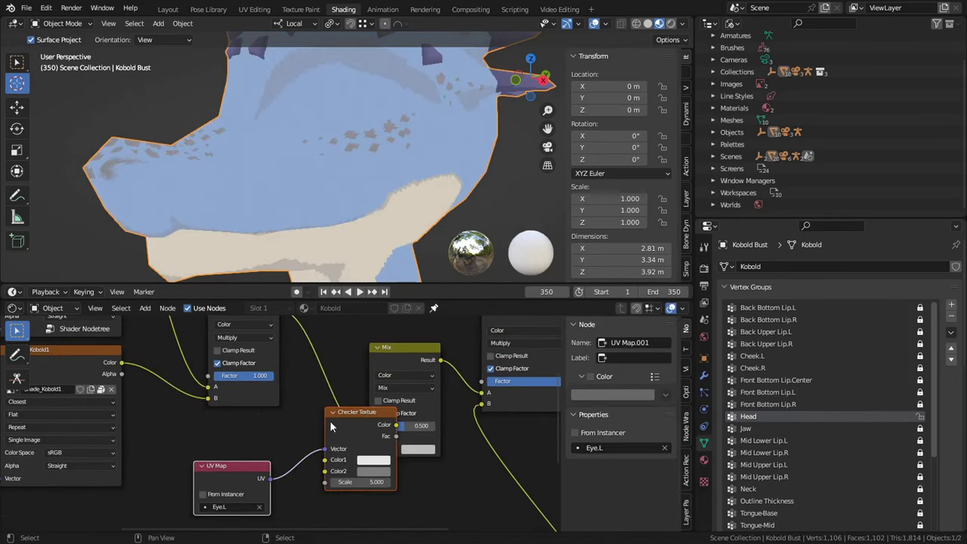
left_click_drag(332, 424, 278, 443)
left_click_drag(341, 445, 359, 448)
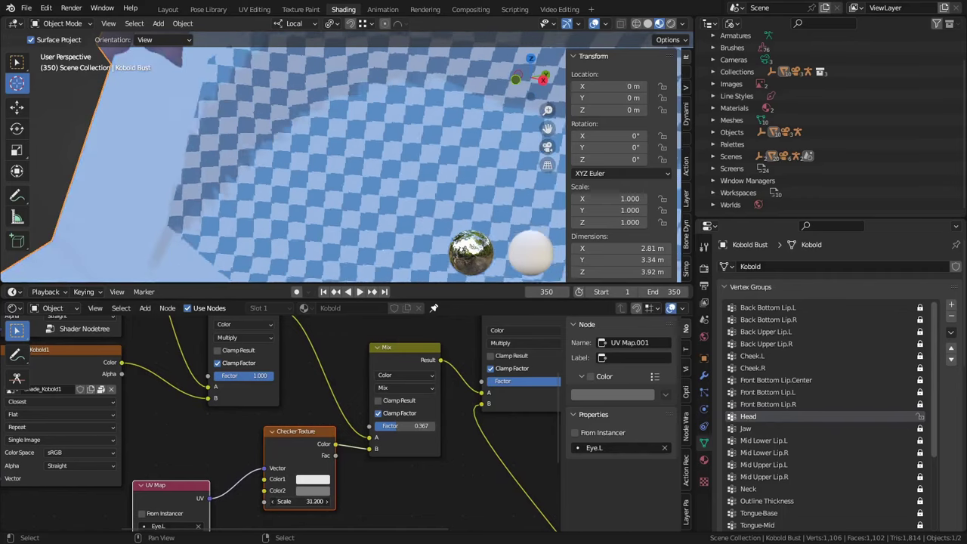
- Adjust the Checker Texture scale to about 37.74, comparing its squares with the base texture's pixels around the eye socket
left_click_drag(300, 501, 456, 502)
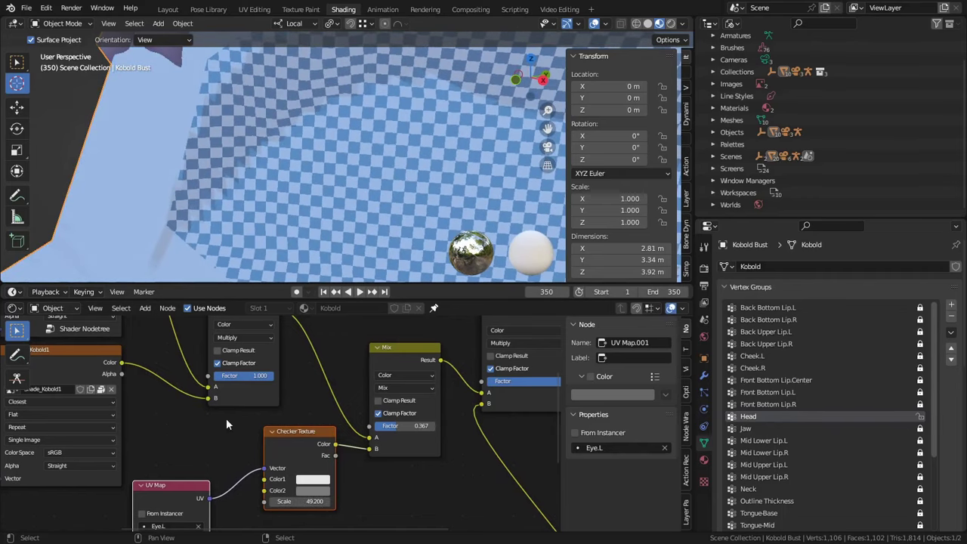
key("ctrl+space")
scroll(581, 154, "up", 5)
middle_click_drag(580, 154, 439, 306, "shift")
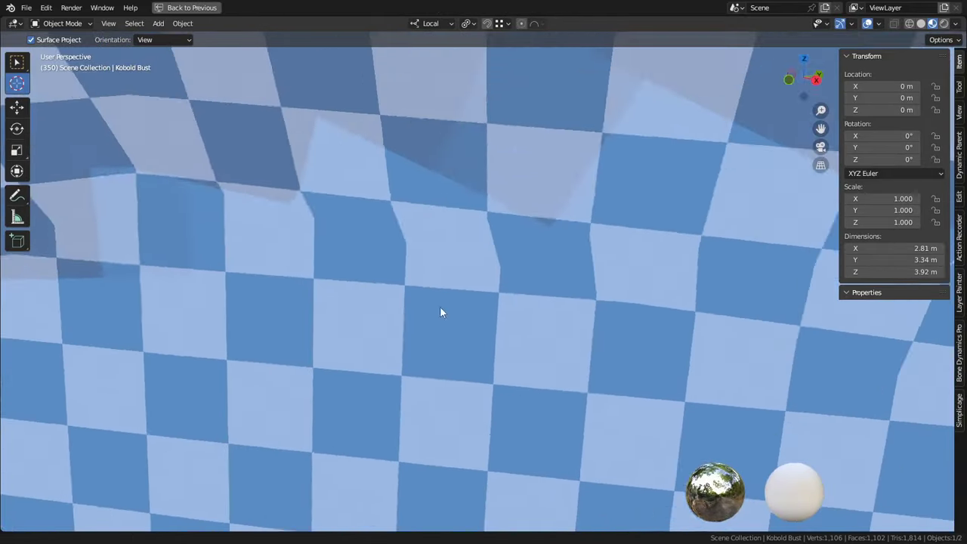
scroll(440, 306, "down", 4)
middle_click_drag(541, 288, 530, 292, "shift")
mouse_move(530, 292)
middle_mouse_down()
mouse_move(497, 294)
mouse_move(519, 265)
middle_mouse_up()
scroll(519, 266, "down", 3)
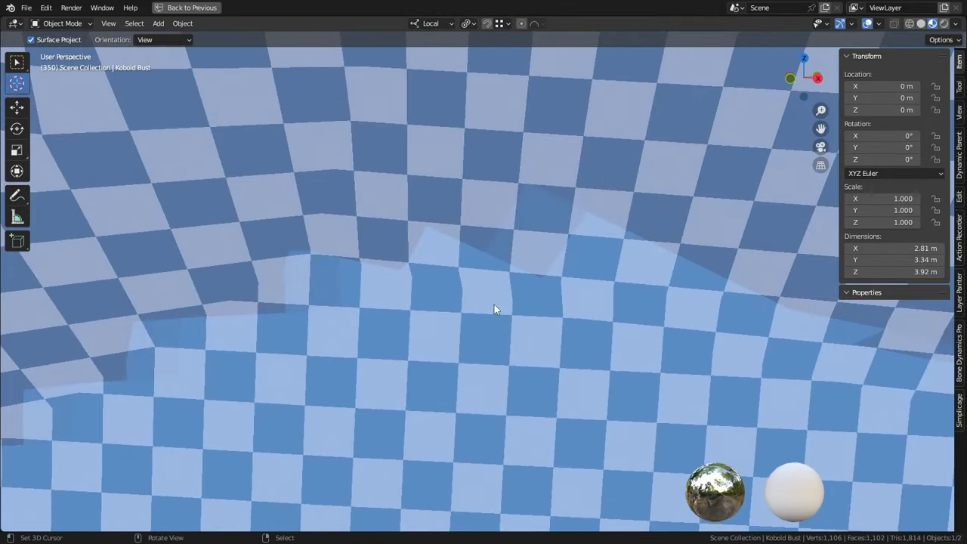
key("ctrl+space")
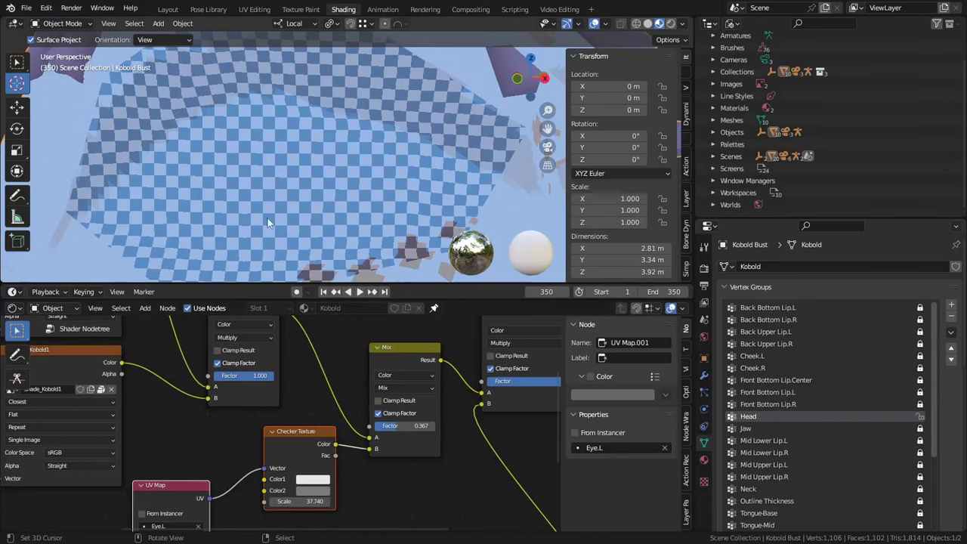
scroll(268, 215, "down", 2)
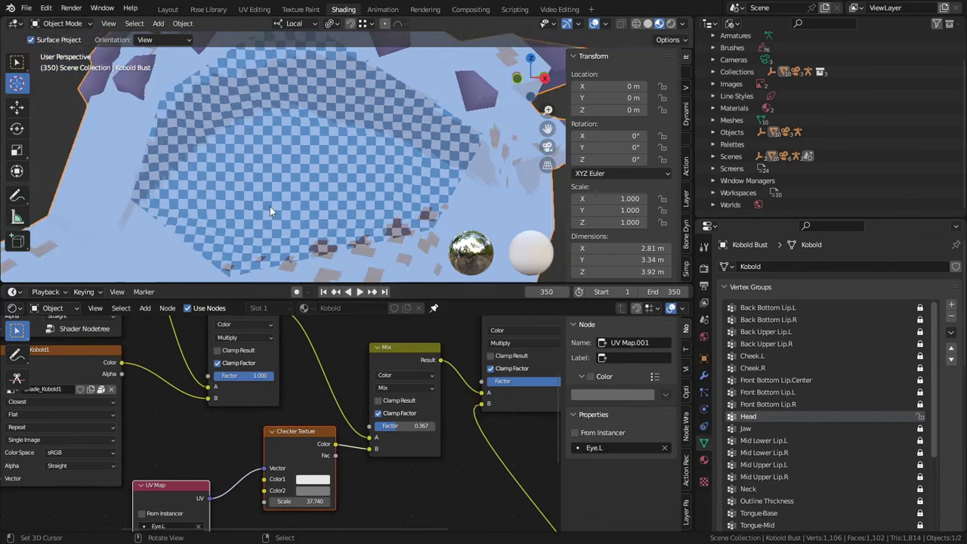
- Set the Checker Texture scale to exactly 38
left_click(308, 503)
type("35")
key("Return")
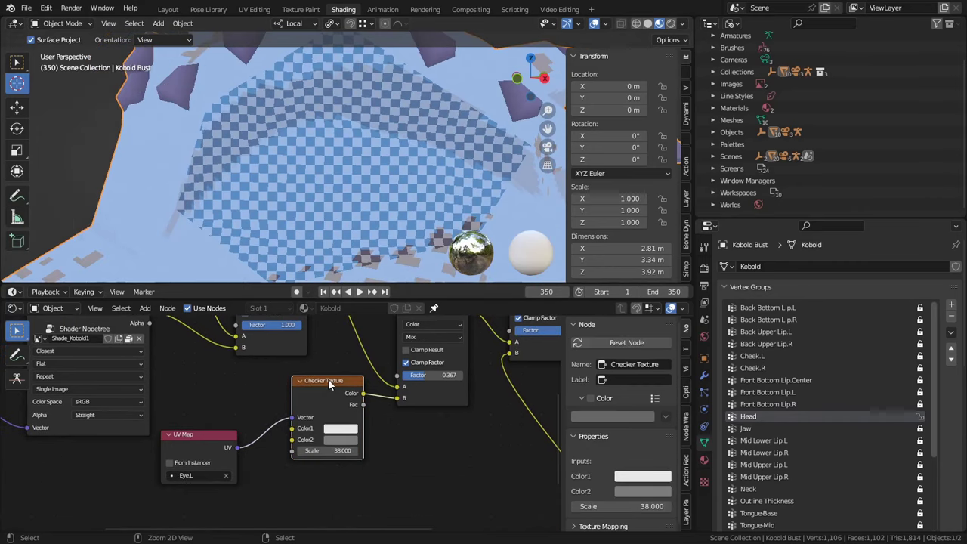
- Replace the Checker Texture with an Image Texture node wired between the Eye.L UV Map and the Mix node's B input
key("x")
key("shift+a")
left_click(302, 309)
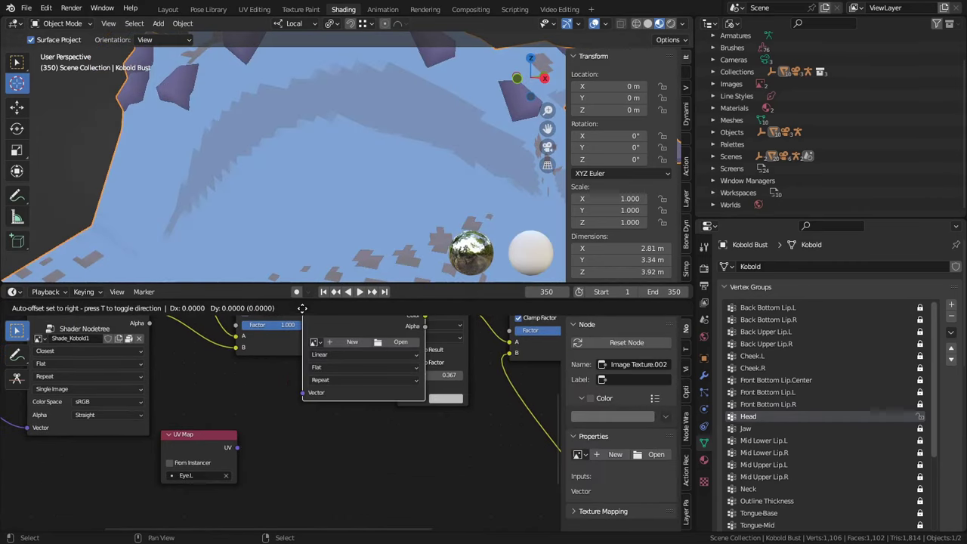
left_click(339, 465)
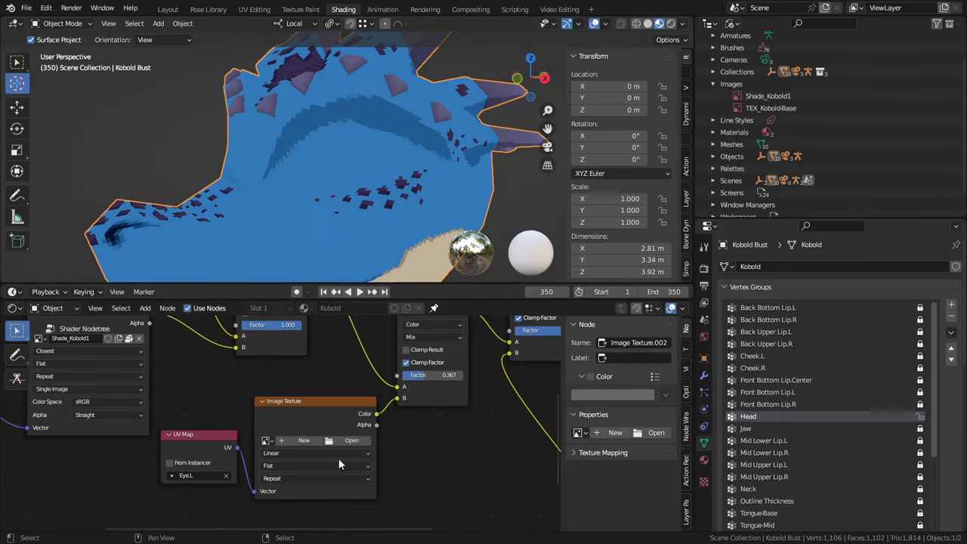
- Create a new blank image named Eye.L in the Image Texture node, 38 × 38 px, black with alpha 0
left_click(303, 441)
left_click(329, 421)
type("Eye.")
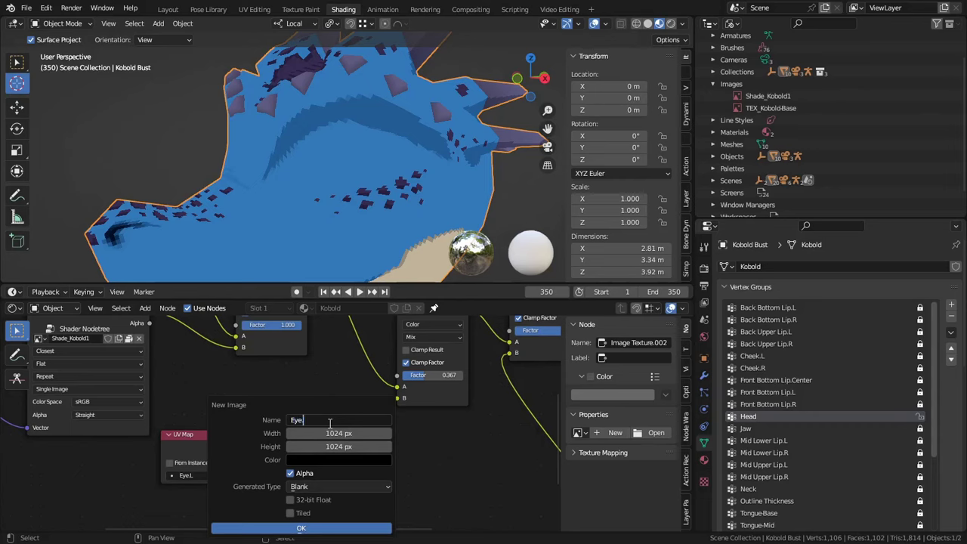
type("L")
left_click_drag(337, 431, 337, 447)
type("3")
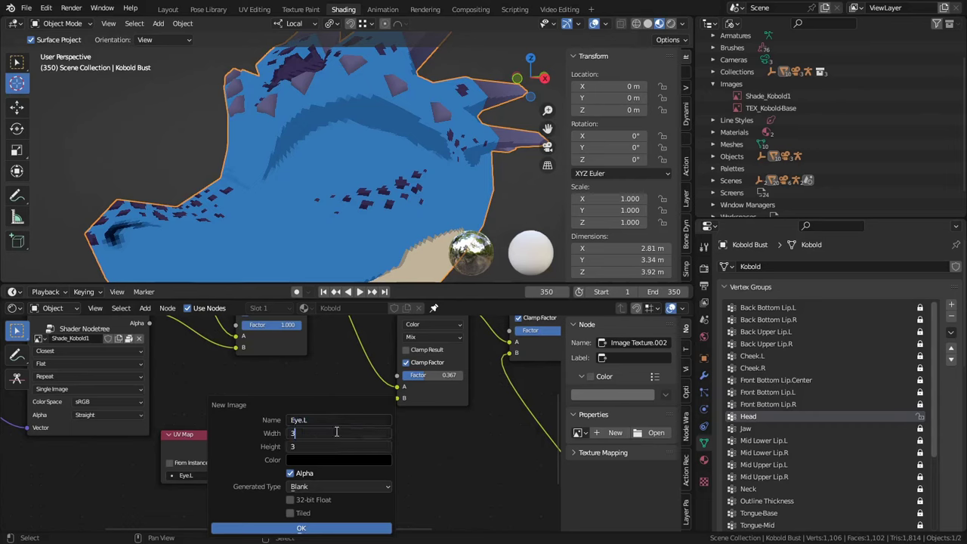
type("8")
key("Return")
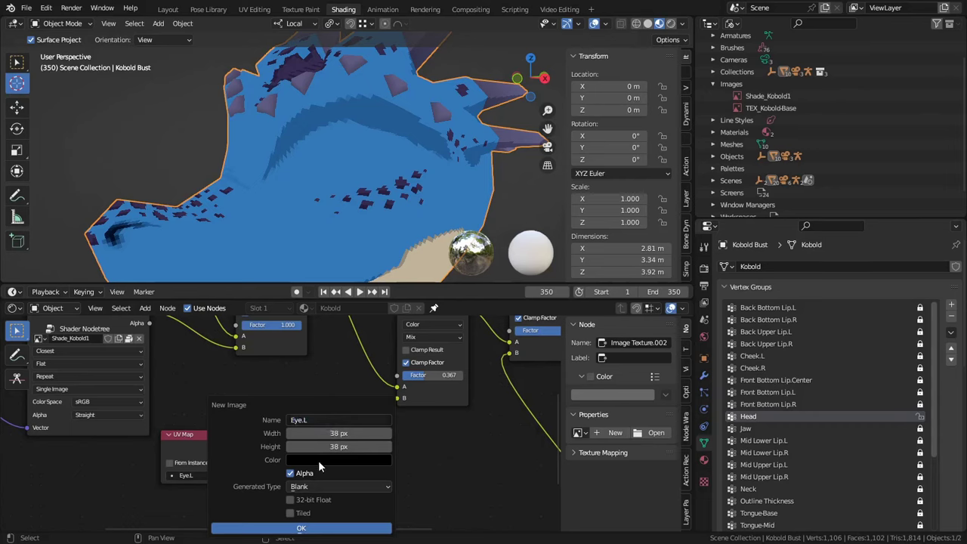
left_click(319, 461)
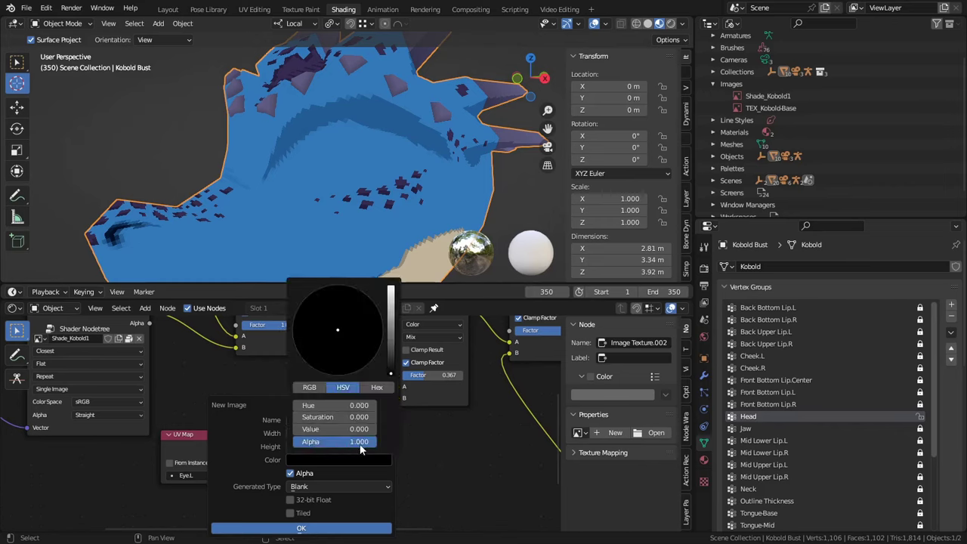
left_click_drag(369, 442, 287, 442)
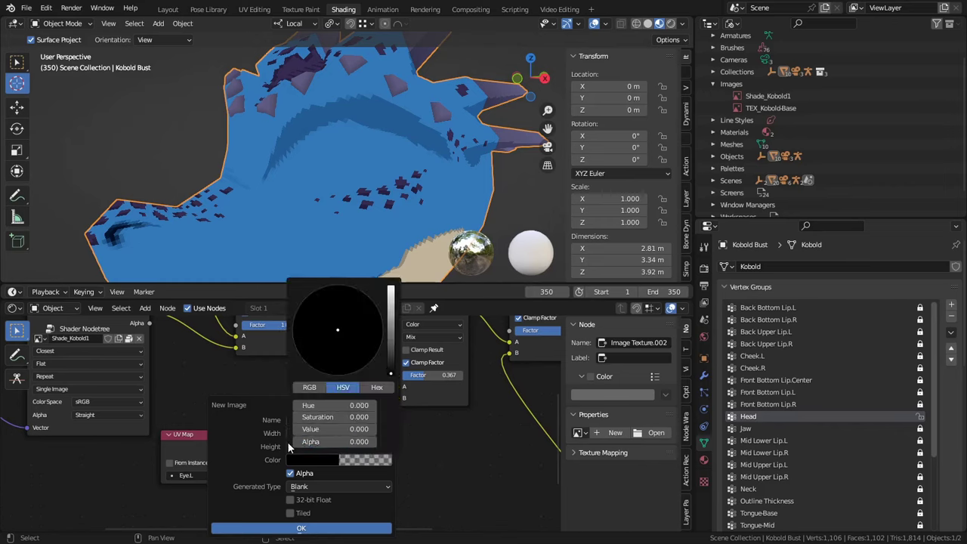
left_click(316, 532)
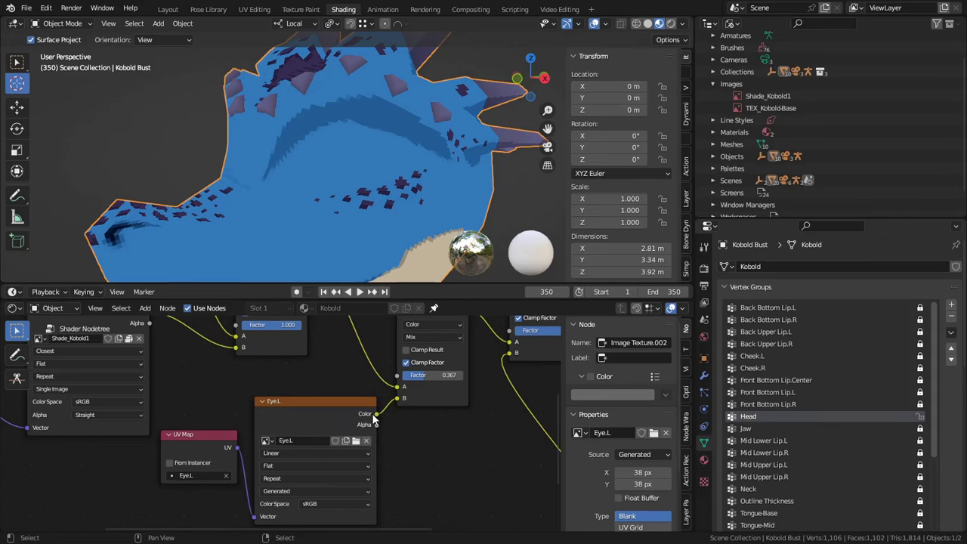
- Drive the Mix node's Factor with the Eye.L image's Alpha output and set the image's interpolation to Closest
mouse_move(377, 426)
left_mouse_down()
mouse_move(405, 399)
mouse_move(401, 382)
left_mouse_up()
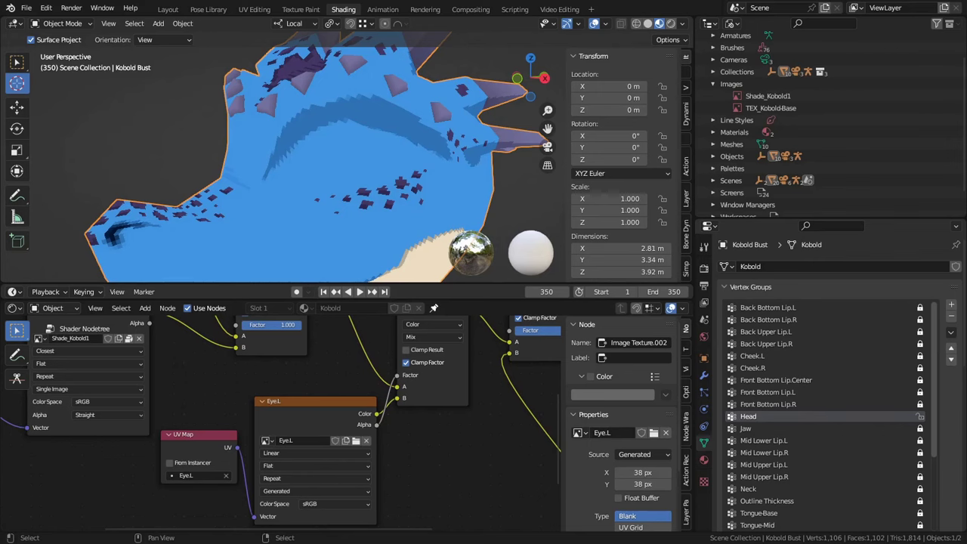
left_click(297, 480)
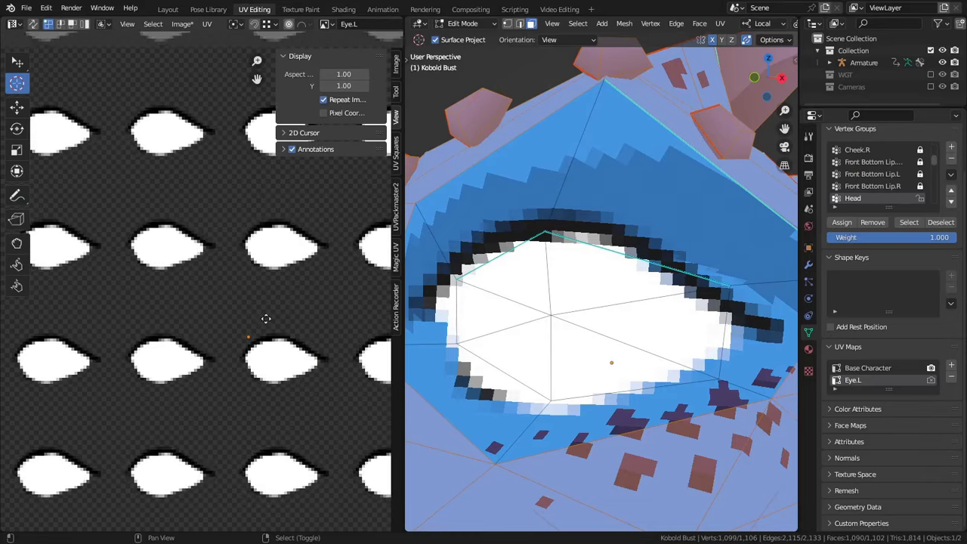
- Shift the surrounding faces' UVs across the repeated Eye.L image, and set the Eye.L texture node's extension to Clip
key("g")
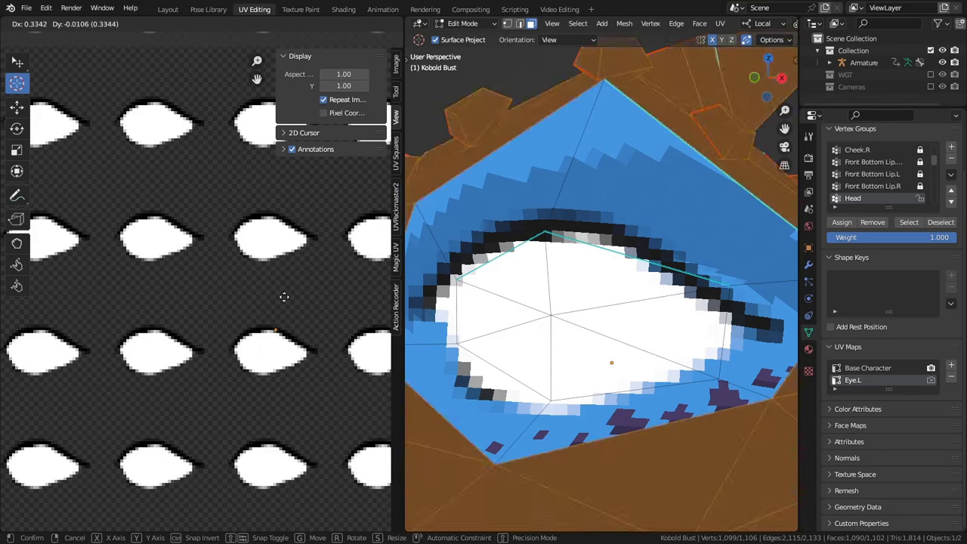
left_click(262, 286)
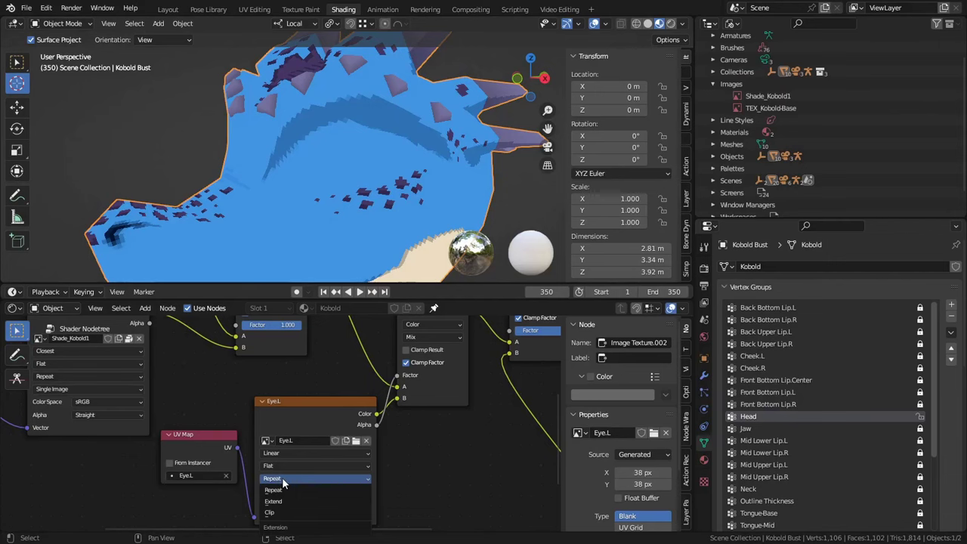
left_click(282, 512)
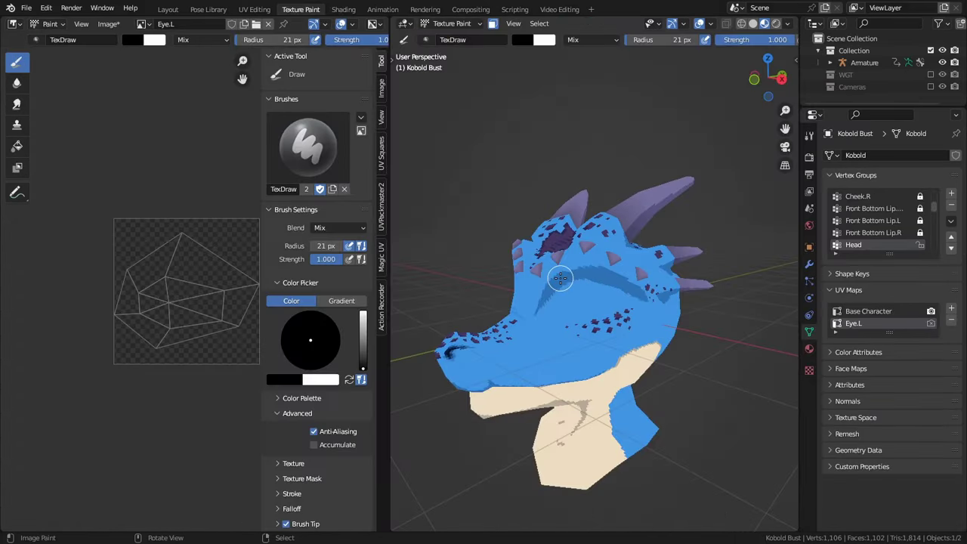
- Try a black test stroke across the eye area in the Eye.L and TEX_Kobold-Base texture slots
left_click_drag(549, 298, 632, 288)
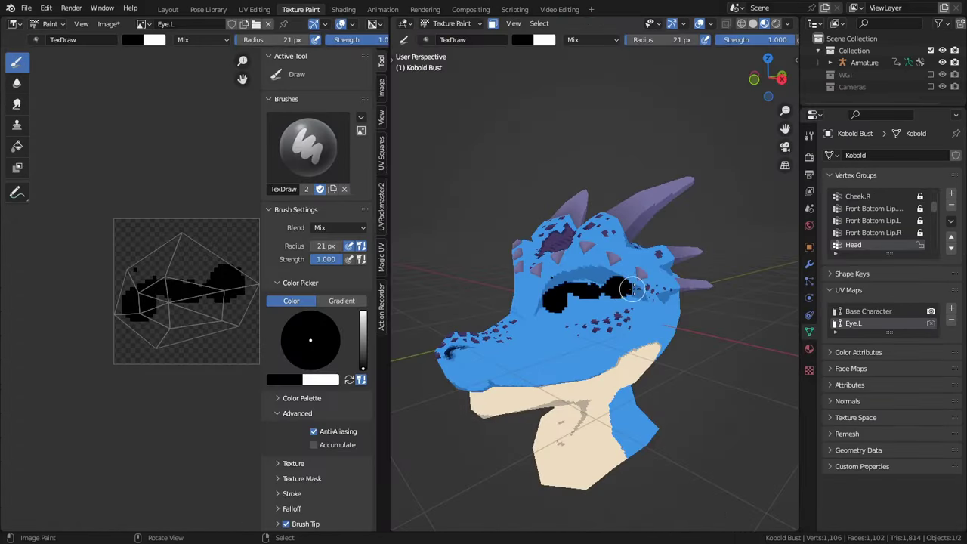
key("ctrl+z")
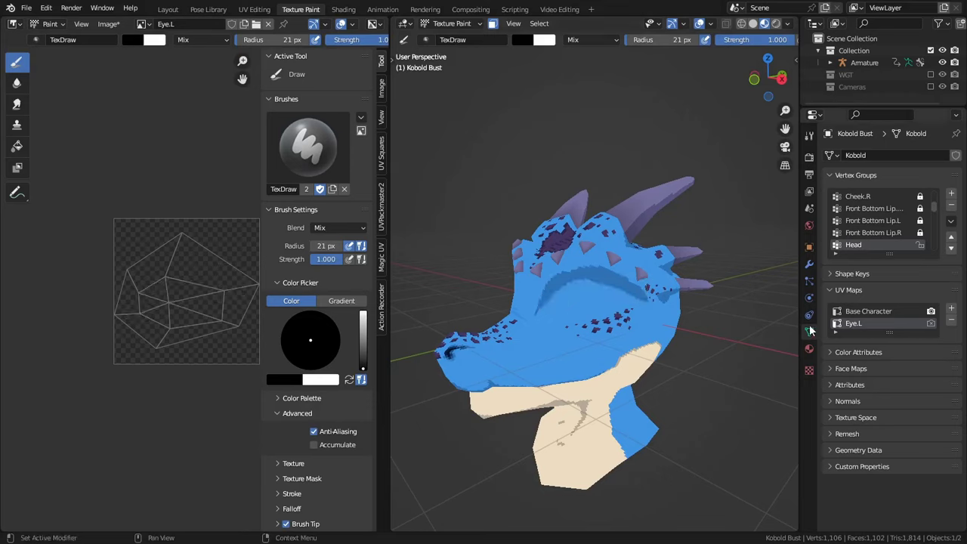
key("n")
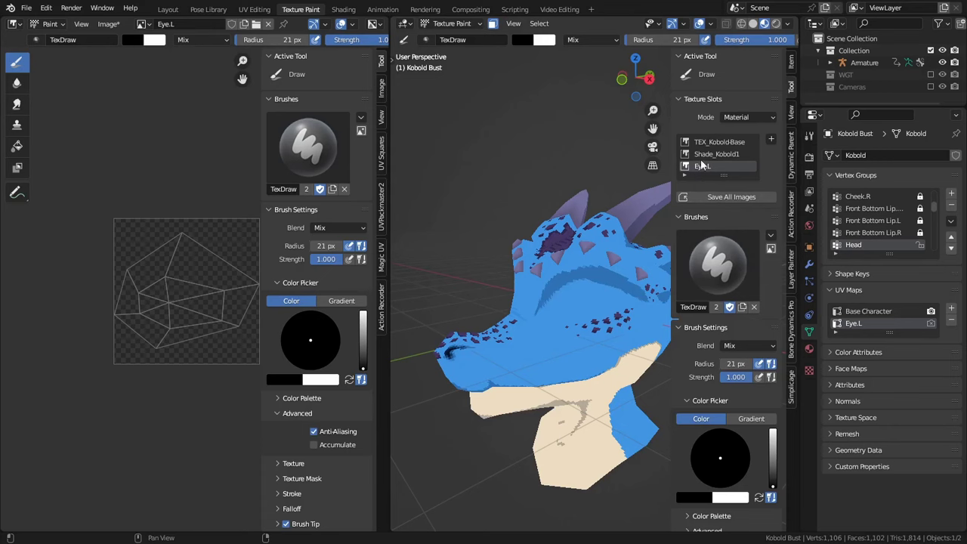
left_click(720, 142)
mouse_move(543, 306)
left_mouse_down()
mouse_move(577, 283)
mouse_move(640, 291)
left_mouse_up()
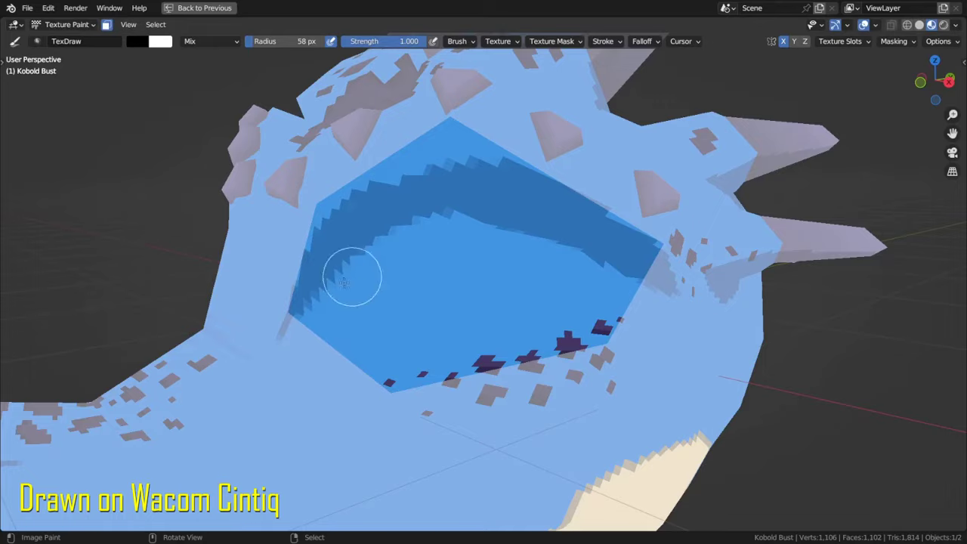
- Paint a black upper lid line on the eye area and fill the eye shape beneath it with white
mouse_move(332, 286)
left_mouse_down()
mouse_move(446, 211)
mouse_move(612, 253)
mouse_move(330, 290)
mouse_move(339, 267)
mouse_move(401, 215)
left_mouse_up()
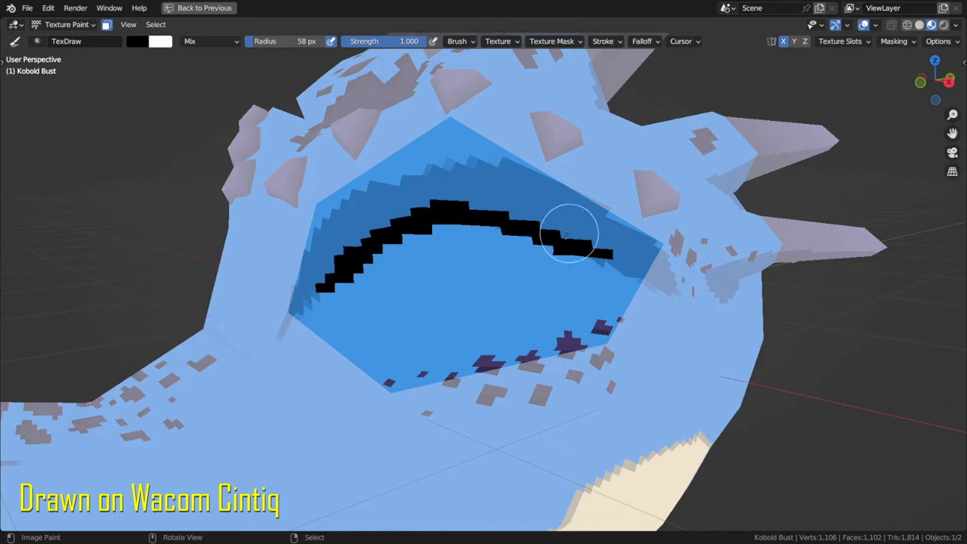
key("x")
mouse_move(340, 288)
left_mouse_down()
mouse_move(550, 264)
mouse_move(456, 306)
mouse_move(452, 244)
mouse_move(427, 272)
mouse_move(544, 259)
mouse_move(431, 281)
mouse_move(443, 301)
left_mouse_up()
scroll(564, 263, "down", 4)
mouse_move(506, 272)
middle_mouse_down()
mouse_move(586, 274)
mouse_move(494, 284)
middle_mouse_up()
scroll(494, 284, "up", 4)
- Shade the eye white's upper edge beneath the lid in light gray with the brush blend mode set to Darken
left_click(157, 43)
left_click_drag(257, 133, 257, 82)
left_click(210, 41)
left_click(204, 81)
key("x")
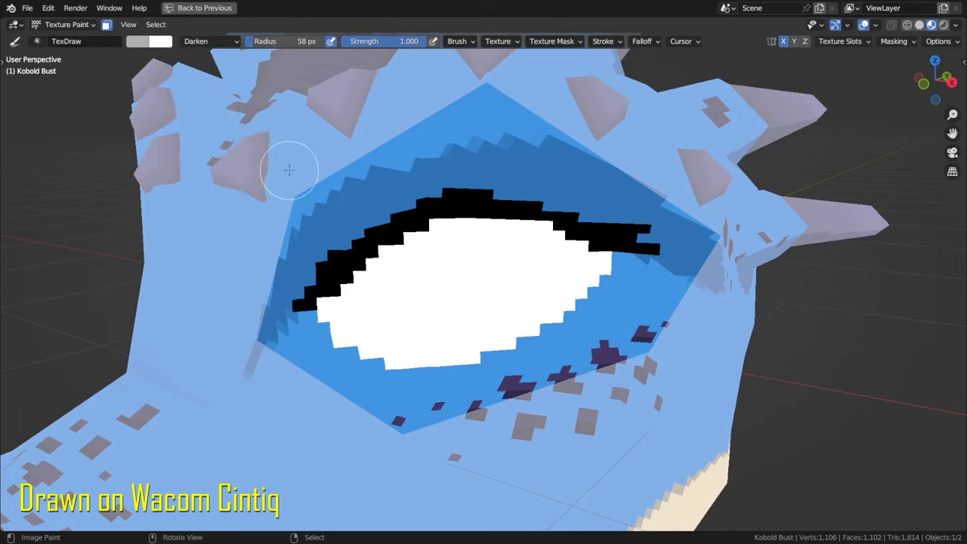
mouse_move(310, 313)
left_mouse_down()
mouse_move(502, 212)
mouse_move(586, 237)
left_mouse_up()
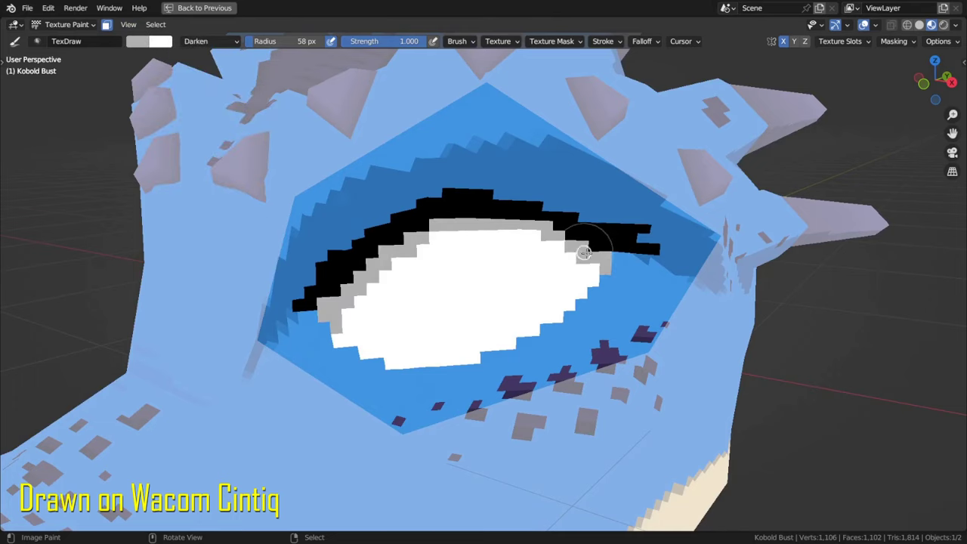
mouse_move(378, 220)
middle_mouse_down()
mouse_move(537, 288)
mouse_move(522, 215)
middle_mouse_up()
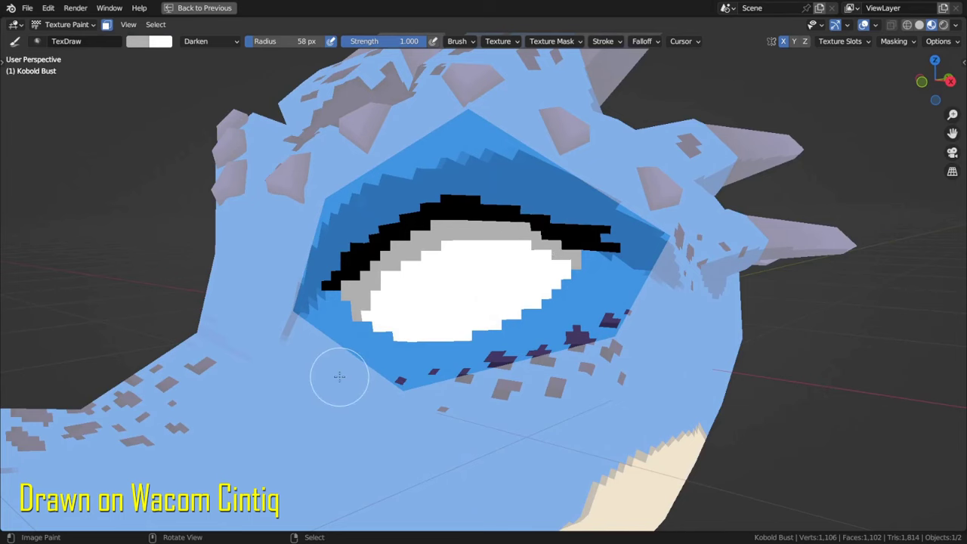
mouse_move(339, 371)
middle_mouse_down()
mouse_move(529, 363)
mouse_move(431, 345)
middle_mouse_up()
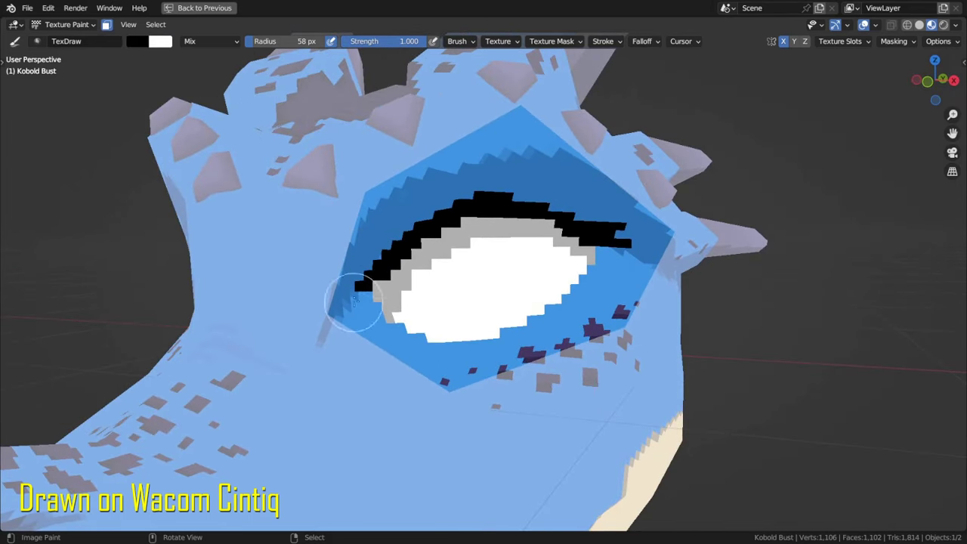
mouse_move(406, 280)
middle_mouse_down()
mouse_move(473, 259)
mouse_move(411, 291)
middle_mouse_up()
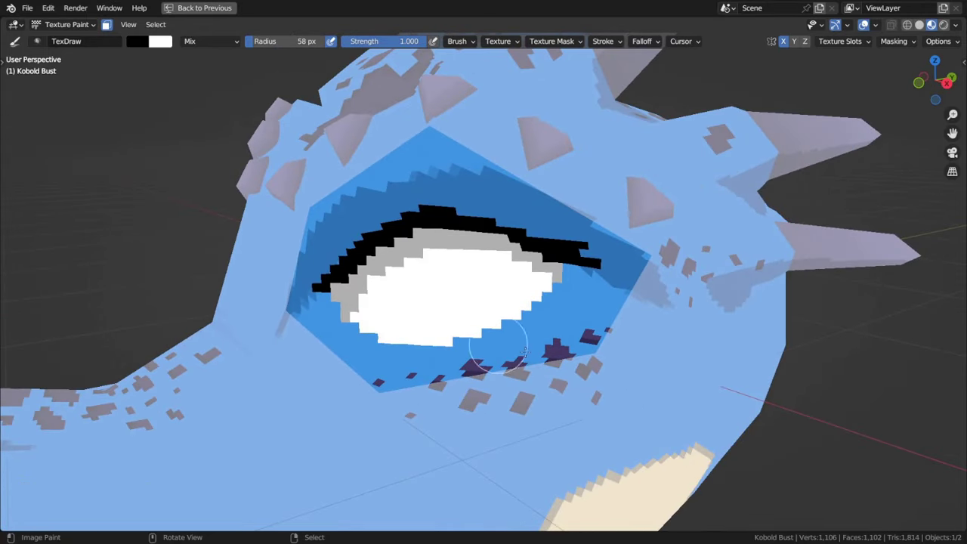
- Show the Eye.L image in the image editor and open its Save As dialog
key("ctrl+space")
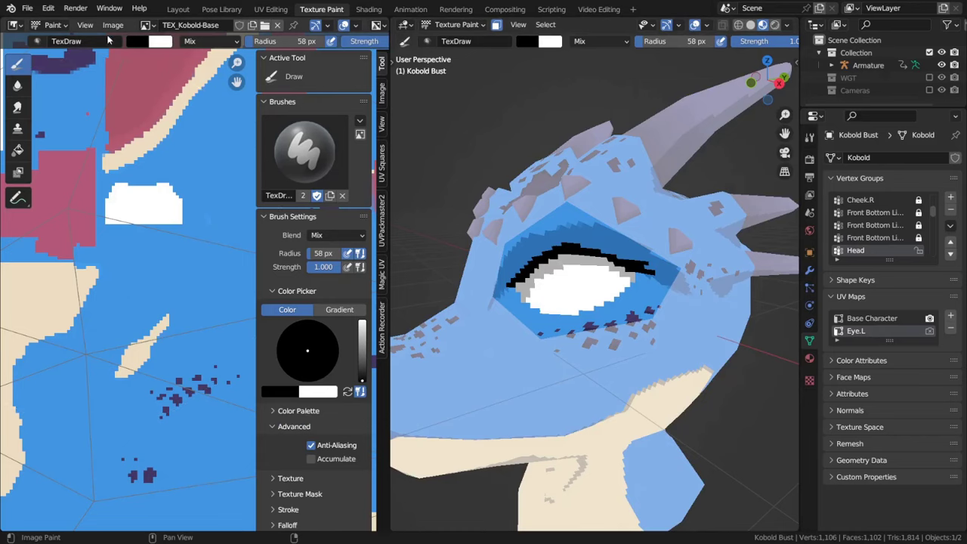
left_click(149, 27)
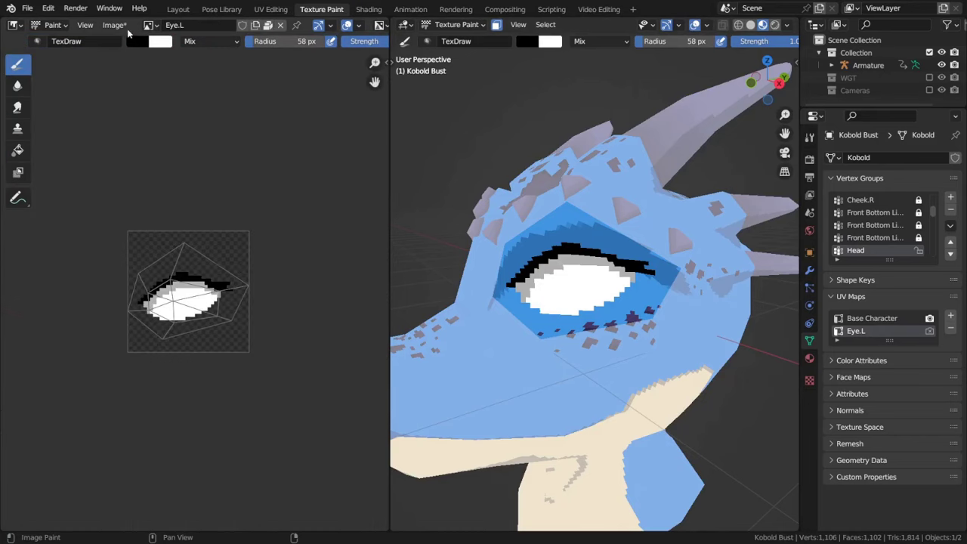
left_click(119, 27)
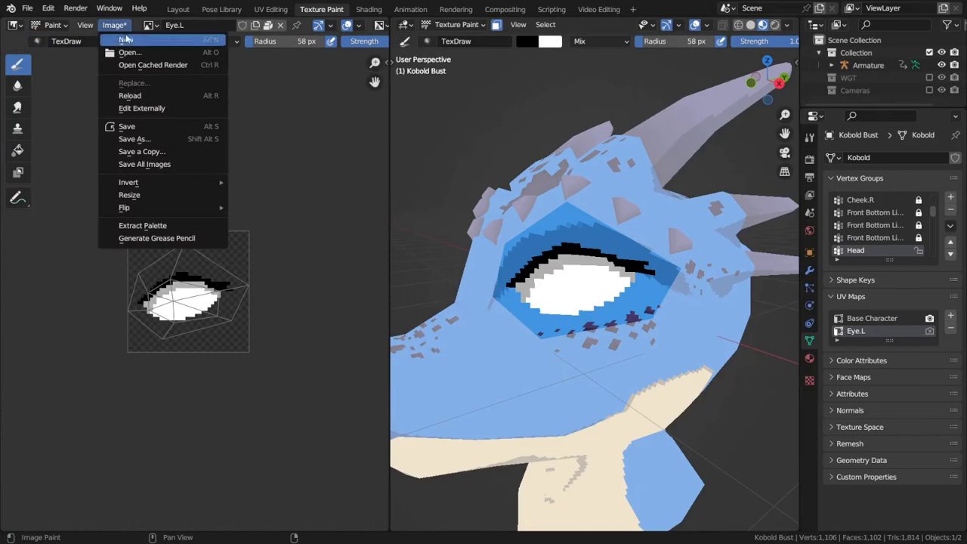
left_click(134, 139)
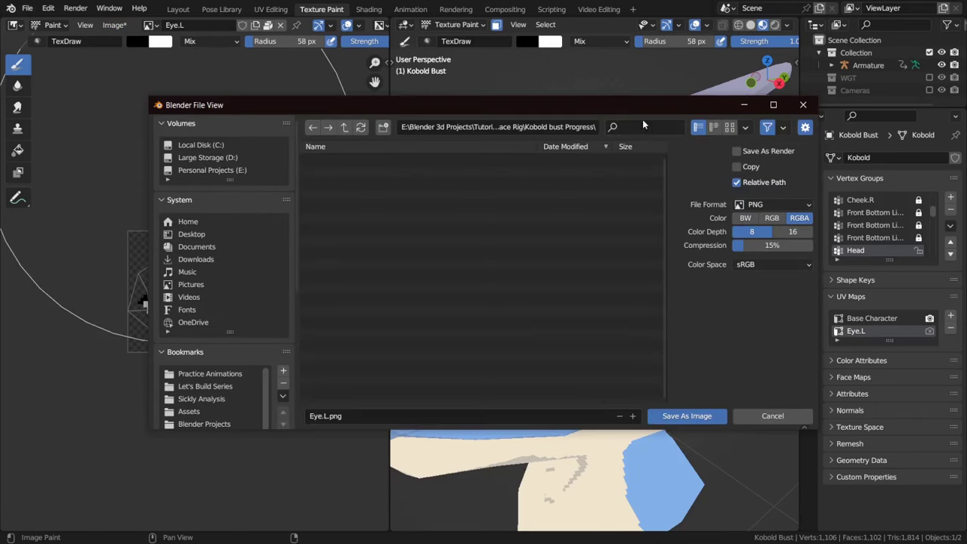
- Create two folders named EyeStates and PupilStates inside the Kobold bust Progress folder
left_click_drag(622, 111, 581, 82)
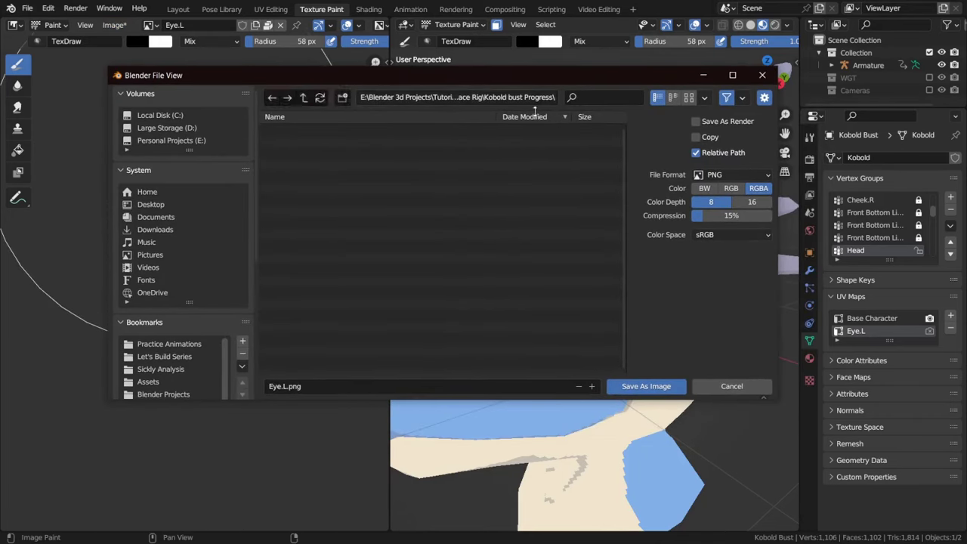
left_click_drag(774, 400, 776, 504)
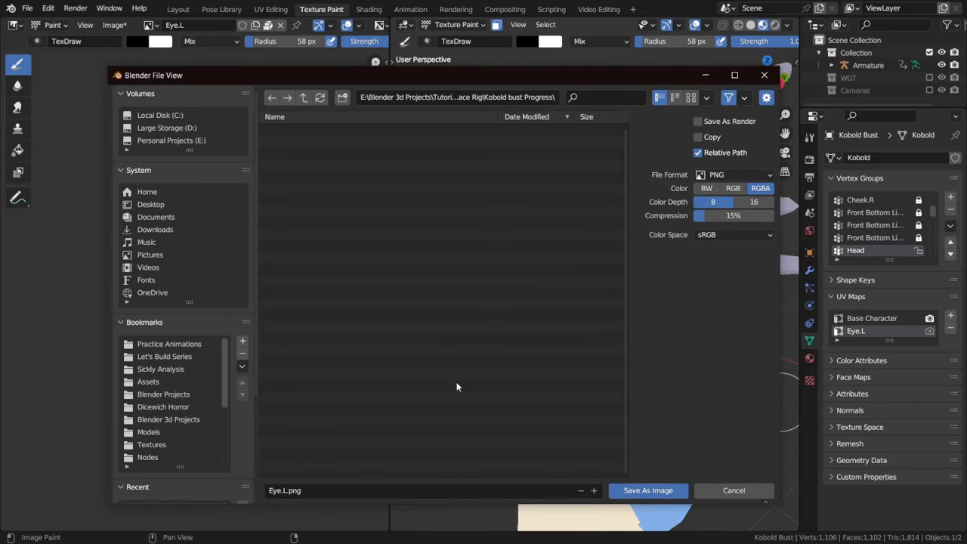
left_click(343, 99)
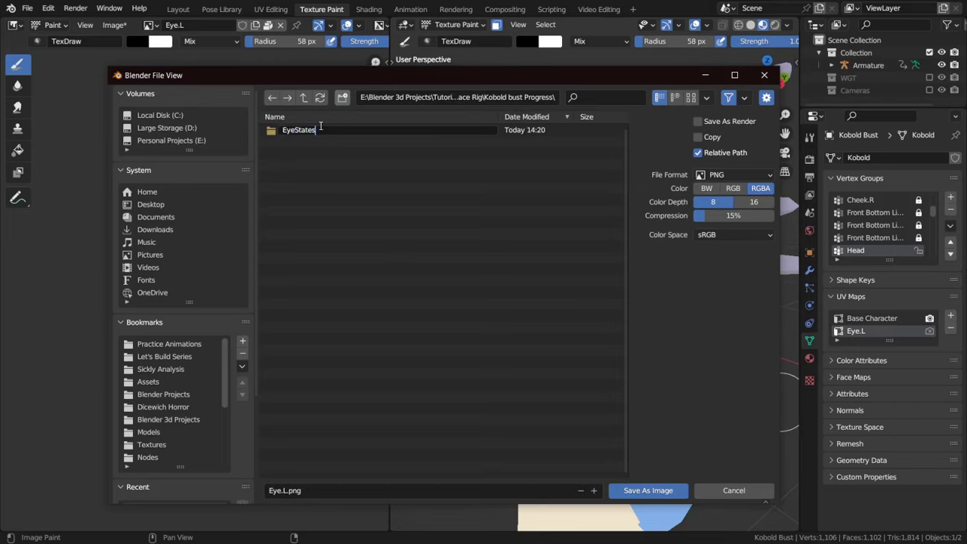
type("PupilStat")
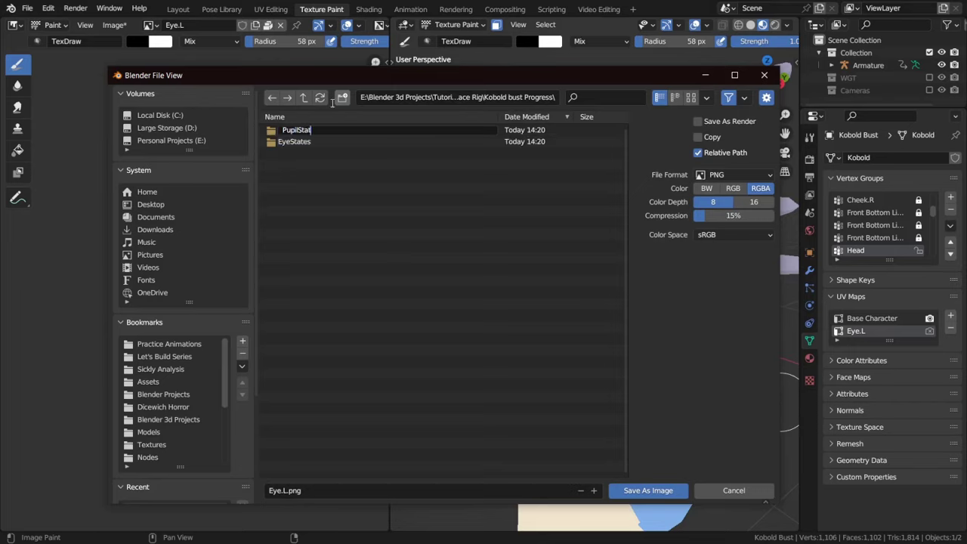
type("es")
key("Return")
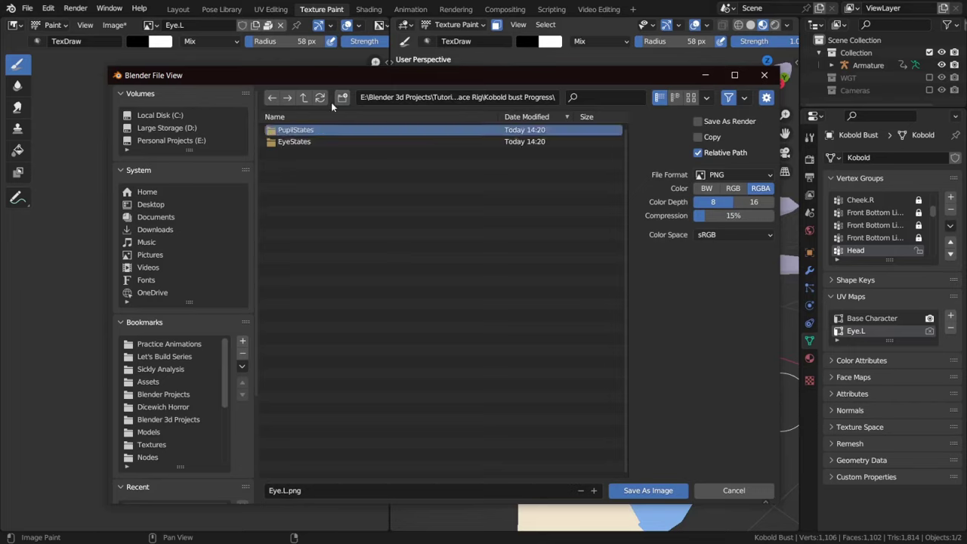
- Save the Eye.L image as 0001.png in the EyeStates folder
double_click(319, 142)
left_click(320, 490)
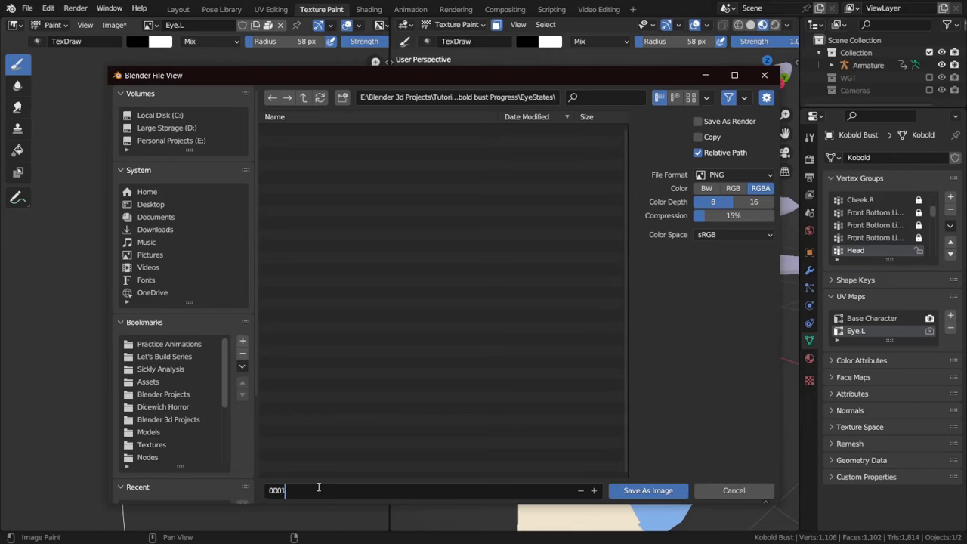
key("Return")
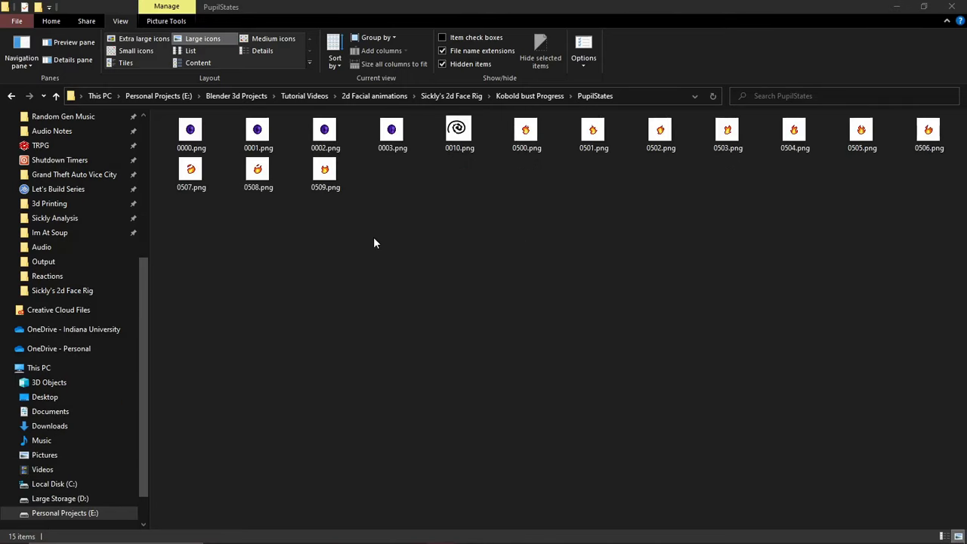
- Examine the numbered image sequences in the PupilStates and EyeStates folders in File Explorer, and return to Blender
left_click(375, 238)
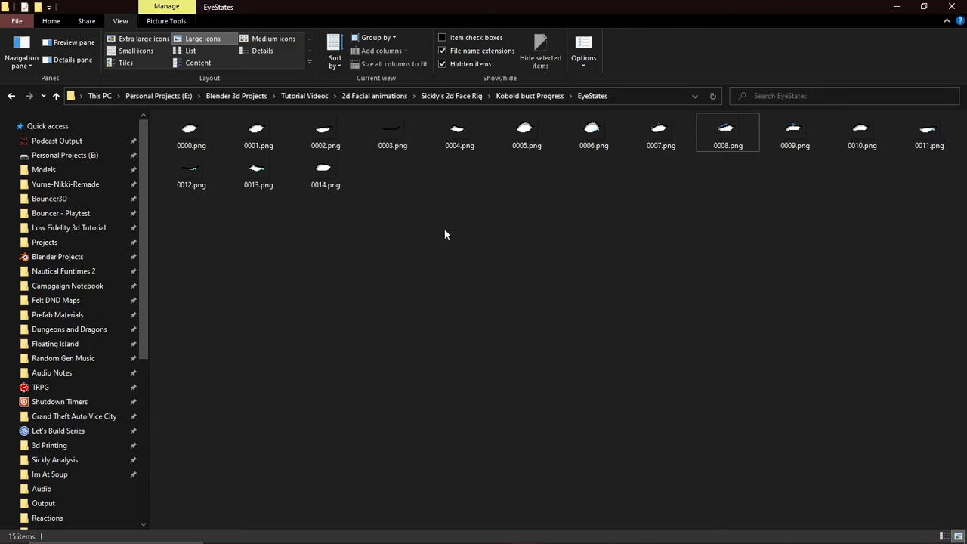
left_click(529, 96)
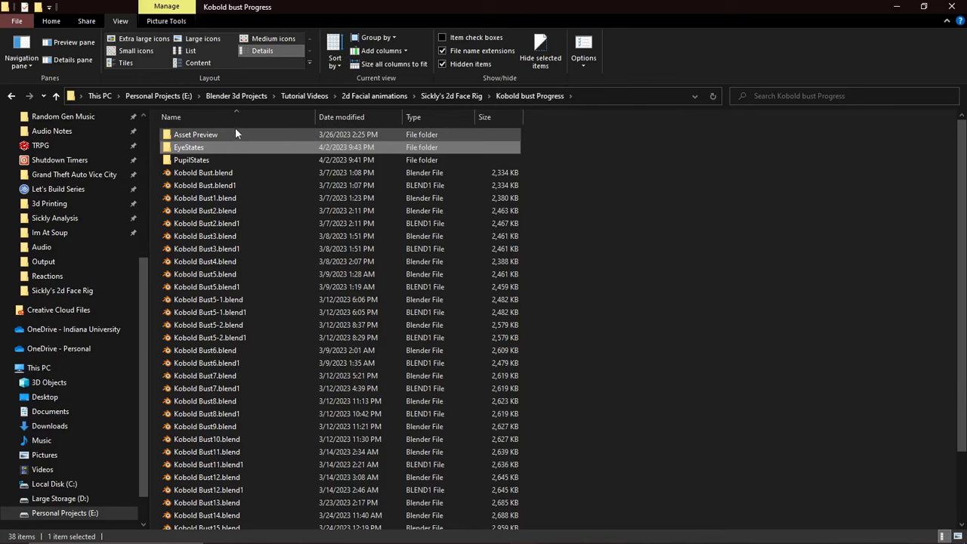
scroll(215, 155, "down", 2)
scroll(213, 157, "up", 2)
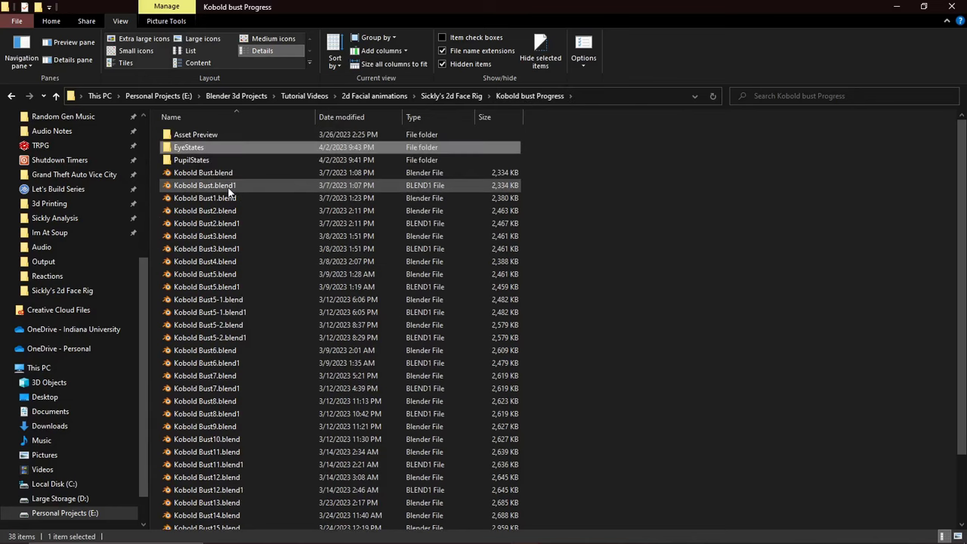
double_click(212, 158)
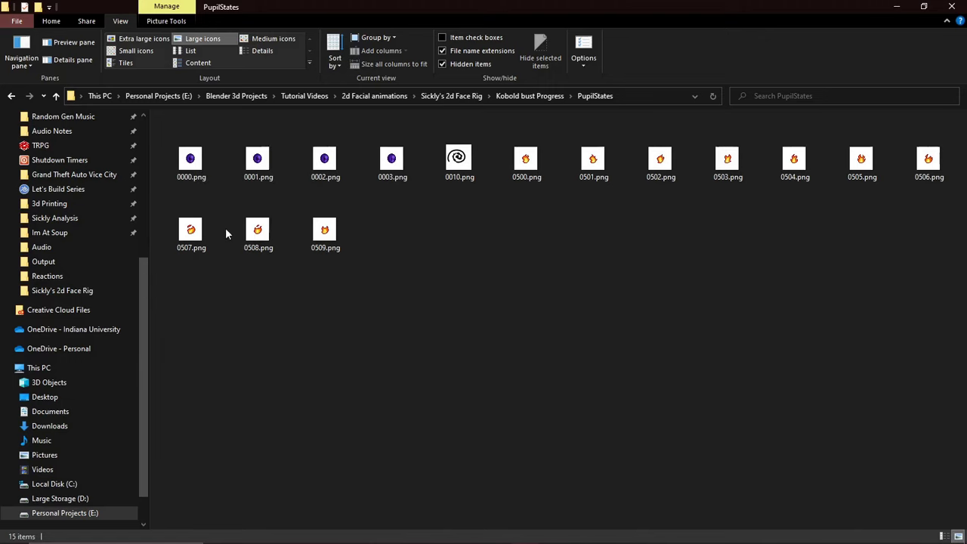
left_click(534, 97)
double_click(231, 147)
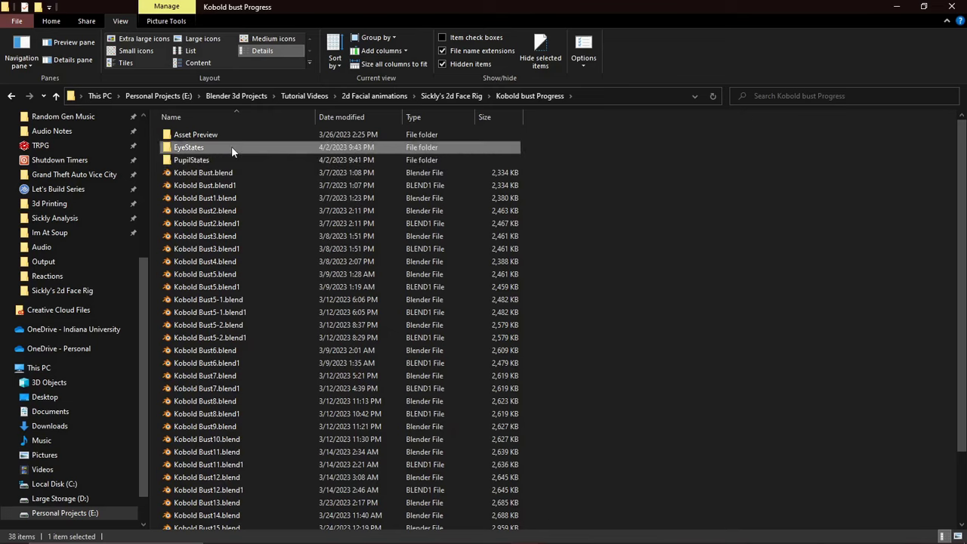
key("alt+Tab")
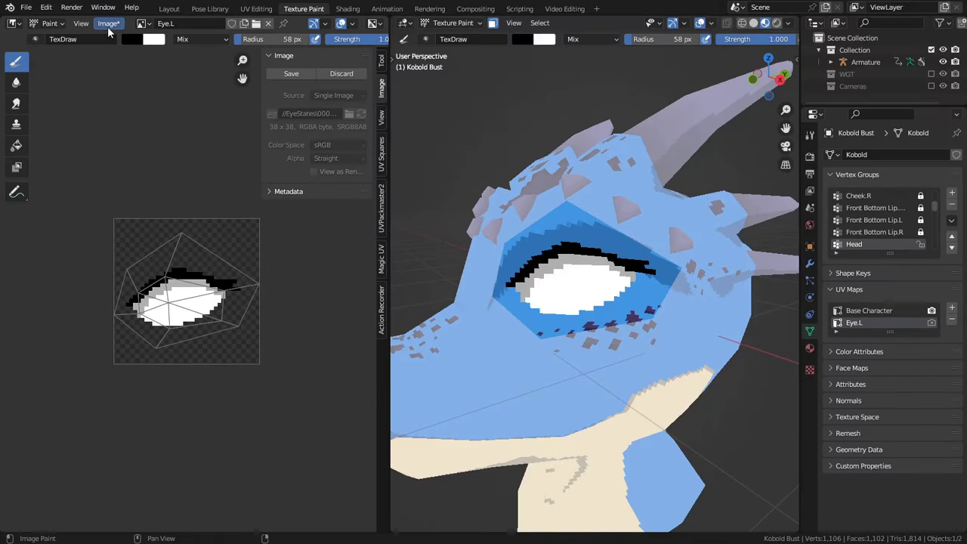
- Save the Eye.L image under the new name 0000.png in the EyeStates folder
left_click(108, 25)
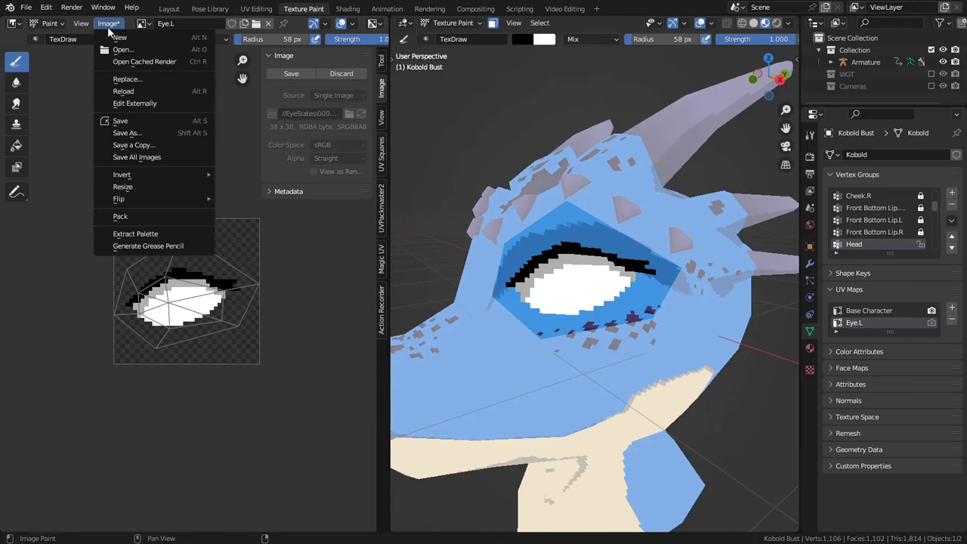
left_click(138, 135)
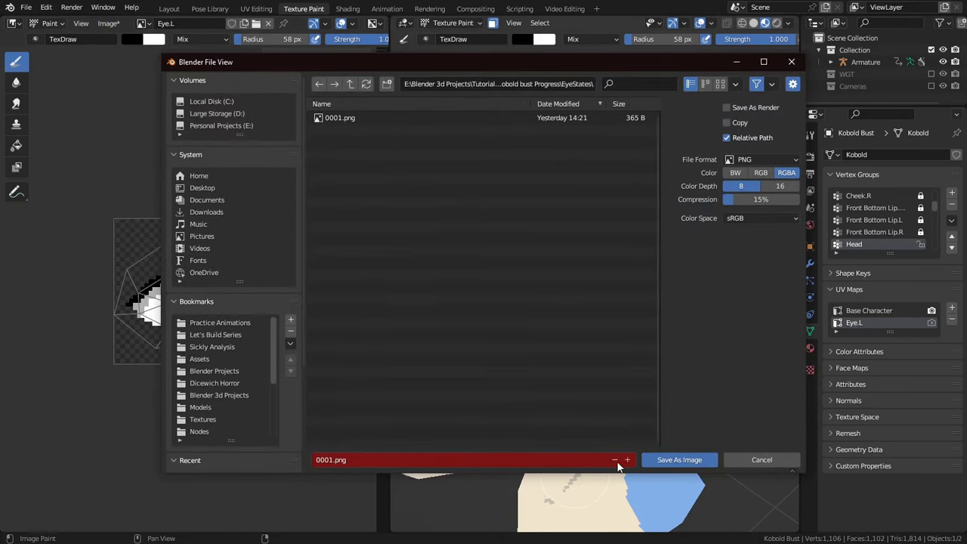
left_click(616, 460)
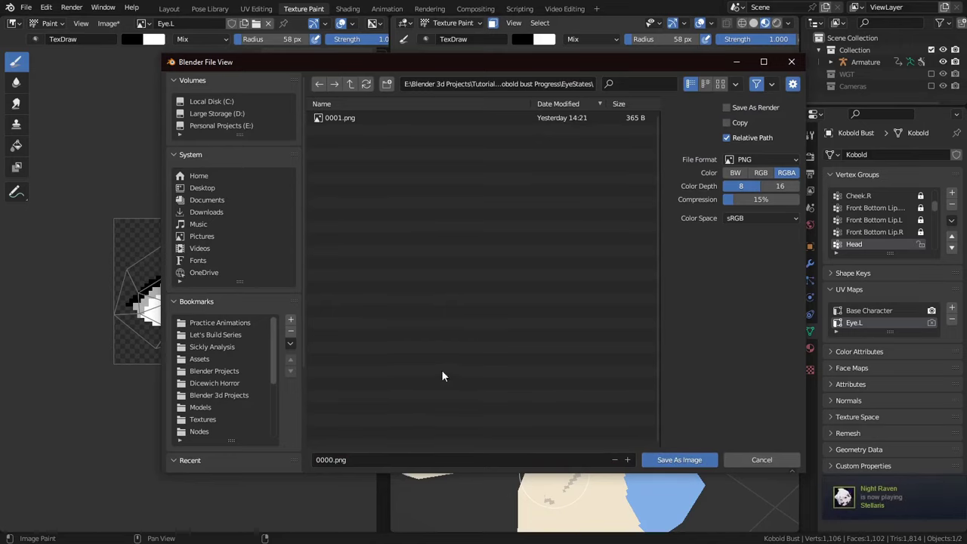
left_click(679, 460)
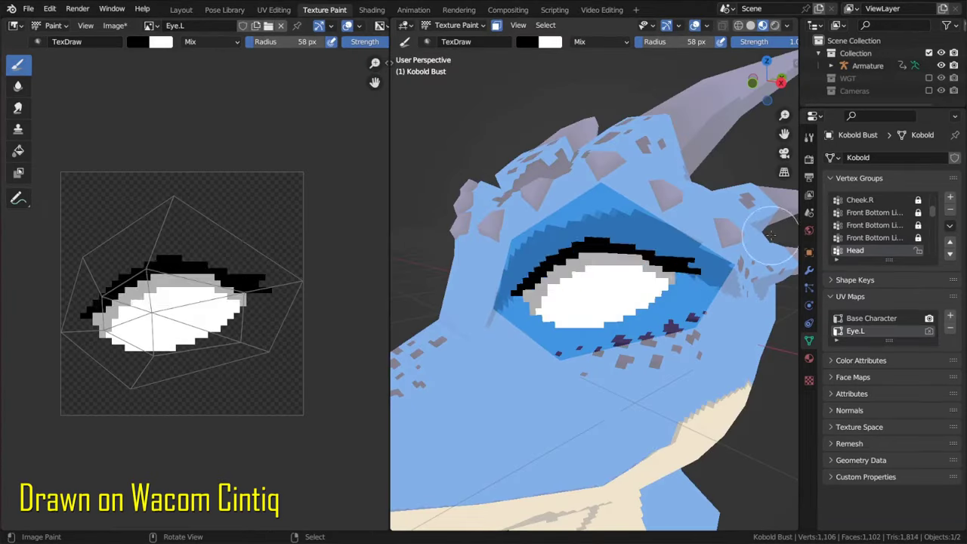
- Paint further eye state variations over the eye area on the Eye.L image, including a raised lower lid
left_click_drag(522, 289, 700, 269)
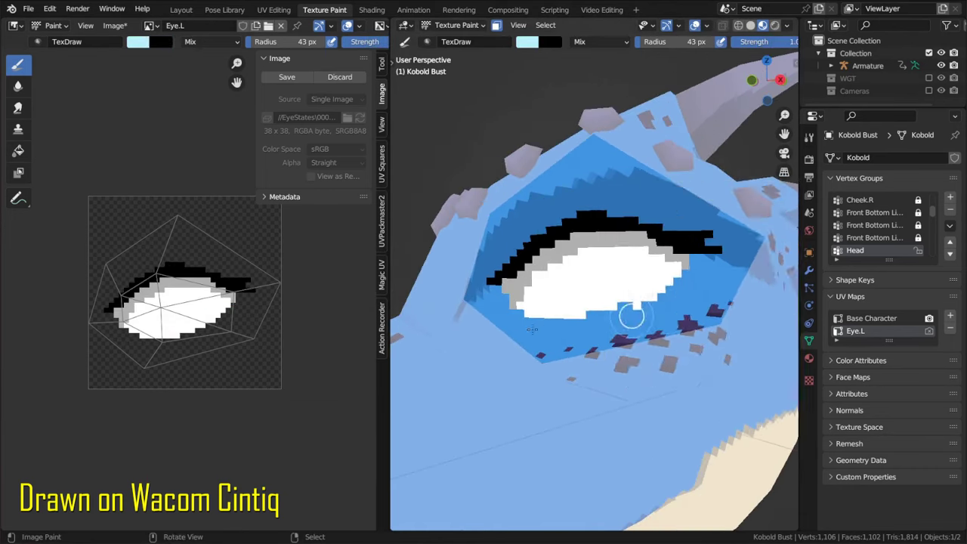
middle_click_drag(627, 313, 660, 226)
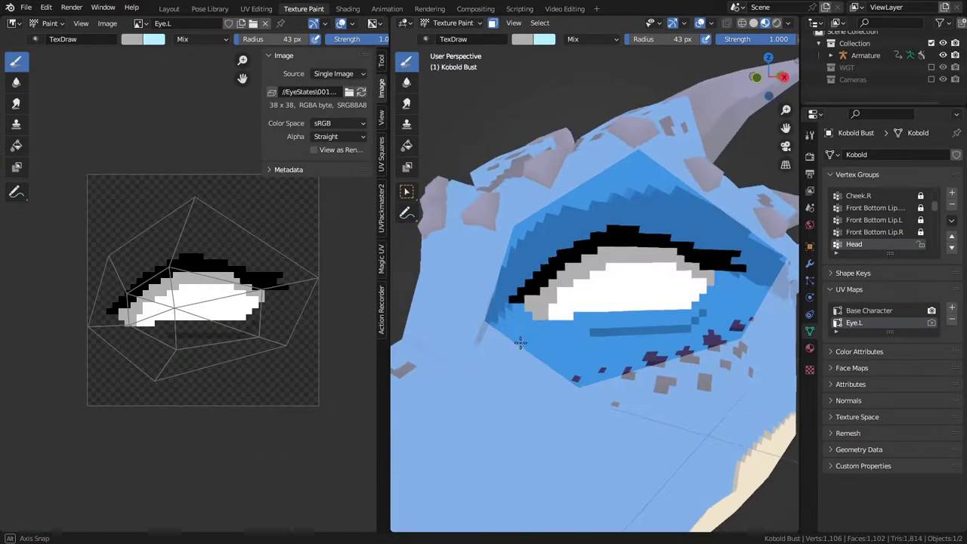
- Set the Eye.L image texture node's source to Image Sequence in the Shading workspace
left_click(348, 9)
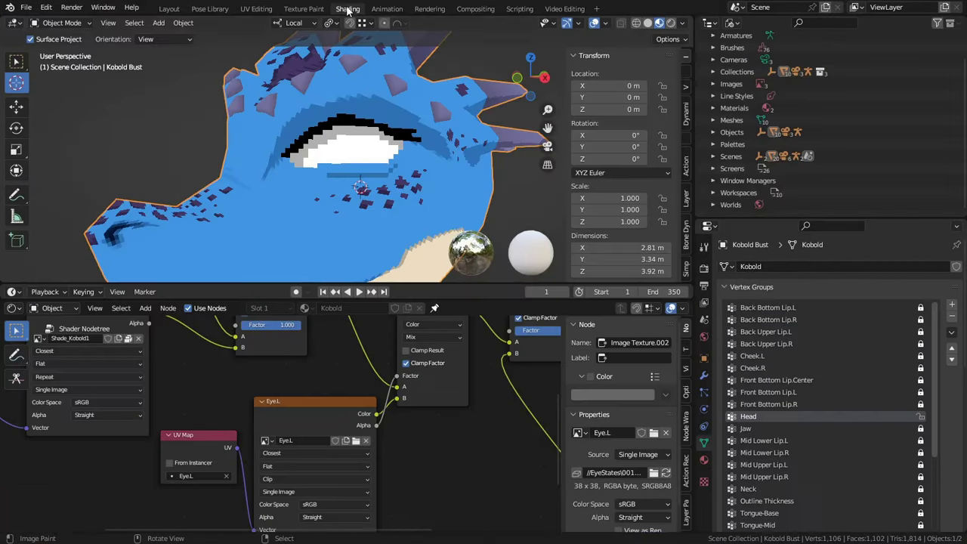
middle_click_drag(332, 444, 331, 382)
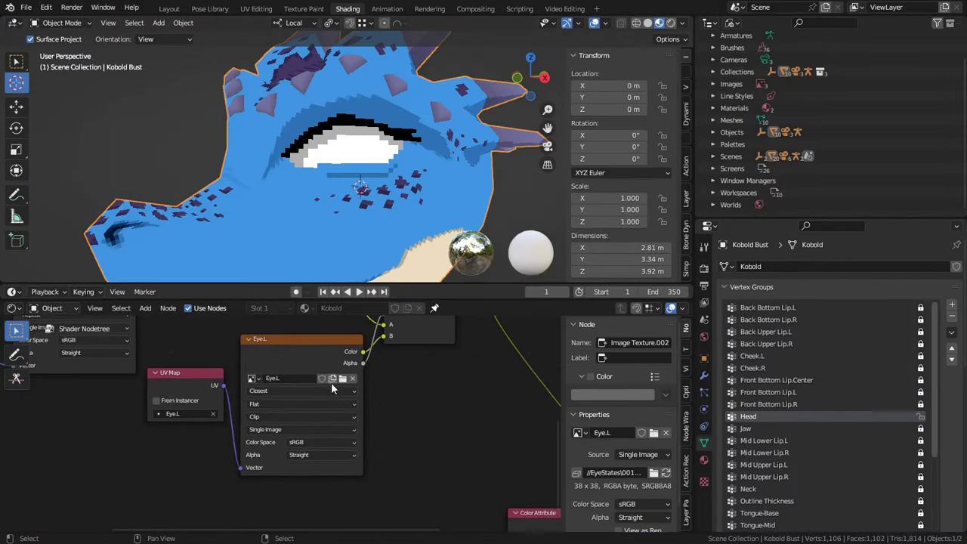
left_click(288, 430)
left_click(282, 452)
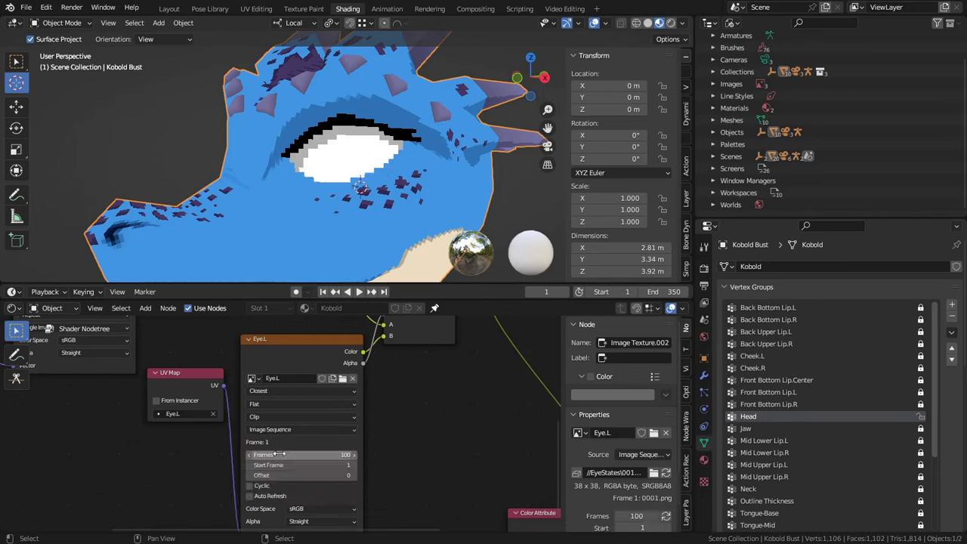
- Expand the timeline below the 3D view and scrub to frame 3 to preview the eye sequence
middle_click_drag(399, 461, 416, 434)
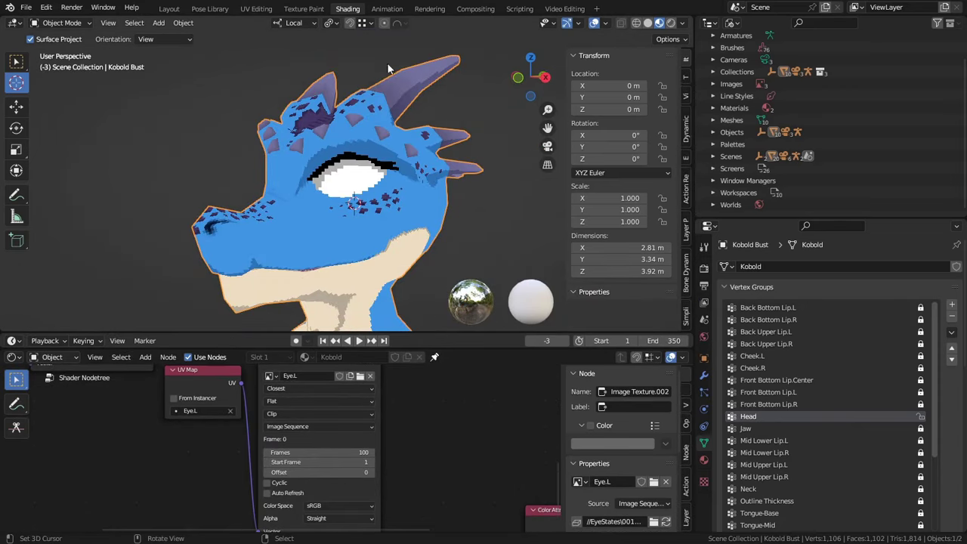
left_click_drag(134, 333, 135, 286)
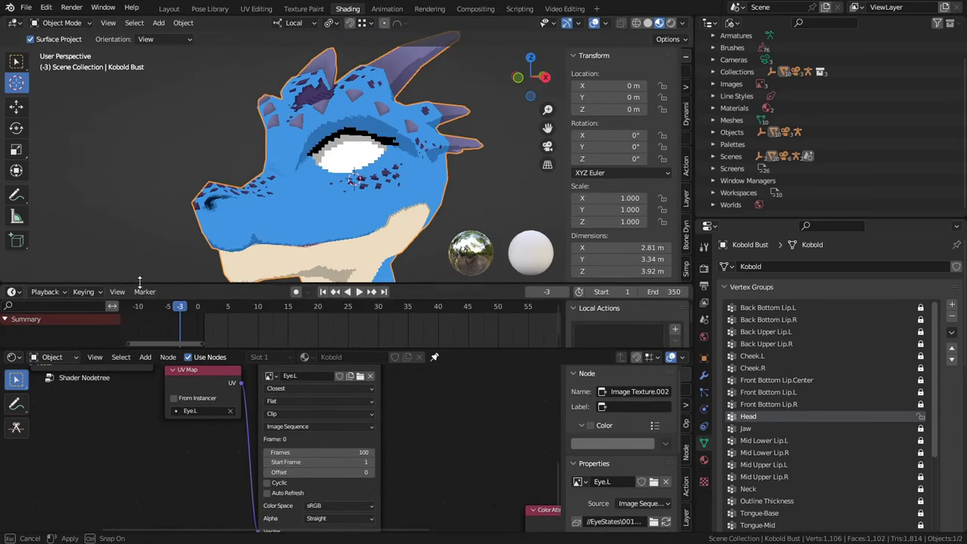
mouse_move(200, 321)
left_mouse_down()
mouse_move(265, 311)
mouse_move(195, 316)
mouse_move(214, 315)
left_mouse_up()
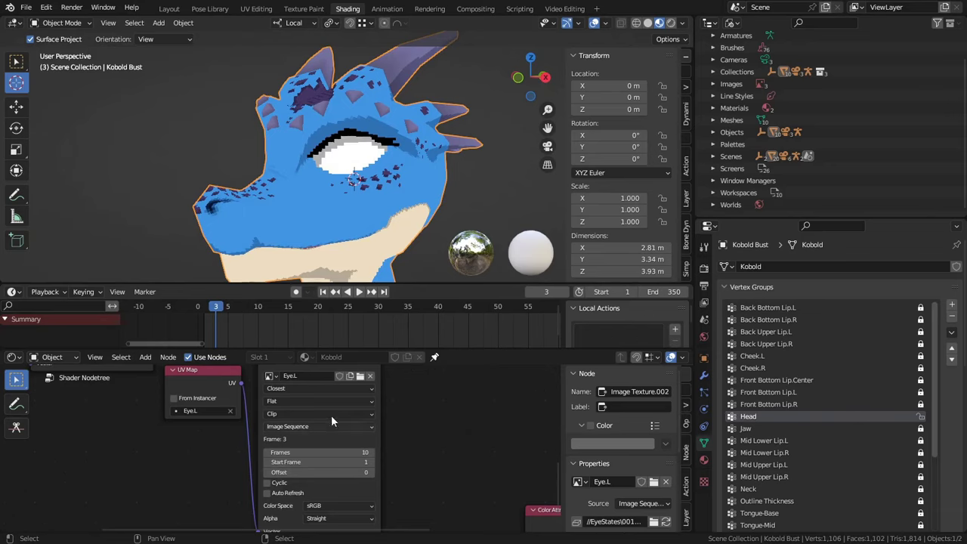
- Enable Auto Refresh on the Eye.L image sequence and play the animation to preview the eye states
left_click(266, 495)
key("space")
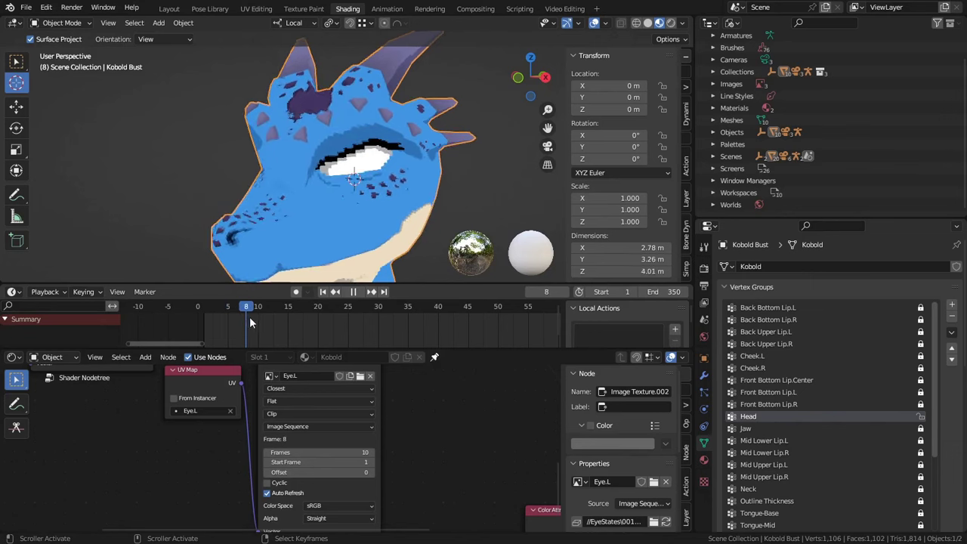
key("space")
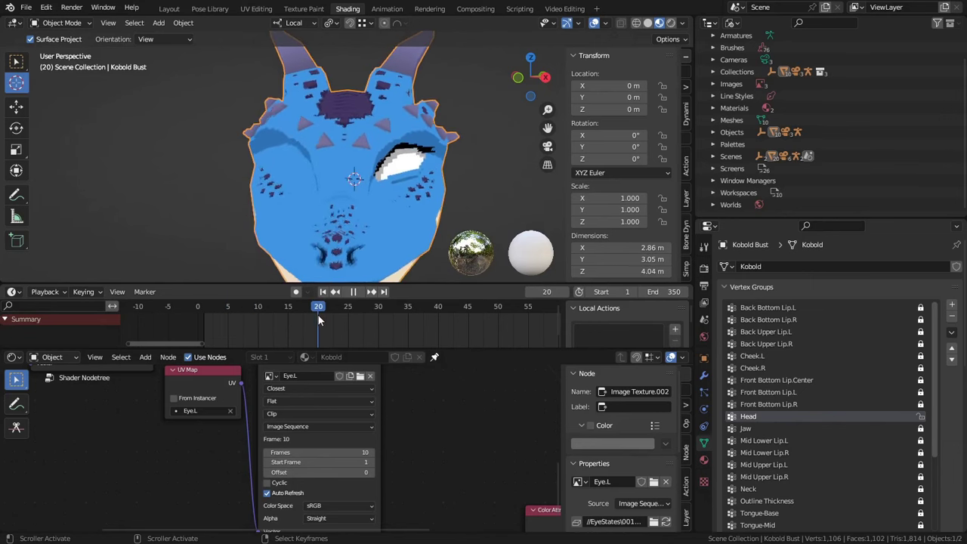
- Try a Start Frame of 15 on the Eye.L sequence, scrubbing and playing the animation around that frame
mouse_move(318, 462)
left_mouse_down()
mouse_move(355, 462)
mouse_move(318, 462)
left_mouse_up()
left_click_drag(312, 323, 257, 335)
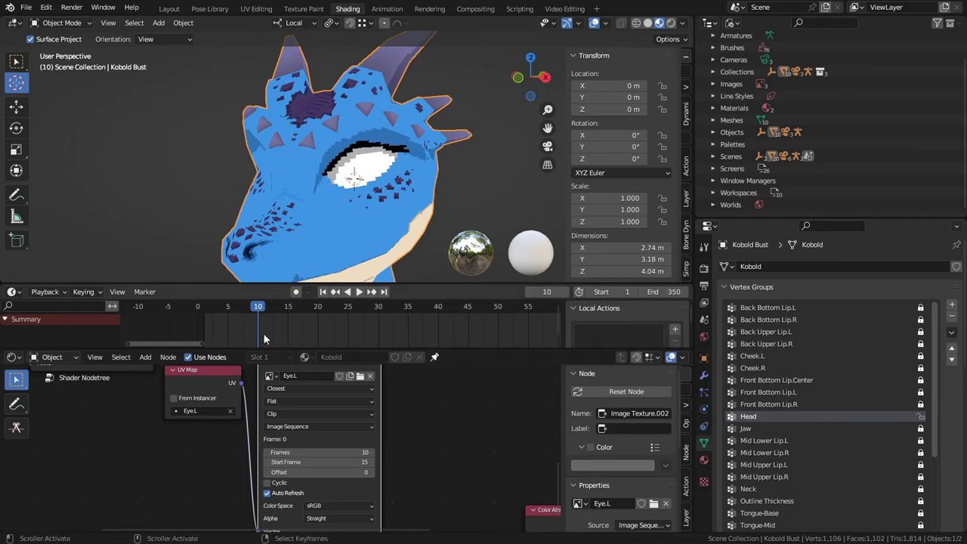
left_click_drag(265, 328, 228, 335)
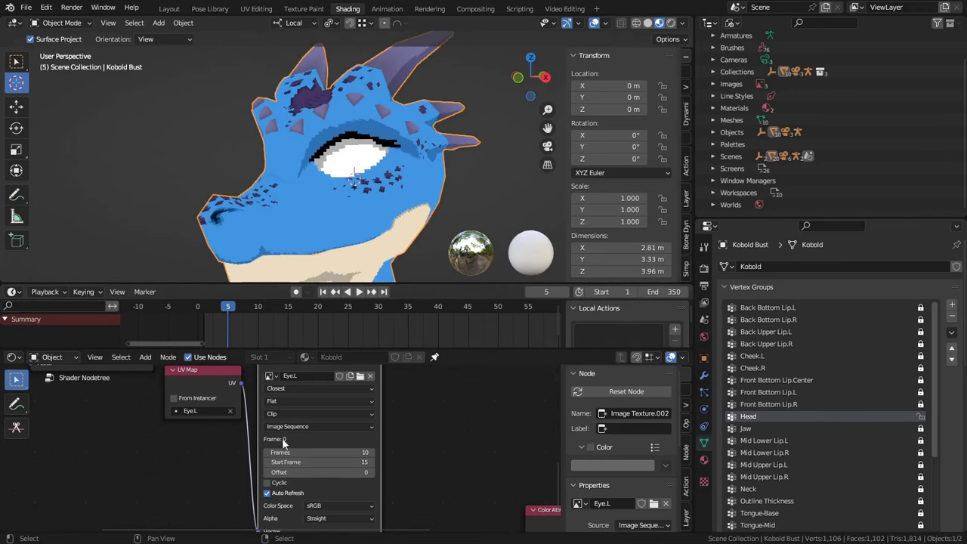
key("space")
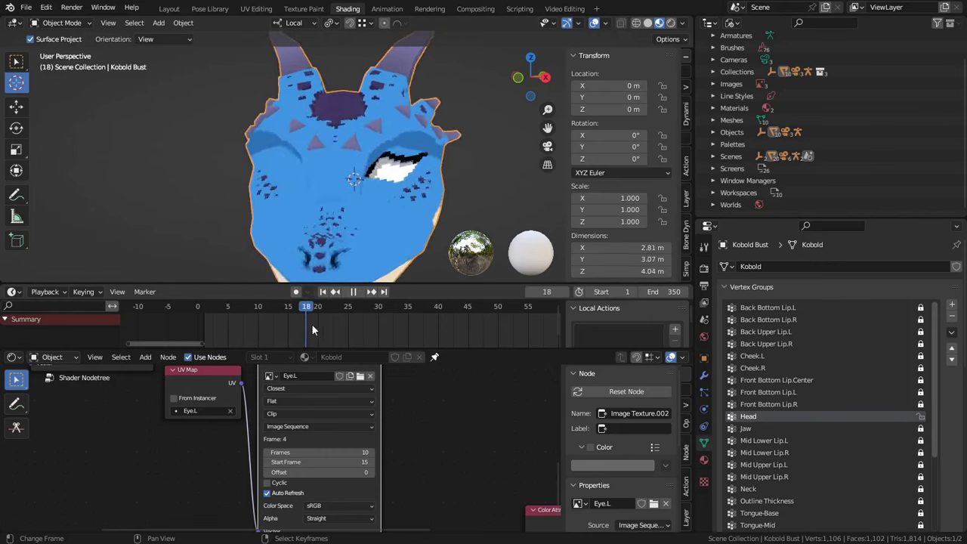
left_click_drag(316, 323, 209, 329)
key("space")
- Try the Cyclic option on the Eye.L sequence while playing the animation, and turn it off again
left_click(267, 483)
key("space")
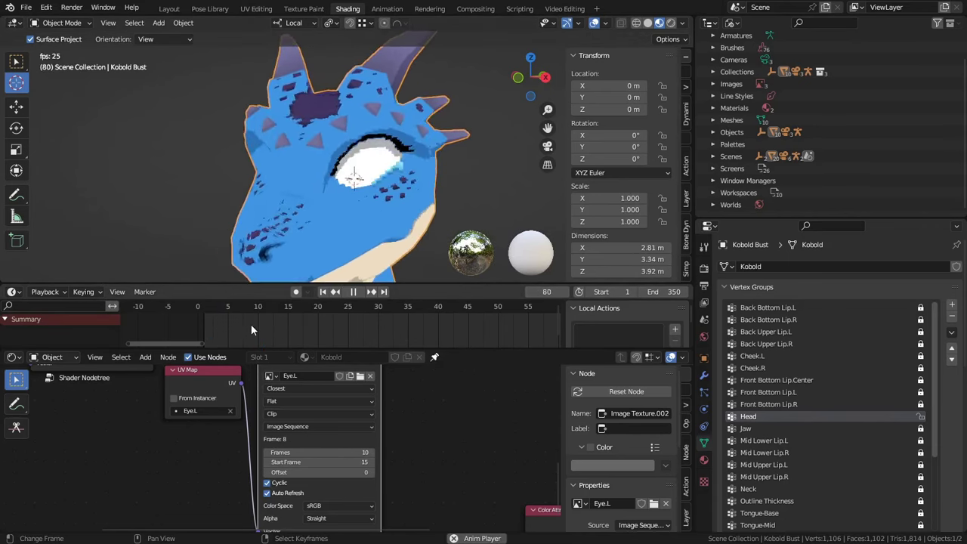
key("space")
left_click_drag(253, 323, 228, 330)
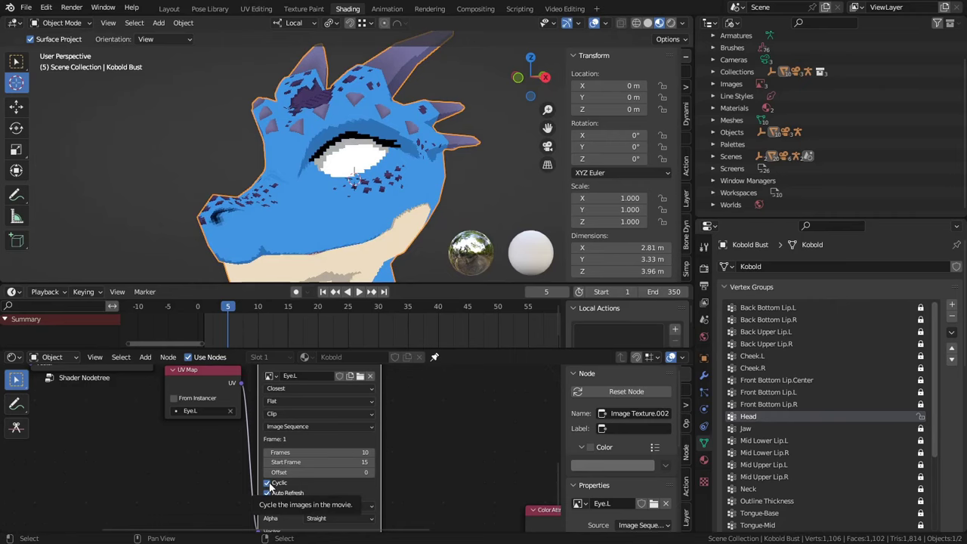
left_click(267, 483)
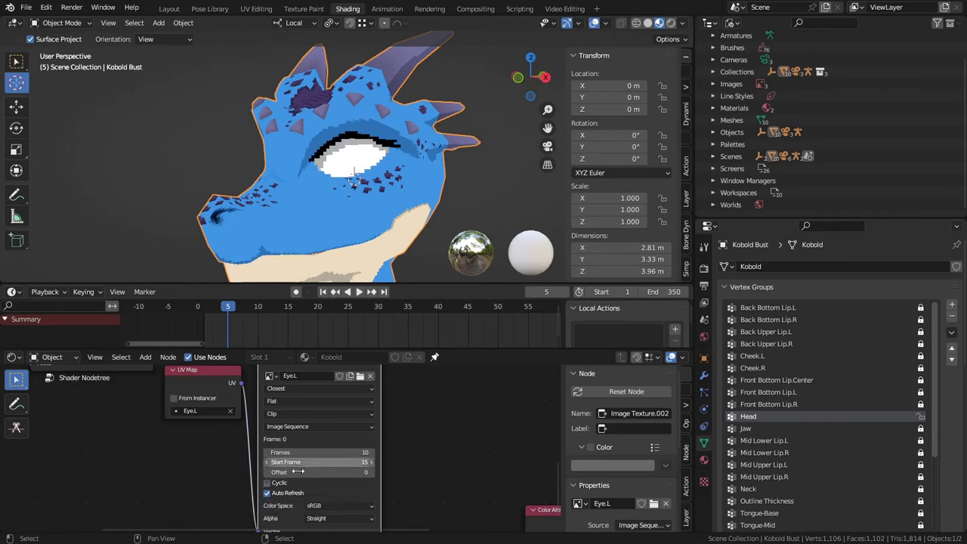
- Set both Frames and Start Frame of the Eye.L image sequence to 1
double_click(346, 452)
key("Return")
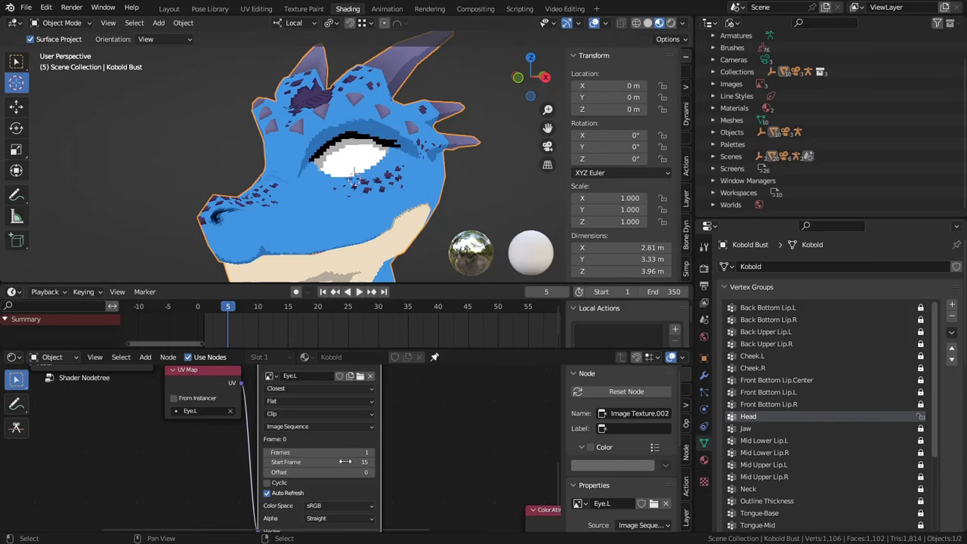
left_click(337, 461)
type("1")
key("Return")
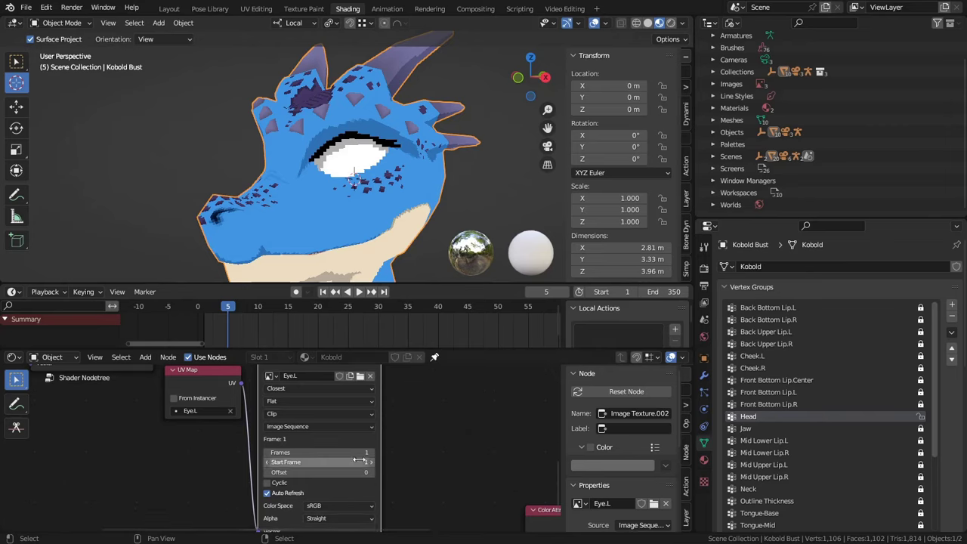
- Check the numbered EyeStates files in File Explorer, and return to Blender to test the Eye.L sequence's Offset value
key("alt+Tab")
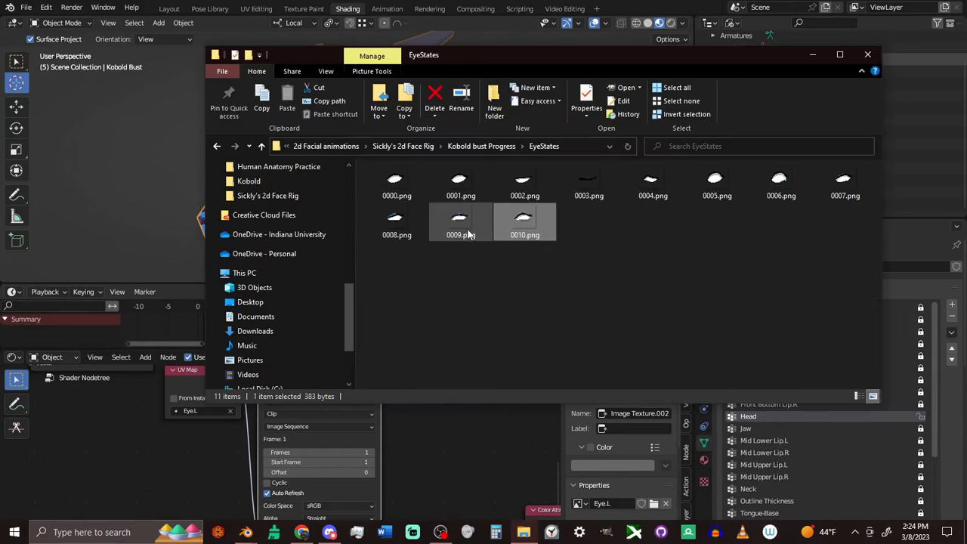
left_click(818, 54)
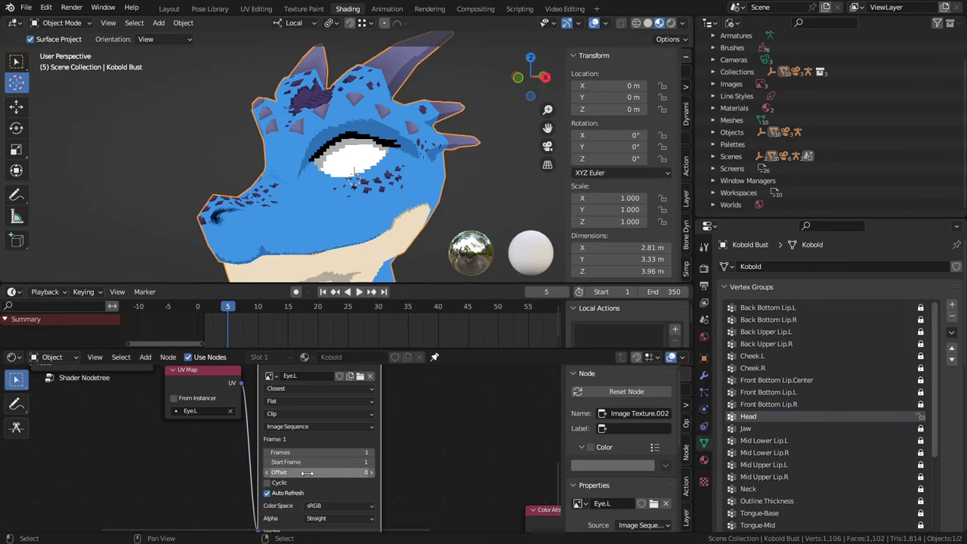
mouse_move(307, 472)
left_mouse_down()
mouse_move(393, 472)
mouse_move(259, 473)
mouse_move(370, 472)
left_mouse_up()
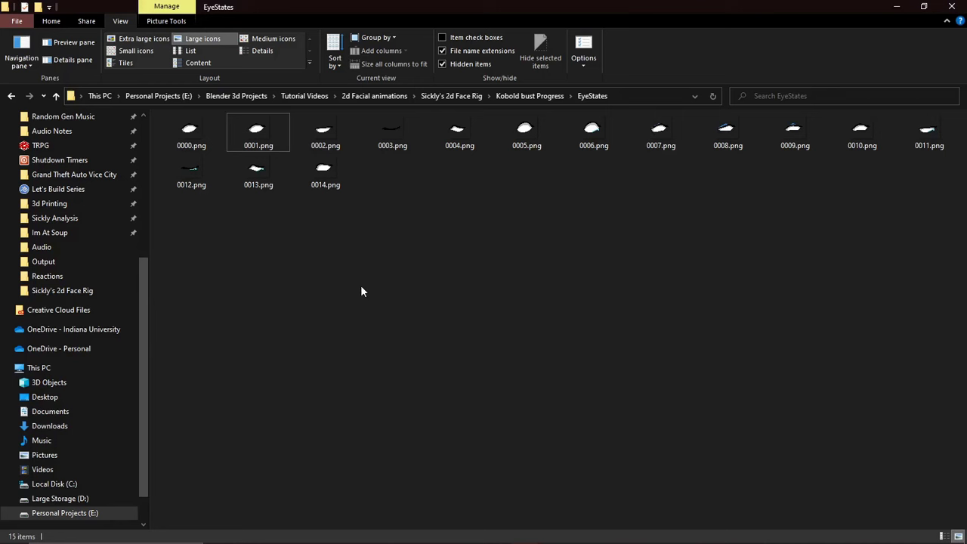
- Examine the numbered file names and the full image set in the EyeStates folder, and return to Blender
left_click(257, 132)
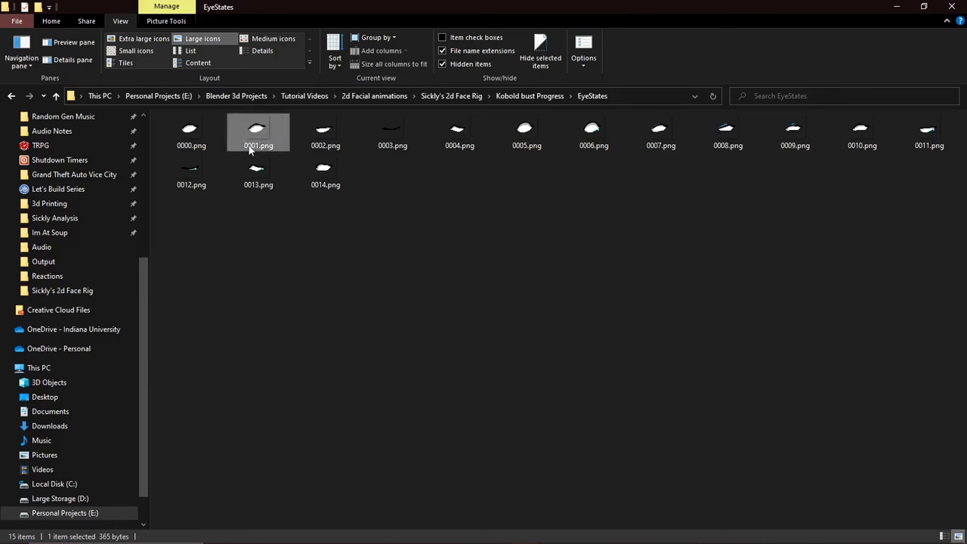
key("F2")
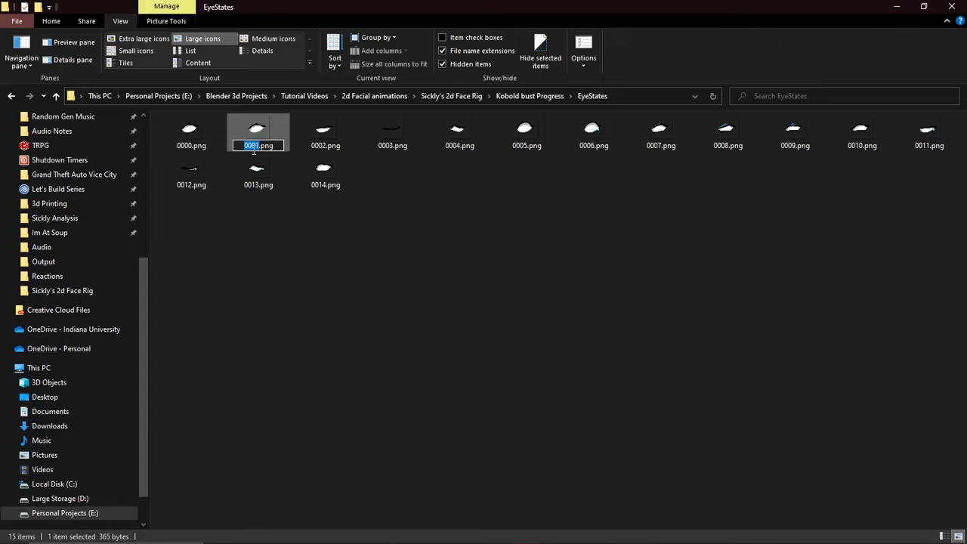
left_click(326, 268)
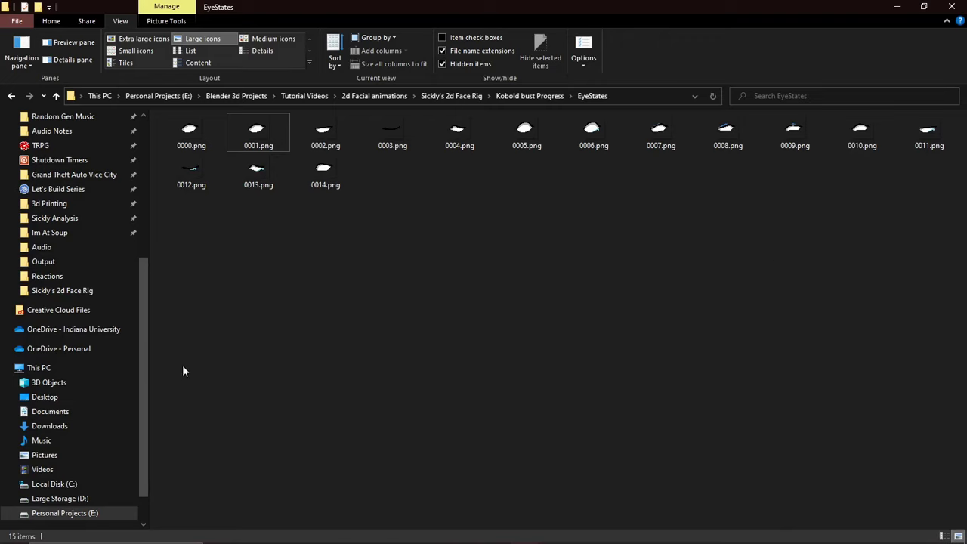
left_click_drag(182, 371, 907, 151)
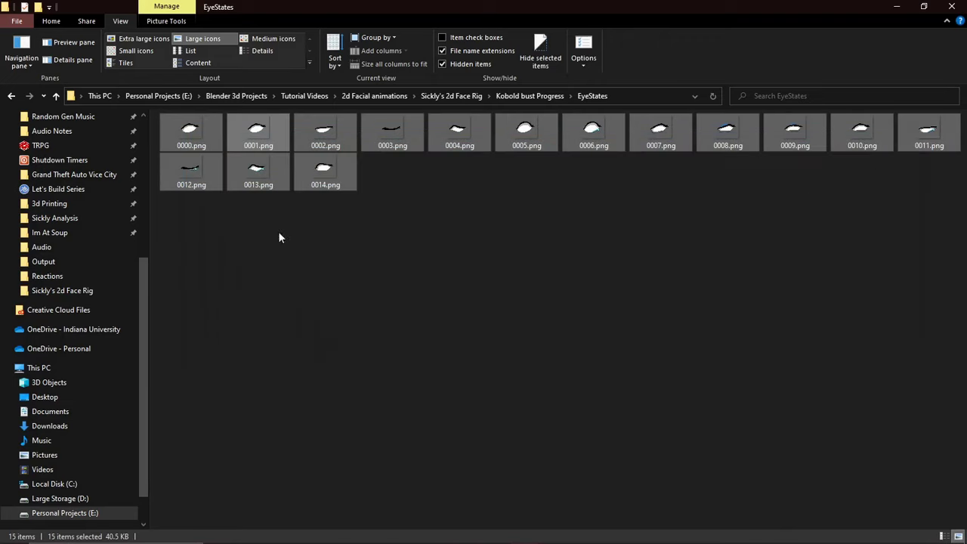
key("alt+Tab")
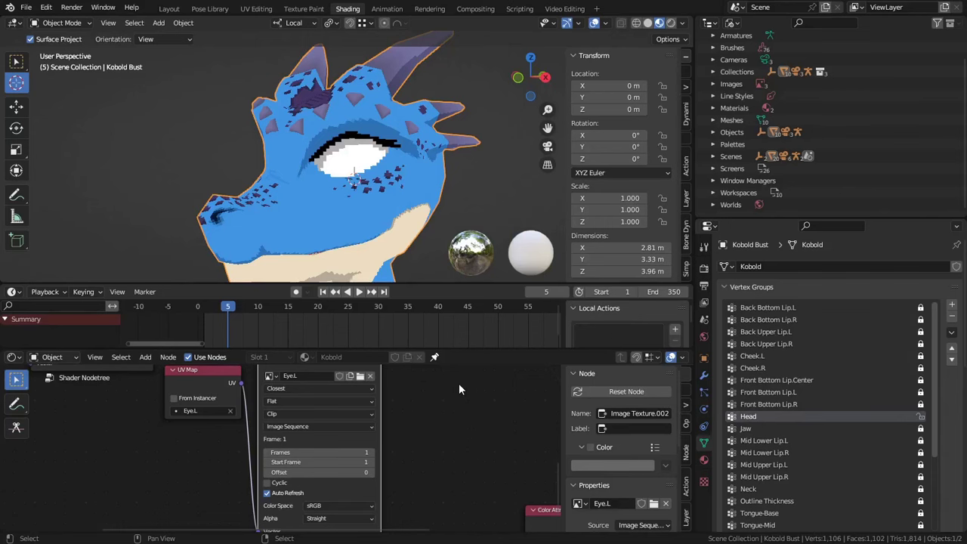
- Add a UV map named Pupil.L to the Kobold mesh in the UV Editing workspace, and switch to the Shading workspace
left_click(256, 9)
scroll(461, 311, "down", 2)
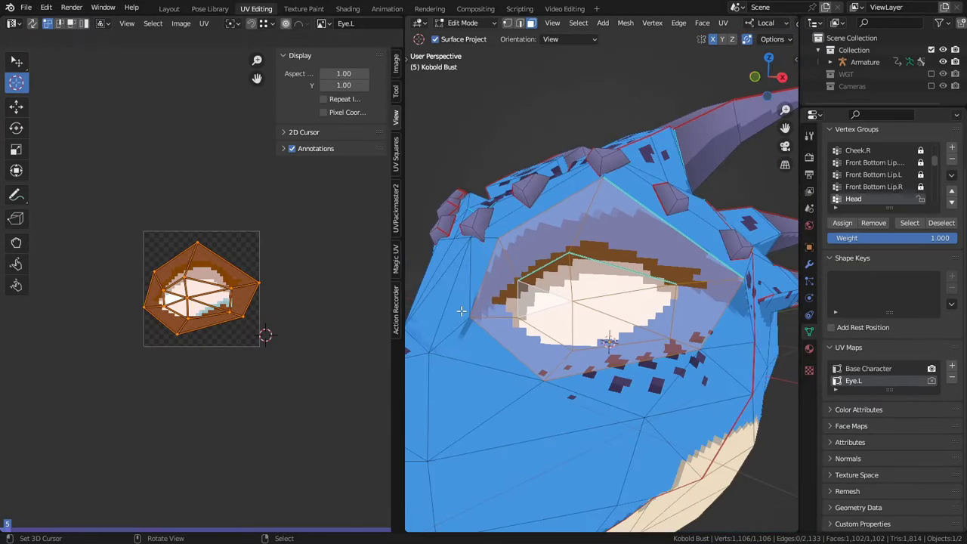
left_click(953, 366)
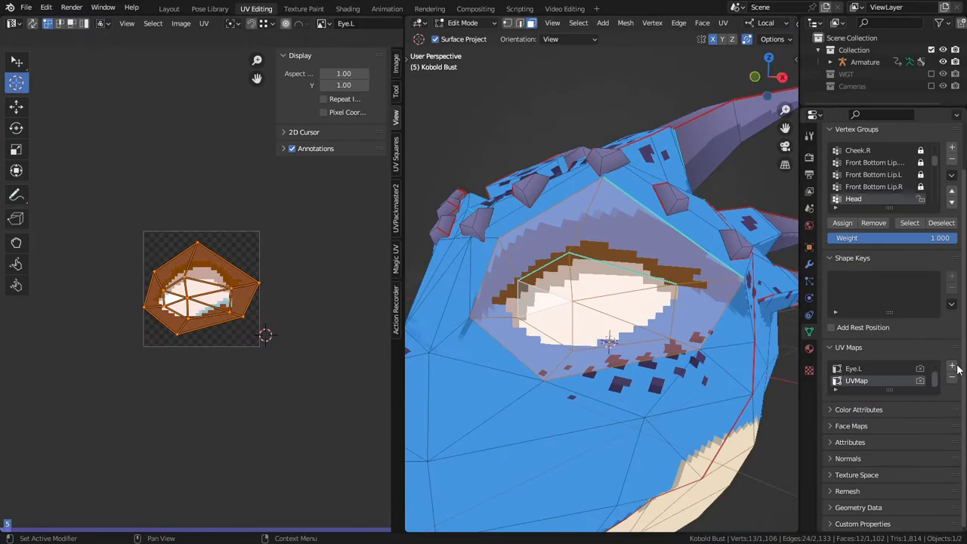
left_click(873, 380)
type("Pupil.L")
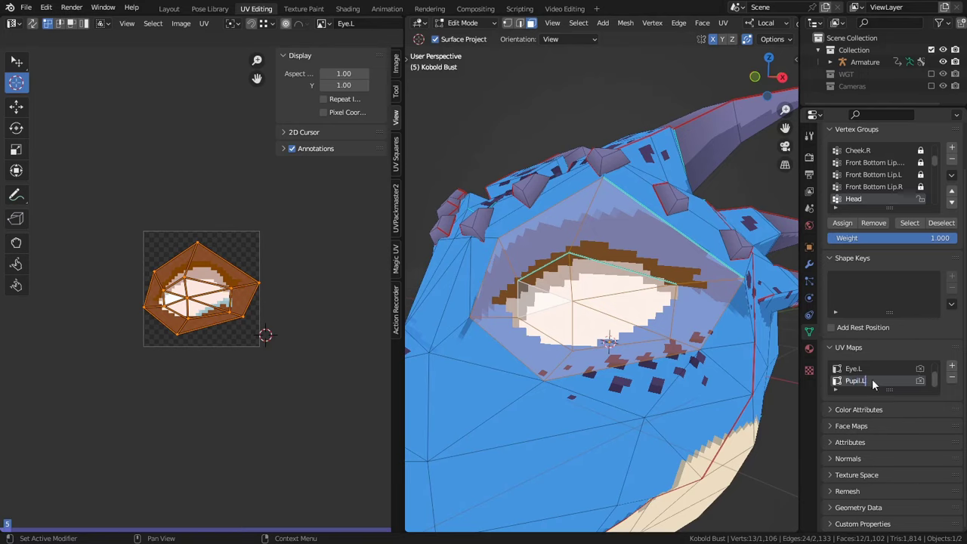
left_click(349, 9)
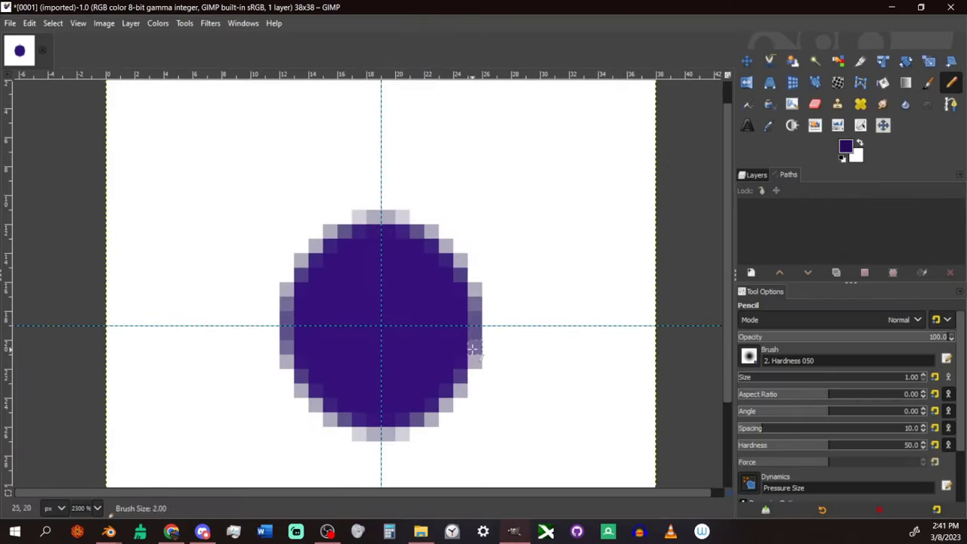
- In GIMP, outline the purple circle of image 0001 with dark purple pixels using the Pencil tool
left_click_drag(295, 378, 376, 249)
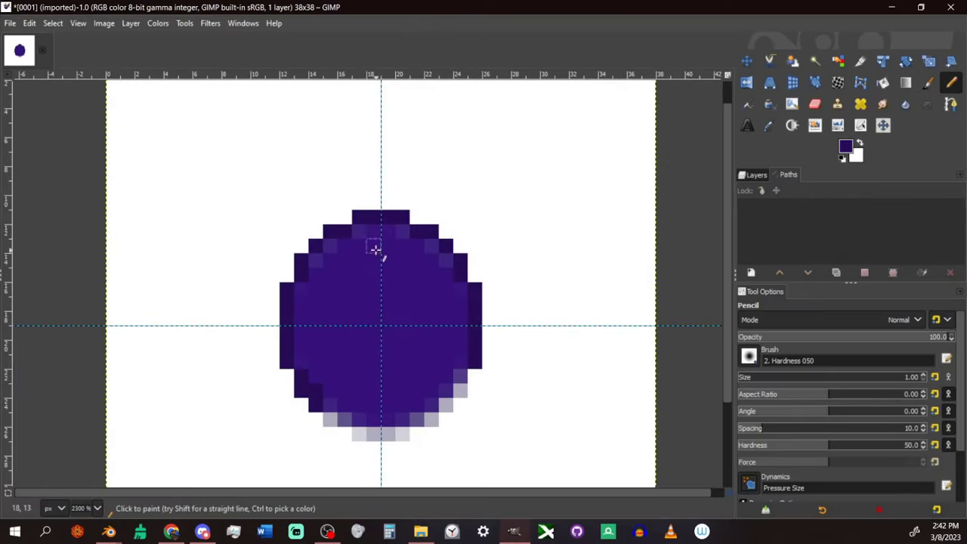
left_click_drag(331, 421, 399, 428)
left_click_drag(400, 427, 460, 378)
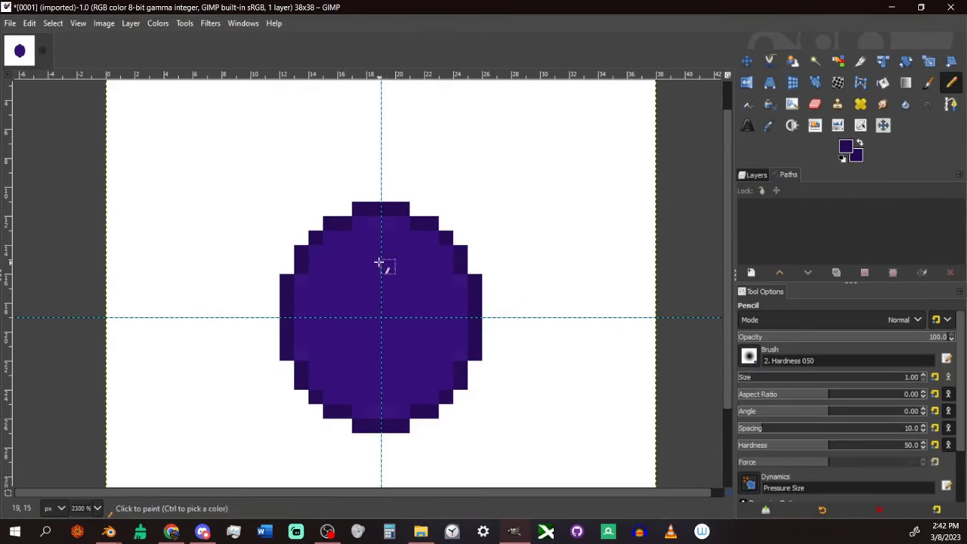
- Draw a dark purple diamond-shaped pupil surrounded by a lighter purple ring at the circle's centre
mouse_move(380, 264)
left_mouse_down()
mouse_move(373, 308)
mouse_move(376, 294)
mouse_move(403, 339)
left_mouse_up()
key("ctrl+z")
key("bracketleft")
key("bracketleft")
key("bracketleft")
key("bracketleft")
key("bracketleft")
key("bracketleft")
left_click(829, 320)
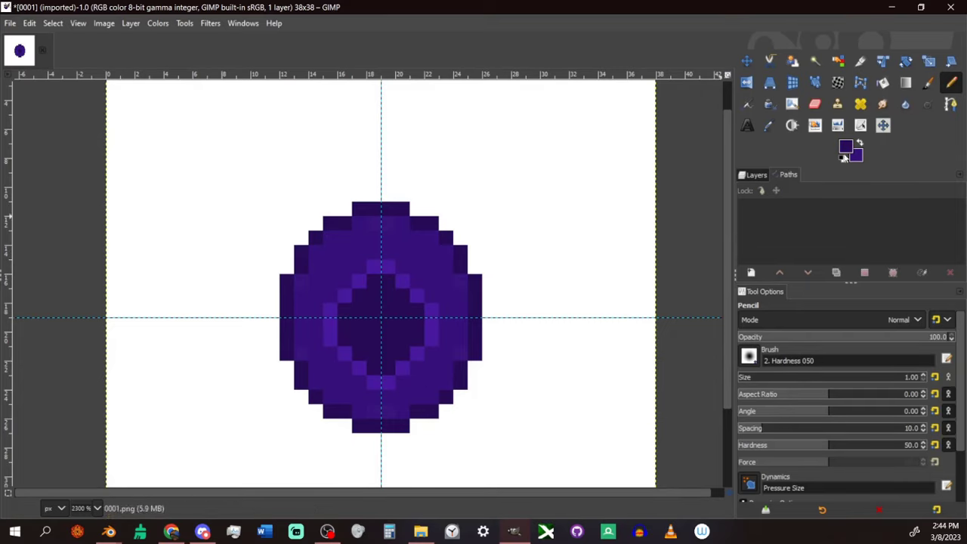
- Darken the diamond-shaped pupil and soften the lighter ring around it with the Blur / Sharpen tool
left_click(900, 319)
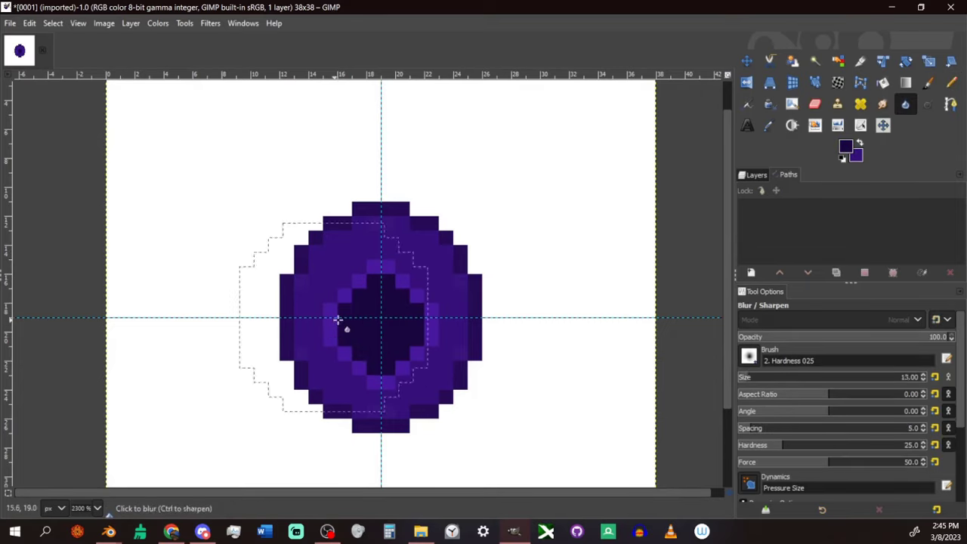
key("u")
left_click(411, 288)
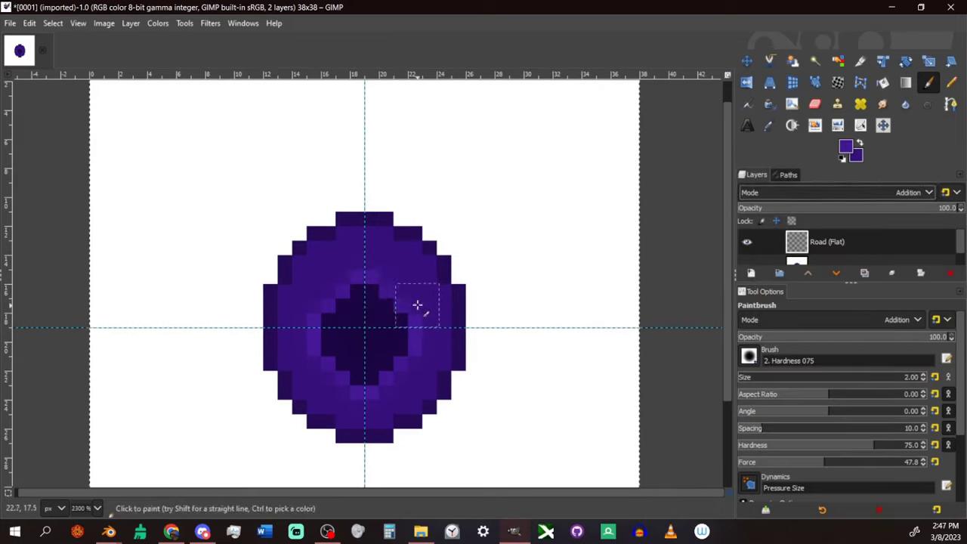
- Paint bright purple highlights along the iris's right side with the Paintbrush in Addition mode at size 4, and export the image
left_click_drag(417, 305, 416, 376)
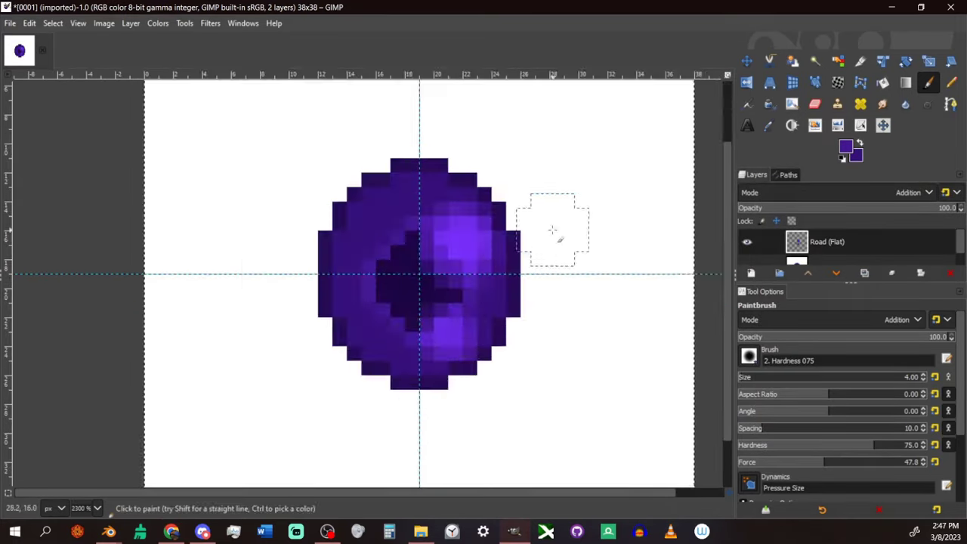
key("ctrl+shift+e")
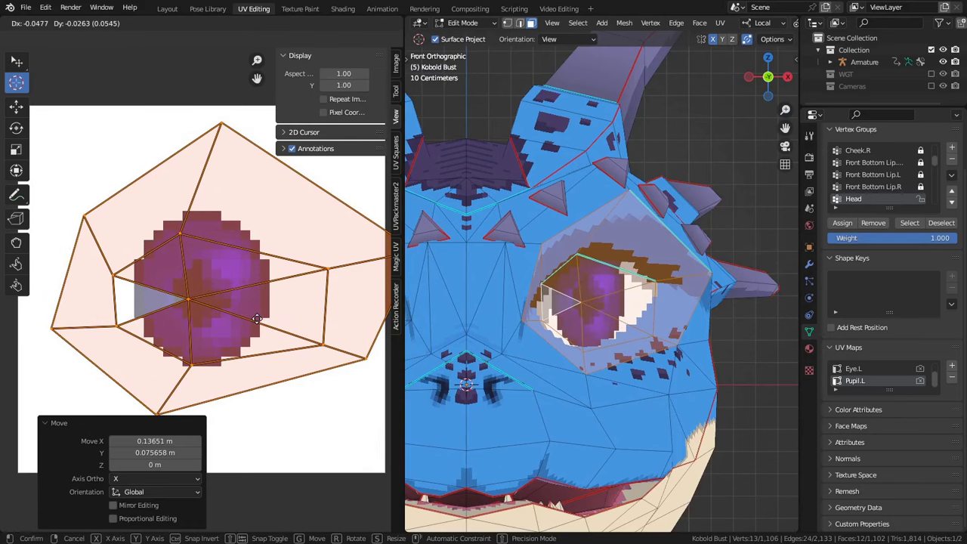
- In Blender, position the left eye's UVs over the pupil image so the iris sits inside the eye
left_click(256, 321)
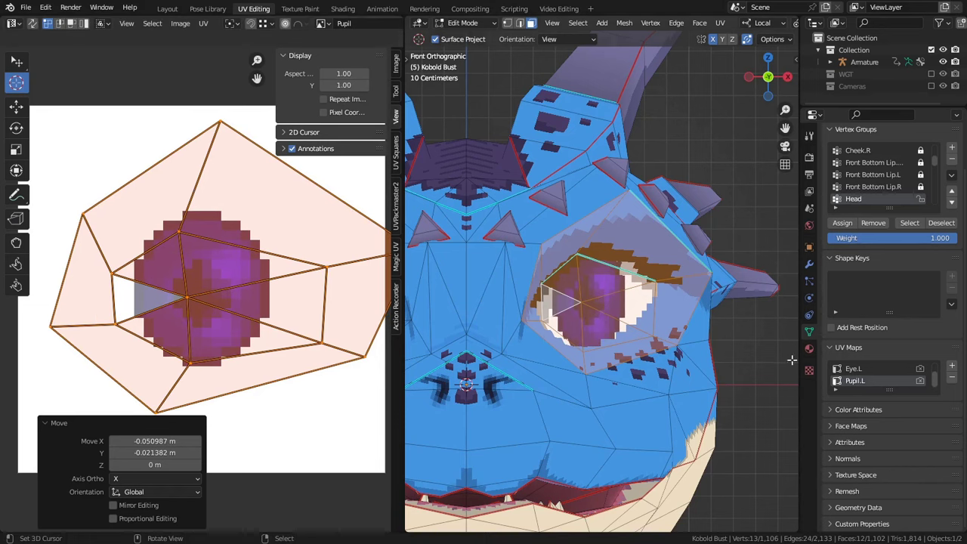
scroll(592, 344, "down", 4)
scroll(648, 323, "up", 3)
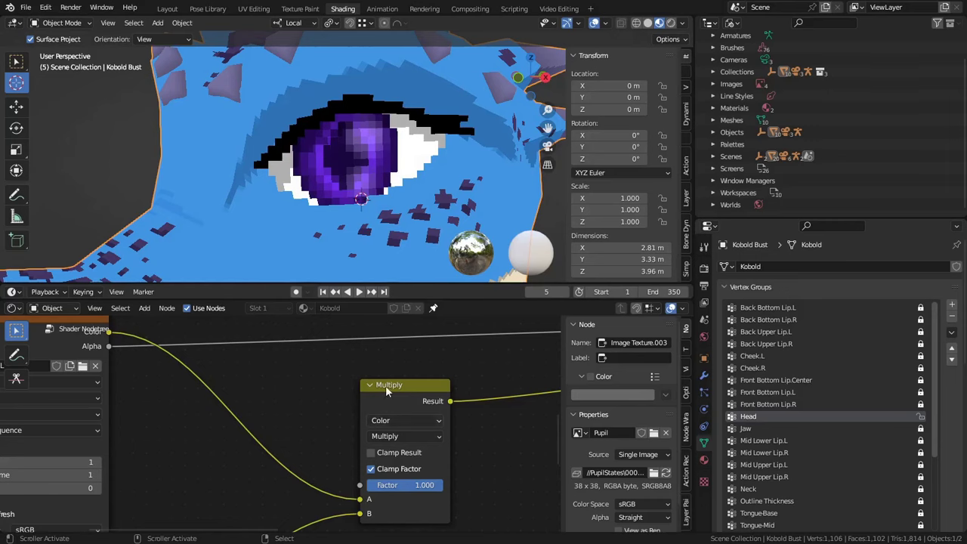
- Move the Multiply node closer to the Eye.L texture node, and return to the UV Editing workspace to reposition the eye's UVs
left_click_drag(386, 390, 317, 386)
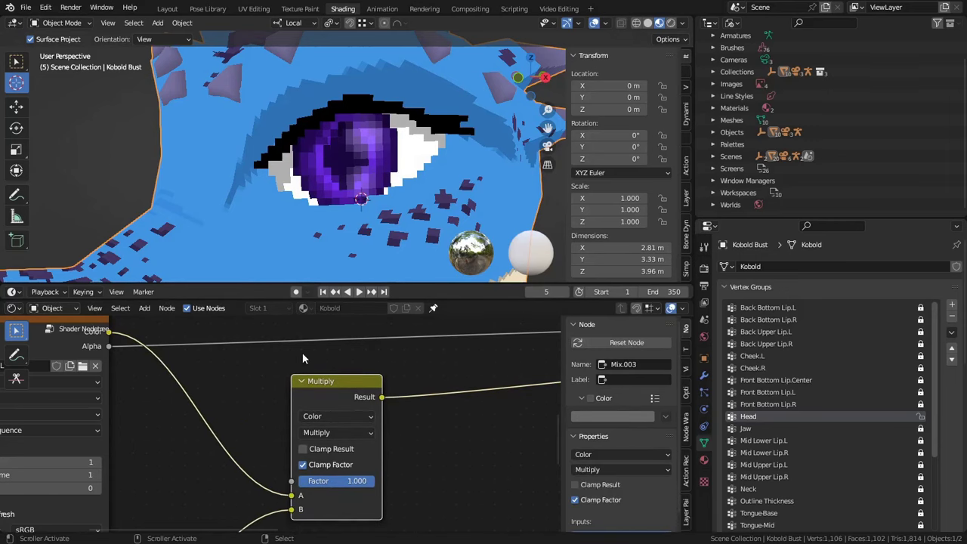
left_click(254, 8)
key("g")
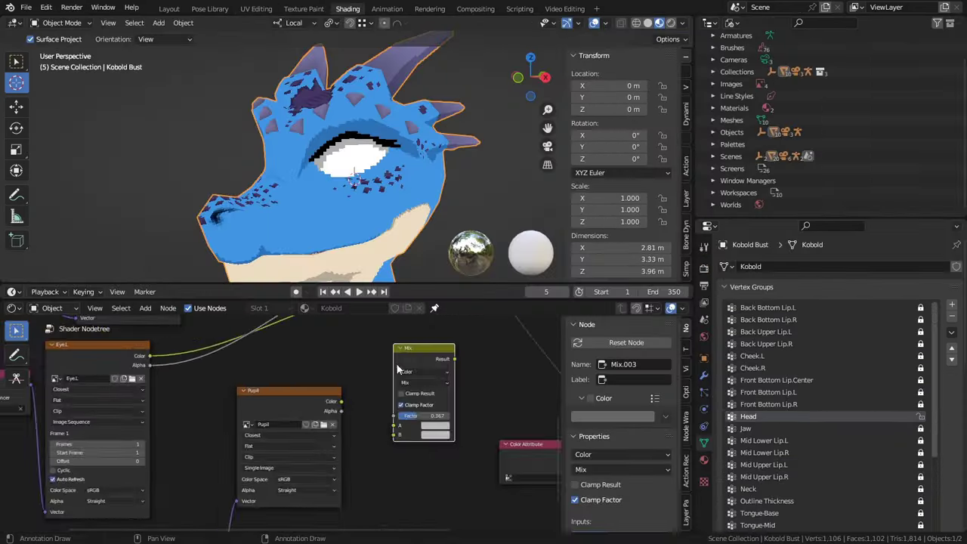
- Set the Pupil image texture node's extension mode to Extend
scroll(307, 446, "up", 4)
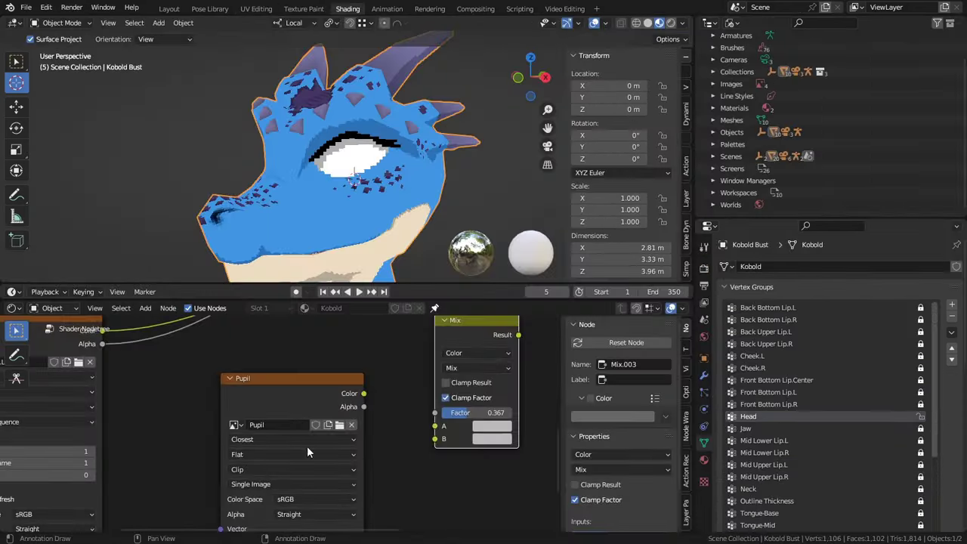
middle_click_drag(307, 446, 305, 424)
left_click(293, 437)
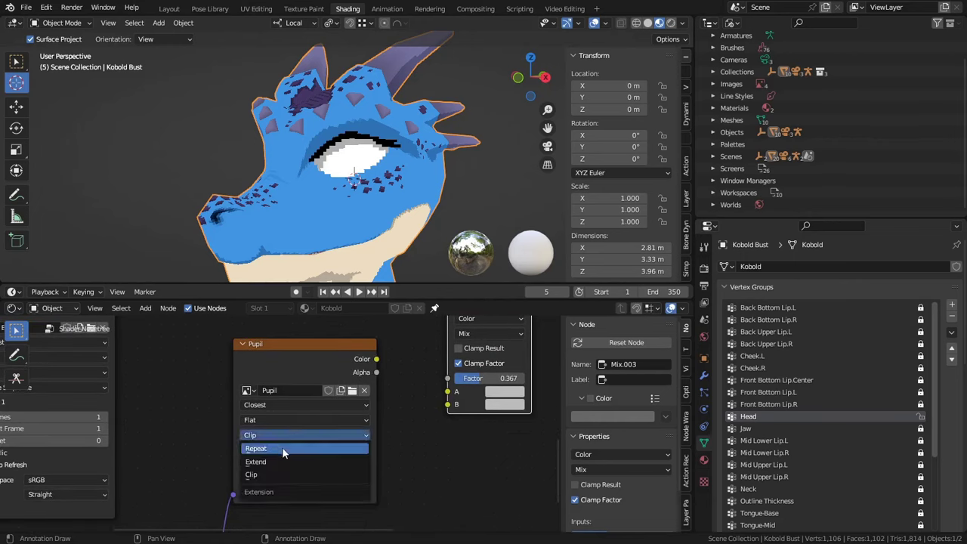
left_click(270, 463)
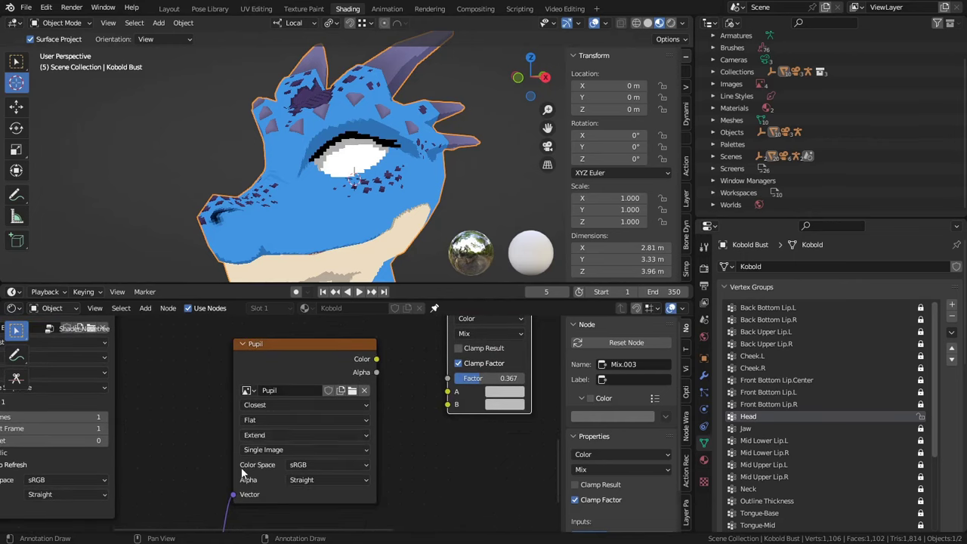
middle_click_drag(345, 414, 291, 489)
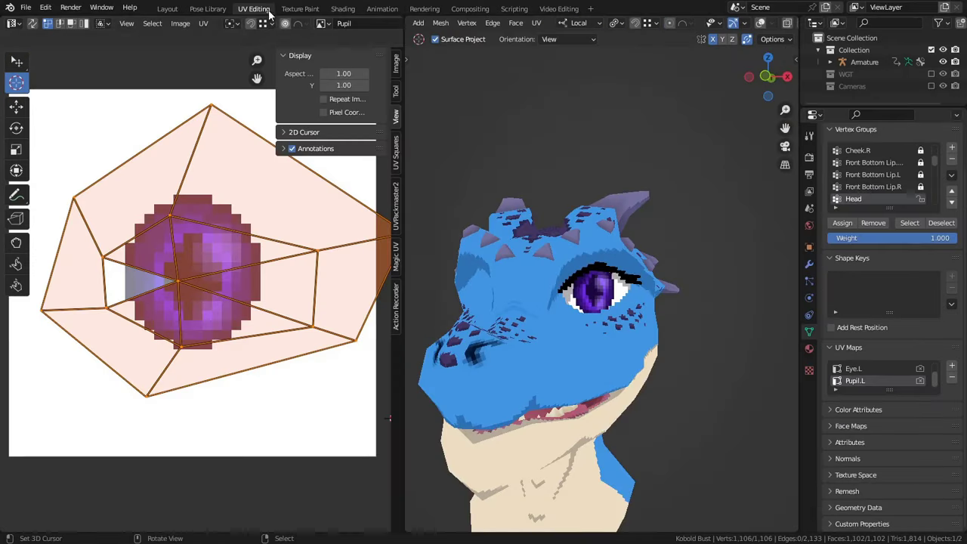
- Try scaling the eye's UVs over the pupil image in the UV Editing workspace
scroll(195, 315, "down", 2)
scroll(195, 321, "down", 1)
key("s")
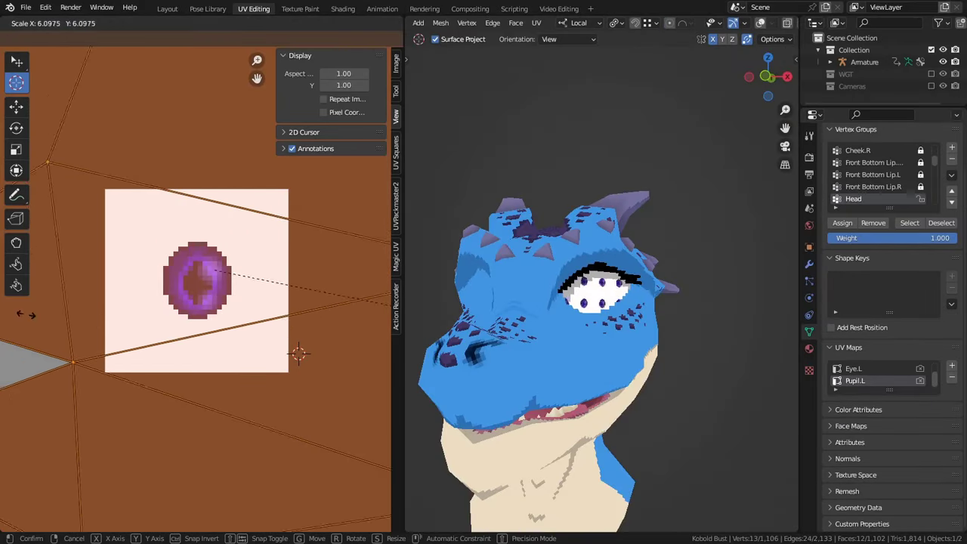
right_click(201, 319)
key("Tab")
key("Tab")
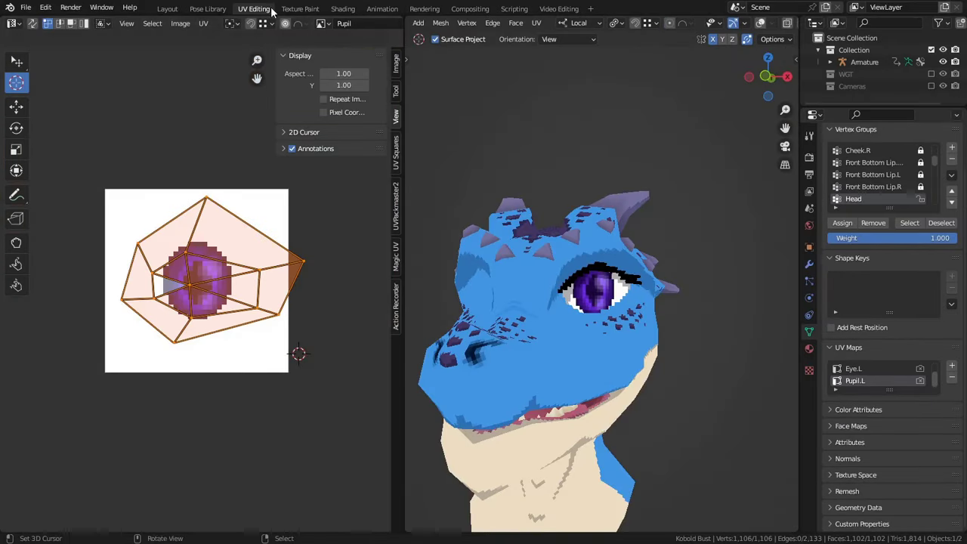
key("s")
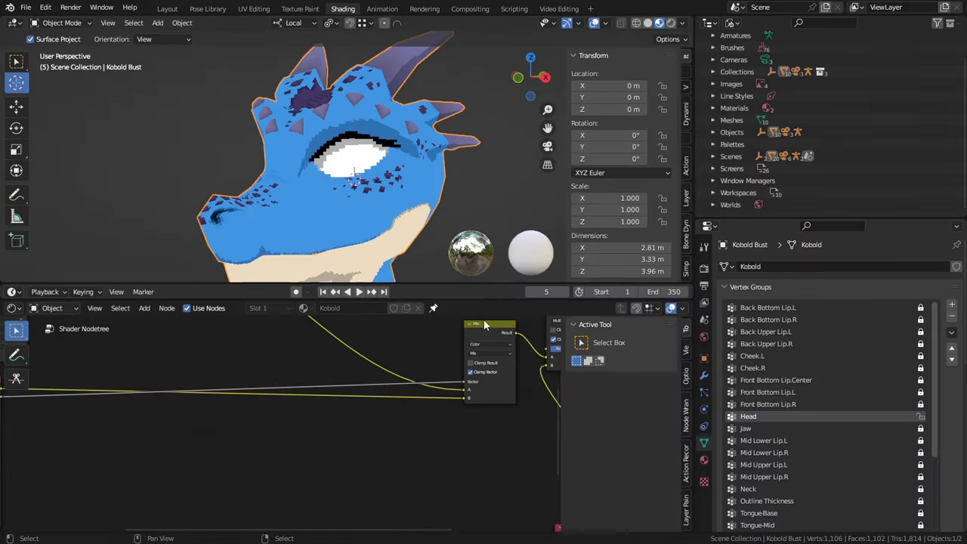
- Insert a Mix Color node on the link from the Eye.L texture's Color output and set its blend mode to Multiply
key("shift+a")
left_click(428, 468)
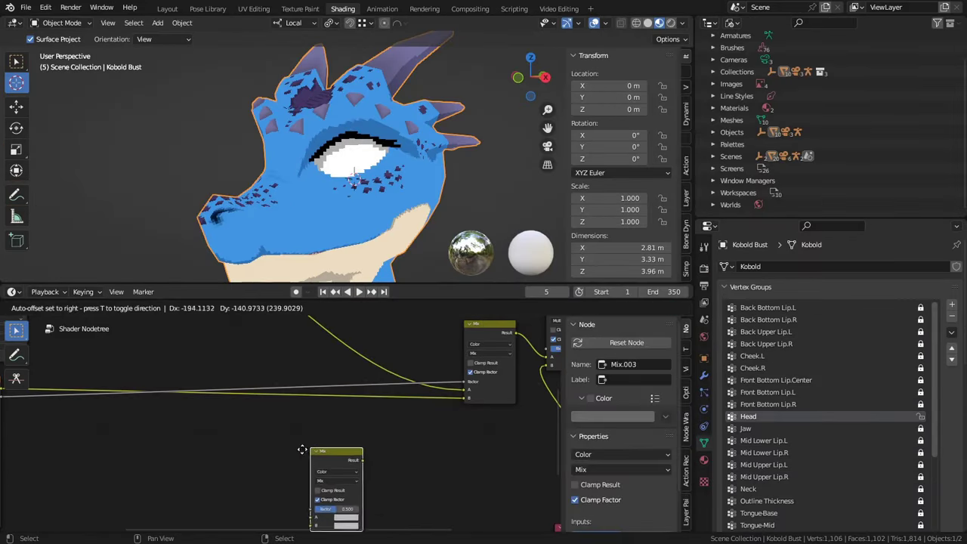
left_click(331, 391)
middle_click_drag(337, 416, 473, 370)
key("g")
left_click(303, 364)
scroll(303, 364, "up", 2)
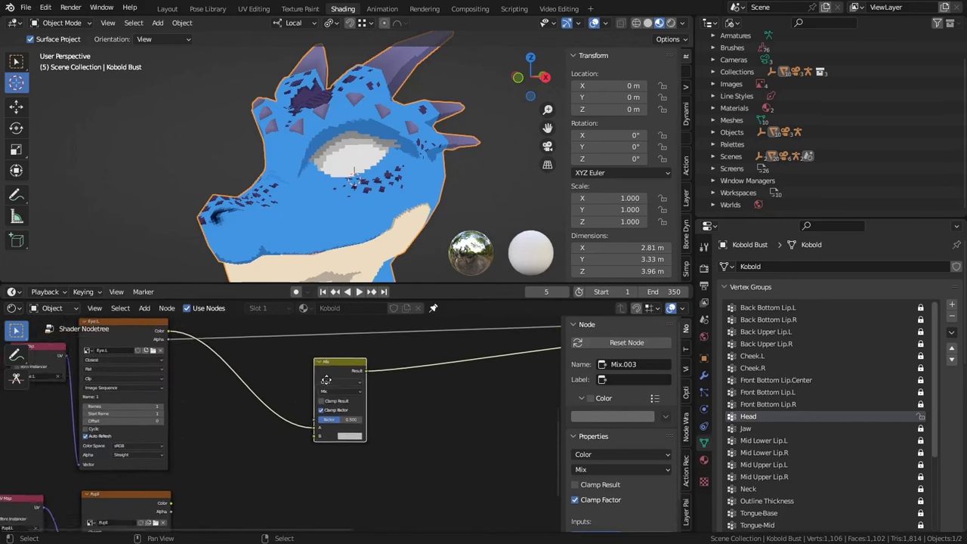
left_click(339, 382)
left_click(357, 344)
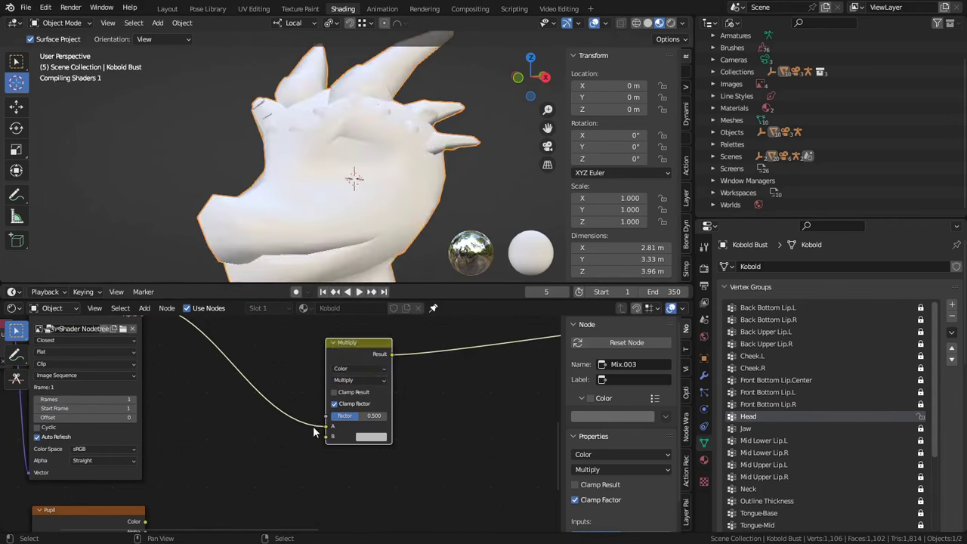
- Connect the Pupil texture's Color to input B of the Multiply color node and set its Factor to 1.000
middle_click_drag(315, 425, 367, 380)
left_click_drag(198, 476, 271, 430)
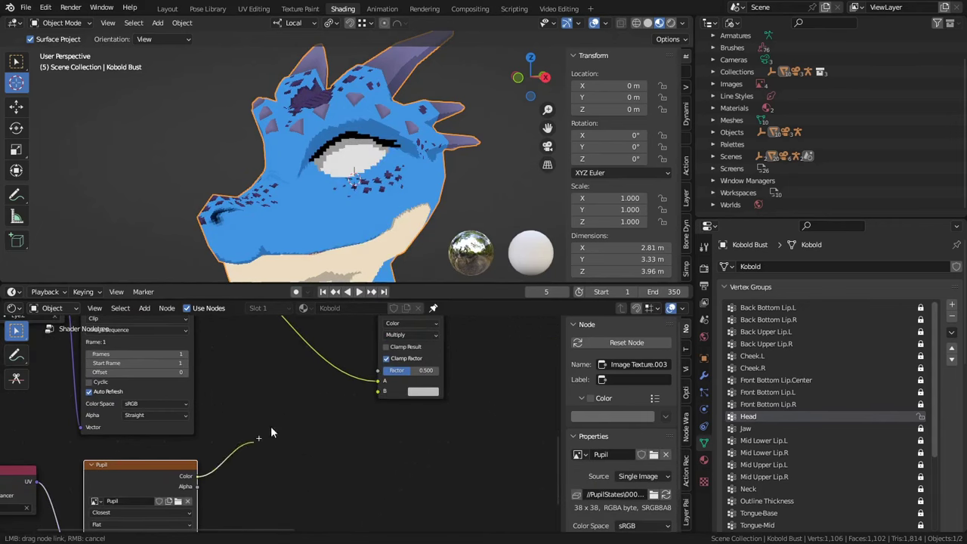
left_click_drag(362, 391, 378, 391)
mouse_move(439, 378)
middle_mouse_down()
mouse_move(413, 396)
mouse_move(400, 431)
middle_mouse_up()
left_click_drag(370, 424, 400, 424)
- Connect the Eye.L texture's Color output to the Factor of the Multiply color node
middle_click_drag(172, 347, 170, 403)
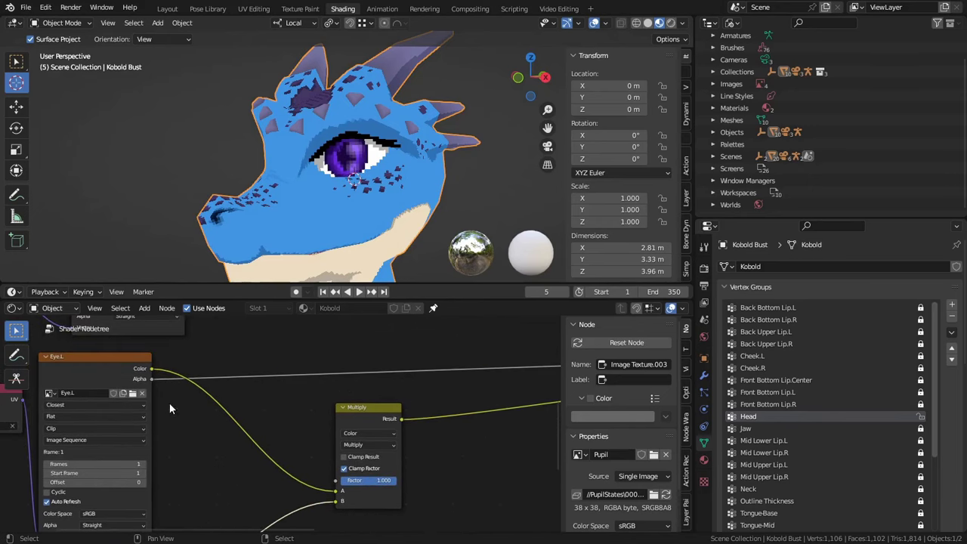
left_click_drag(155, 377, 219, 384)
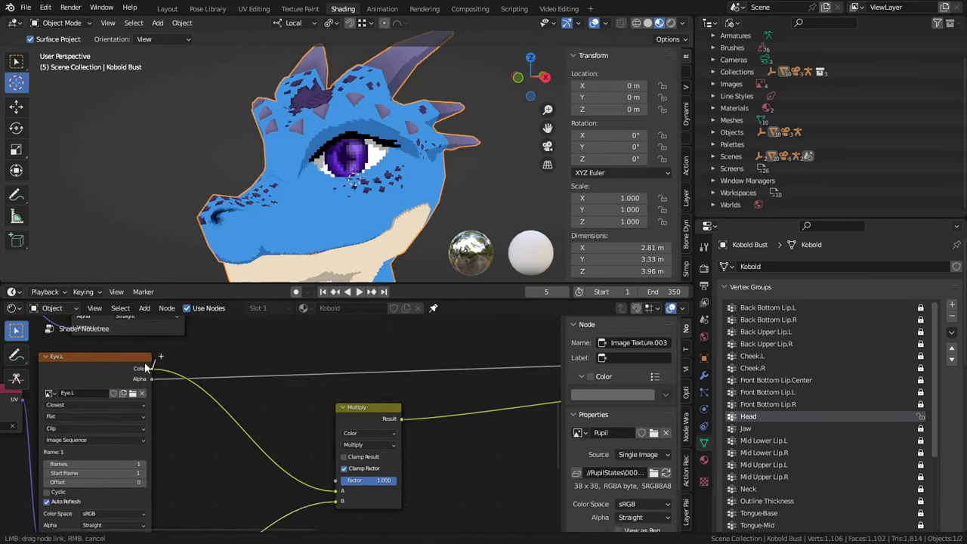
left_click_drag(148, 378, 336, 481)
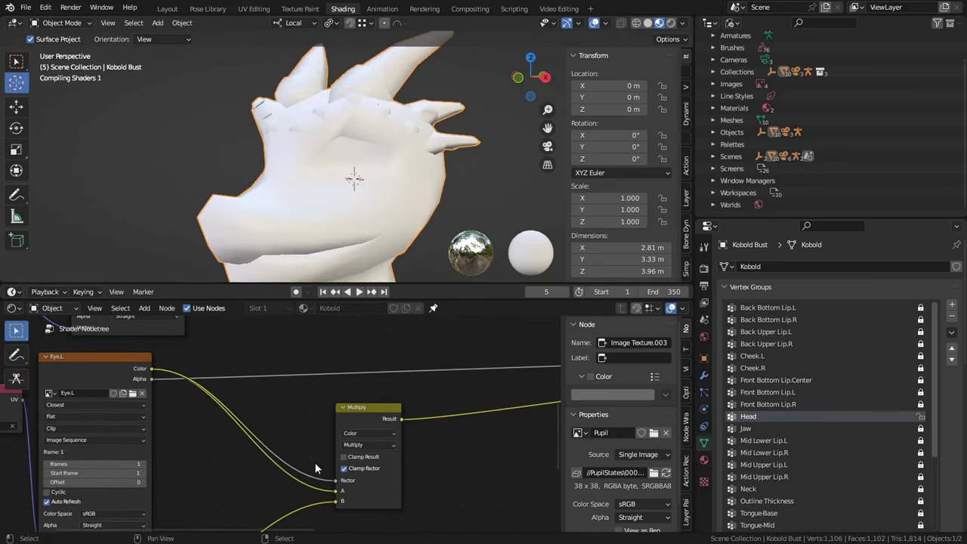
- Insert a Separate Color node between Eye.L's Color and the Multiply node's Factor, and set it to HSV
middle_click_drag(313, 465, 315, 453)
scroll(313, 436, "up", 2)
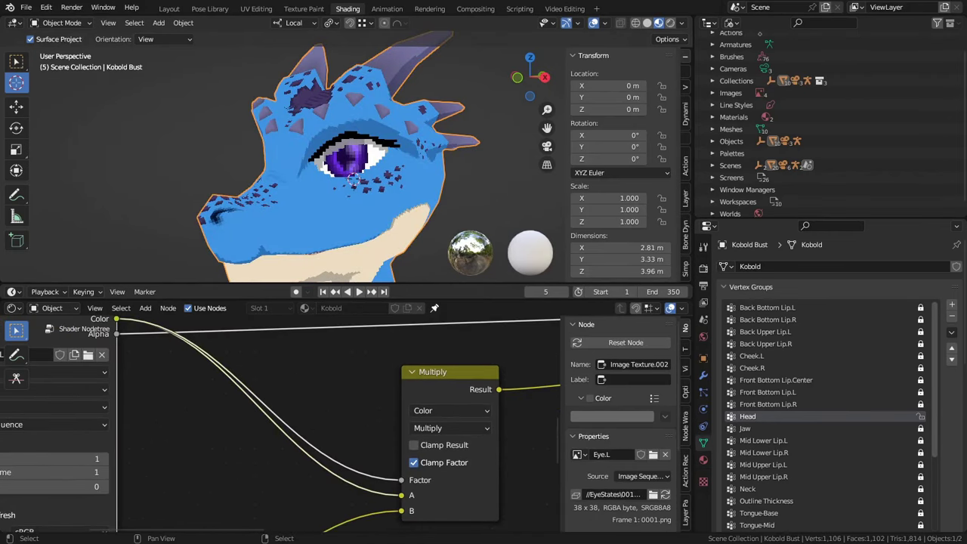
left_click(371, 408)
key("shift+a")
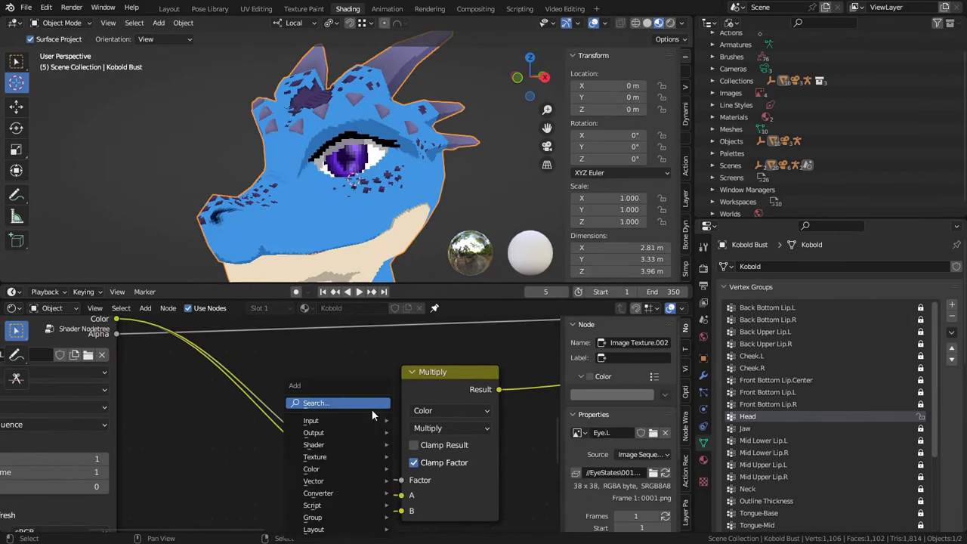
left_click(372, 410)
type("sepe")
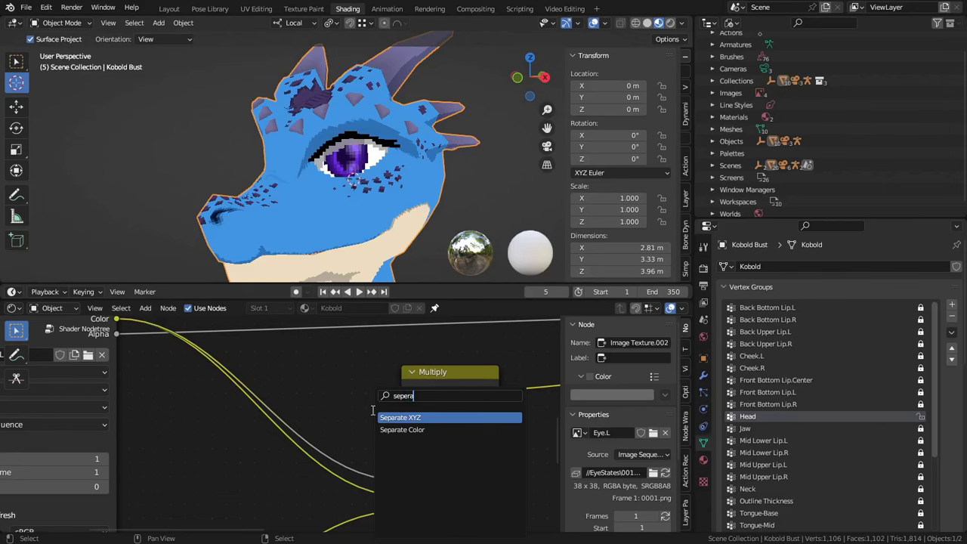
type("ra")
key("Down")
key("Return")
left_click(372, 410)
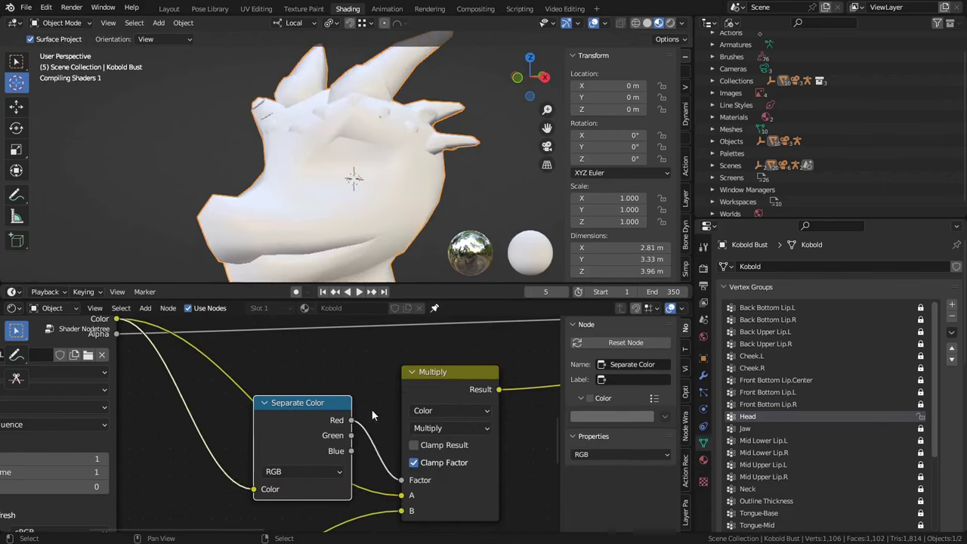
left_click(302, 472)
left_click(295, 441)
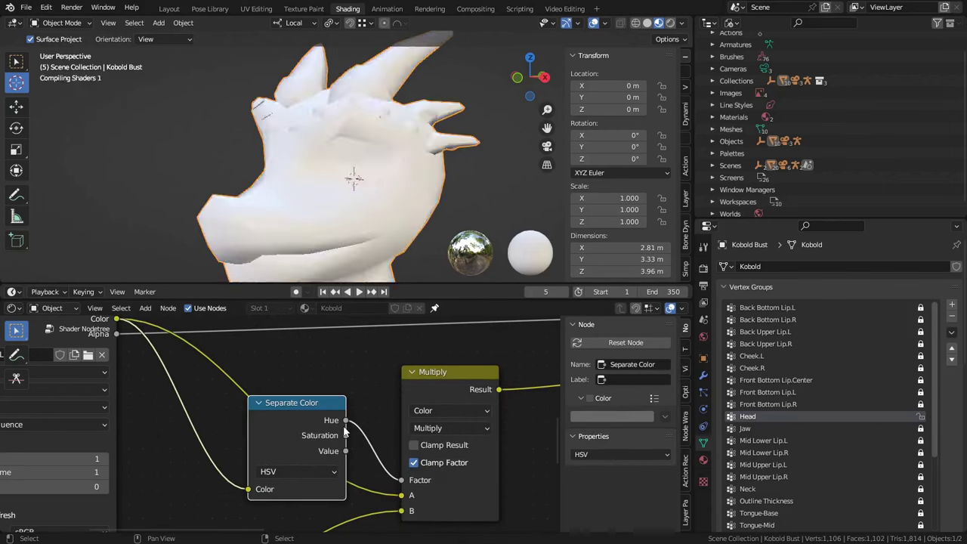
- Add a Math node between the Separate Color and Multiply color nodes and set its operation to Multiply
middle_click_drag(370, 392, 310, 381)
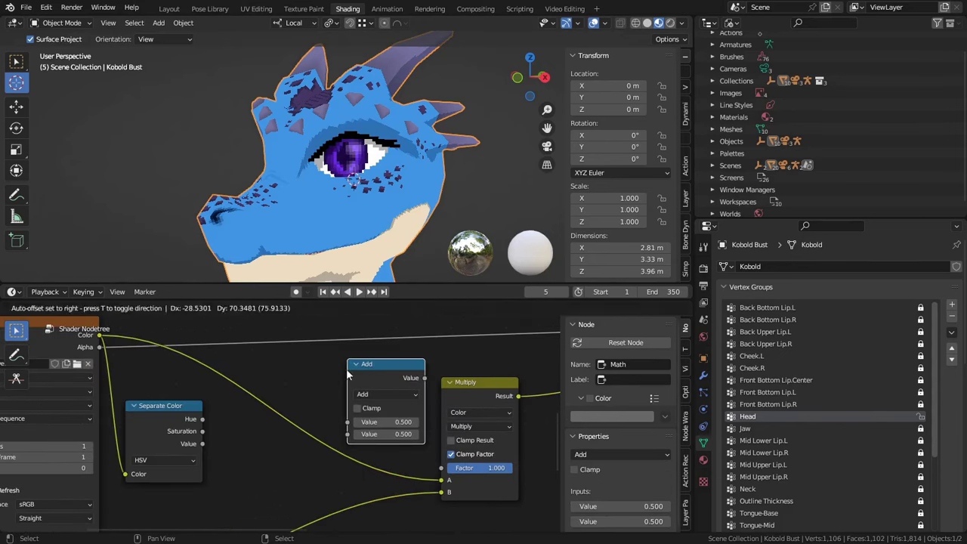
left_click(346, 369)
left_click(390, 398)
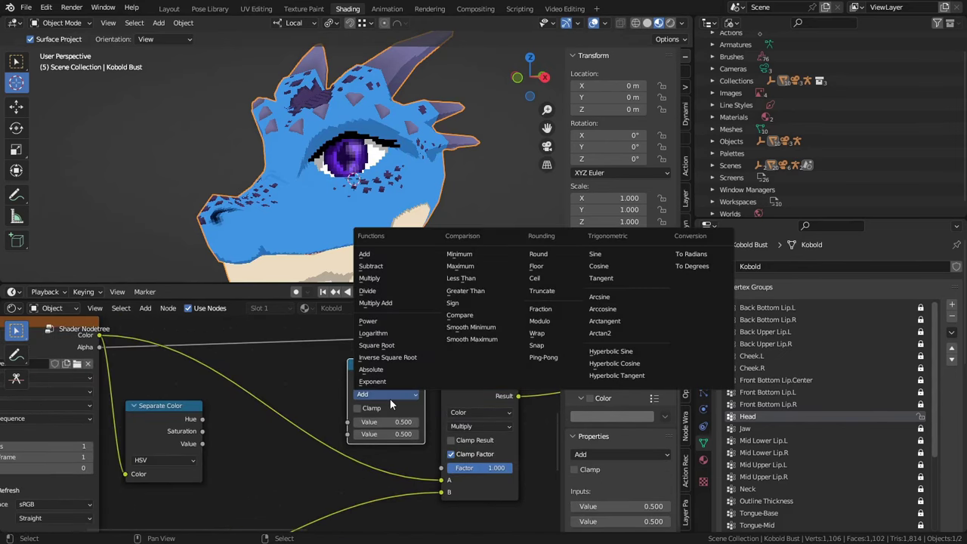
key("m")
- Feed Saturation and Value into the Multiply Math node and link its result to the Multiply color node's Factor
left_click_drag(202, 432, 347, 422)
left_click_drag(202, 443, 347, 434)
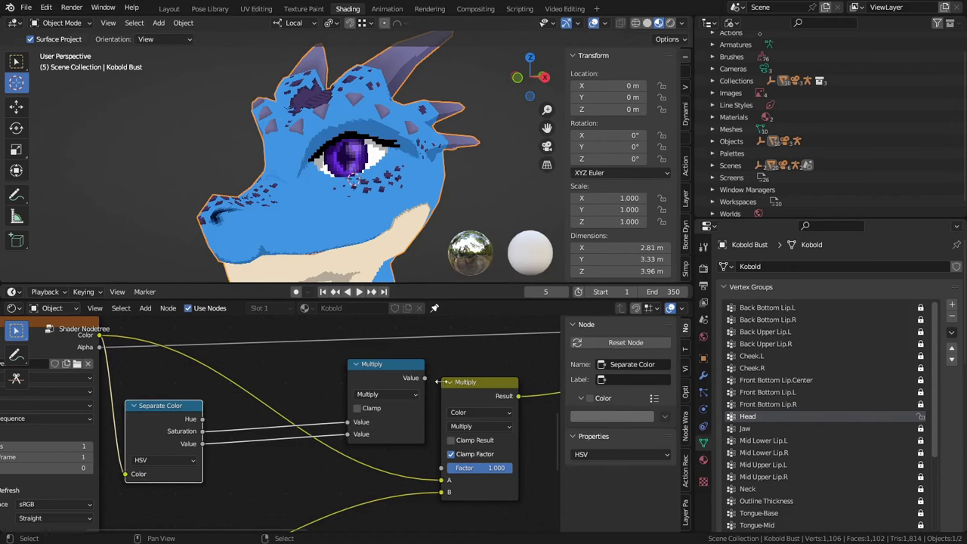
left_click_drag(425, 378, 429, 408)
left_click_drag(443, 472, 442, 469)
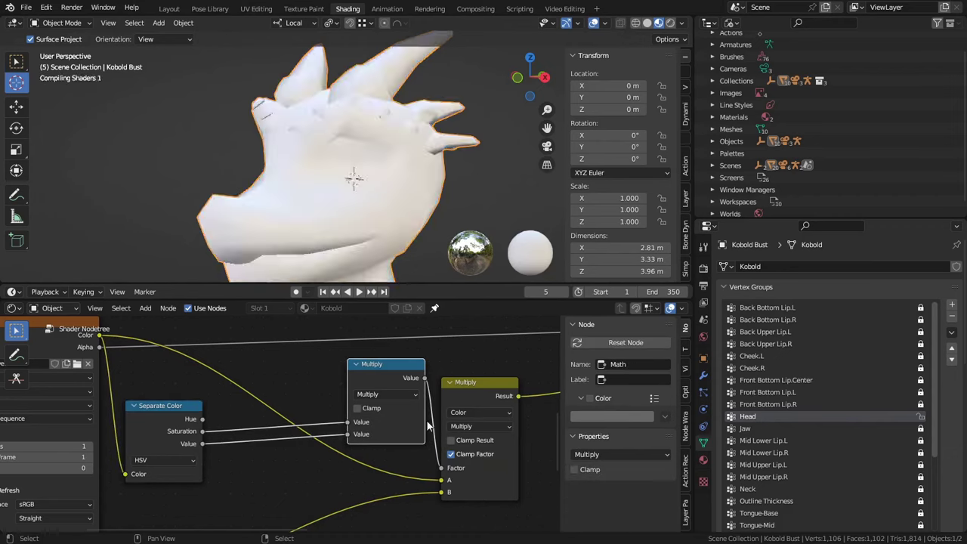
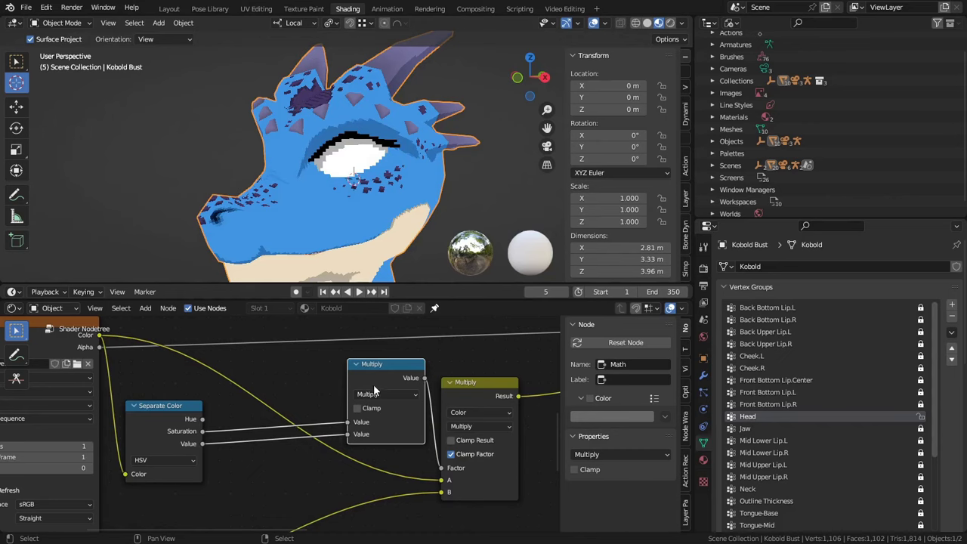
left_click_drag(375, 372, 359, 395)
left_click(397, 367)
key("shift+a")
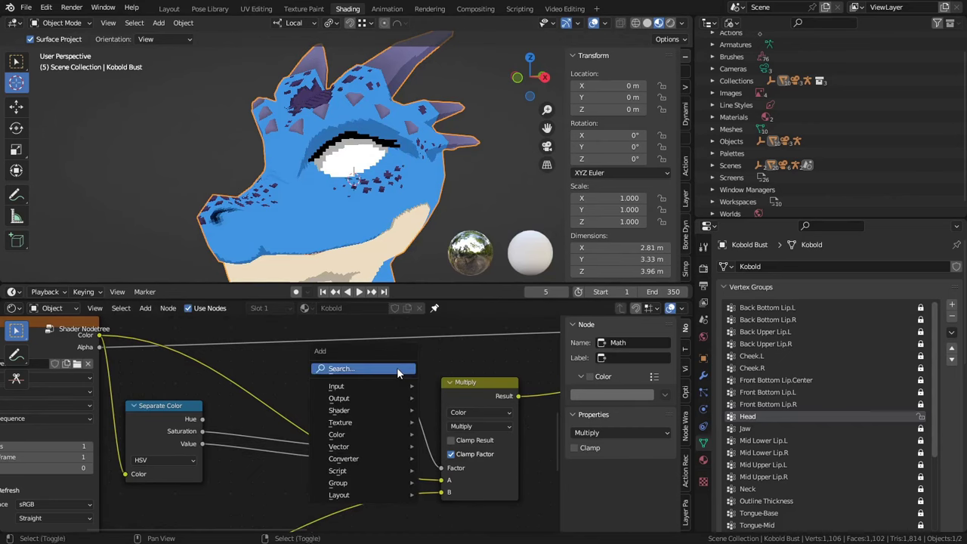
left_click(397, 367)
left_click(258, 422)
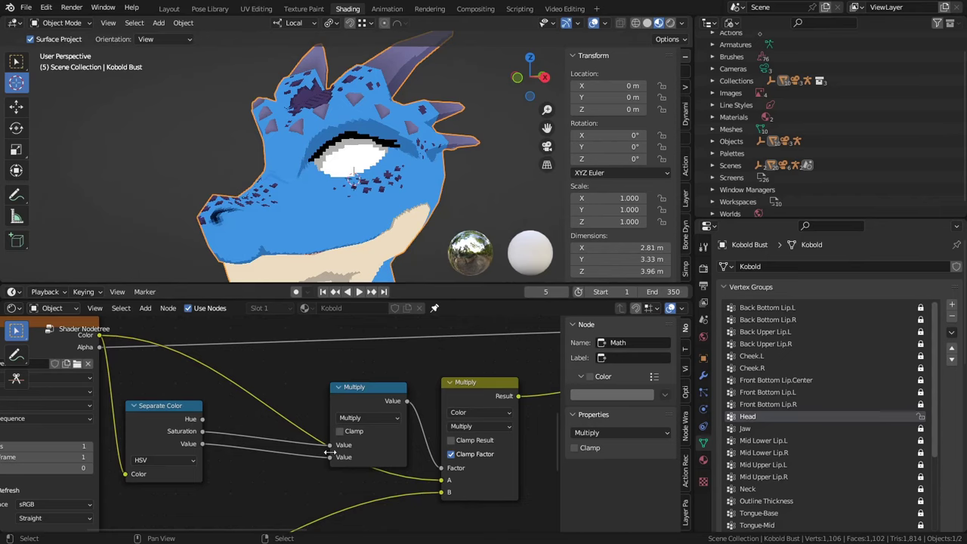
- Duplicate the Multiply Math node, set the copy to Greater Than, and insert it on Separate Color's Value link
middle_click_drag(310, 463, 294, 435)
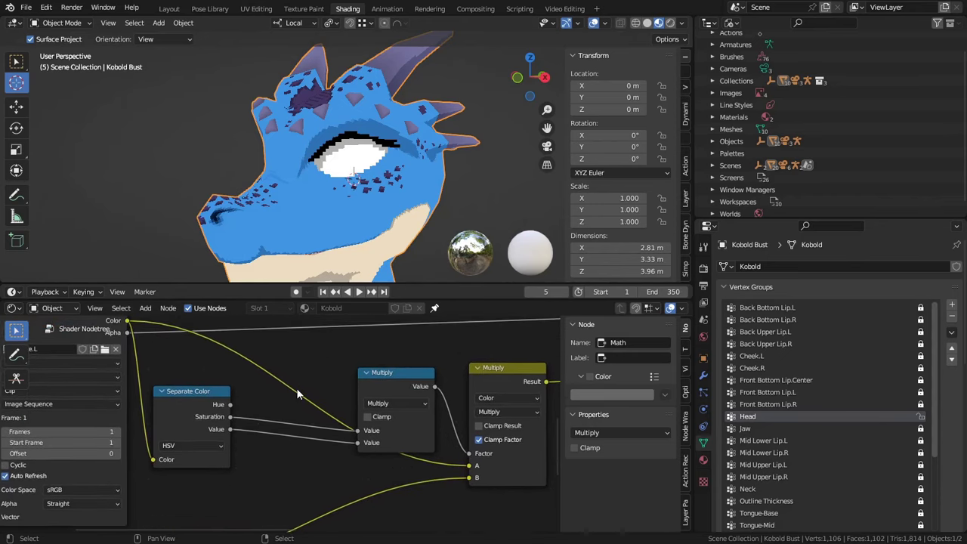
left_click(390, 390, "shift")
key("shift+d")
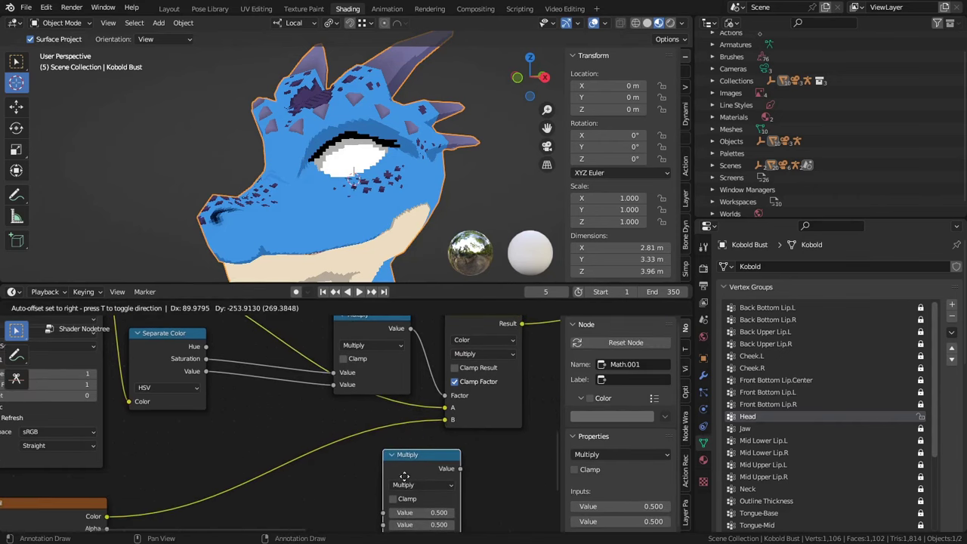
left_click(415, 471)
left_click(421, 485)
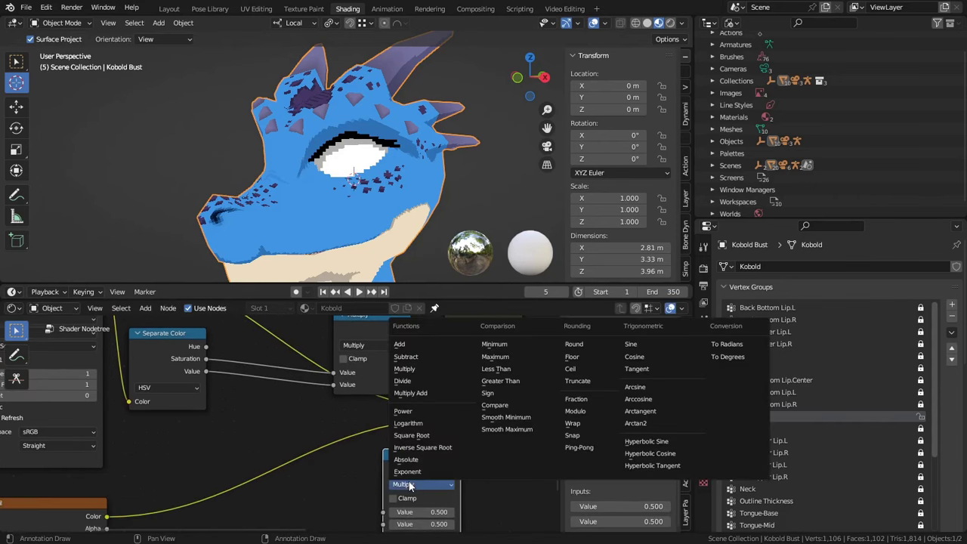
left_click(517, 382)
key("g")
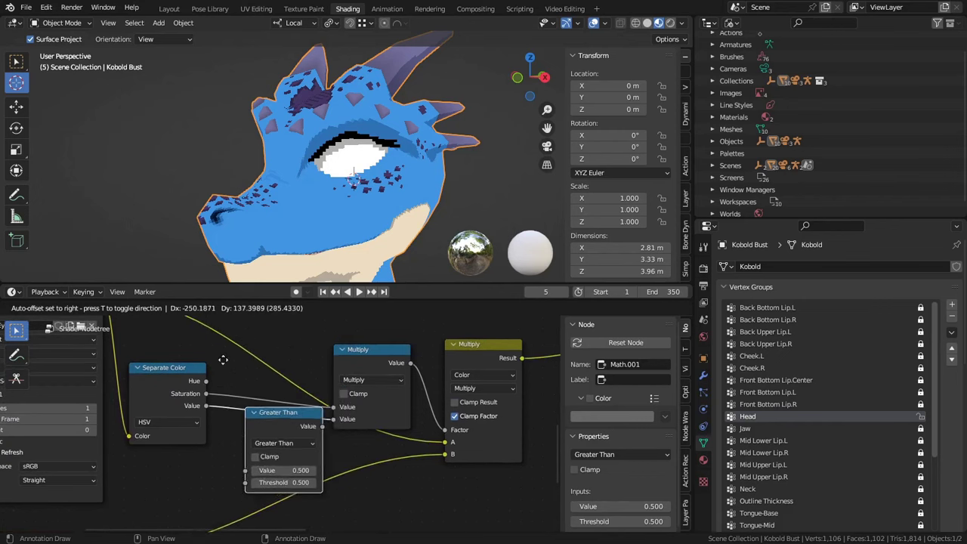
left_click(223, 360)
- Duplicate the Greater Than node onto the Saturation link and set the copy to Less Than
key("shift+d")
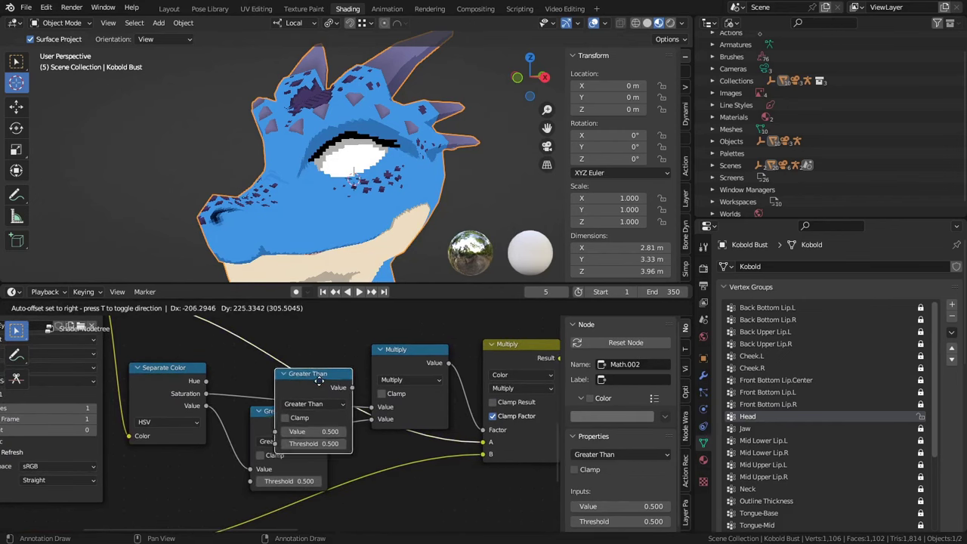
left_click(301, 407)
left_click(300, 409)
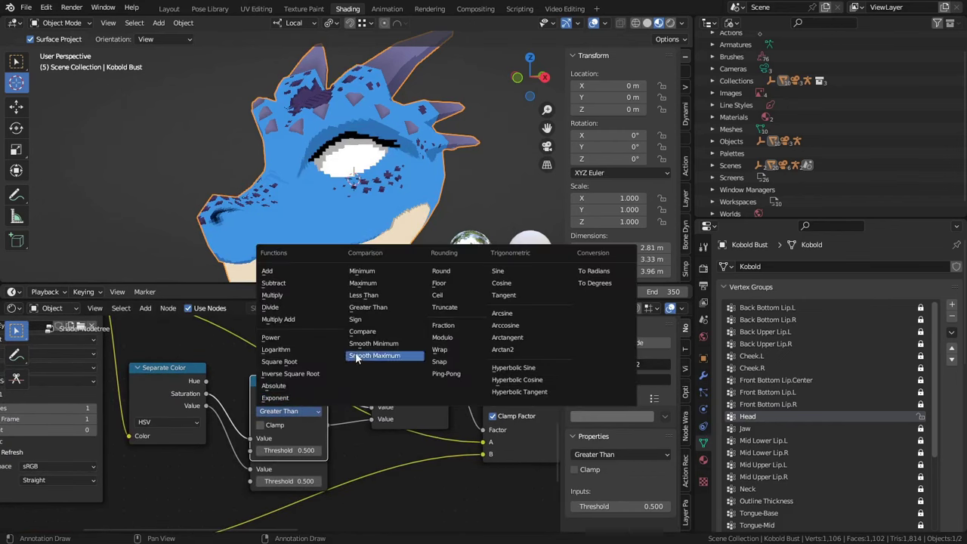
left_click(363, 295)
- Space the Less Than and Greater Than nodes apart vertically and set Greater Than's threshold to 0.125
left_click_drag(285, 394, 297, 341)
left_click_drag(275, 418, 276, 434)
left_click(300, 496)
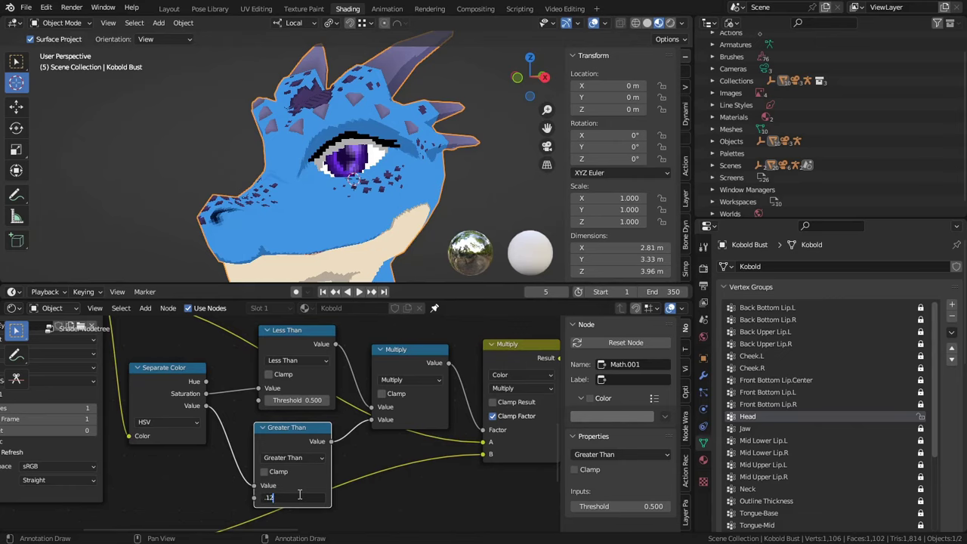
key("Return")
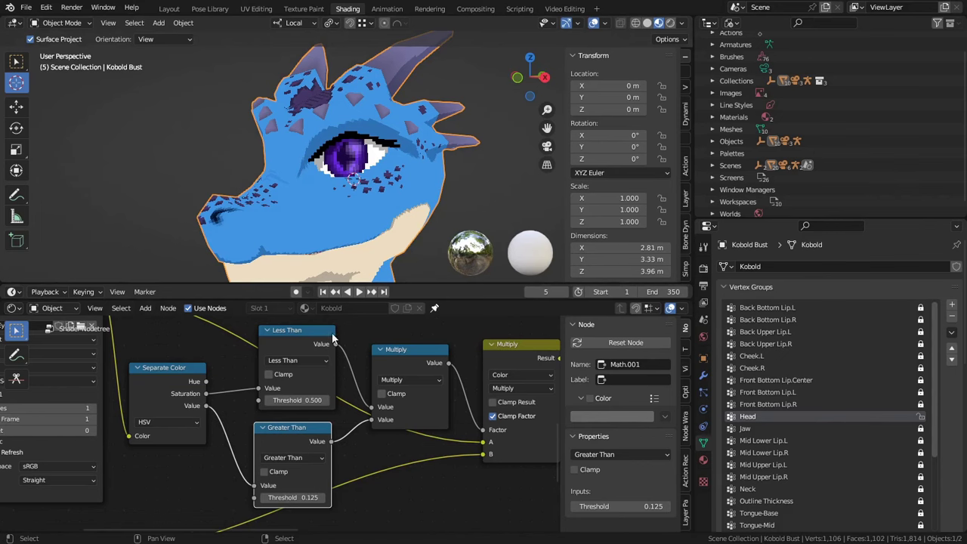
- Group the Separate Color, Less Than, Greater Than and Multiply Math nodes into one node group
scroll(325, 436, "down", 2)
left_click(217, 390)
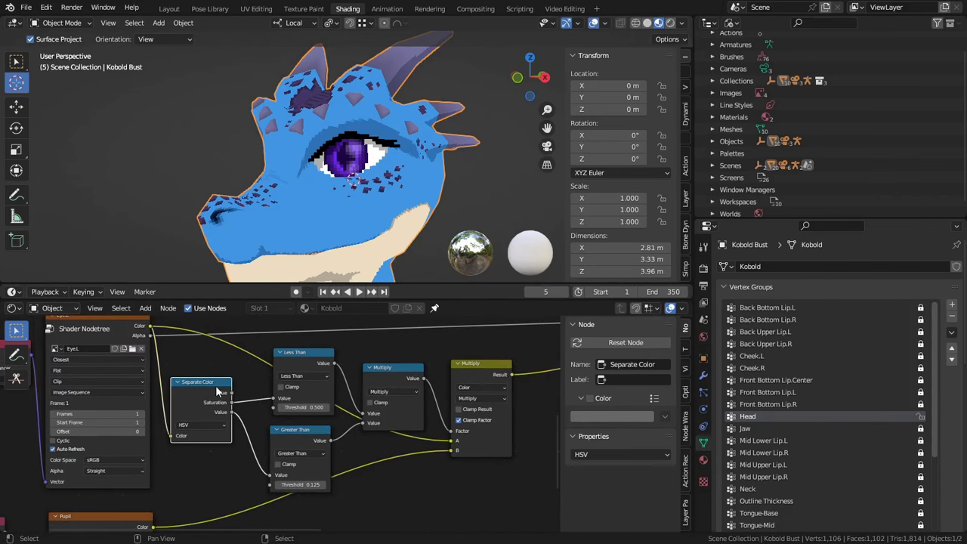
left_click(293, 430, "shift")
left_click(301, 352, "shift")
left_click(393, 368, "shift")
key("ctrl+g")
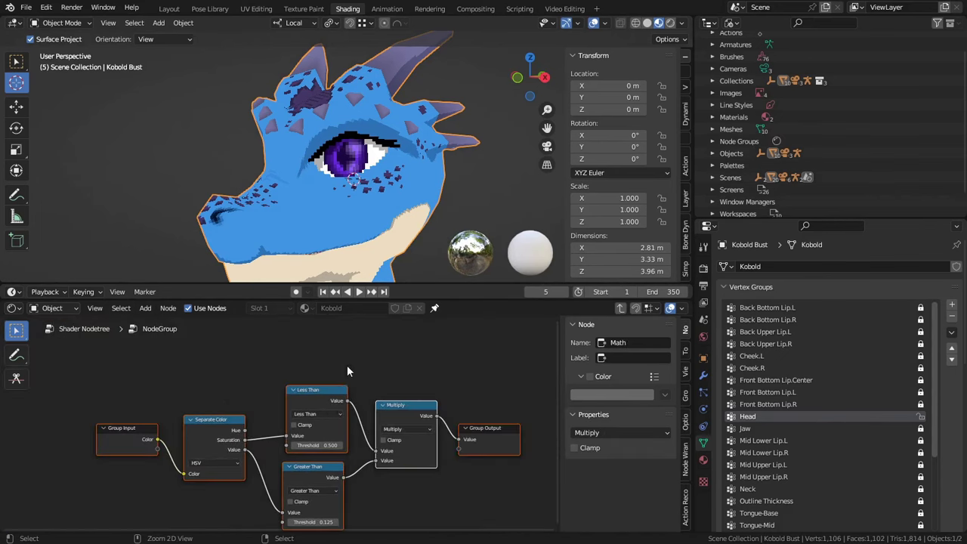
- Leave the node group and rename it "Color Mask Setup"
key("Tab")
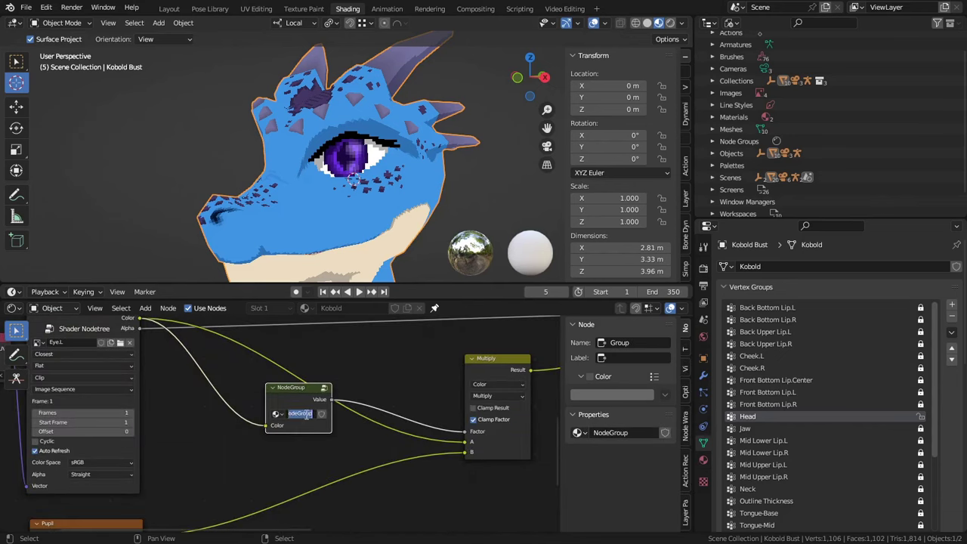
type("Mask Setup")
key("Return")
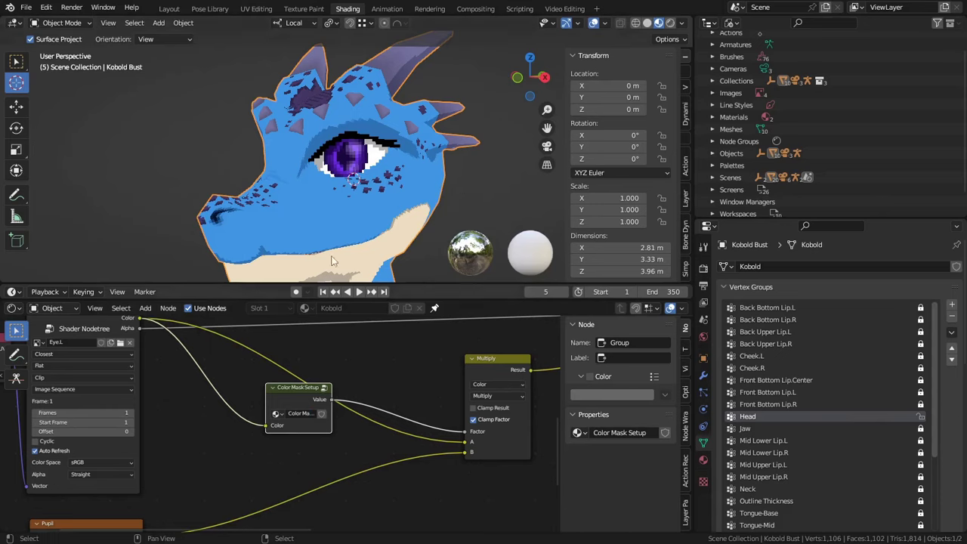
- Circle-select the faces around both eyes of the Kobold Bust in Edit Mode
middle_click_drag(335, 261, 382, 189)
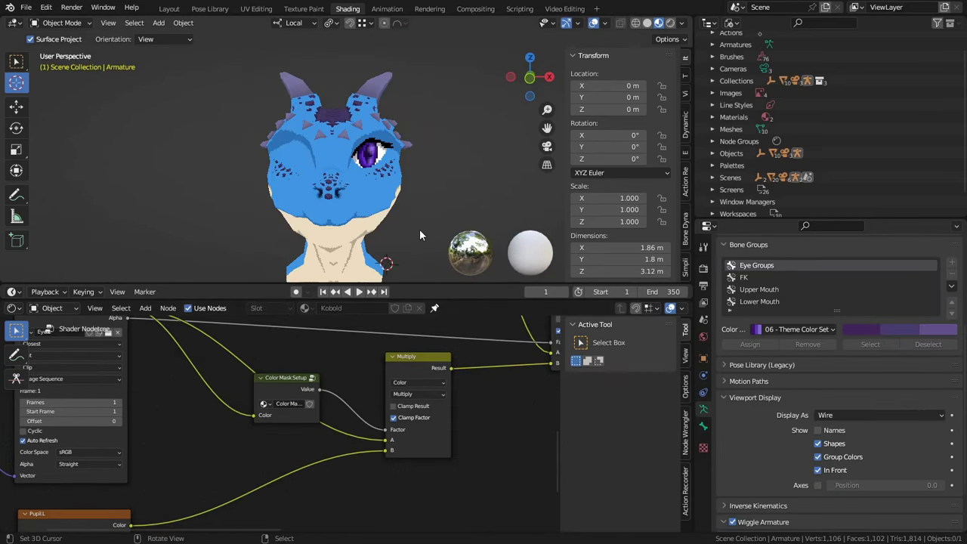
middle_click_drag(420, 230, 454, 207)
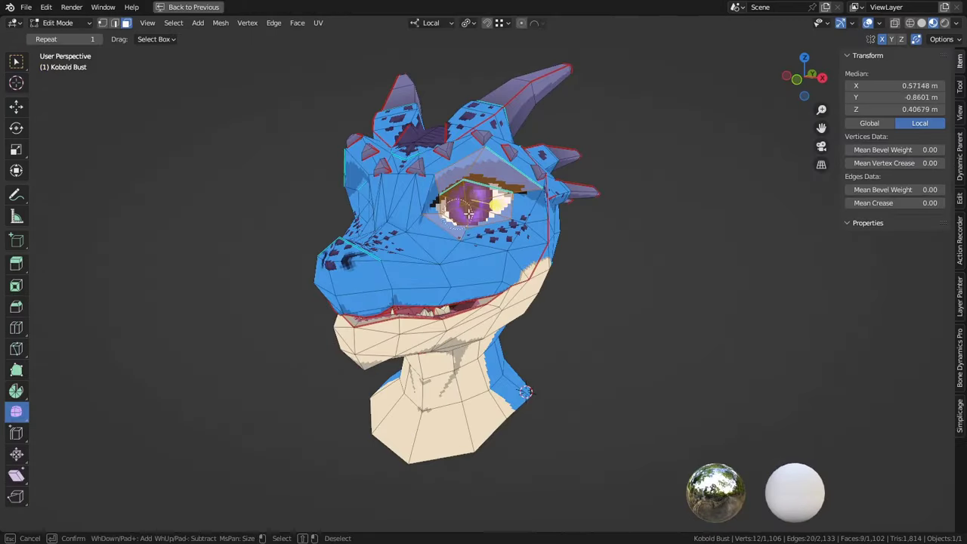
mouse_move(468, 213)
left_mouse_down()
mouse_move(460, 211)
mouse_move(505, 200)
left_mouse_up()
middle_click_drag(505, 200, 443, 202)
mouse_move(443, 201)
left_mouse_down()
mouse_move(397, 189)
mouse_move(401, 220)
left_mouse_up()
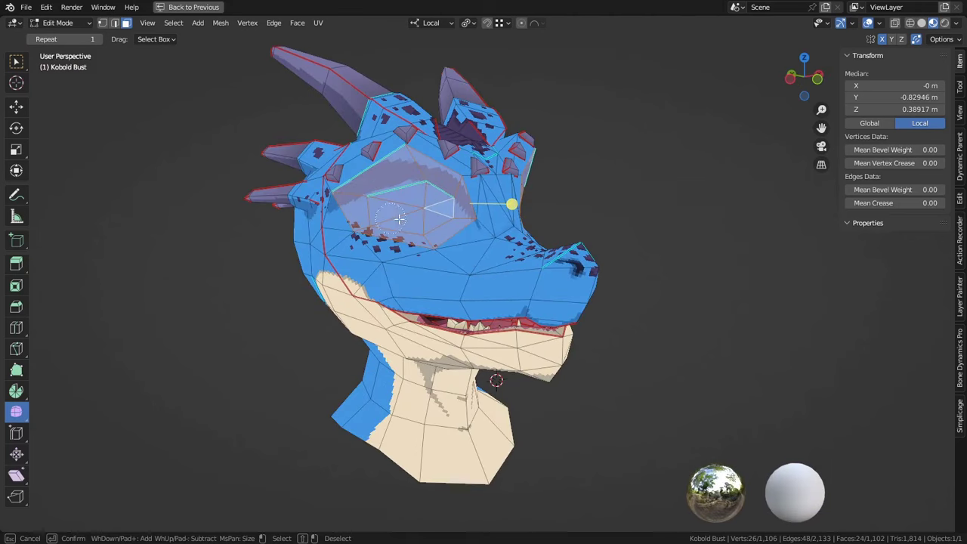
right_click(405, 222)
- Split the selected eye faces off the head mesh and try moving them away from it
middle_click_drag(405, 222, 437, 235)
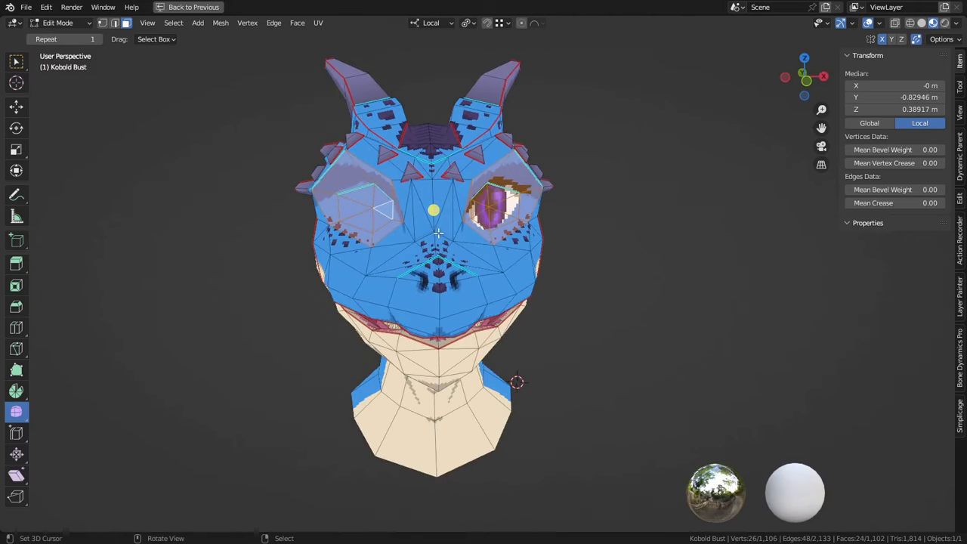
key("g")
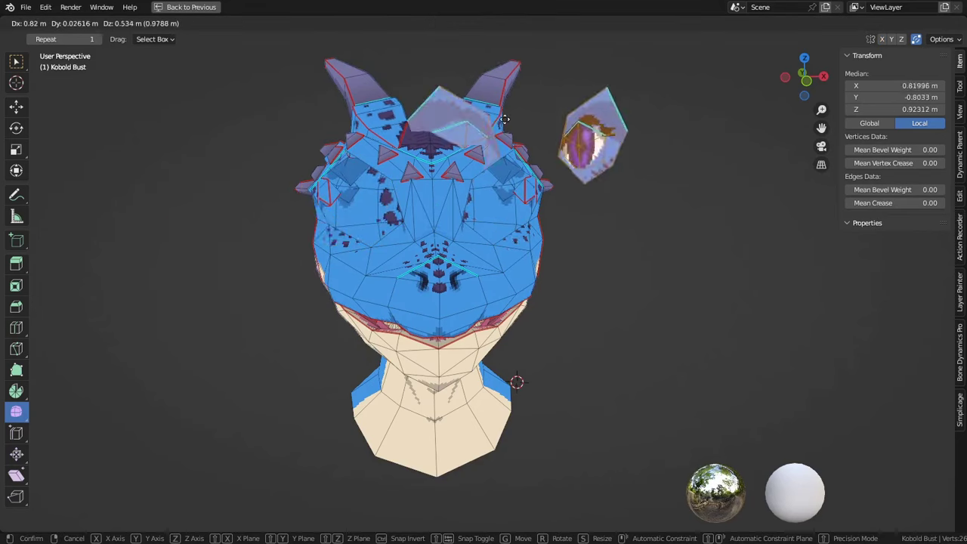
left_click(488, 214)
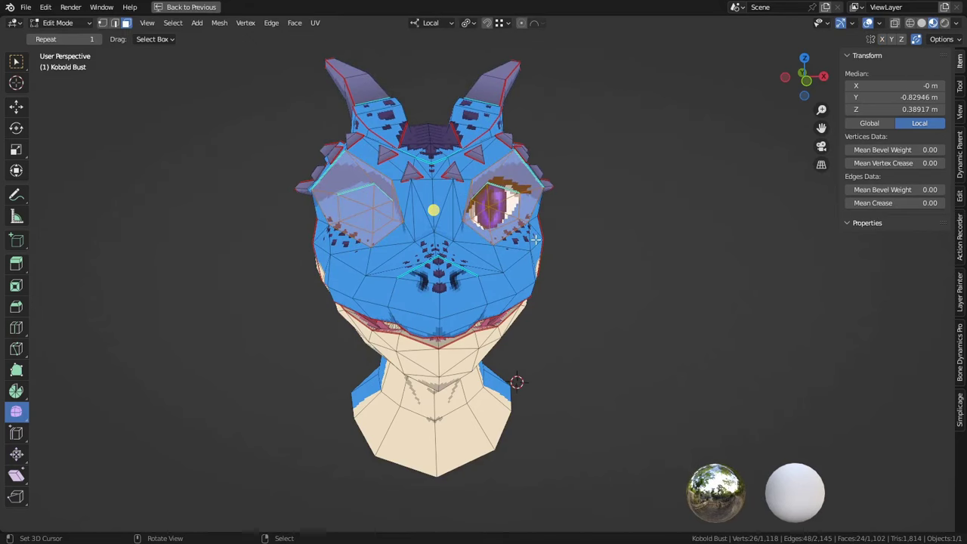
- Symmetrize the split eye faces with the direction set to +X to -X
left_click(220, 23)
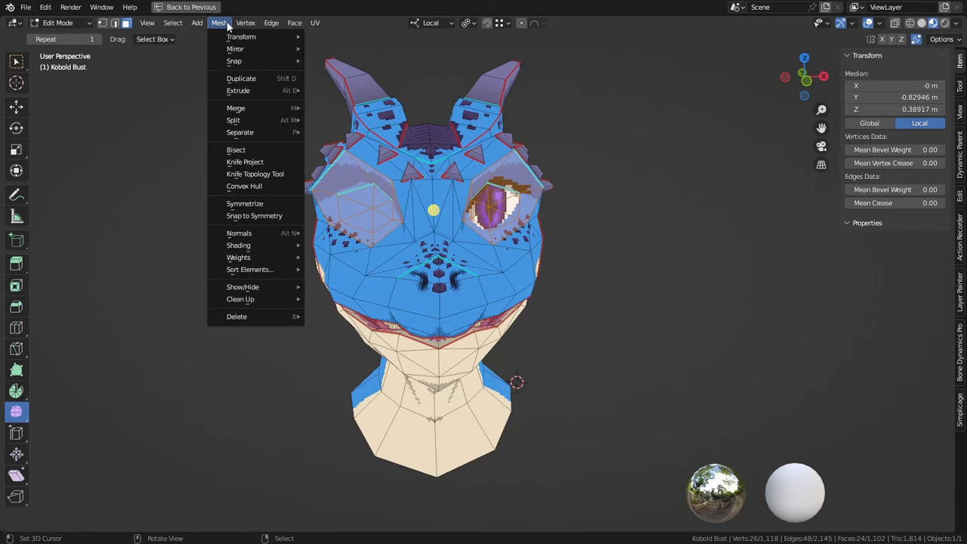
left_click(249, 204)
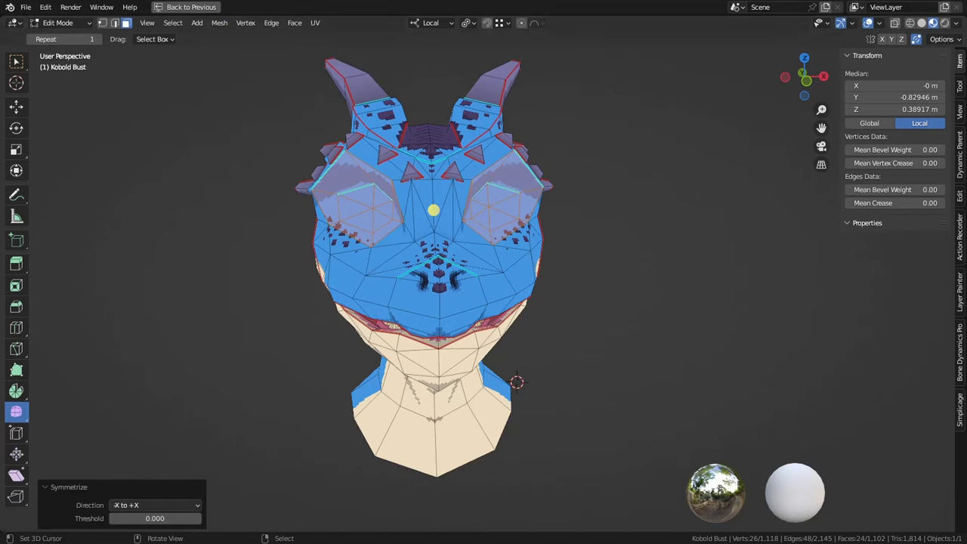
left_click(157, 506)
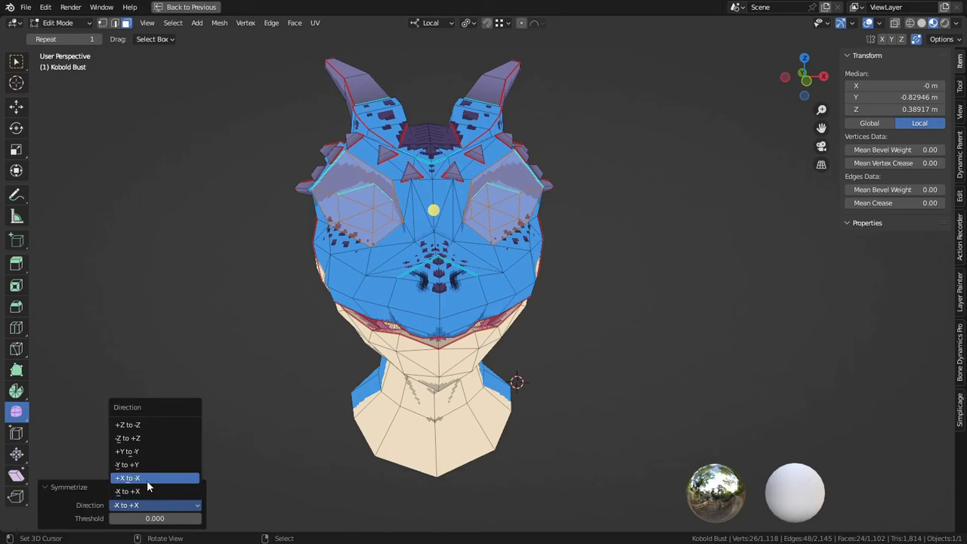
left_click(148, 478)
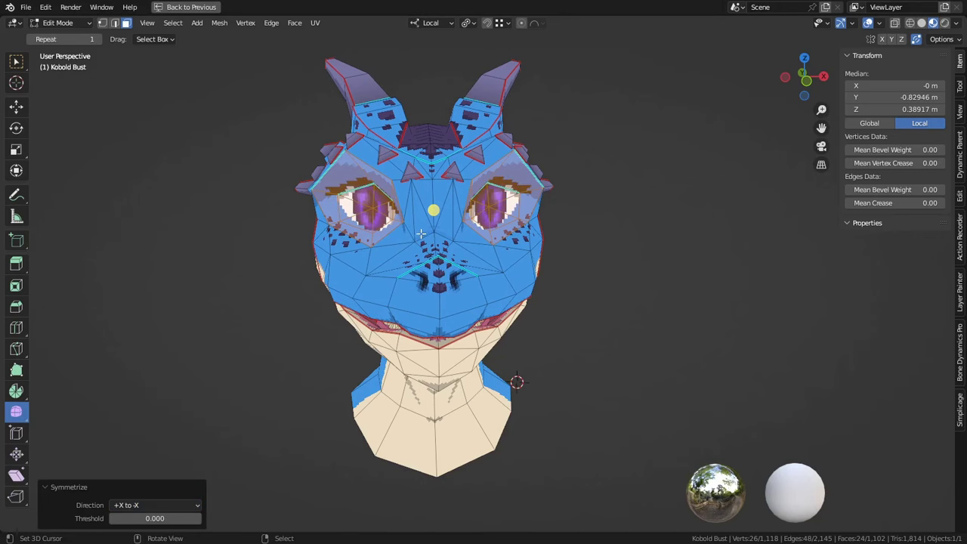
- Undo the symmetrize and the split, and try symmetrizing the unsplit eye faces from +X to -X
key("ctrl+z")
left_click(220, 23)
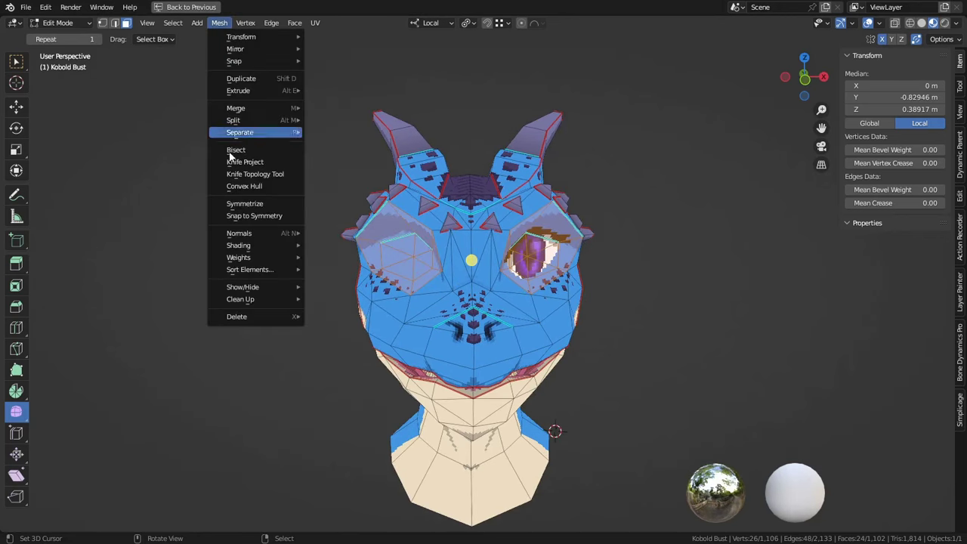
left_click(247, 201)
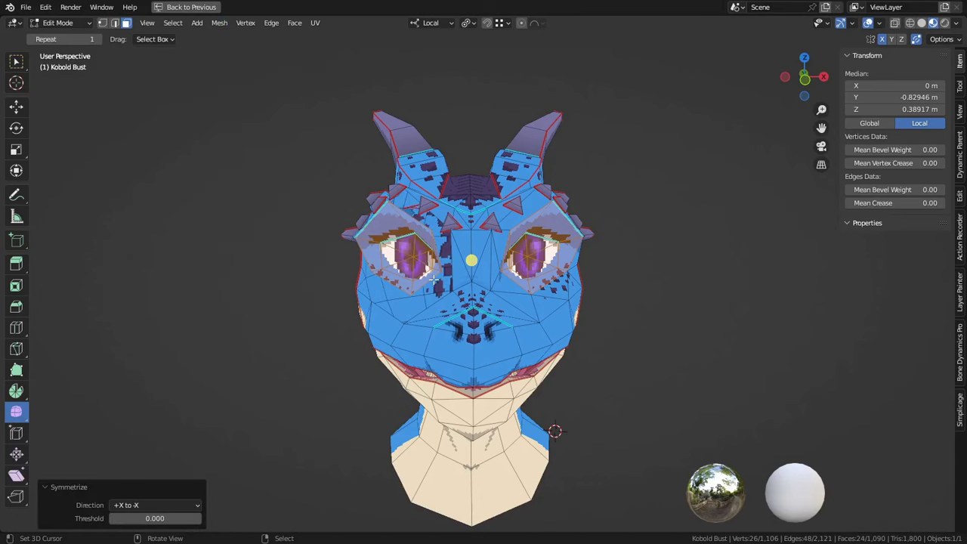
middle_click_drag(435, 280, 463, 288)
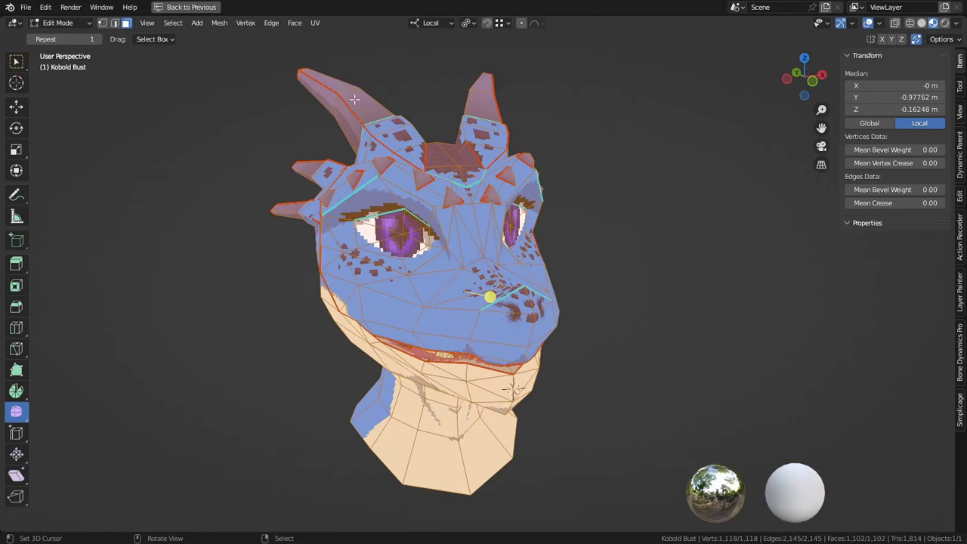
- Merge the whole mesh's vertices by distance at 0.0001 m and clear the selection
left_click(219, 23)
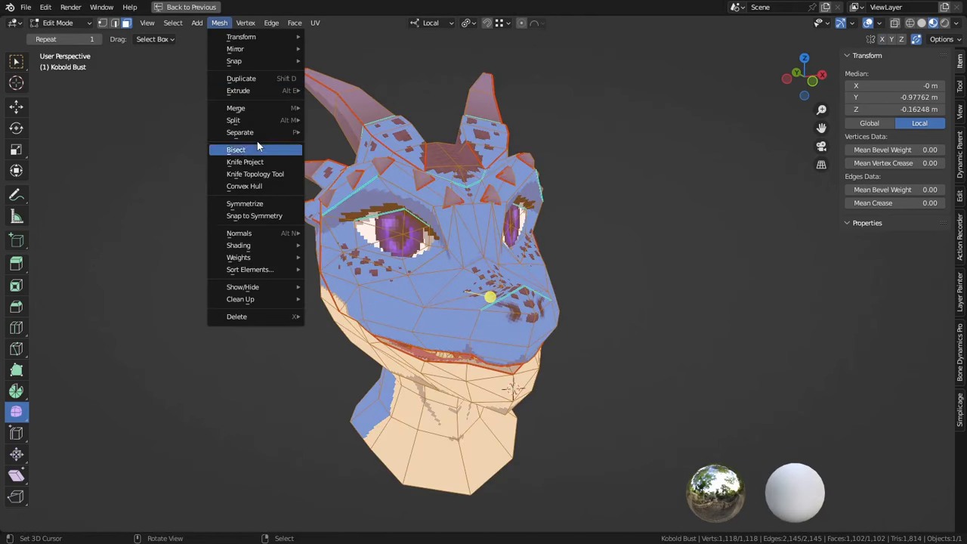
key("m")
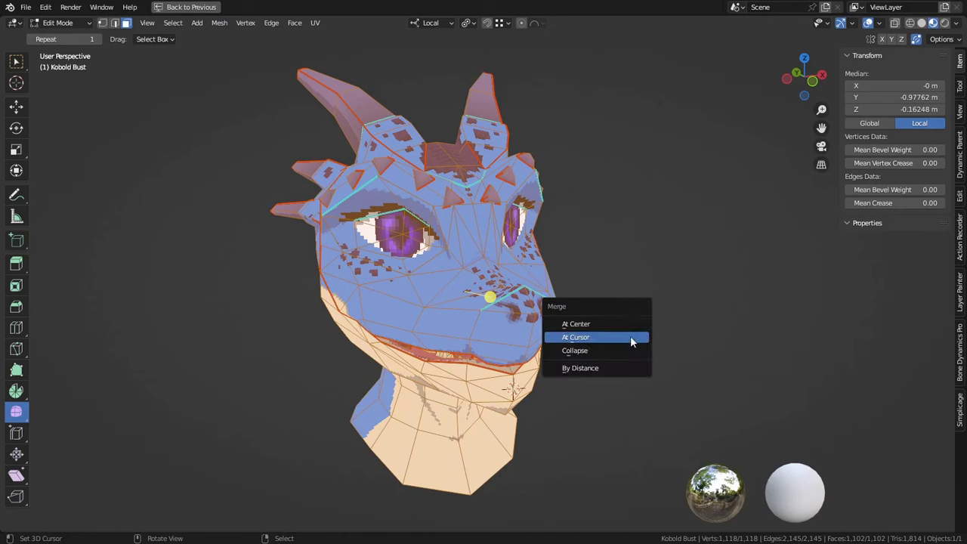
left_click(619, 364)
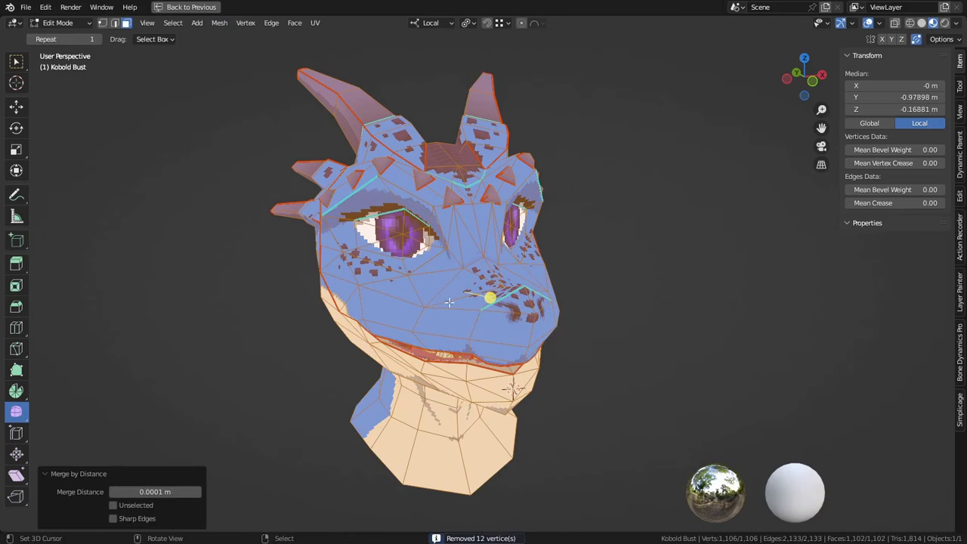
left_click(685, 277)
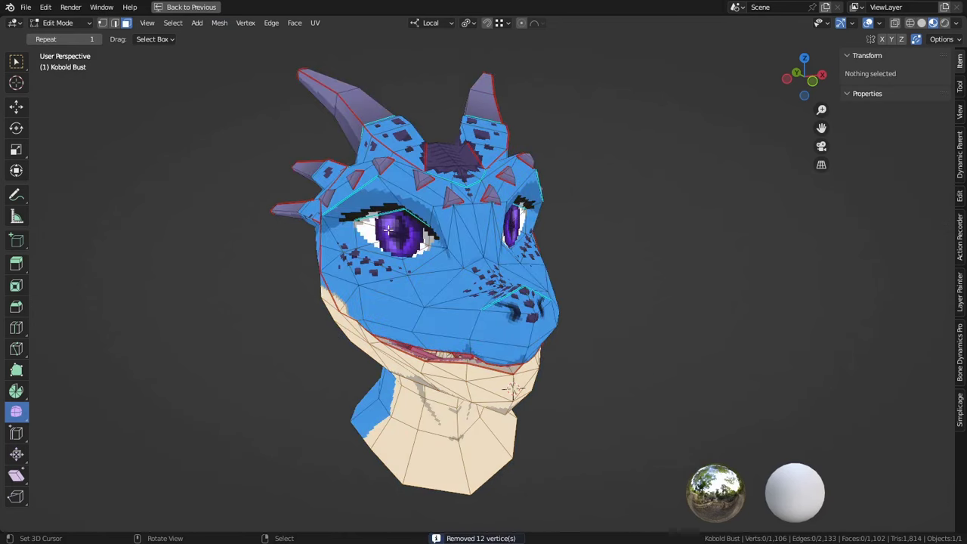
- Circle-select the faces around the mirrored eye on the -X side and try moving them
middle_click_drag(389, 230, 374, 211)
key("c")
mouse_move(377, 213)
left_mouse_down()
mouse_move(405, 217)
mouse_move(402, 209)
left_mouse_up()
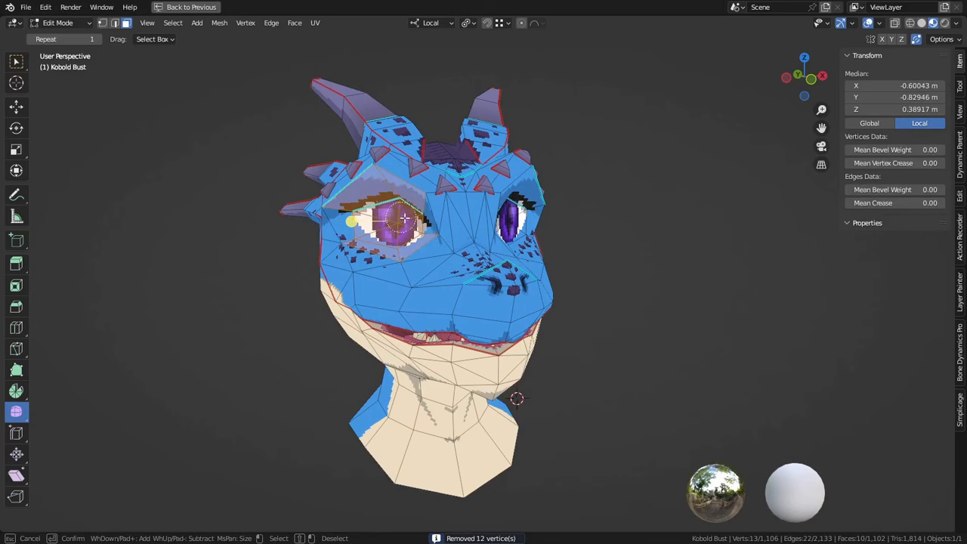
key("Escape")
key("g")
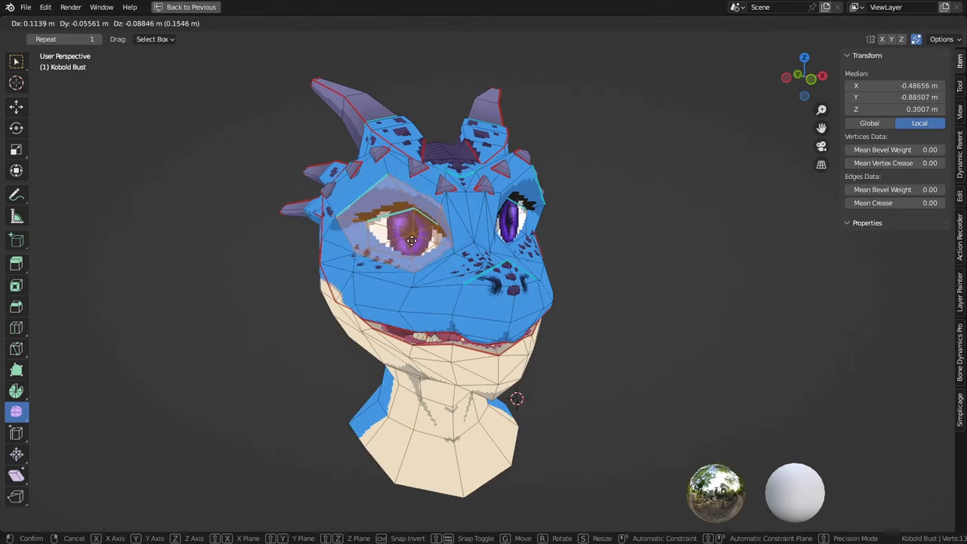
right_click(443, 239)
- Restore the multi-editor Shading layout and select the whole Kobold Bust mesh
middle_click_drag(567, 272, 525, 269)
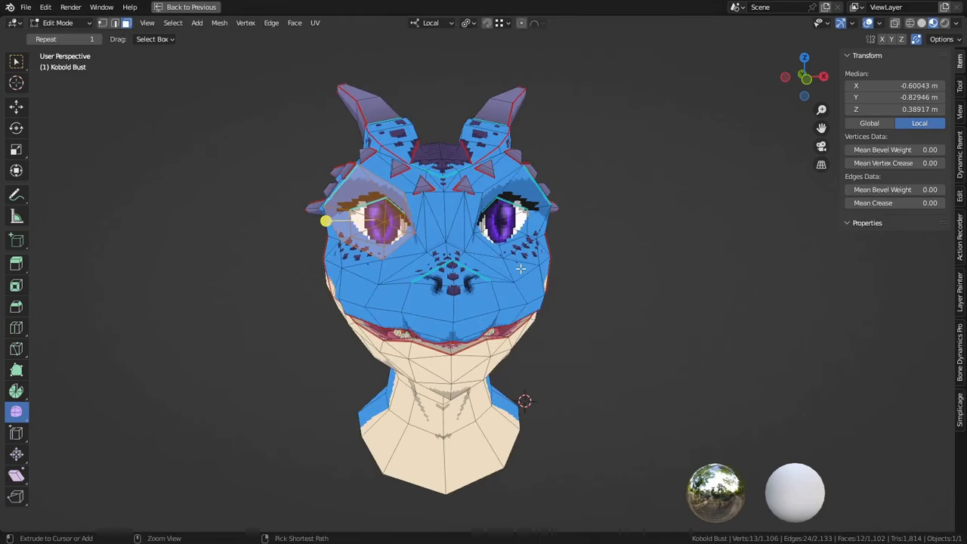
key("ctrl+space")
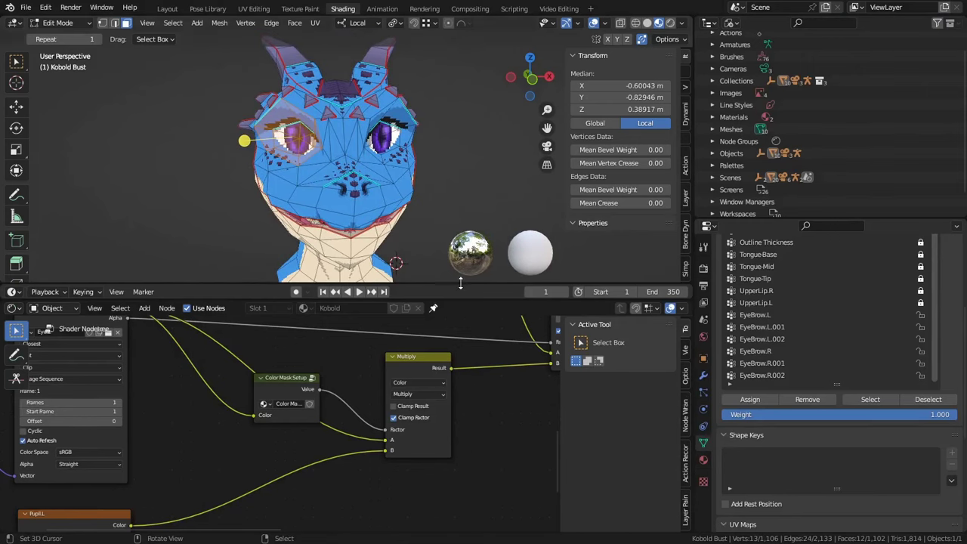
left_click_drag(461, 284, 462, 310)
key("alt+a")
middle_click_drag(456, 227, 441, 228)
- Collapse the Shape Keys and Vertex Groups sections of the mesh data properties above the UV Maps list
left_click(767, 459)
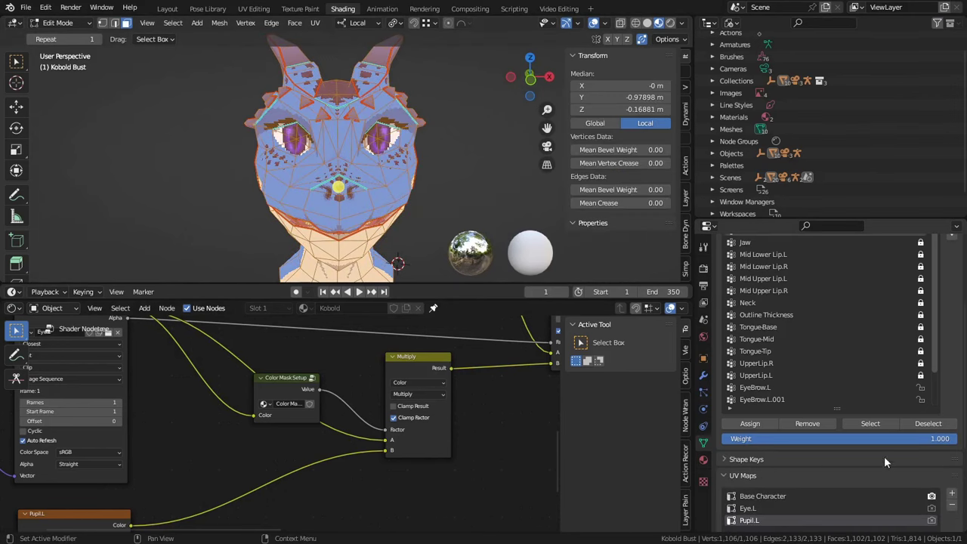
scroll(884, 457, "up", 8)
left_click(801, 286)
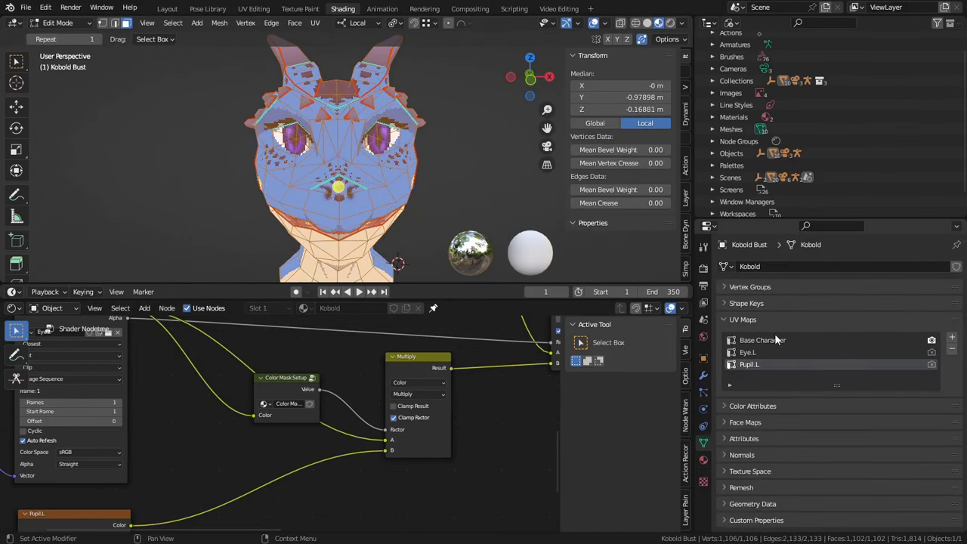
- Add one new UV map based on Eye.L and another based on Pupil.L, and enlarge the UV Maps list
left_click(752, 353)
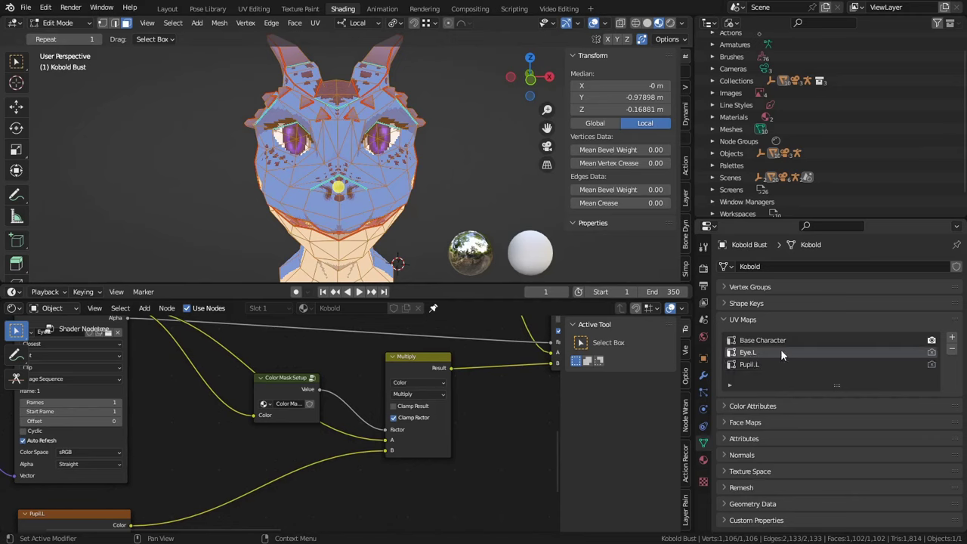
left_click(953, 340)
left_click(832, 365)
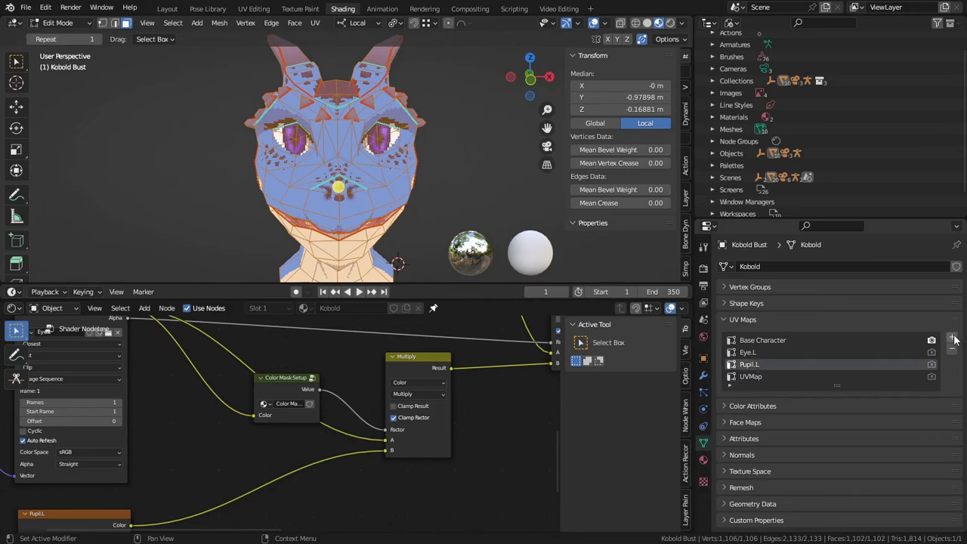
left_click(952, 339)
left_click_drag(847, 386, 848, 410)
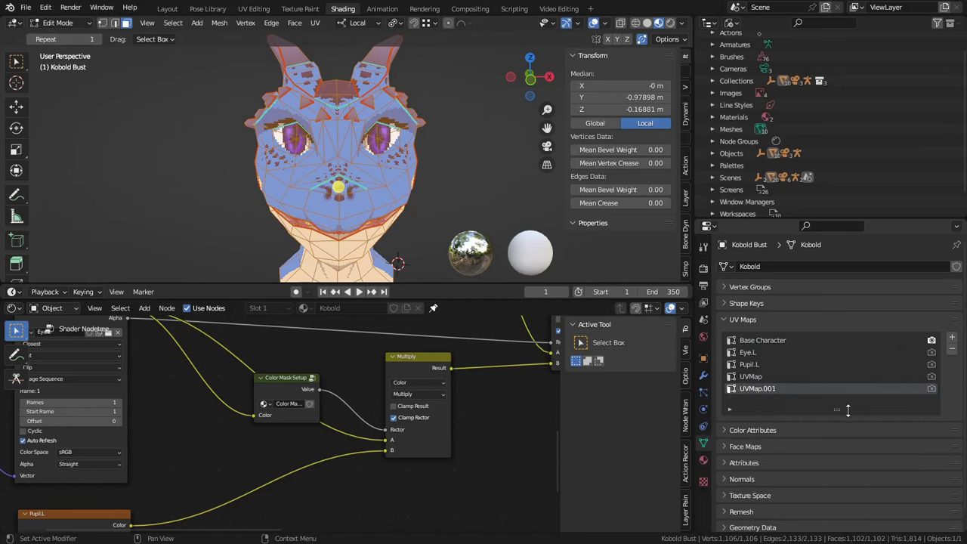
- Rename the two new UV maps Eye.R and Pupil.R
double_click(760, 378)
type("Eye.R")
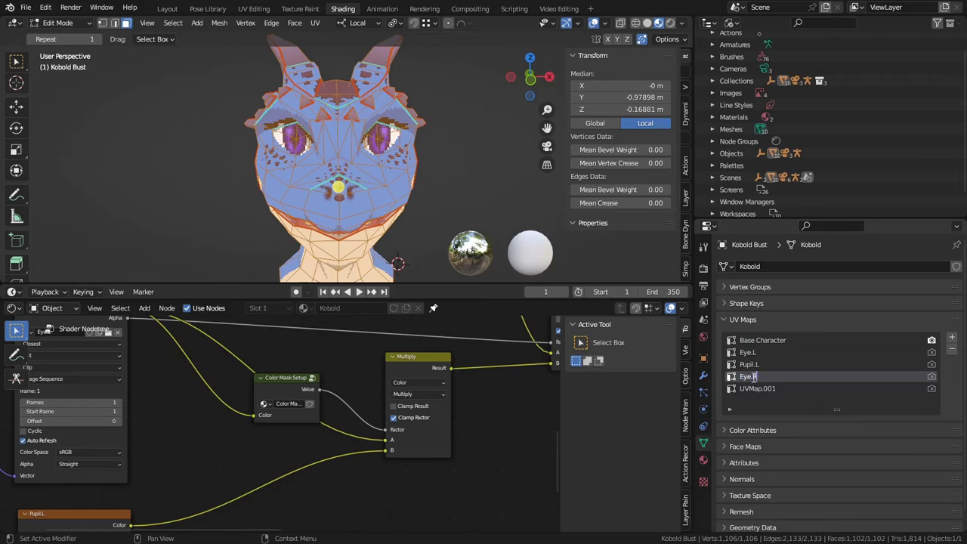
key("Tab")
type("Pupil.R")
key("Return")
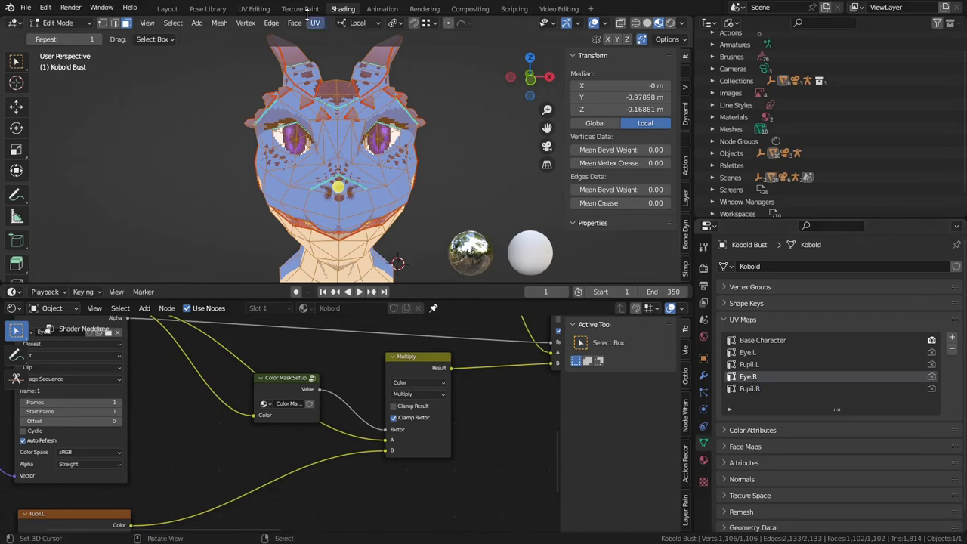
- In the UV Editing workspace, collapse the mirrored eye's UVs in the Eye.L map to a single point and move them off the texture
left_click(197, 117)
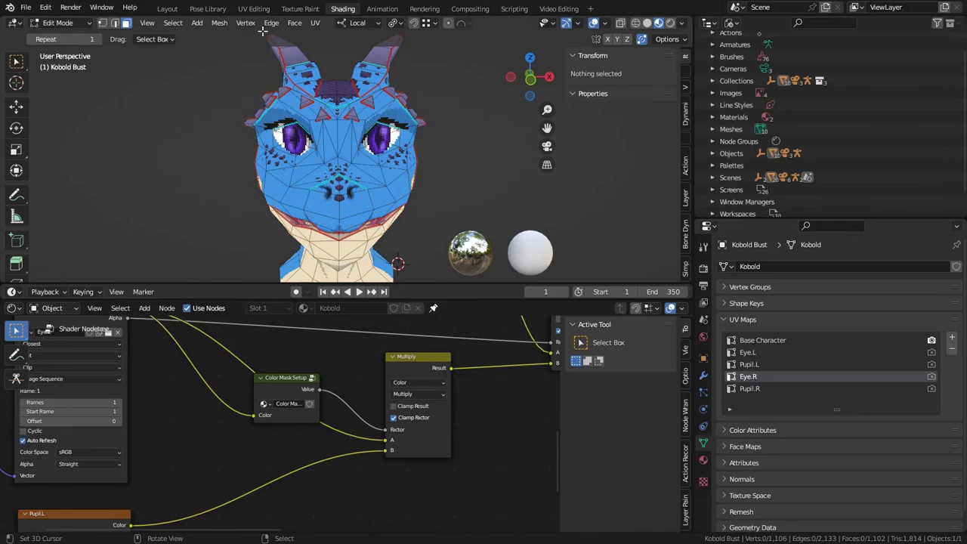
left_click(257, 10)
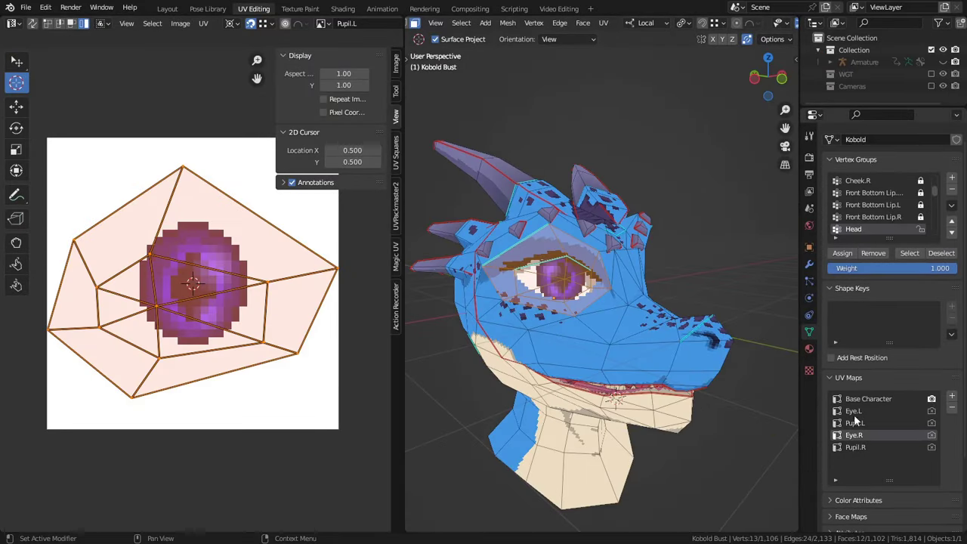
left_click(854, 410)
key("s")
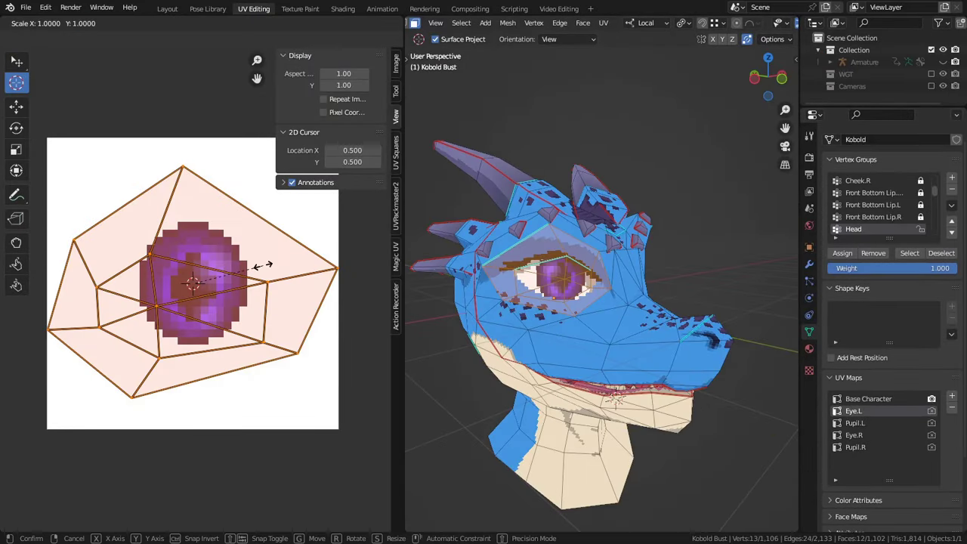
key("0")
key("Return")
key("g")
left_click(292, 317)
- Collapse the mirrored eye's UVs in the Pupil.L map to a single point and move them off the texture
left_click(869, 424)
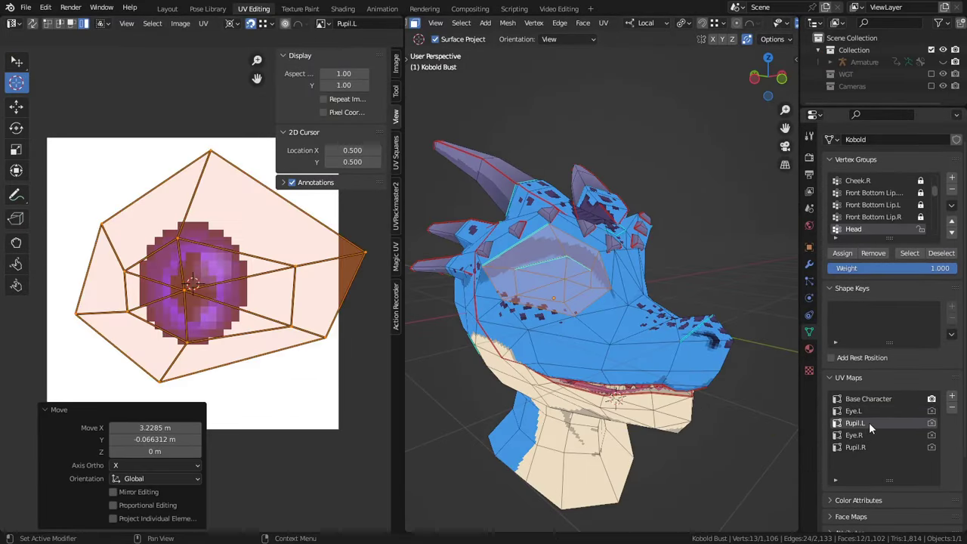
key("s")
key("0")
key("Return")
key("g")
left_click(328, 264)
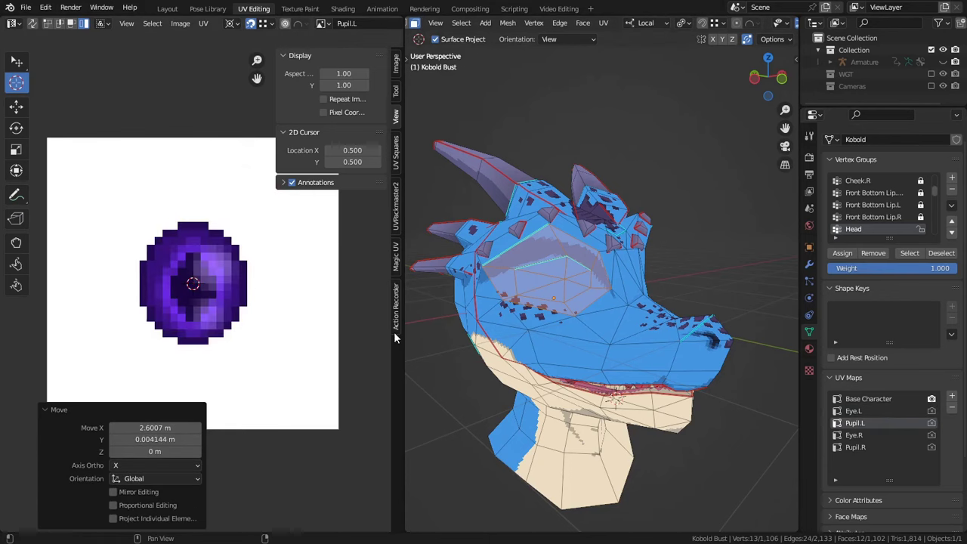
- Clear the selection and circle-select the faces around the original left eye on the other side of the head
middle_click_drag(650, 318, 461, 309)
key("alt+a")
key("c")
left_click_drag(594, 257, 646, 277)
right_click(647, 277)
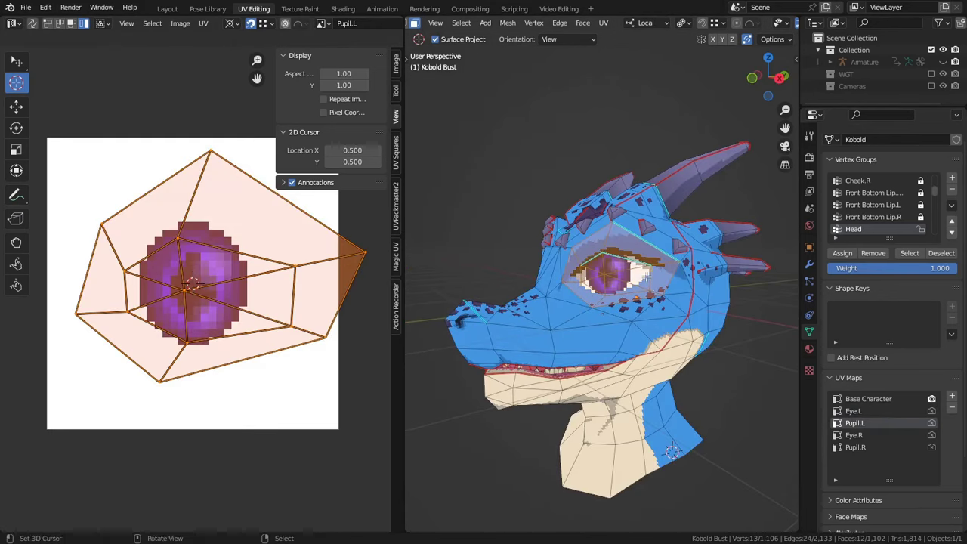
- Collapse the original left eye's Eye.R UVs to a point off the texture, and make Pupil.R the active UV map
left_click(855, 436)
key("s")
key("0")
key("Return")
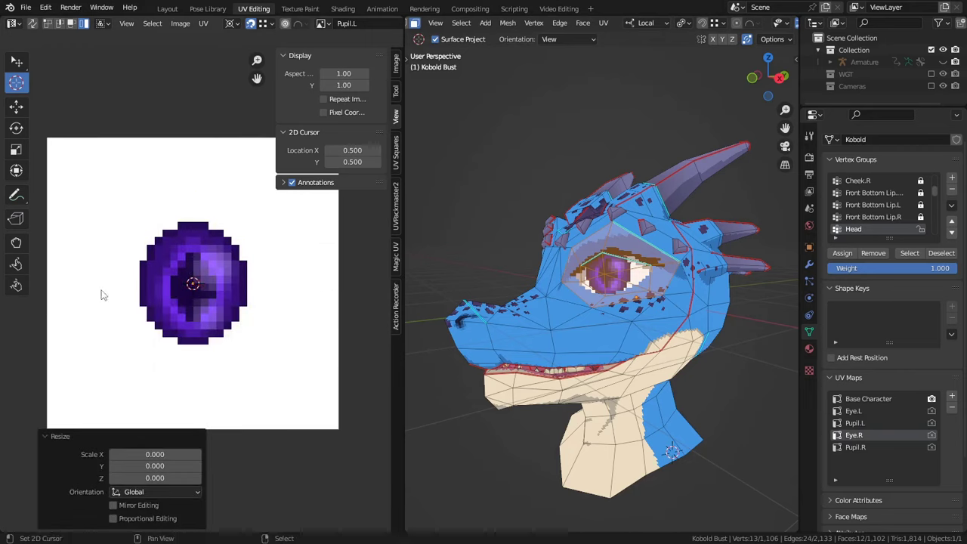
key("s")
left_click(388, 254)
left_click(856, 447)
key("s")
key("0")
key("Return")
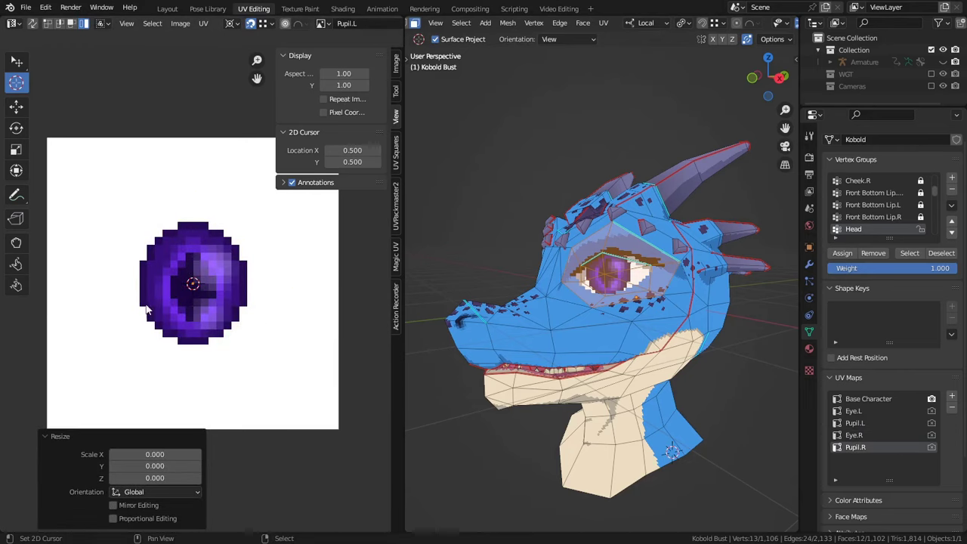
key("g")
left_click(330, 340)
key("ctrl+z")
key("ctrl+z")
- Scale the original left eye's Pupil.R UVs to 0 and move the resulting point off the texture
key("s")
key("0")
key("Return")
key("g")
left_click(54, 347)
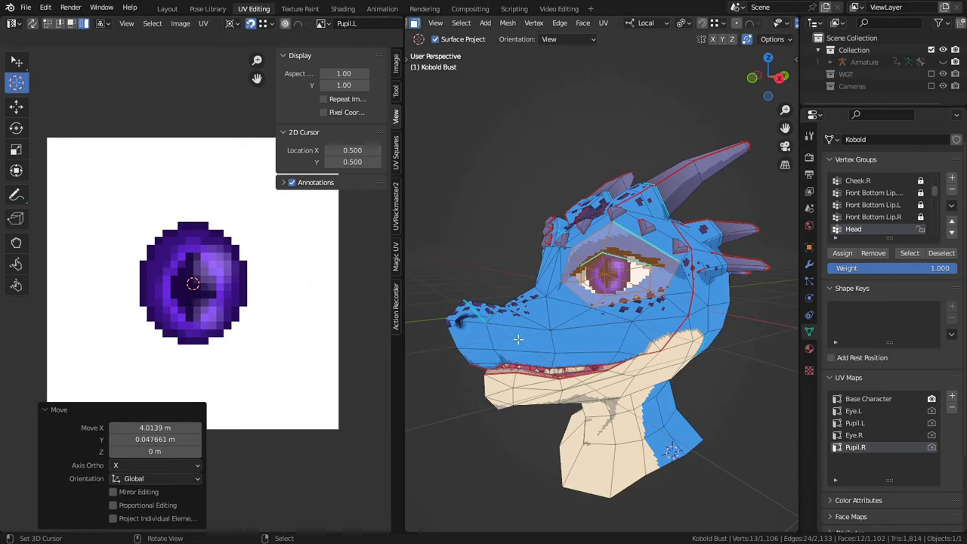
- Circle-select the faces around the mirrored right eye
middle_click_drag(518, 339, 658, 252)
key("c")
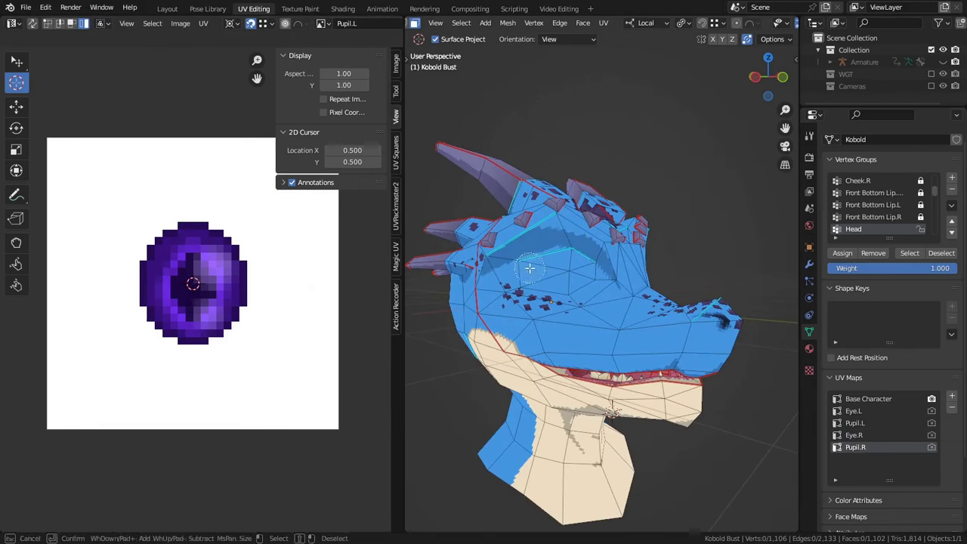
mouse_move(530, 268)
left_mouse_down()
mouse_move(561, 285)
mouse_move(582, 276)
mouse_move(581, 263)
left_mouse_up()
right_click(581, 263)
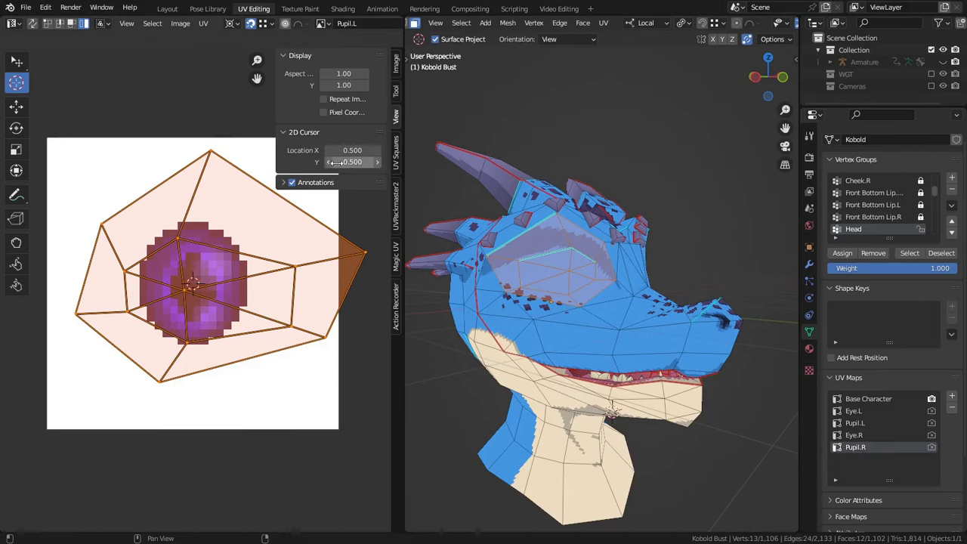
- Mirror the selected Pupil.R UVs about the 2D cursor at X 0.5, using it as pivot and scaling X by -1
left_click(378, 150)
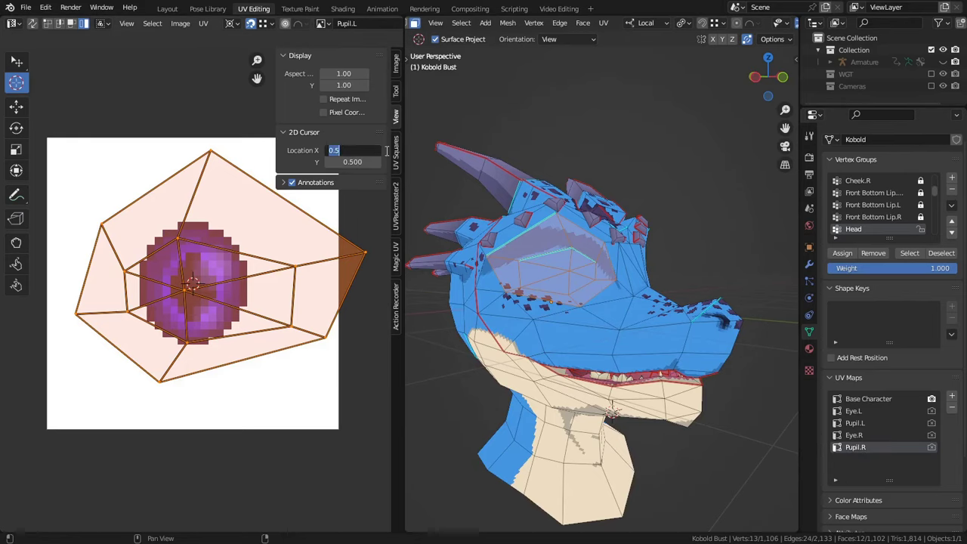
key("Return")
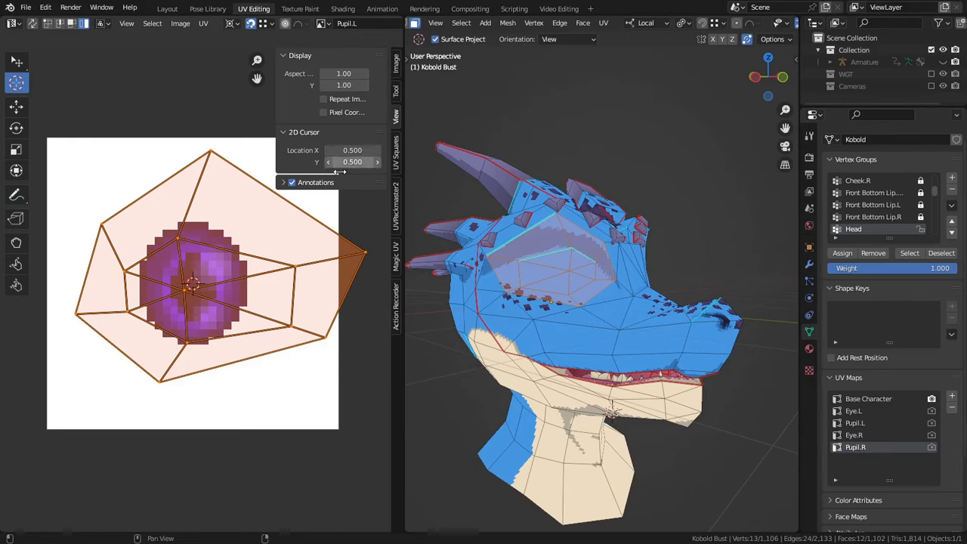
left_click(228, 24)
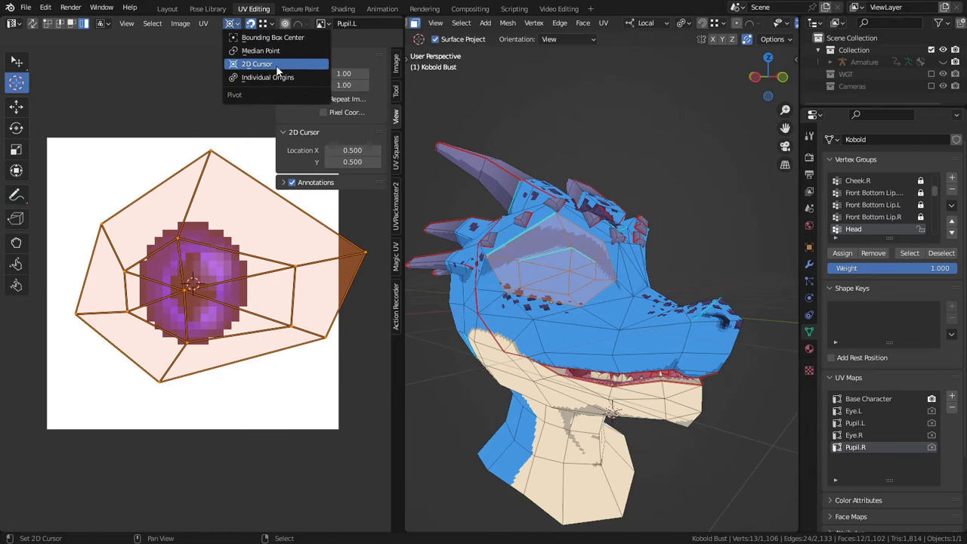
left_click(276, 65)
type("sx")
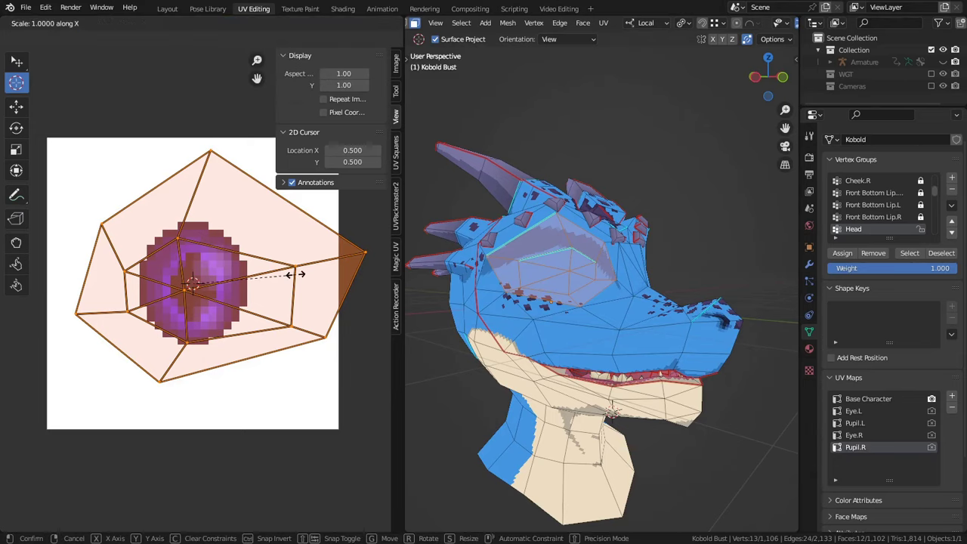
type("-1")
key("Return")
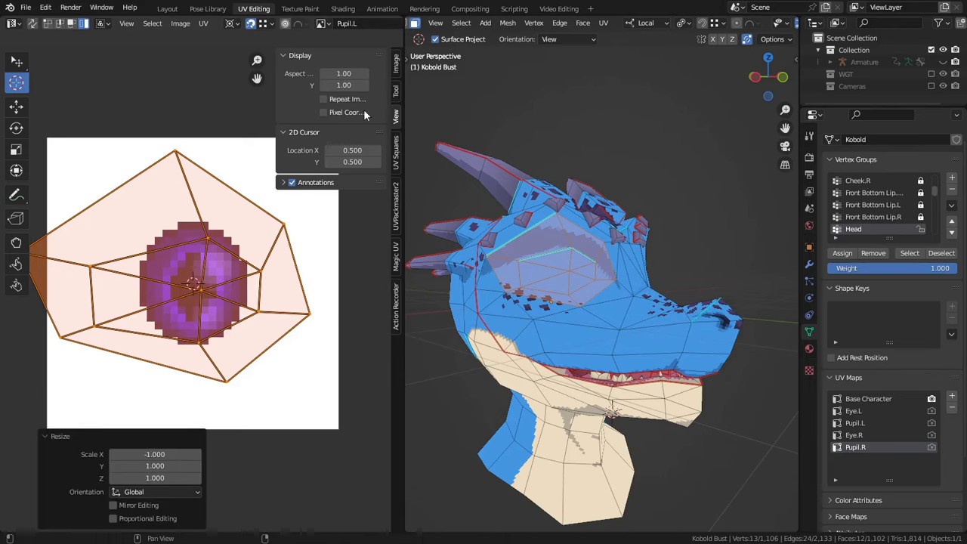
- Duplicate the whole Eye.L and Pupil.L node setup, including its Multiply node, straight down below the original
key("b")
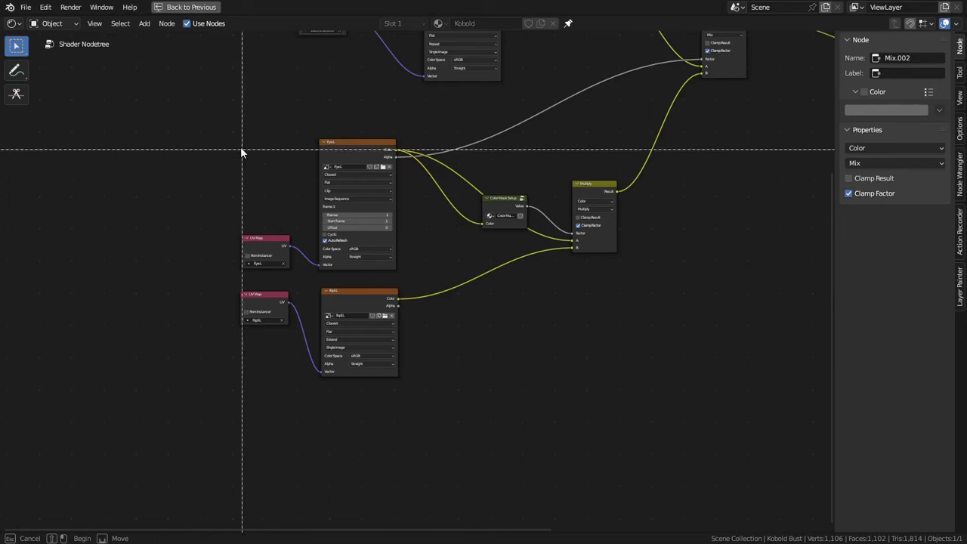
left_click_drag(228, 130, 550, 427)
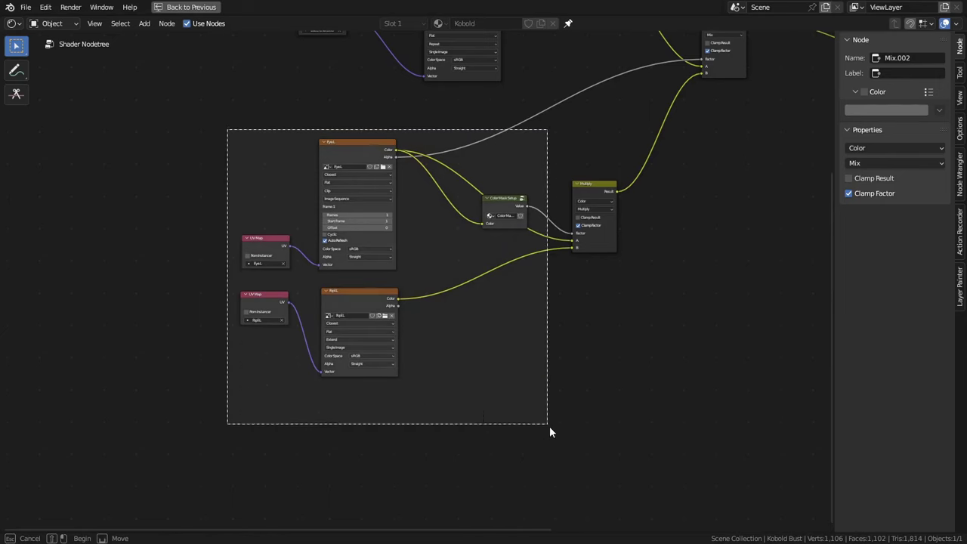
key("shift+d")
key("y")
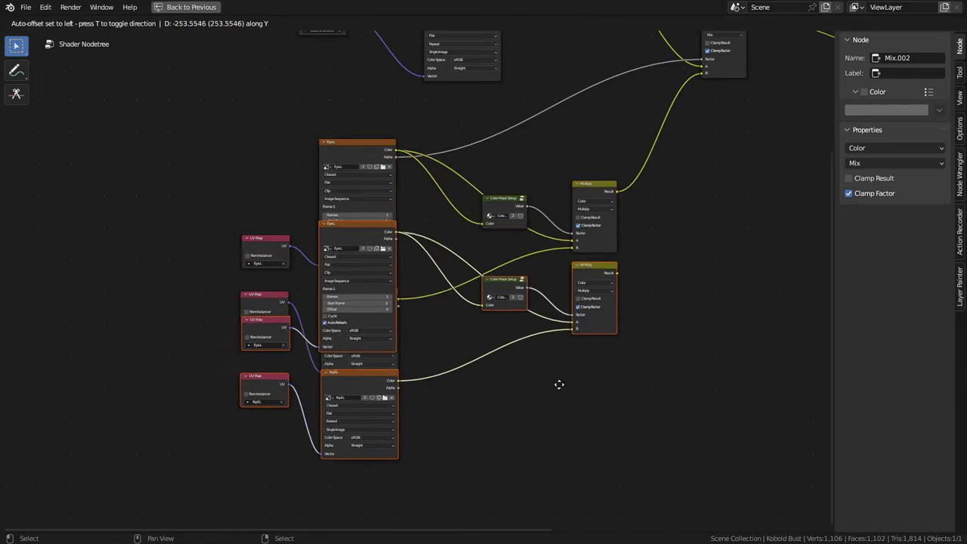
left_click(572, 481)
- Join the original eye nodes into one frame and the duplicated eye nodes into a second frame
left_click_drag(238, 109, 628, 353)
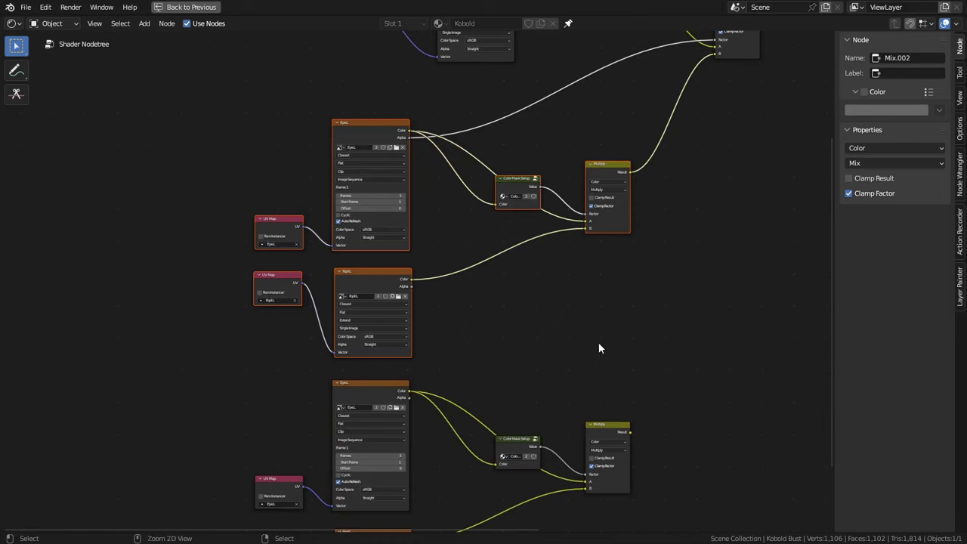
key("ctrl+j")
middle_click_drag(568, 331, 564, 173)
key("b")
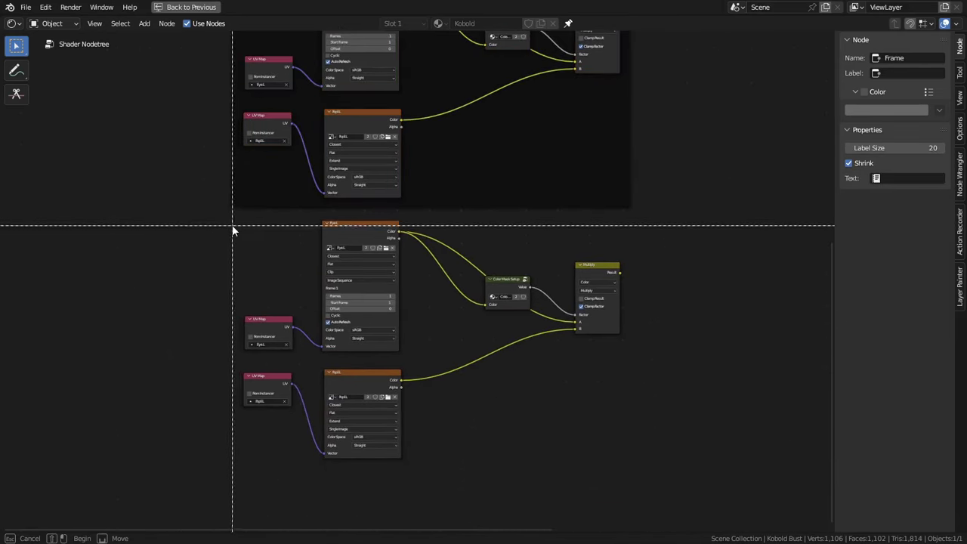
left_click_drag(233, 224, 609, 469)
left_click_drag(609, 468, 609, 469)
key("ctrl+j")
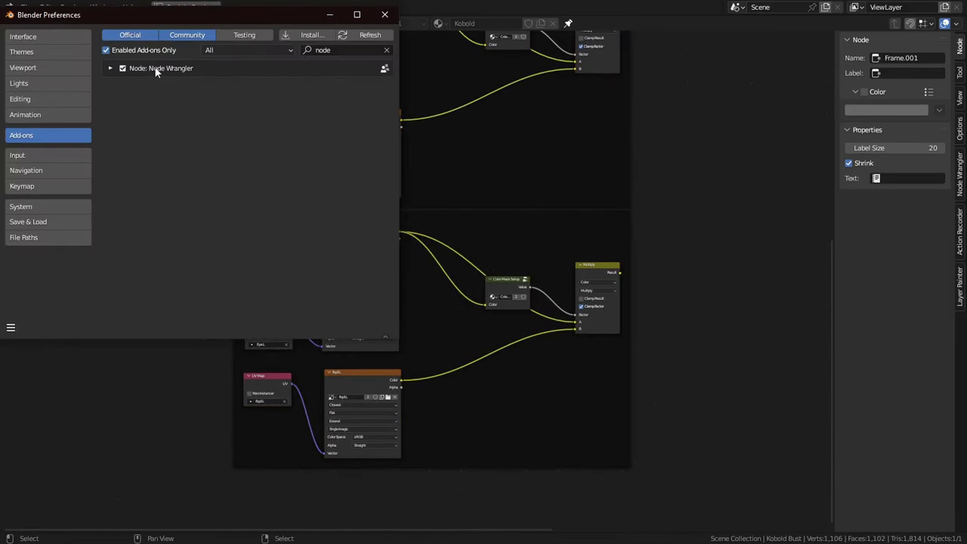
- Expand the Node Wrangler add-on entry in the preferences, and join the duplicated eye nodes into a frame again
left_click(110, 67)
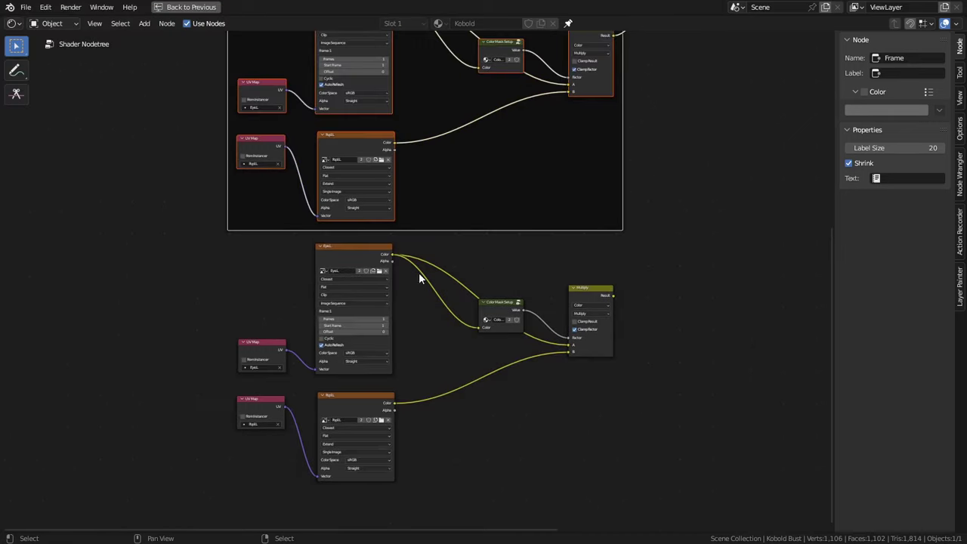
left_click_drag(234, 256, 612, 505)
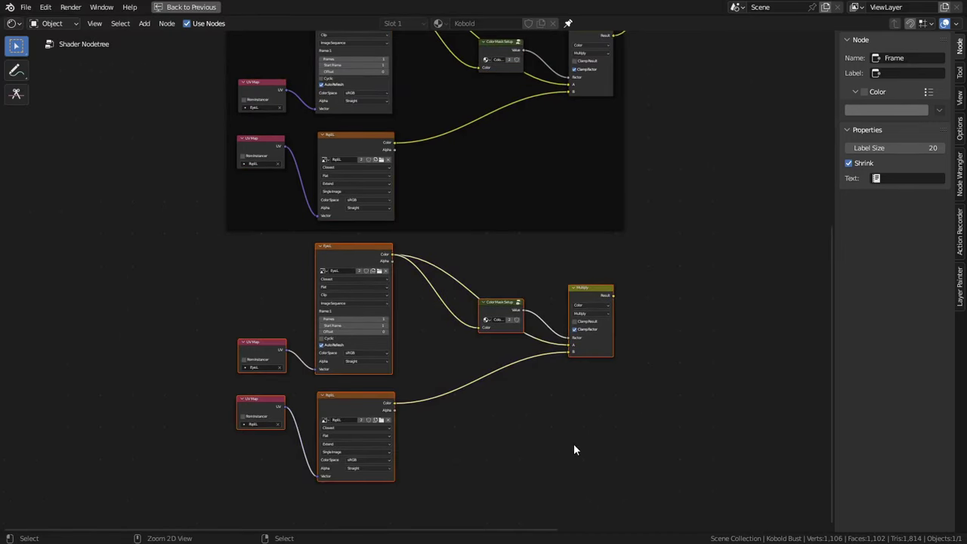
key("ctrl+j")
- Give the duplicated nodes' frame a dark red custom color and label it Eye.R
middle_click_drag(517, 321, 512, 431)
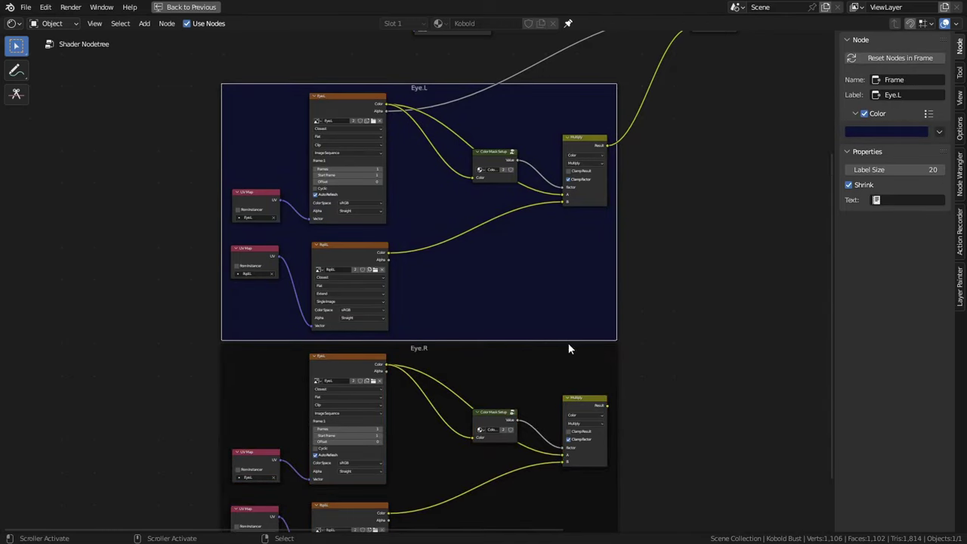
left_click(568, 349)
left_click(865, 115)
key("ctrl+v")
left_click(877, 132)
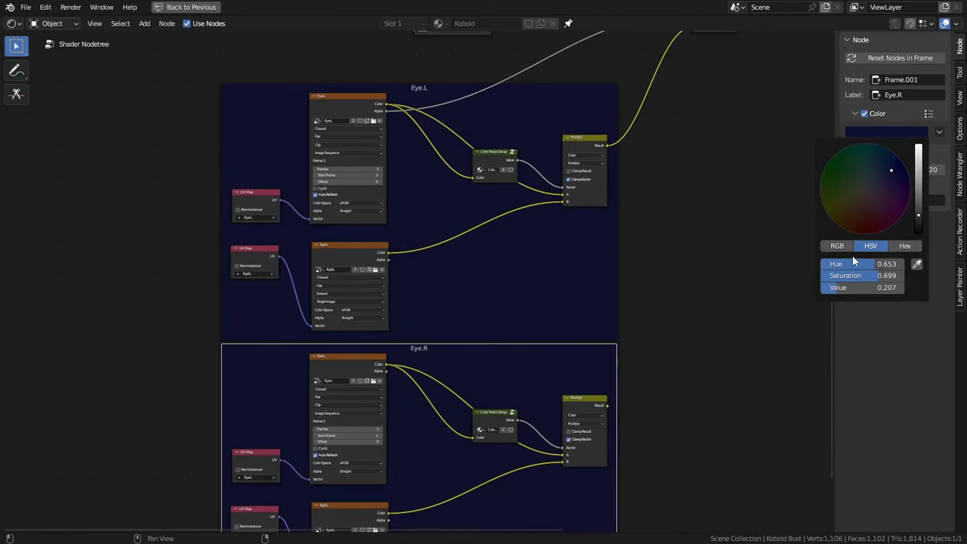
left_click_drag(854, 261, 820, 263)
left_click(926, 74)
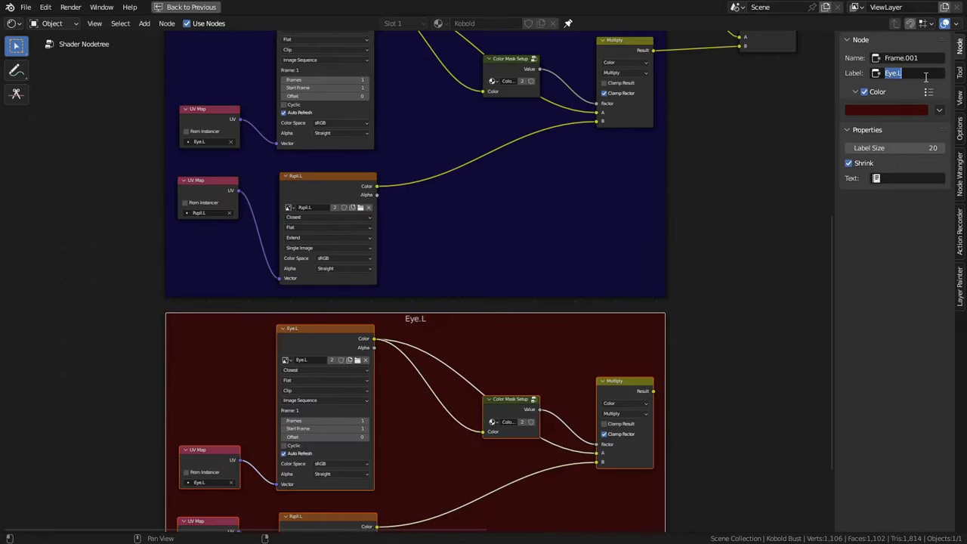
key("Return")
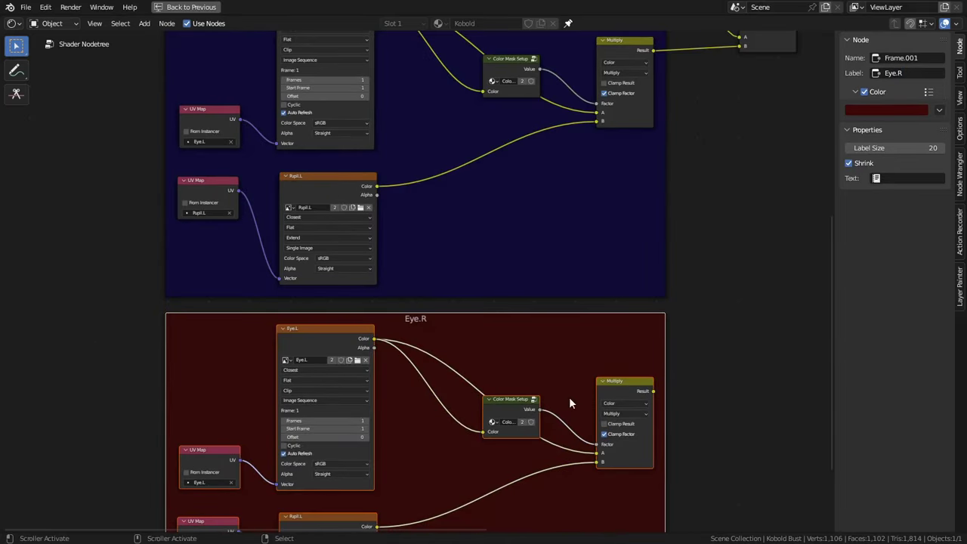
- Set the two UV Map nodes in the red frame to the Eye.R and Pupil.R maps
middle_click_drag(570, 373, 608, 249)
scroll(421, 360, "up", 3)
scroll(421, 360, "up", 1)
middle_click_drag(404, 364, 469, 319)
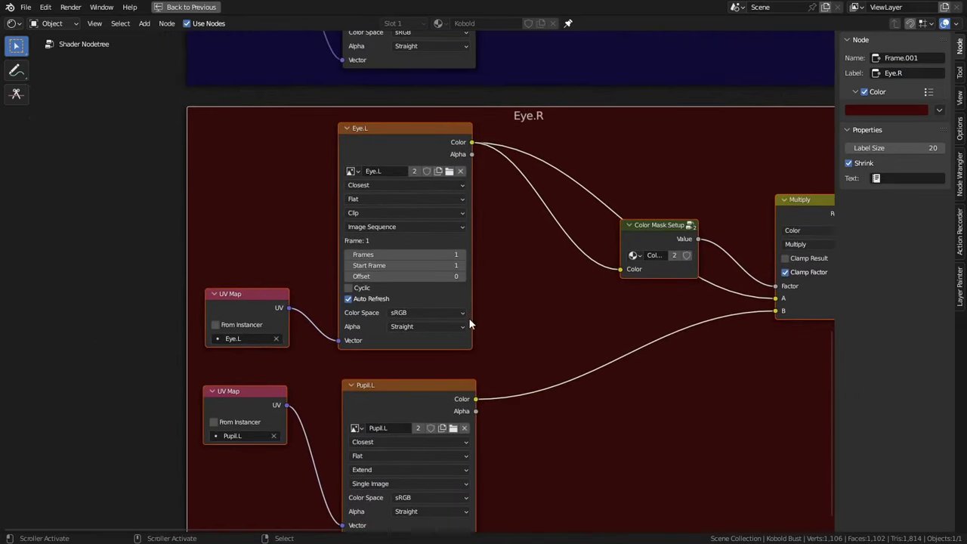
left_click(241, 338)
left_click(238, 390)
left_click(240, 437)
left_click(240, 365)
- Make single-user copies of the Eye.L and Pupil.L images used by the red frame's texture nodes
left_click(415, 171)
left_click(418, 429)
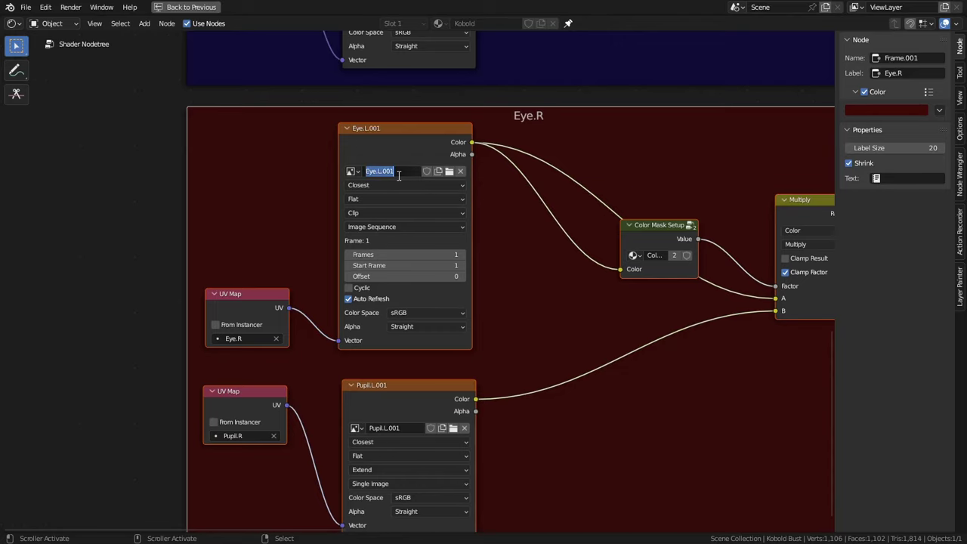
- Annotate the two example Image Sequence nodes as sharing one image, and make the second node's image single-user
mouse_move(662, 199)
left_mouse_down()
mouse_move(675, 220)
mouse_move(673, 208)
left_mouse_up()
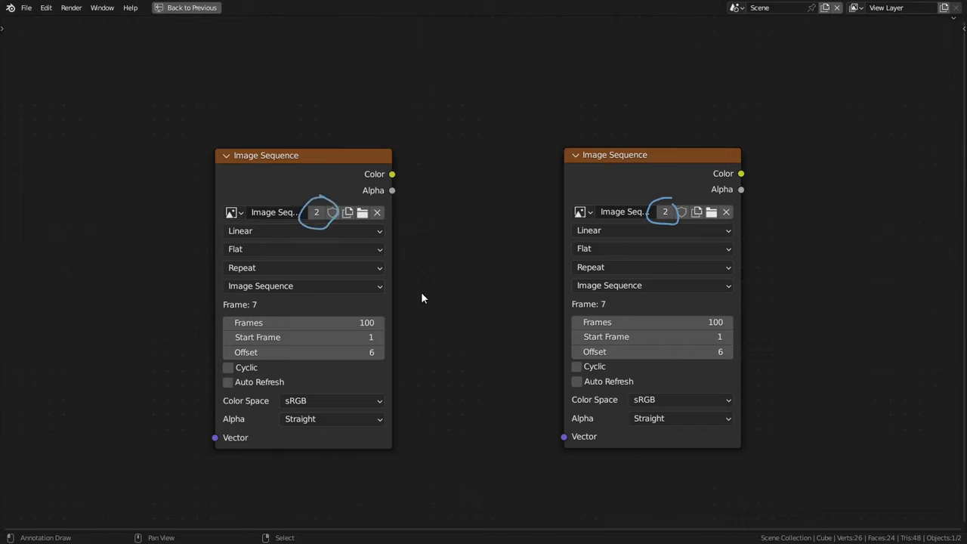
left_click_drag(419, 297, 506, 295)
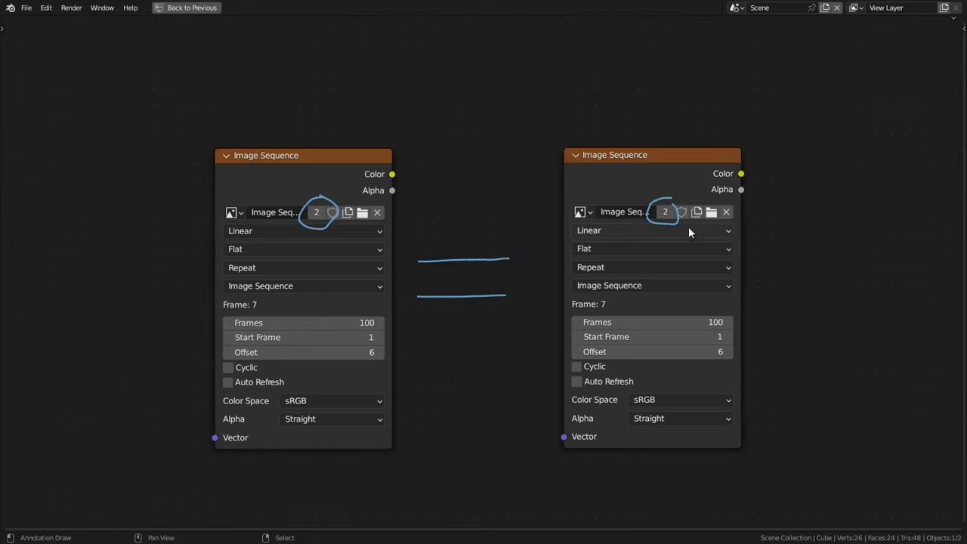
left_click(667, 212)
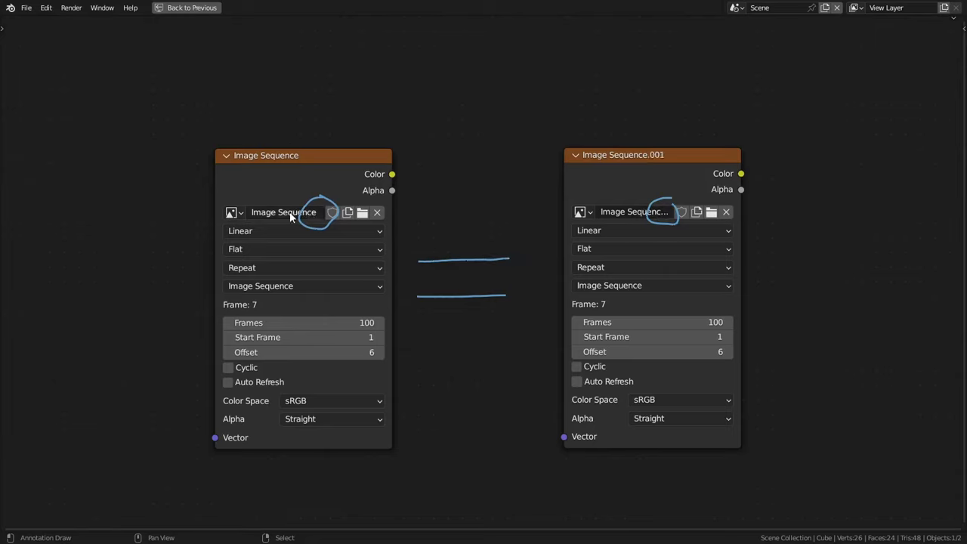
left_click_drag(434, 217, 496, 363)
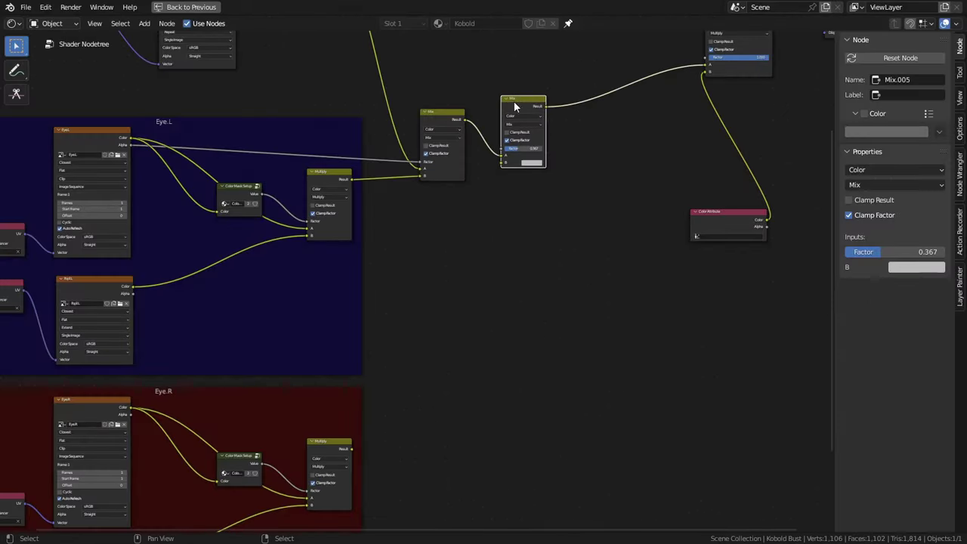
- Connect the Eye.R frame's Multiply result to input B of the second Mix node and the Eye.R alpha to its Factor
left_click_drag(509, 108, 512, 161)
middle_click_drag(451, 332, 447, 313, "shift")
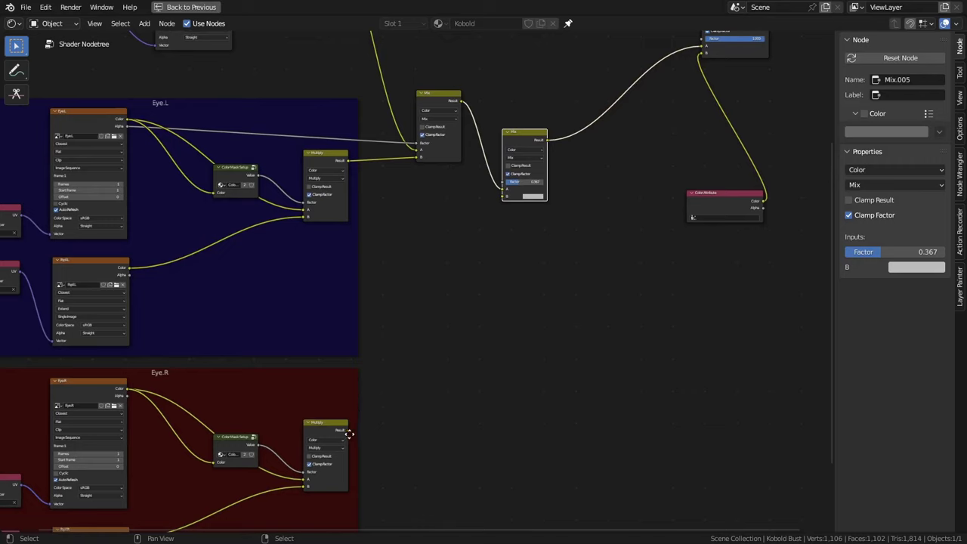
left_click_drag(348, 431, 505, 197)
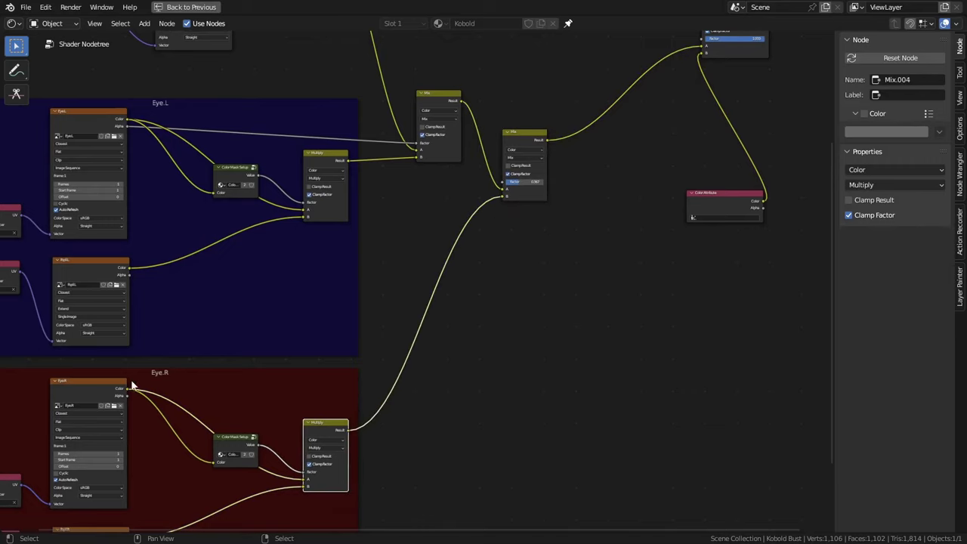
left_click_drag(127, 395, 504, 182)
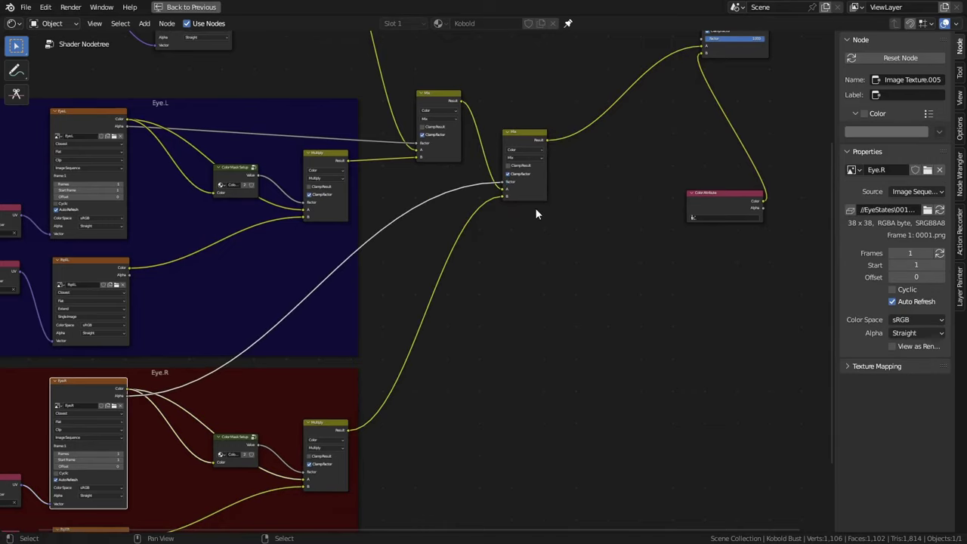
key("ctrl+space")
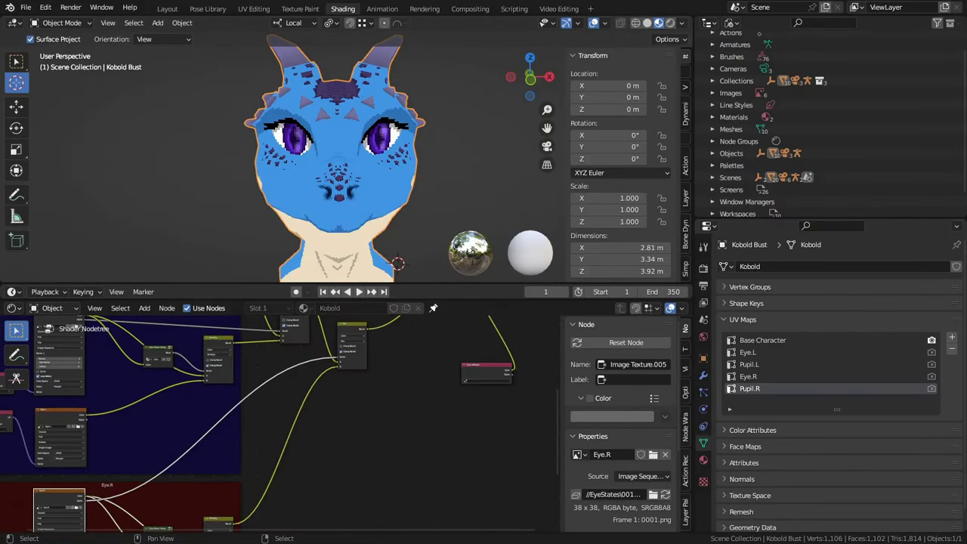
key("ctrl+space")
mouse_move(510, 326)
middle_mouse_down()
mouse_move(470, 298)
mouse_move(585, 319)
mouse_move(457, 319)
mouse_move(509, 320)
mouse_move(352, 270)
middle_mouse_up()
left_click(188, 7)
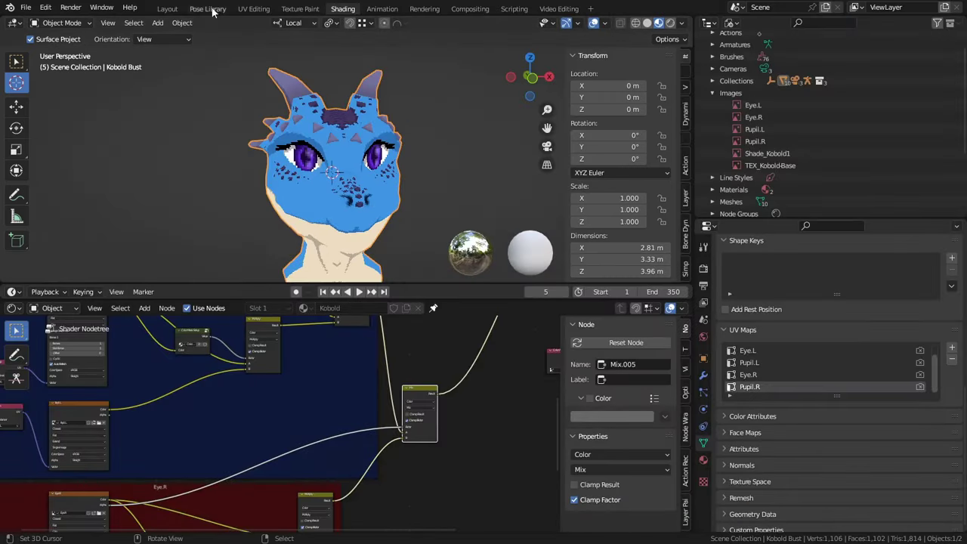
- Switch to the Layout workspace and put the armature into Edit Mode in right orthographic view
left_click(167, 8)
left_click(791, 378)
middle_click_drag(432, 333, 475, 323)
key("space")
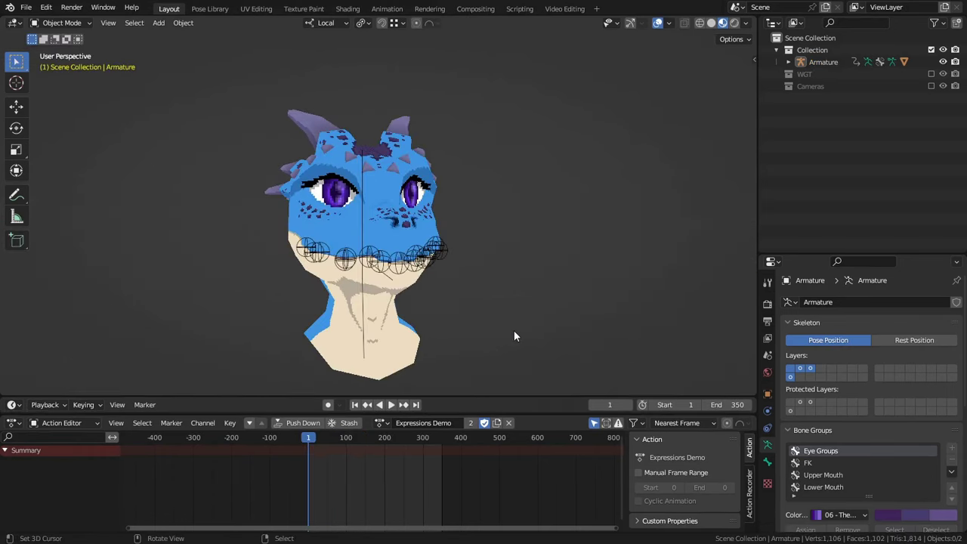
middle_click_drag(514, 336, 344, 345)
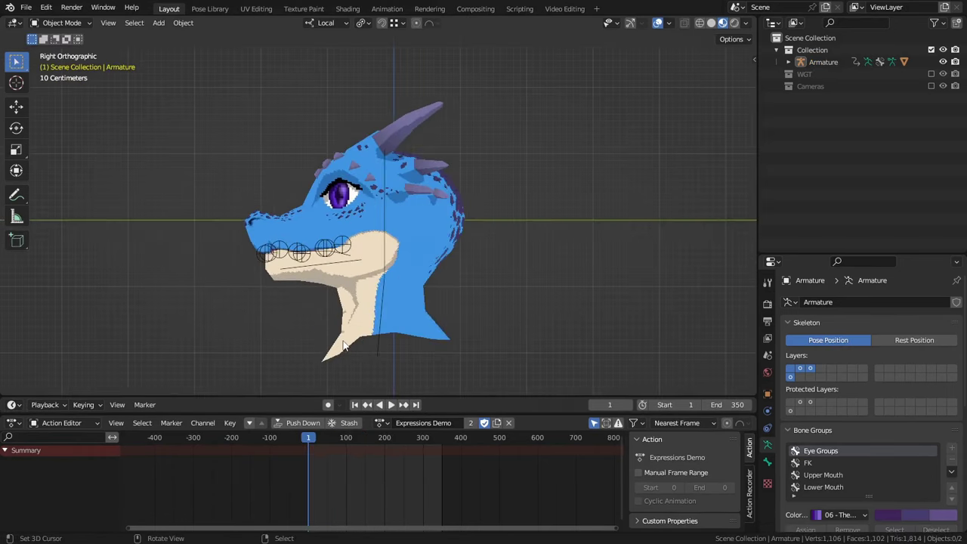
left_click(345, 254)
key("Tab")
middle_click_drag(339, 289, 370, 306, "shift")
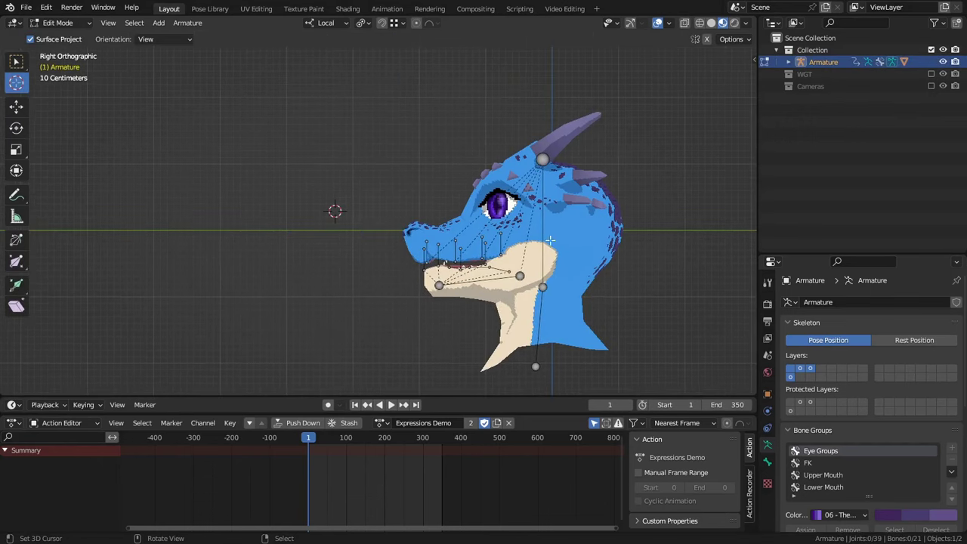
- Add a bone at the world origin and move it about 3.94 m along negative Y, in front of the snout
key("shift+s")
left_click(522, 255)
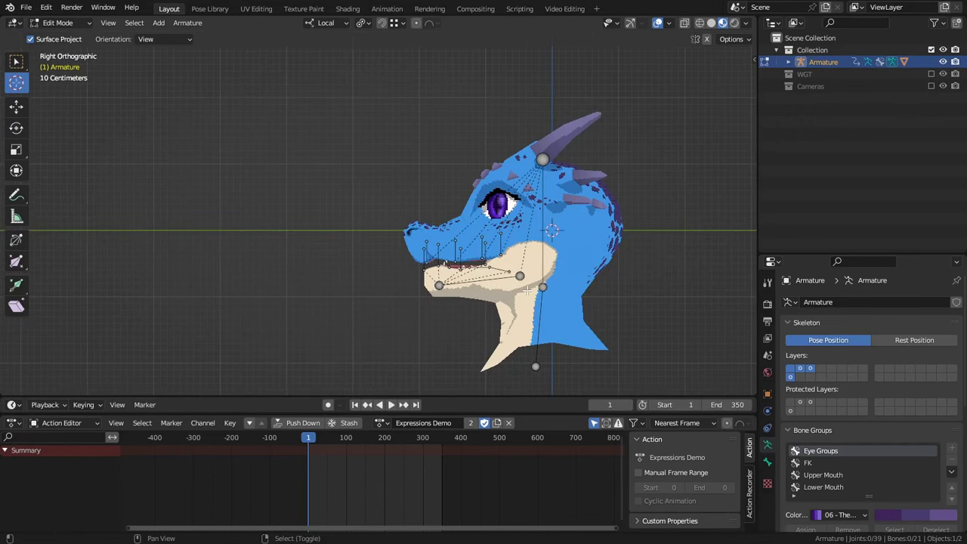
key("shift+a")
left_click(551, 219)
key("g")
key("y")
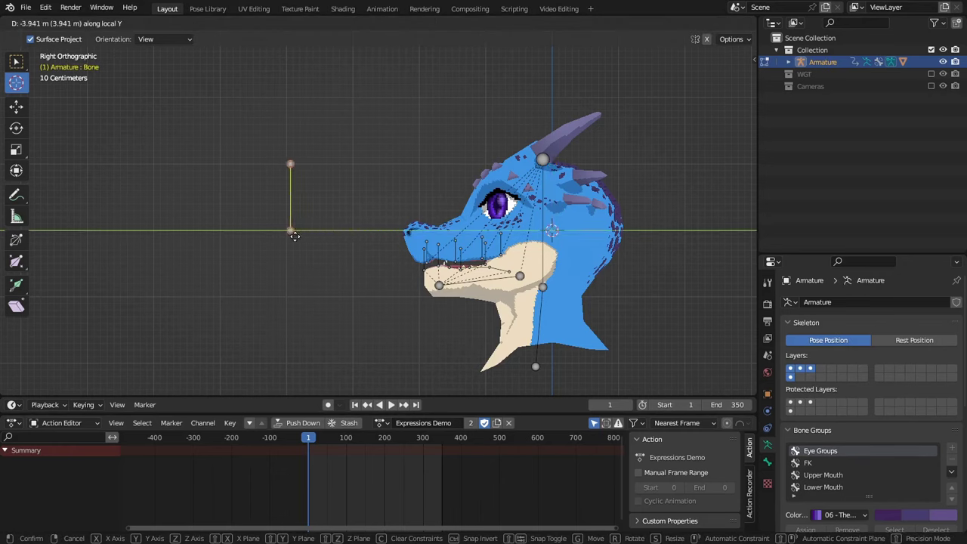
left_click(294, 236)
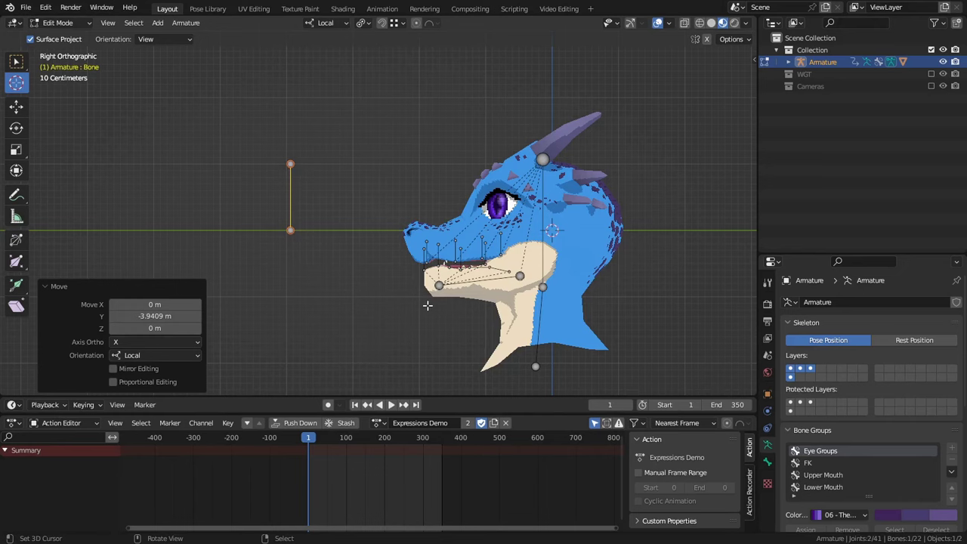
- Name the new bone UVPupil-Base and set its parent to the Head bone
key("F2")
type("UVPupil")
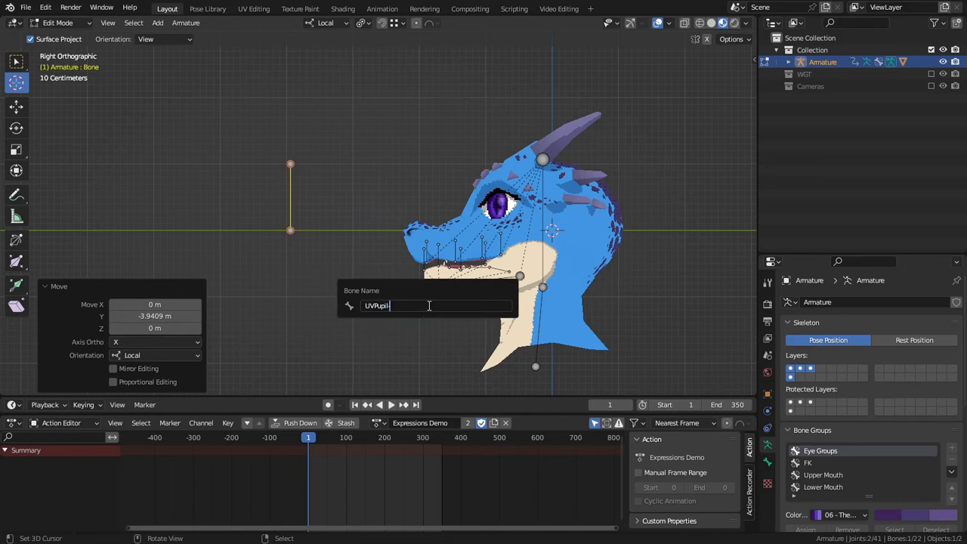
type("-Base")
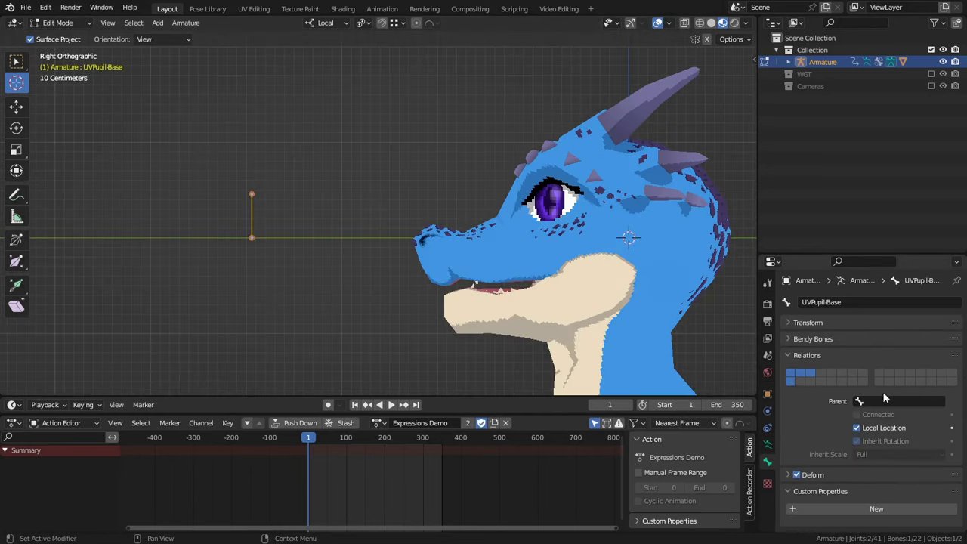
left_click(886, 400)
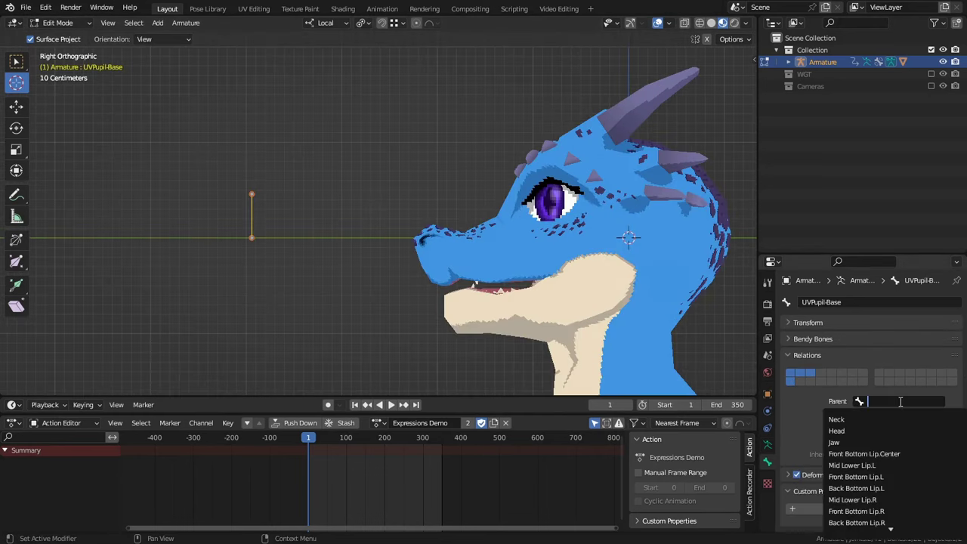
left_click(856, 429)
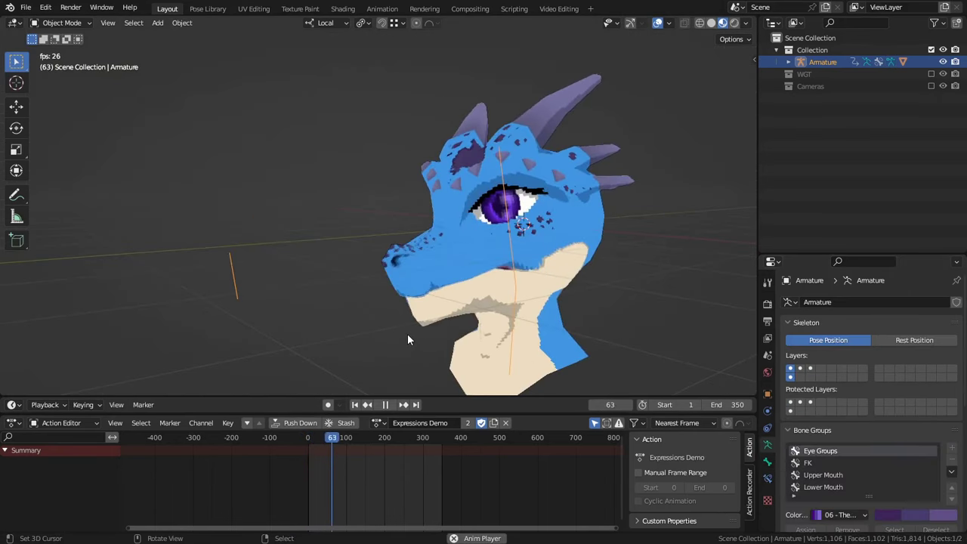
- Stop the animation at frame 1 and show only the first armature layer
key("space")
key("Home")
left_click_drag(172, 460, 168, 454)
key("KP_3")
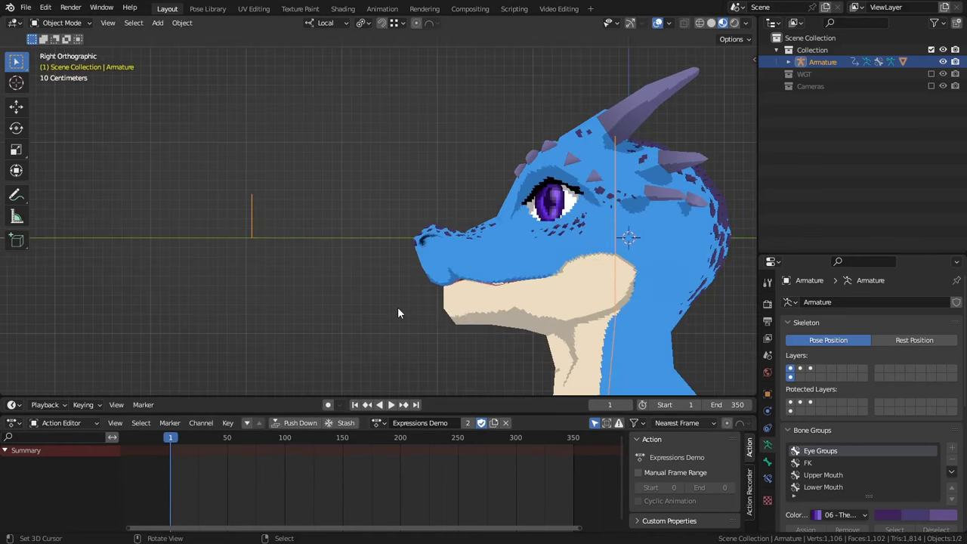
left_click(789, 369)
key("KP_1")
scroll(333, 221, "up", 1)
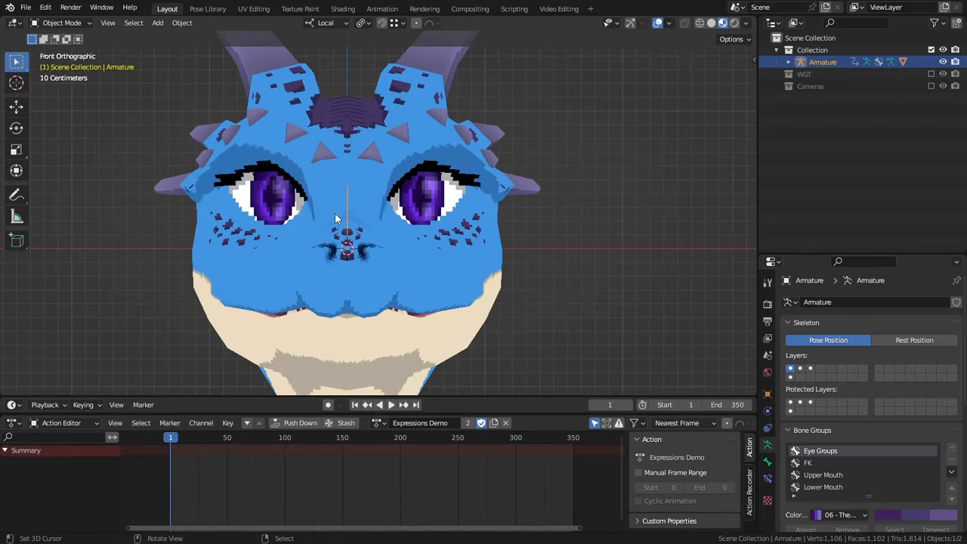
- Duplicate the UVPupil-Base bone in Edit Mode and move the copy about 0.54 m along X, in front of the left eye
key("Tab")
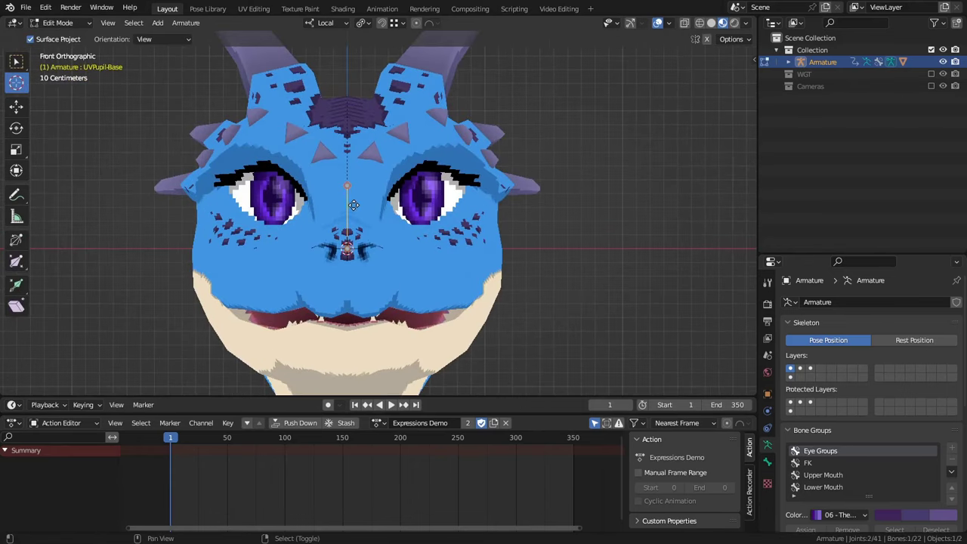
key("shift+d")
key("x")
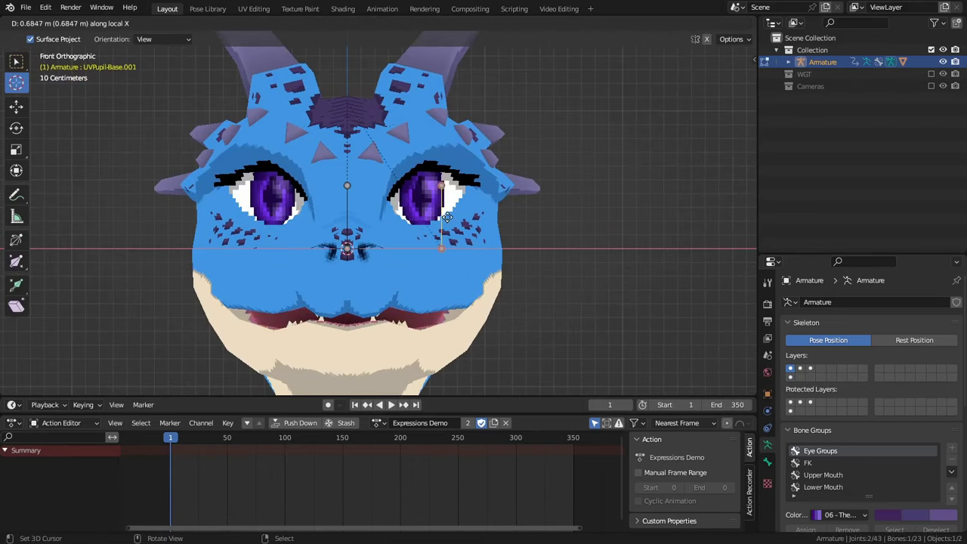
left_click(428, 225)
- Rename the duplicated bone as UVPupil.L
key("F2")
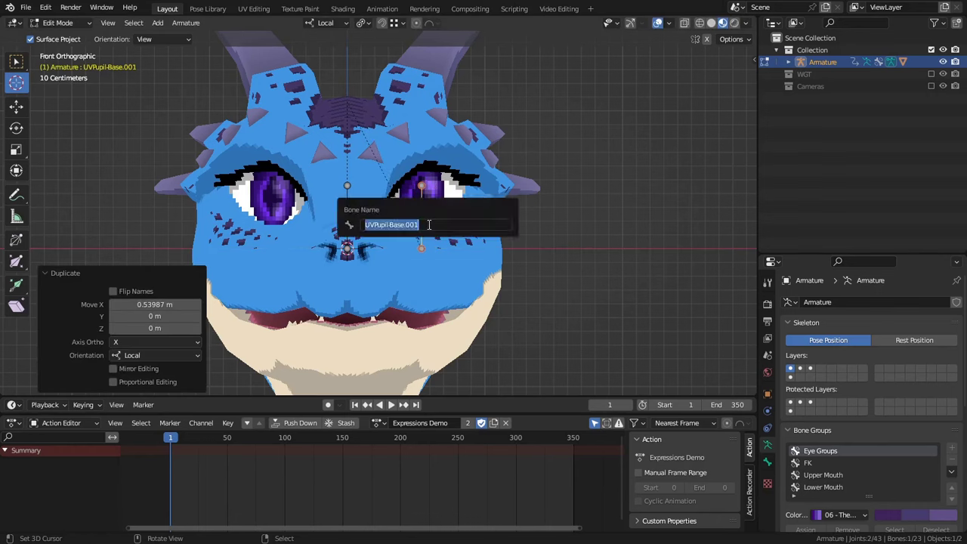
key("Right")
key("ctrl+shift+Left")
key("ctrl+shift+Left")
key("ctrl+shift+Left")
key("ctrl+shift+Left")
type(".L")
key("Return")
- Mirror the UVPupil.L bone to the character's other side with Symmetrize
left_click(186, 23)
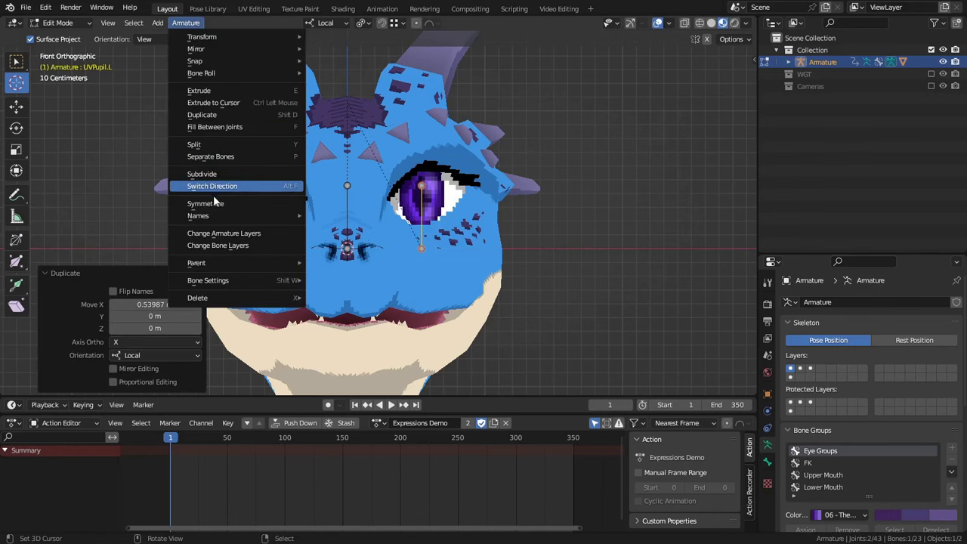
- Symmetrize the UVPupil.L bone to create its counterpart on the opposite side
left_click(217, 205)
- Scale up the duplicate of the central UVPupil-Base bone and rename it UVPupil-Master
key("s")
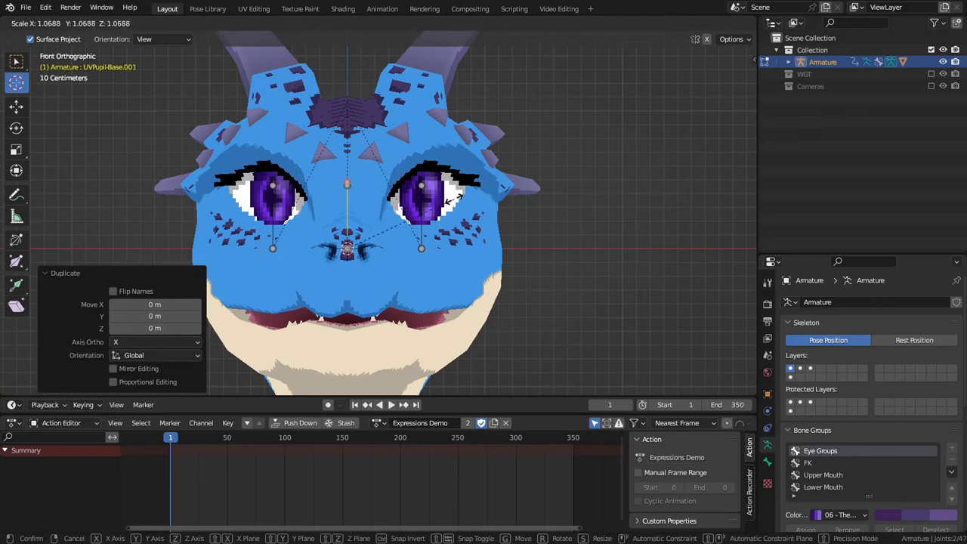
left_click(540, 165)
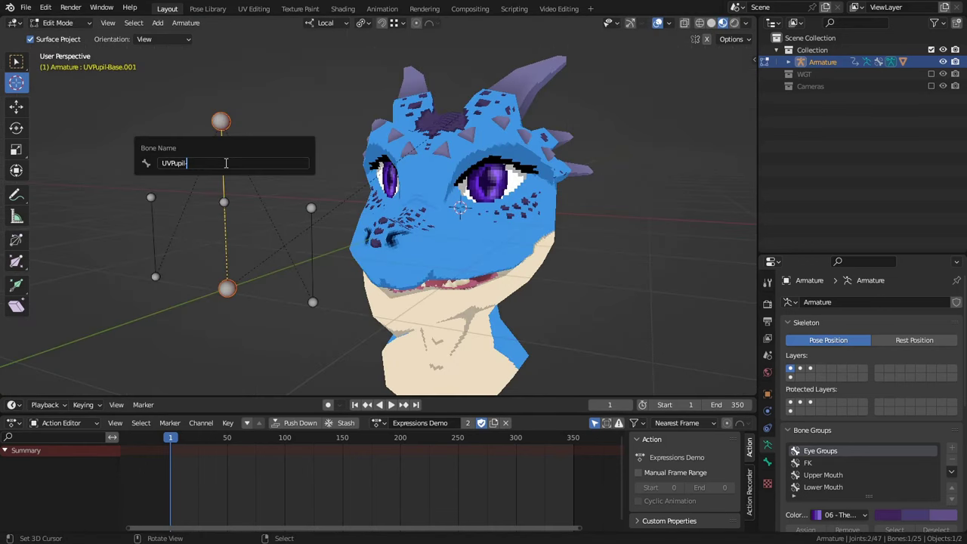
type("Master")
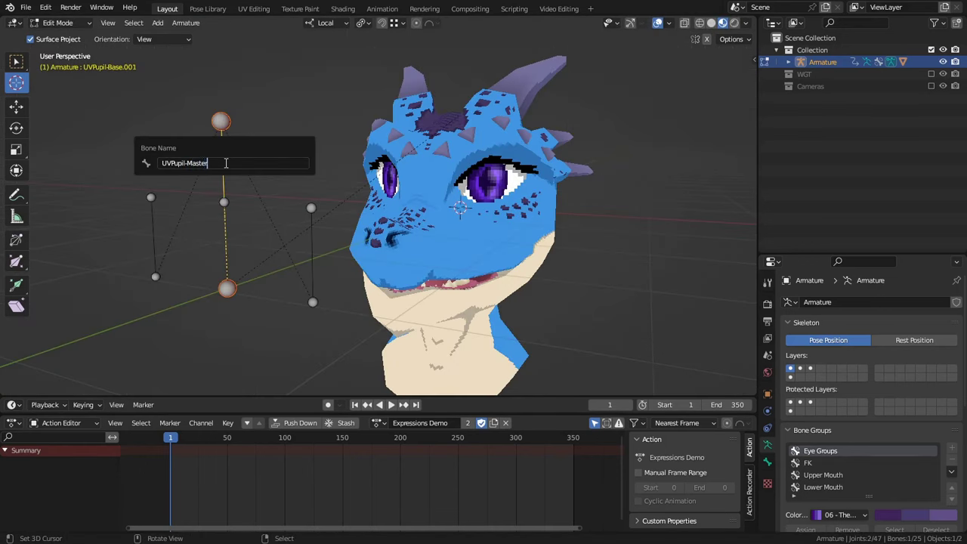
key("Return")
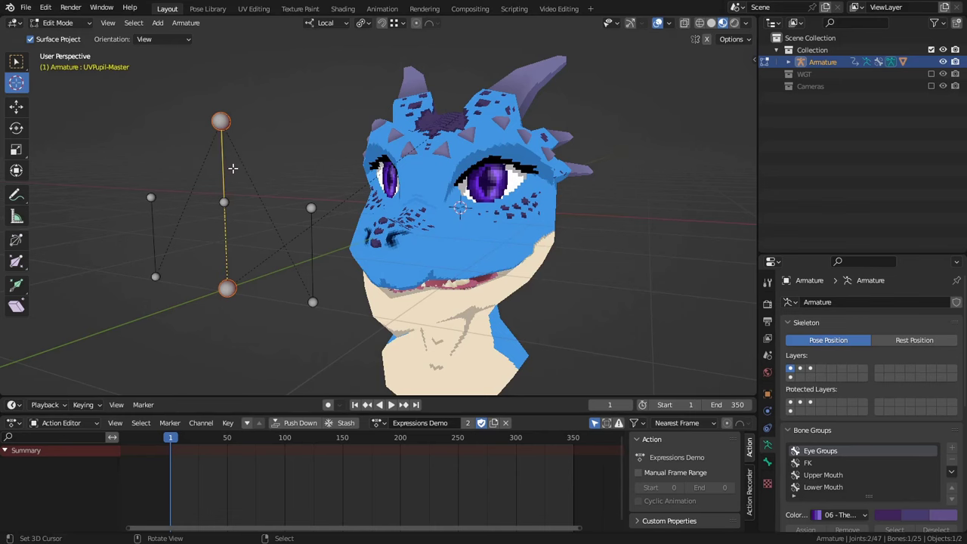
- Set Inherit Scale to None for both the UVPupil.L and UVPupil.R bones
key("KP_3")
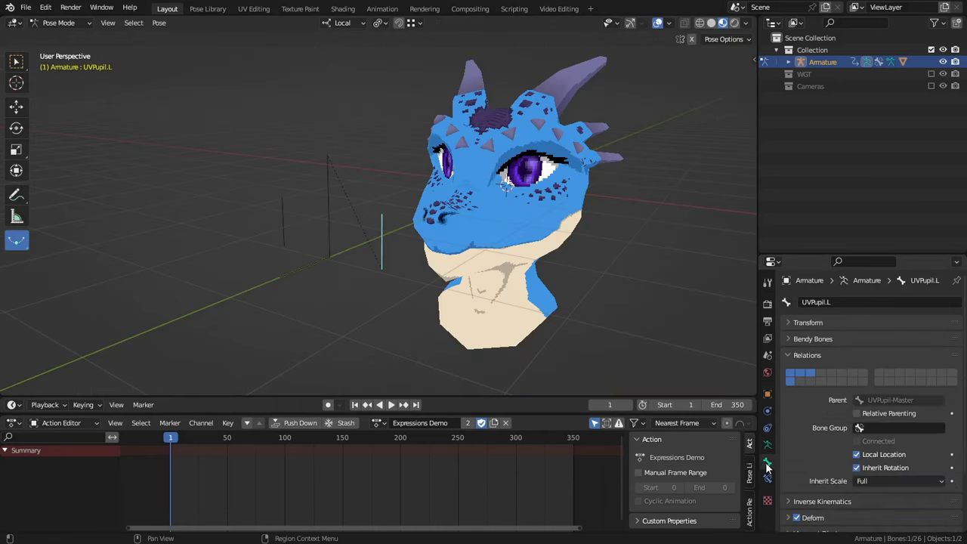
scroll(802, 404, "down", 3)
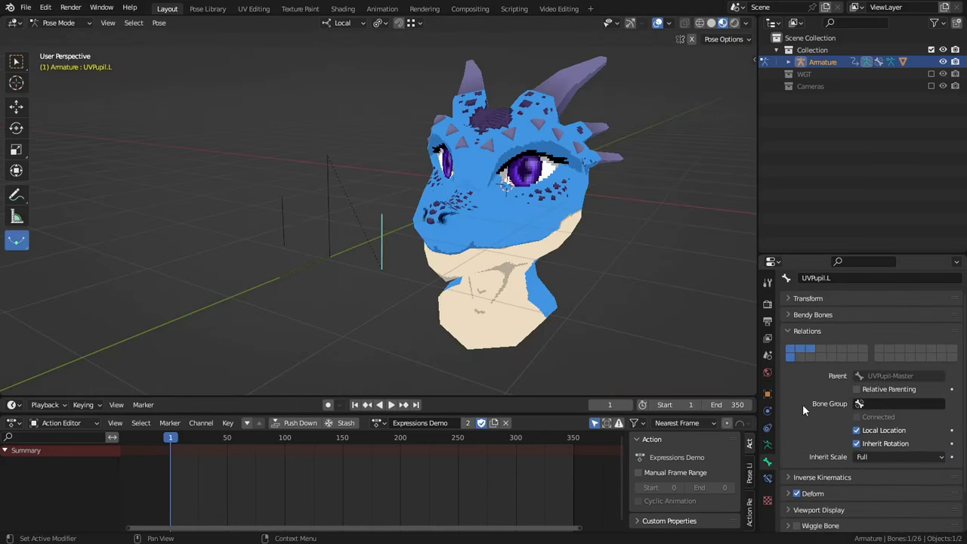
left_click(861, 433)
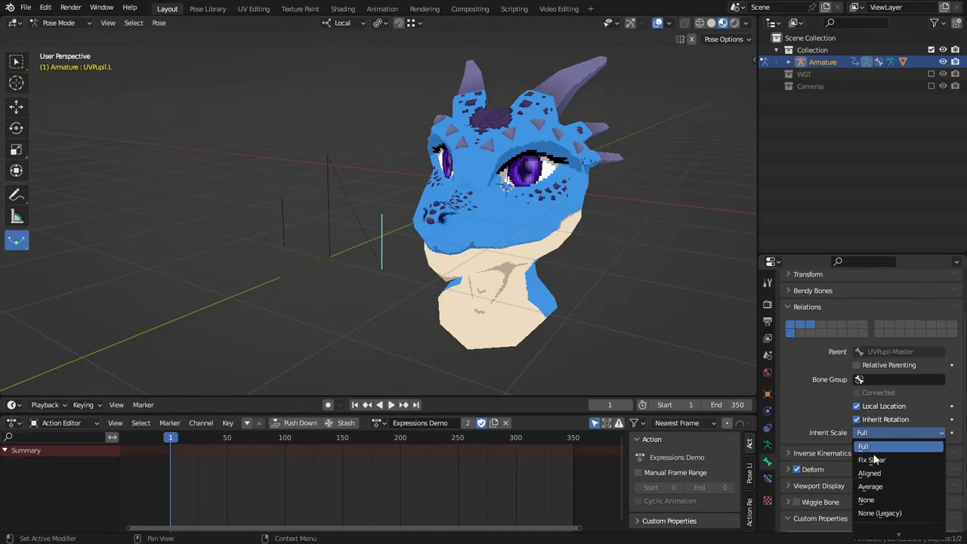
left_click(880, 505)
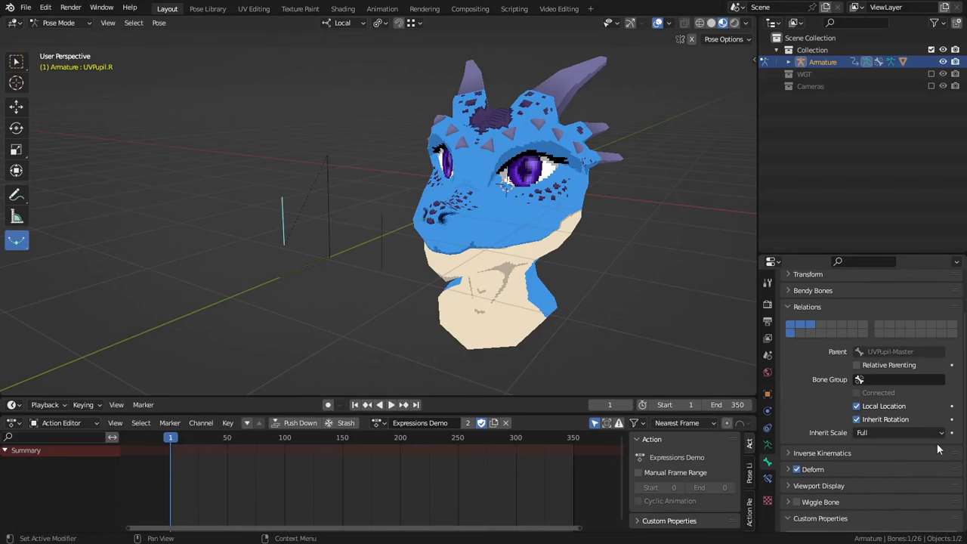
left_click(912, 432)
left_click(879, 505)
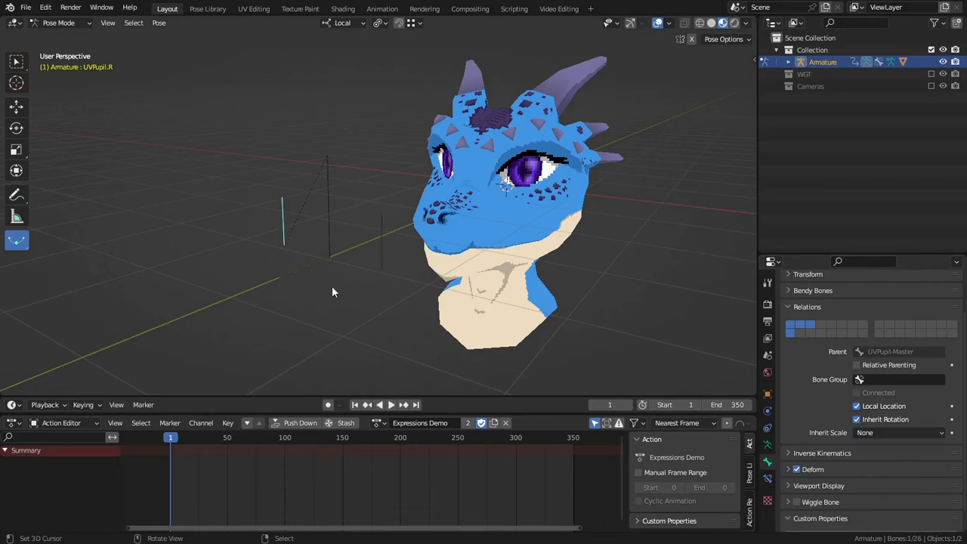
- Duplicate the UVPupil-Master bone in place in Edit Mode, rotated by -90°, and rename the copy UVPupil-Transform
middle_click_drag(331, 286, 321, 269)
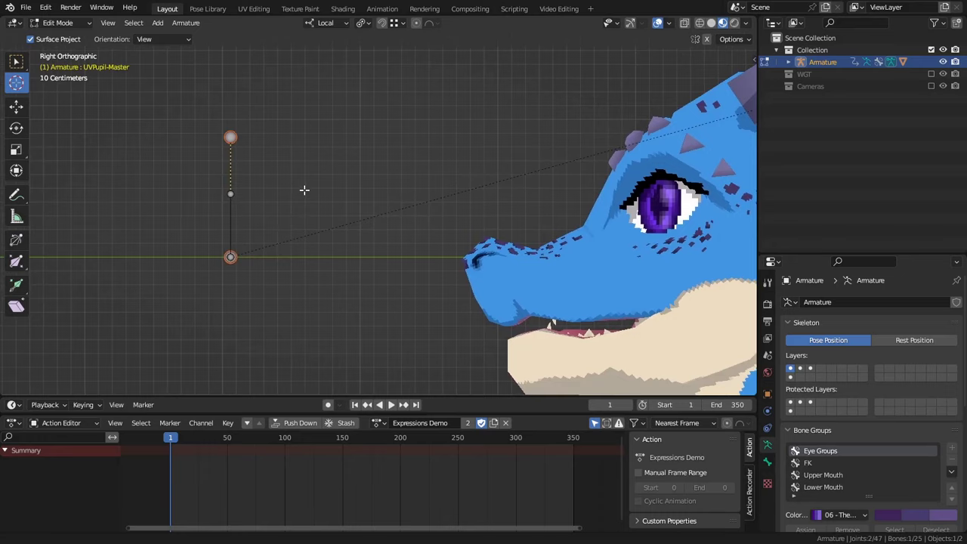
middle_click_drag(305, 191, 398, 192, "shift")
key("shift+d")
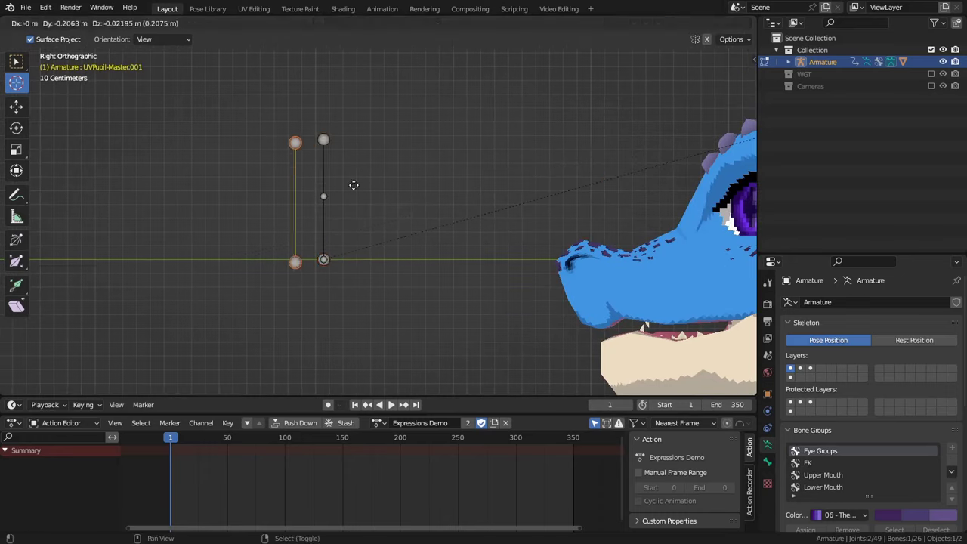
right_click(412, 173)
type("r90")
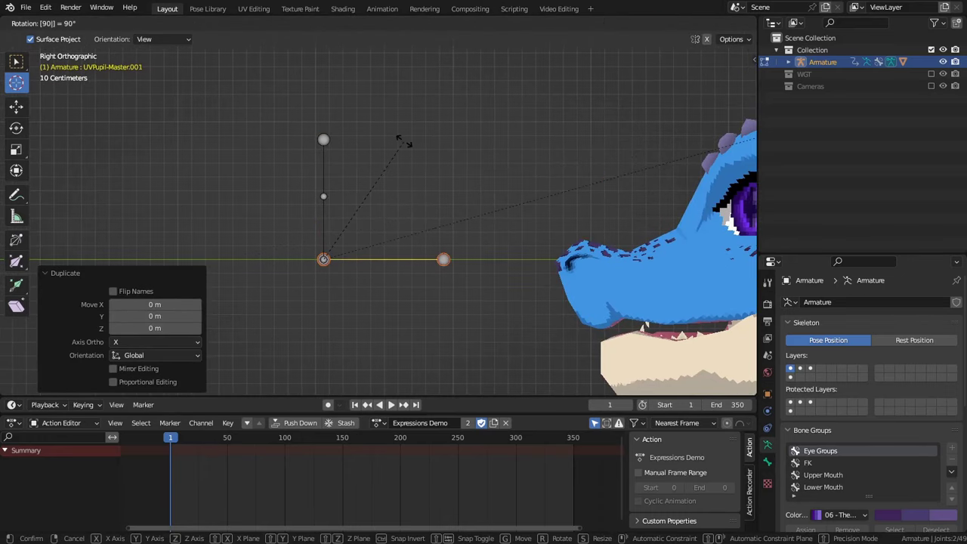
type("-")
key("Return")
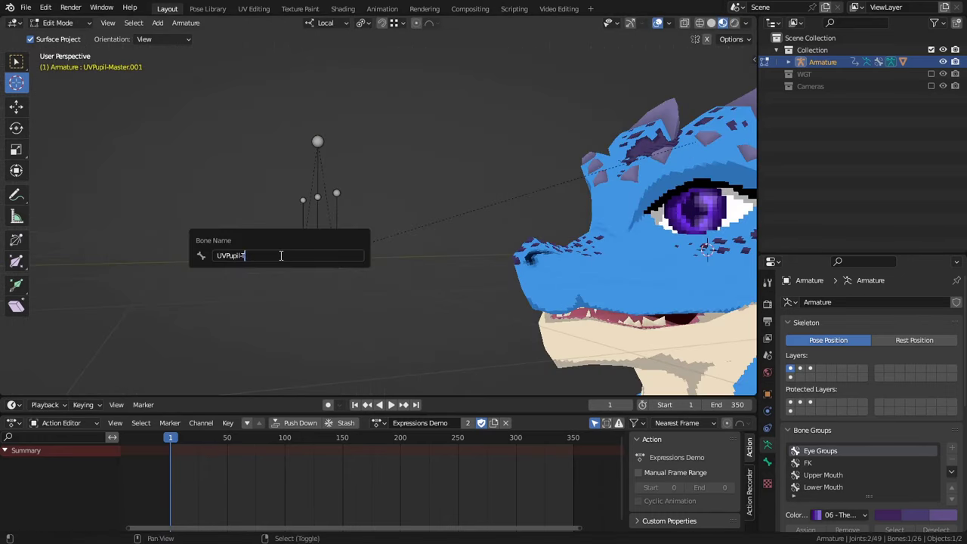
type("ransform")
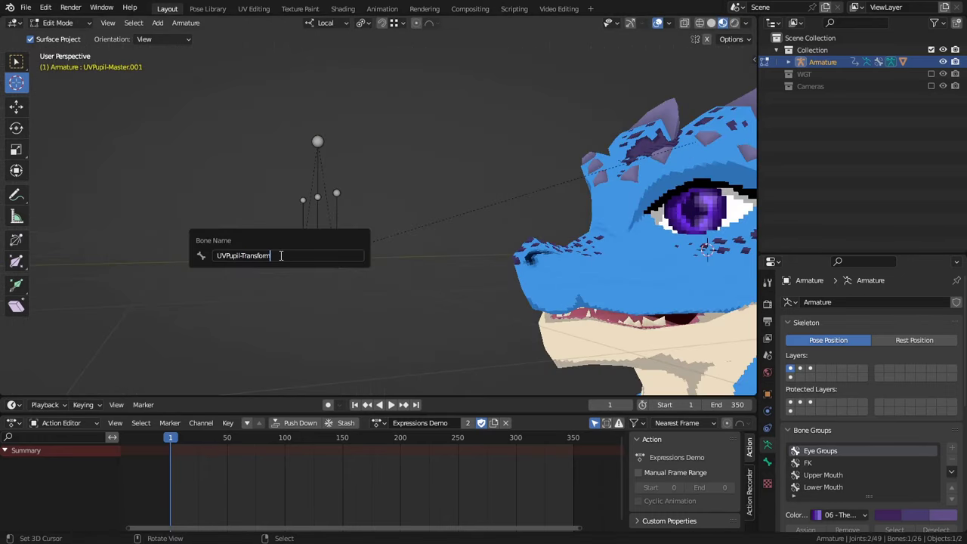
key("Return")
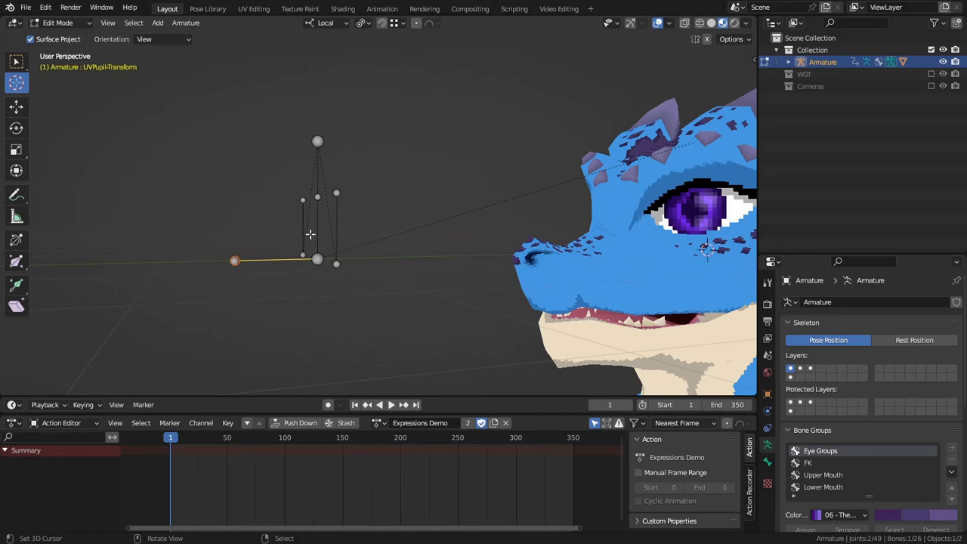
- In Object Mode, add a UV Warp modifier to the Kobold Bust mesh and collapse its Armature modifier
middle_click_drag(309, 234, 324, 257)
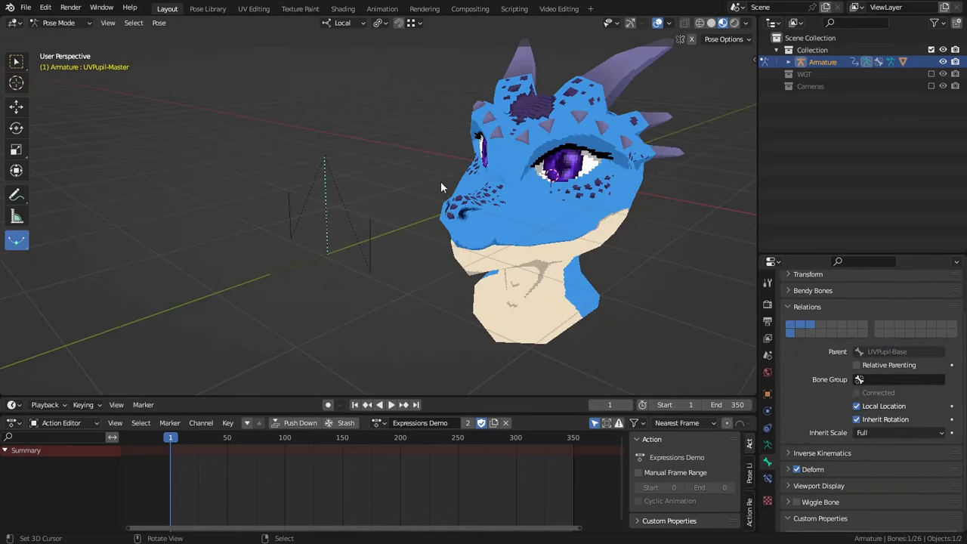
middle_click_drag(441, 181, 540, 214)
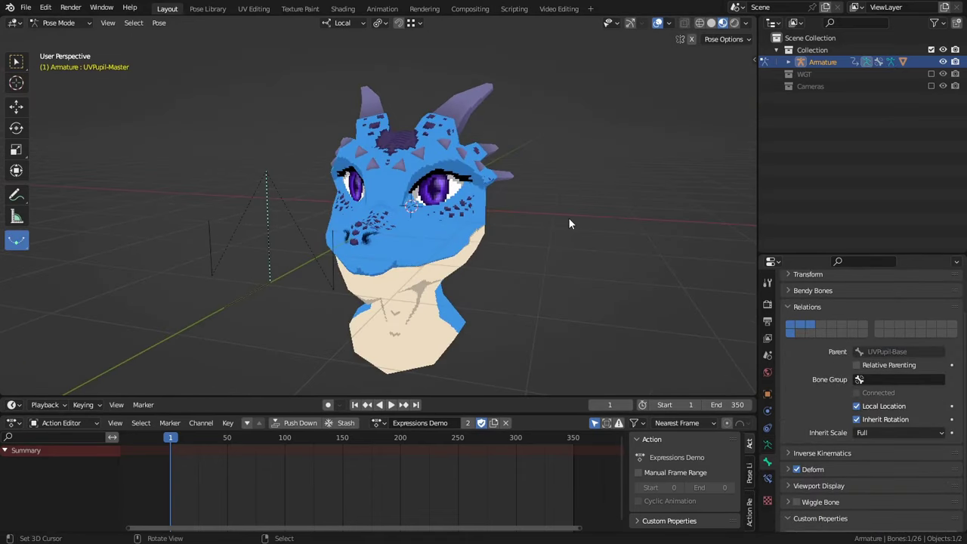
key("ctrl+Tab")
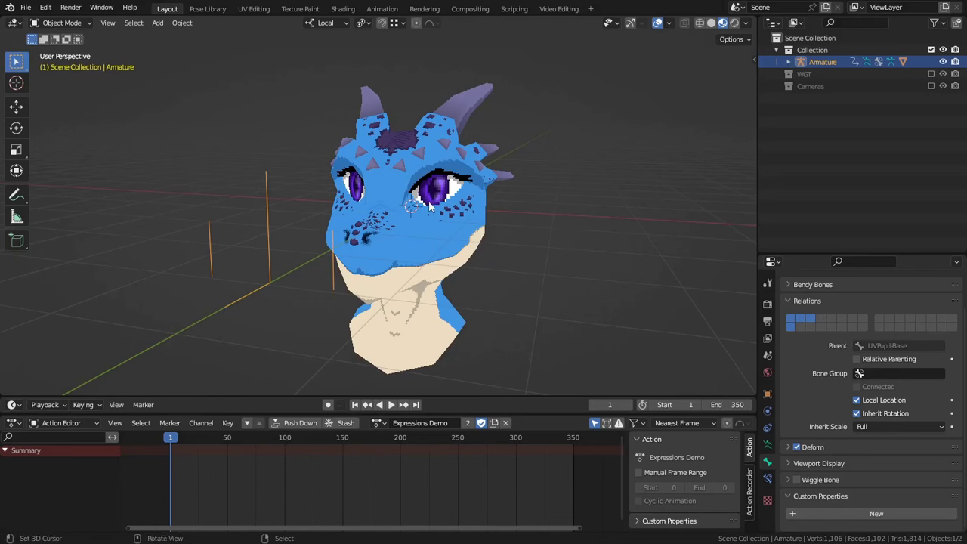
left_click(431, 172)
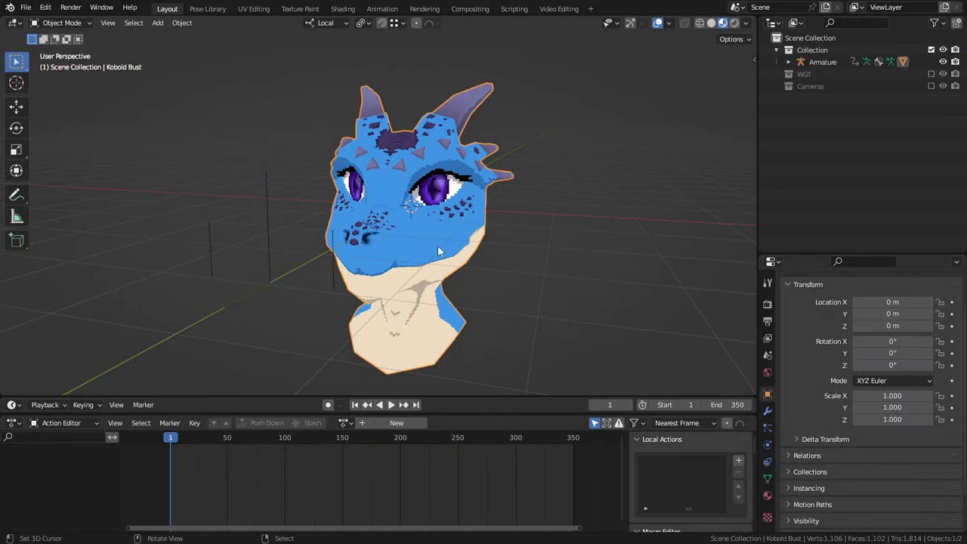
left_click(768, 410)
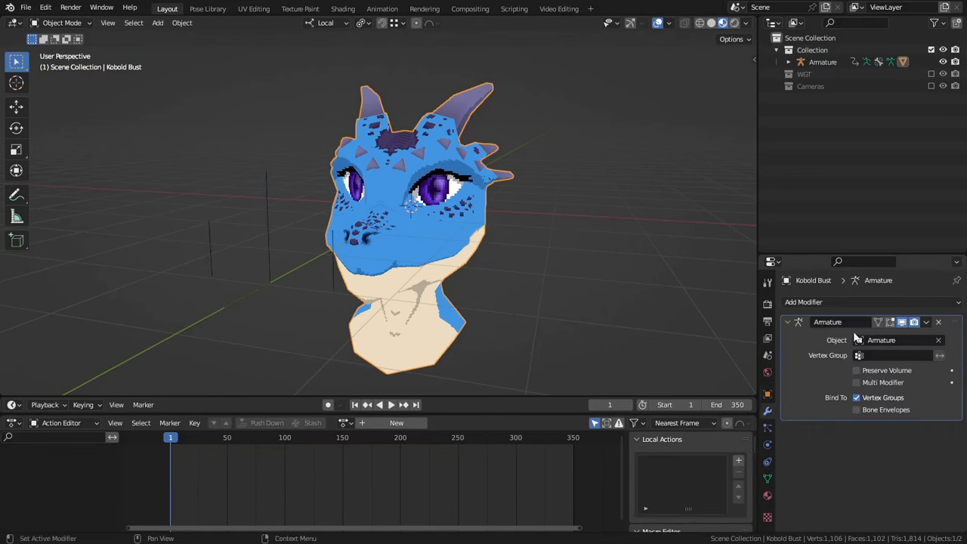
left_click(804, 302)
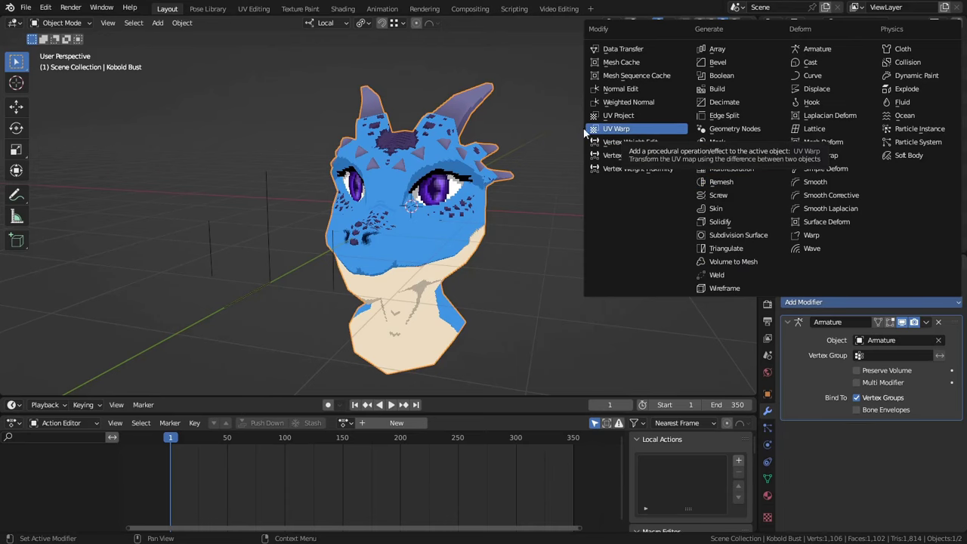
left_click(638, 129)
left_click(789, 319)
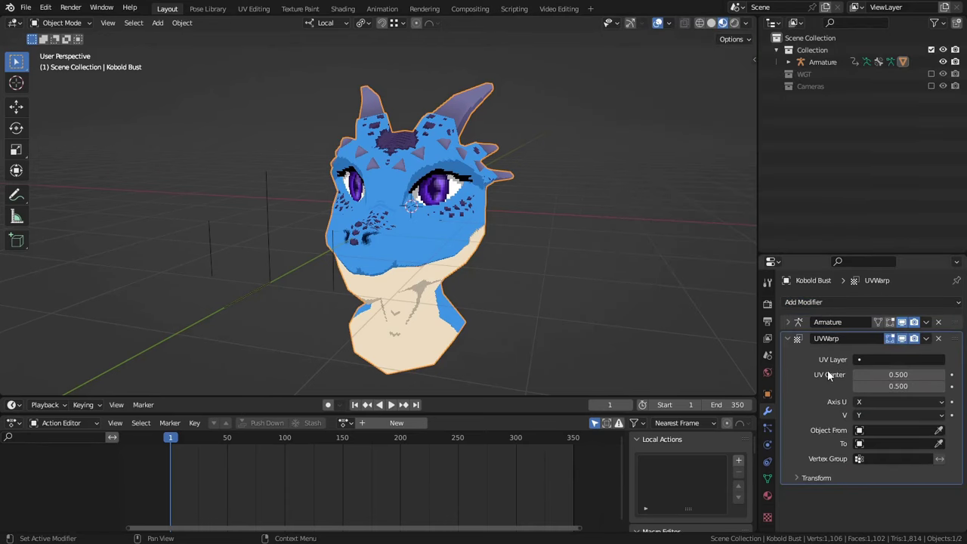
- Set the UV Warp modifier's UV layer to Pupil.L and assign the Armature as both its from and to objects
left_click(911, 360)
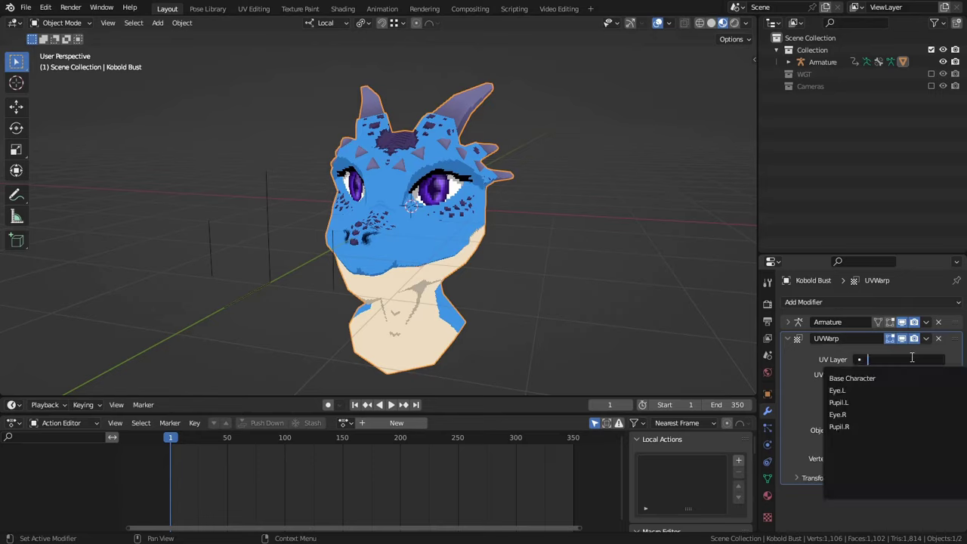
left_click(885, 401)
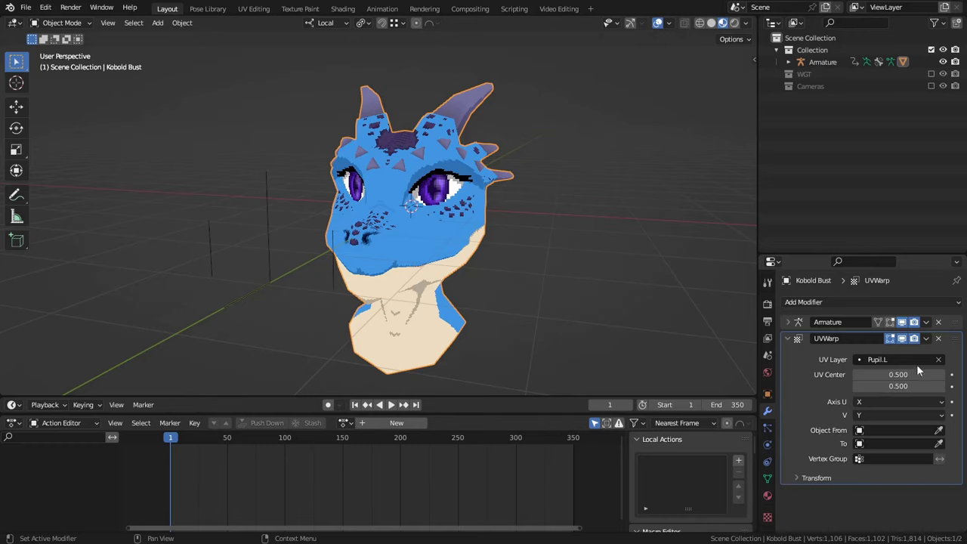
left_click(941, 431)
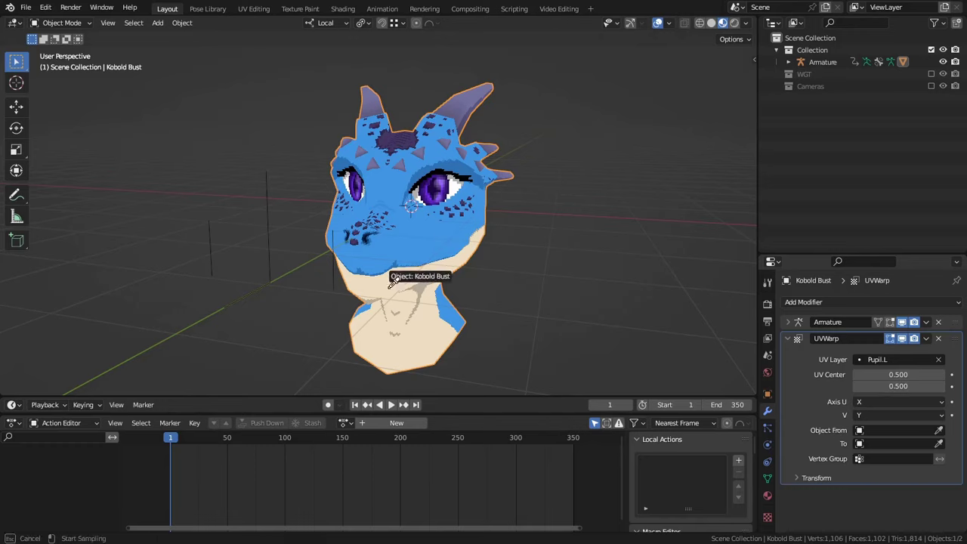
left_click(269, 234)
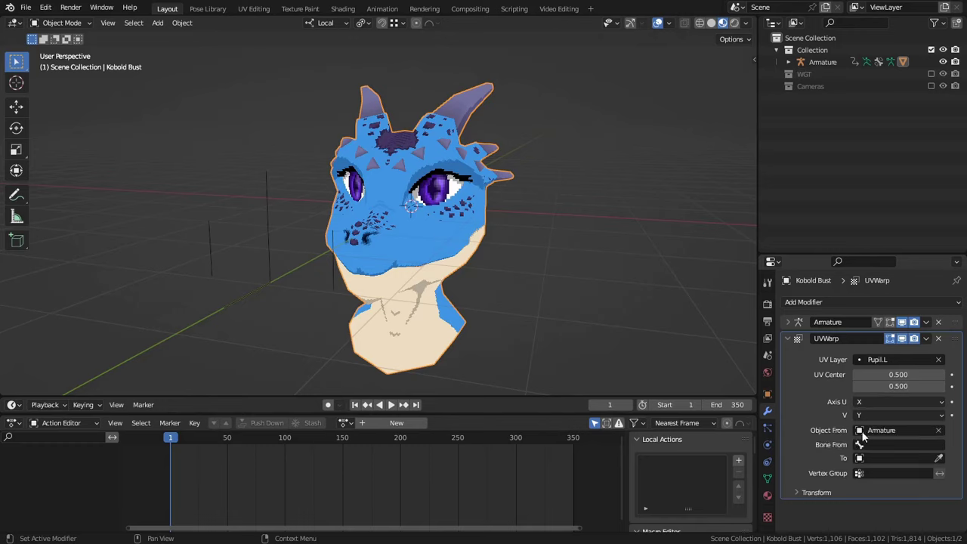
left_click(938, 460)
left_click(261, 225)
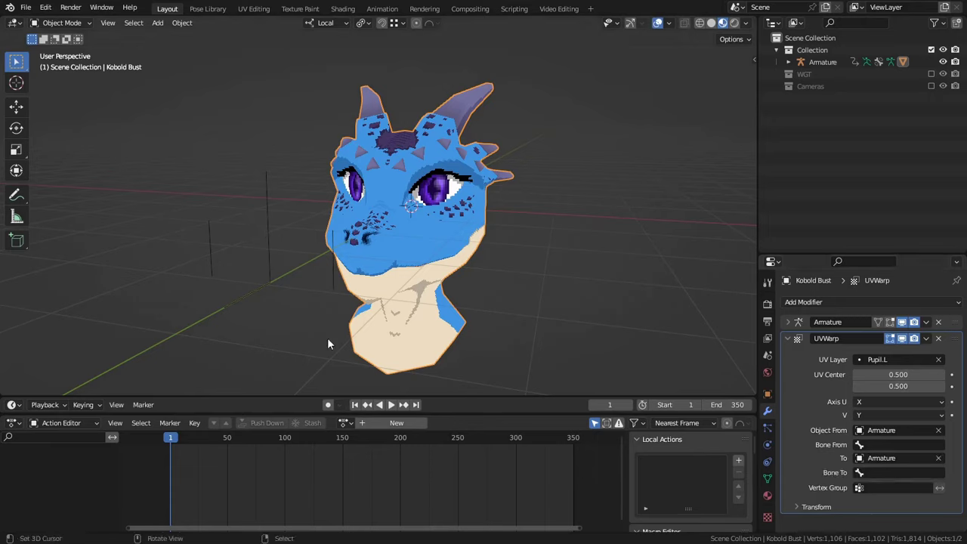
- Set the UV Warp modifier's Bone From to UVPupil-Base and Bone To to UVPupil.L
left_click(889, 445)
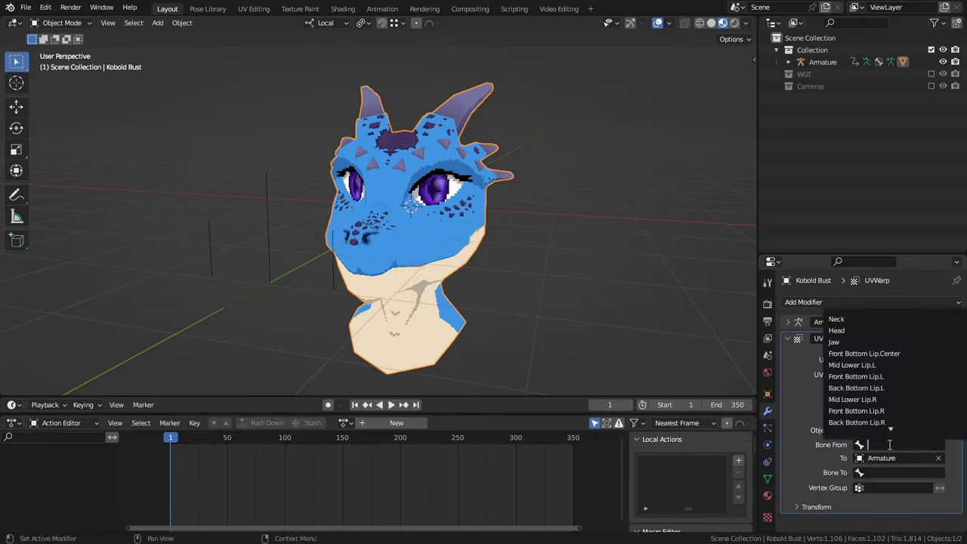
type("BASE")
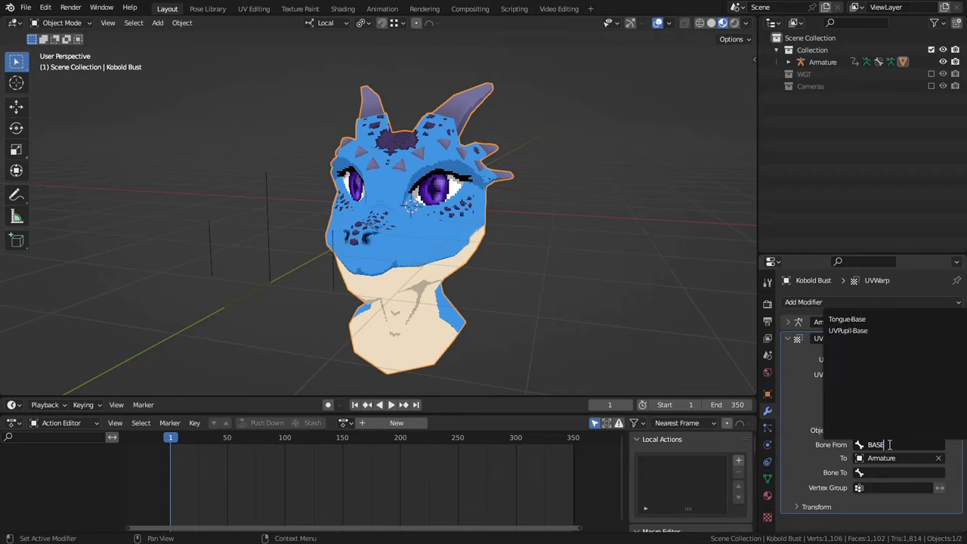
key("Down")
key("Return")
left_click(899, 473)
type("UV")
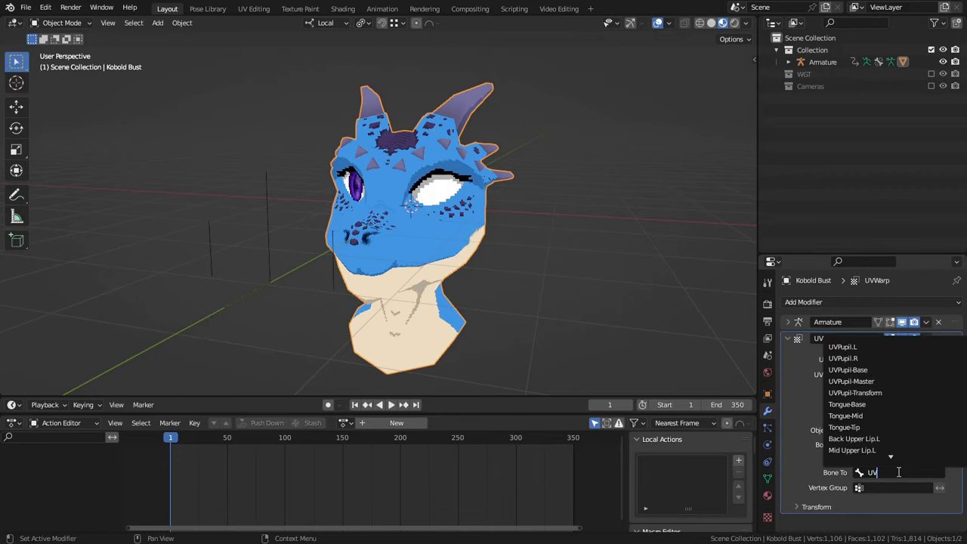
key("Down")
key("Return")
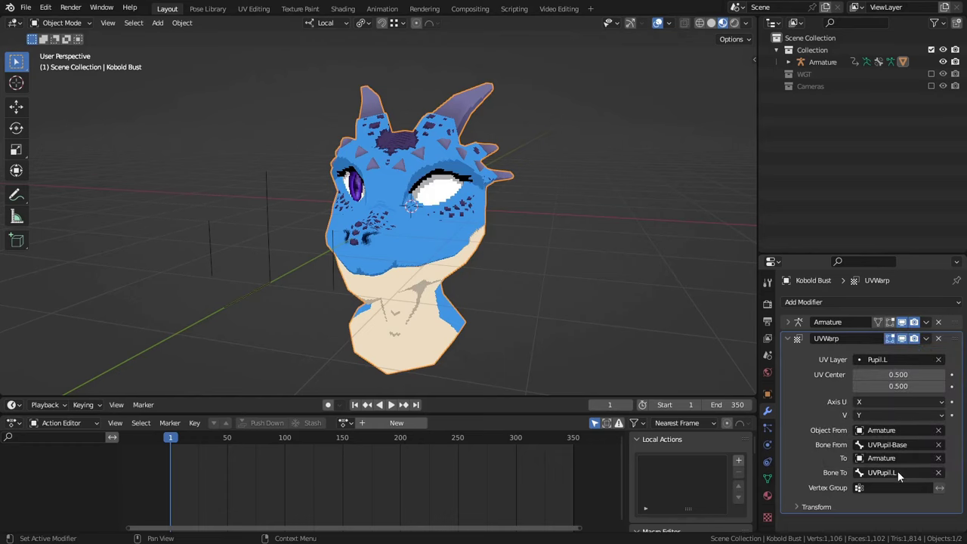
- Set the UV Warp transform's first offset value to 0.520 and turn off the modifier's viewport display
left_click(835, 510)
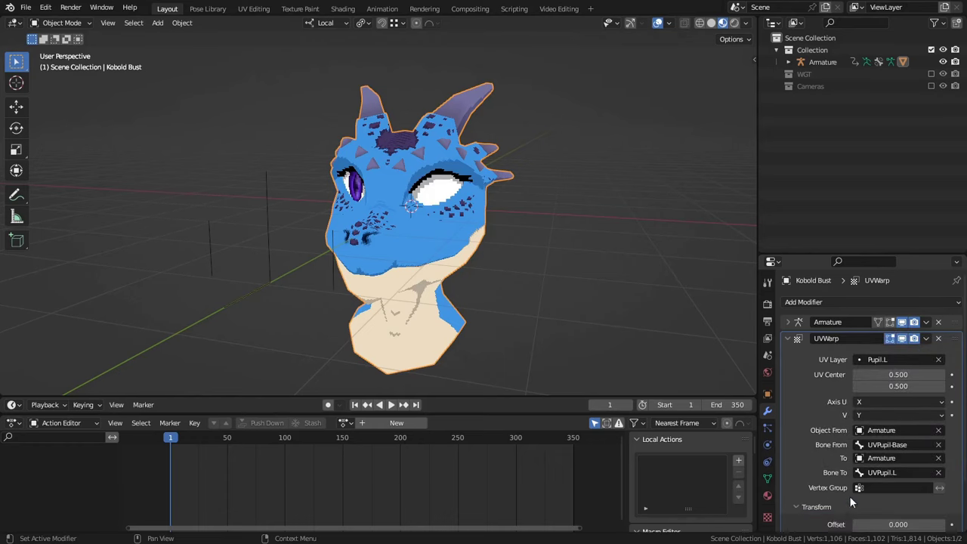
scroll(849, 496, "down", 2)
scroll(495, 170, "up", 2)
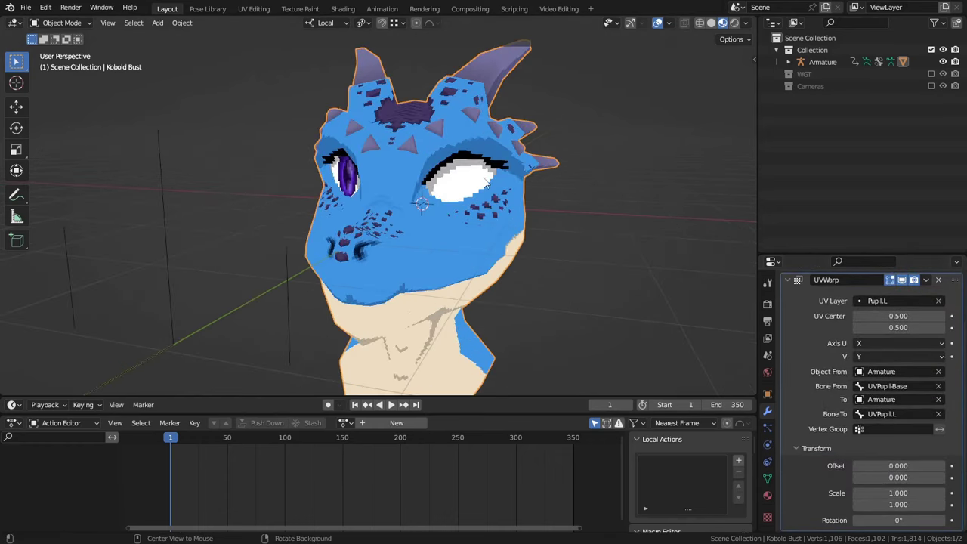
scroll(495, 170, "up", 6)
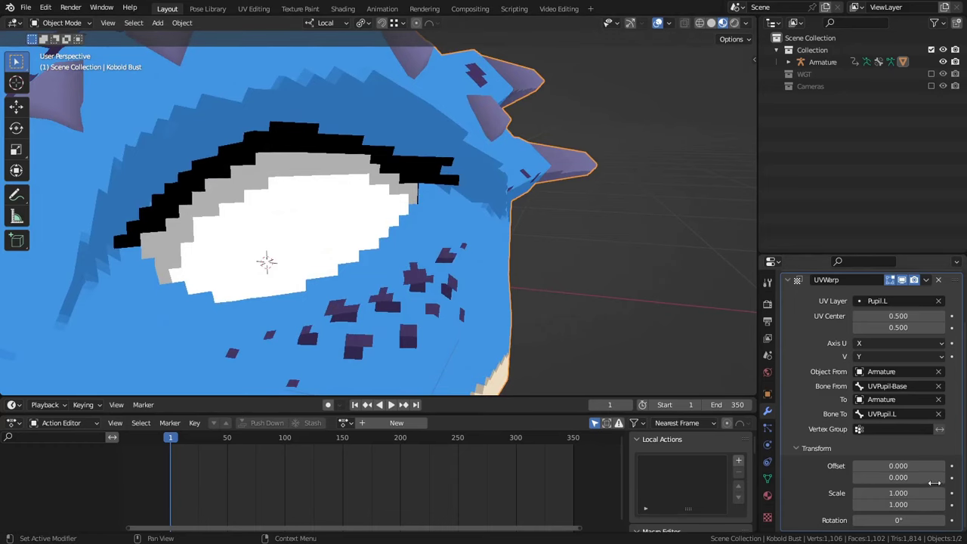
left_click(903, 280)
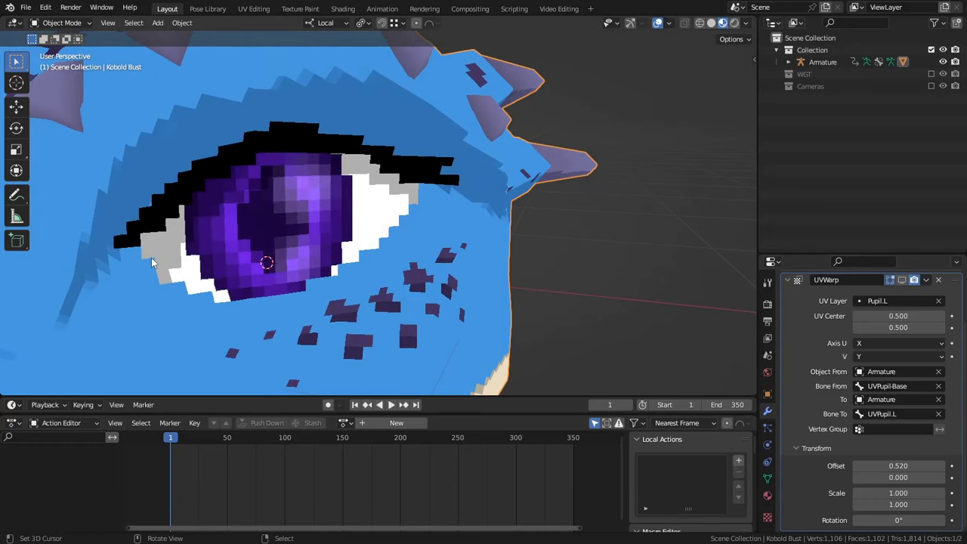
- Turn the UV Warp modifier's viewport display back on and set its transform offset values to 0.540 and 0
scroll(153, 261, "up", 1)
middle_click_drag(169, 244, 350, 227, "shift")
scroll(351, 227, "down", 1)
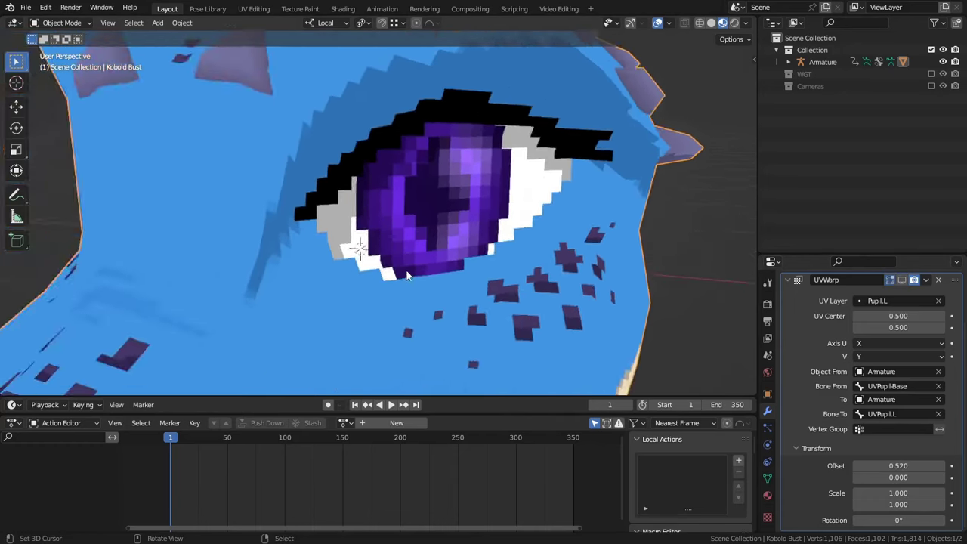
middle_click_drag(446, 250, 391, 255)
scroll(392, 255, "up", 3)
scroll(363, 250, "up", 2)
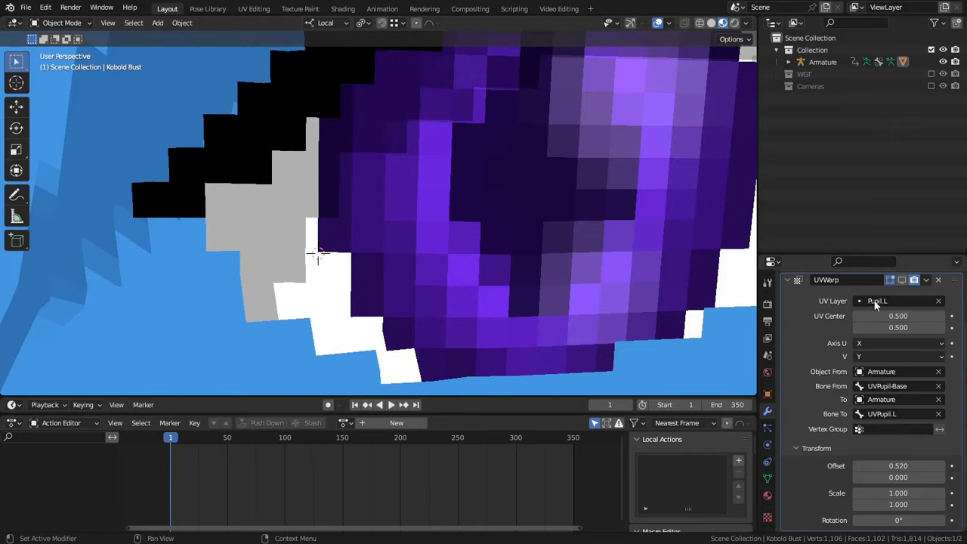
left_click(904, 281)
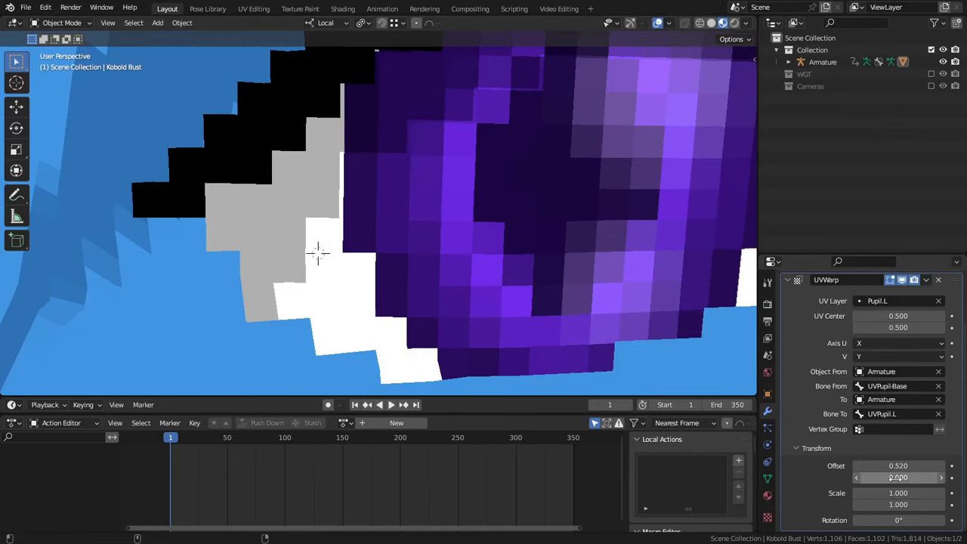
left_click_drag(896, 465, 926, 465)
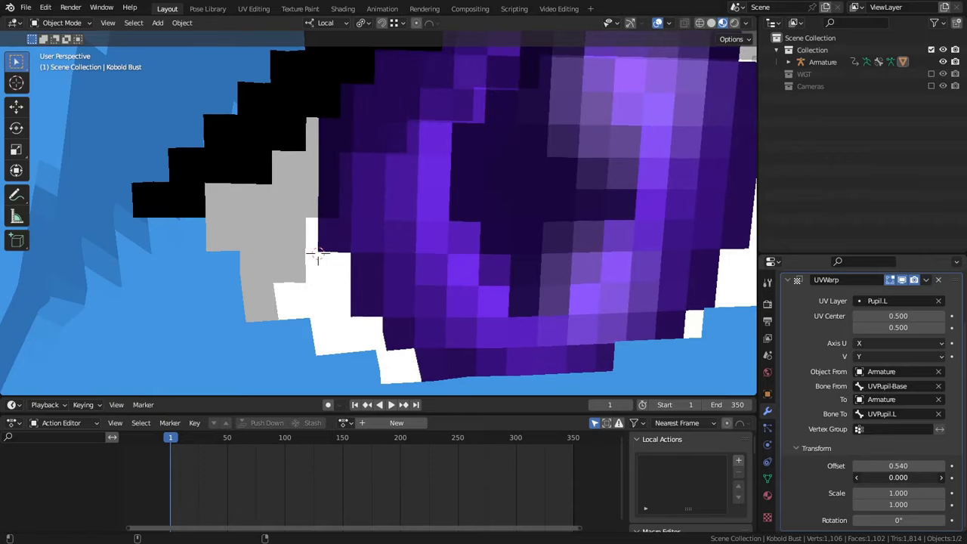
mouse_move(899, 477)
left_mouse_down()
mouse_move(908, 477)
mouse_move(898, 477)
left_mouse_up()
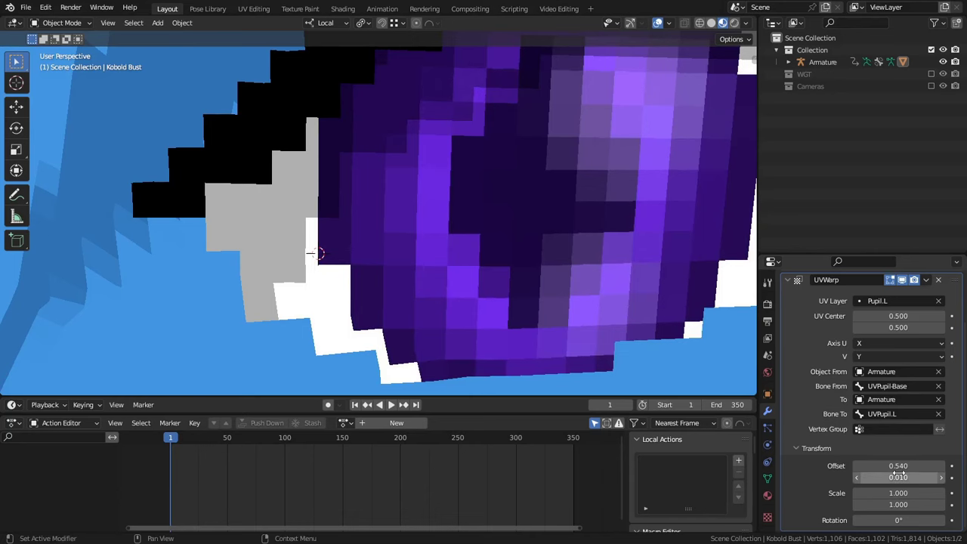
left_click(898, 477)
type("0")
key("Return")
- Duplicate the UV Warp modifier and set the copy's UV layer to Pupil.R
scroll(507, 273, "down", 10)
middle_click_drag(507, 273, 427, 320)
scroll(427, 320, "down", 3)
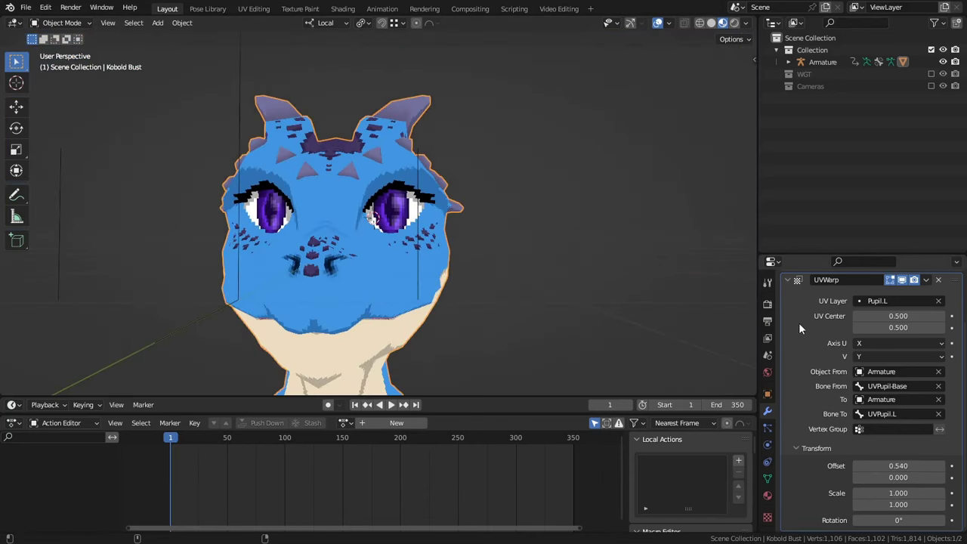
key("shift+d")
scroll(799, 322, "down", 6)
scroll(883, 336, "down", 2)
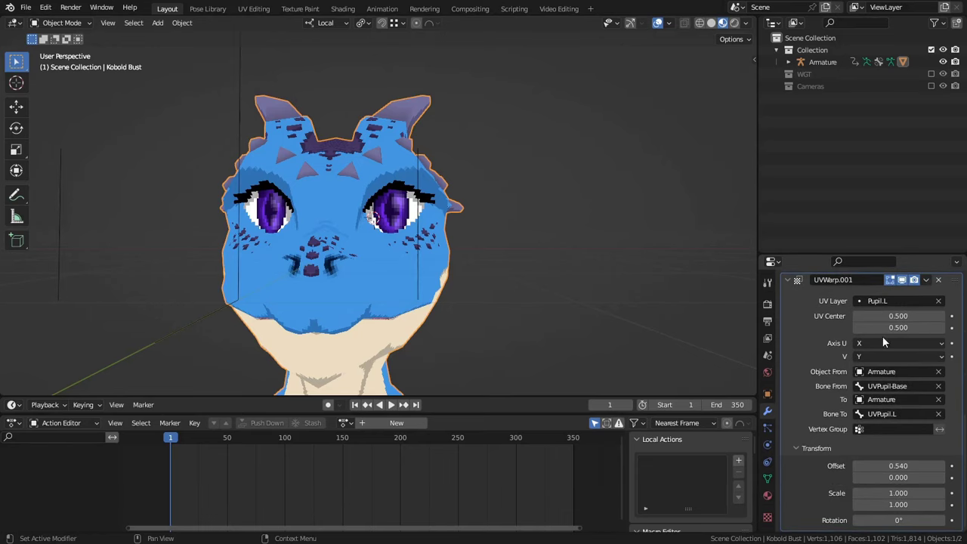
left_click(881, 300)
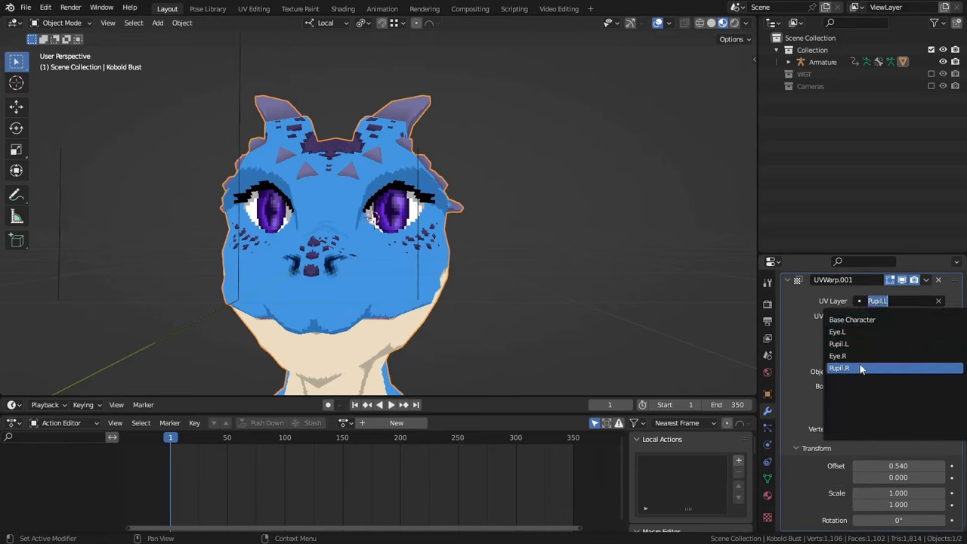
left_click(858, 368)
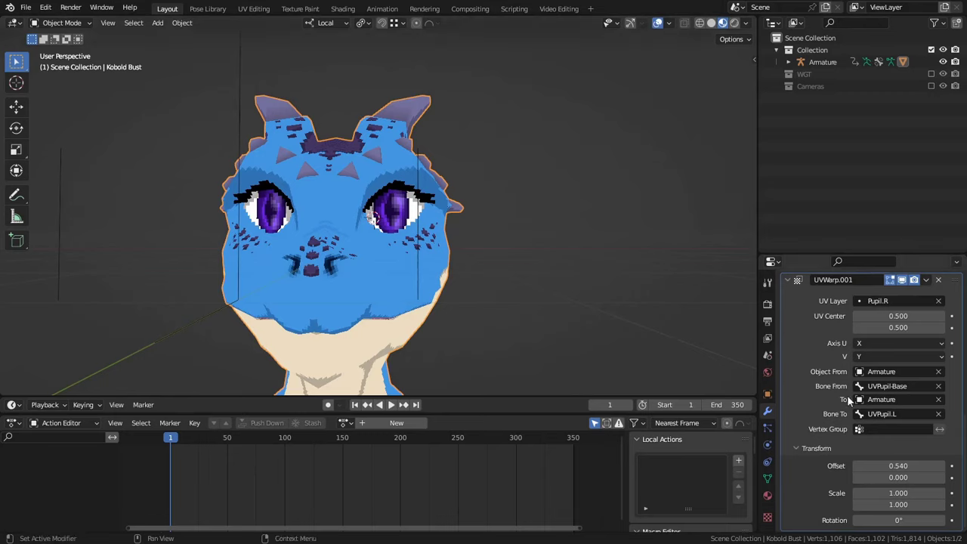
- Set the duplicated UV Warp's Bone To to UVPupil.R and its first offset value to -0.540
left_click(896, 413)
key("BackSpace")
type("R")
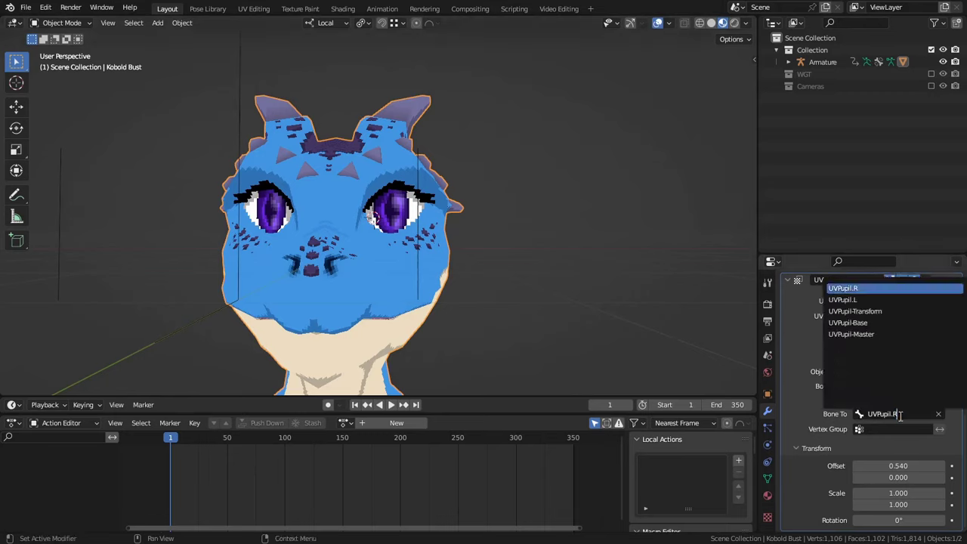
key("Return")
left_click(915, 465)
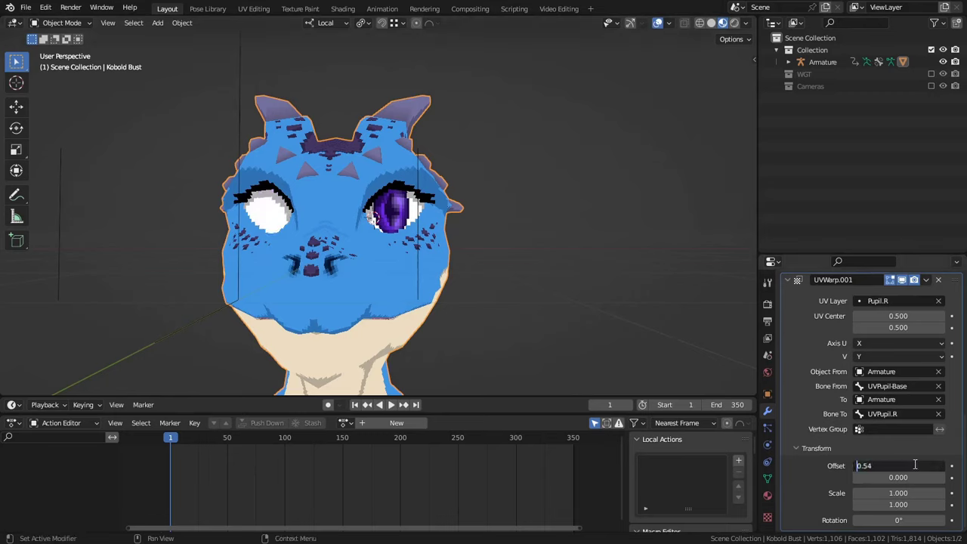
type("-")
key("Return")
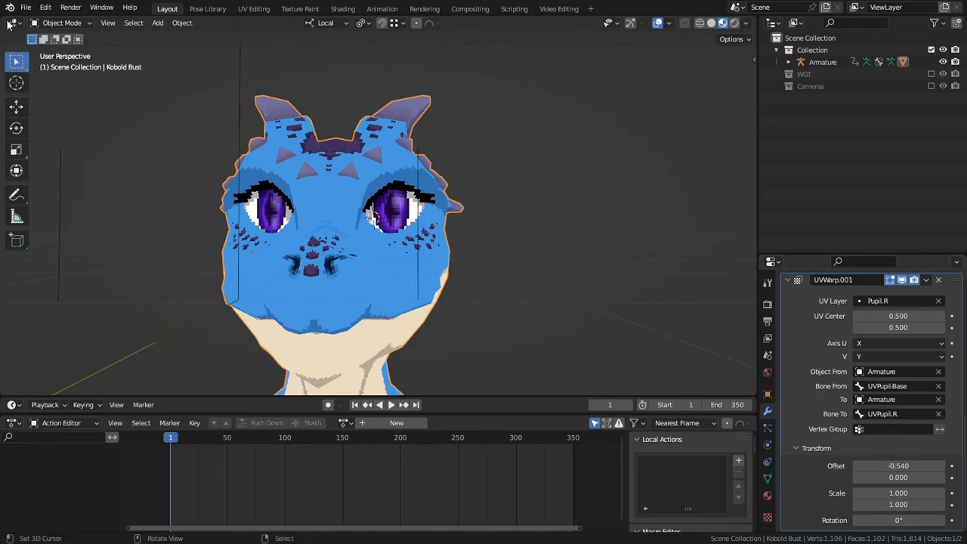
- Select the armature in the viewport and switch it to Pose Mode
scroll(309, 278, "down", 1)
left_click(289, 123)
key("ctrl+Tab")
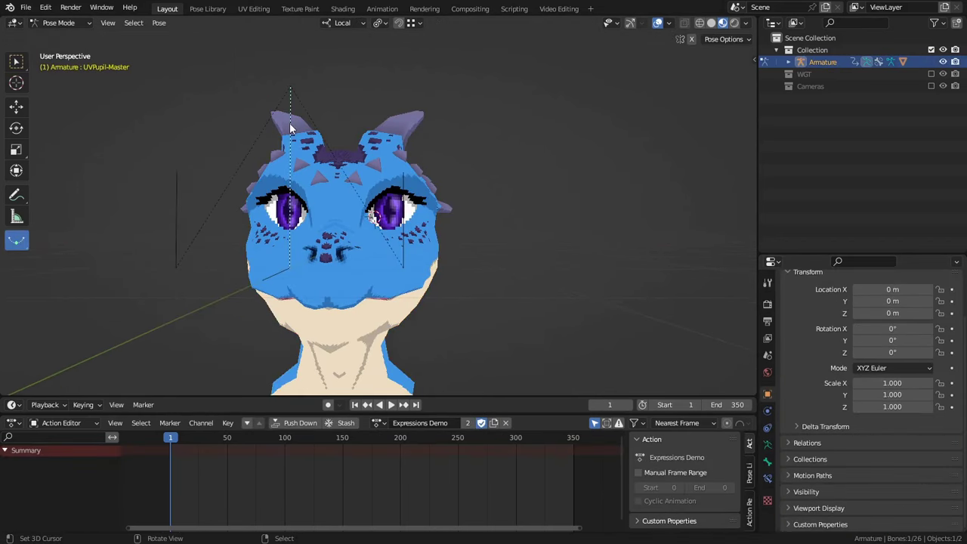
- Test-move the UVPupil-Master, UVPupil.L and UVPupil.R bones to check how the pupil textures follow
key("g")
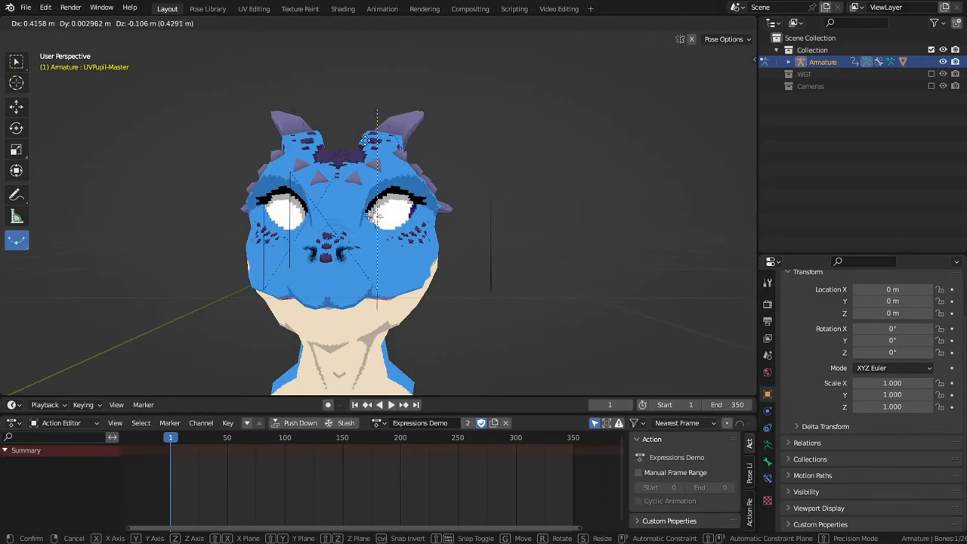
left_click(287, 136)
key("s")
key("g")
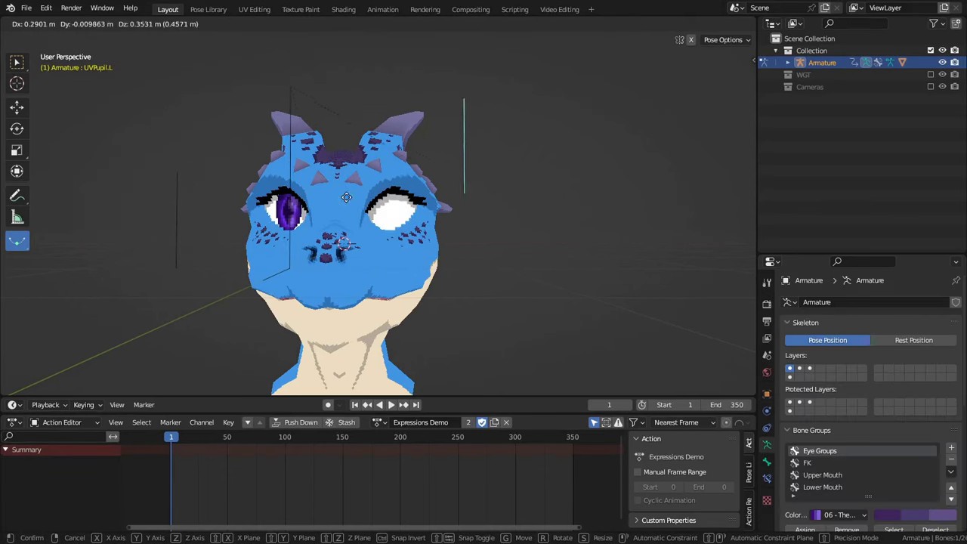
left_click(409, 214)
left_click(174, 214)
key("g")
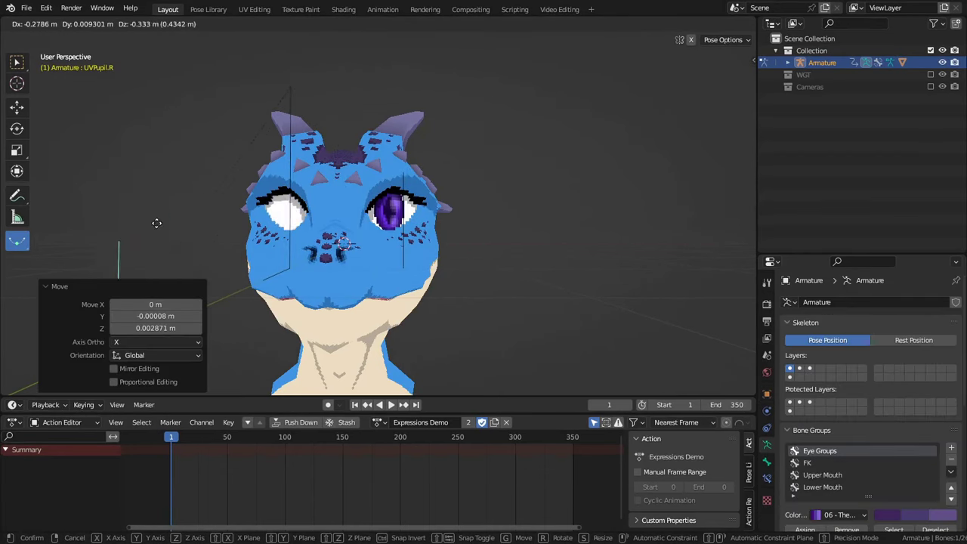
- In the armature's Edit Mode, select all the visible pupil control bones and disable their Deform option
middle_click_drag(422, 231, 348, 232)
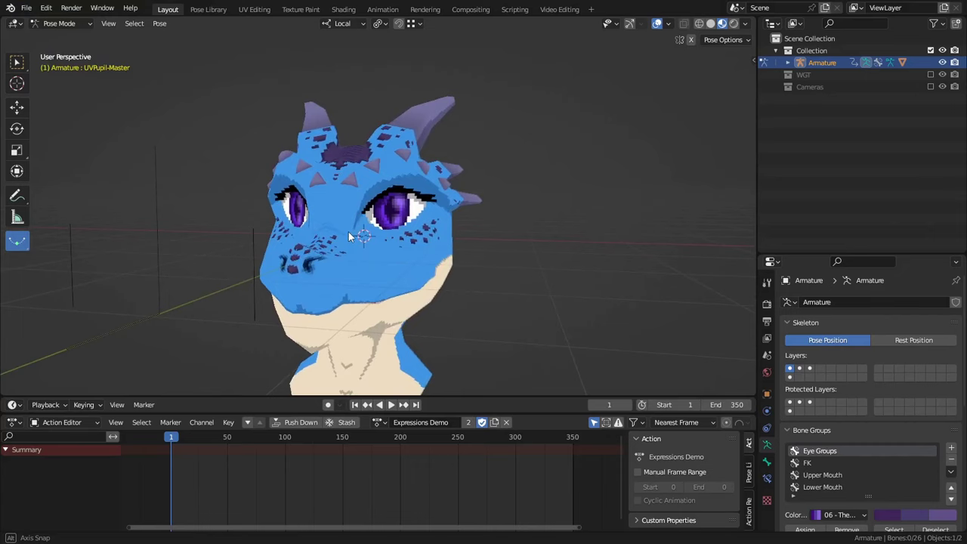
scroll(348, 232, "down", 3)
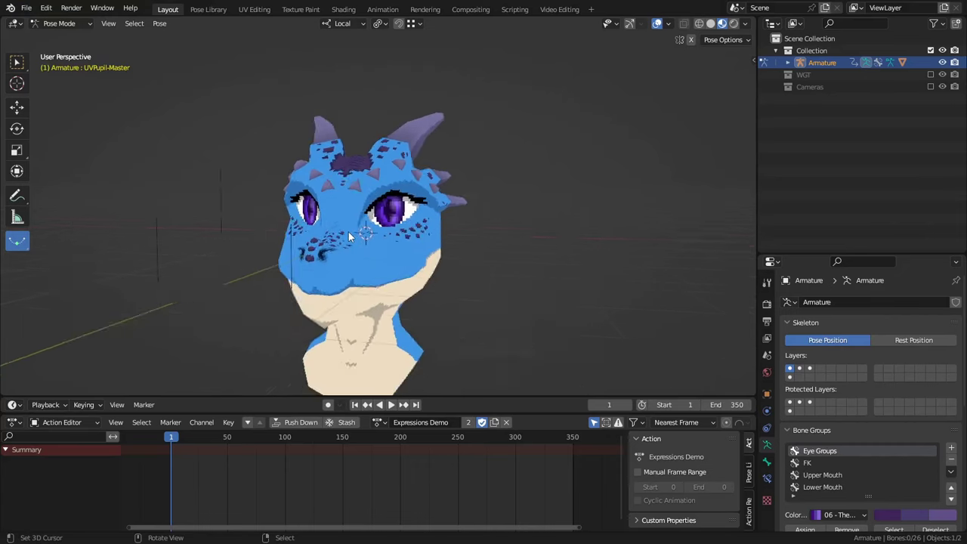
scroll(445, 231, "up", 1)
middle_click_drag(445, 231, 356, 241)
key("Tab")
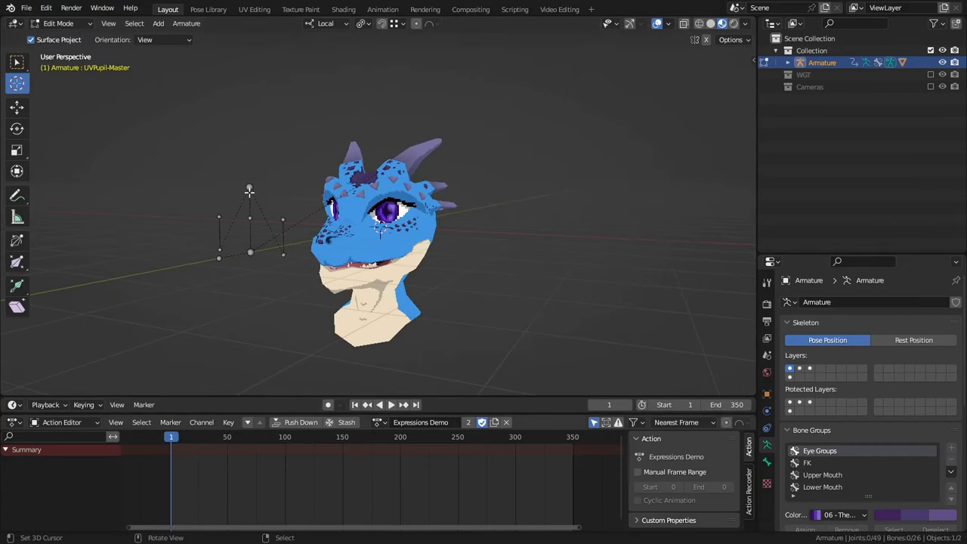
key("a")
left_click(767, 462)
scroll(820, 396, "down", 1)
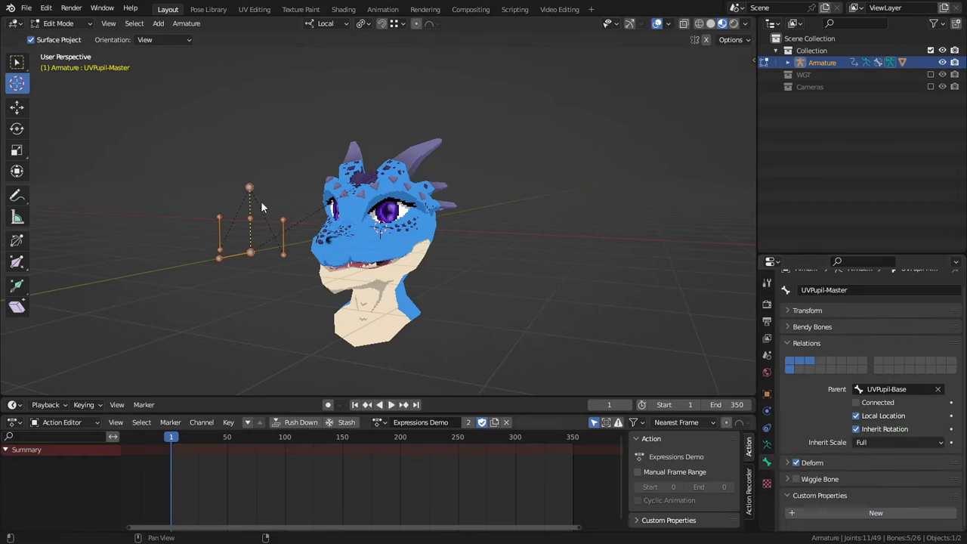
key("alt+w")
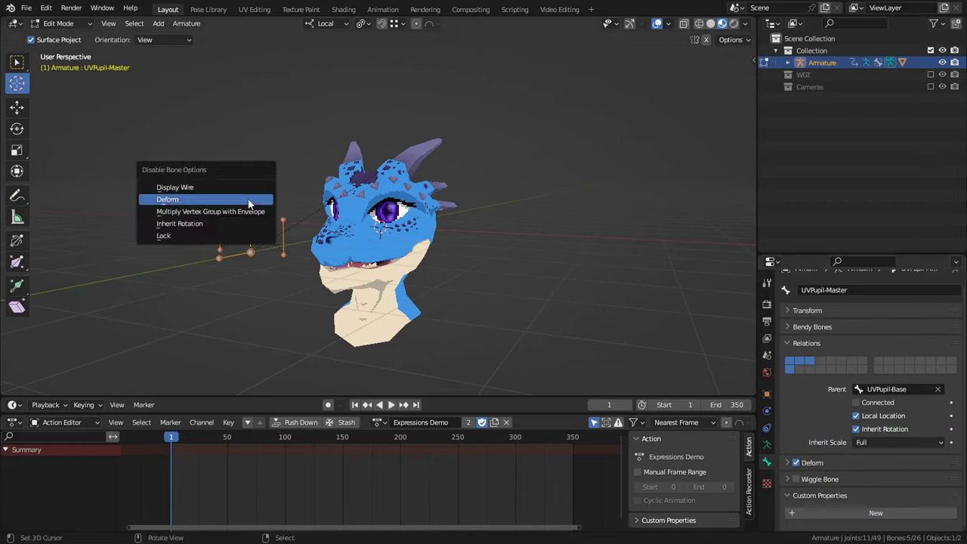
left_click(178, 199)
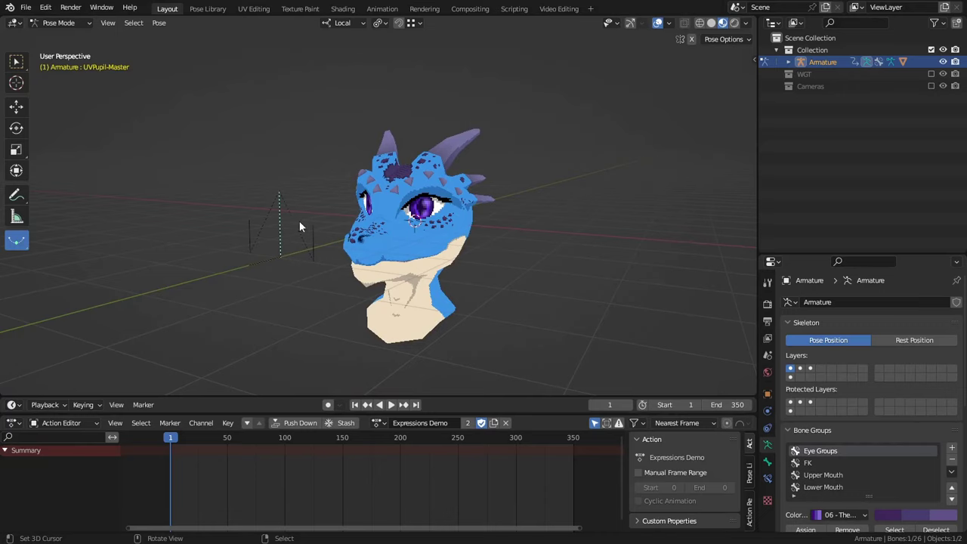
- In Pose Mode, set the rotation mode of the UVPupil-Master, UVPupil.L and UVPupil-Base bones to XYZ Euler
key("n")
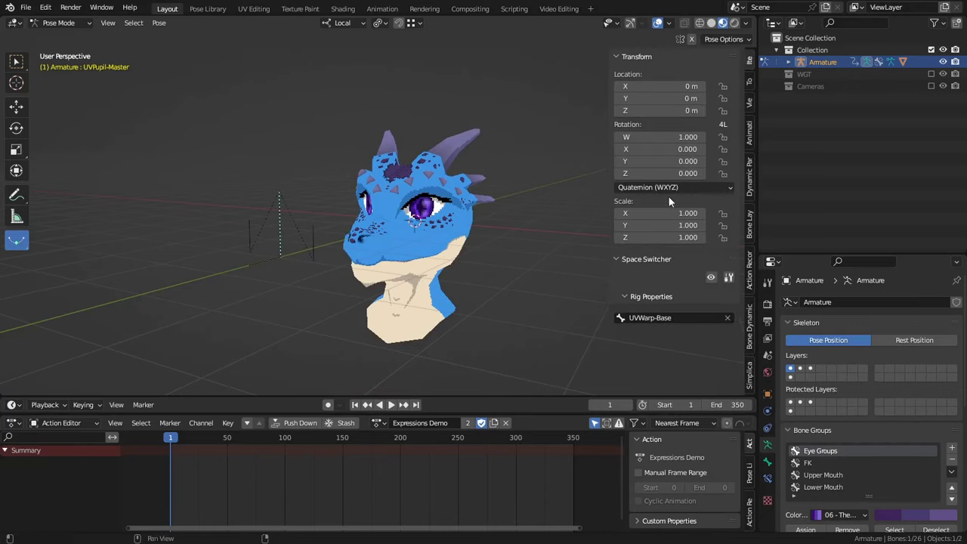
left_click(669, 189)
left_click(650, 214)
left_click(325, 240)
left_click(646, 187)
left_click(639, 215)
left_click(282, 251)
left_click(677, 187)
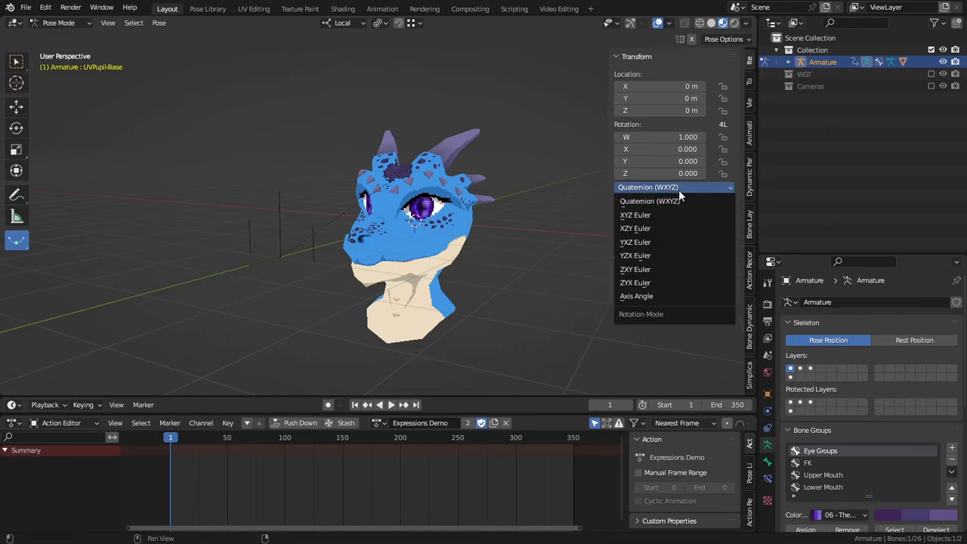
left_click(636, 215)
- Set the rotation mode of the UVPupil.R and UVPupil-Transform bones to XYZ Euler
left_click(270, 229)
left_click(669, 188)
left_click(639, 215)
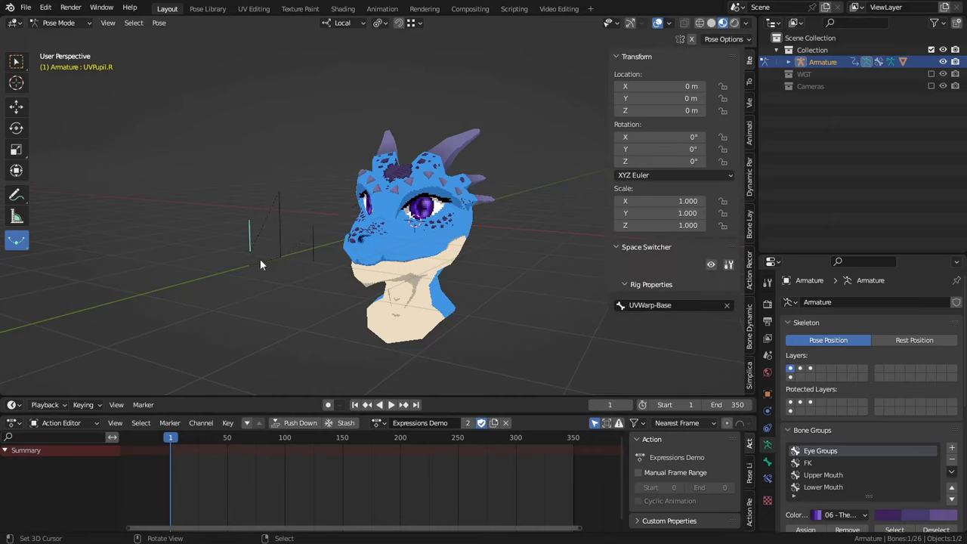
left_click(260, 259)
left_click(684, 188)
left_click(646, 215)
scroll(302, 273, "up", 2)
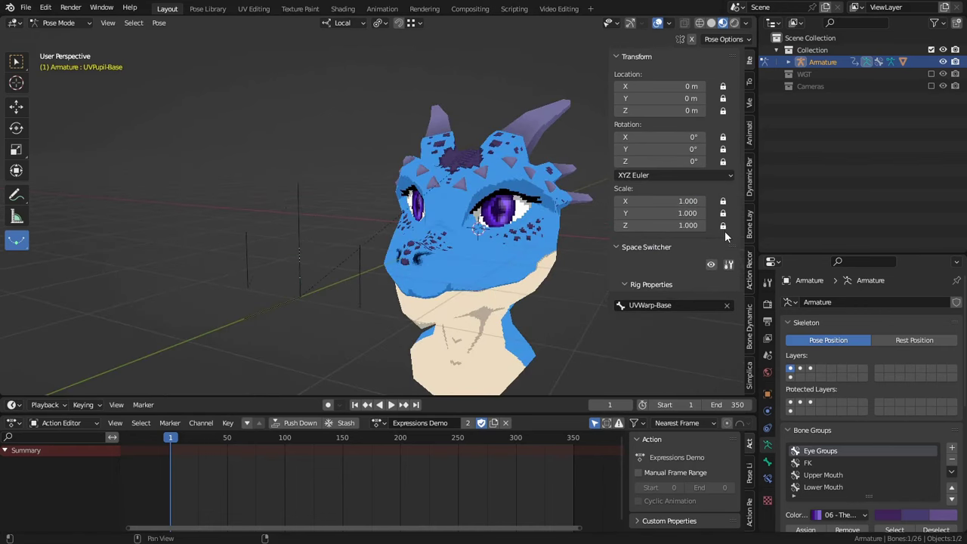
- Lock the UVPupil-Master bone's Z location and its X and Y rotation, trying a move and a rotation to check it
left_click(300, 208)
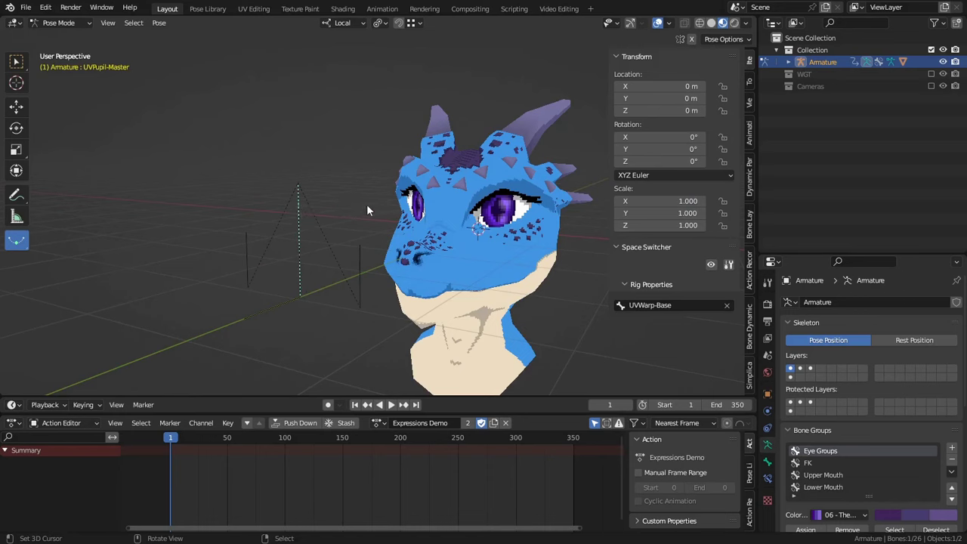
middle_click_drag(367, 204, 332, 207)
key("g")
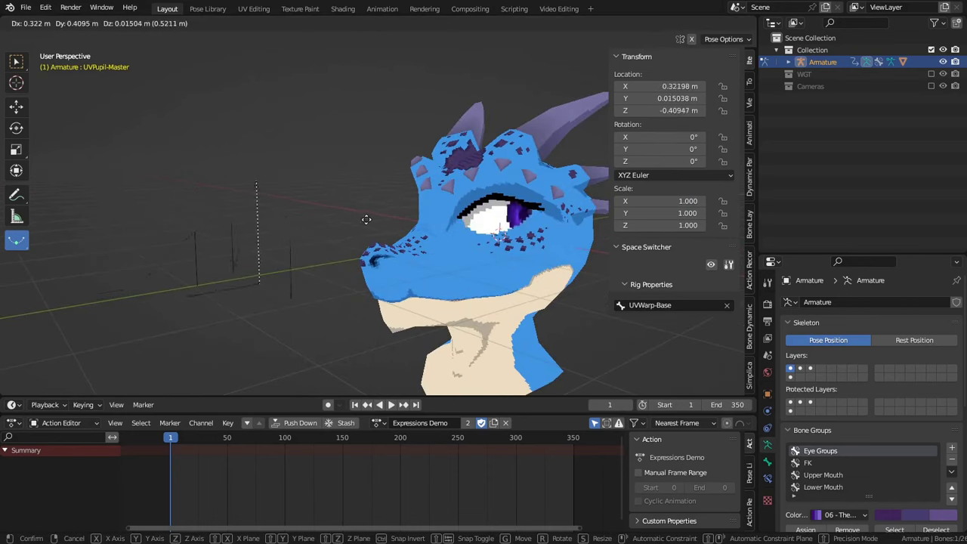
right_click(370, 210)
left_click(722, 111)
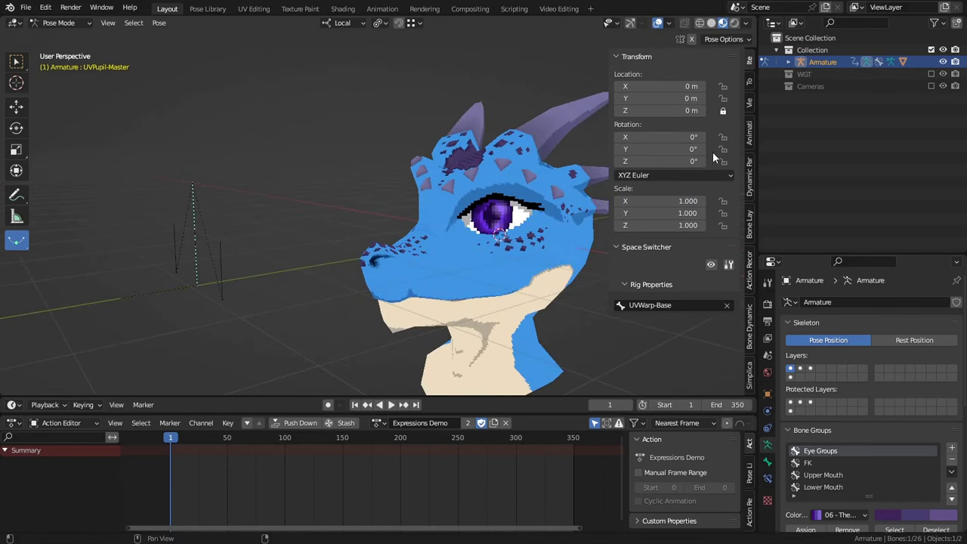
left_click(724, 149)
key("r")
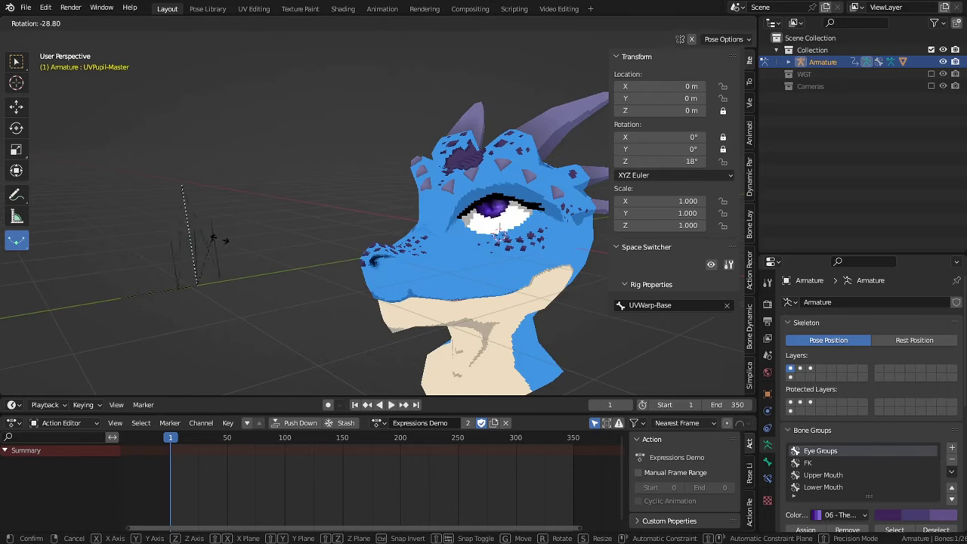
key("Escape")
- Select the UVPupil.L bone and lock its X rotation
left_click(221, 272)
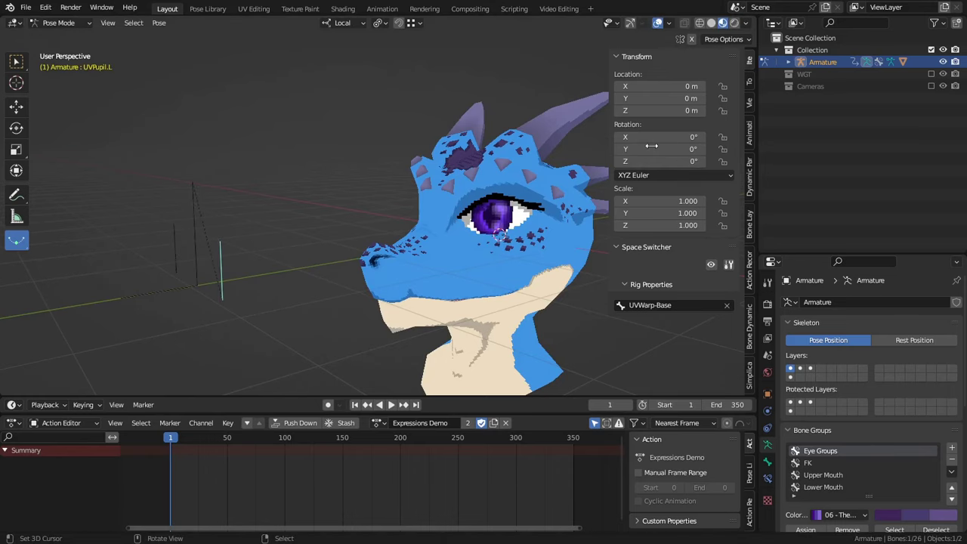
left_click(723, 136)
left_click(723, 137)
left_click(722, 138)
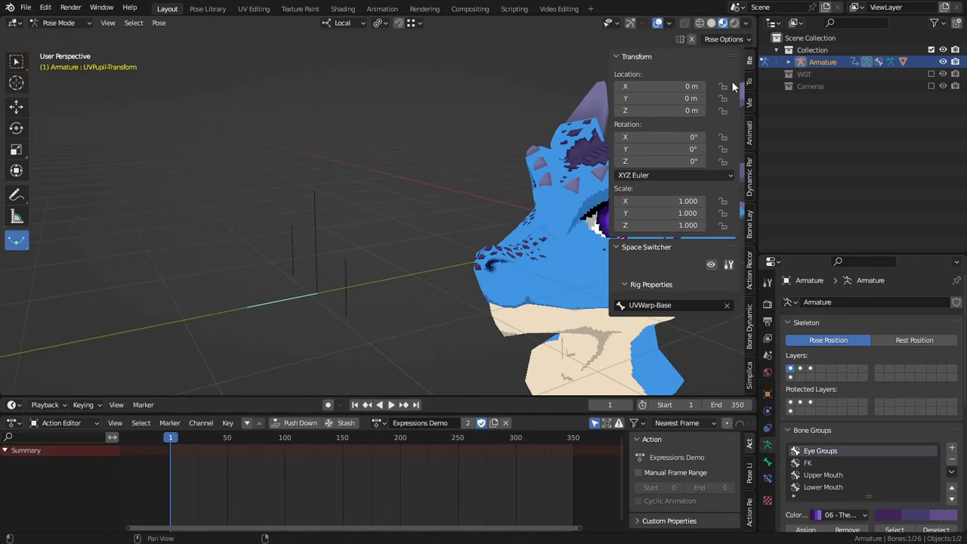
- Toggle the X and Z scale locks of the UVPupil-Transform bone and test scaling and rotating it
left_click(722, 201)
left_click(722, 225)
key("s")
right_click(362, 204)
key("r")
right_click(333, 242)
- Test-move the UVPupil-Master bone near the head and far away from it, cancelling each move
middle_click_drag(294, 294, 398, 273)
right_click(330, 223)
key("g")
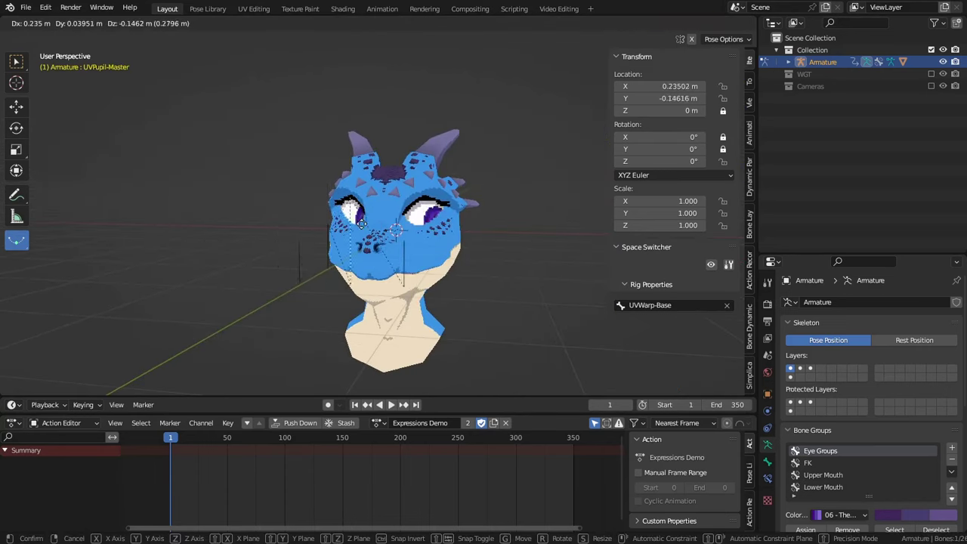
key("Escape")
scroll(275, 250, "down", 5)
key("g")
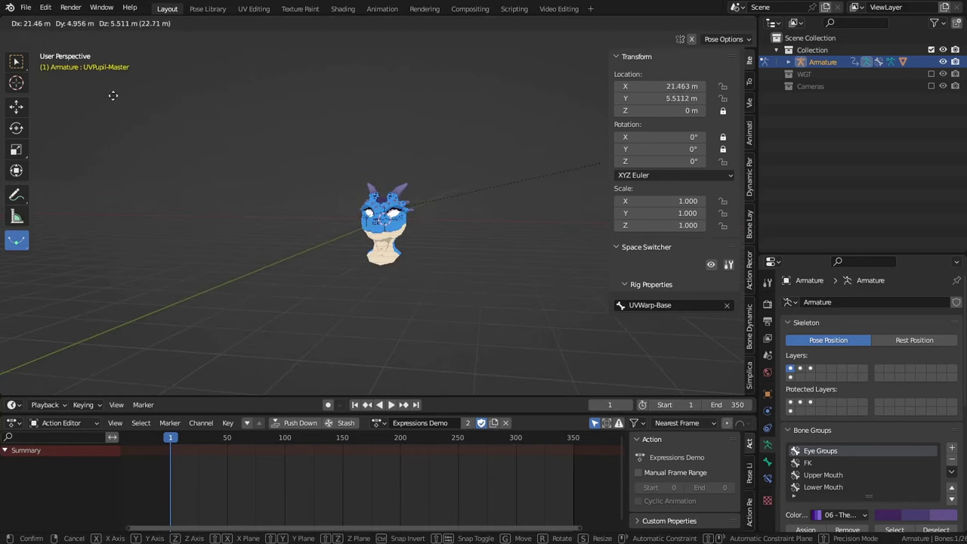
key("Escape")
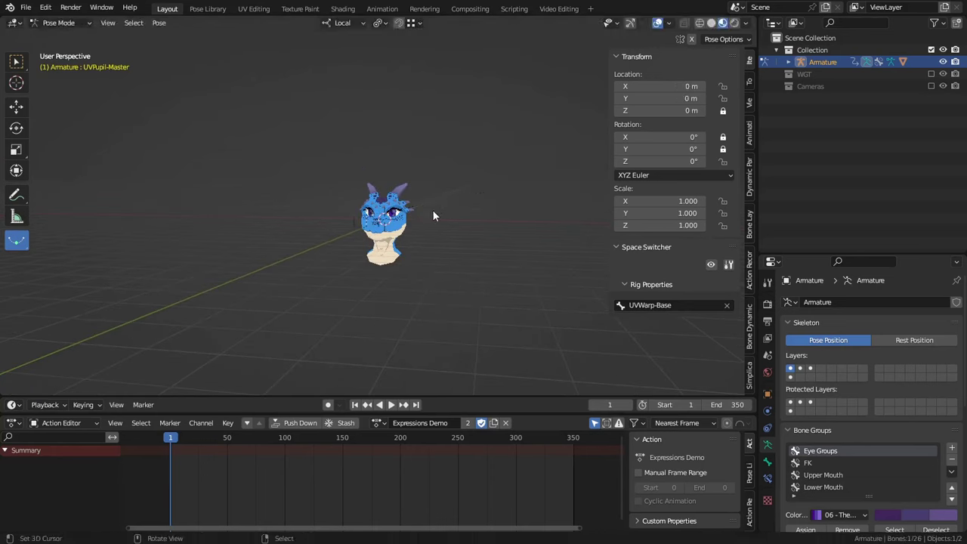
- Move the UVPupil-Master bone along its local X axis to about 0.4 m, shifting the pupils out past the eye edges
scroll(453, 213, "up", 5)
scroll(431, 219, "up", 4)
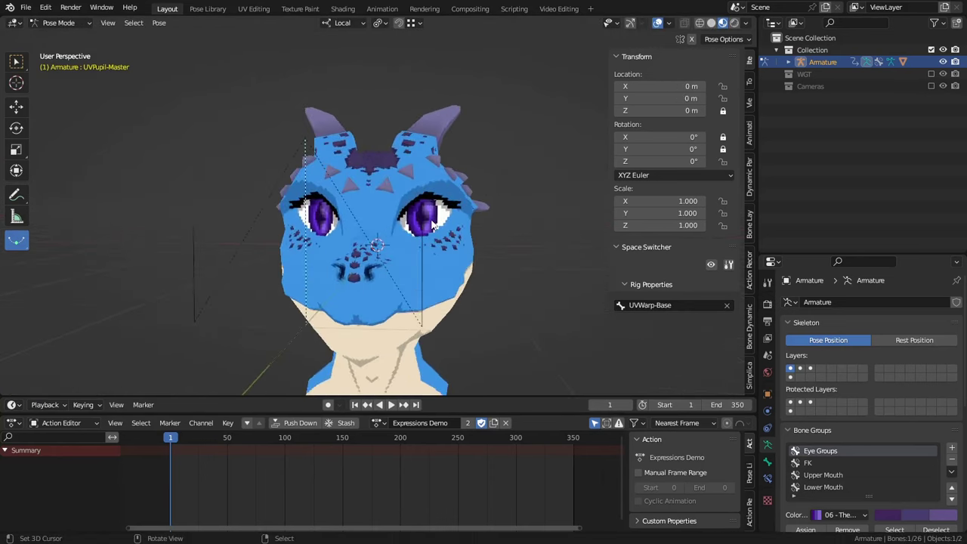
key("g")
key("x")
key("x")
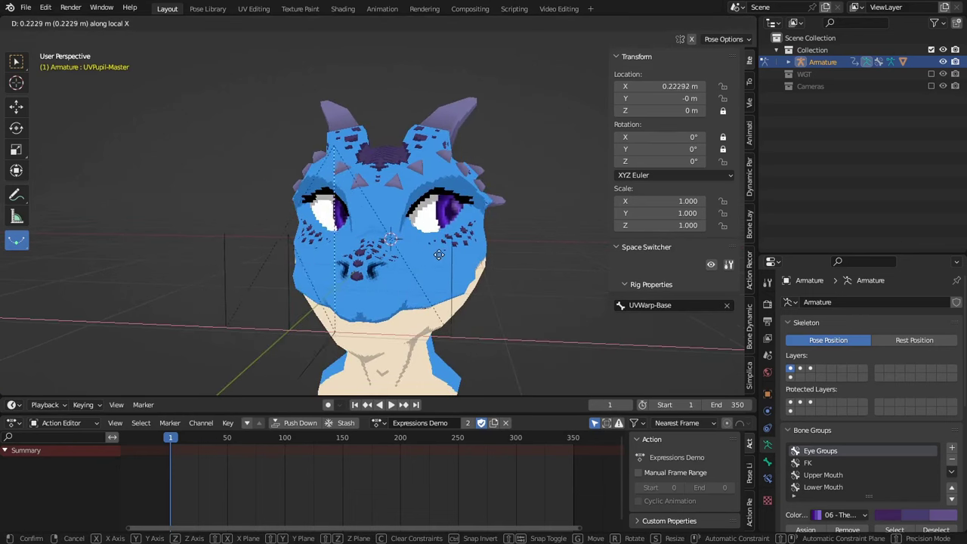
left_click(480, 255)
middle_click_drag(376, 252, 345, 273)
key("g")
key("x")
key("x")
left_click(411, 304)
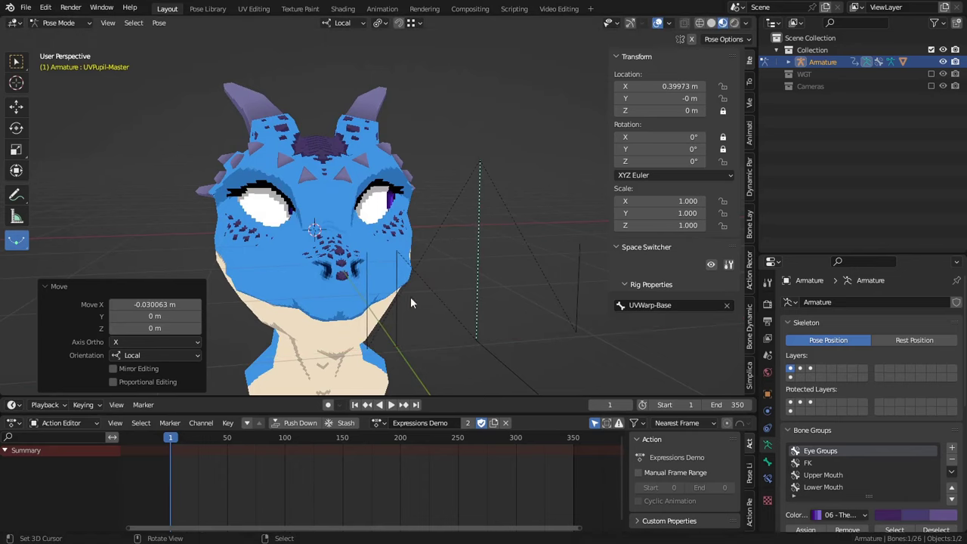
- Add a Limit Distance constraint to the UVPupil-Master bone, targeting the UVPupil-Base bone
left_click(396, 306)
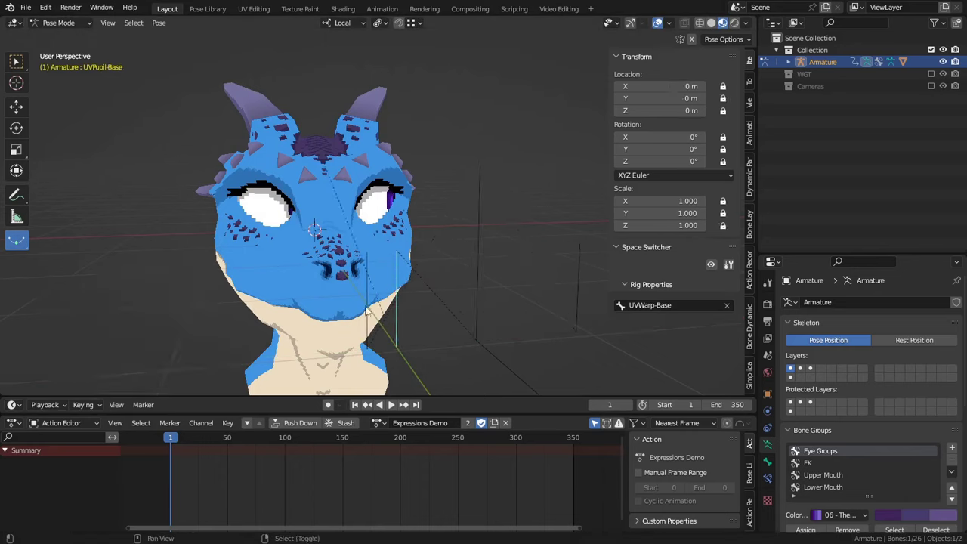
left_click(476, 218, "shift")
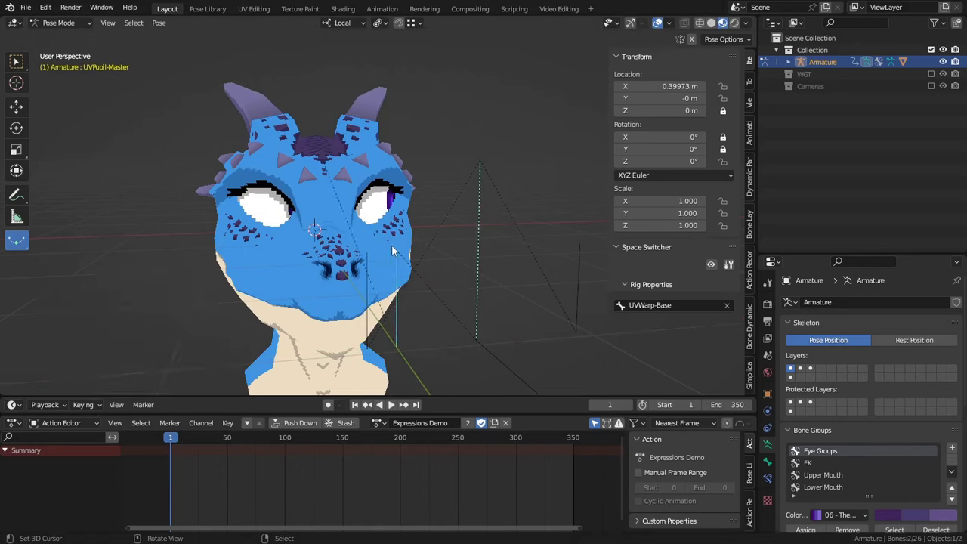
key("ctrl+shift+c")
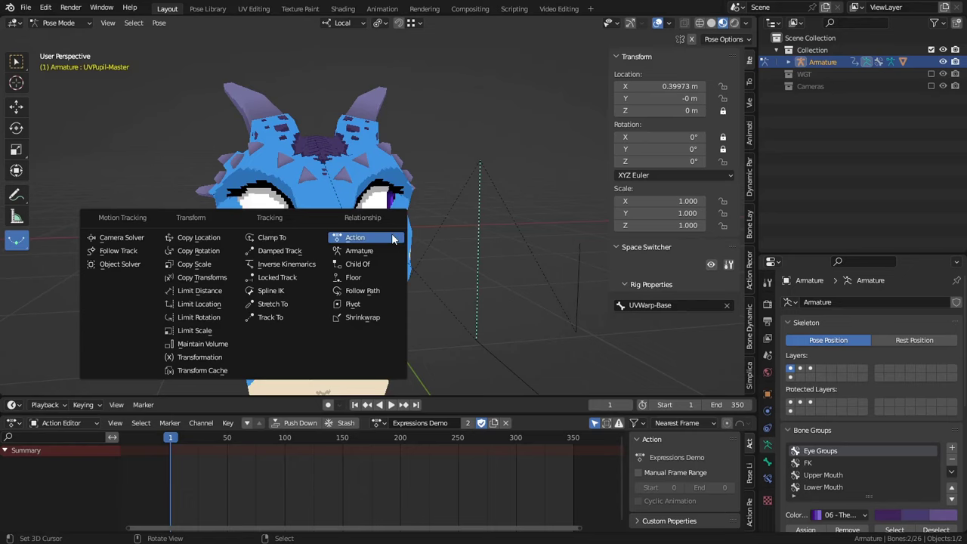
left_click(219, 292)
- Test-move the UVPupil-Master bone against its distance limit, cancelling each move, and reset its location to zero
key("g")
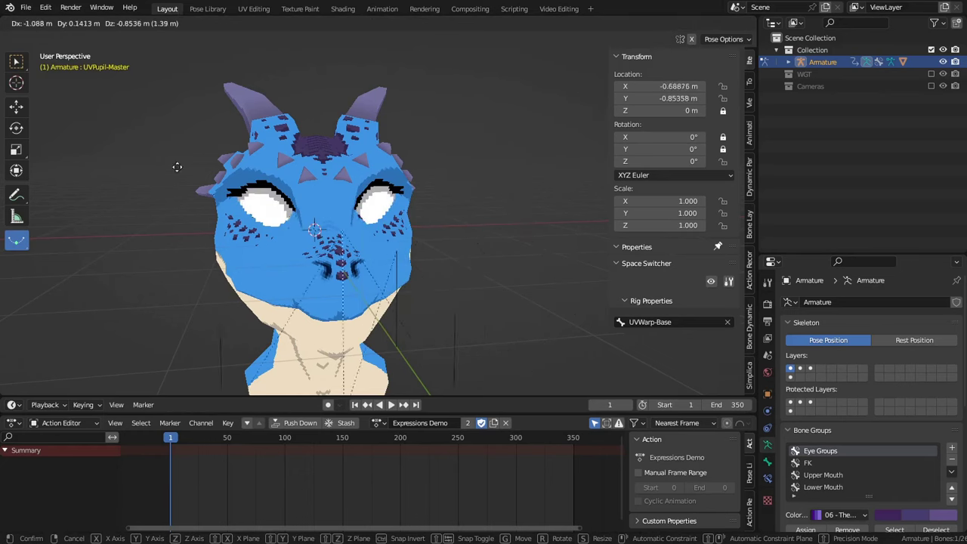
right_click(332, 325)
middle_click_drag(474, 329, 420, 291)
left_click(437, 295)
key("g")
right_click(669, 285)
key("g")
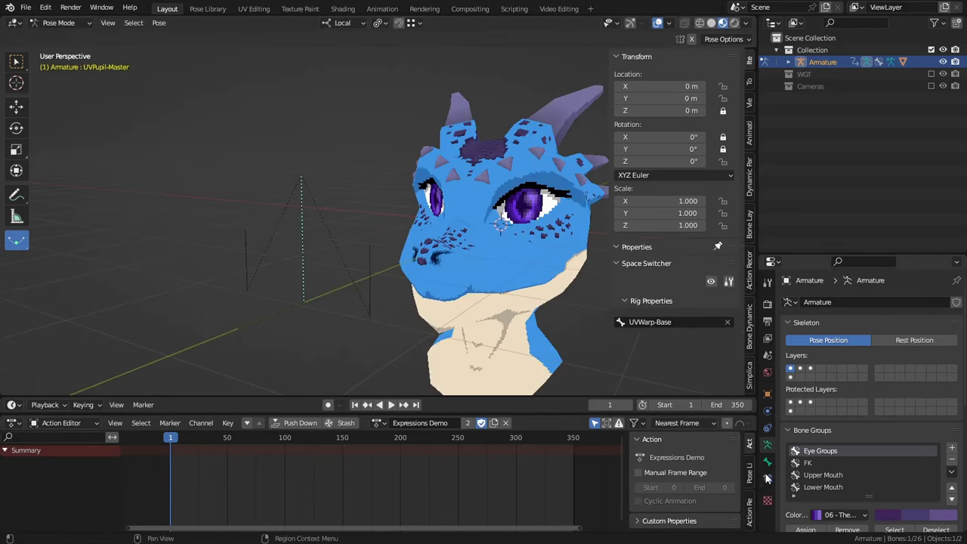
- Set both the target and owner of UVPupil-Master's Limit Distance constraint to Local Space
left_click(767, 477)
left_click(895, 436)
left_click(836, 362)
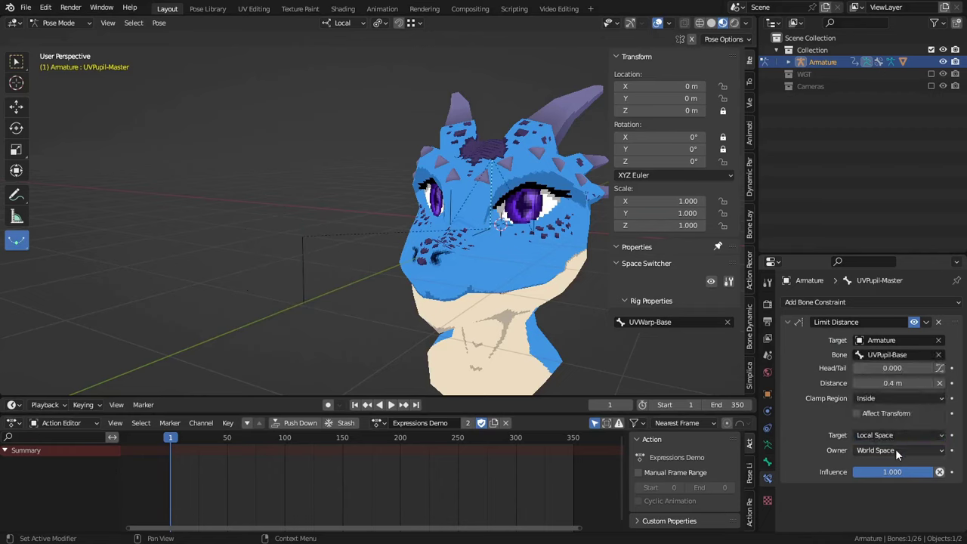
left_click(895, 449)
left_click(835, 376)
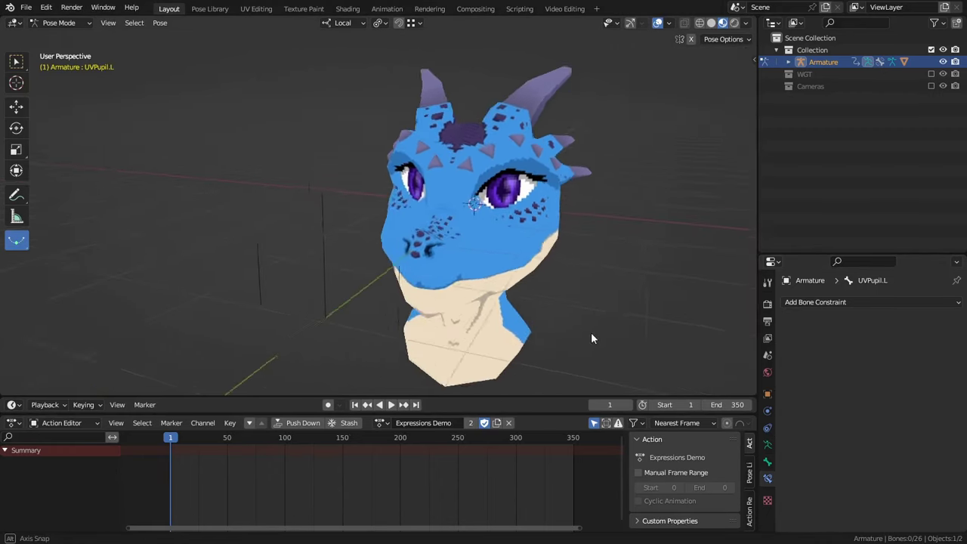
- Select the UVPupil-Transform, UVPupil.R and UVPupil.L bones together and test scaling and rotating them
middle_click_drag(592, 340, 527, 277)
left_click(475, 291)
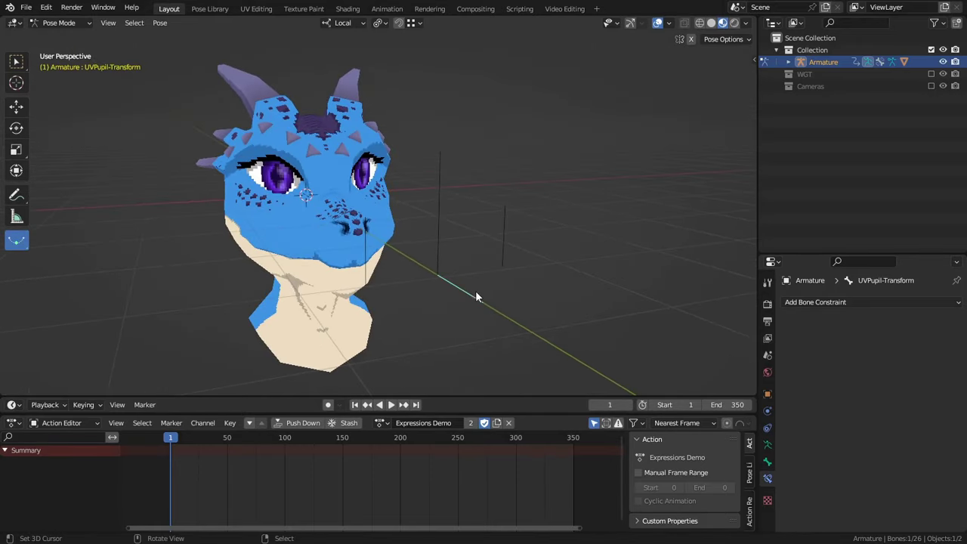
left_click(366, 260, "shift")
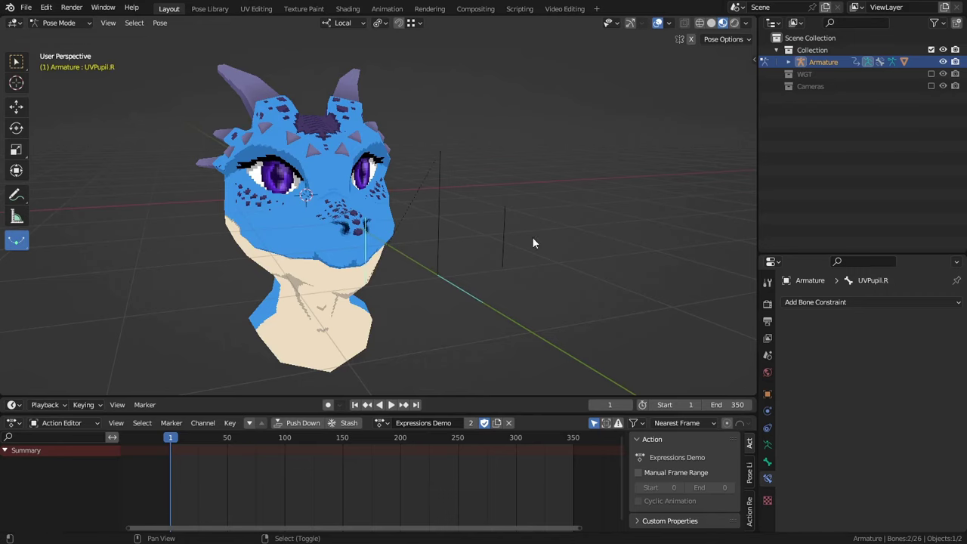
key("s")
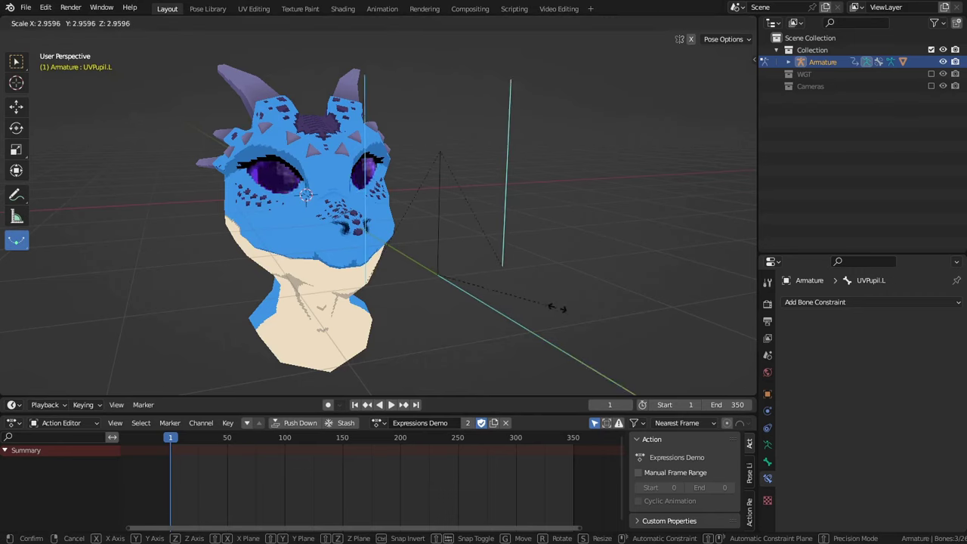
left_click(491, 278)
key("r")
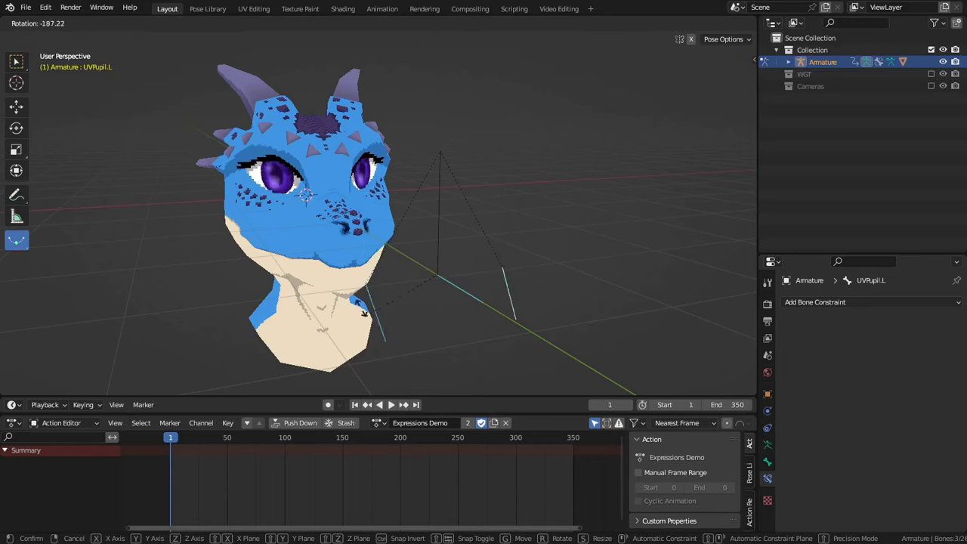
left_click(575, 286)
- Add a Transformation constraint to the UVPupil.L bone with UVPupil-Transform as its target
middle_click_drag(568, 279, 492, 287)
middle_click_drag(408, 265, 359, 264)
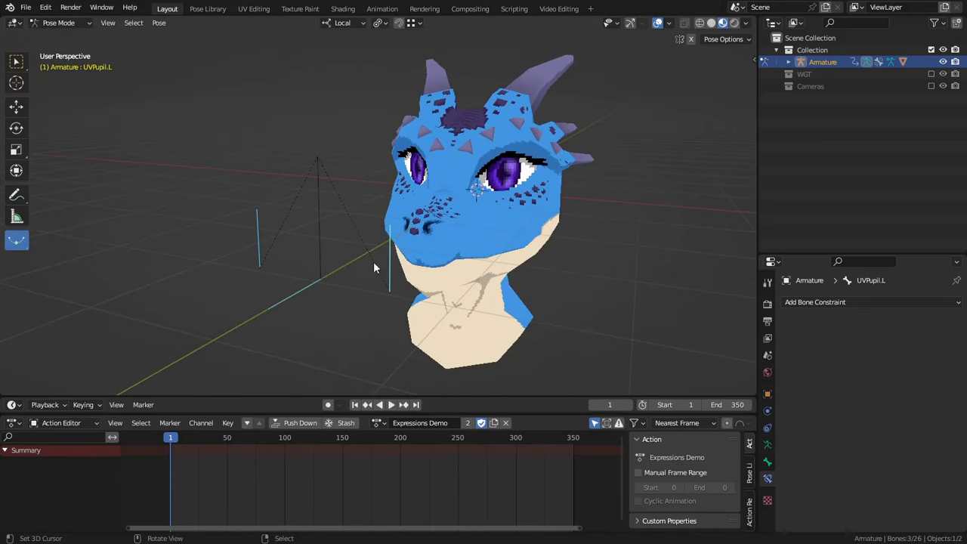
left_click(354, 257)
left_click(313, 285)
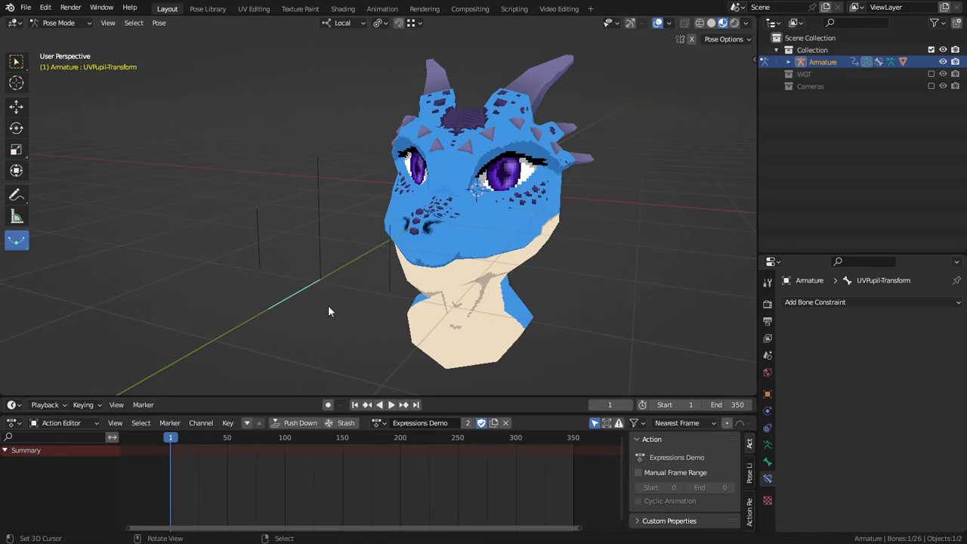
left_click(391, 257, "shift")
key("shift+ctrl+c")
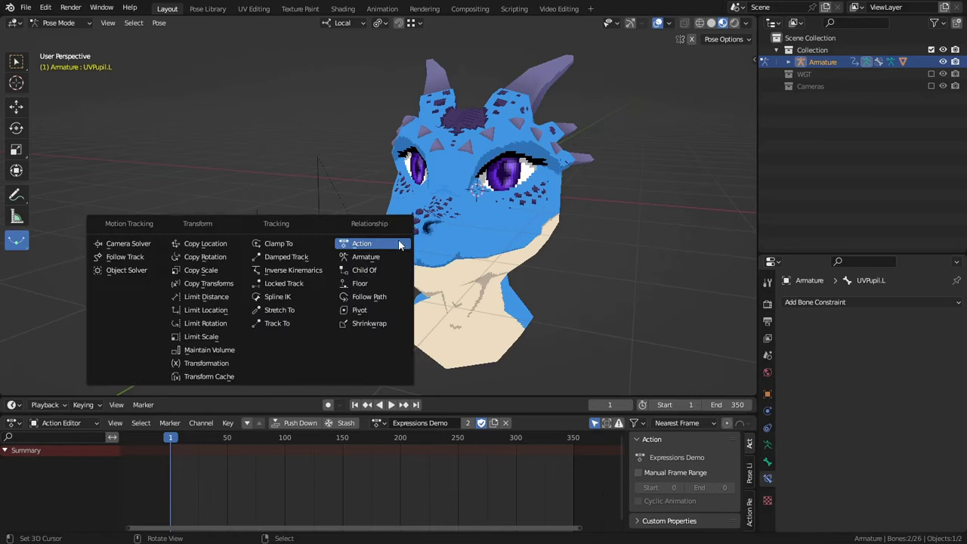
left_click(234, 359)
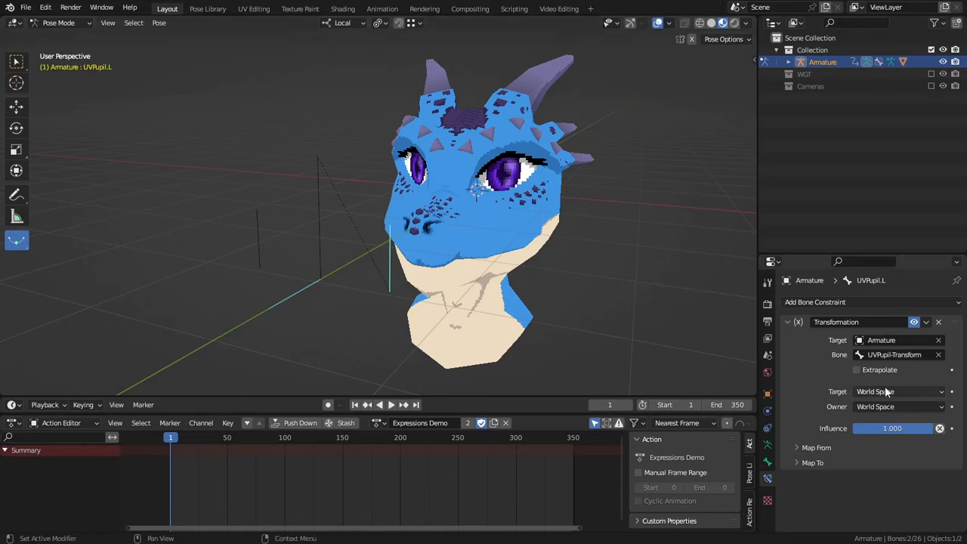
- Rename the UVPupil.L constraint Scale Control and set its target and owner to Local Space
left_click(844, 324)
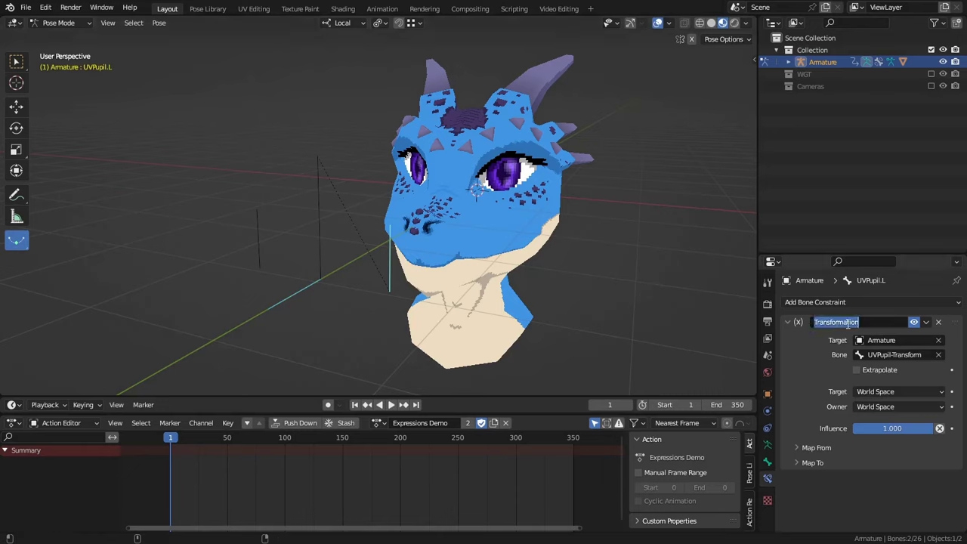
type("Scale")
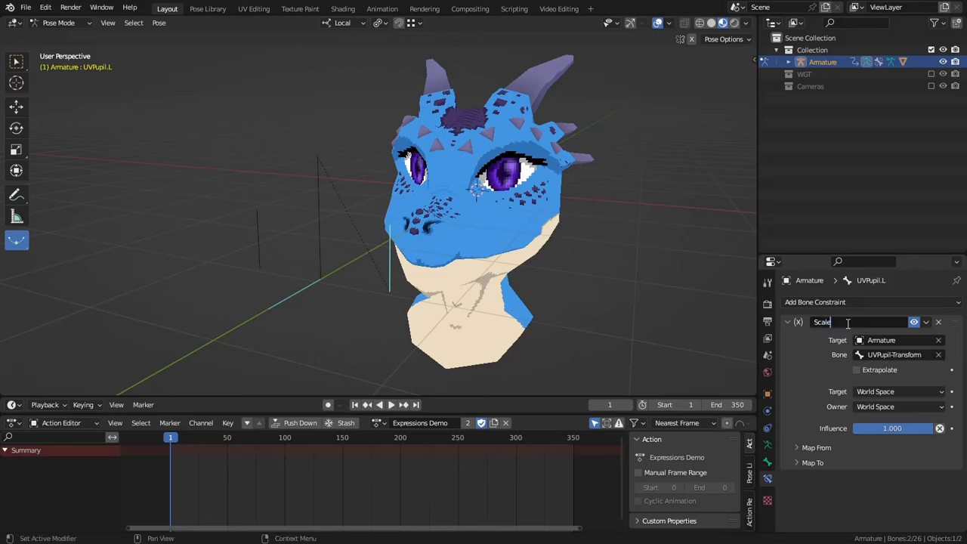
type(" Control")
key("Return")
left_click(875, 392)
left_click(877, 466)
left_click(879, 406)
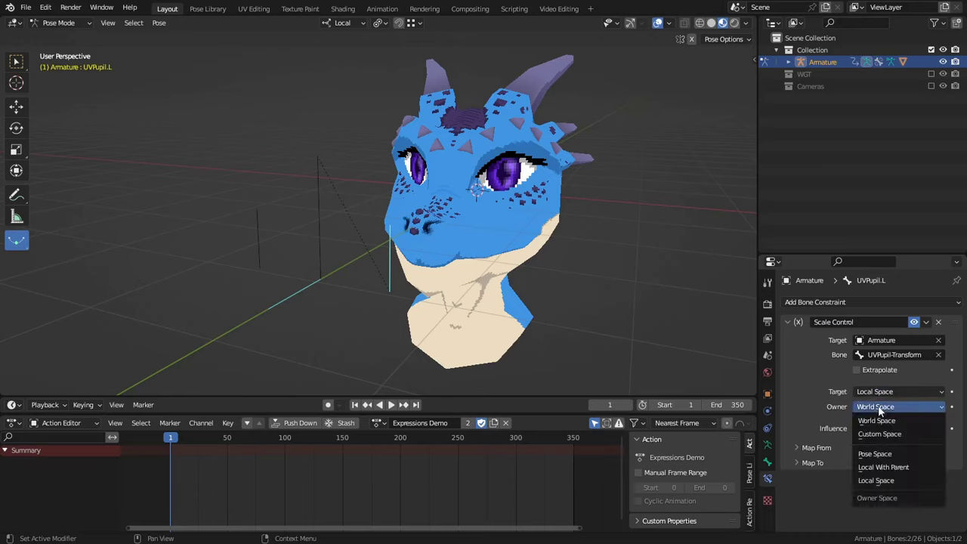
left_click(876, 481)
- Map the Scale Control constraint from scale, with a Y minimum of 0.5 and maximum of 2
left_click(835, 451)
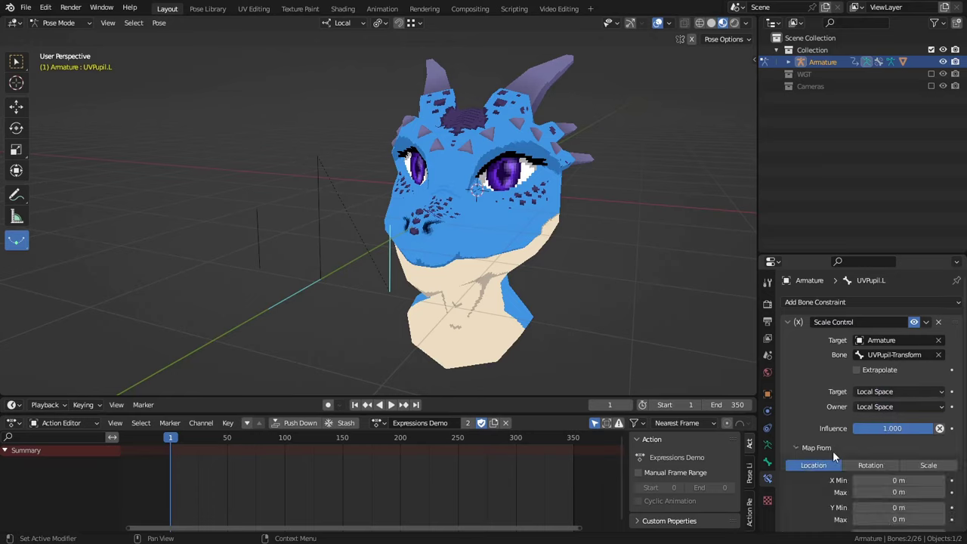
scroll(892, 446, "down", 2)
left_click(928, 426)
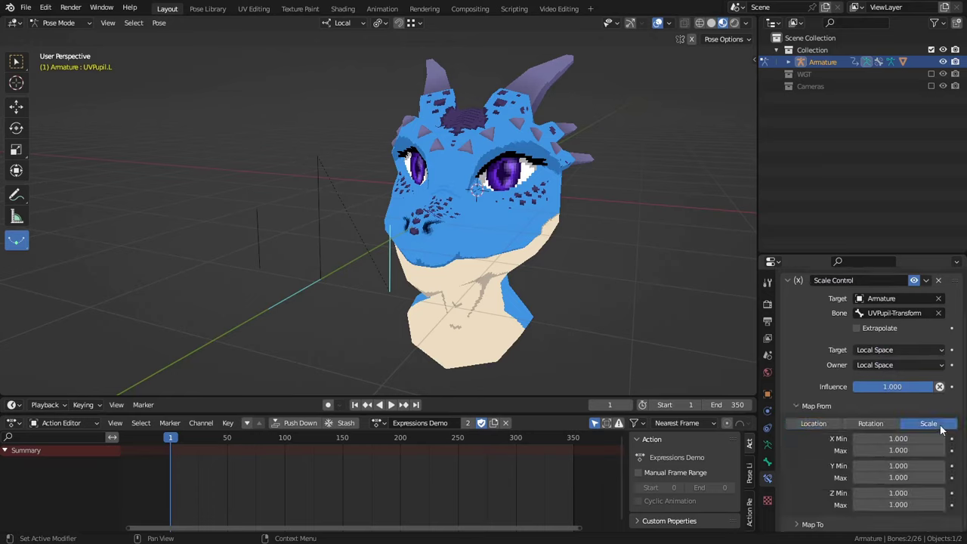
left_click(894, 466)
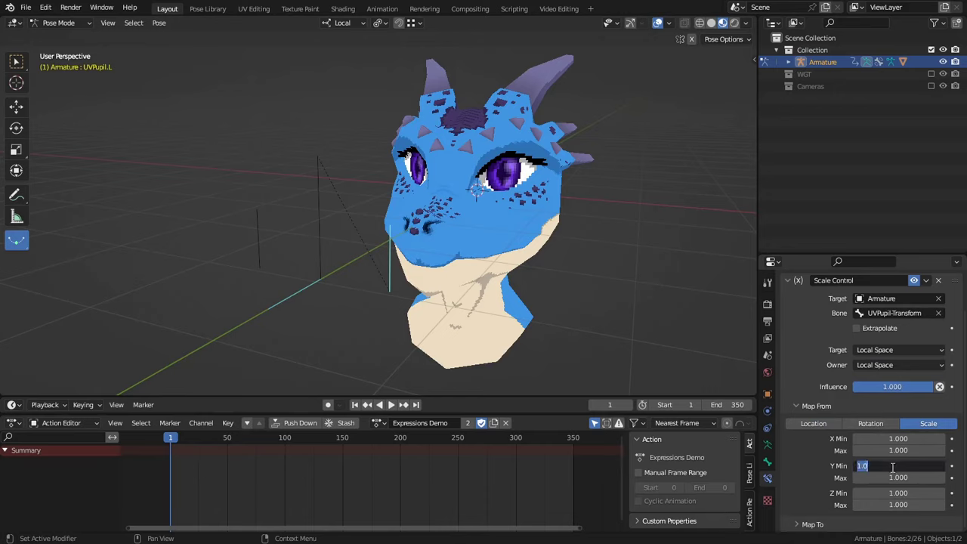
key("BackSpace")
key("Tab")
type("2")
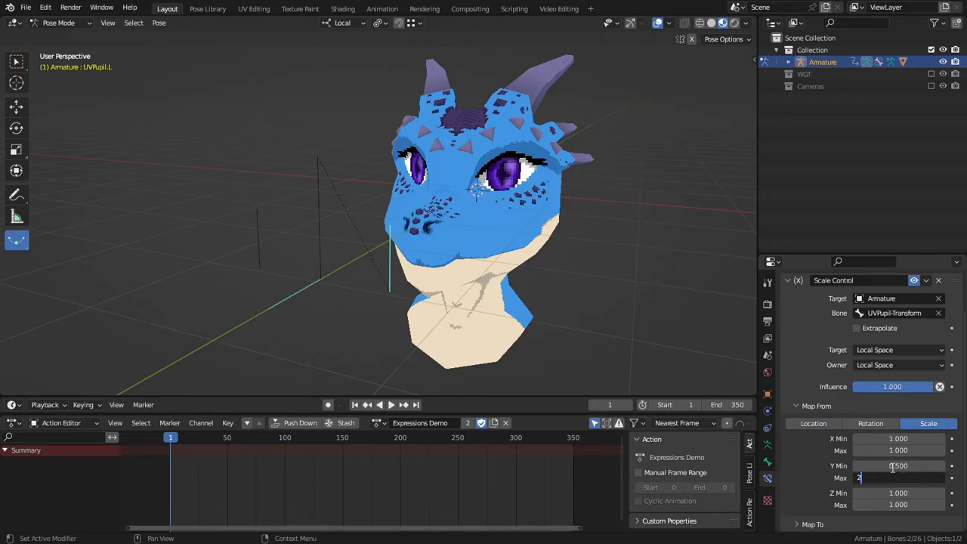
key("Return")
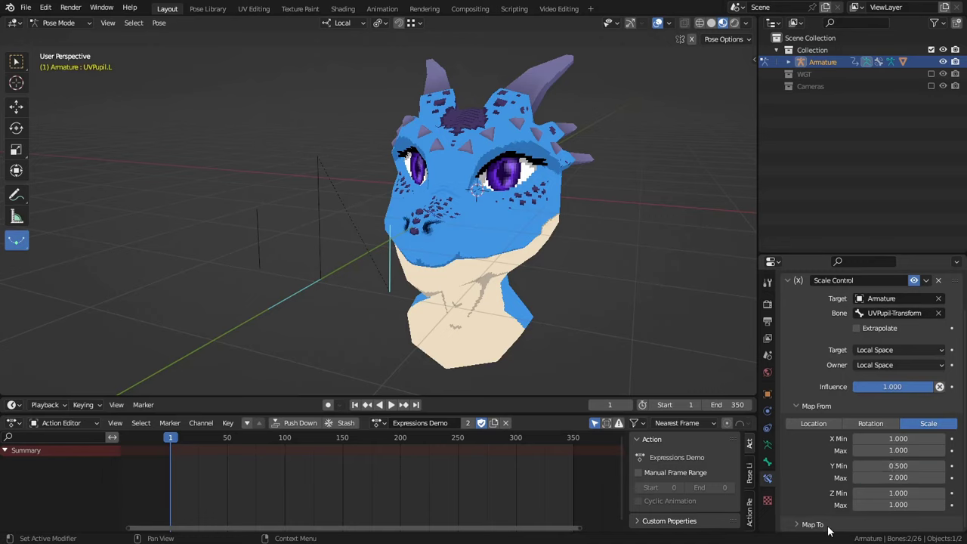
- Map the Scale Control constraint to scale, using Y as the source axis for X and Z
scroll(821, 490, "down", 5)
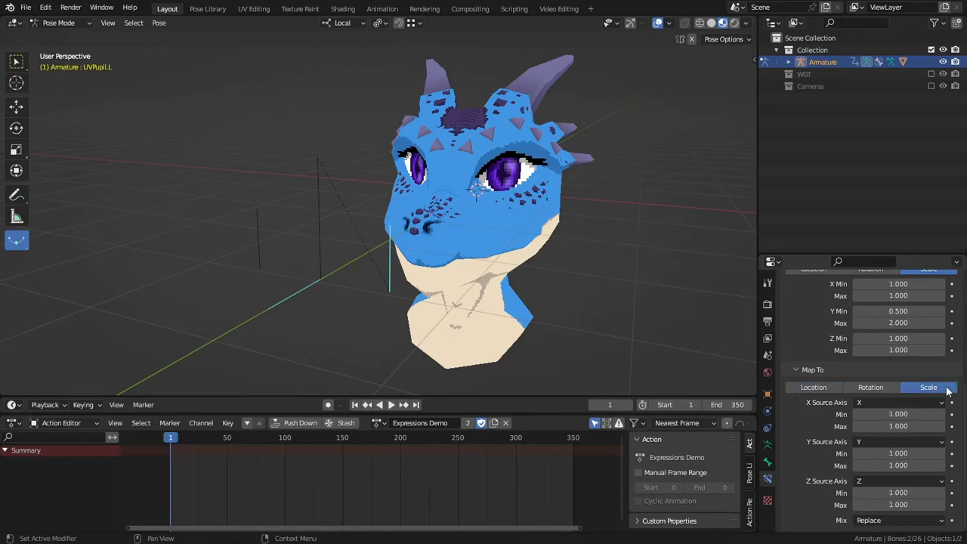
left_click(889, 402)
left_click(889, 417)
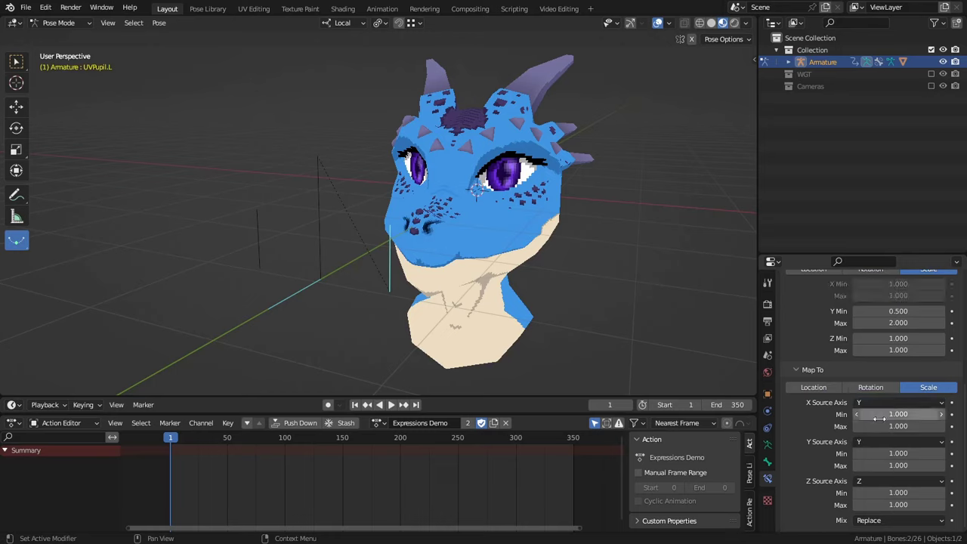
left_click(873, 481)
left_click(874, 467)
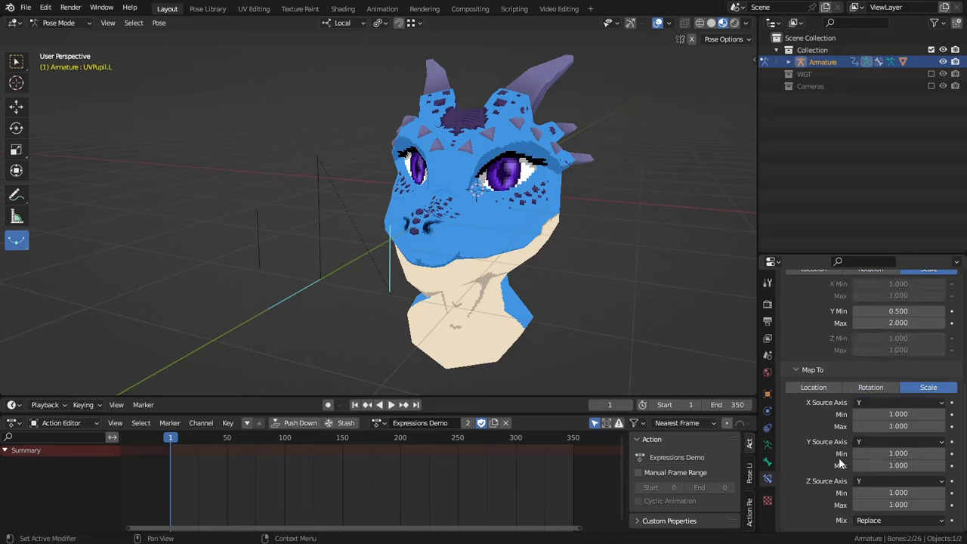
- Set the mapped-to scale range to a minimum of 0.25 and a maximum of 2.5 on the X, Y and Z axes
left_click(911, 414)
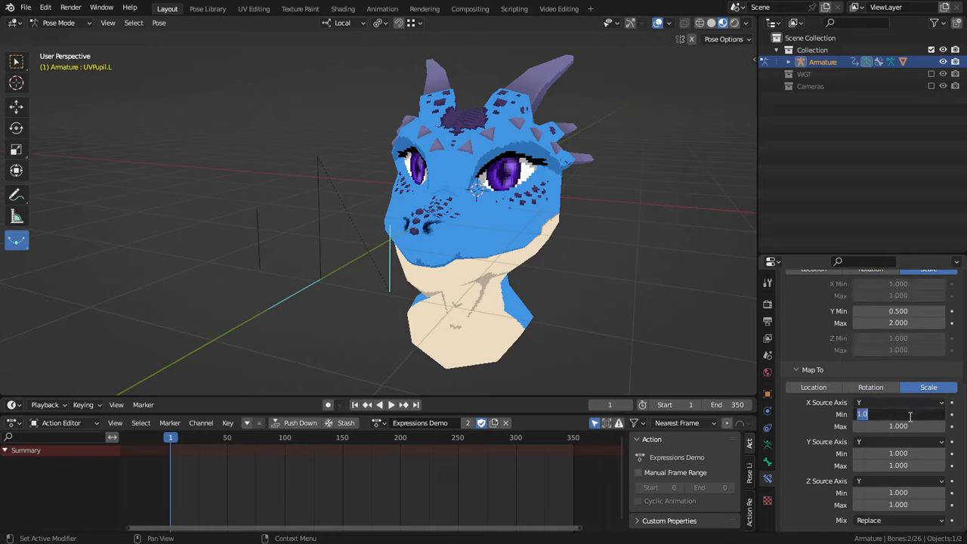
type(".25")
key("Tab")
type("2.5")
key("Return")
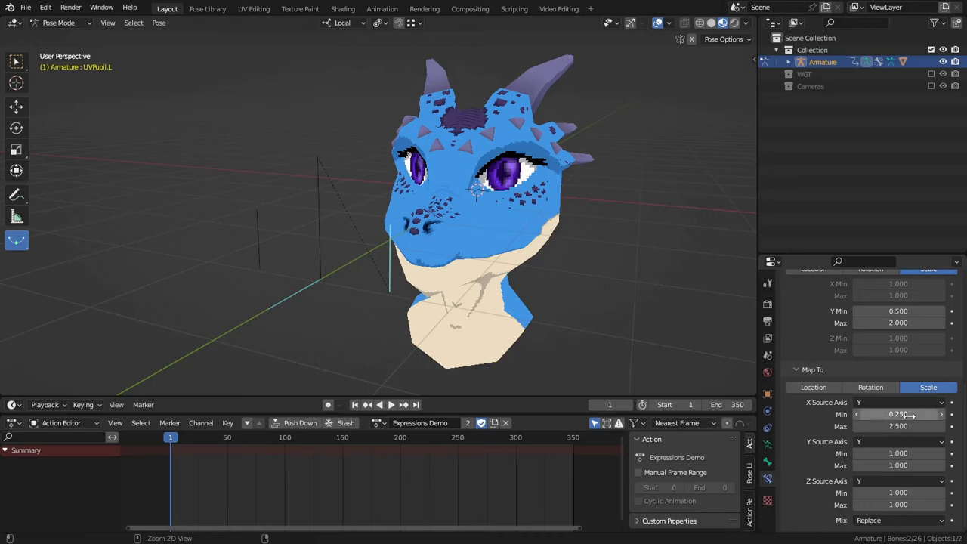
type("0.250")
type("0.250")
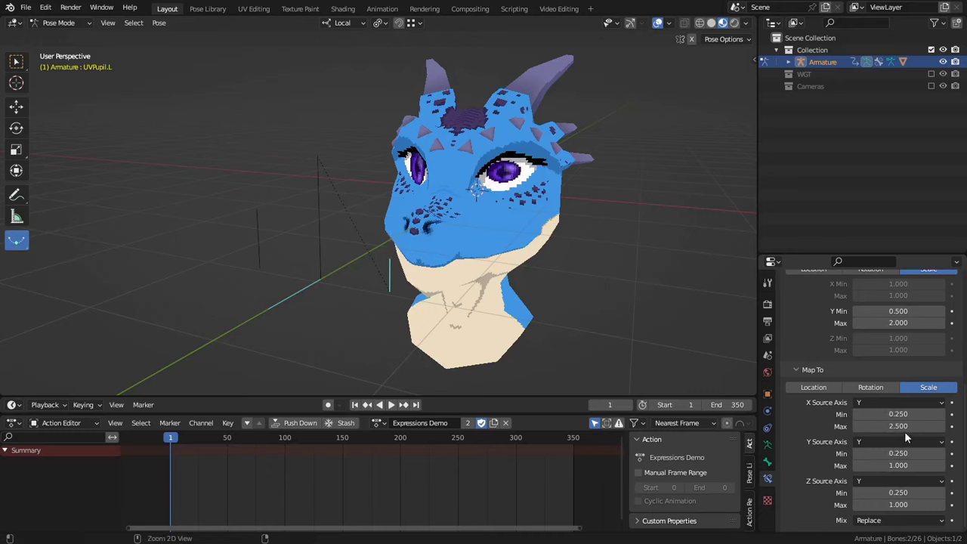
key("ctrl+c")
key("ctrl+v")
key("ctrl+v")
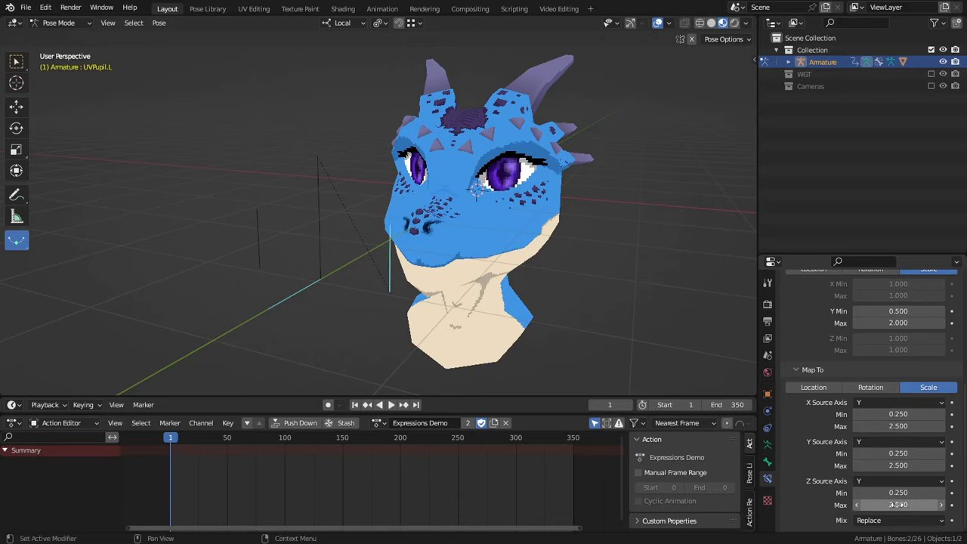
- Set the Scale Control constraint's mix mode to Multiply and test it by scaling UVPupil-Transform and UVPupil.L
left_click(920, 521)
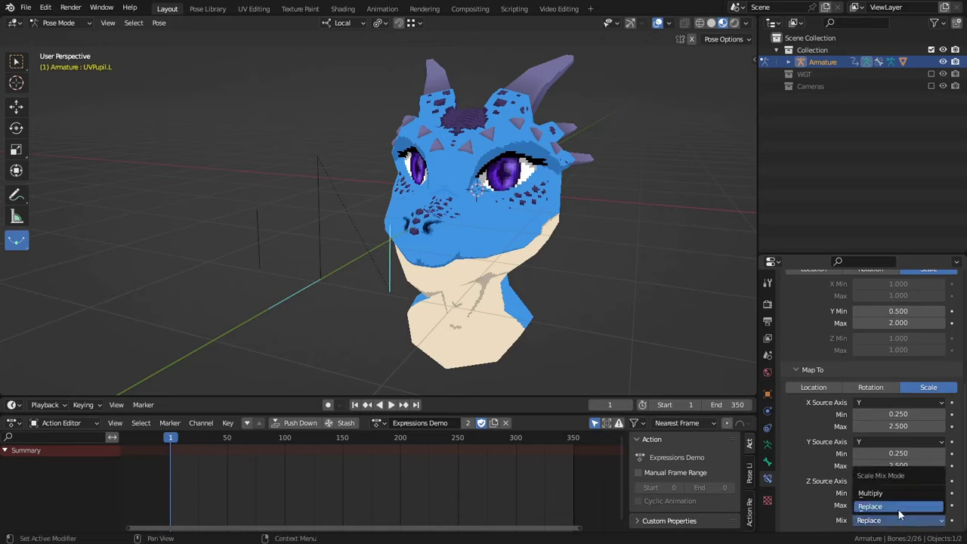
left_click(892, 493)
left_click(269, 302)
key("s")
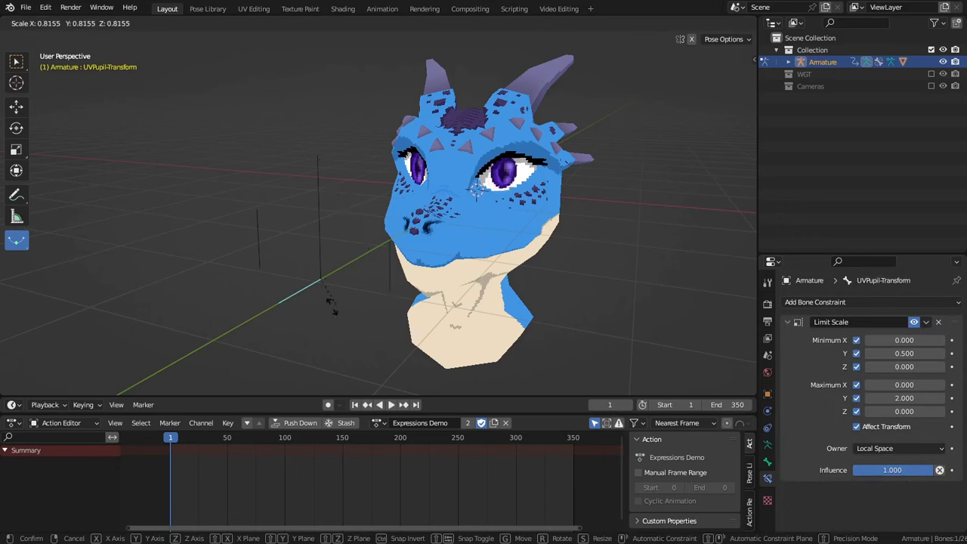
left_click(426, 304)
left_click(391, 264)
key("s")
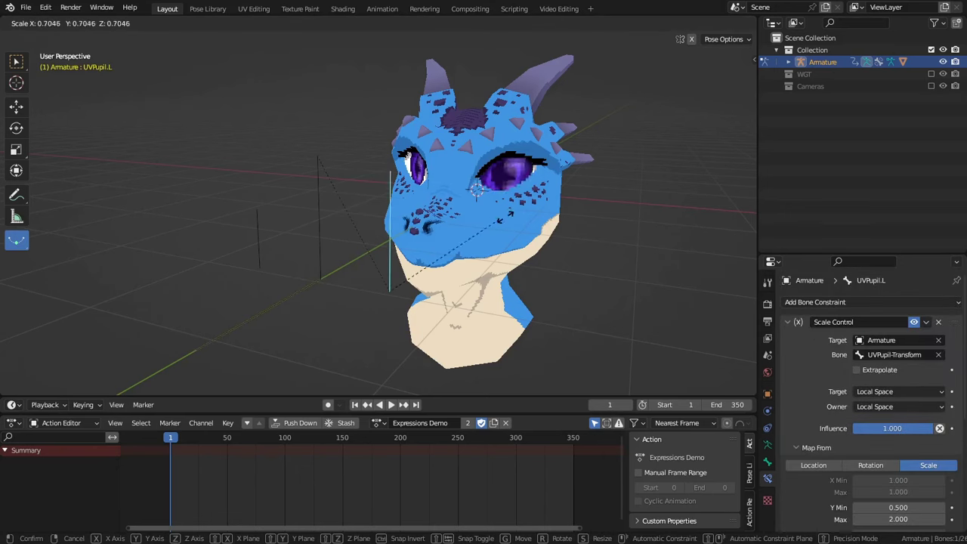
left_click(373, 274)
- Set both the target and owner of UVPupil.L's Rotation Control constraint to Local Space
left_click(277, 317)
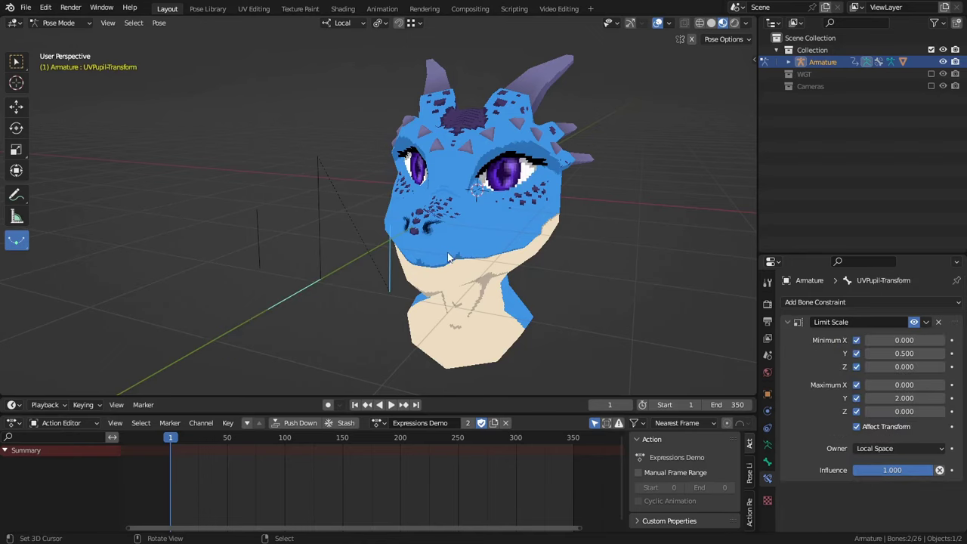
left_click(377, 274)
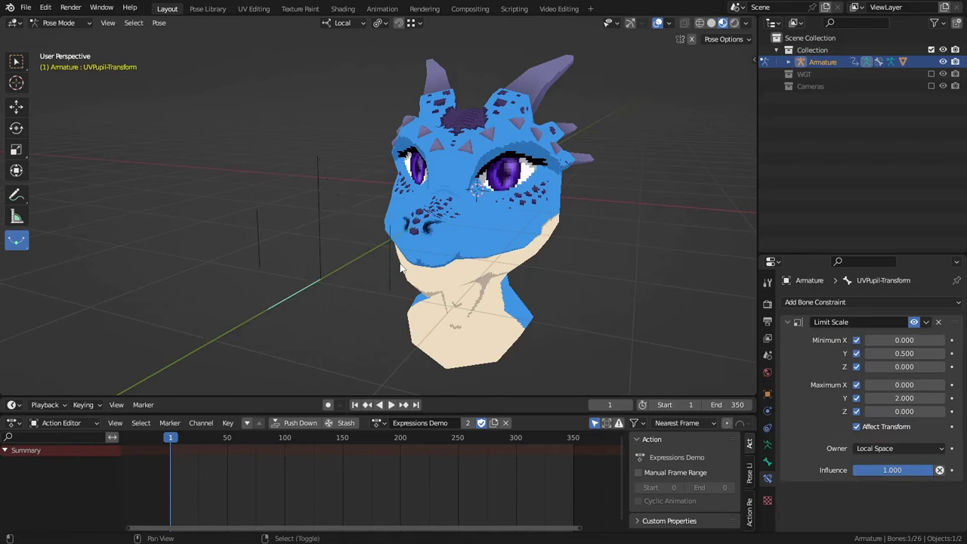
left_click(274, 307)
left_click(876, 408)
left_click(836, 482)
left_click(900, 423)
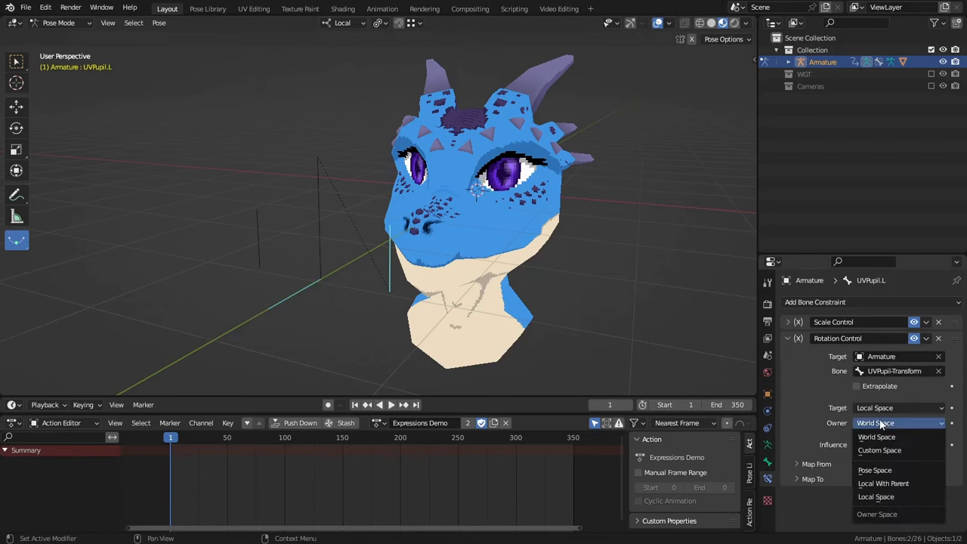
left_click(877, 482)
- Map the Rotation Control constraint from rotation with a Y minimum of -180°, and adjust the mapped-to Z minimum rotation
scroll(859, 461, "down", 3)
left_click(881, 425)
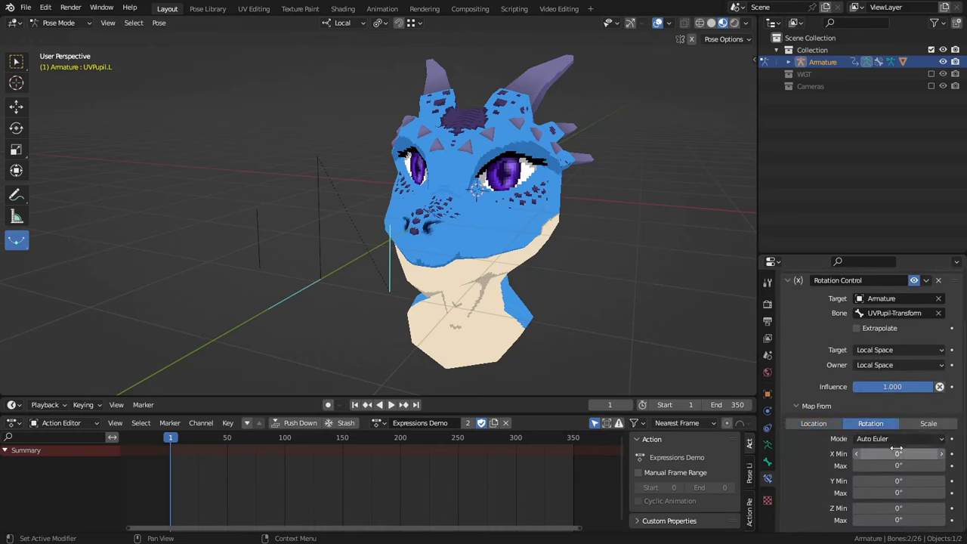
scroll(888, 446, "down", 1)
left_click(911, 468)
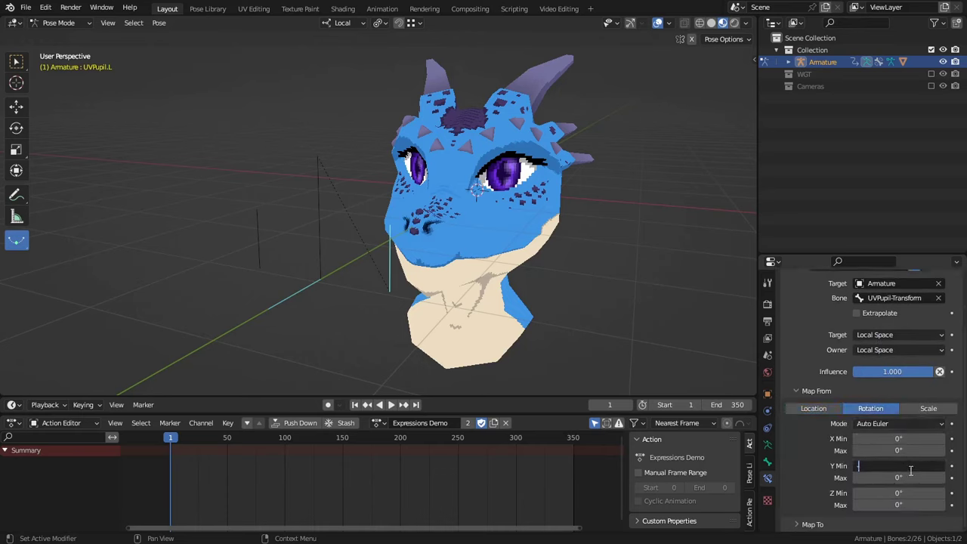
type("-180")
key("Tab")
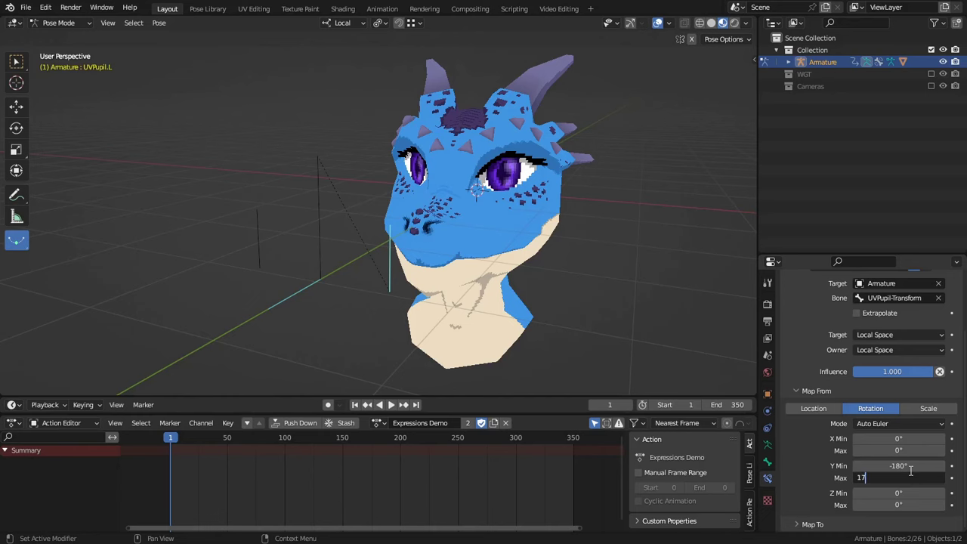
type("170")
key("Return")
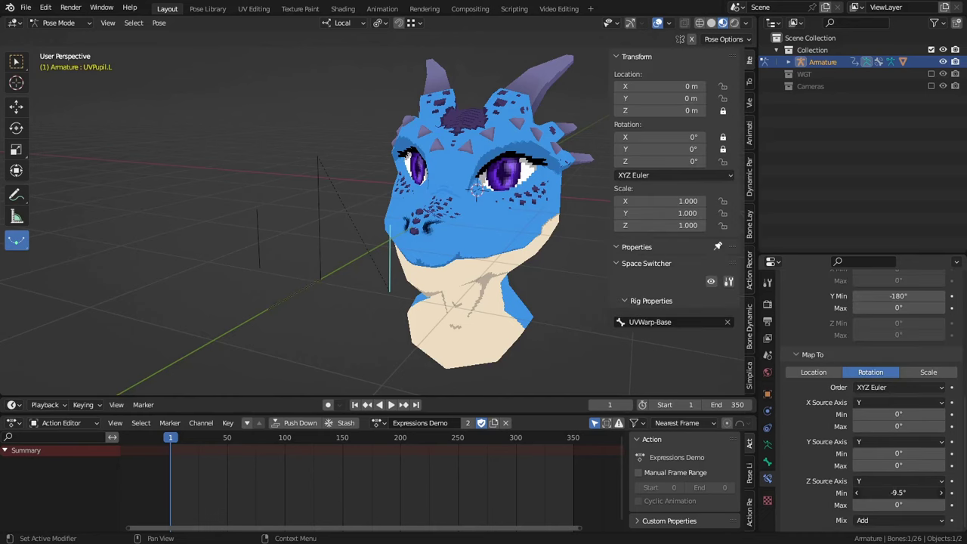
left_click_drag(881, 493, 875, 493)
- Test the UVPupil-Transform bone by scaling and rotating it to check how the pupils respond
right_click(295, 294)
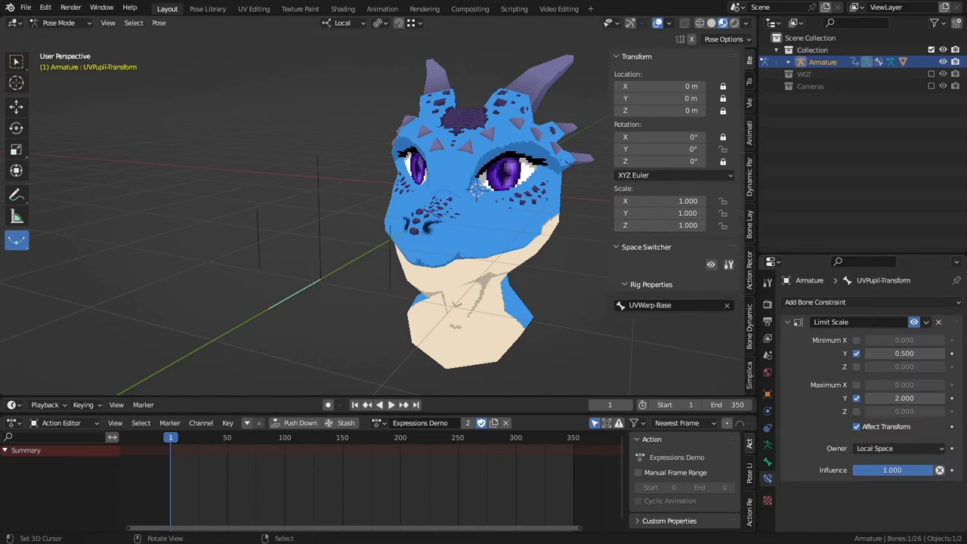
key("r")
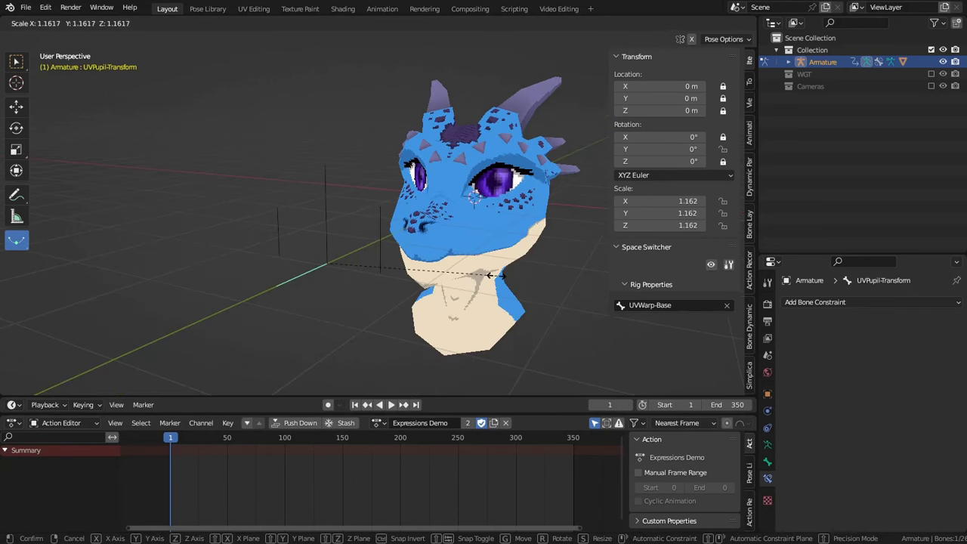
key("Escape")
key("r")
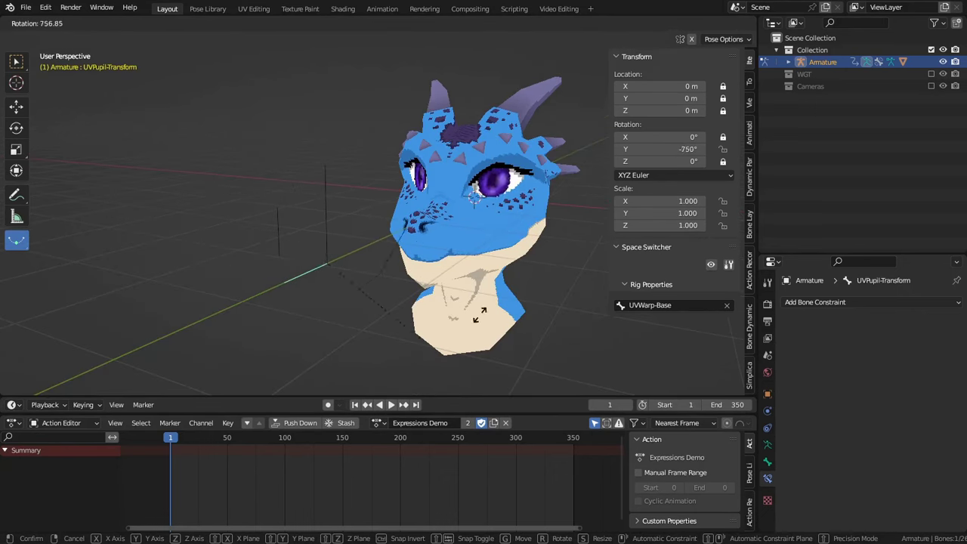
left_click(445, 340)
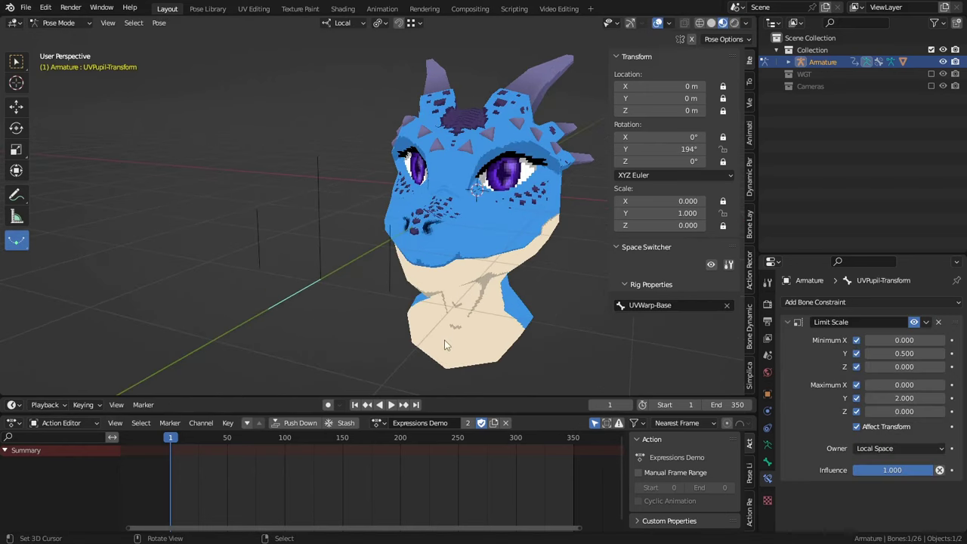
- Disable the X and Z minimum and maximum limits in UVPupil-Transform's Limit Scale constraint
left_click(856, 340)
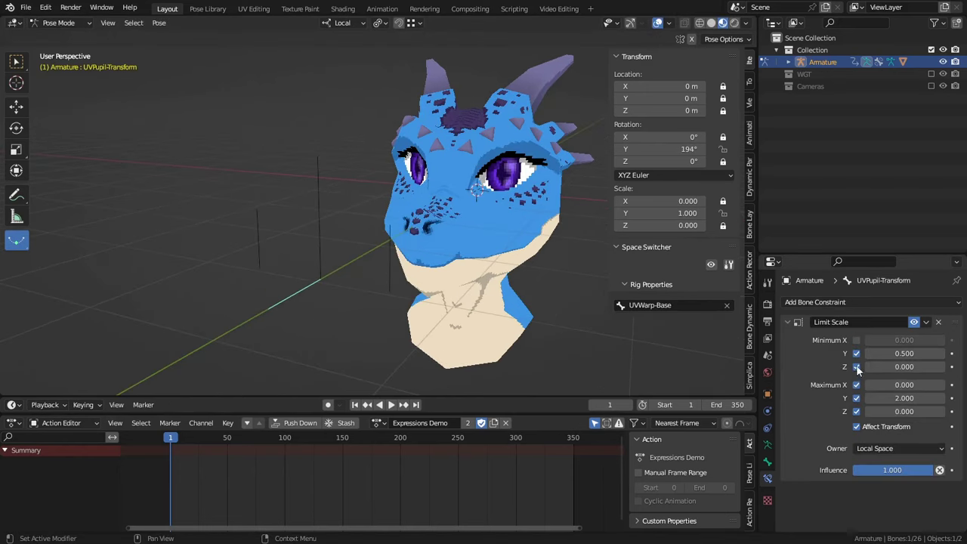
left_click(856, 367)
left_click(856, 384)
left_click(856, 411)
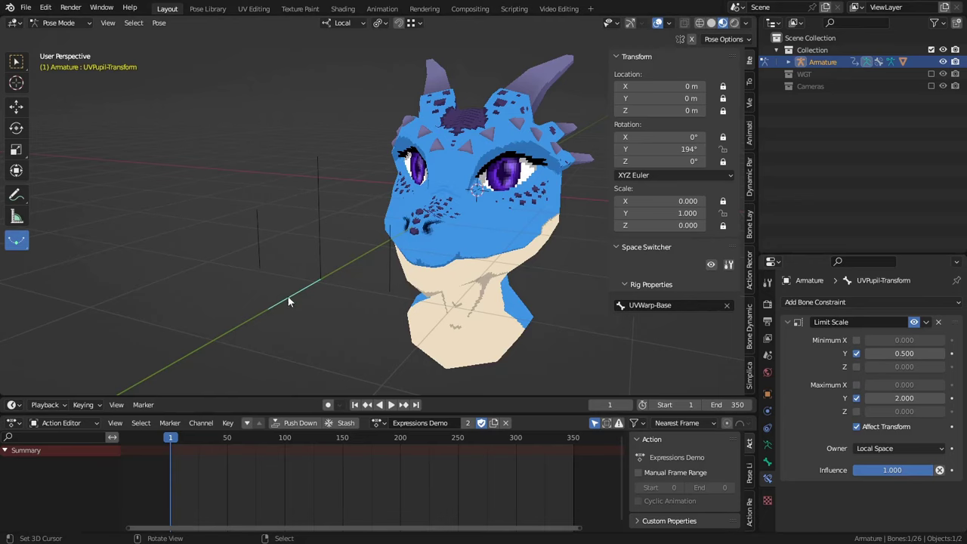
- Test-rotate and test-scale UVPupil-Transform with only the Y scale limits active, cancelling the trial transforms
key("r")
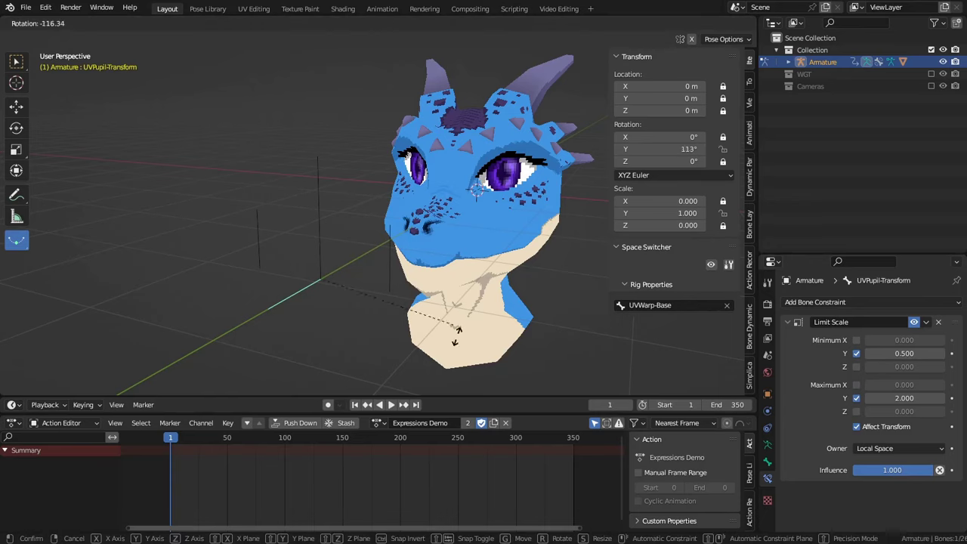
key("s")
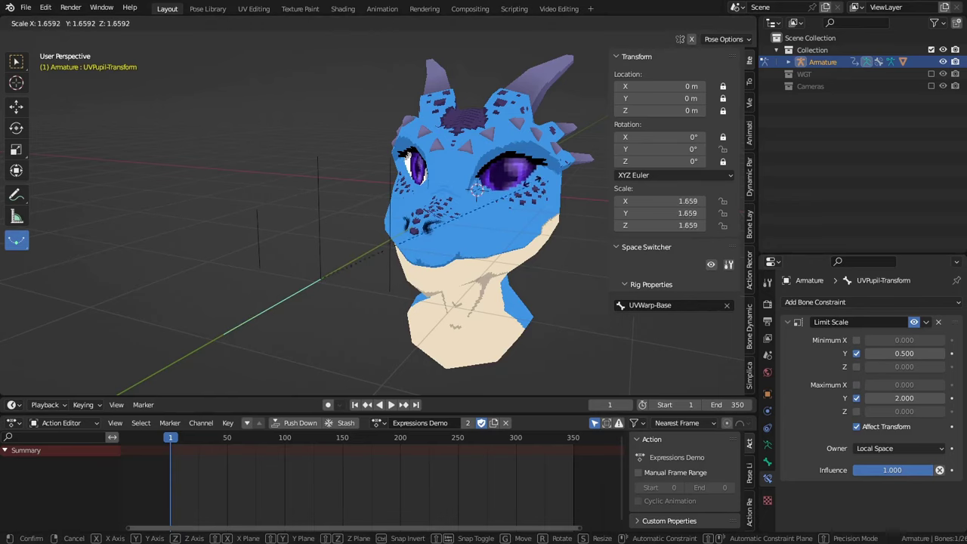
right_click(383, 351)
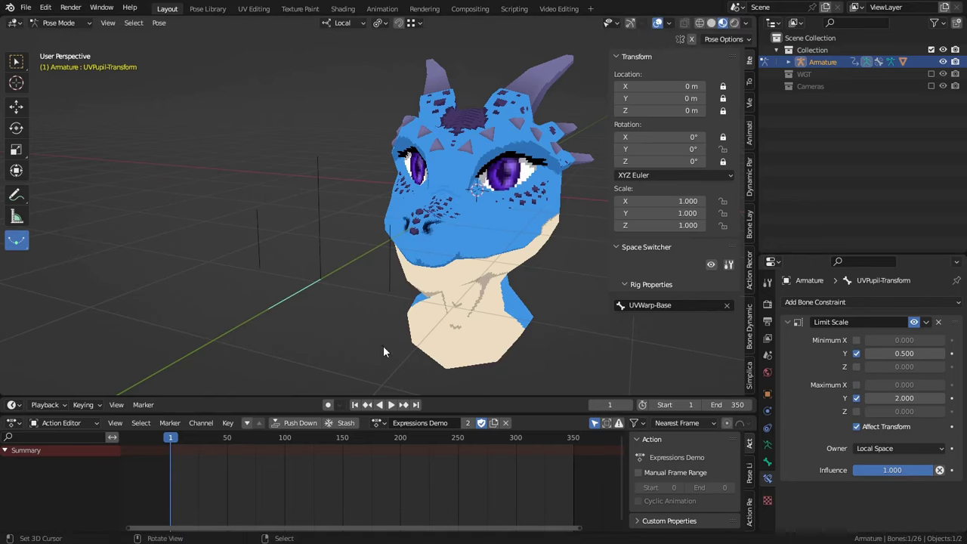
key("s")
key("Escape")
- Collapse the Rotation Control constraint on UVPupil.L and select the UVPupil.R bone
left_click(390, 263)
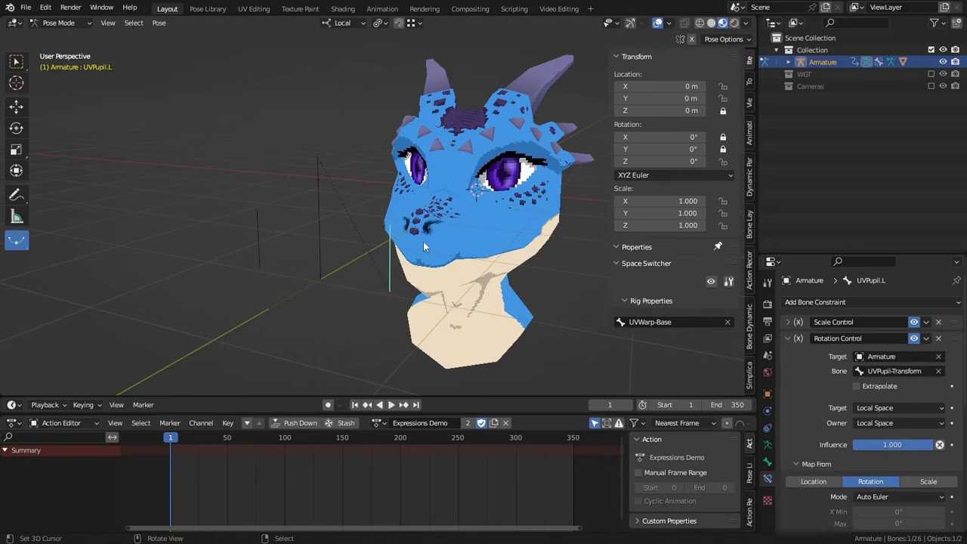
left_click(789, 339)
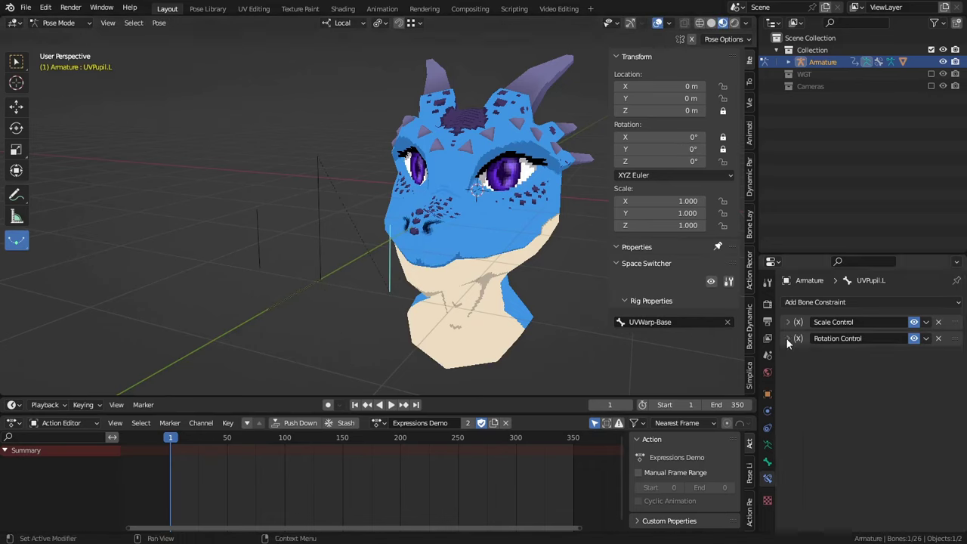
left_click(262, 230)
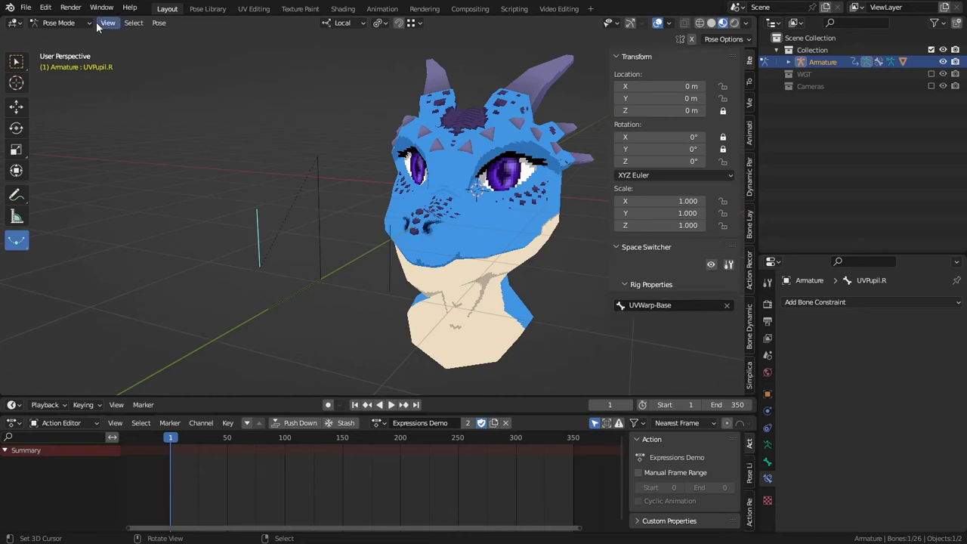
- Search the add-on preferences for "copy", expand the Copy Attributes Menu details, and save the preferences
left_click(45, 7)
left_click(86, 182)
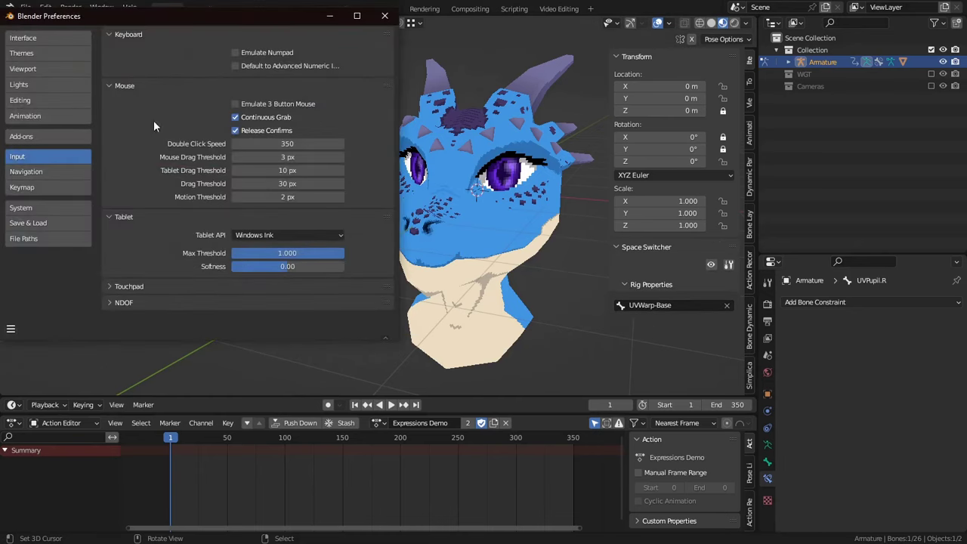
left_click(35, 139)
type("copy")
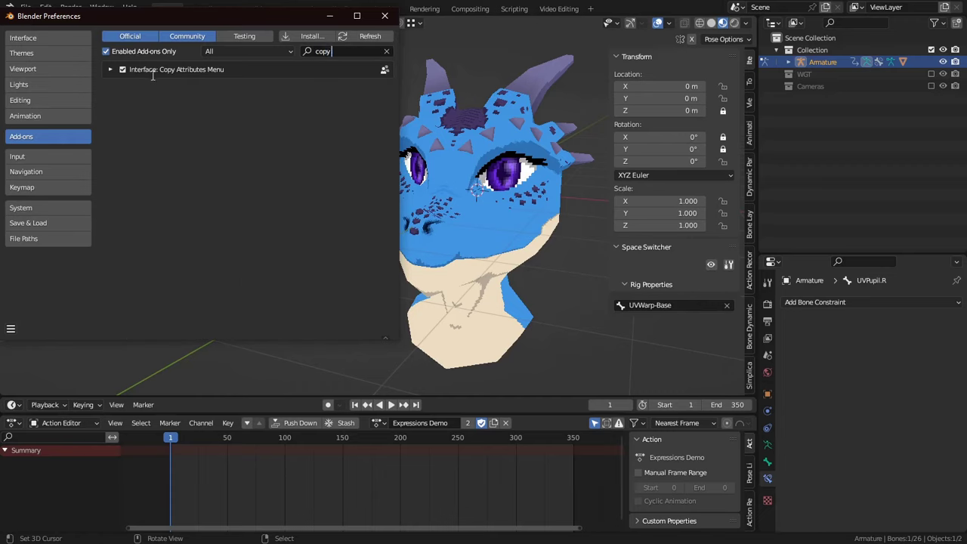
left_click(152, 69)
left_click(11, 328)
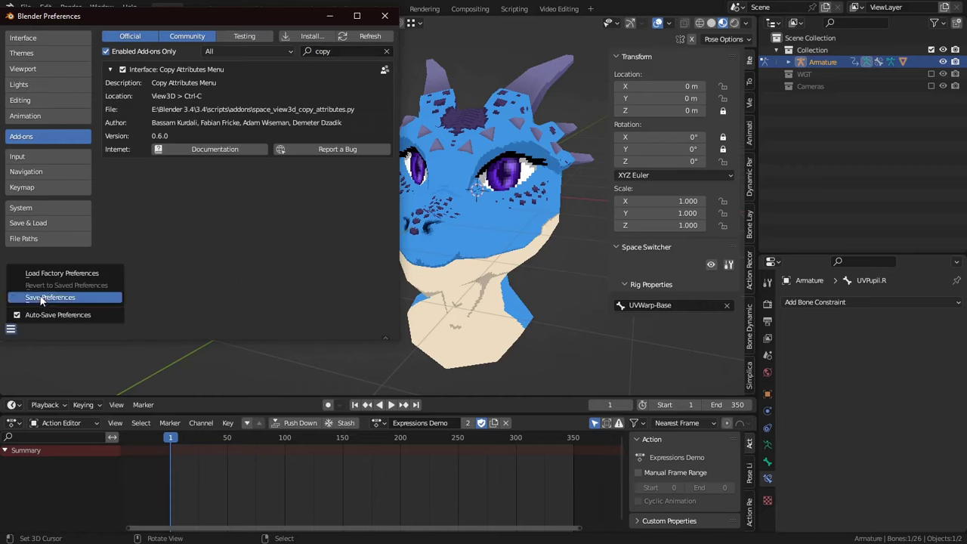
left_click(47, 298)
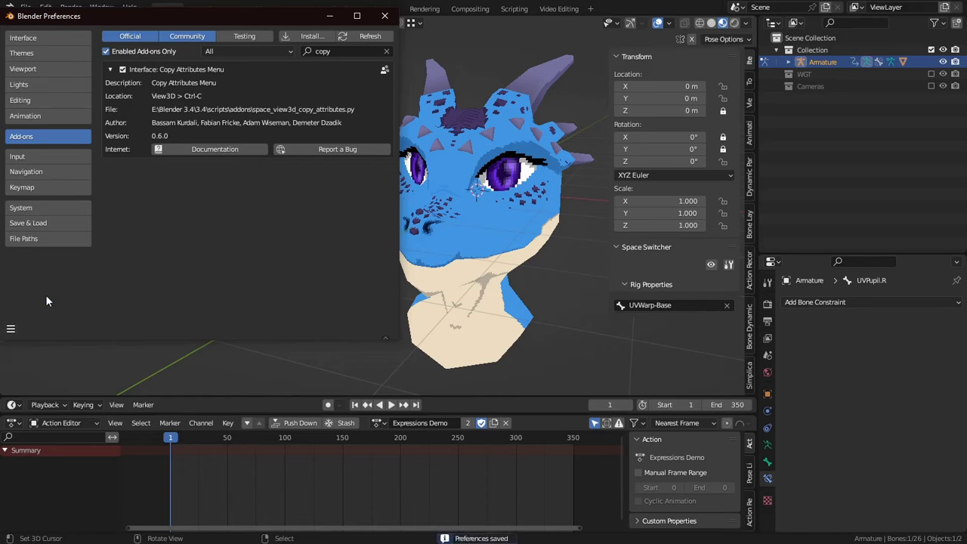
left_click(385, 15)
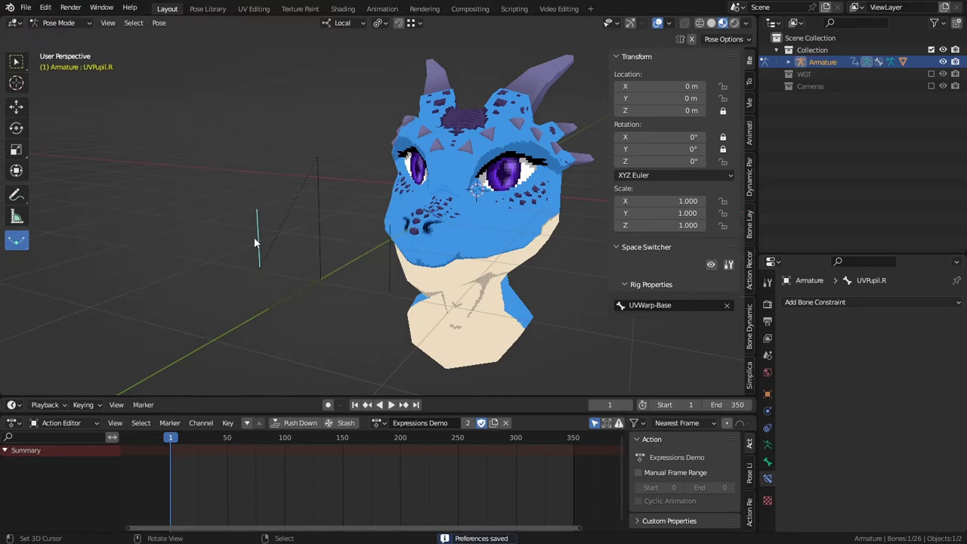
- Copy the Scale Control and Rotation Control constraints from UVPupil.L to UVPupil.R with Copy Selected Constraints
left_click(246, 305)
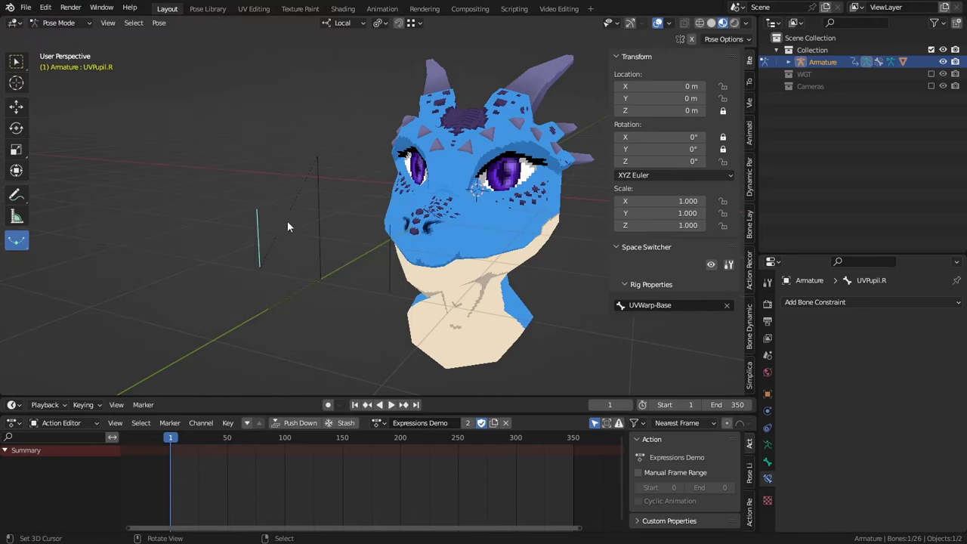
left_click(388, 257, "shift")
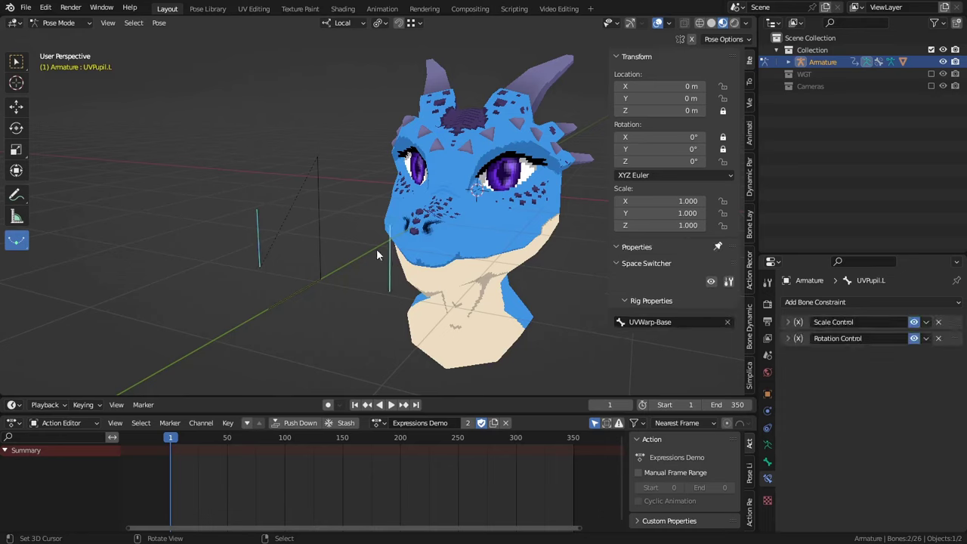
key("ctrl+c")
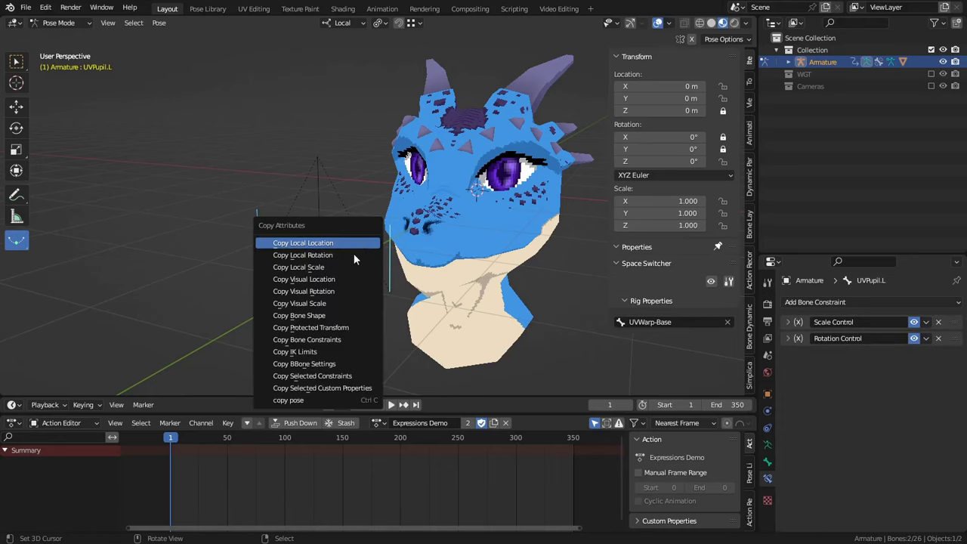
left_click(336, 382)
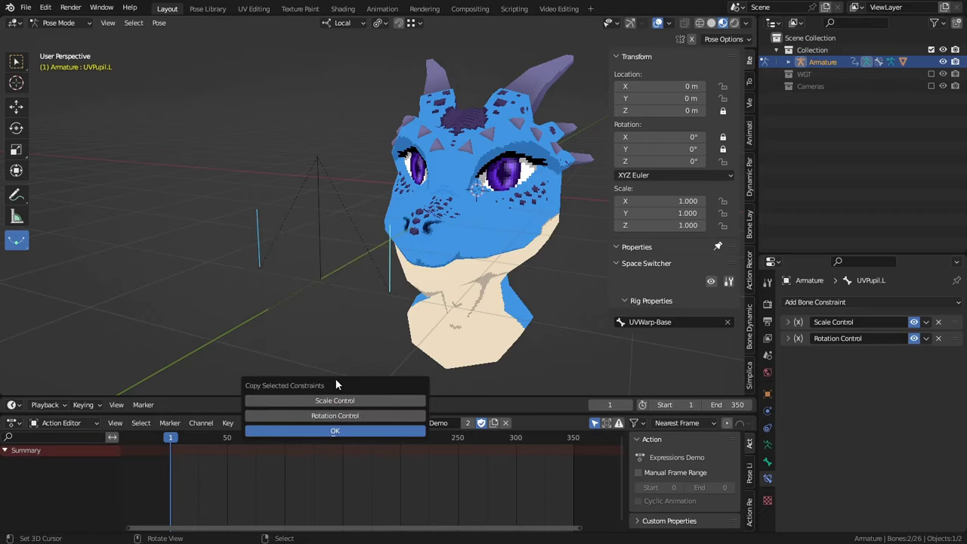
left_click(335, 401)
left_click(335, 416)
left_click(335, 430)
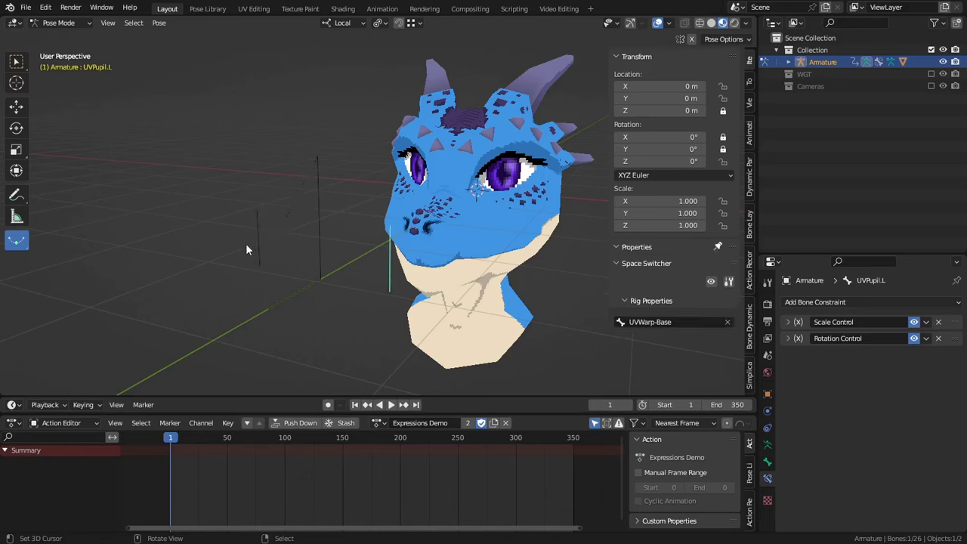
- Test the constraints on both pupils by scaling and rotating the UVPupil-Transform bone
left_click(285, 289)
left_click(306, 285)
key("s")
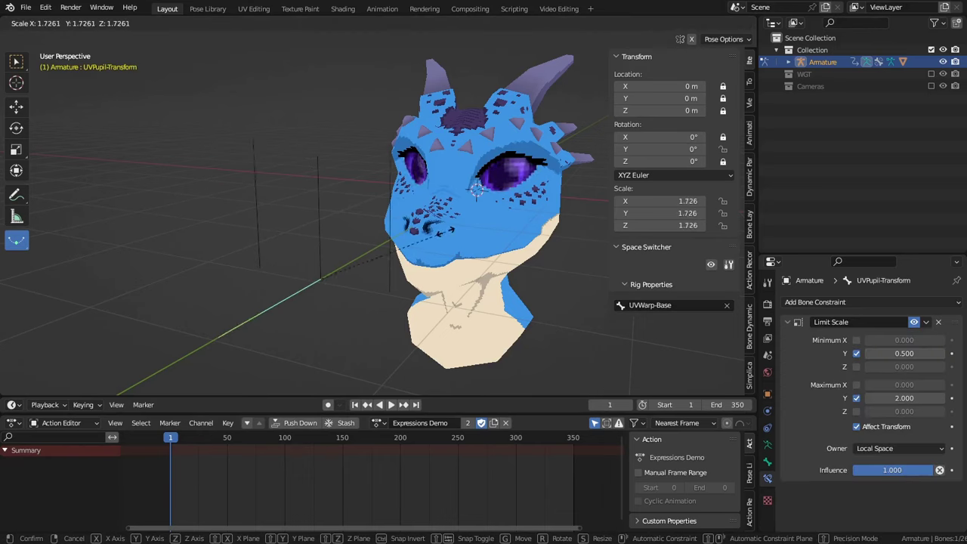
key("Escape")
key("r")
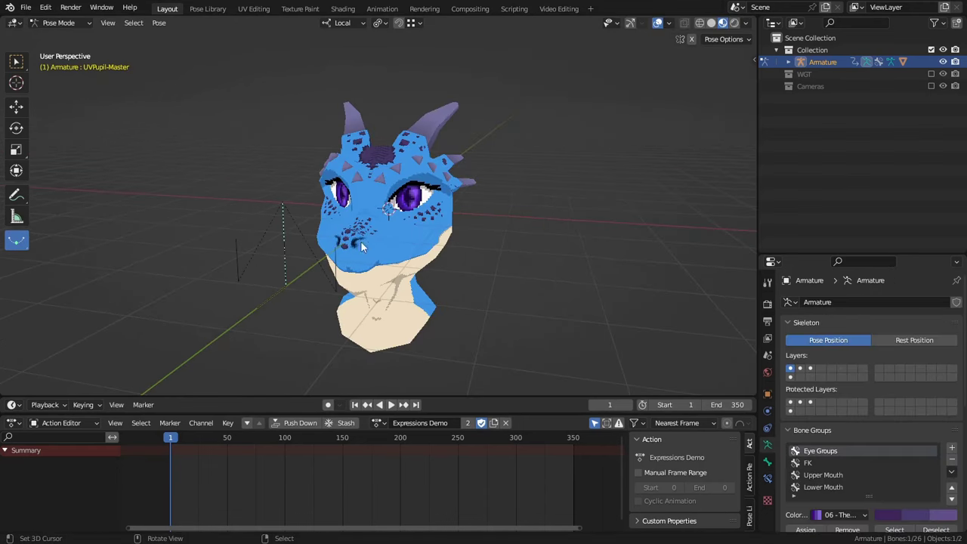
- Try moving UVPupil-Master, cancel the move, and view the dragon's head from the front
key("g")
key("Escape")
middle_click_drag(370, 297, 318, 302)
middle_click_drag(306, 292, 428, 257)
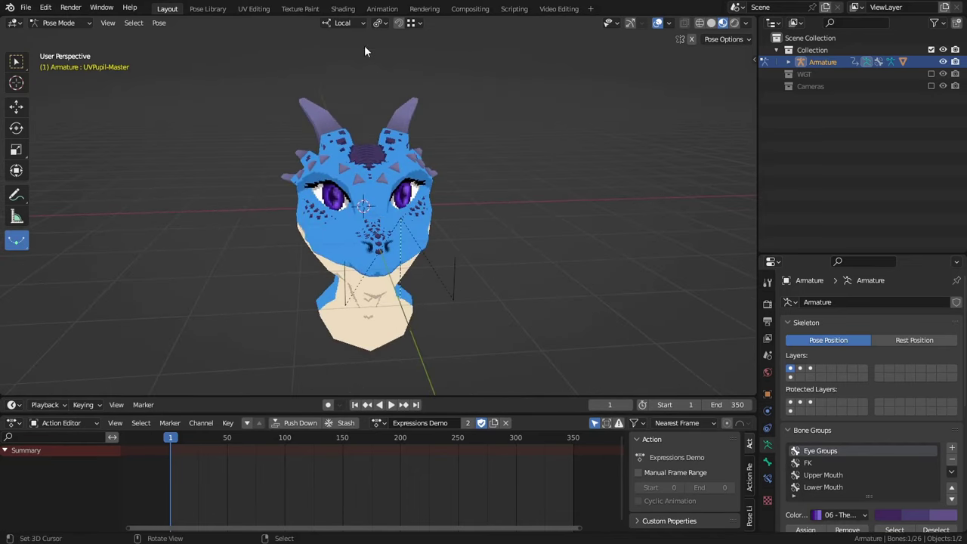
- Add a new bone to the armature beside the dragon's head and scale it to about 0.64
middle_click_drag(401, 165, 370, 209)
scroll(406, 204, "up", 4)
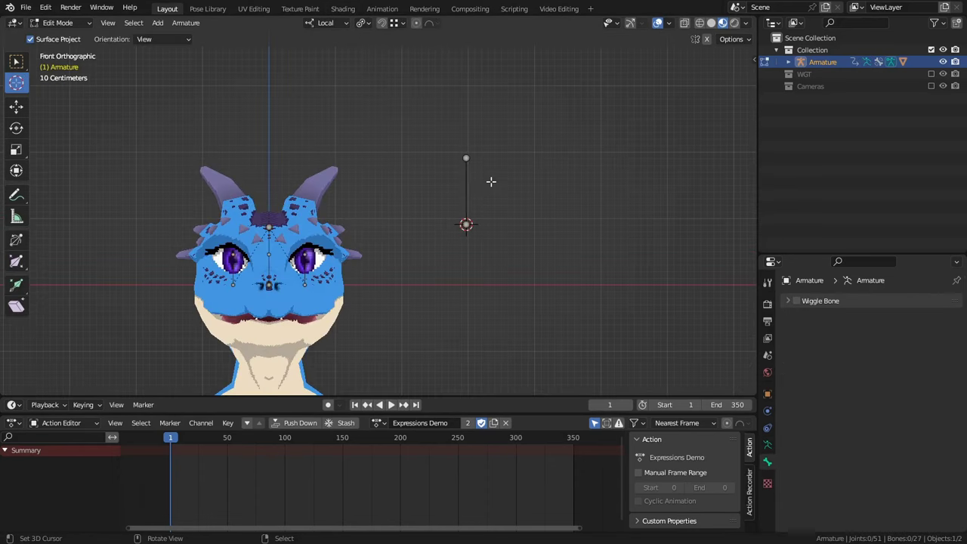
key("shift+a")
key("s")
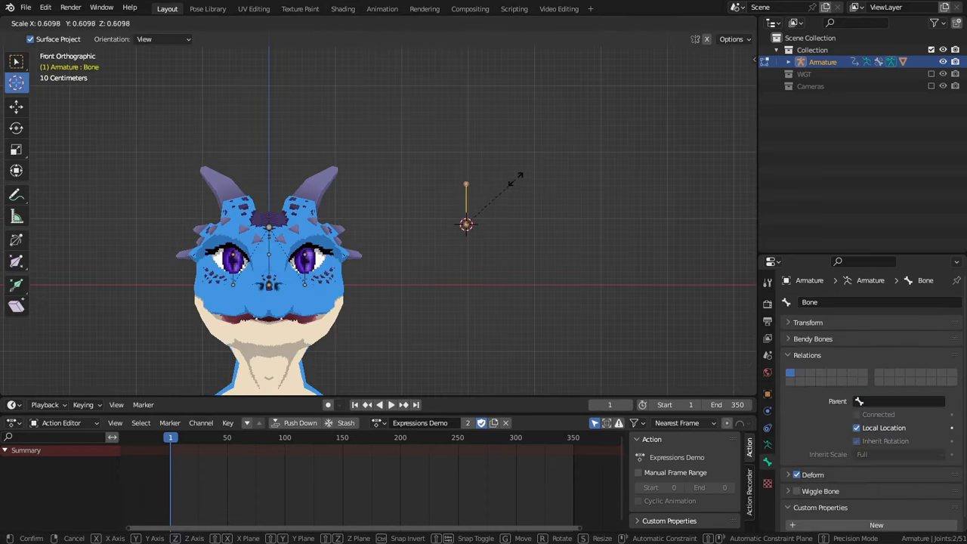
left_click(521, 176)
- Rename the new bone EyeState-Eye.L
key("F2")
key("BackSpace")
type("EyeState")
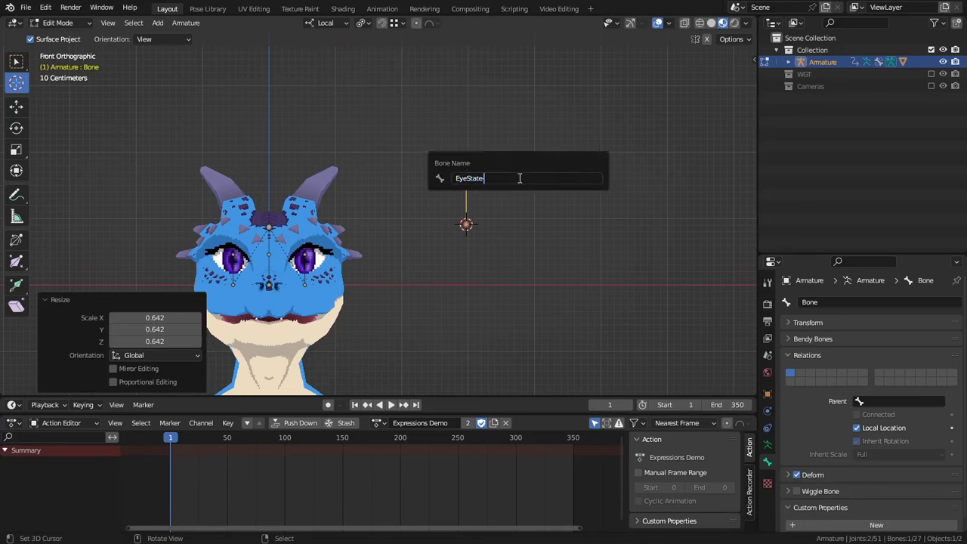
type("-Eye.L")
key("Tab")
left_click(510, 182)
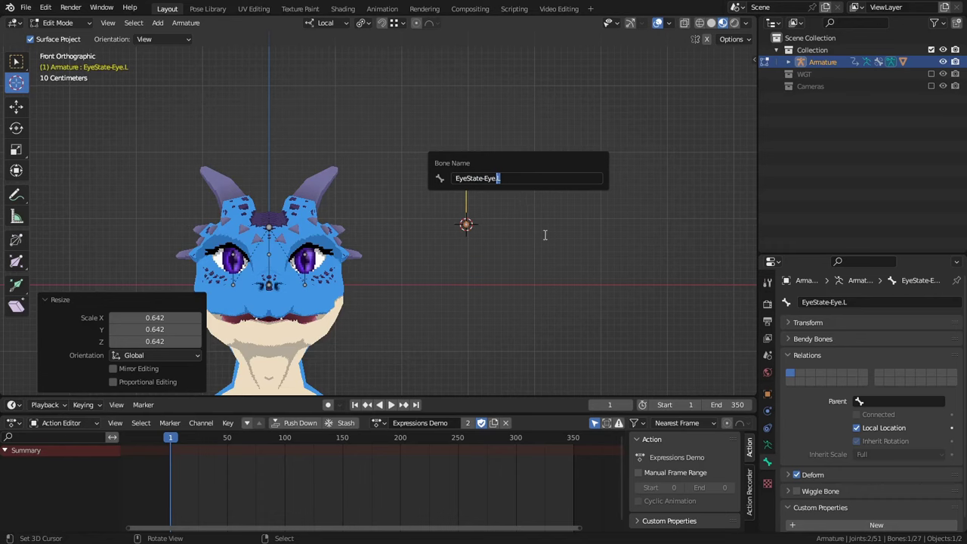
- Move EyeState-Eye.L about -2.25 m in X and 1.23 m in Z, above the dragon's horn
middle_click_drag(511, 223, 562, 269, "shift")
key("g")
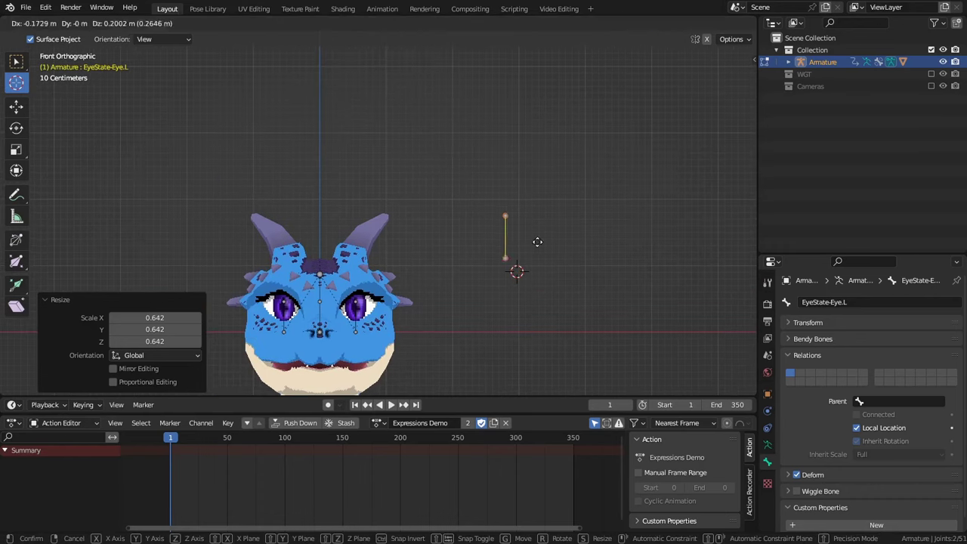
left_click(408, 182)
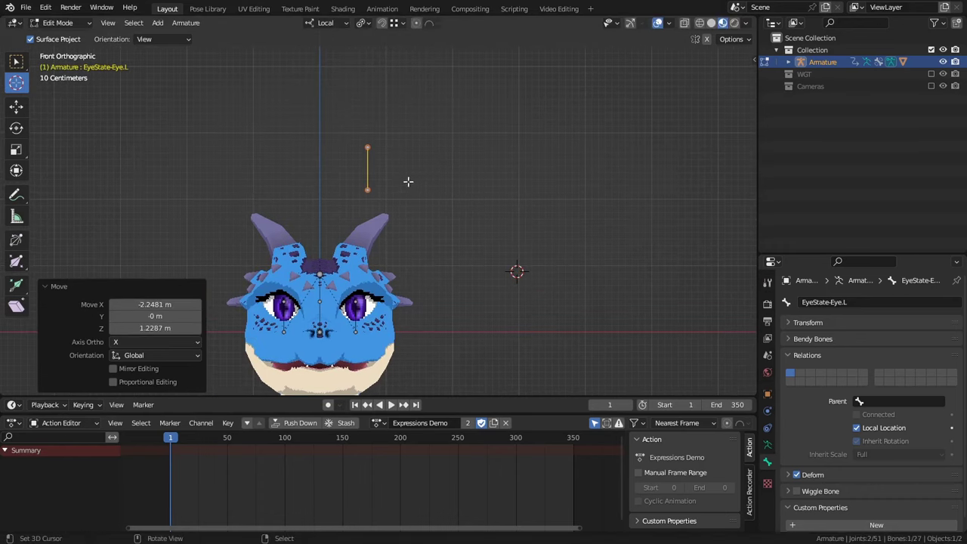
- Set the Head bone as the parent of EyeState-Eye.L and return to Pose Mode
key("n")
left_click(880, 401)
type("Head")
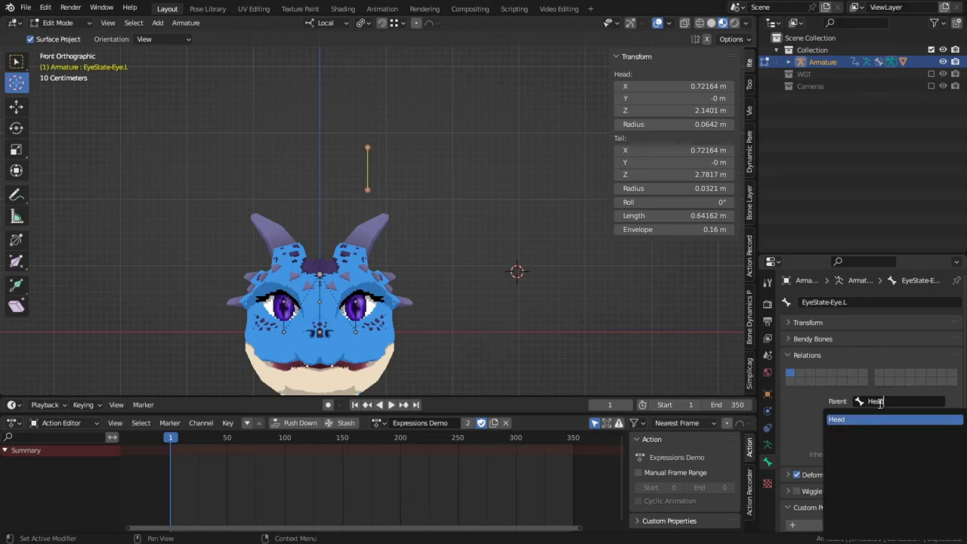
key("Return")
key("ctrl+Tab")
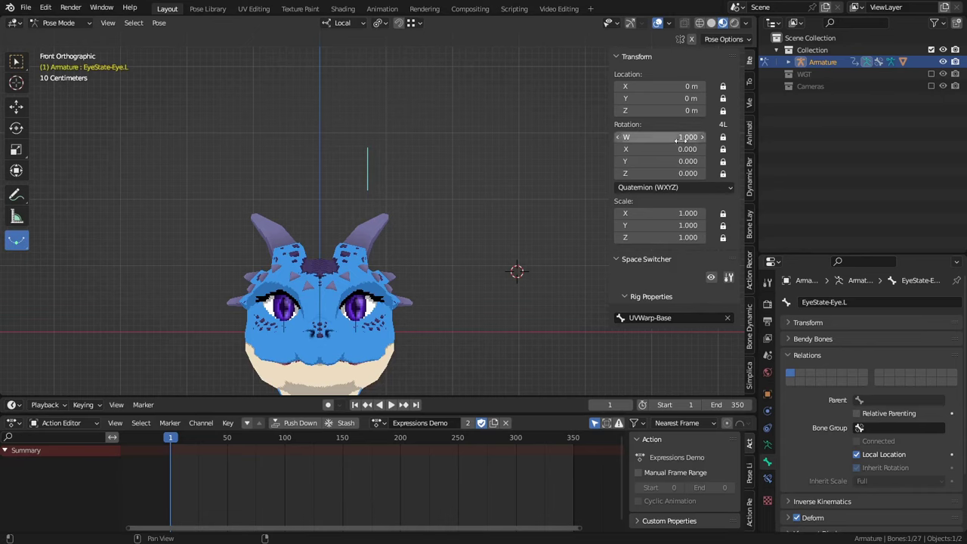
key("Tab")
key("ctrl+Tab")
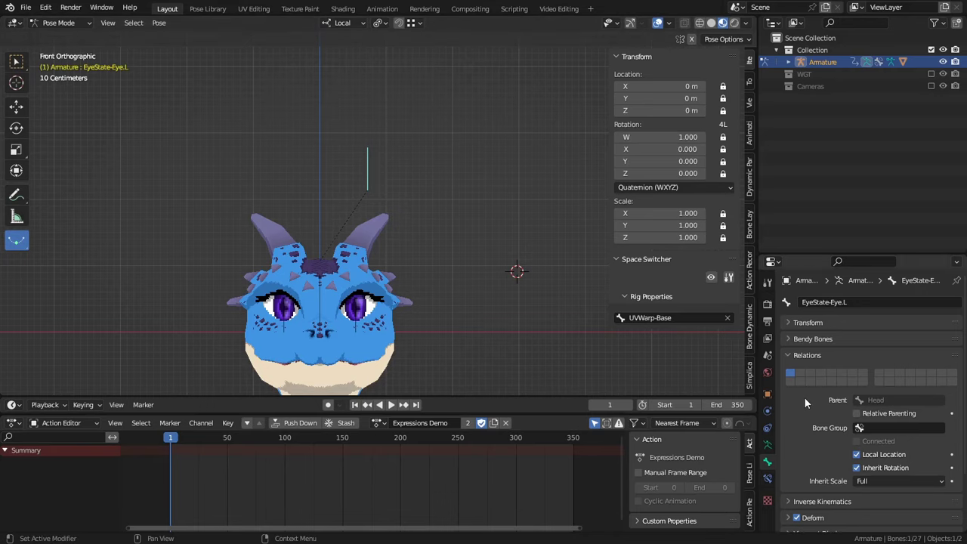
- Add a new custom property to the EyeState-Eye.L bone
scroll(804, 396, "down", 2)
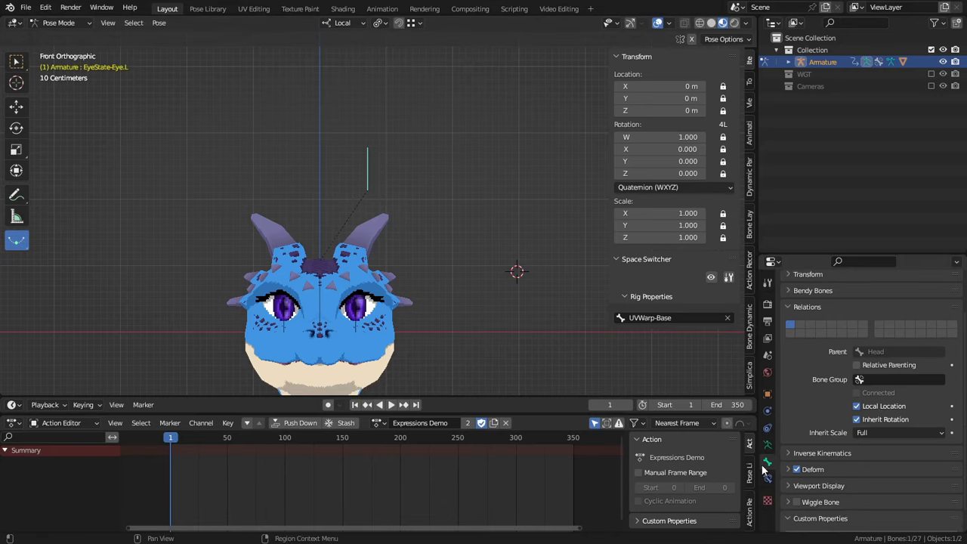
scroll(841, 396, "down", 1)
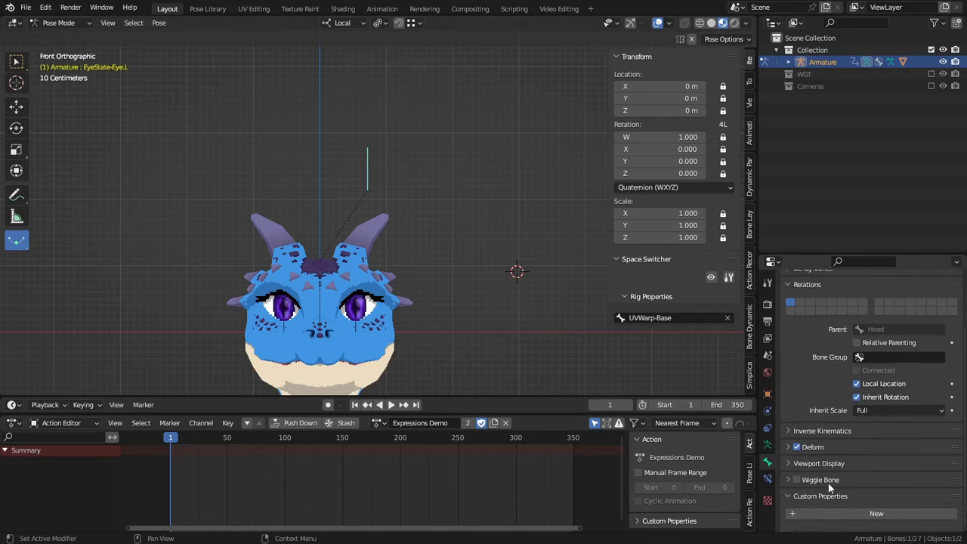
left_click(832, 513)
scroll(863, 465, "down", 1)
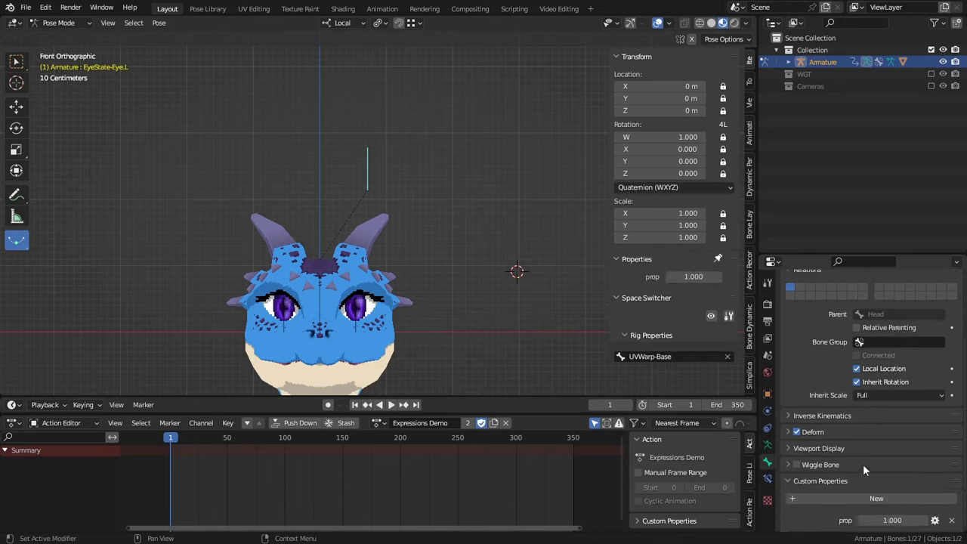
- Try other values for the bone's custom property in Pose Mode and Edit Mode, and reset it to its default
left_click_drag(885, 520, 847, 520)
key("Tab")
left_click(880, 518)
scroll(882, 518, "down", 1)
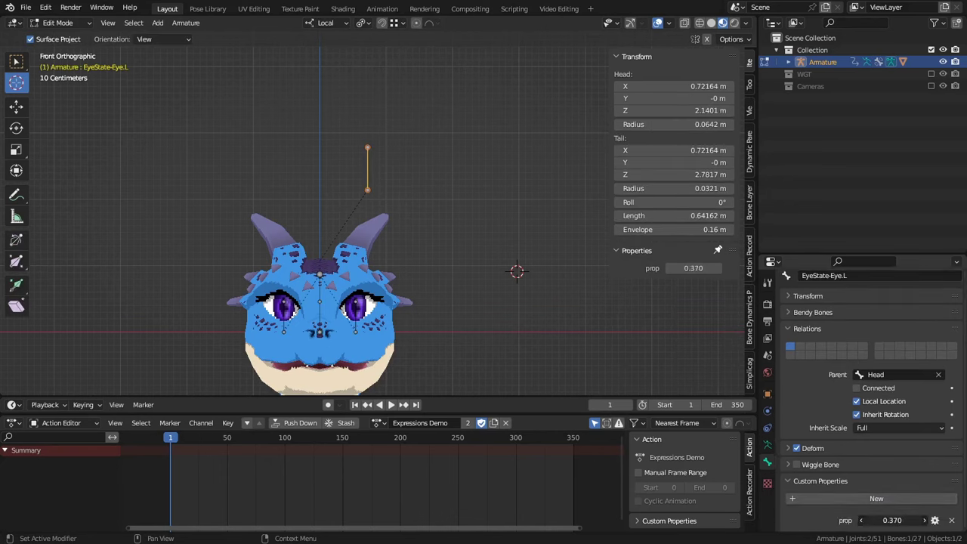
right_click(895, 520)
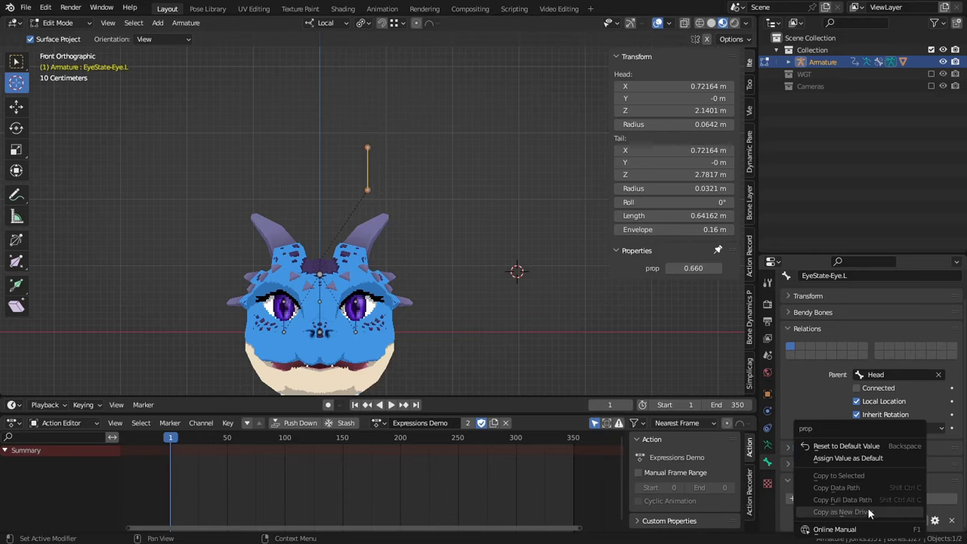
left_click(847, 446)
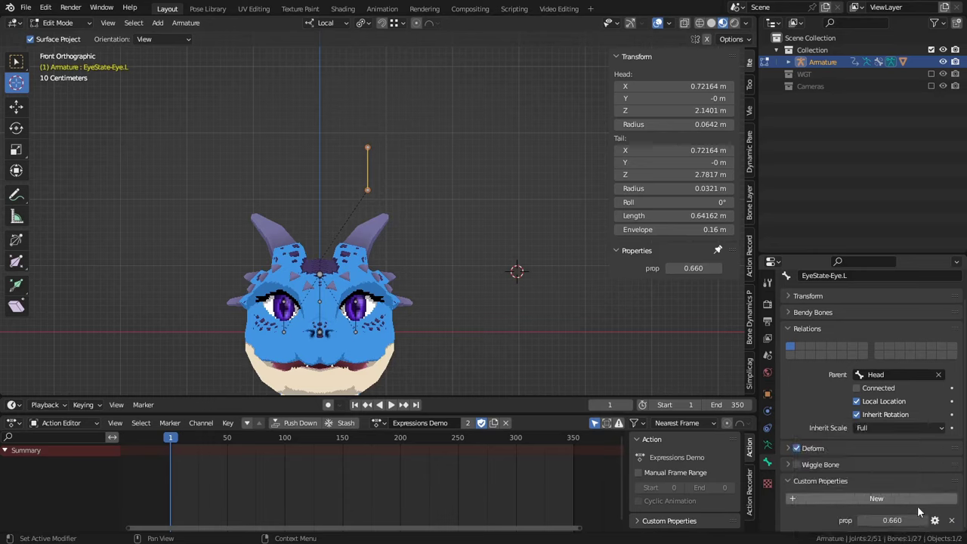
right_click(874, 520)
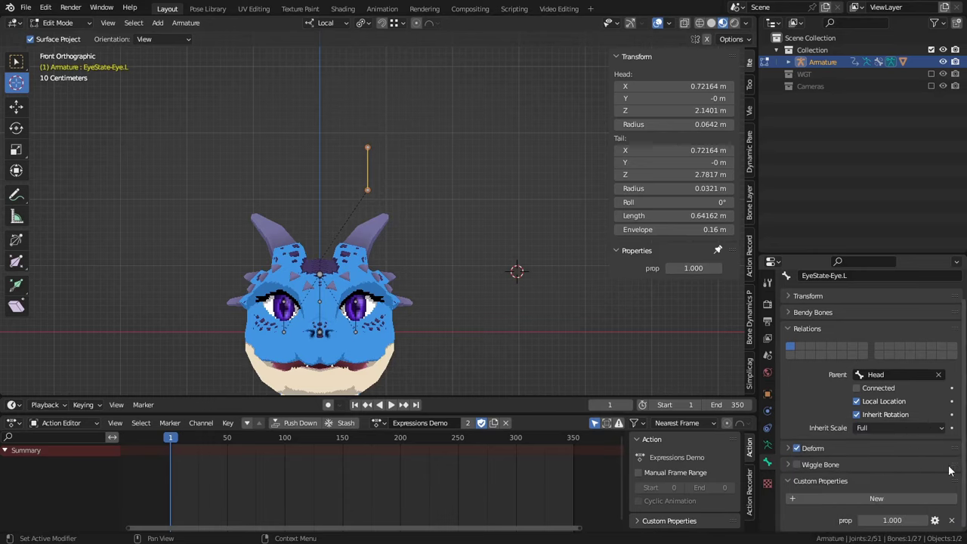
right_click(862, 520)
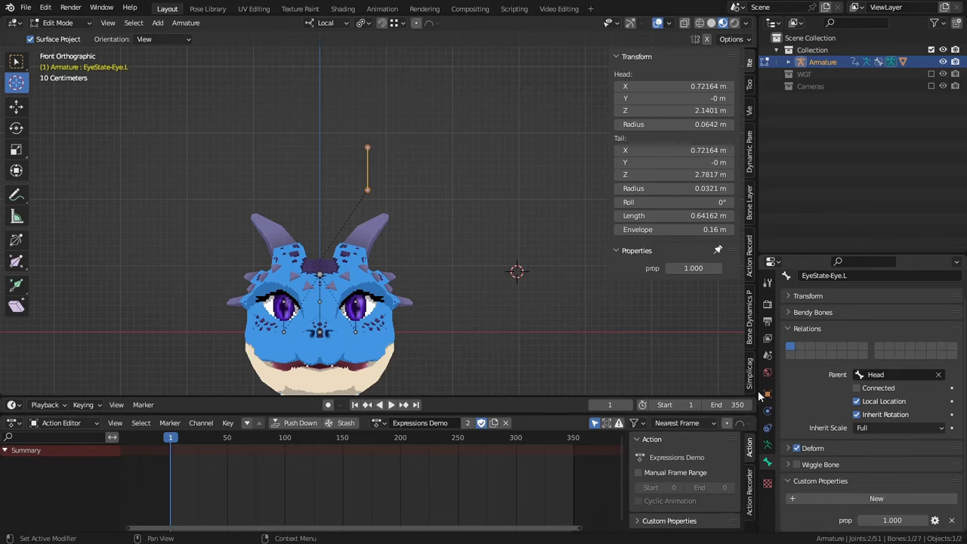
key("ctrl+Tab")
- Rename the bone's custom property Texture Address and change its type to Integer
scroll(806, 480, "down", 2)
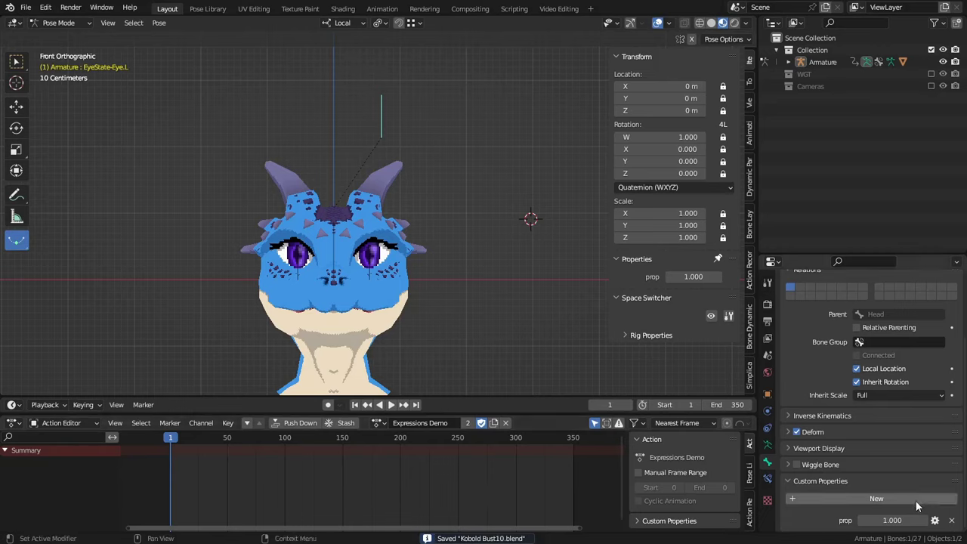
left_click(935, 520)
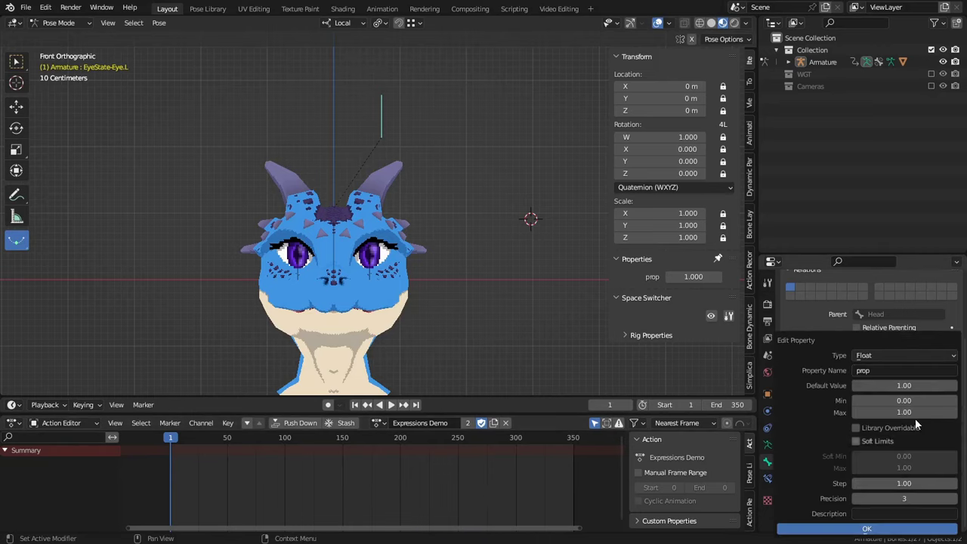
left_click(906, 371)
type("Texture Anim")
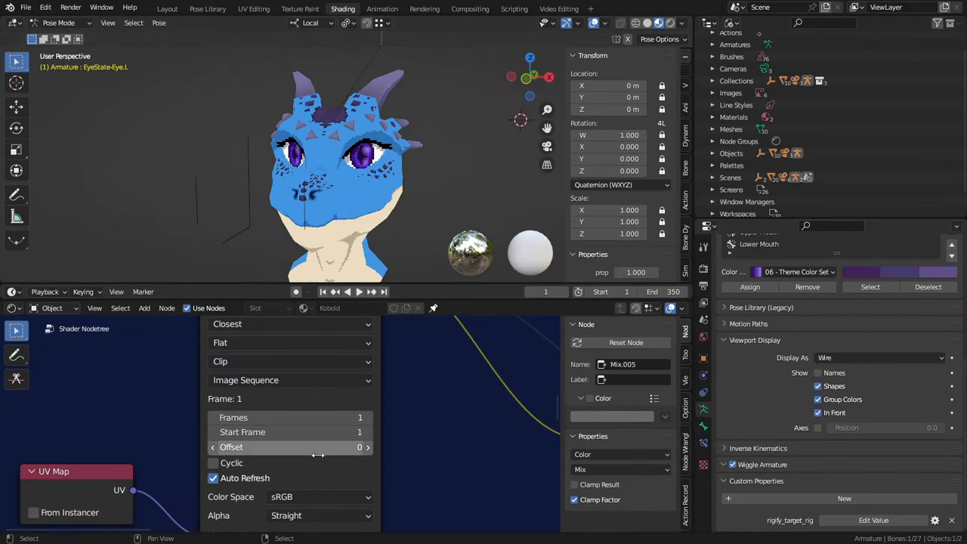
left_click_drag(271, 452, 325, 451, "shift")
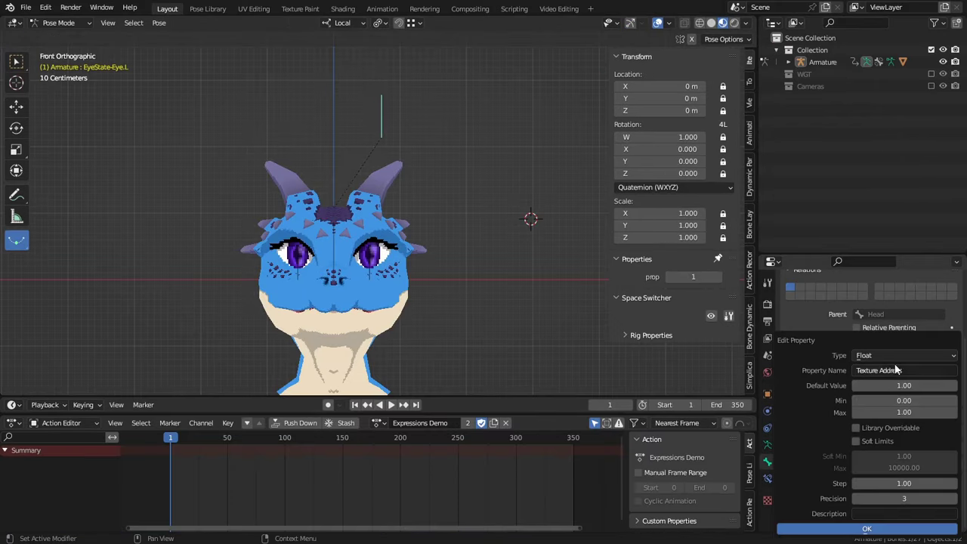
left_click(892, 356)
left_click(899, 396)
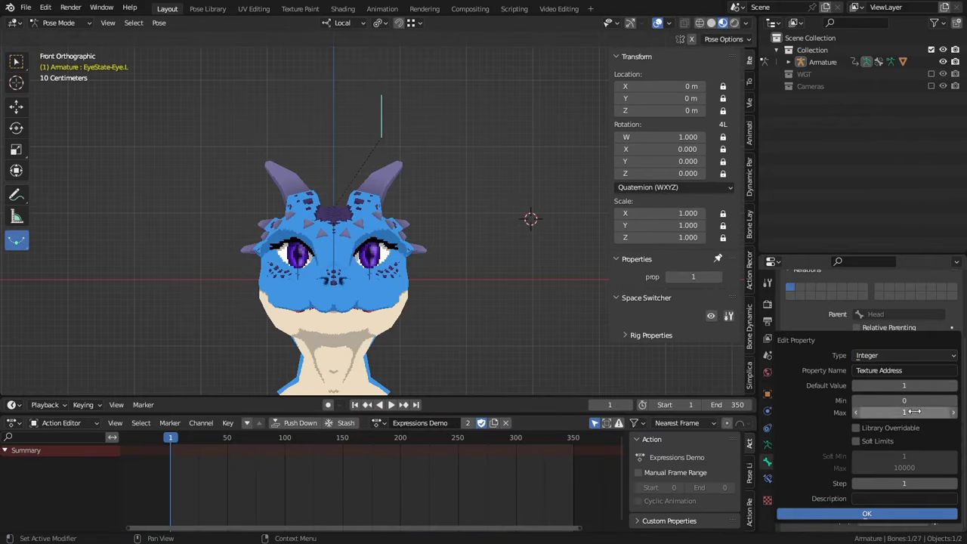
- Set the Texture Address property's maximum to 10000 and minimum to 1, and confirm the property settings
left_click(915, 412)
type("1000")
key("Return")
left_click(916, 402)
type("1")
key("Return")
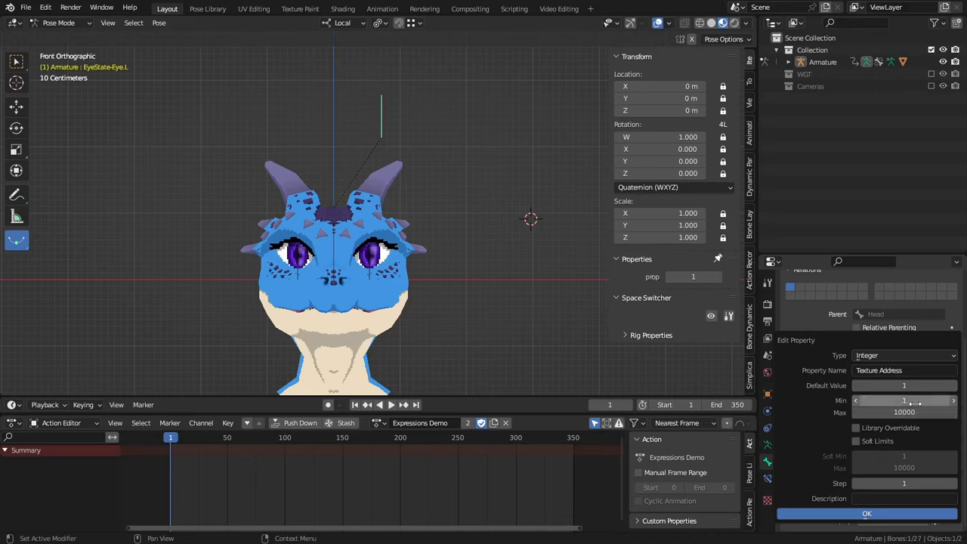
left_click(891, 518)
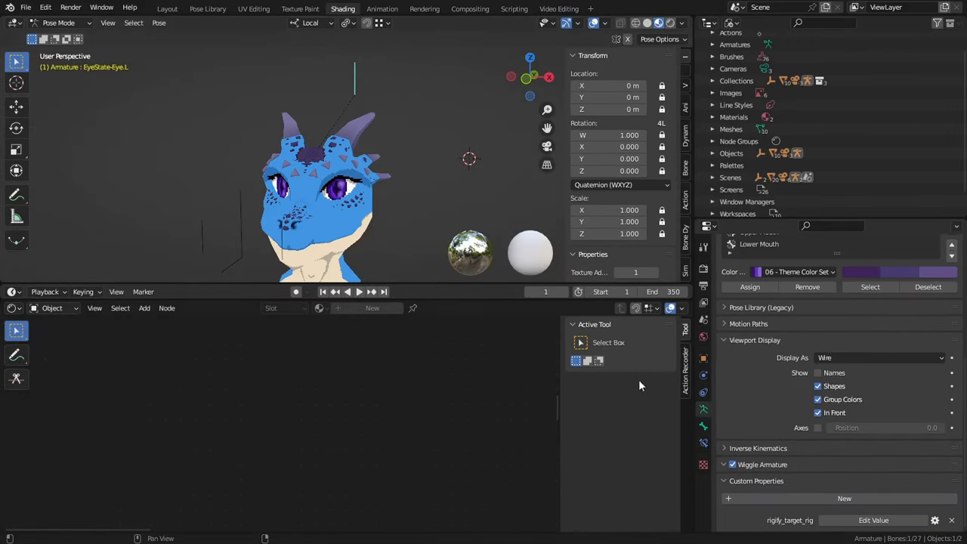
- Copy the Texture Address property of EyeState-Eye.L as a new driver in the Shading workspace
left_click(703, 426)
scroll(749, 424, "down", 10)
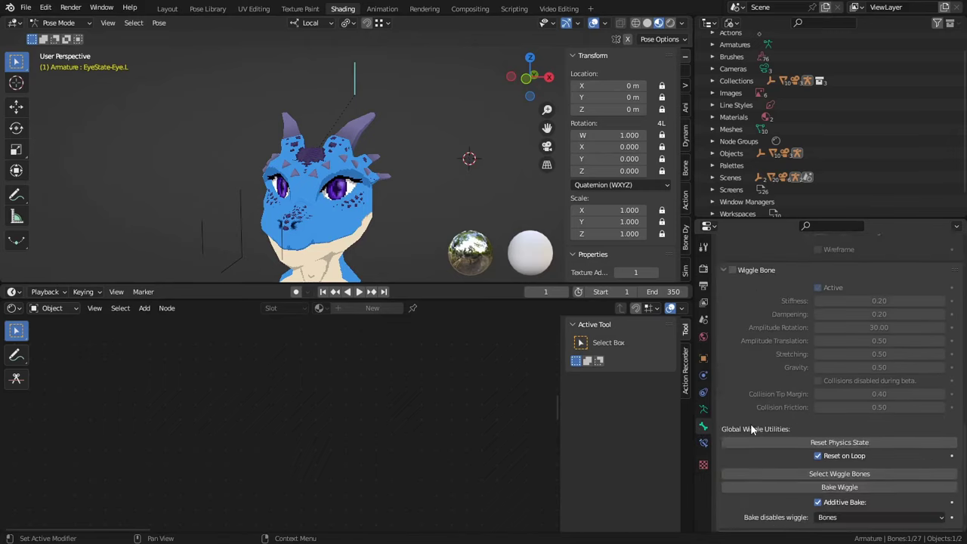
right_click(864, 520)
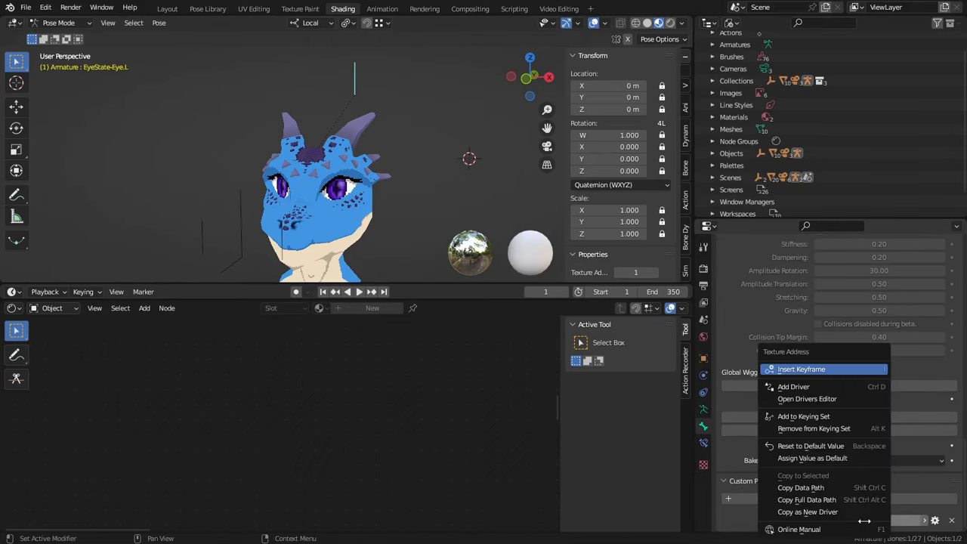
left_click(816, 512)
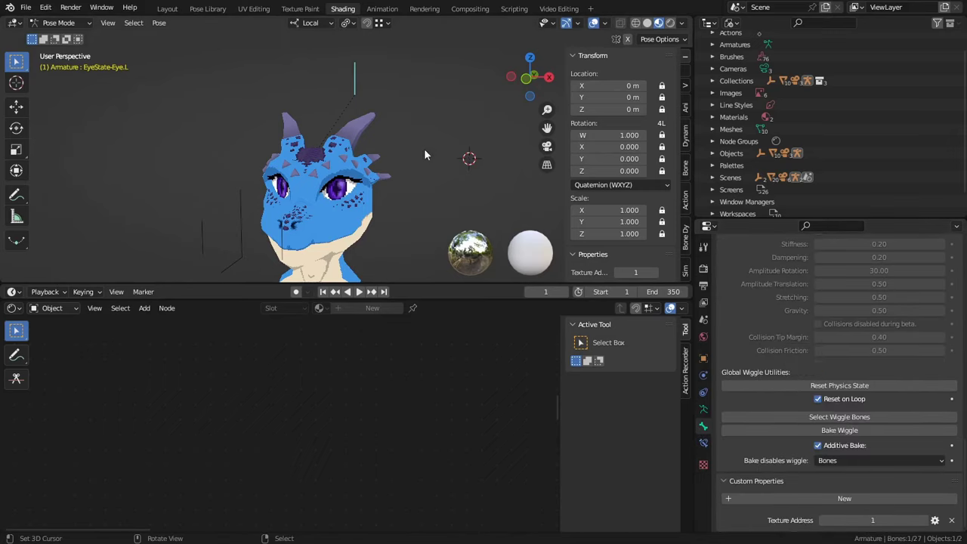
- Select the Kobold Bust mesh and paste the driver onto the eye image sequence's Offset value
key("ctrl+Tab")
left_click(334, 158)
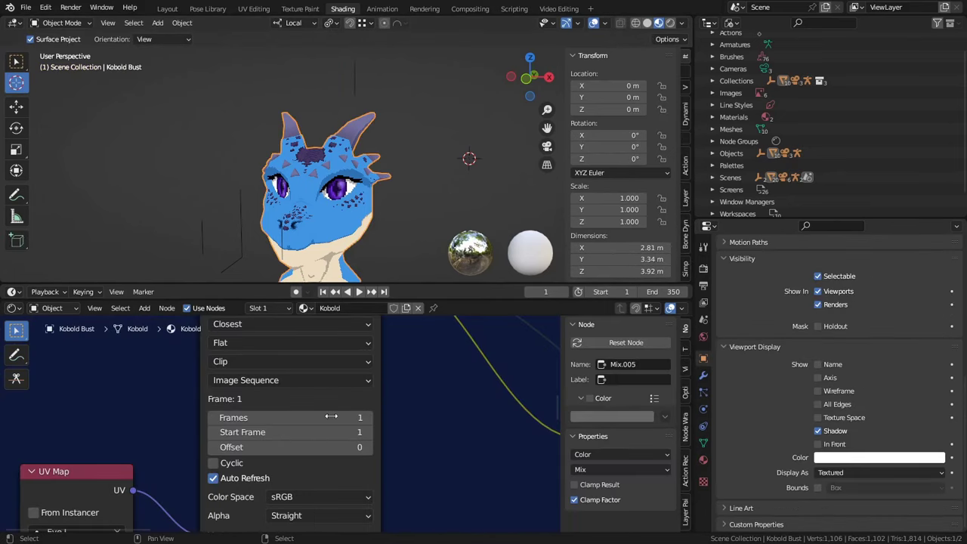
right_click(349, 449)
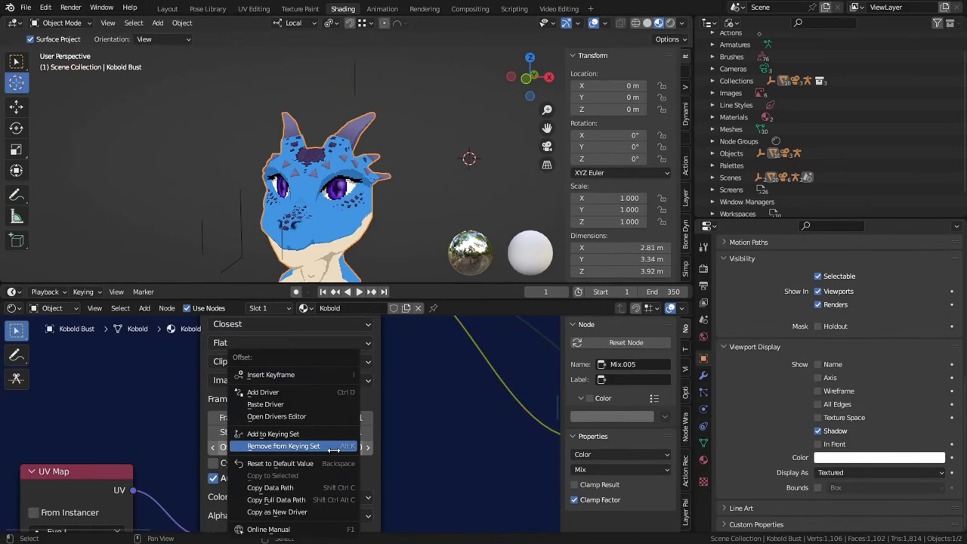
left_click(291, 404)
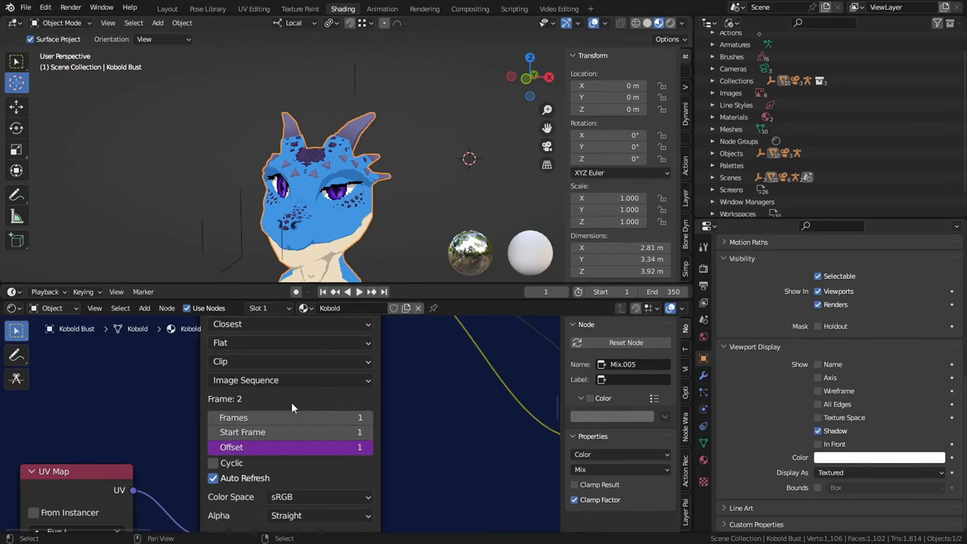
- Test the eye texture driver by raising EyeState-Eye.L's Texture Address to 5 and lowering it back to 1
left_click(357, 84)
key("ctrl+Tab")
scroll(775, 385, "down", 10)
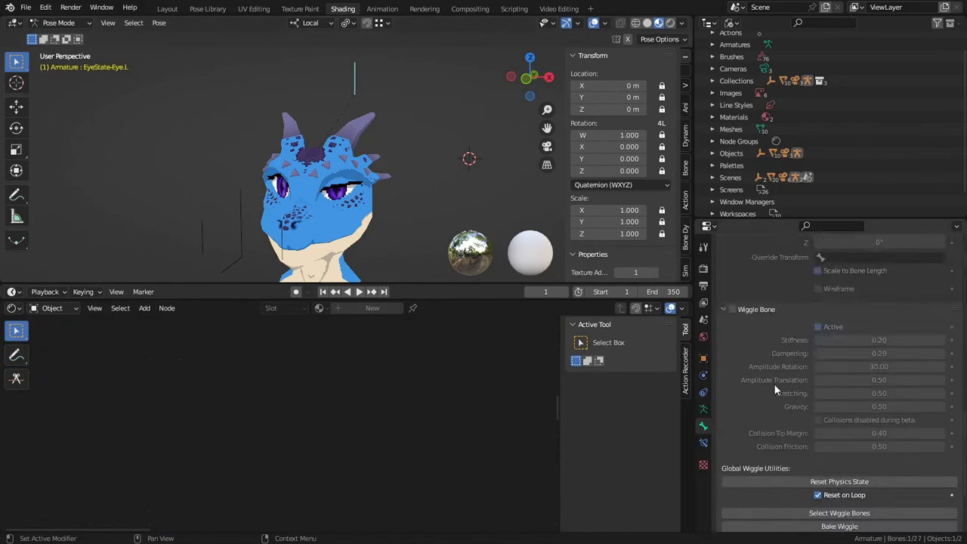
scroll(775, 385, "down", 3)
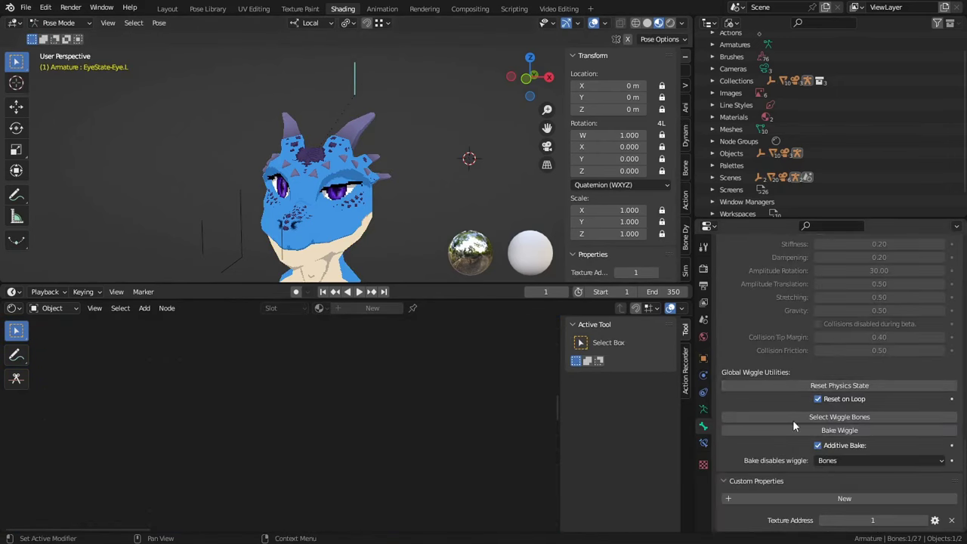
left_click(925, 521)
left_click(926, 520)
left_click(925, 521)
left_click(925, 521)
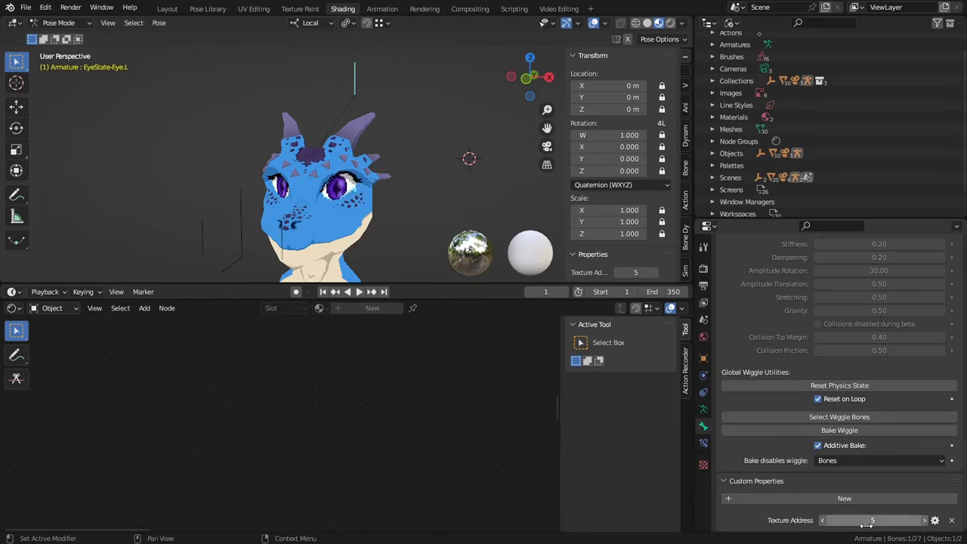
left_click(823, 521)
left_click(823, 521)
left_click(824, 521)
left_click(823, 521)
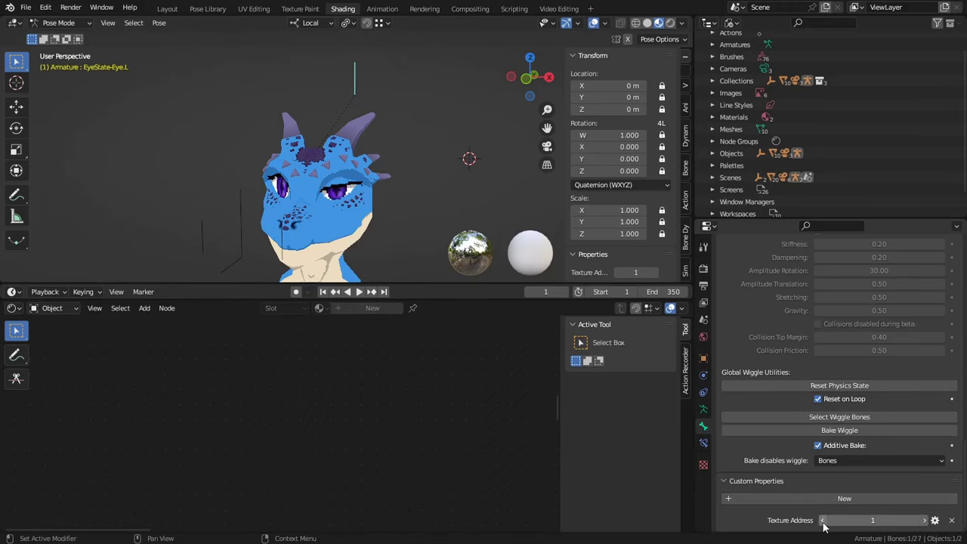
- Select the Kobold Bust mesh to show the eye image sequence's settings in its material
left_click(339, 198)
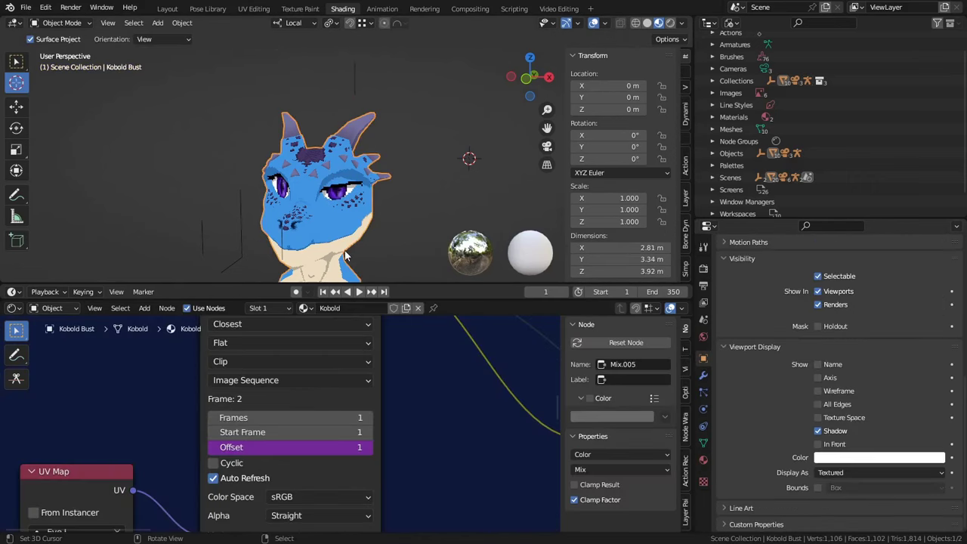
right_click(282, 432)
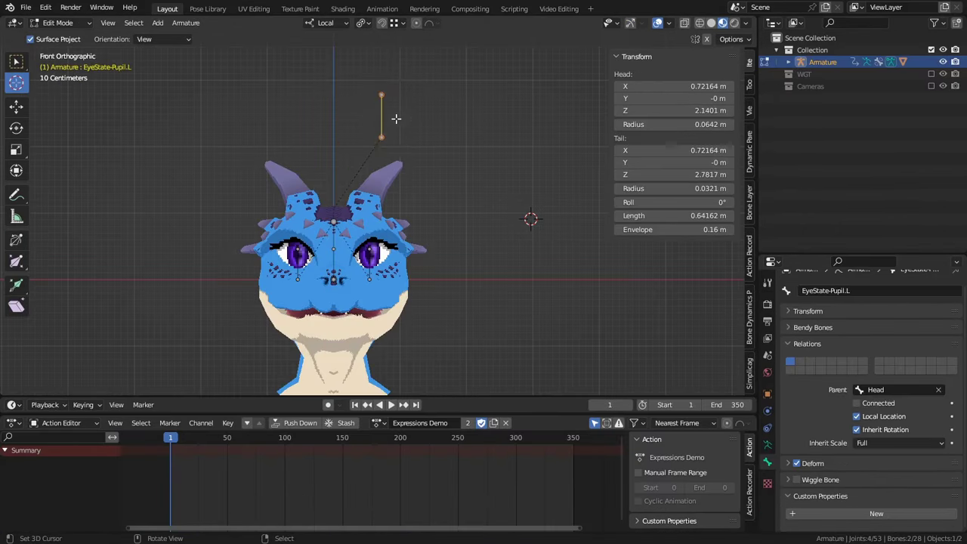
- Symmetrize the selected left EyeState bones to the other side and return the armature to Pose Mode
key("q")
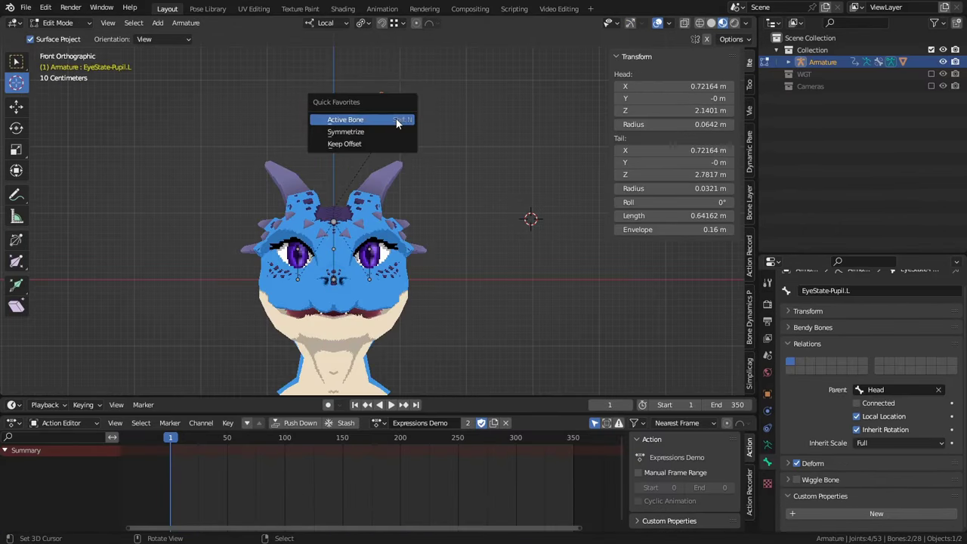
left_click(345, 131)
middle_click_drag(345, 133, 370, 160)
key("ctrl+Tab")
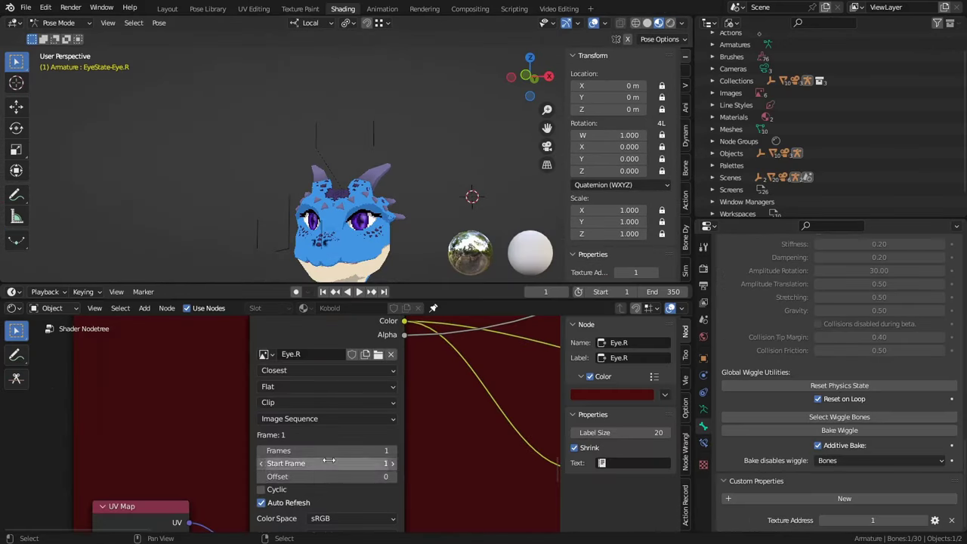
- Paste the copied driver onto the Offset value of the Eye.R image sequence
right_click(317, 475)
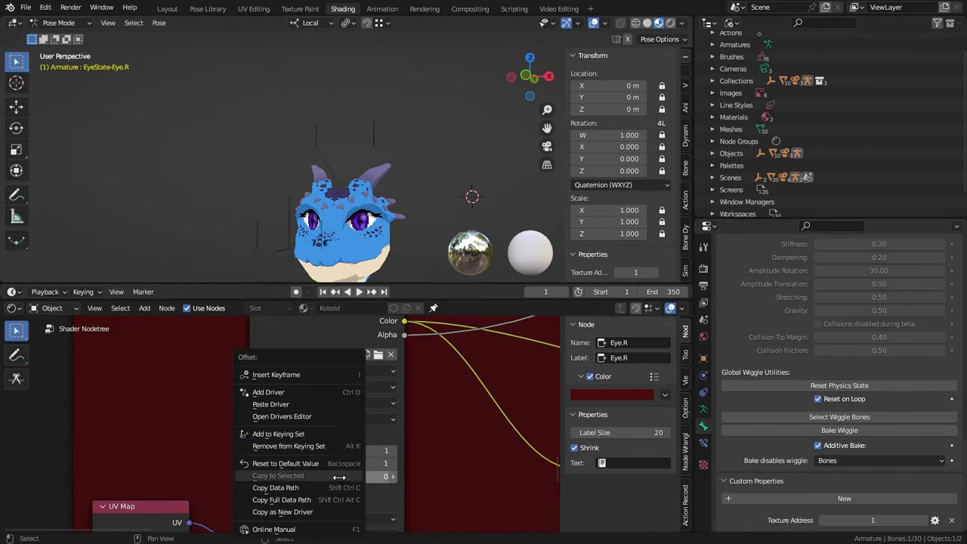
left_click(299, 400)
middle_click_drag(418, 434, 375, 360)
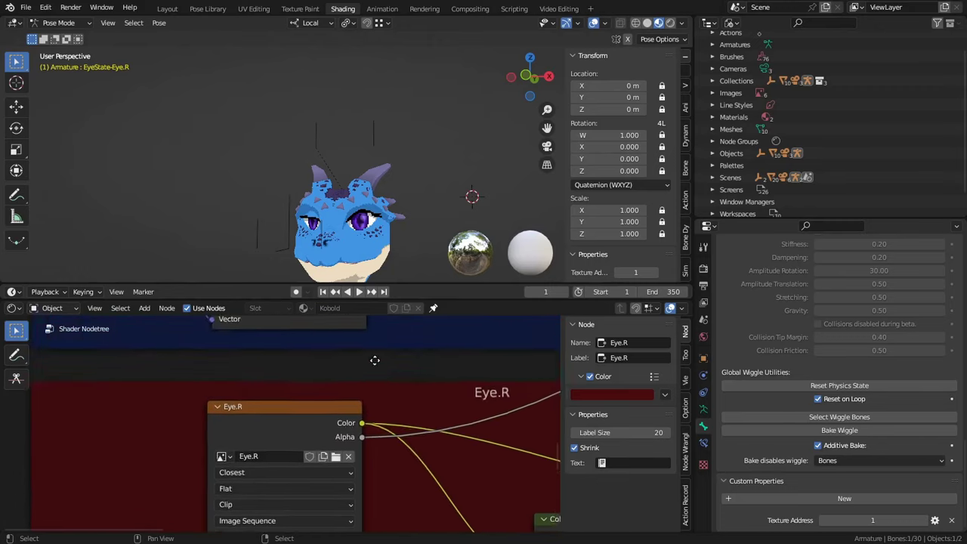
scroll(375, 361, "down", 5)
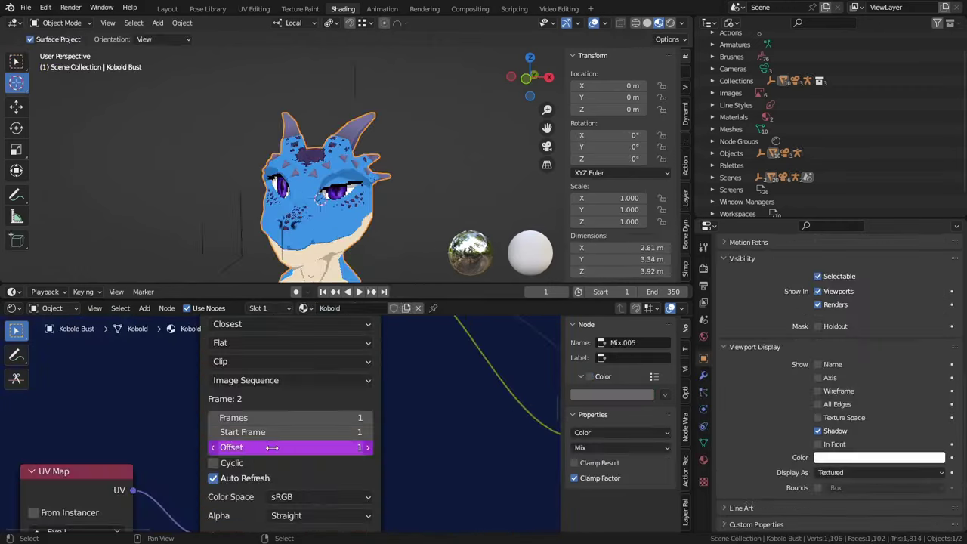
- Open the left eye texture's Offset driver for editing and set its type to Scripted Expression
right_click(273, 447)
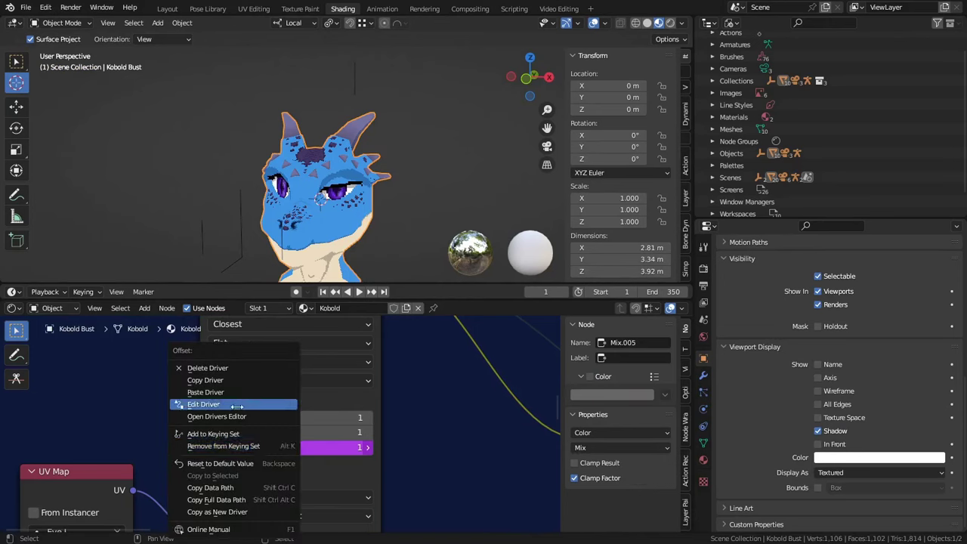
left_click(198, 405)
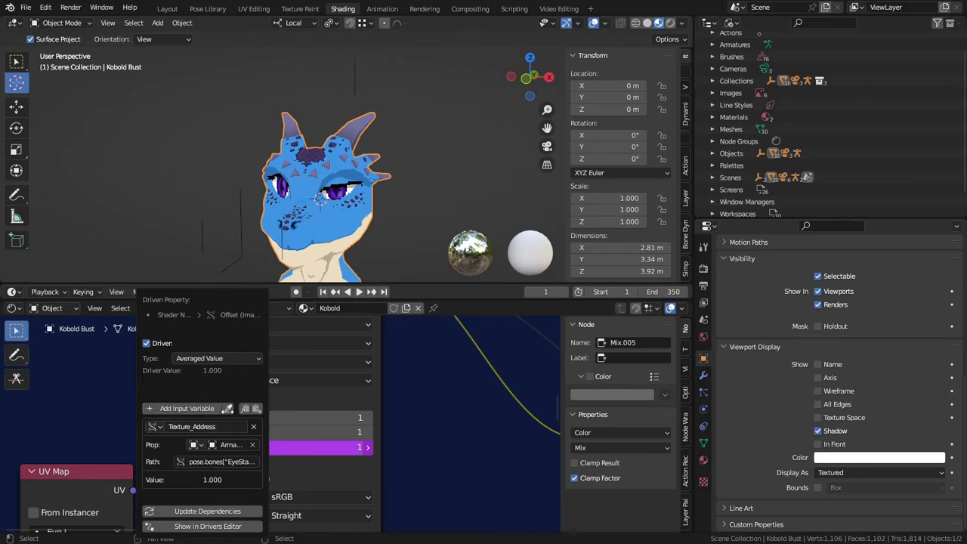
left_click(216, 358)
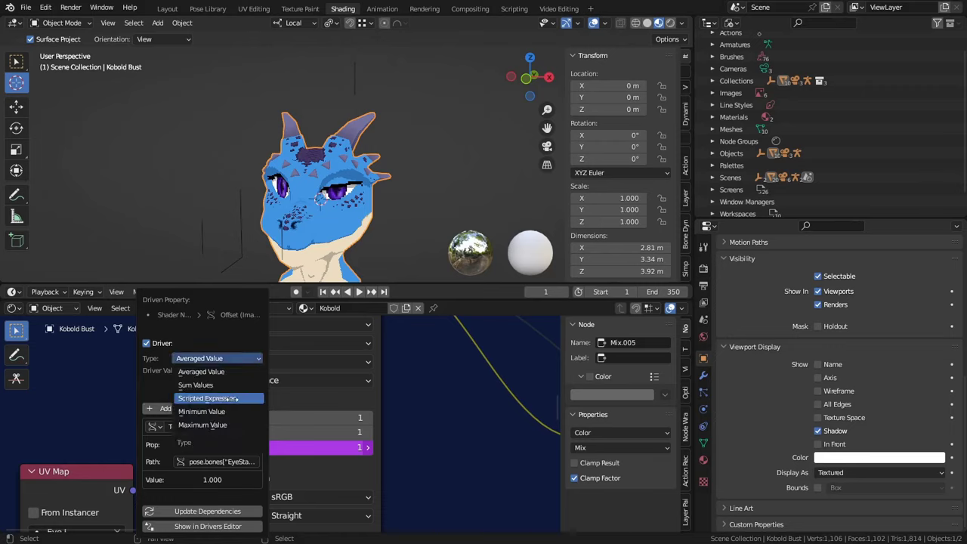
left_click(239, 399)
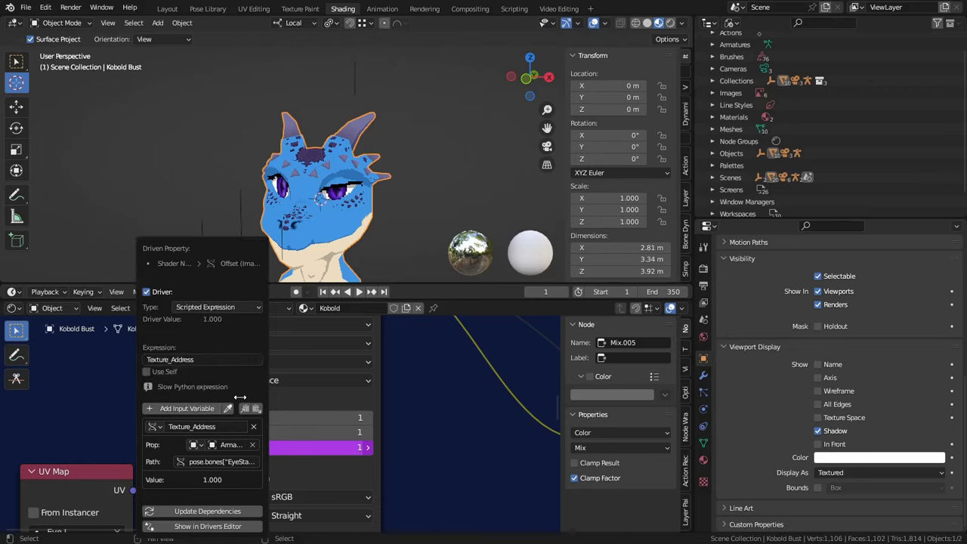
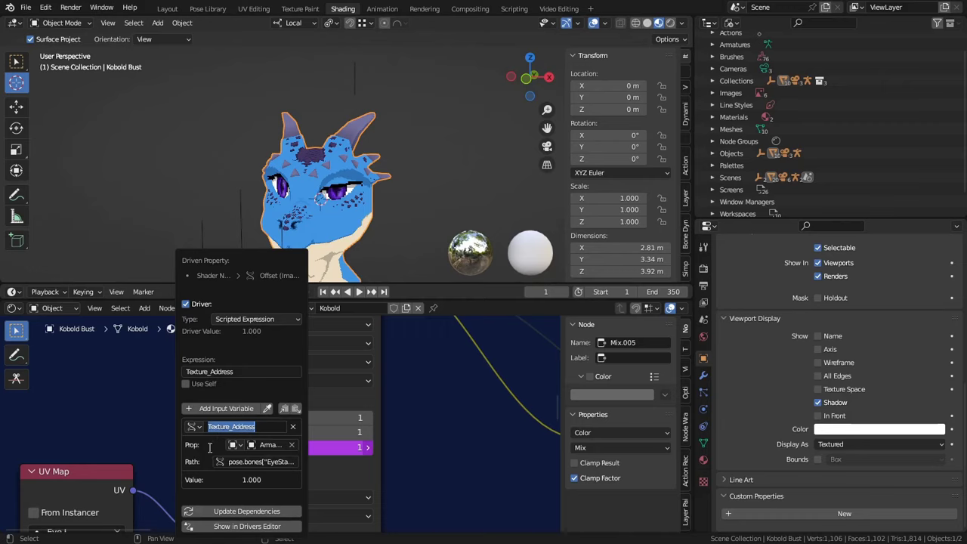
- Rename the driver's Texture_Address input variable to Tex
left_click(211, 447)
left_click(272, 429)
type("Te")
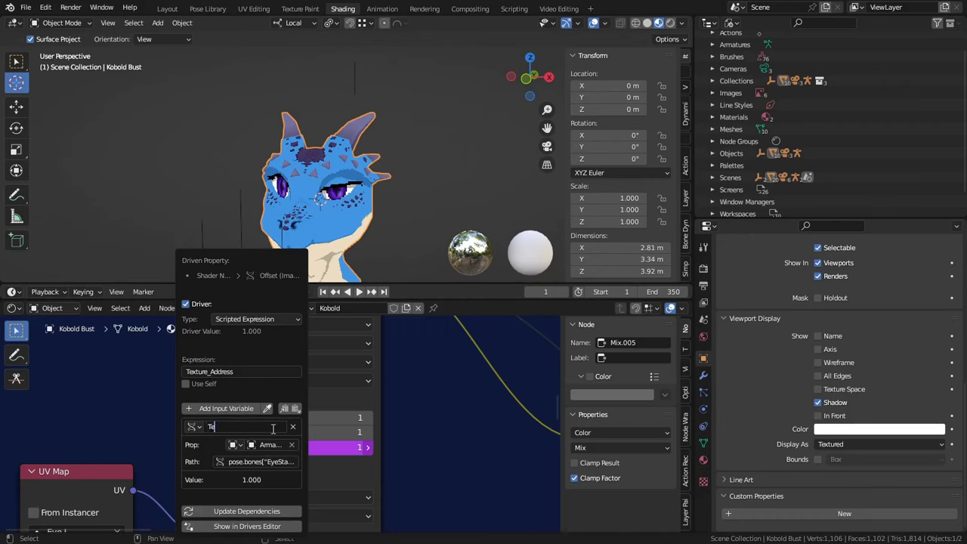
type("x")
key("Return")
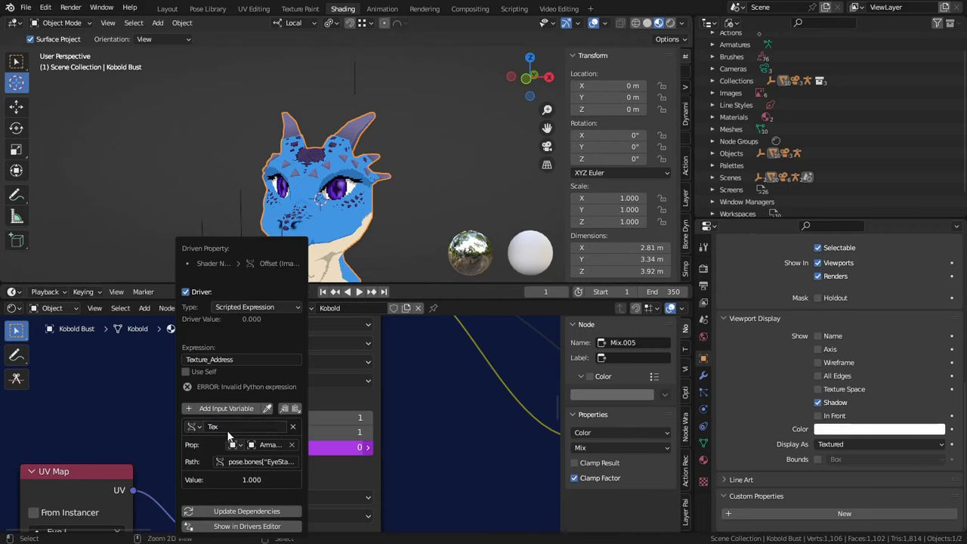
- Change the Offset driver's scripted expression to (Tex-1)
left_click(247, 362)
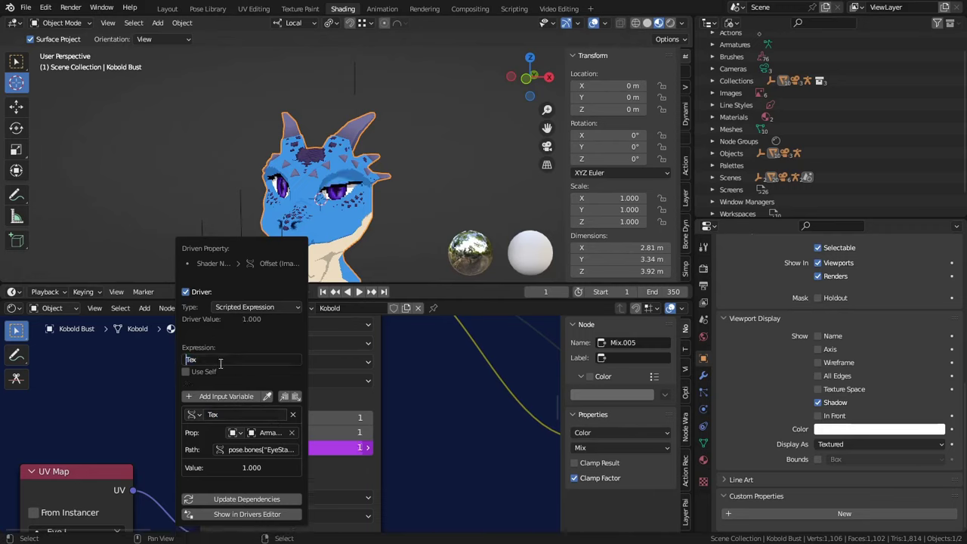
type("(Tex)")
type("-1")
key("Return")
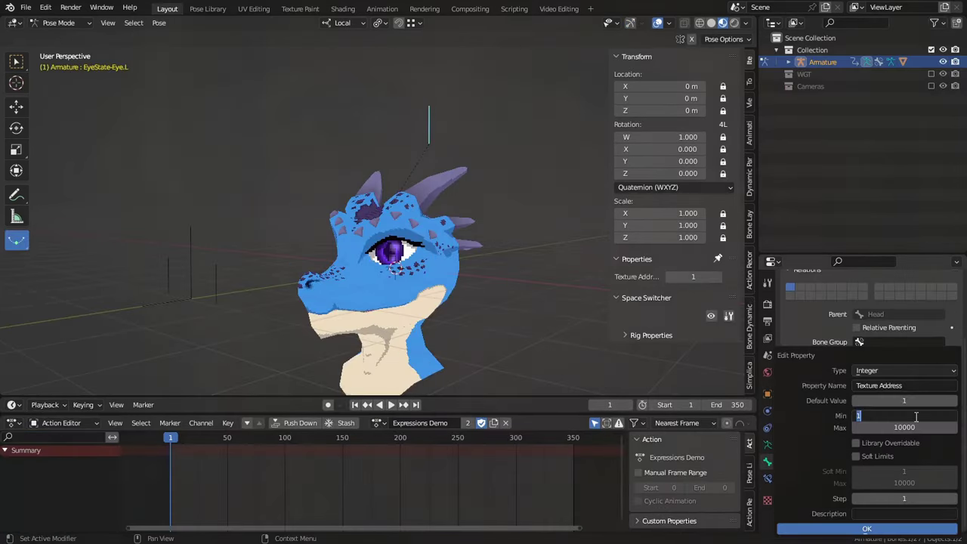
- Set the Texture Address property of EyeState-Eye.L to a minimum of 0 and a maximum of 9999
key("Tab")
type("9")
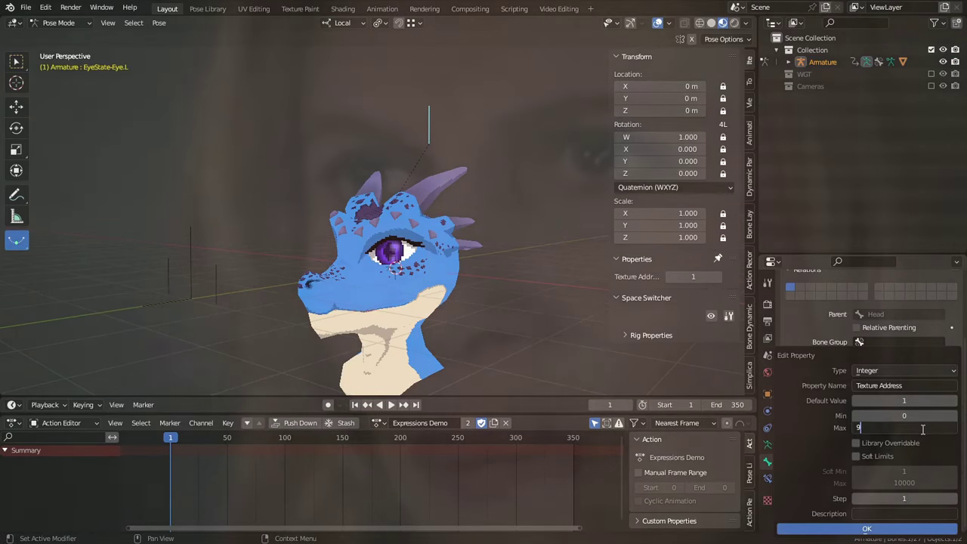
type("999")
key("Return")
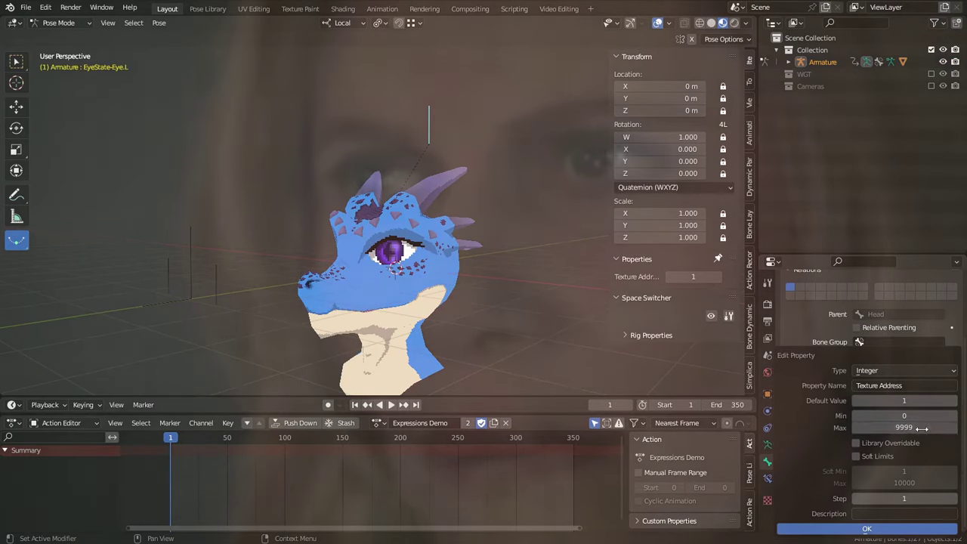
left_click(865, 528)
middle_click_drag(442, 264, 491, 274)
left_click(862, 519)
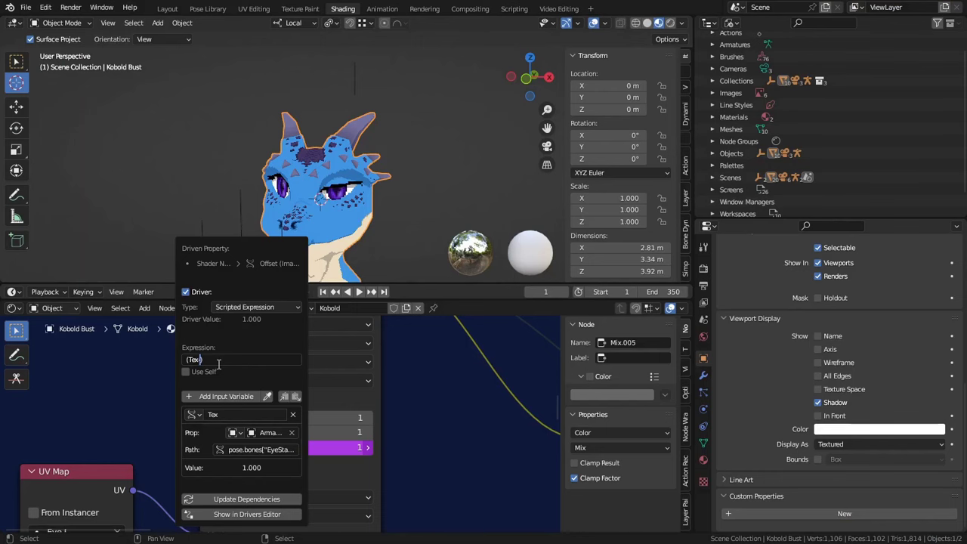
- Apply the driver expression (Tex-1) and pin the Kobold material's shader node tree
key("Return")
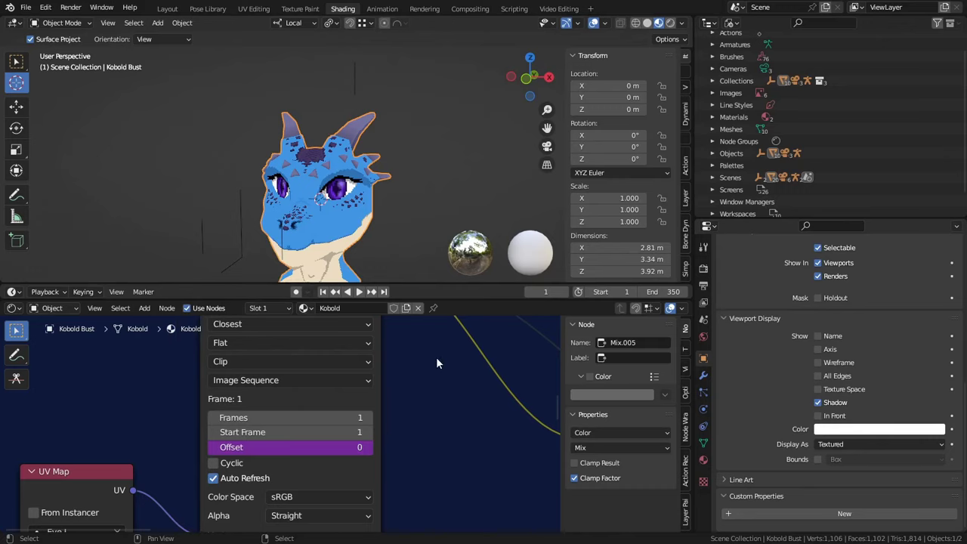
left_click(434, 308)
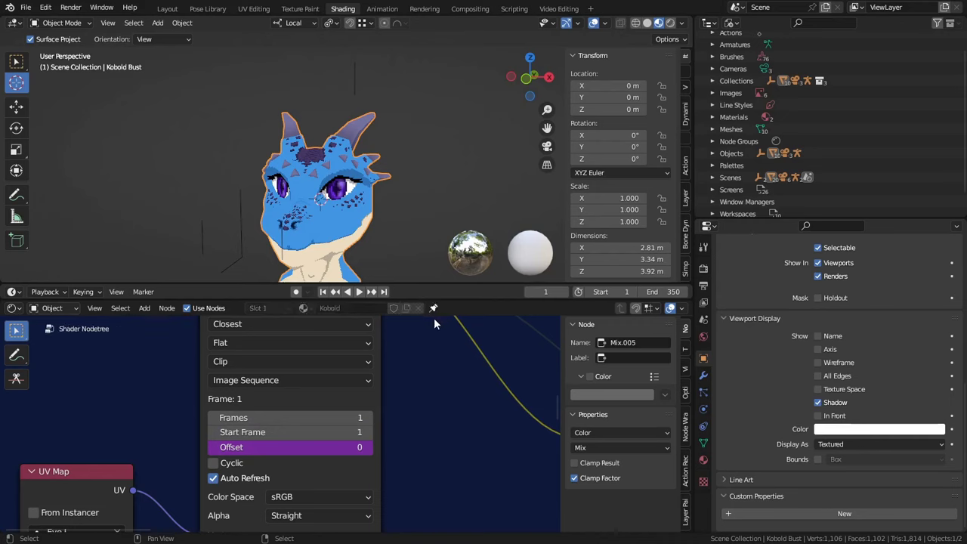
- Select the armature in Pose Mode and step up EyeState-Eye.L's Texture Address to test the texture driver
left_click(412, 205)
left_click(354, 80)
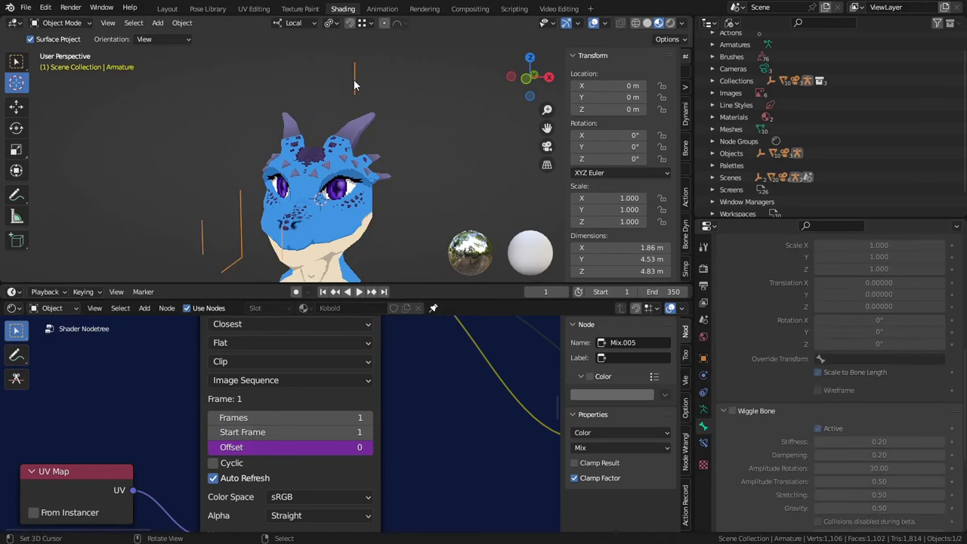
key("ctrl+Tab")
scroll(765, 356, "down", 10)
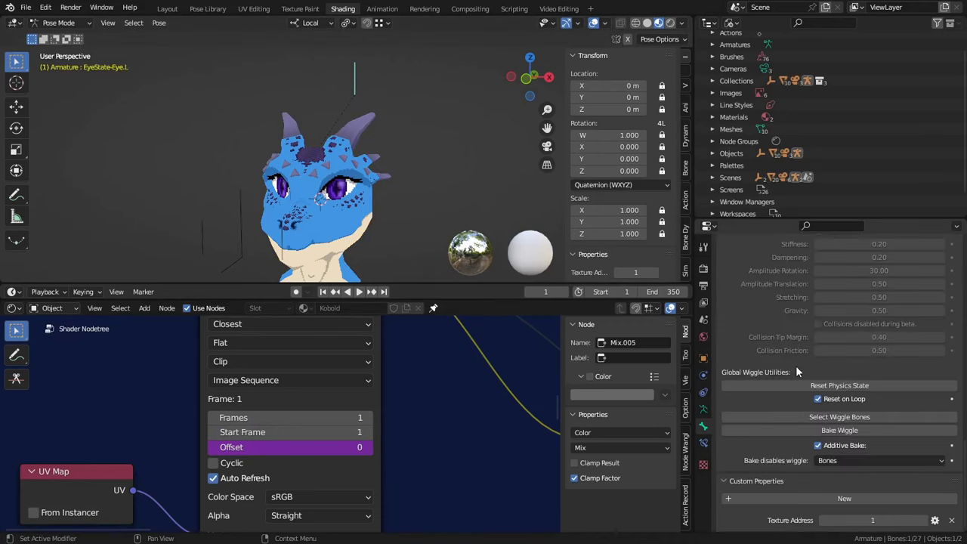
left_click(926, 520)
left_click(926, 520)
left_click(925, 520)
left_click(926, 520)
left_click(926, 520)
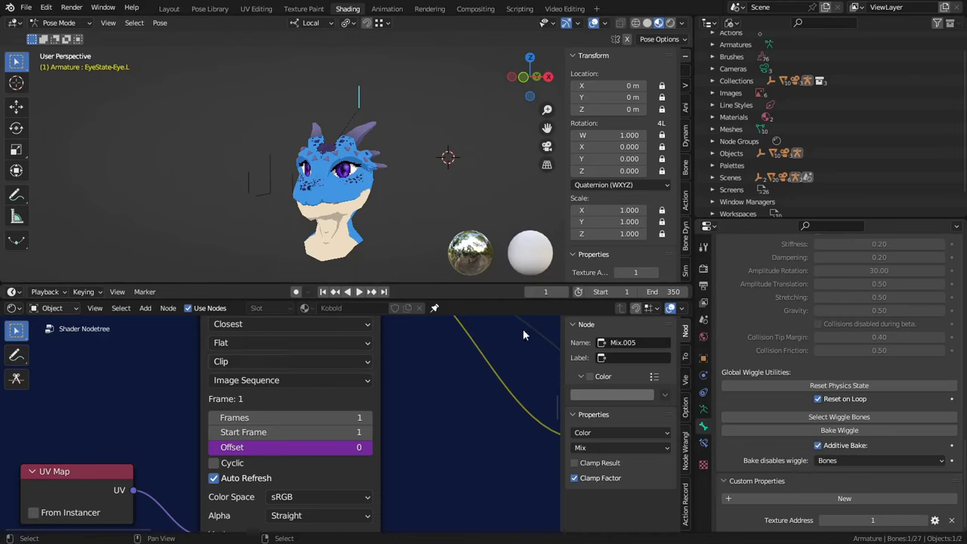
- Copy the timeline's Current Frame as a new driver and paste it as an extra input variable in the Offset driver
right_click(291, 448)
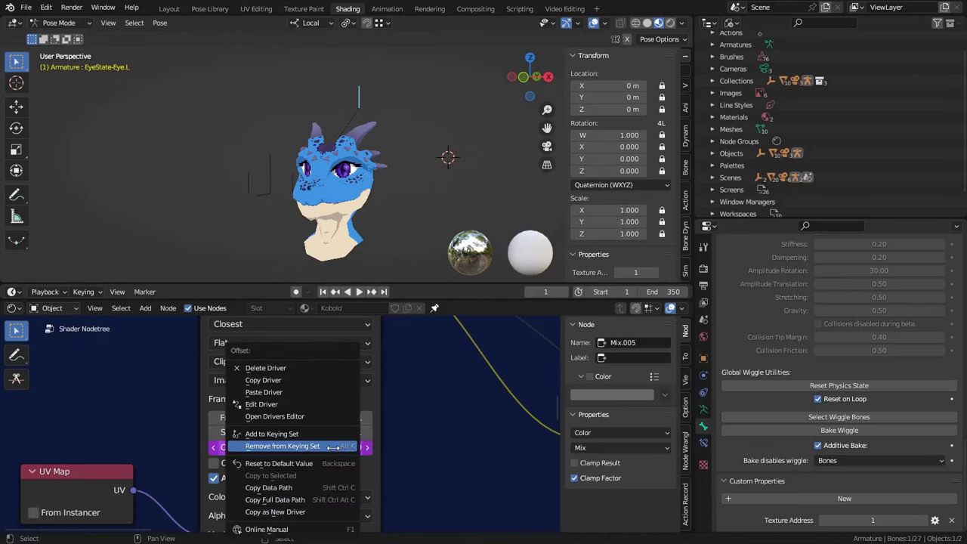
left_click(267, 405)
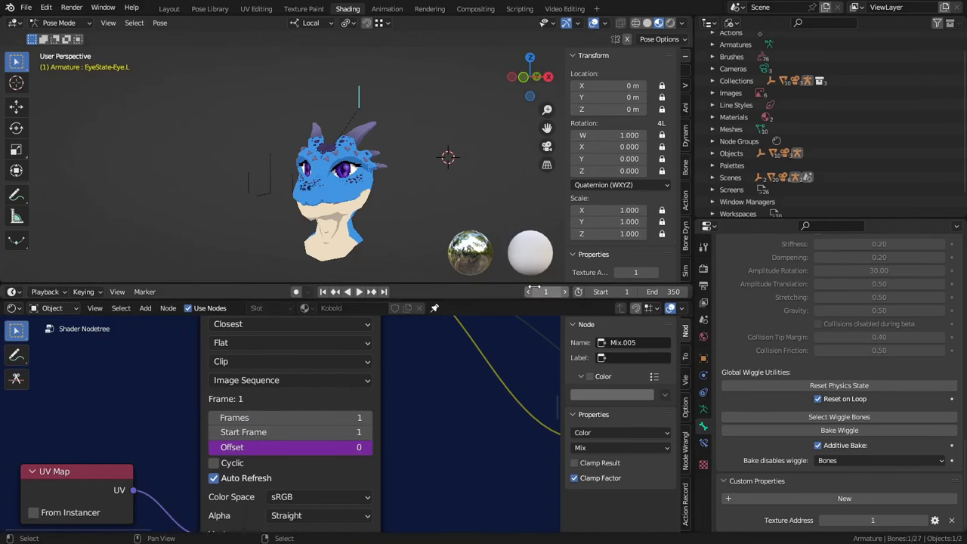
right_click(538, 291)
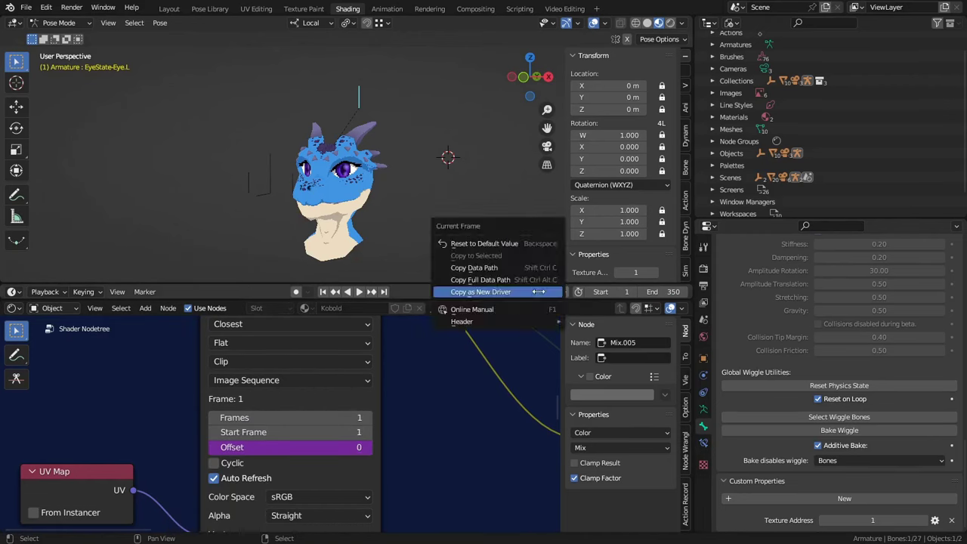
left_click(470, 292)
right_click(295, 447)
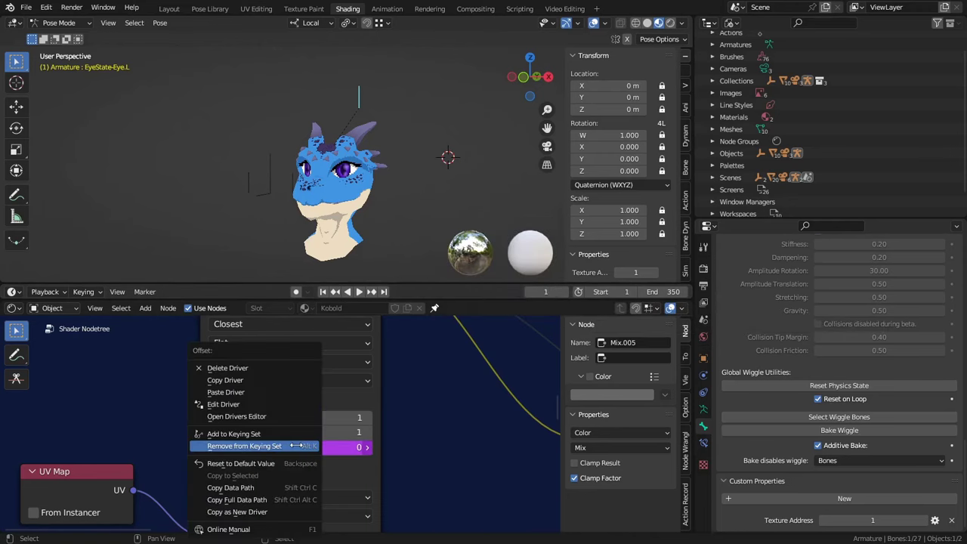
left_click(266, 404)
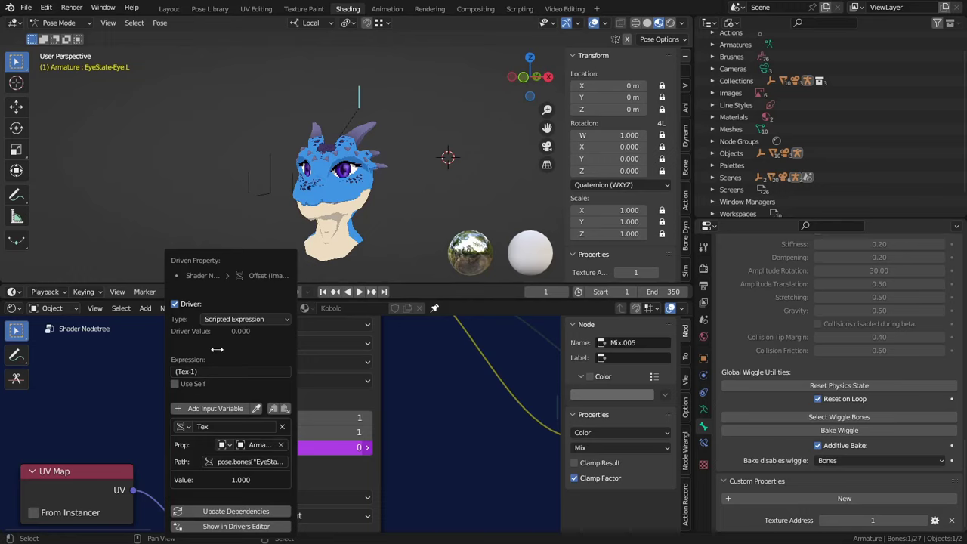
left_click(284, 408)
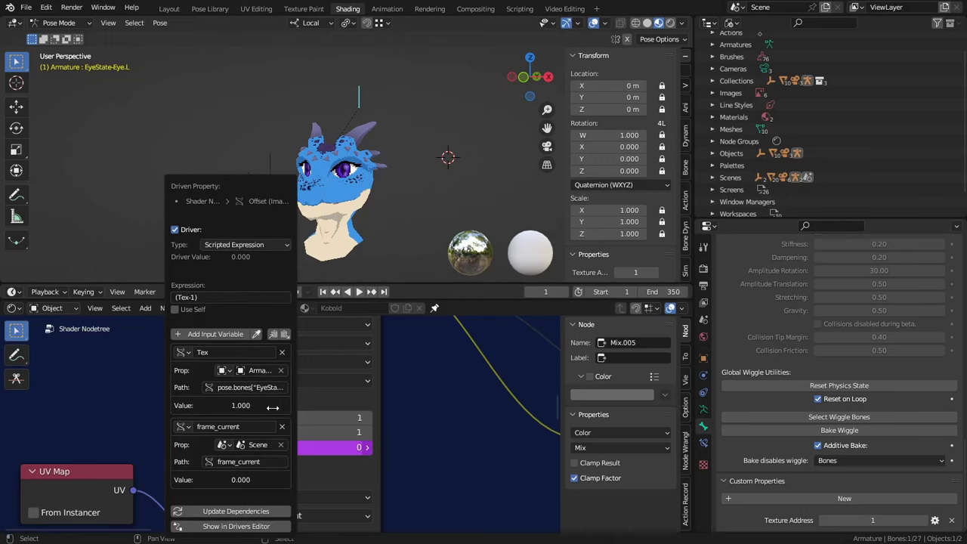
- Extend the Offset driver's expression to (Tex-1) + frame_current
left_click(253, 426)
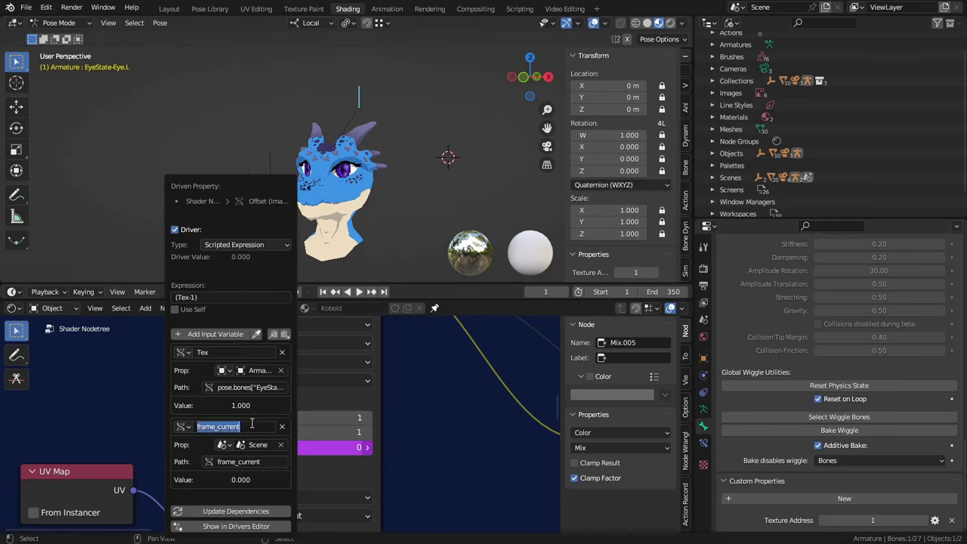
left_click(212, 298)
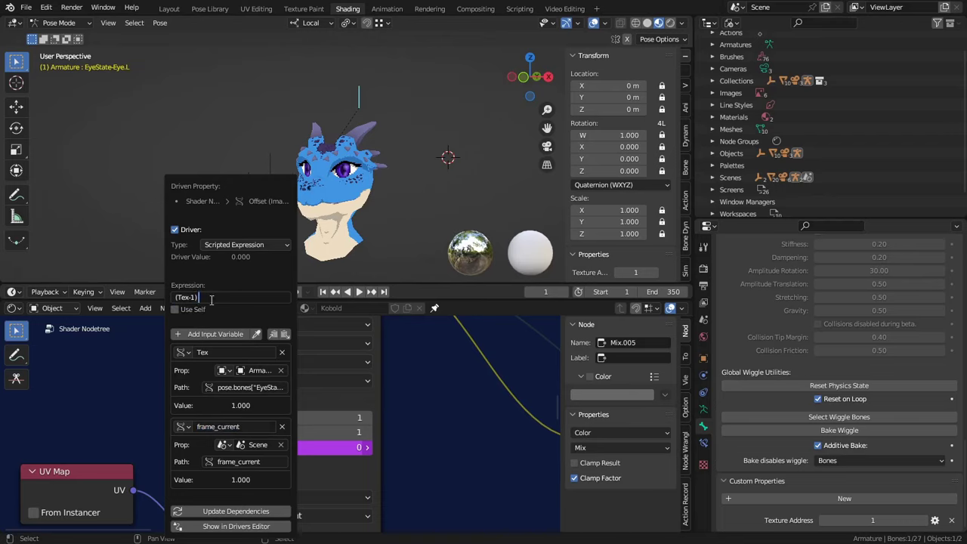
type("+ frame_current")
key("Return")
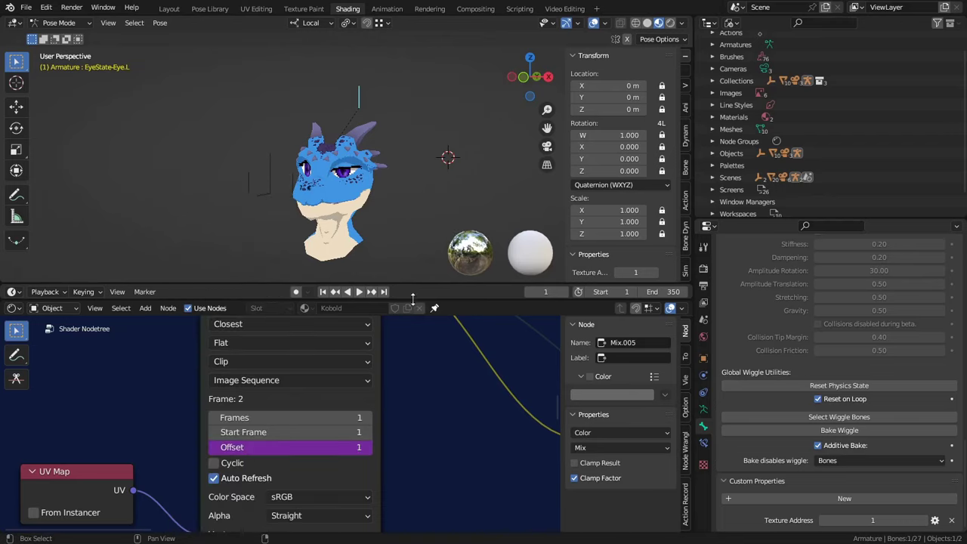
- Reopen the Offset driver and rename its frame_current variable to Δ
right_click(223, 448)
left_click(219, 406)
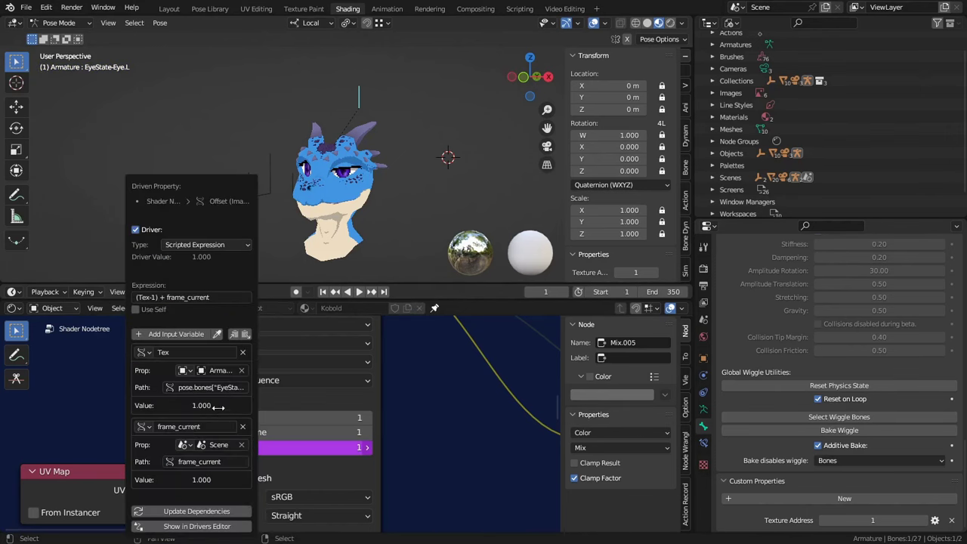
key("BackSpace")
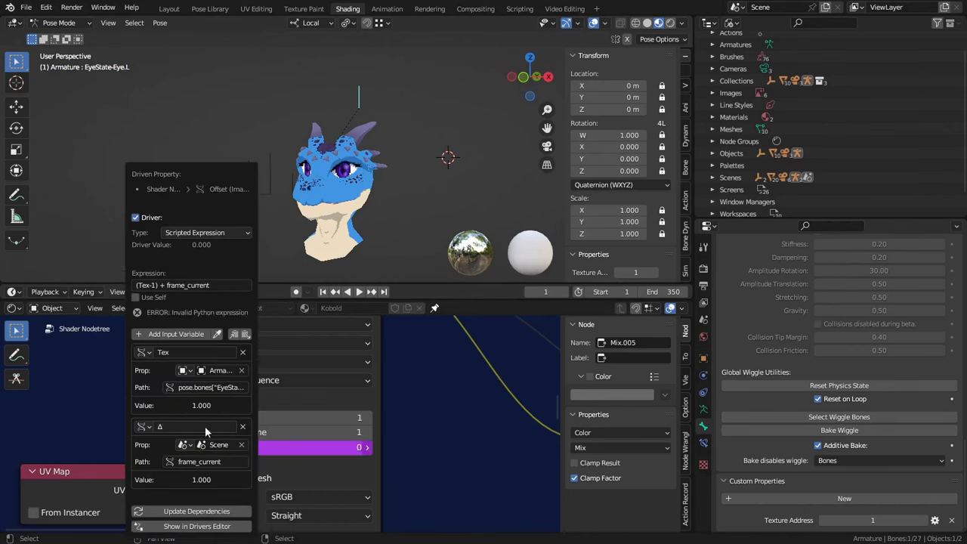
- Replace frame_current with Δ in the Offset driver's expression, and copy the Delta symbol from its symbolsDB.com page
left_click(167, 286)
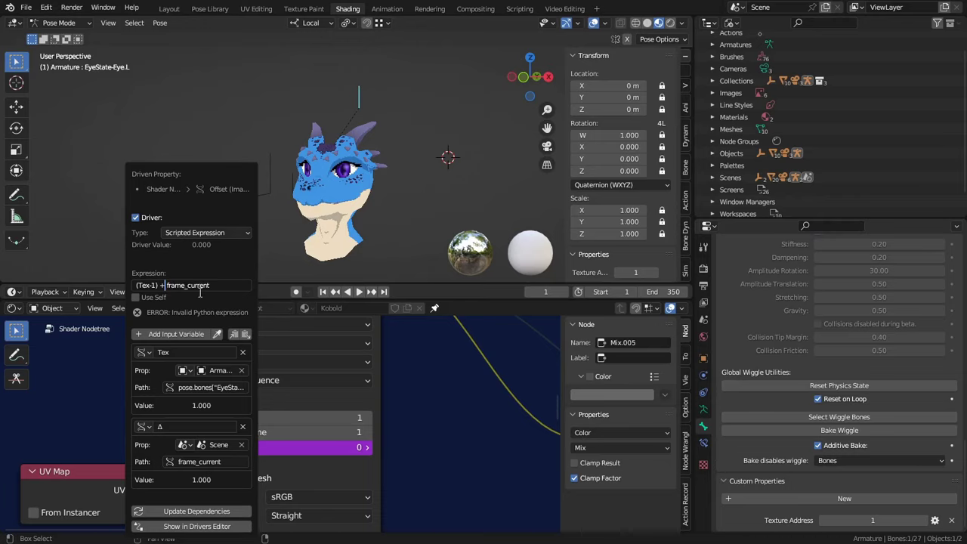
double_click(199, 290)
type("Δ")
key("Return")
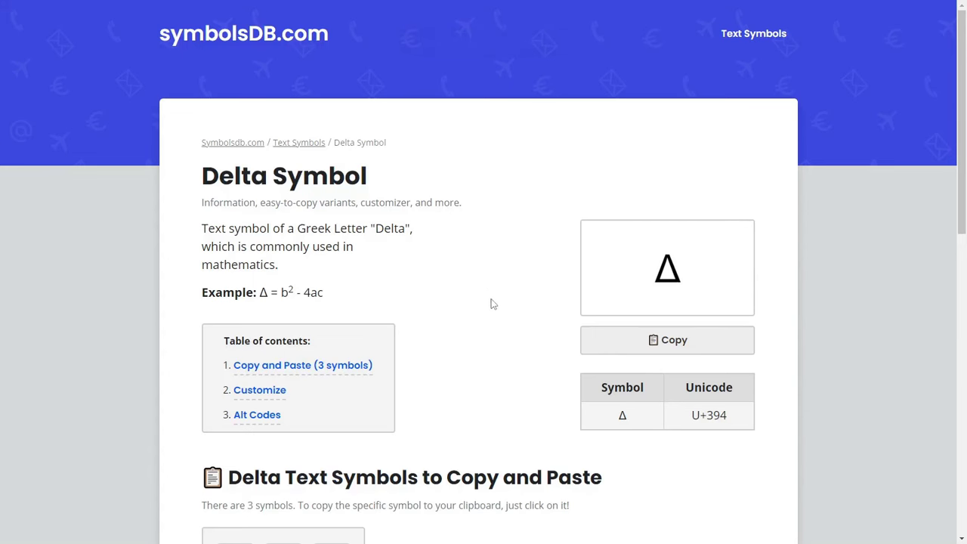
left_click(682, 350)
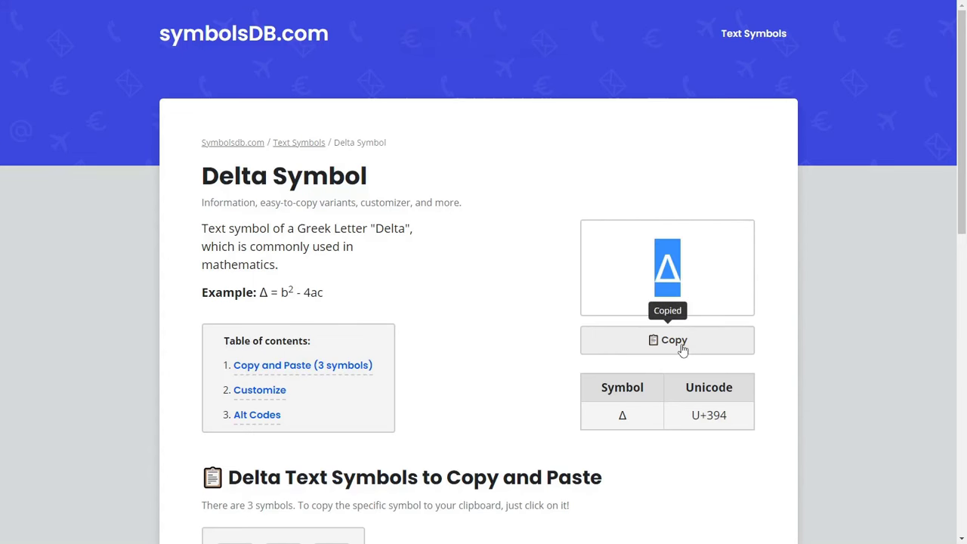
scroll(393, 362, "down", 4)
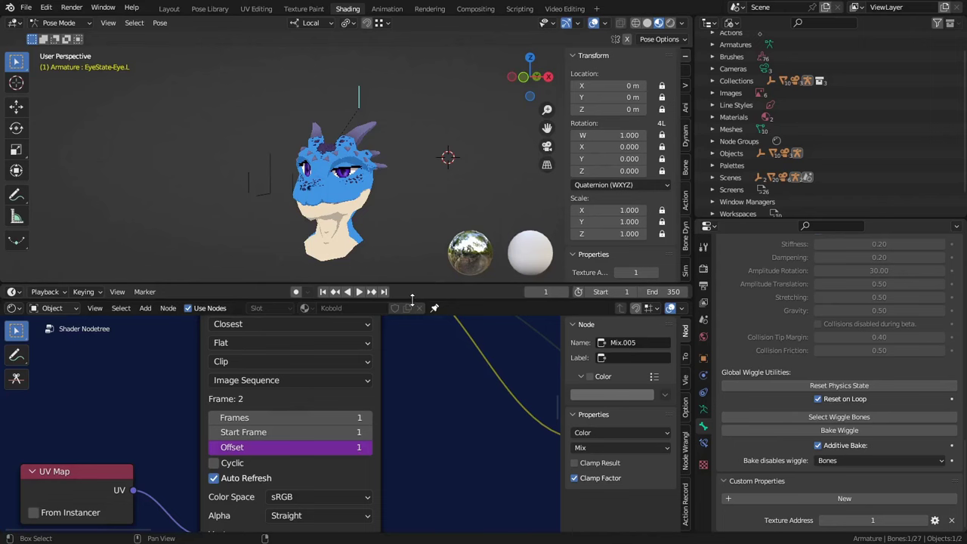
- Enlarge the timeline and play and scrub the animation from frame 1 to test the eye texture driver
left_click_drag(412, 300, 412, 371)
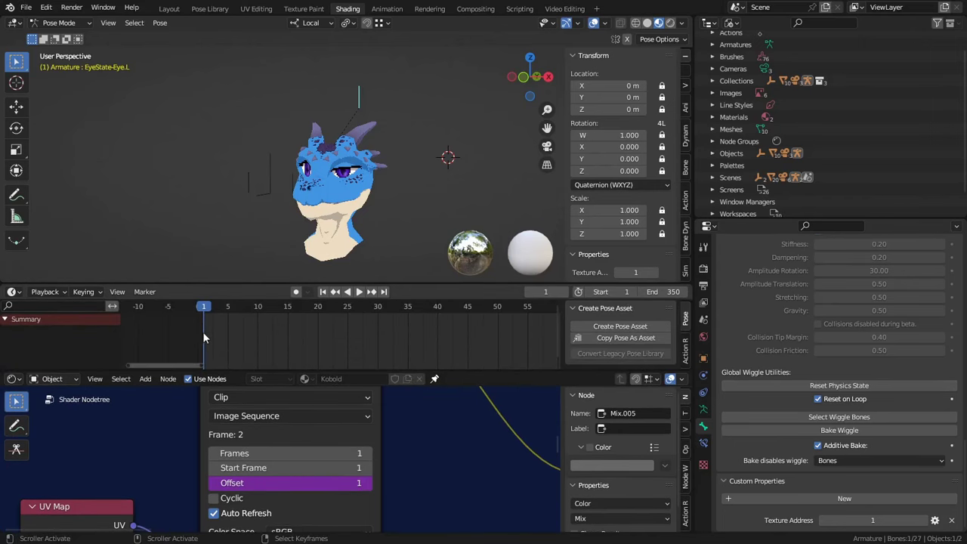
key("space")
left_click_drag(252, 340, 205, 337)
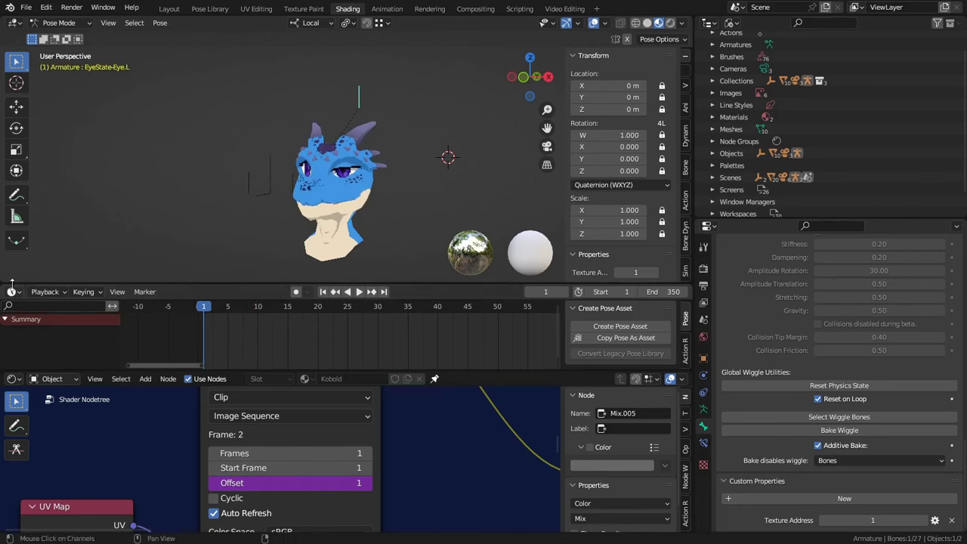
- Unlink the Expressions Demo action from the armature in the Action Editor, and restore the area to a collapsed Timeline
left_click(14, 292)
left_click(205, 320)
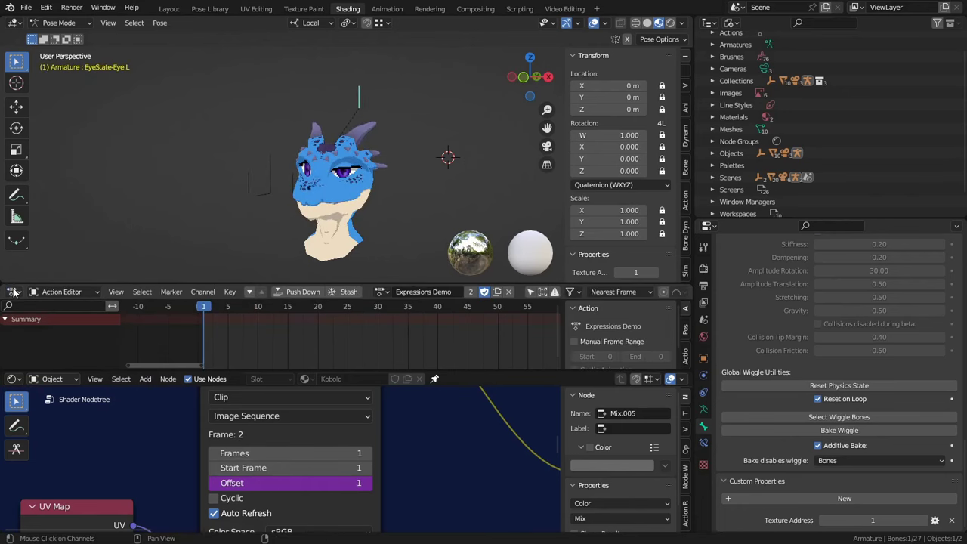
left_click(508, 292)
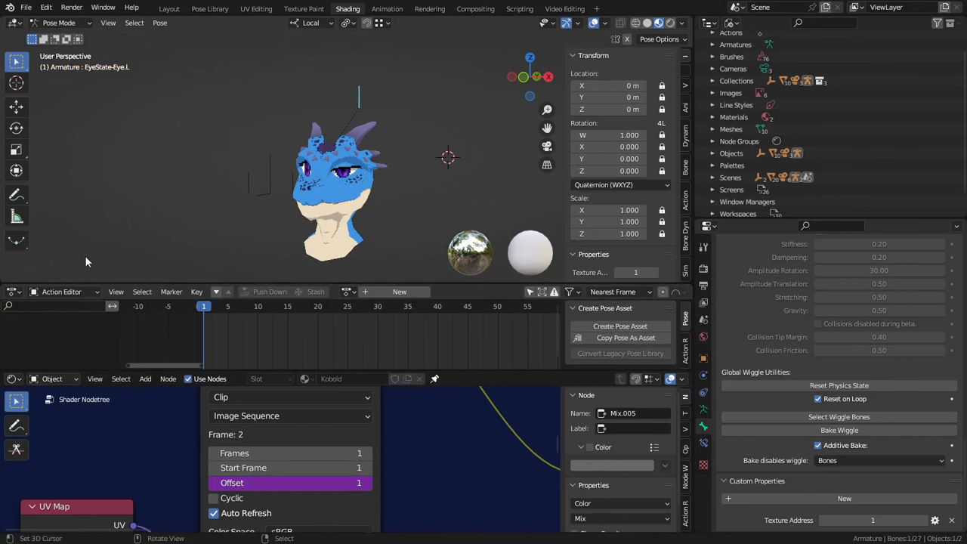
left_click(14, 292)
key("shift+F12")
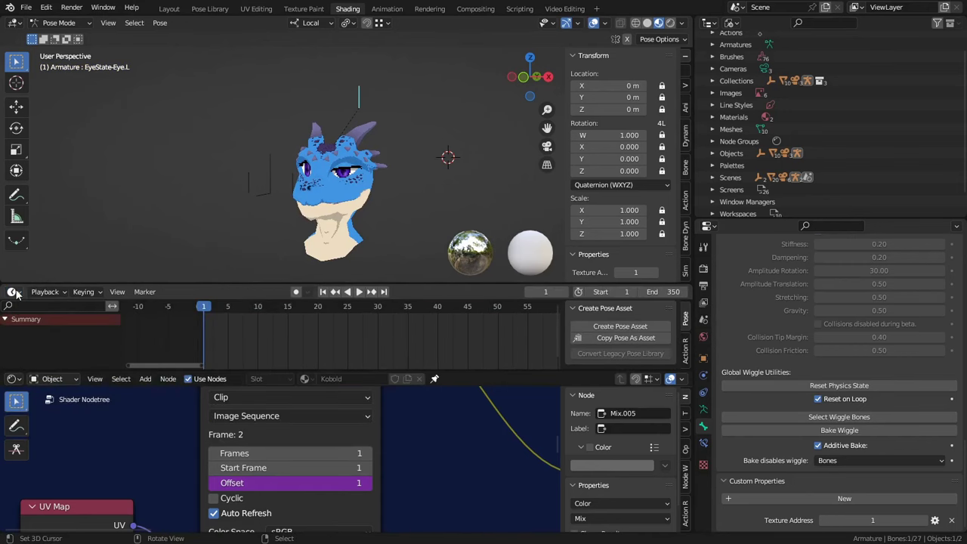
left_click(41, 293)
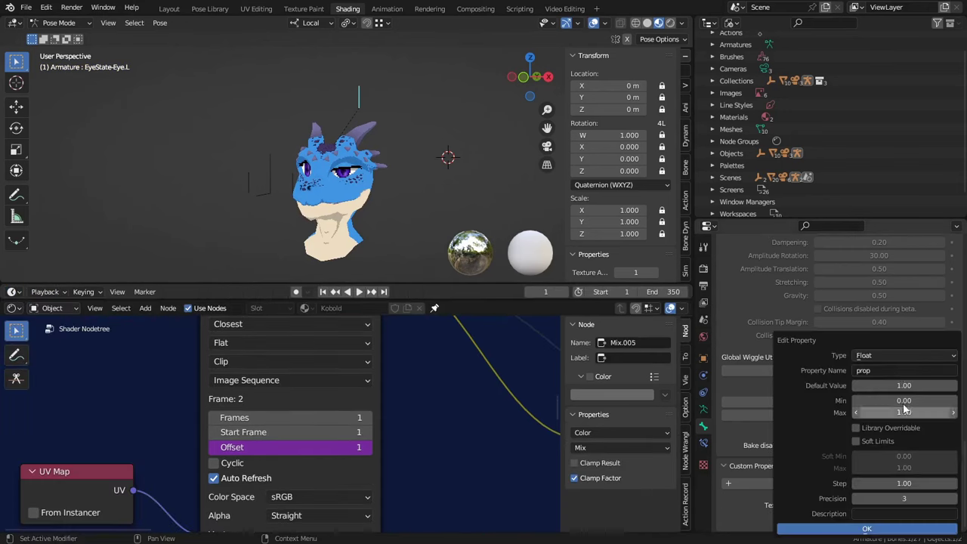
- Define a new Integer custom property named Texture Loop Bounds on EyeState-Eye.L, with minimum 1 and maximum 9999999
left_click(899, 356)
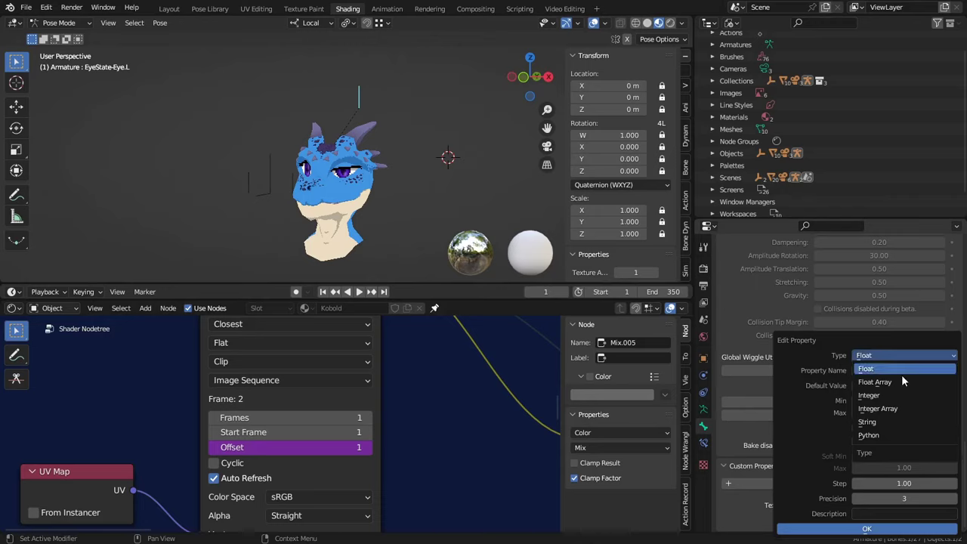
left_click(901, 395)
left_click(897, 371)
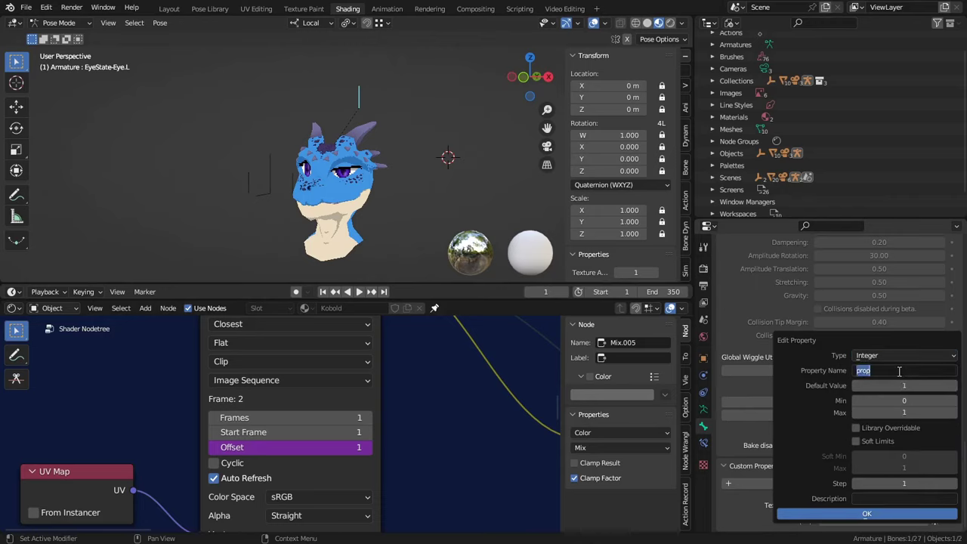
type("Texture Loop Bounds")
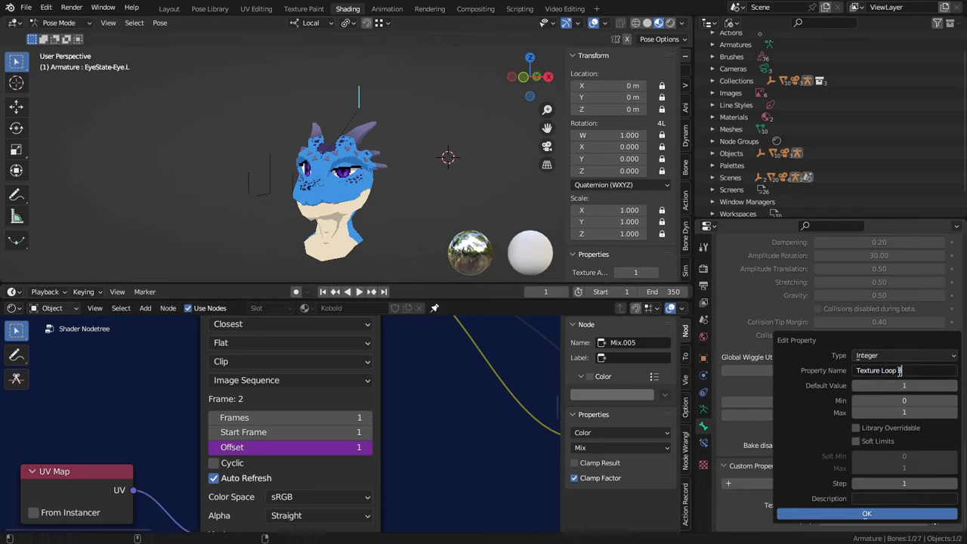
key("Tab")
key("Tab")
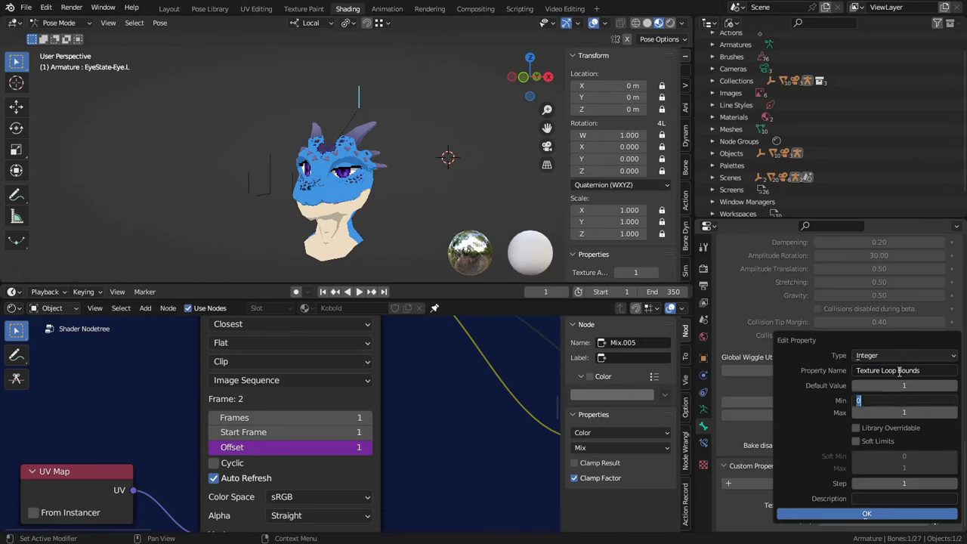
key("Tab")
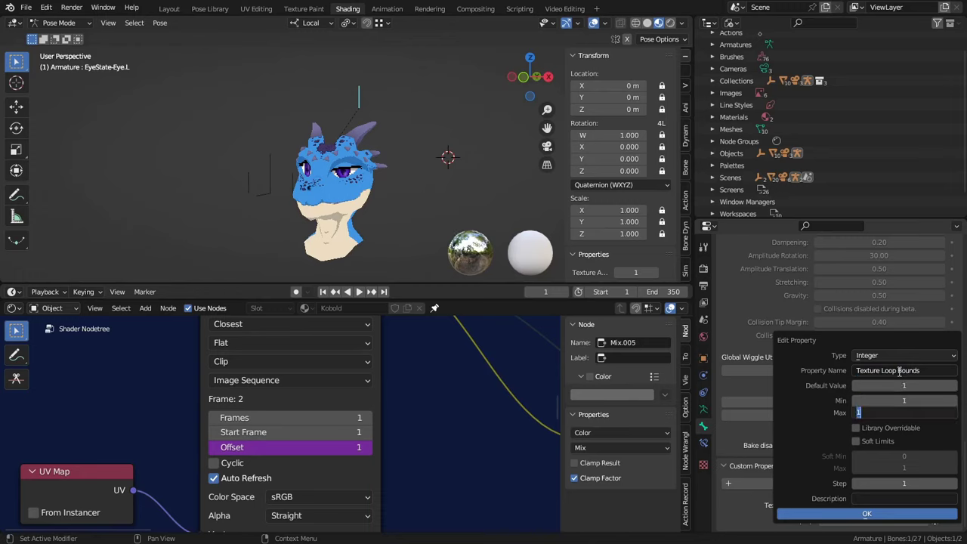
key("Return")
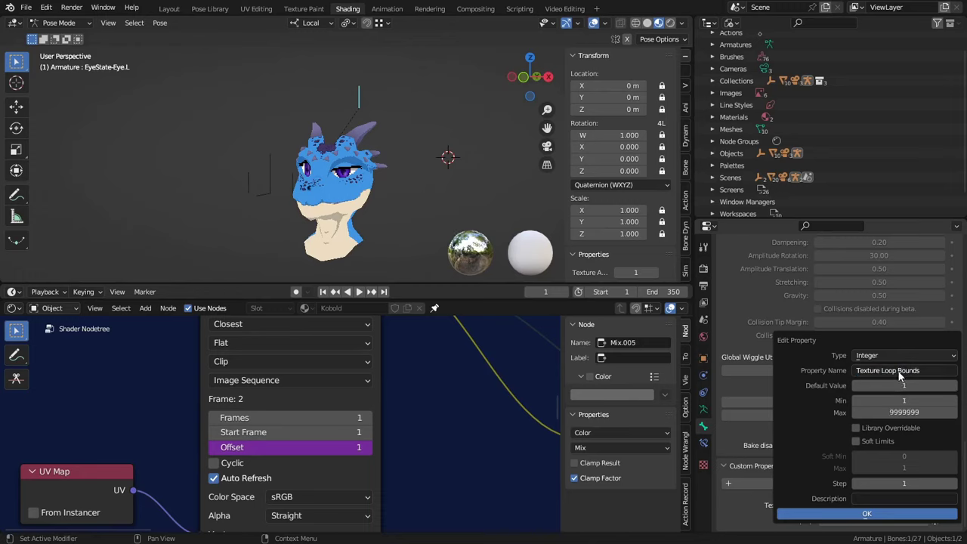
left_click(887, 513)
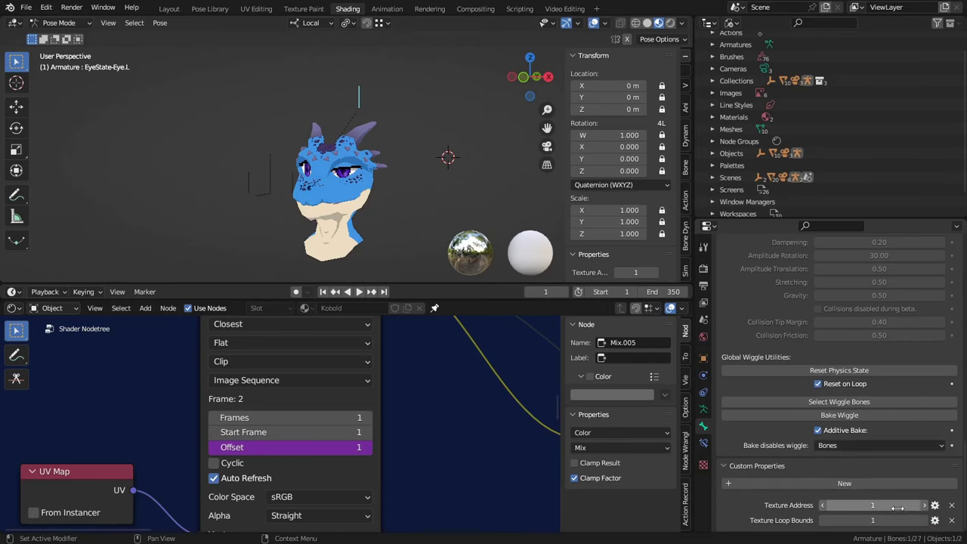
- Copy Texture Loop Bounds as a new driver and paste it into the Offset driver as an input variable named Bound
right_click(870, 520)
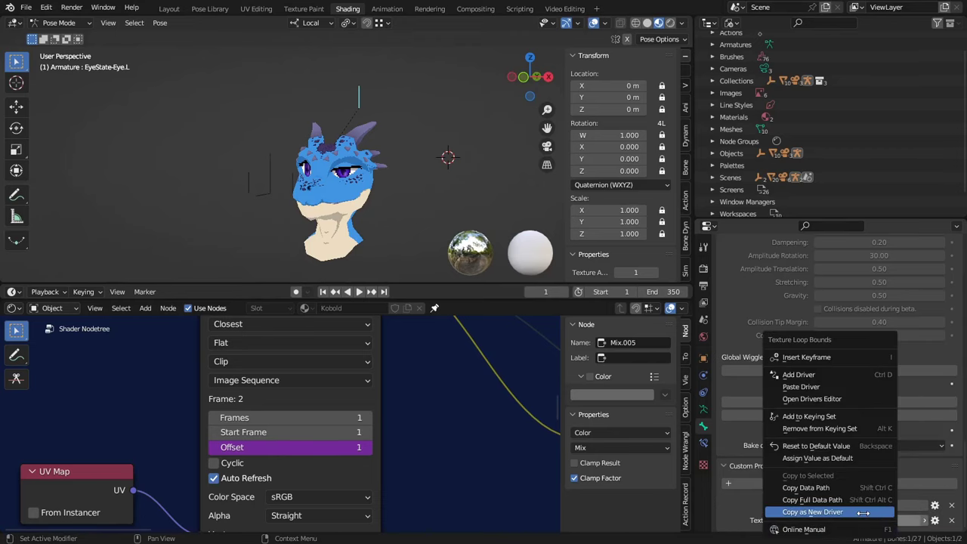
left_click(813, 512)
right_click(265, 446)
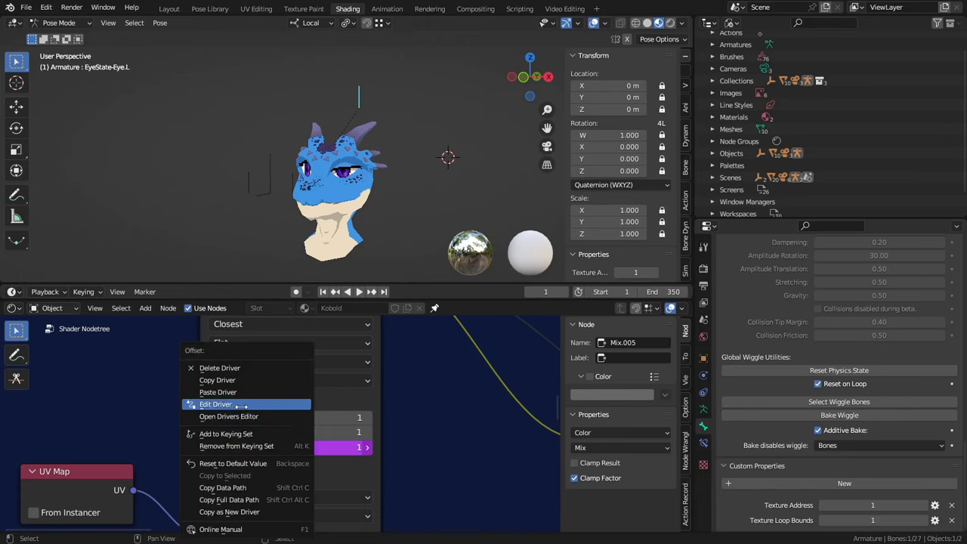
left_click(895, 520)
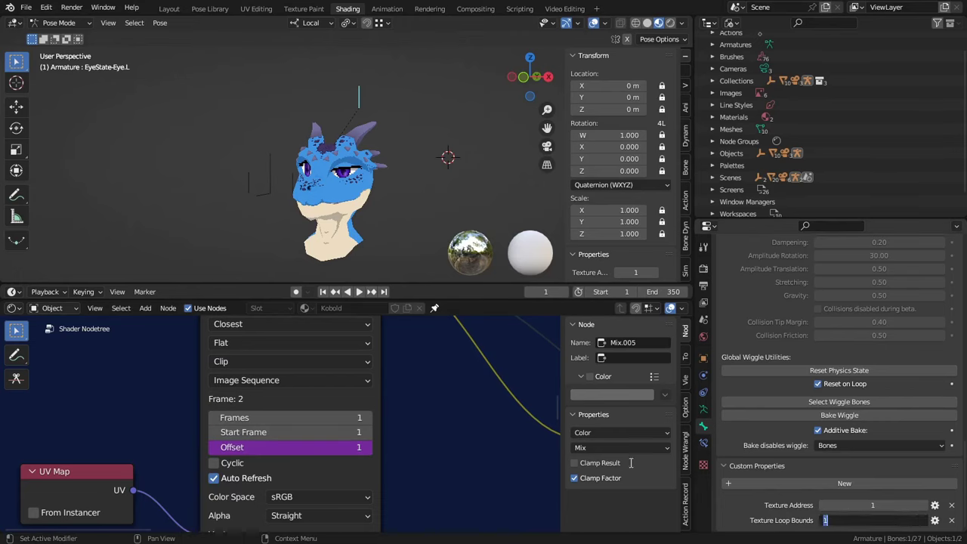
right_click(294, 447)
left_click(236, 409)
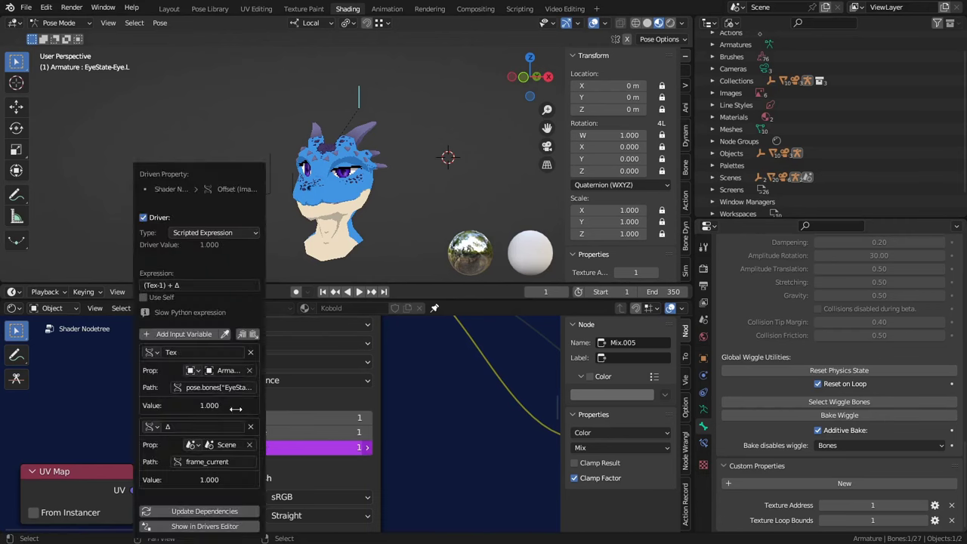
left_click(254, 334)
double_click(199, 426)
type("Bound")
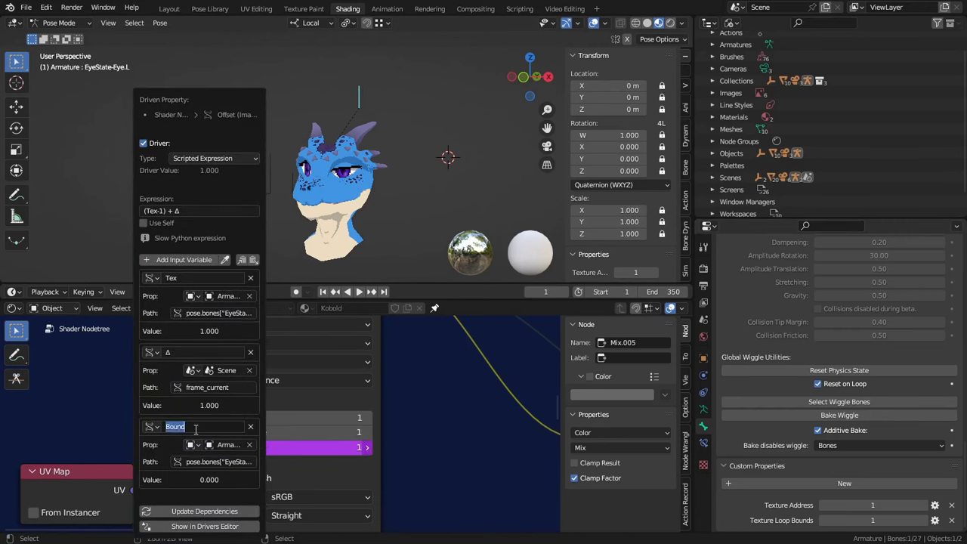
key("Return")
- Change the Offset driver's expression to (Tex-1) + (Δ%Bound)
left_click(189, 210)
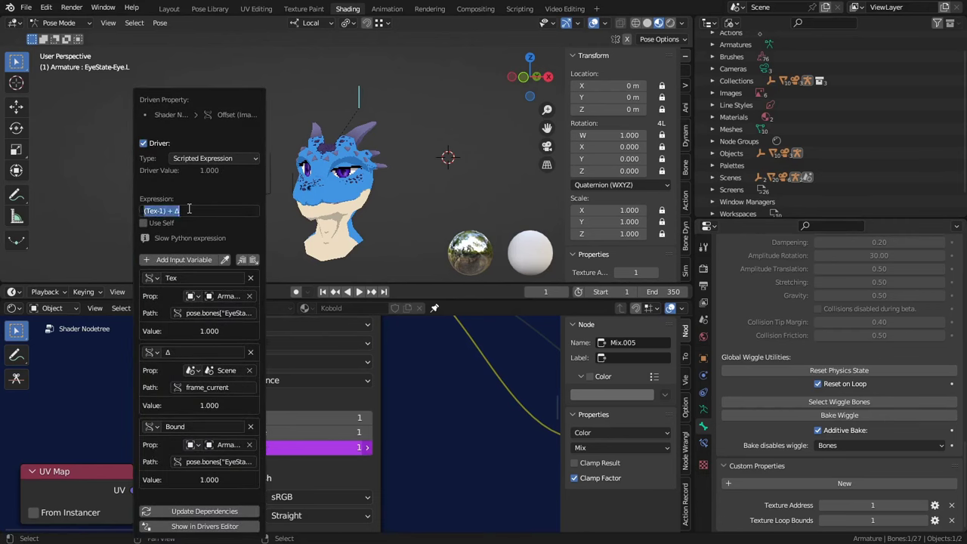
left_click(189, 208)
key("Left")
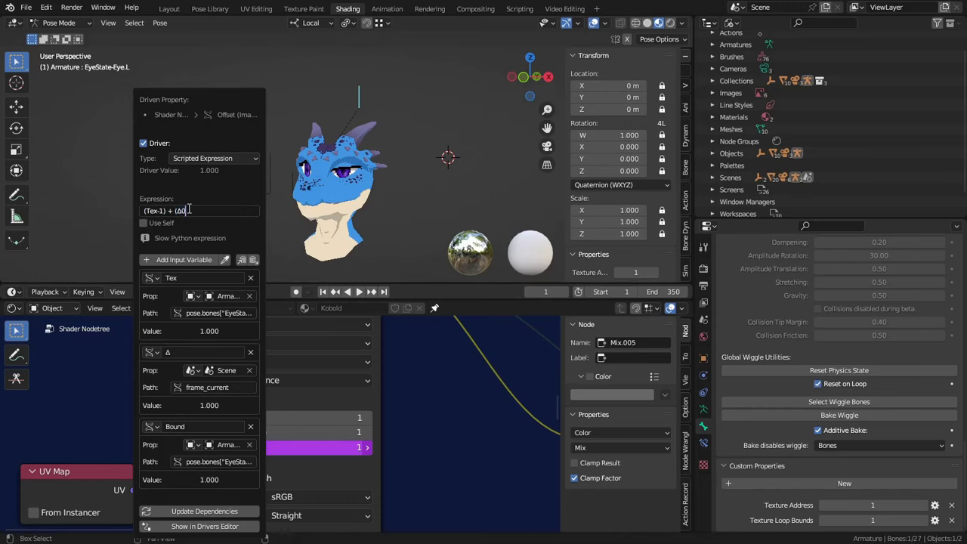
type("Bound")
type("%")
key("Return")
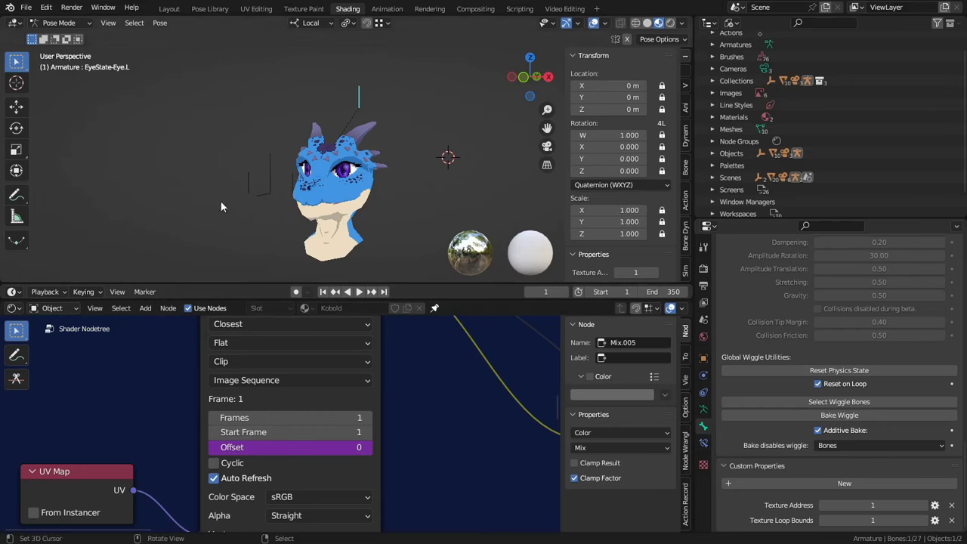
- Play the animation and step Texture Loop Bounds up to 10 while testing the looping eye texture
key("space")
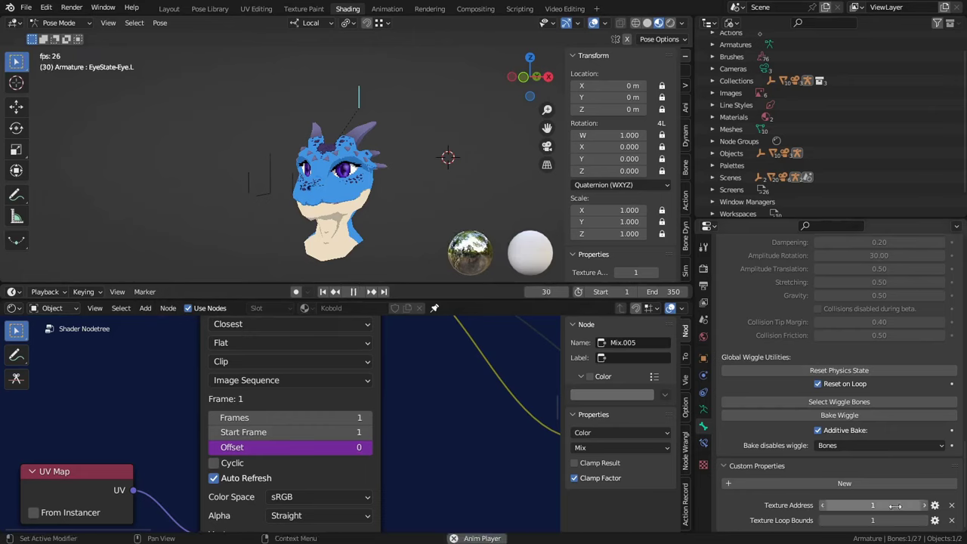
left_click(928, 522)
left_click(928, 521)
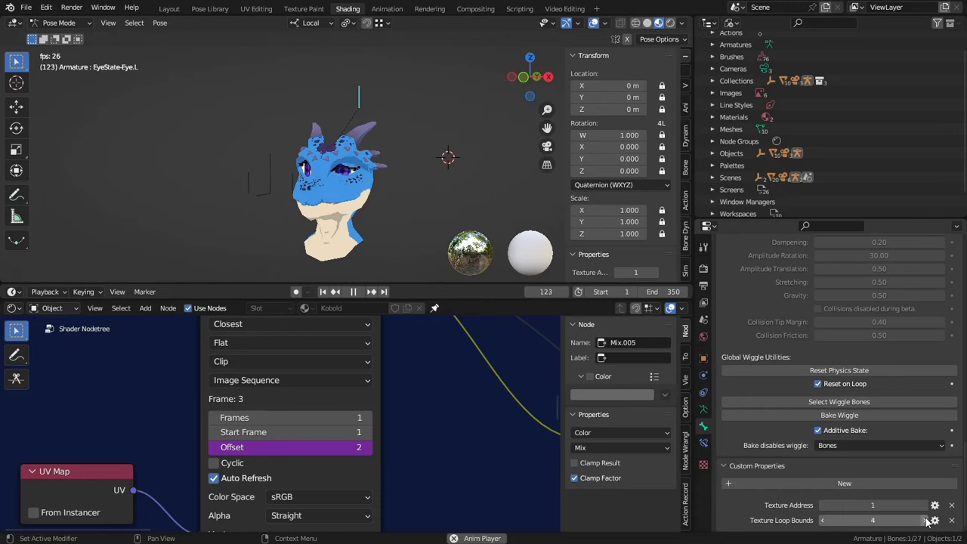
left_click(929, 522)
left_click(928, 522)
left_click(928, 521)
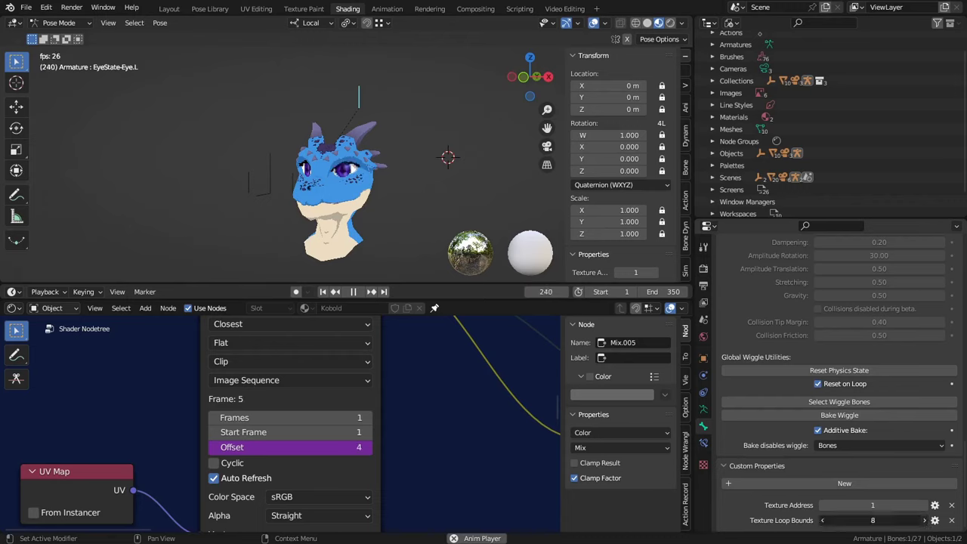
left_click(928, 522)
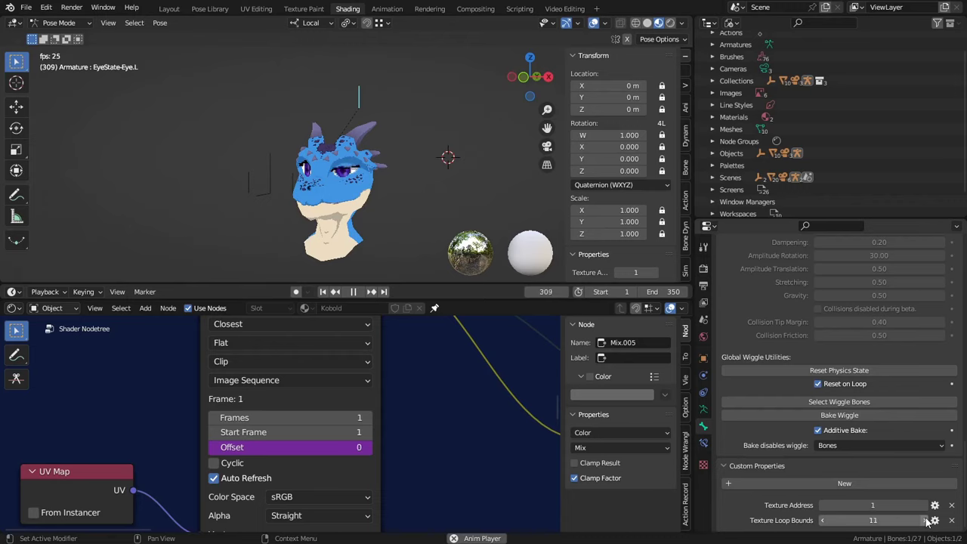
left_click(823, 521)
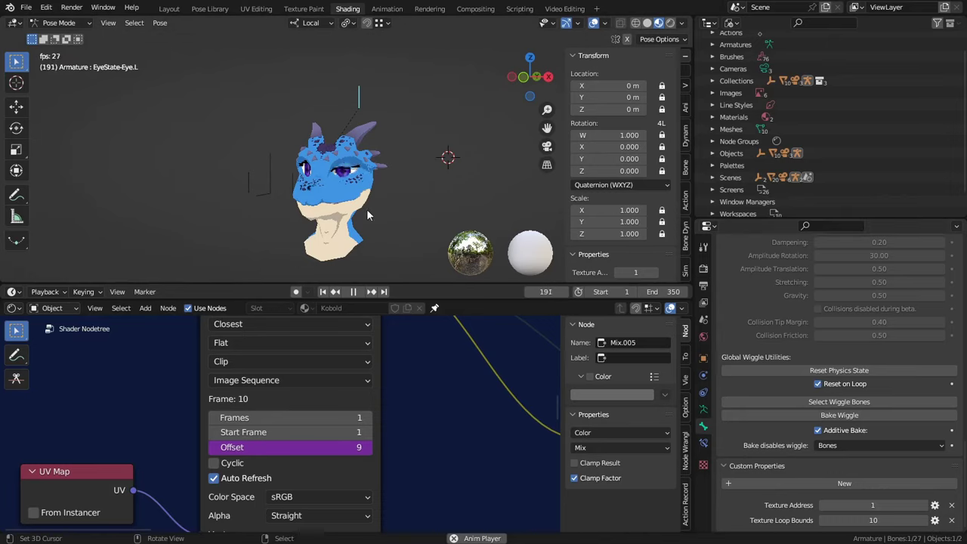
- Check the scene's frame rate and frame range in the output settings
left_click(704, 269)
left_click(704, 284)
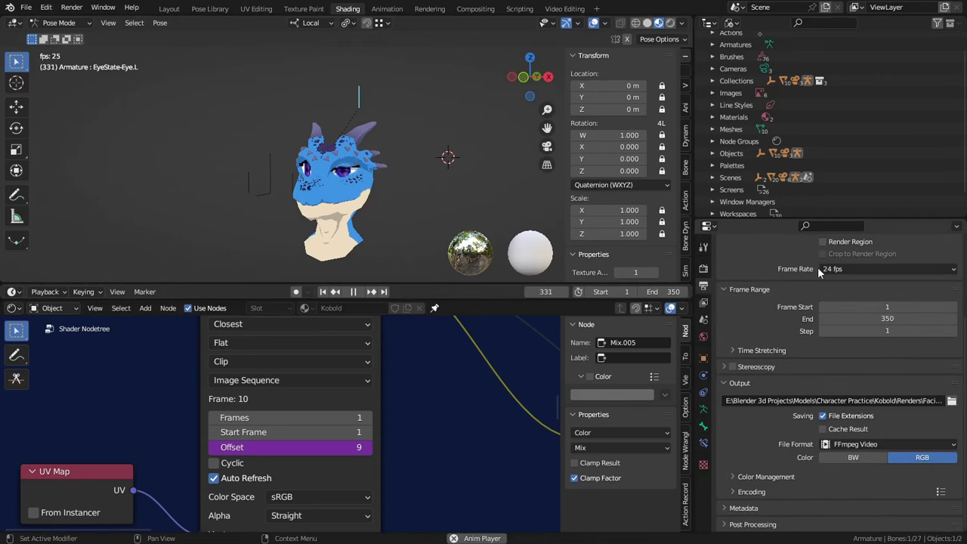
scroll(846, 287, "up", 3)
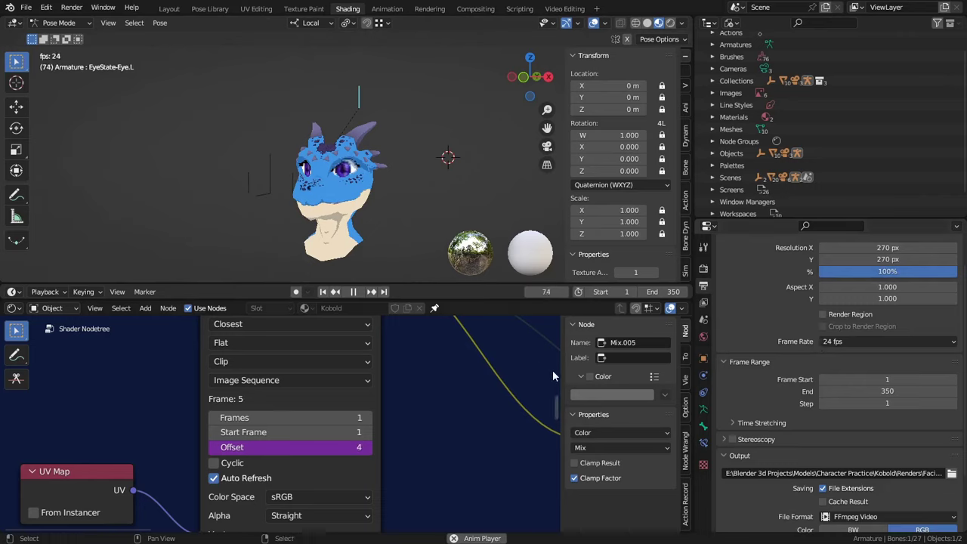
- Add a new custom property to the EyeState-Eye.L bone and name it Δ - Step
left_click(704, 425)
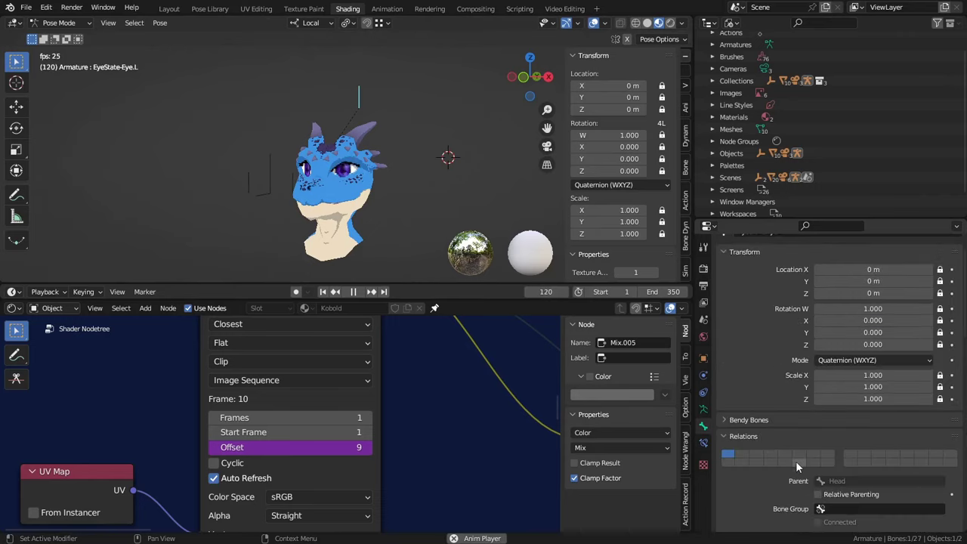
scroll(798, 463, "down", 10)
scroll(855, 494, "down", 8)
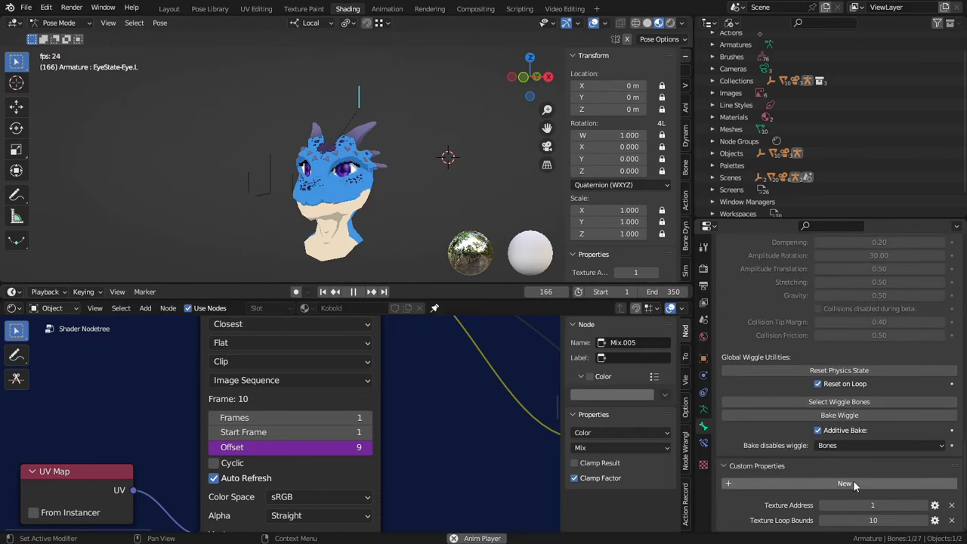
left_click(935, 521)
left_click(882, 371)
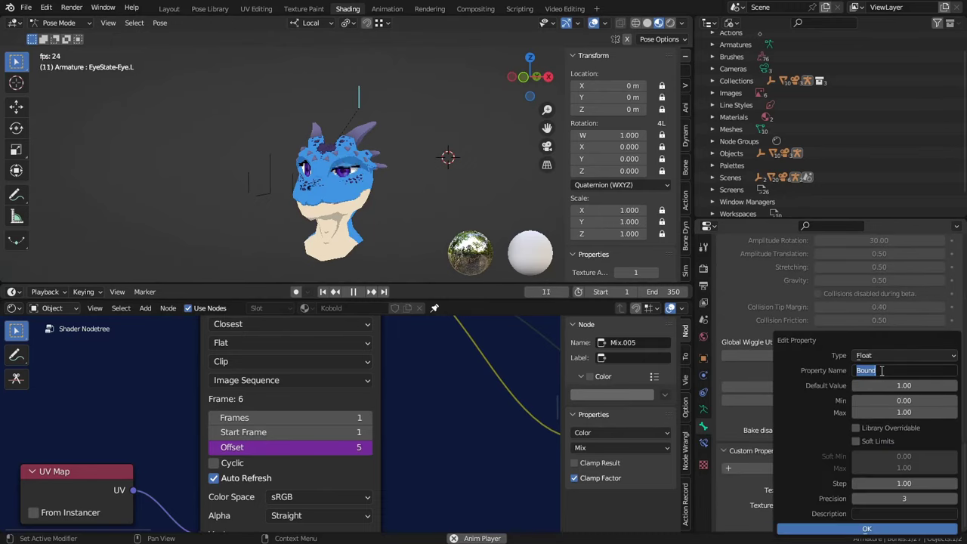
left_click(882, 372)
key("BackSpace")
key("BackSpace")
key("BackSpace")
key("BackSpace")
type("A - Step")
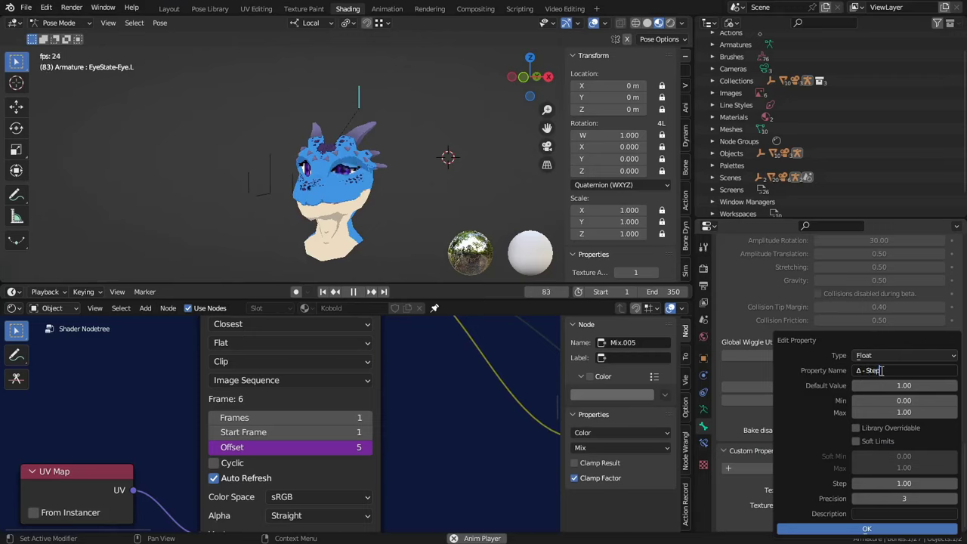
key("Return")
- Make the Δ - Step property an integer with a minimum of 1 and a maximum of 99
left_click(913, 354)
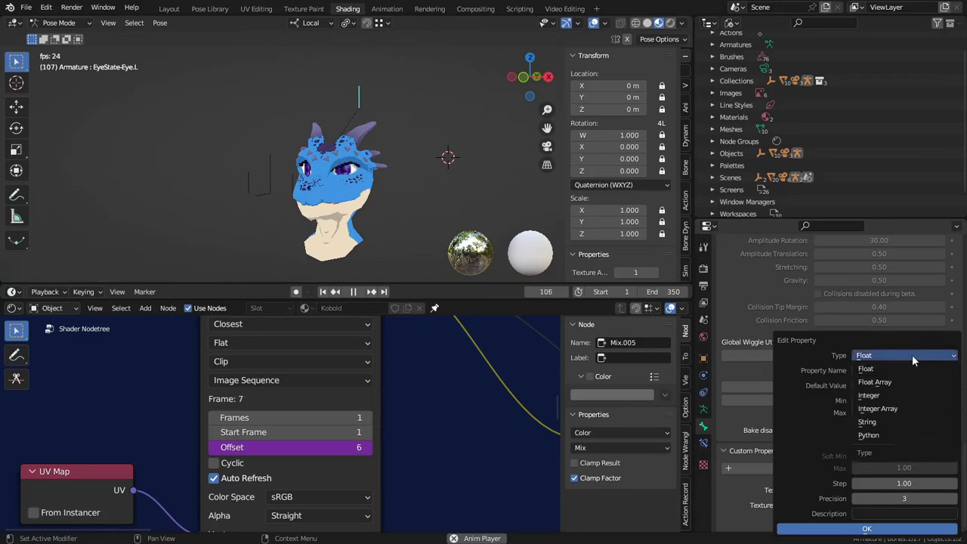
left_click(912, 355)
left_click(907, 385)
left_click(896, 355)
left_click(877, 382)
left_click(926, 403)
type("1")
key("Tab")
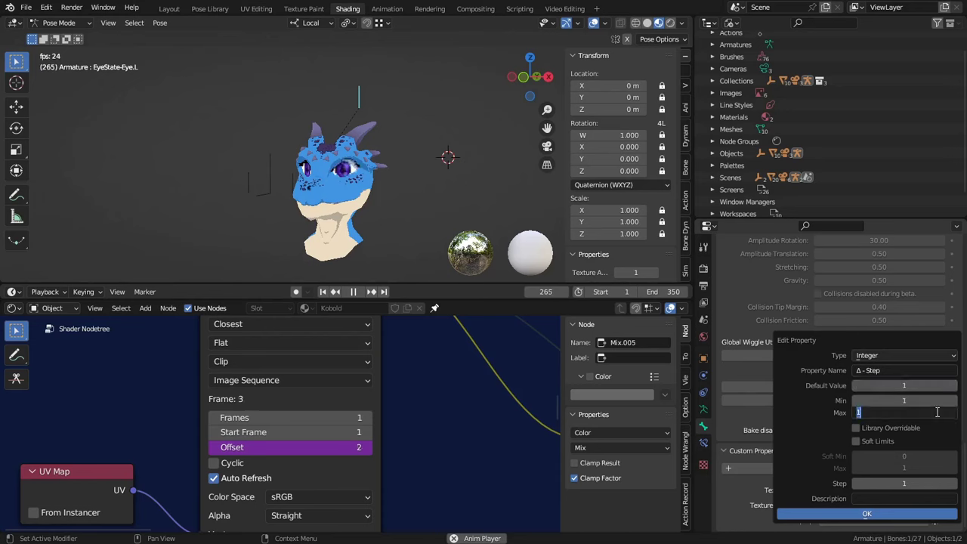
type("99")
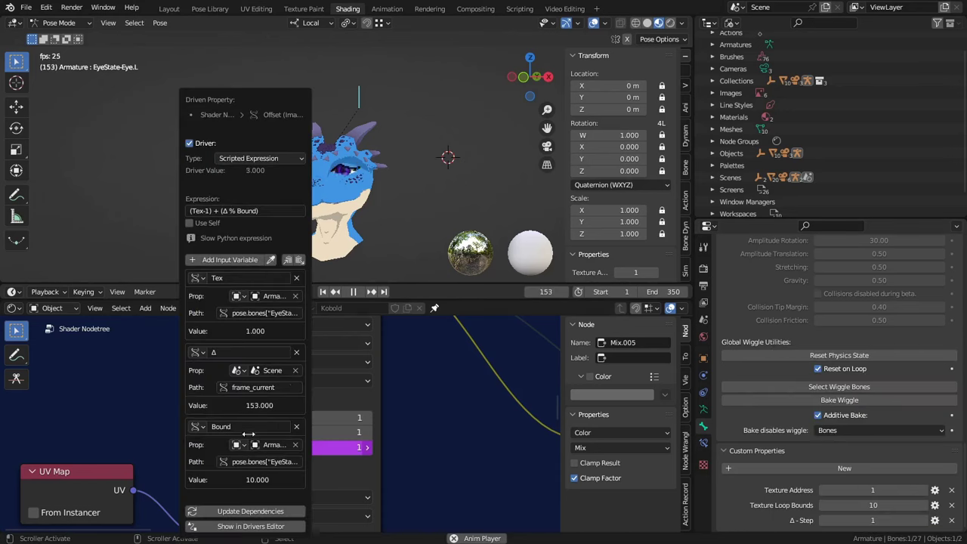
- Paste the Δ - Step driver into the image sequence's Offset driver as an input variable named Step
left_click(300, 260)
left_click(244, 427)
type("Step")
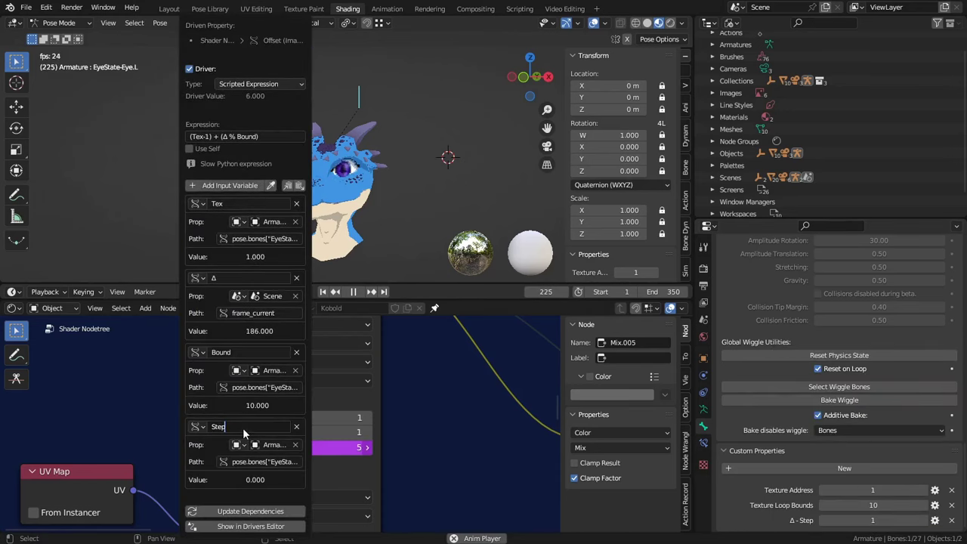
key("Return")
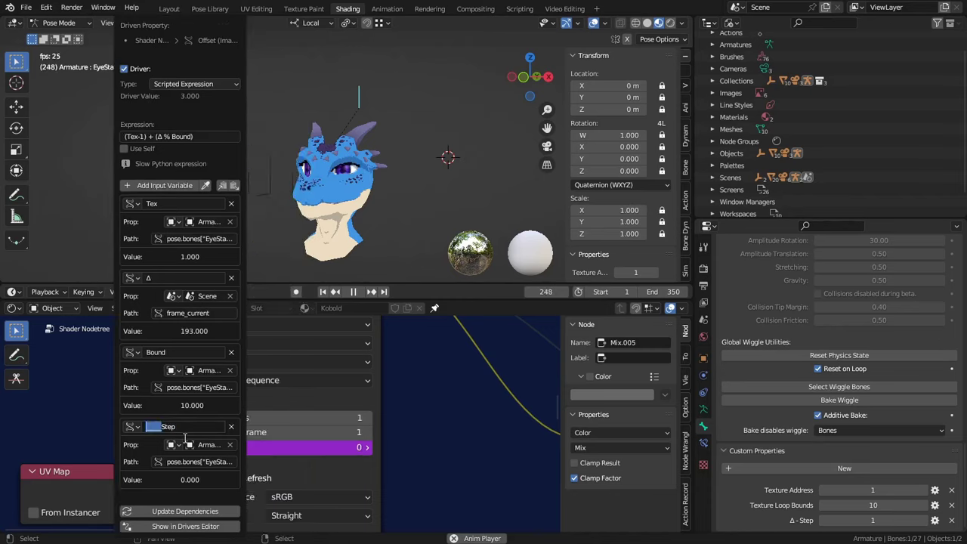
key("BackSpace")
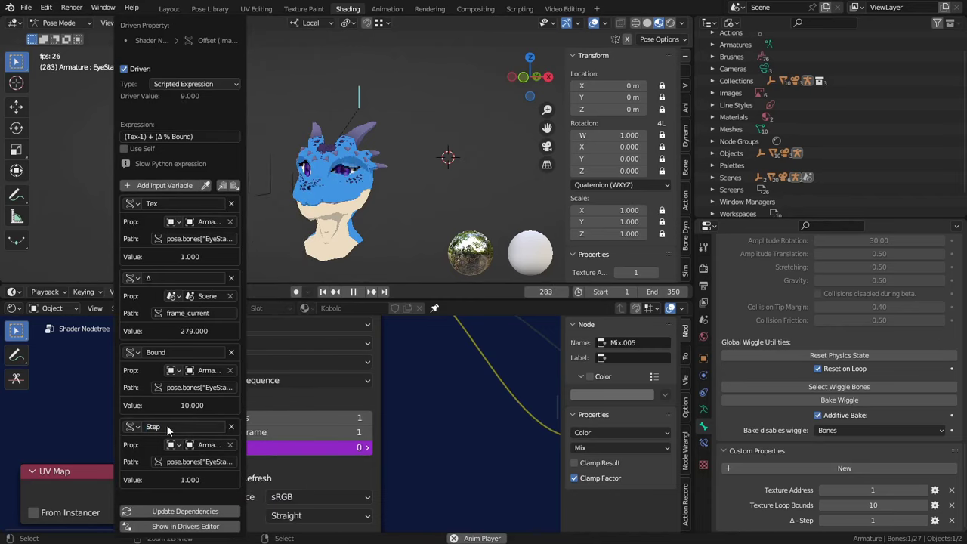
- Change the Offset driver's expression to (Tex-1) + (round(Δ / Step) % Bound)
left_click(160, 137)
left_click(159, 137)
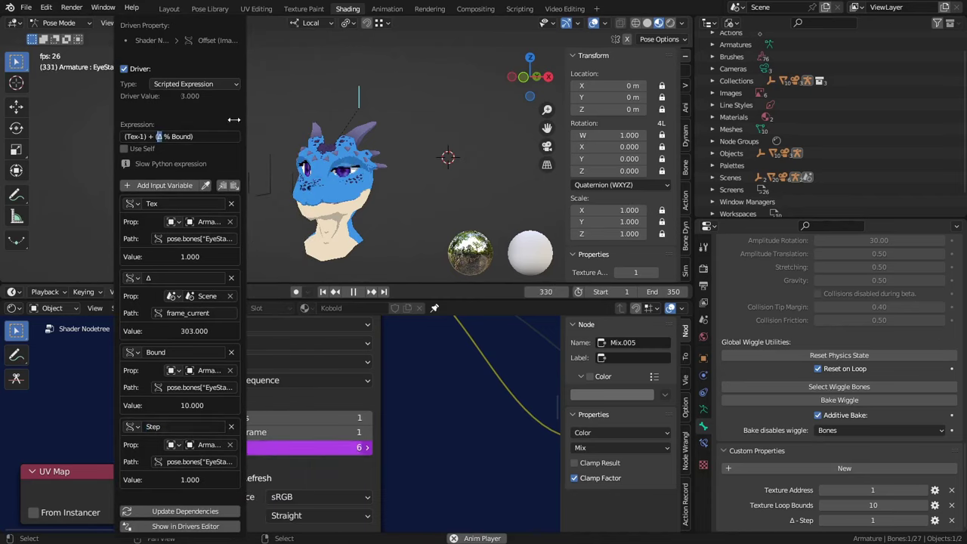
type("(")
key("Right")
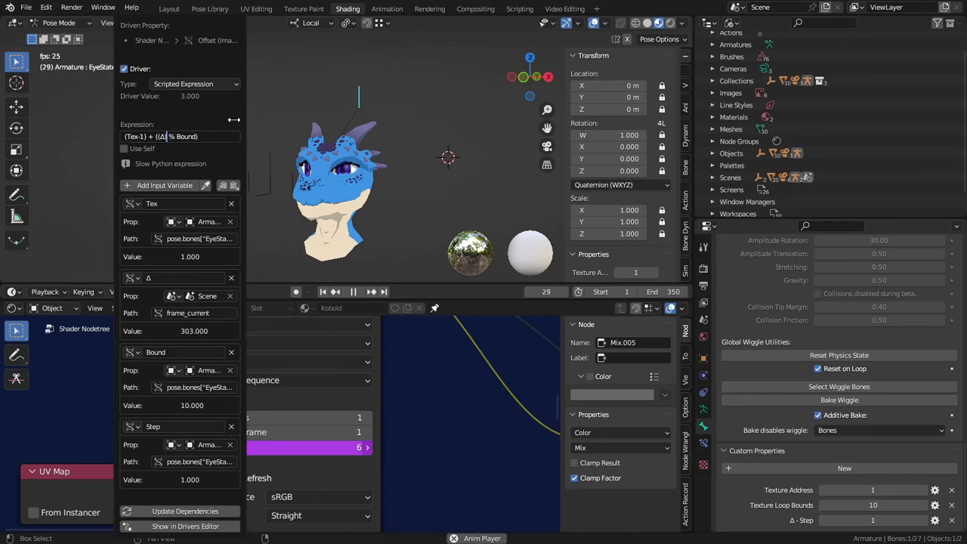
type("/ Step")
key("Left")
key("Left")
type("round")
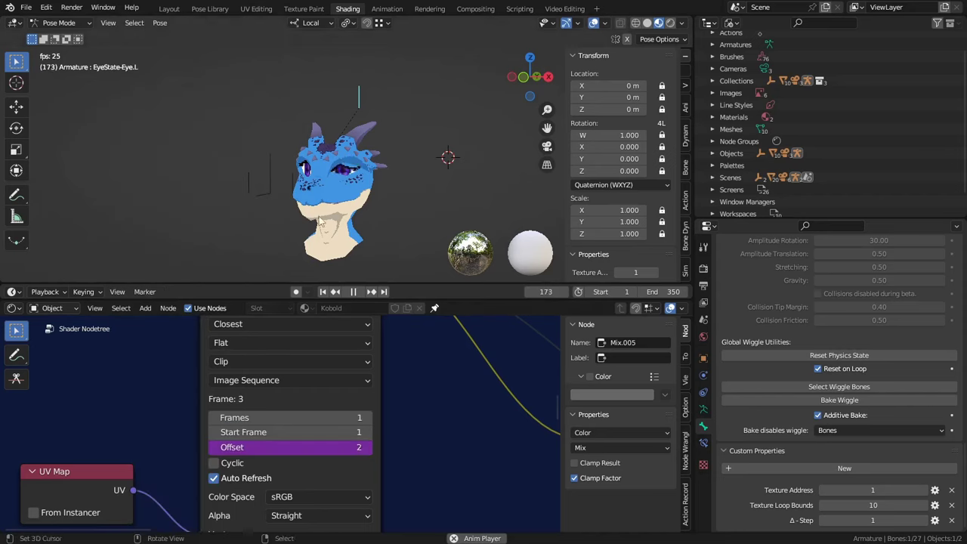
- Raise Δ - Step to 7 during playback to test the speed of the eye texture loop
left_click(925, 521)
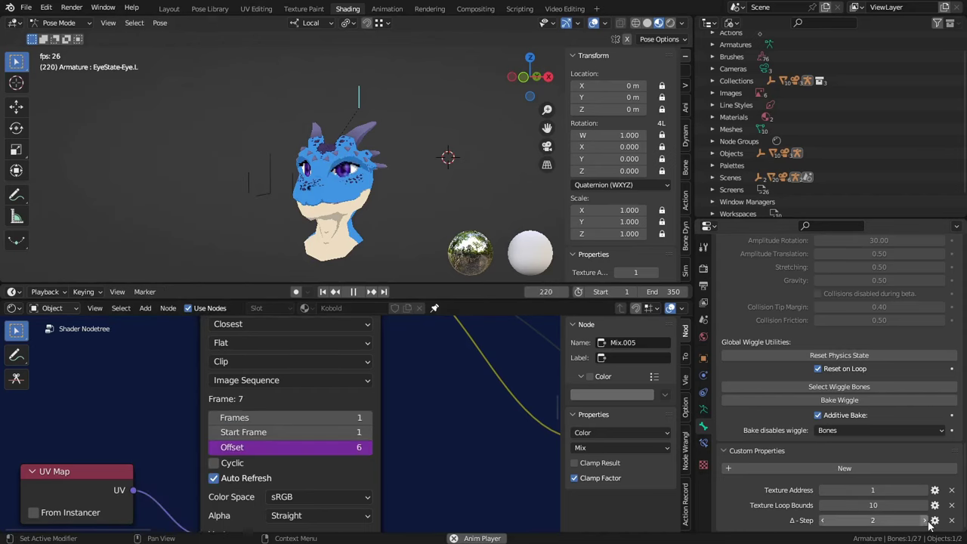
left_click(927, 523)
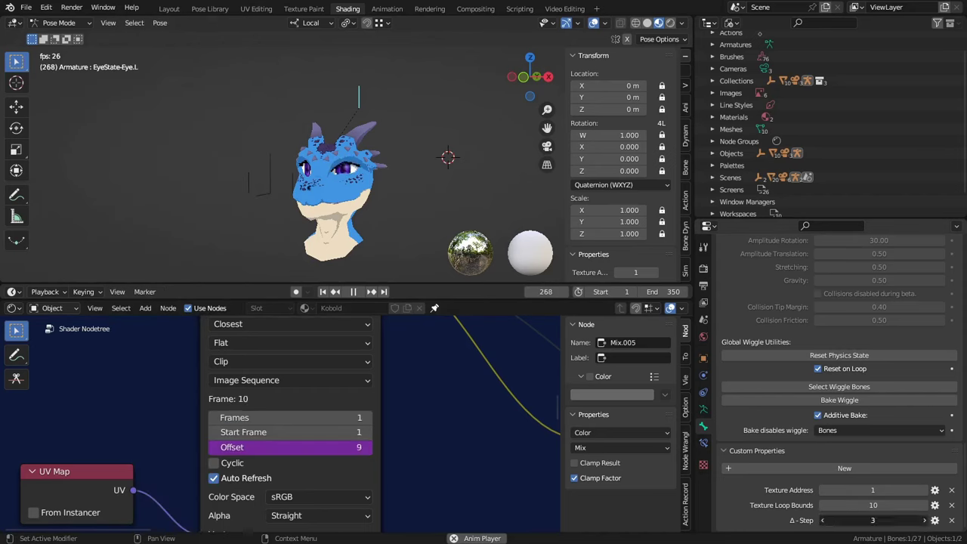
left_click(928, 523)
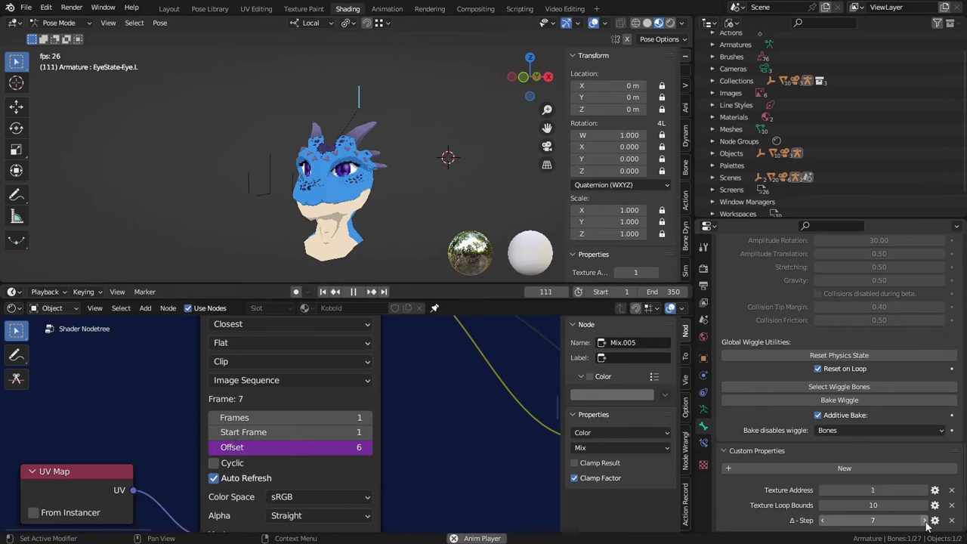
- Name the bone's new custom property Δ - Offset and start choosing its data type
left_click(935, 520)
type("OF")
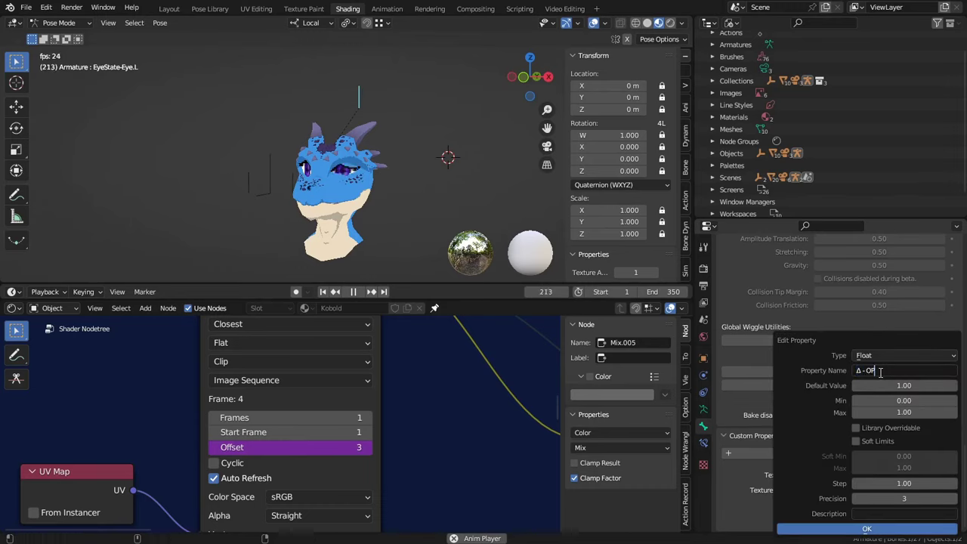
key("BackSpace")
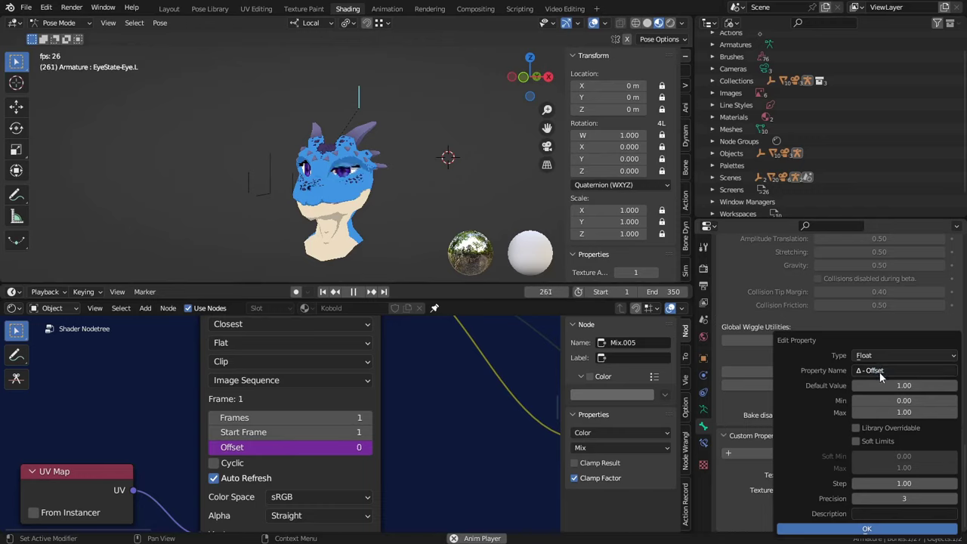
key("Return")
left_click(877, 355)
left_click(877, 384)
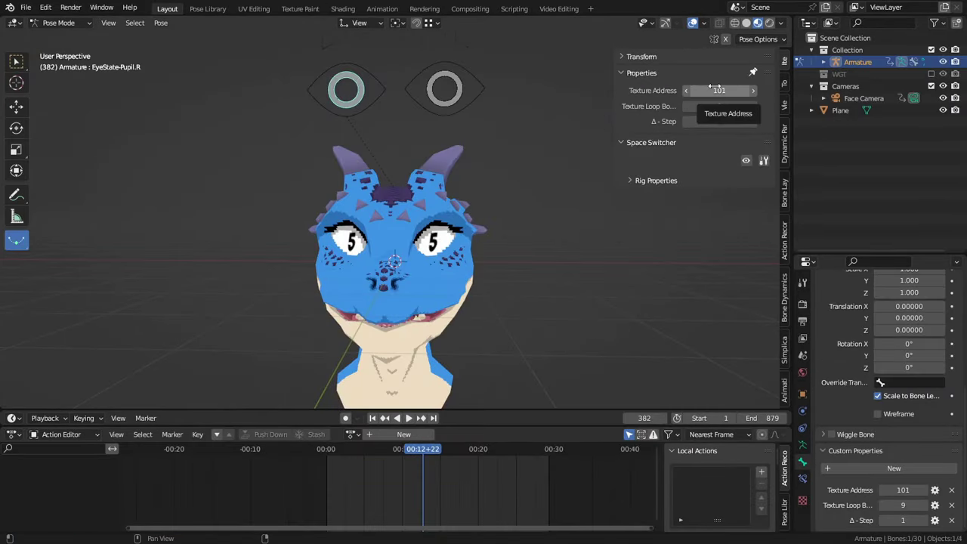
- Keyframe Texture Address, Texture Loop Bounds and Δ - Step on the EyeState-Pupil.R bone at frame 382
key("i")
key("i")
key("i")
left_click_drag(390, 482, 424, 475)
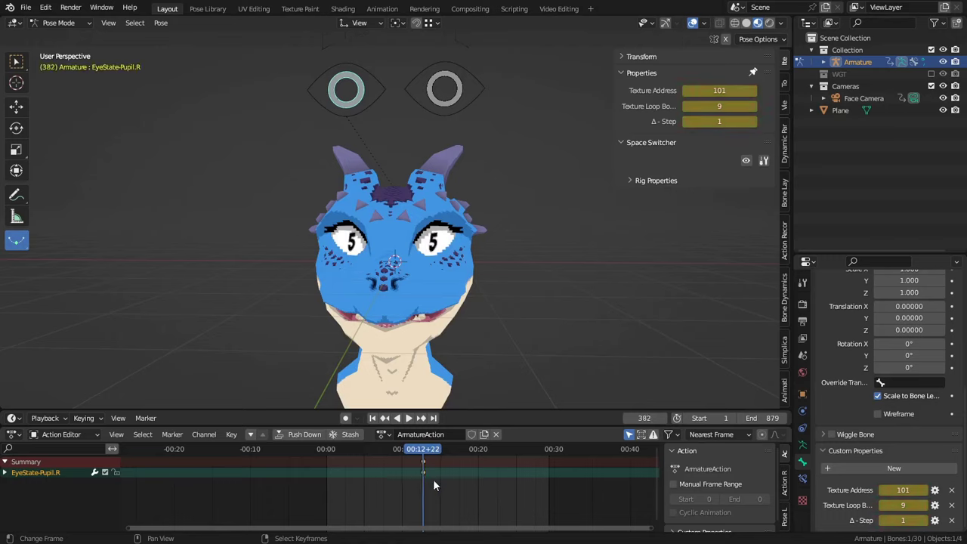
- Step through the frames on both sides of the keyframe to check how the pupil textures change
key("Right")
key("Right")
key("Right")
key("Right")
key("Right")
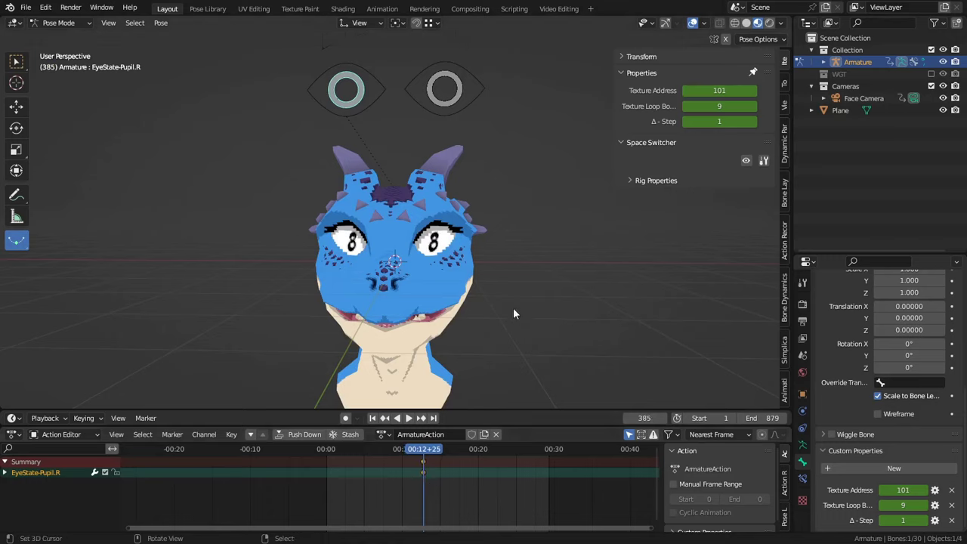
key("Left")
key("Left")
key("Left")
key("Left")
key("Left")
key("Left")
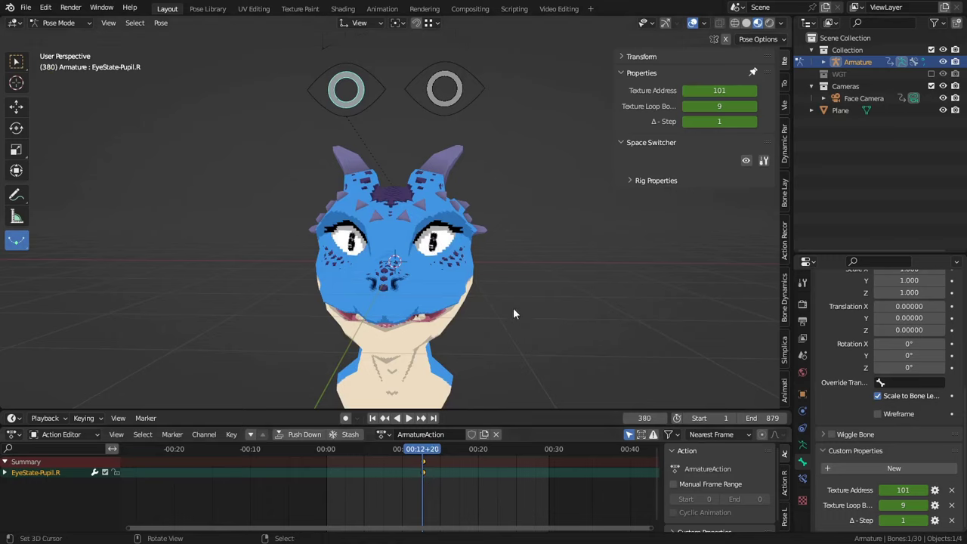
key("Right")
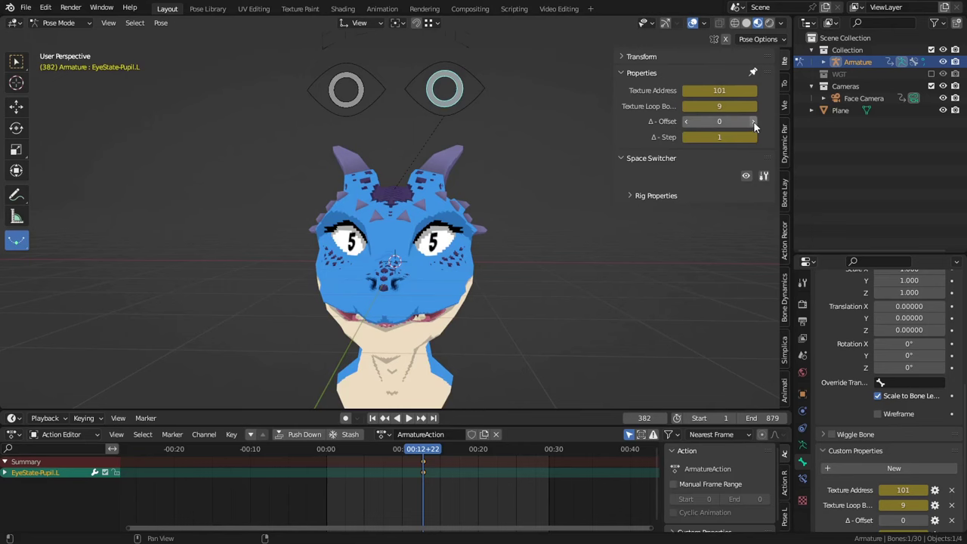
- Test Δ - Offset on the EyeState-Pupil.L bone by raising it and lowering it to -4, comparing it with the other pupil
left_click(753, 121)
left_click(753, 121)
left_click(688, 121)
left_click(688, 121)
left_click(688, 121)
left_click(688, 121)
left_click(688, 121)
left_click(688, 121)
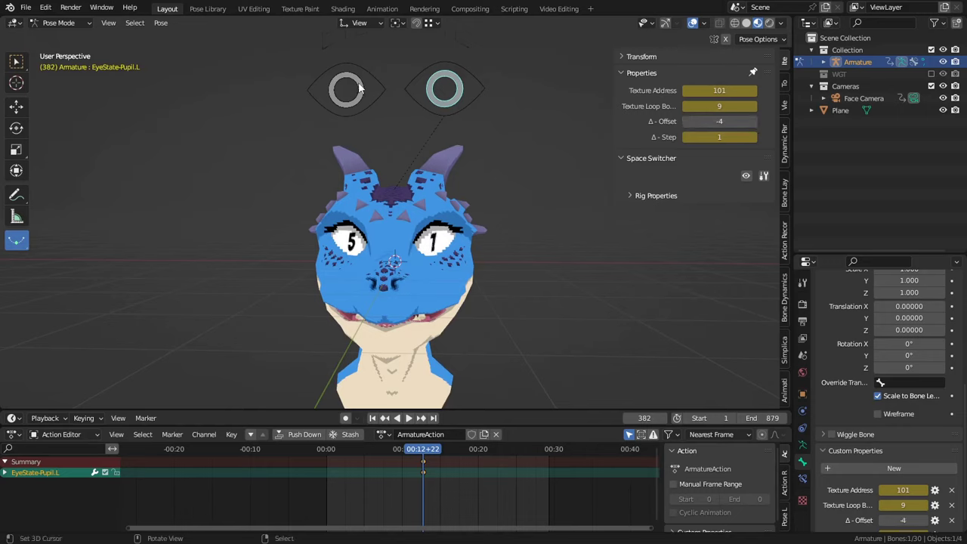
right_click(357, 86)
left_click(688, 121)
left_click(688, 121)
left_click(688, 121)
left_click(688, 121)
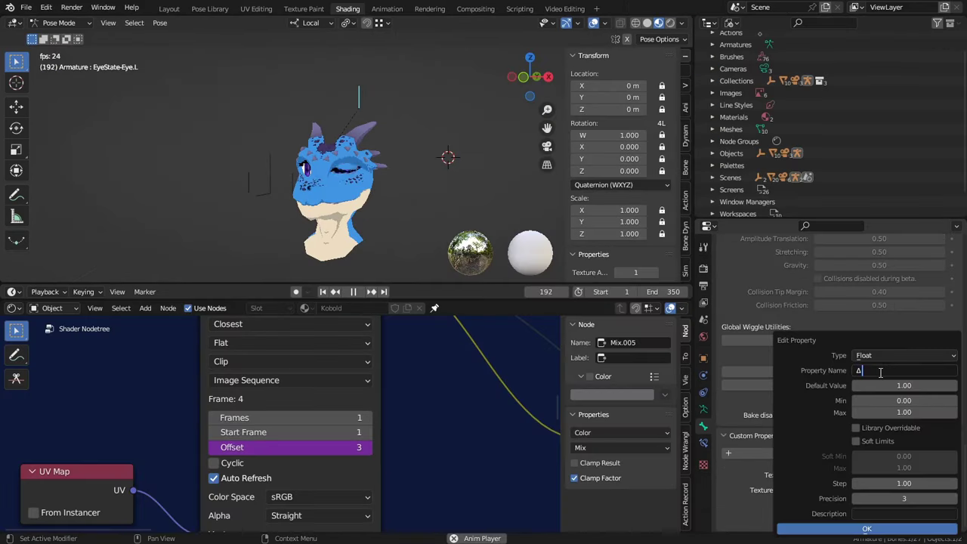
- Define EyeState-Eye.L's Δ - Offset custom property as an integer with default value 0 and minimum -99999
type("-Off")
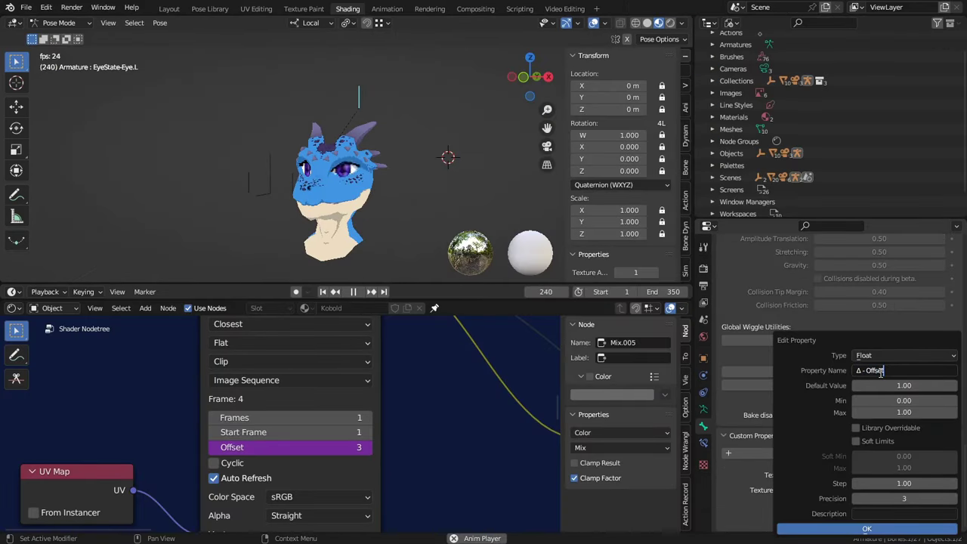
type("set")
left_click(873, 356)
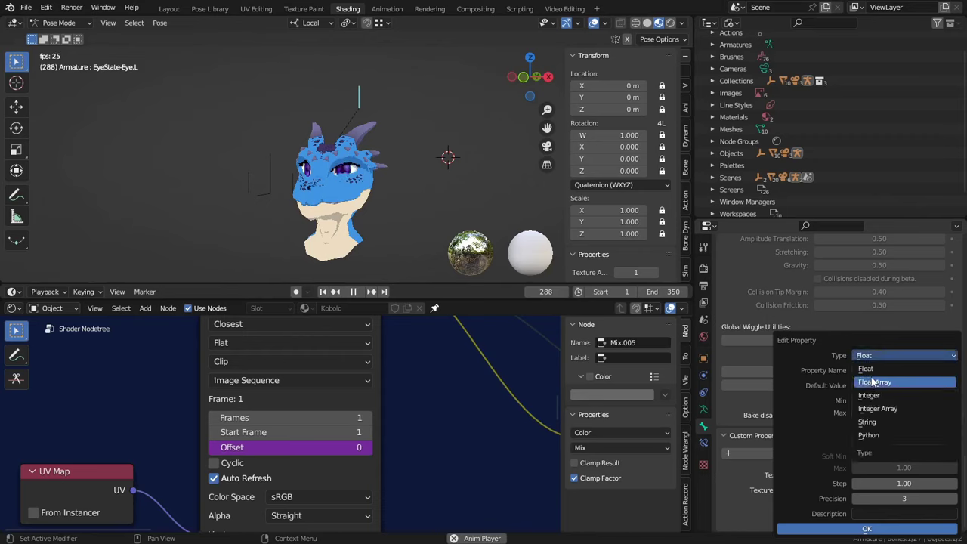
left_click(871, 396)
left_click(898, 386)
type("0")
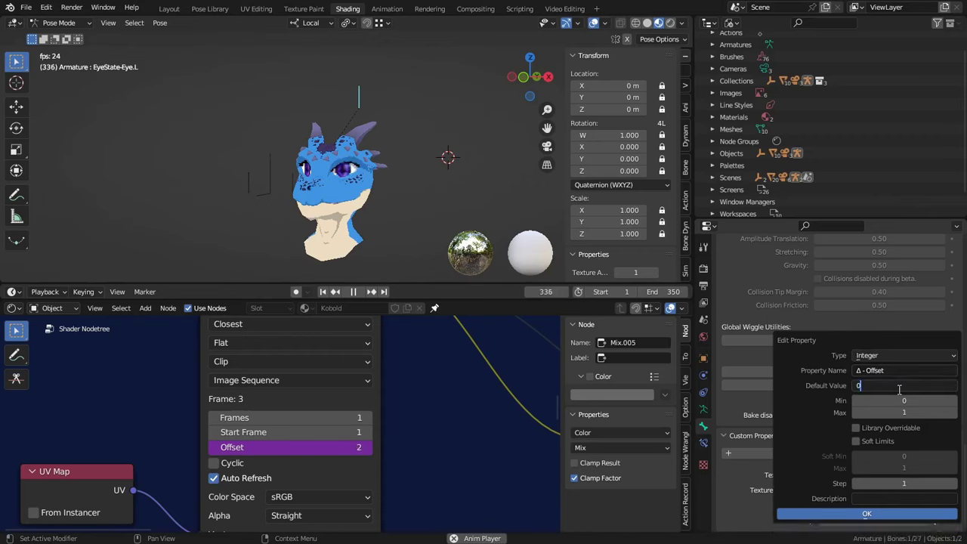
key("Return")
left_click(907, 400)
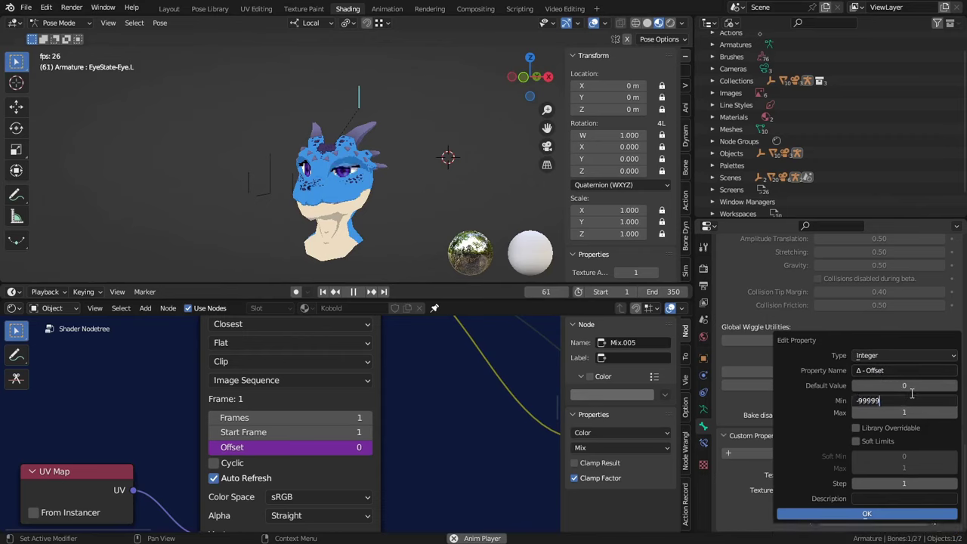
type("-99999")
key("Tab")
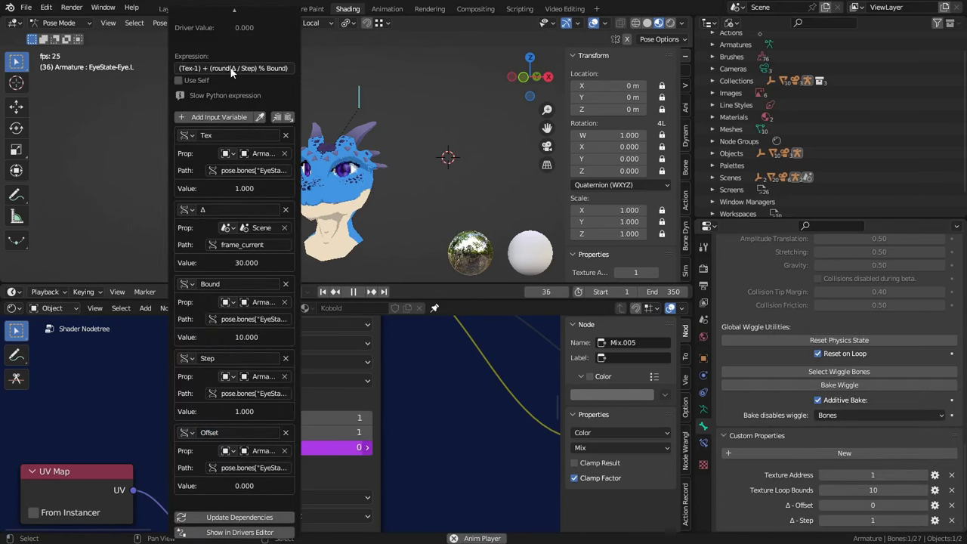
- Change the Offset driver's expression to (Tex-1) + (round((Δ + Offset) / Step) % Bound)
type("(")
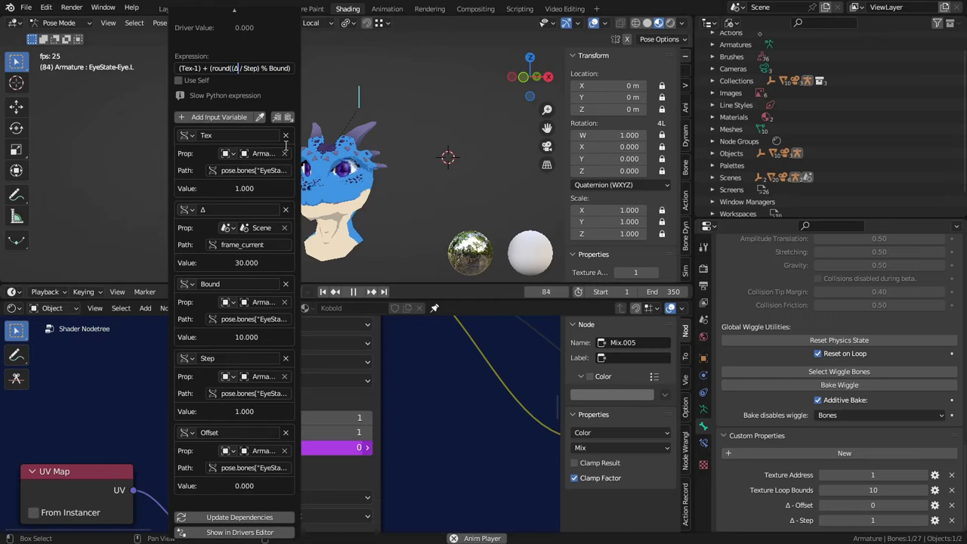
type(")")
type(" + Offset")
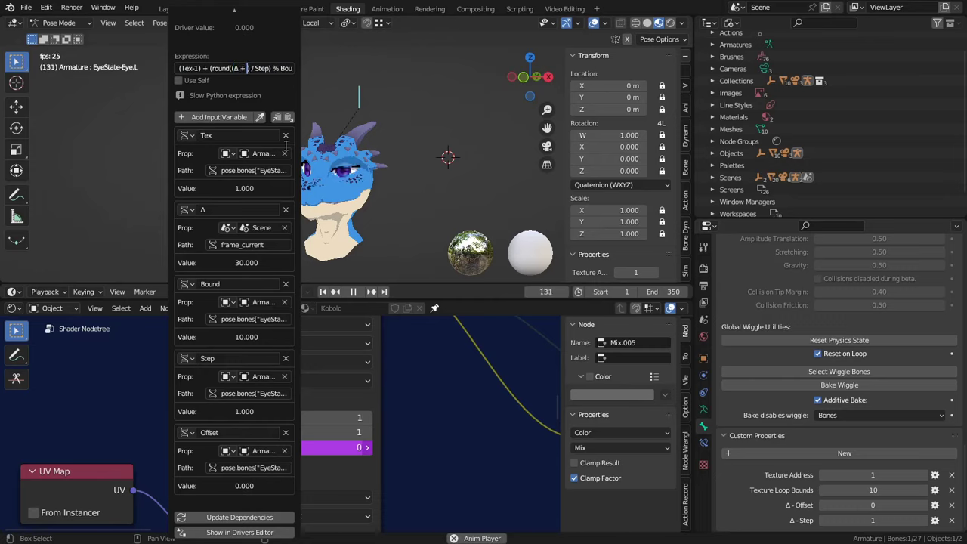
key("Return")
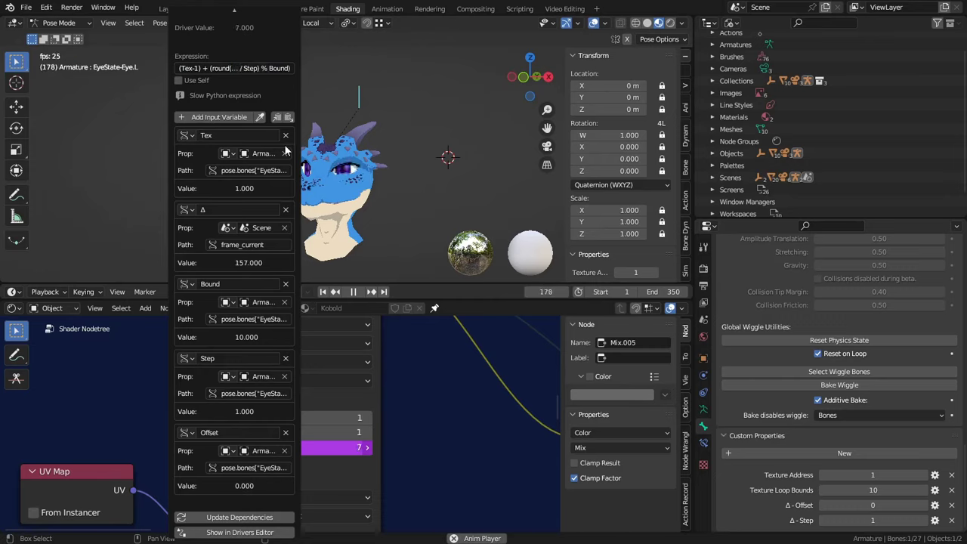
- Stop playback and test negative Δ - Offset values on the EyeState-Eye.L bone
key("space")
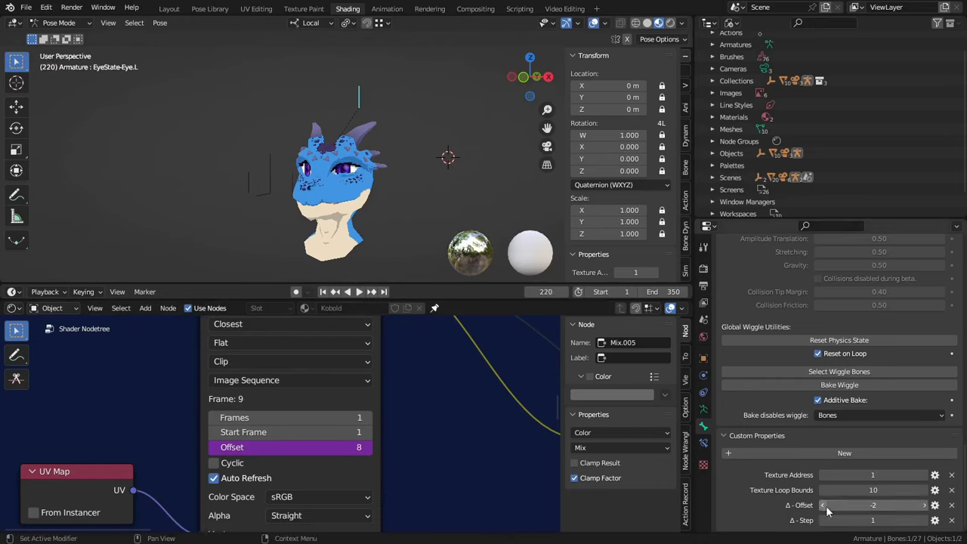
left_click_drag(827, 512, 798, 505)
left_click(922, 505)
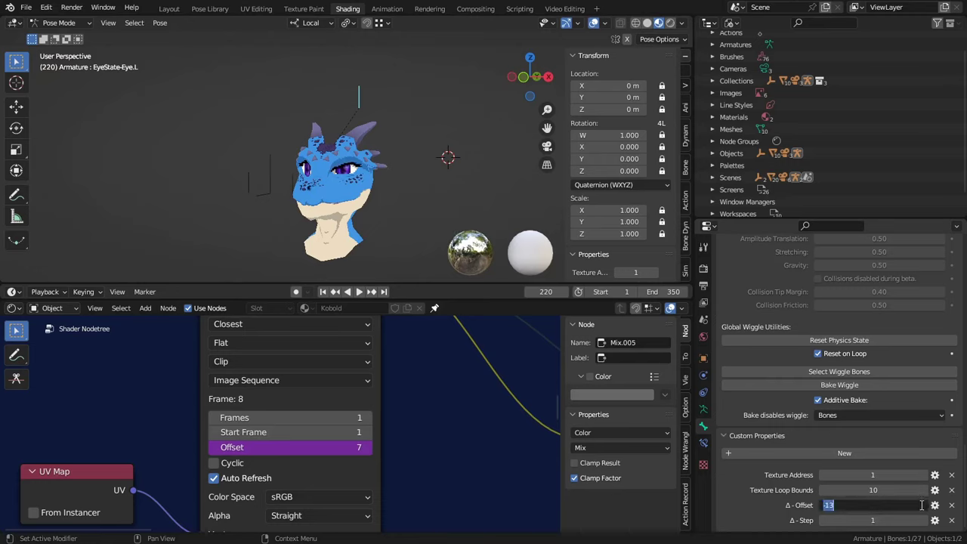
type("-7")
key("Return")
left_click(924, 506)
- Set EyeState-Eye.L's Δ - Step property to 5
left_click(927, 521)
type("5")
key("Return")
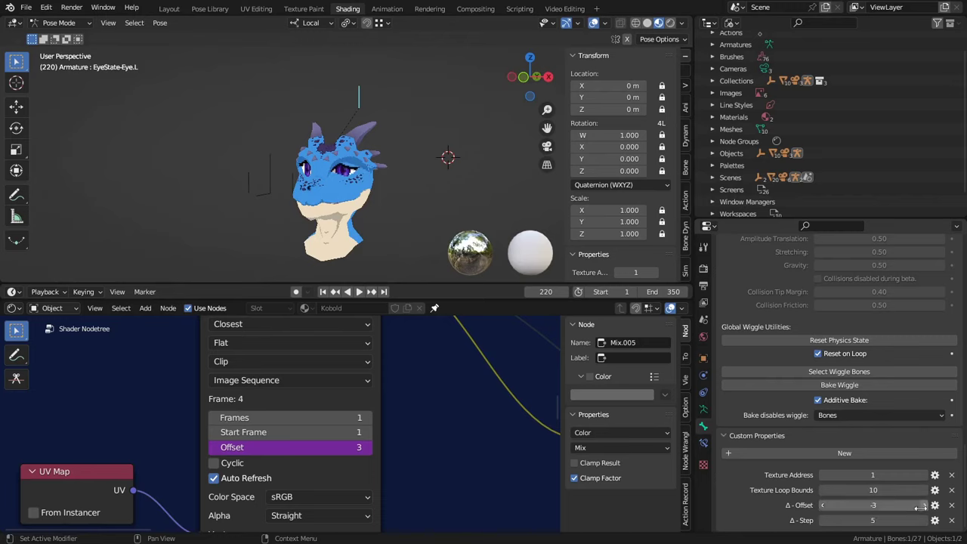
- Raise EyeState-Eye.L's Δ - Offset one unit at a time beyond 13 to check how the eye texture advances
left_click(924, 506)
left_click(926, 506)
left_click(926, 507)
left_click(926, 507)
left_click(926, 506)
left_click(926, 506)
left_click(926, 506)
left_click(926, 507)
left_click(926, 506)
left_click(924, 506)
left_click(925, 505)
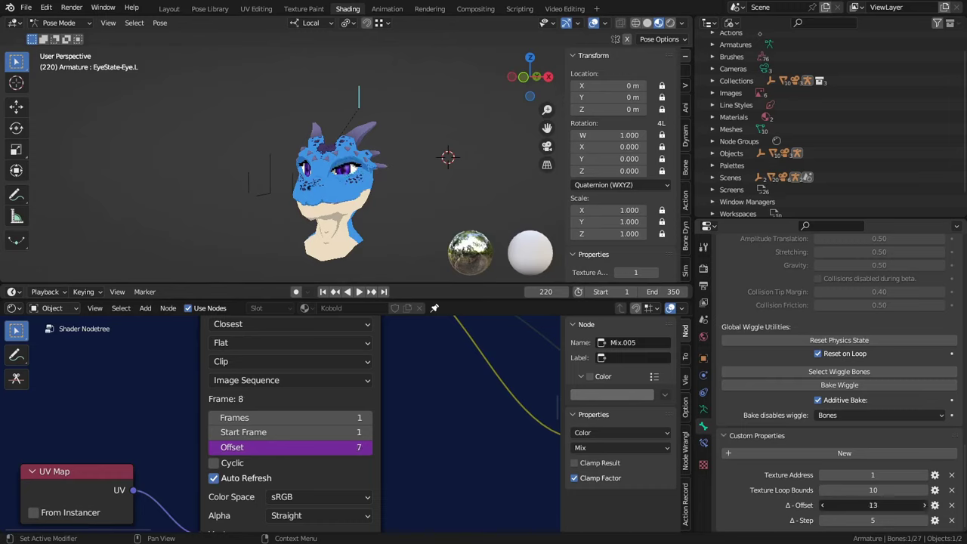
left_click(926, 506)
left_click(925, 507)
left_click(926, 506)
left_click(926, 506)
left_click(926, 506)
left_click(926, 507)
left_click(926, 506)
left_click(926, 507)
left_click(926, 507)
left_click(926, 506)
left_click(926, 507)
- Set EyeState-Eye.L's Δ - Offset back to 0
left_click(894, 508)
type("0")
key("Return")
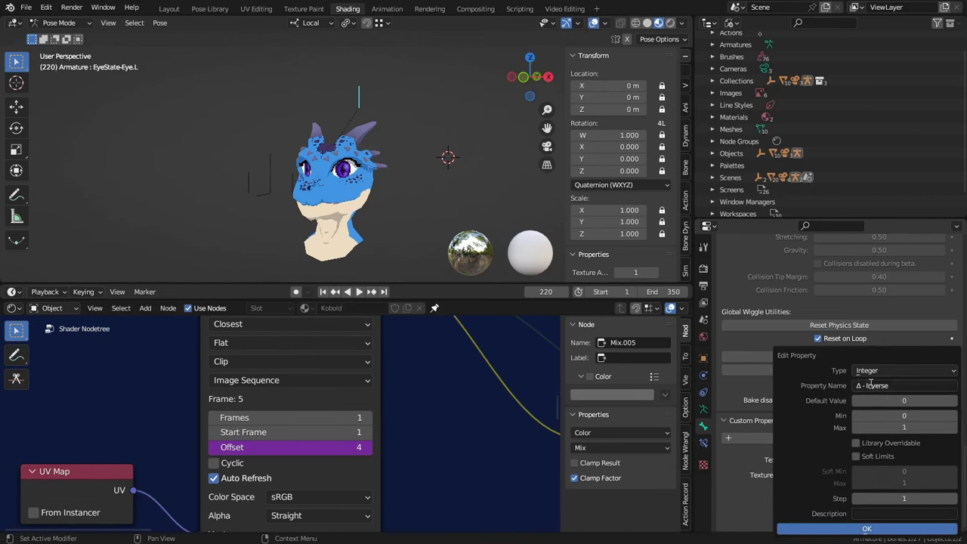
- Rename the Δ - Inverse custom property to Δ - Reverse and apply the property settings
left_click(881, 383)
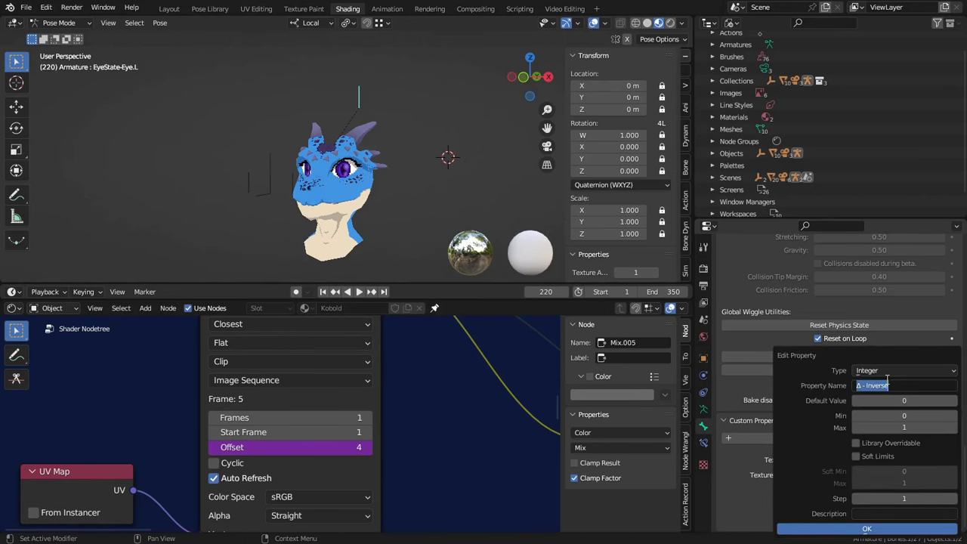
key("Right")
key("ctrl+shift+Left")
type("Revers")
key("Return")
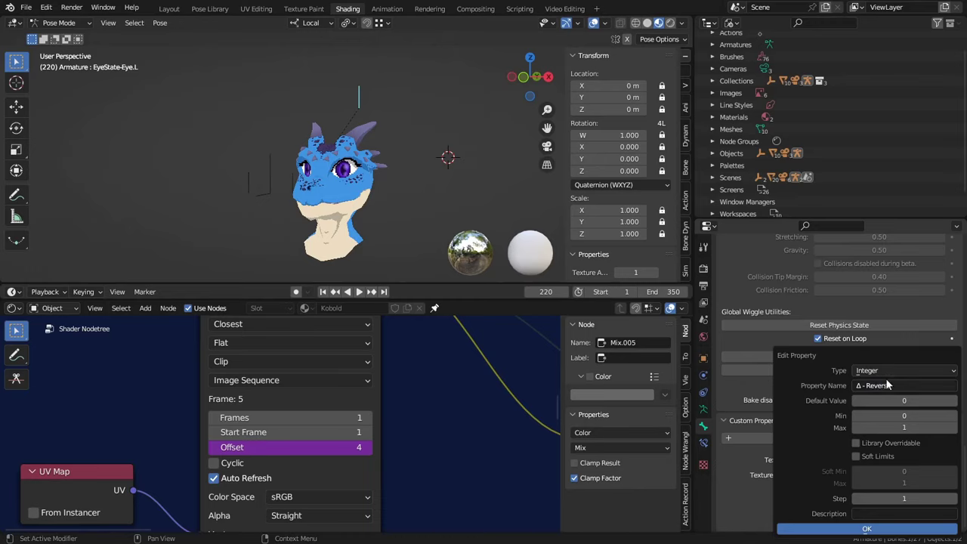
left_click(899, 532)
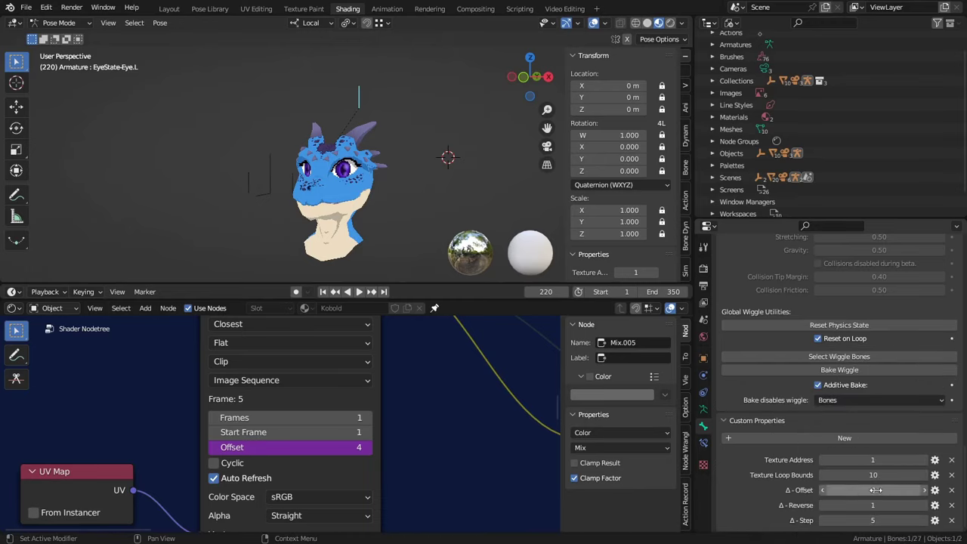
- Add Δ - Reverse to the texture's Offset driver as an input variable named Reverse, and open the driver's expression for editing
right_click(877, 490)
left_click(876, 490)
right_click(875, 505)
left_click(869, 509)
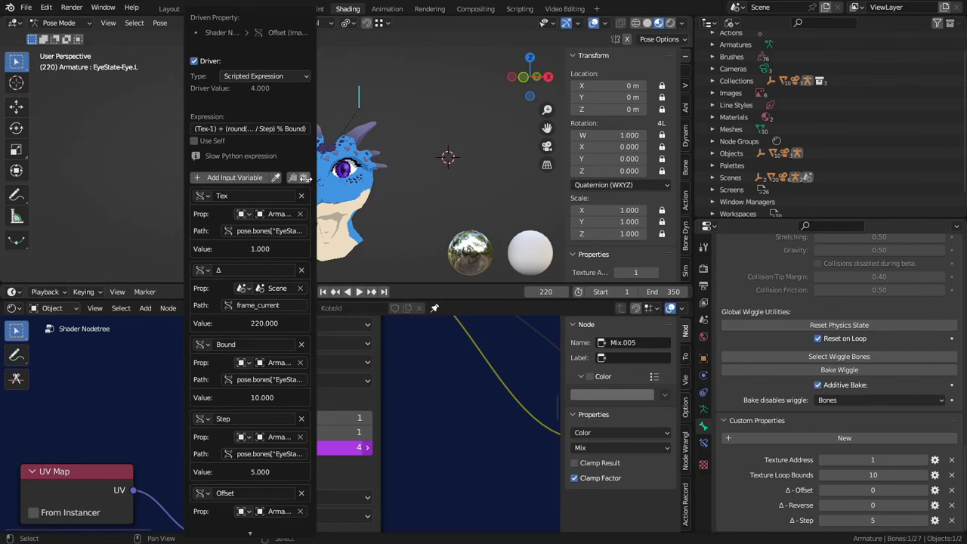
scroll(235, 432, "down", 4)
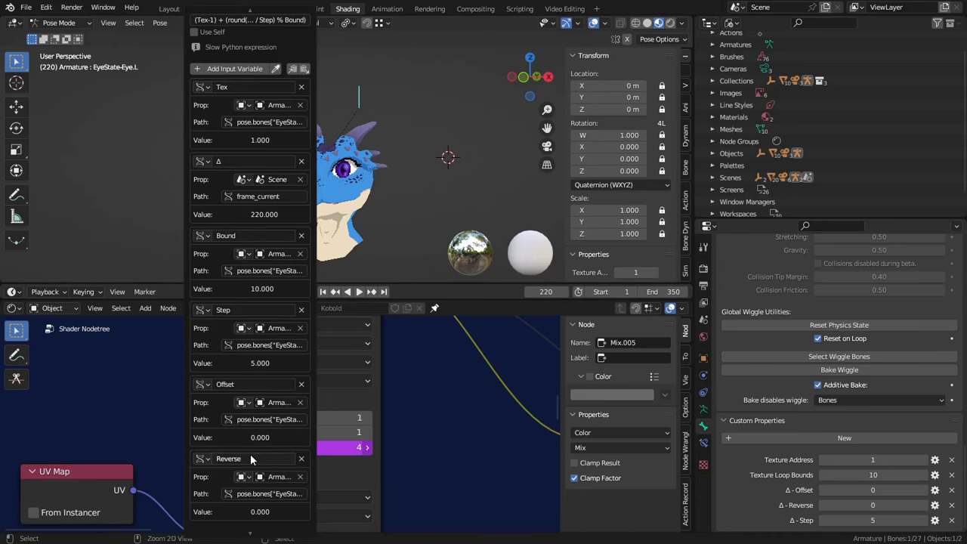
scroll(250, 454, "up", 4)
left_click(250, 128)
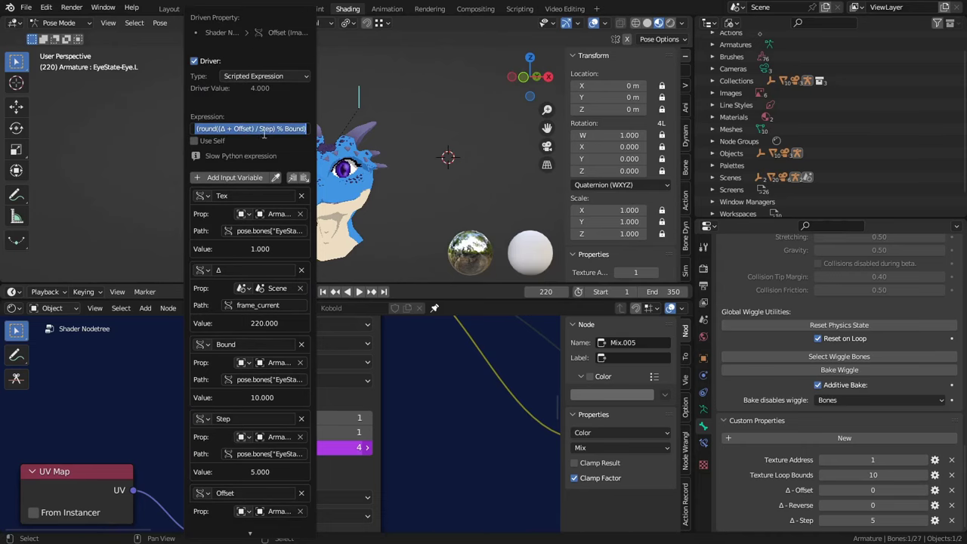
left_click(258, 129)
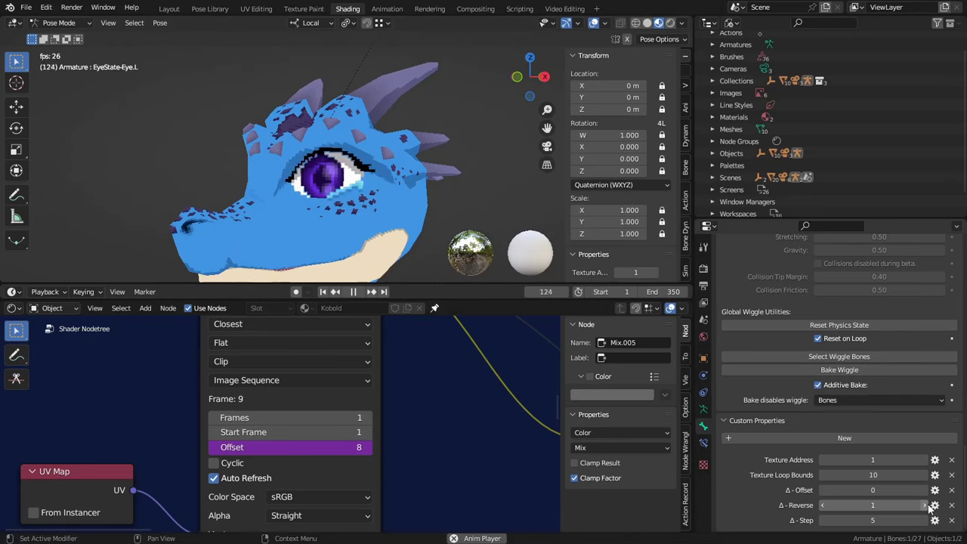
- Set EyeState-Eye.L's Δ - Reverse to 0 while the animation plays
left_click(822, 509)
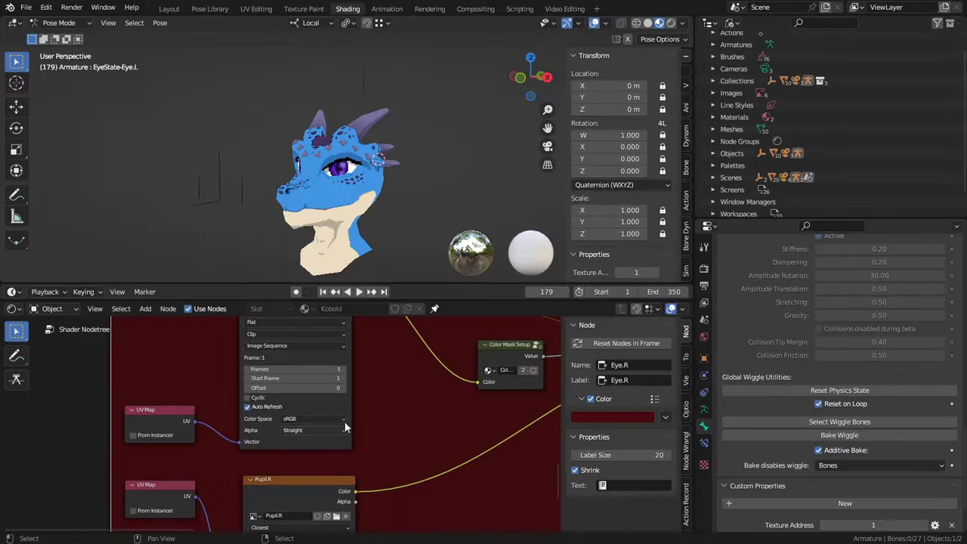
- Copy the Offset driver from the Eye.L image node and paste it onto the Offset of the Pupil.L node
scroll(344, 422, "up", 5, "shift")
scroll(340, 420, "up", 4, "shift")
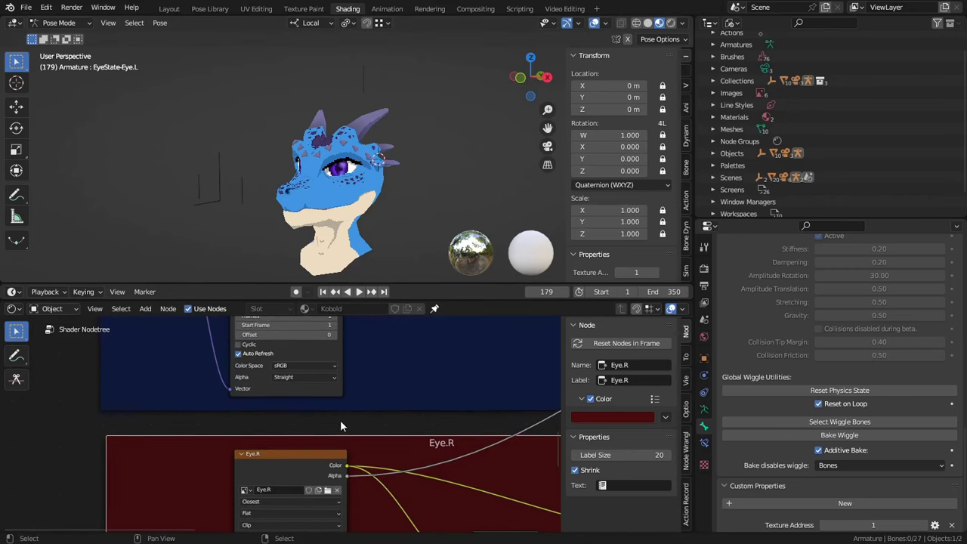
middle_click_drag(313, 347, 313, 461)
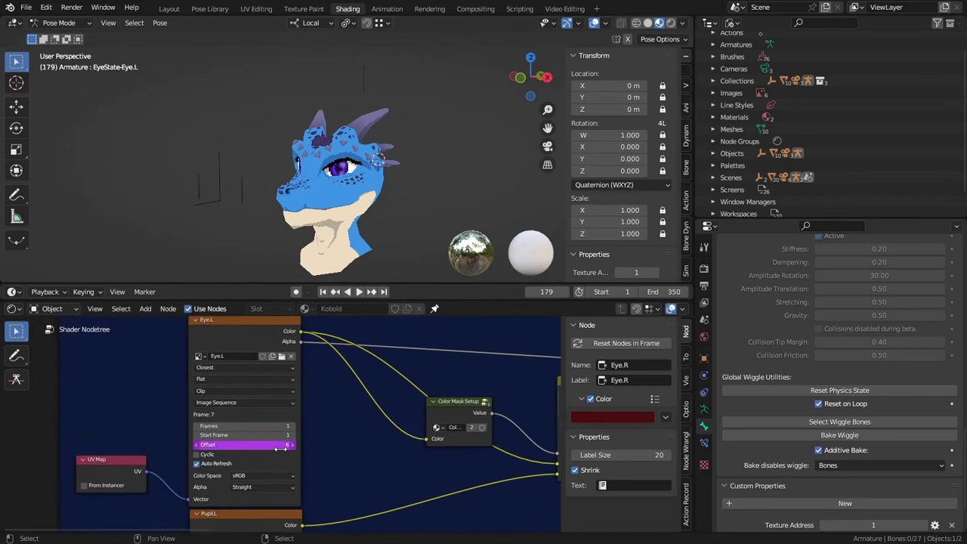
right_click(284, 446)
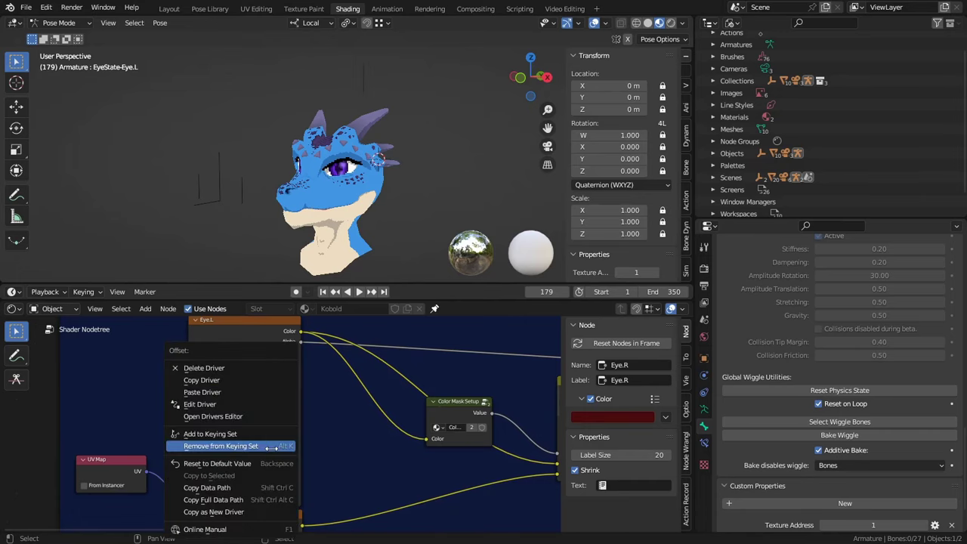
left_click(236, 380)
scroll(314, 436, "down", 2, "shift")
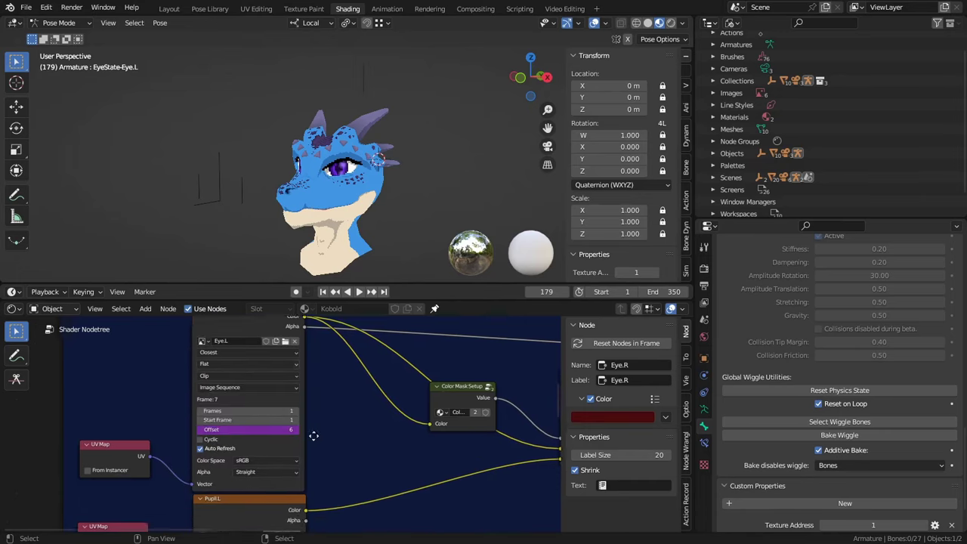
middle_click_drag(313, 436, 323, 406)
middle_click_drag(321, 454, 350, 319)
right_click(284, 460)
left_click(257, 405)
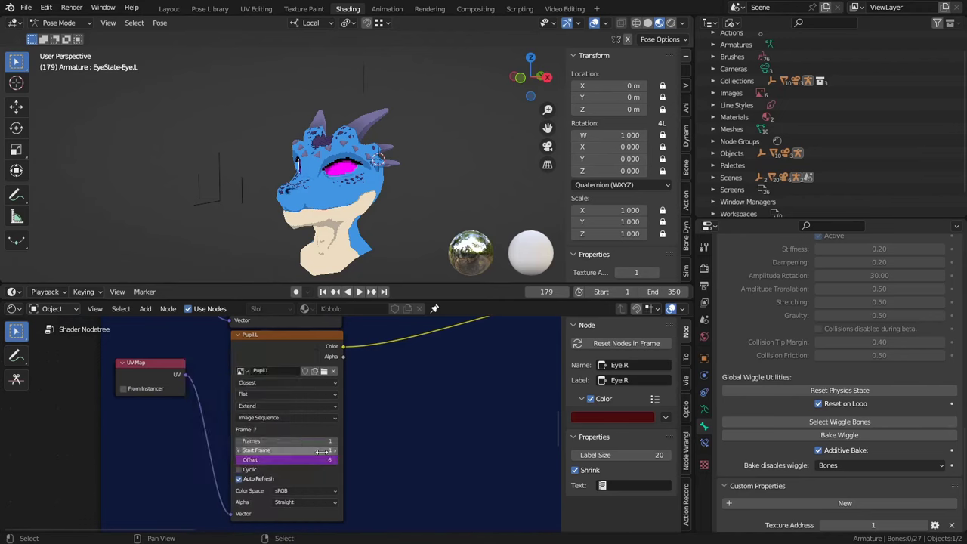
- Paste the copied driver onto the Offset values of the Eye.R and Pupil.R image nodes
middle_click_drag(322, 452, 325, 391)
middle_click_drag(325, 501, 323, 419)
right_click(326, 466)
left_click(281, 403)
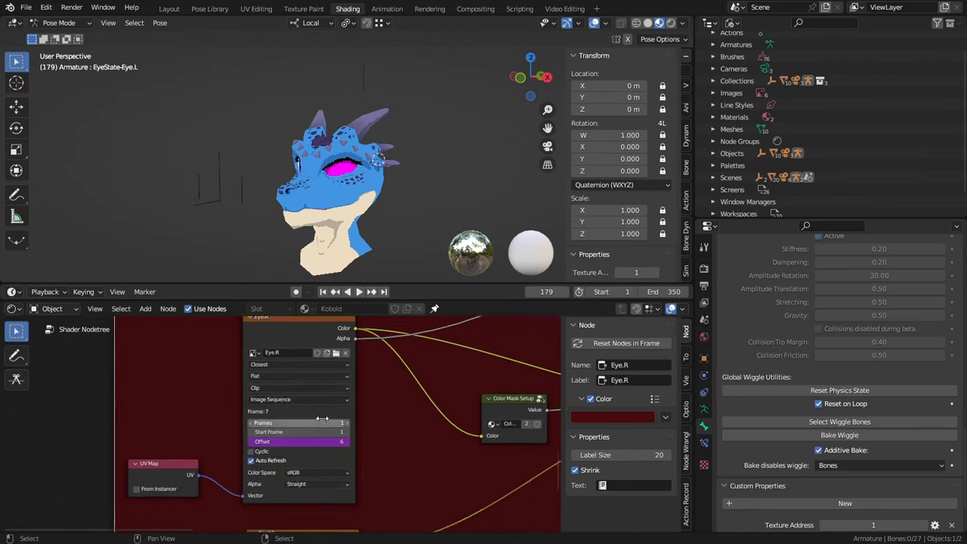
middle_click_drag(331, 529, 343, 360)
right_click(330, 486)
left_click(277, 404)
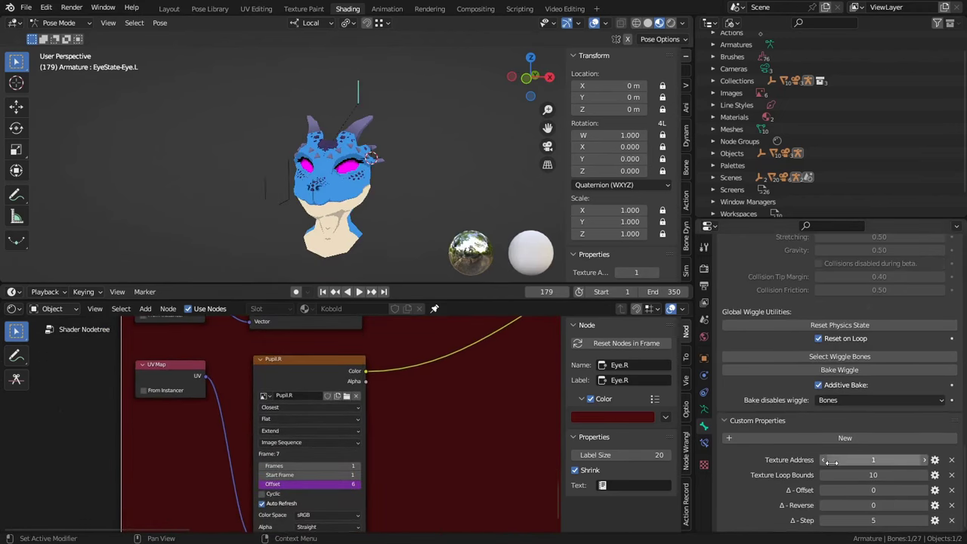
- Set EyeState-Eye.L's Texture Loop Bounds to its minimum of 1
left_click(874, 477)
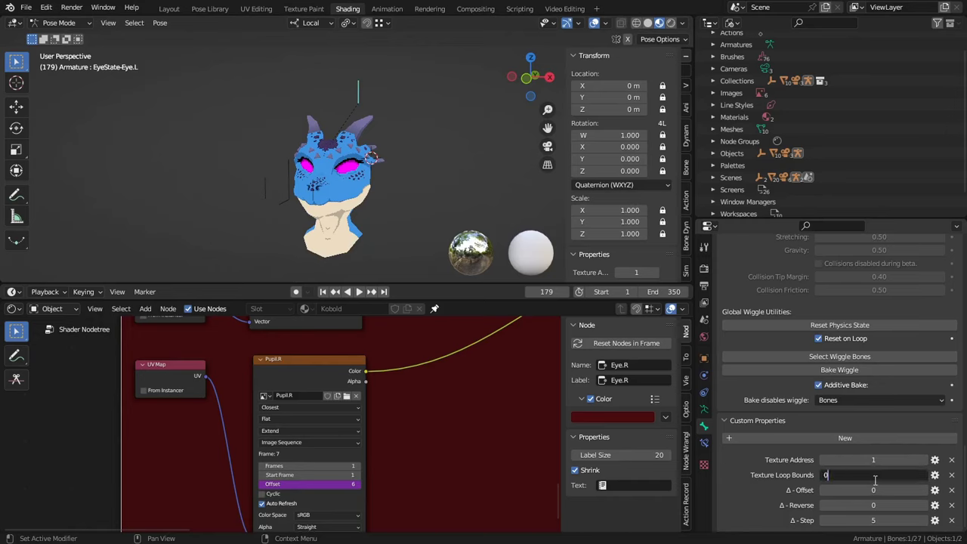
type("0")
key("Return")
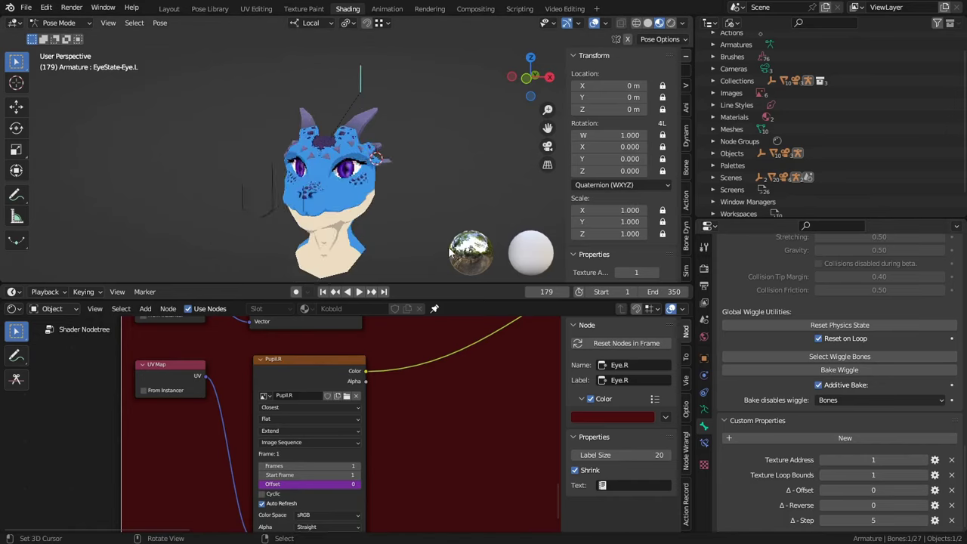
- Raise EyeState-Eye.L's Texture Address to 8 and return it to 1 while checking both eyes' textures
scroll(436, 252, "up", 3)
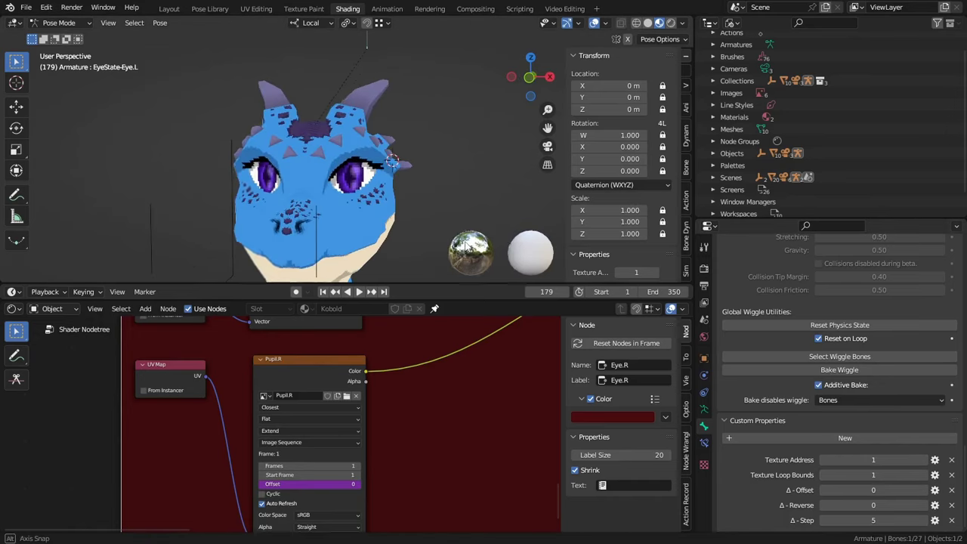
left_click(926, 460)
left_click(927, 460)
left_click(926, 461)
left_click(927, 460)
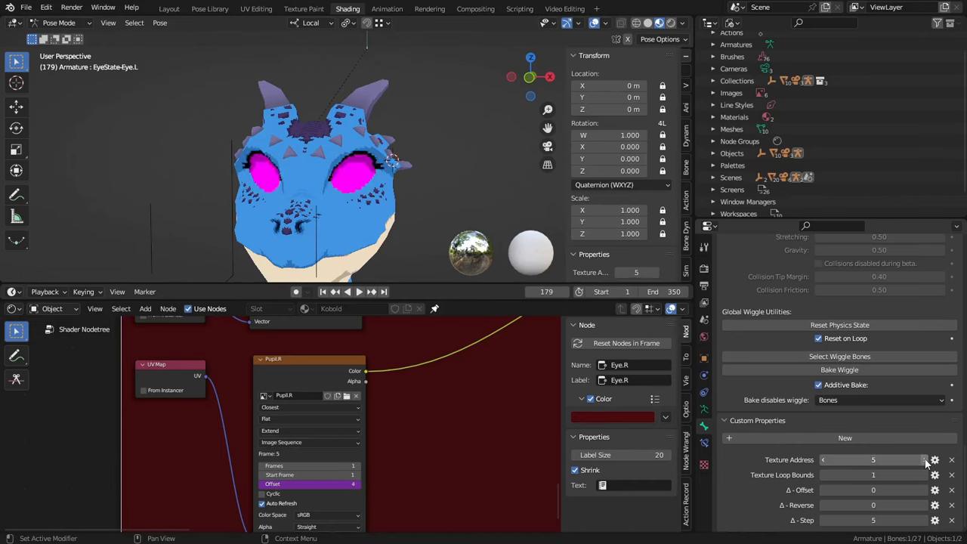
left_click(927, 460)
left_click(926, 460)
left_click(927, 460)
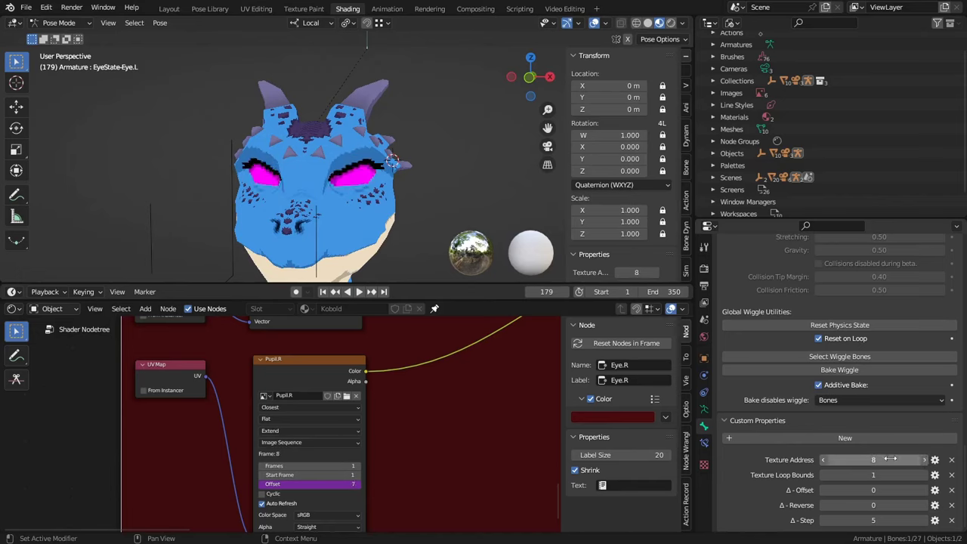
left_click(824, 460)
left_click(824, 461)
left_click(825, 460)
left_click(825, 461)
left_click(824, 461)
left_click(825, 460)
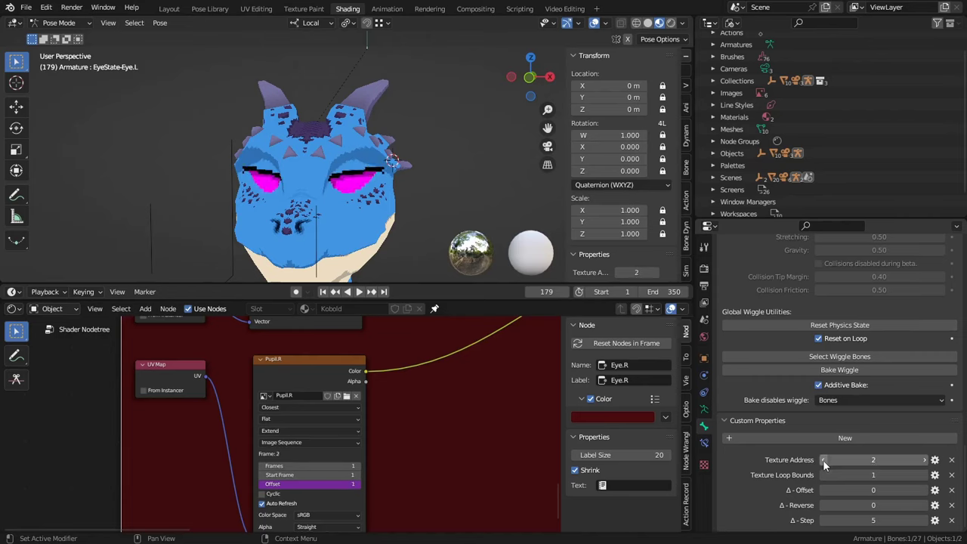
left_click(825, 460)
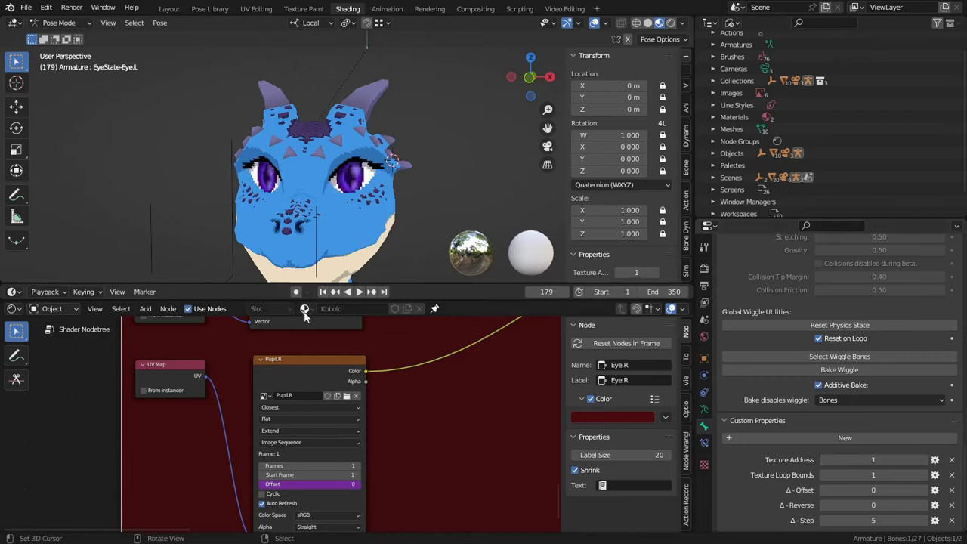
- Duplicate the EyeState-Eye.L bone in Edit Mode with the 3D view maximized, leaving the copy in place
middle_click_drag(478, 228, 447, 234)
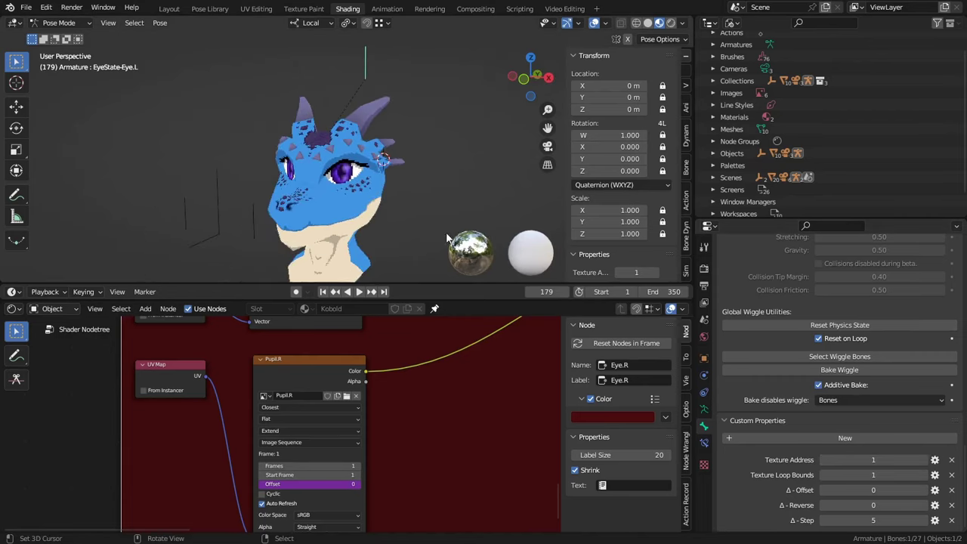
scroll(434, 216, "down", 3)
scroll(415, 194, "up", 2)
key("Tab")
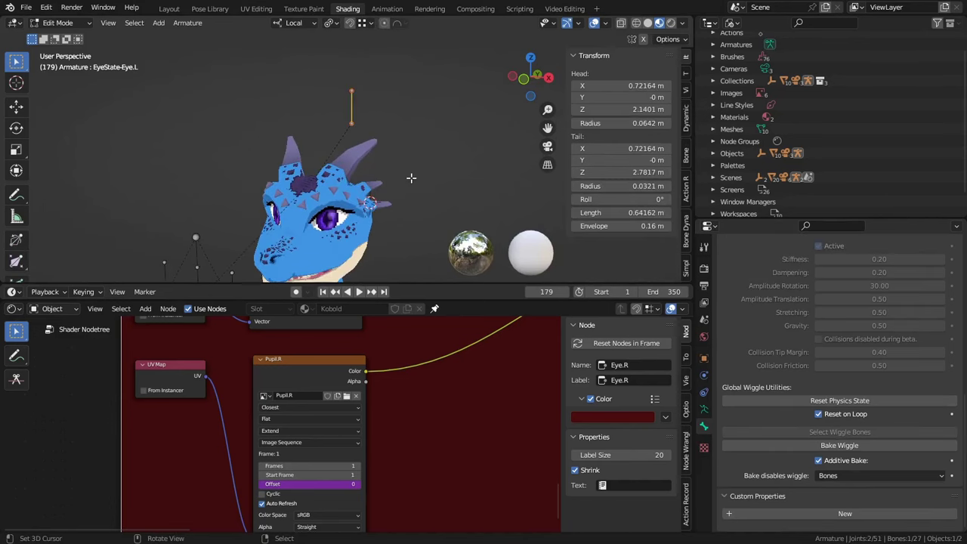
middle_click_drag(422, 177, 436, 168)
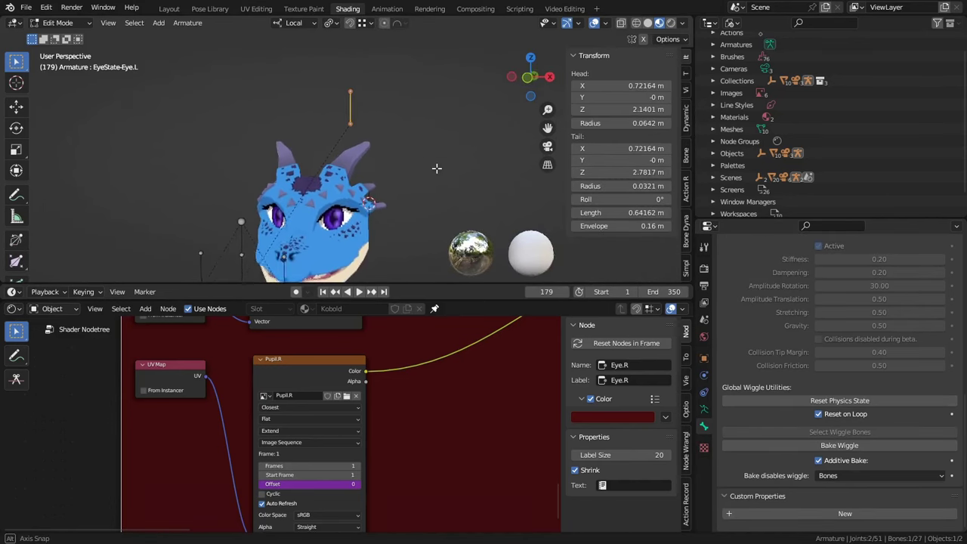
key("ctrl+space")
key("shift+d")
right_click(647, 226)
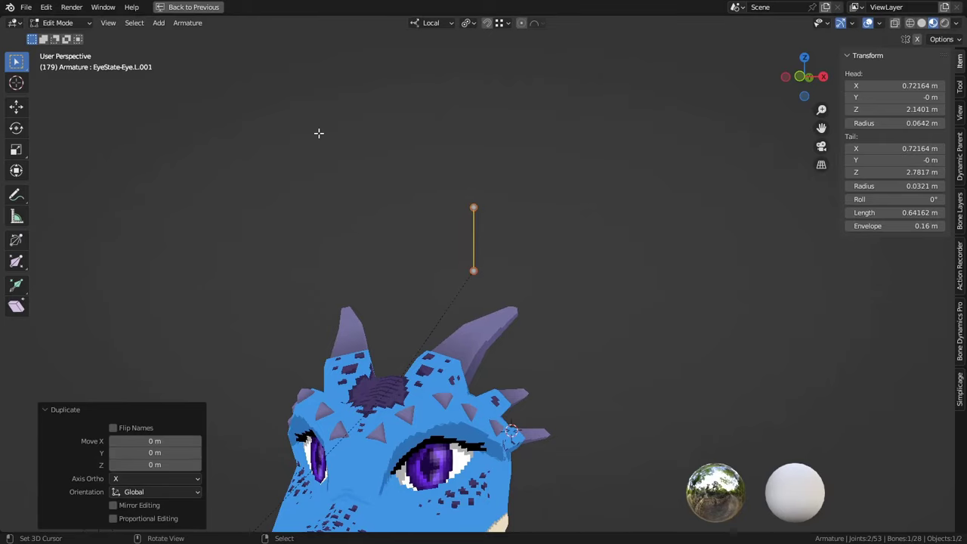
- Rename the duplicated bone EyeState-Pupil.L and collapse its Wiggle Bone settings
key("F2")
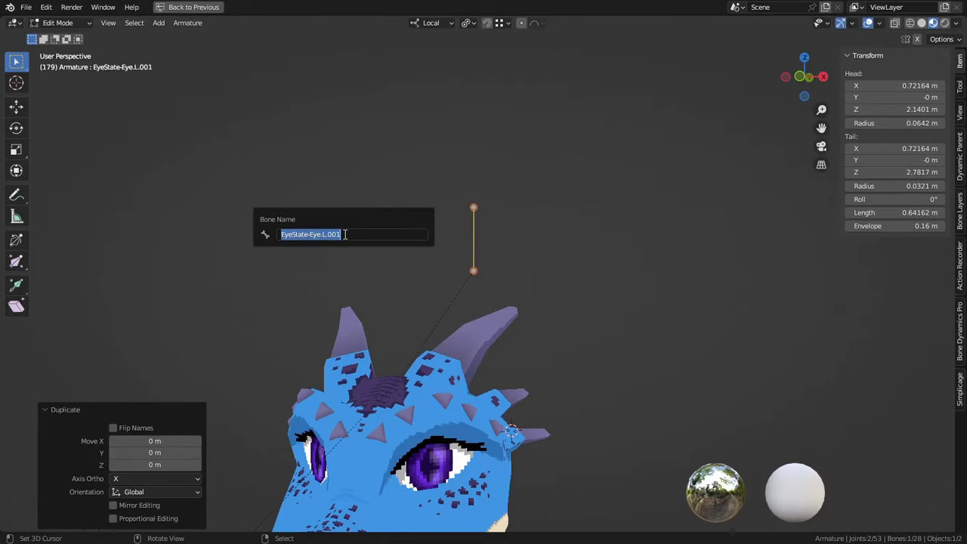
key("End")
key("BackSpace")
key("BackSpace")
key("BackSpace")
key("BackSpace")
key("BackSpace")
key("BackSpace")
key("BackSpace")
key("BackSpace")
key("BackSpace")
type("Pupil.L")
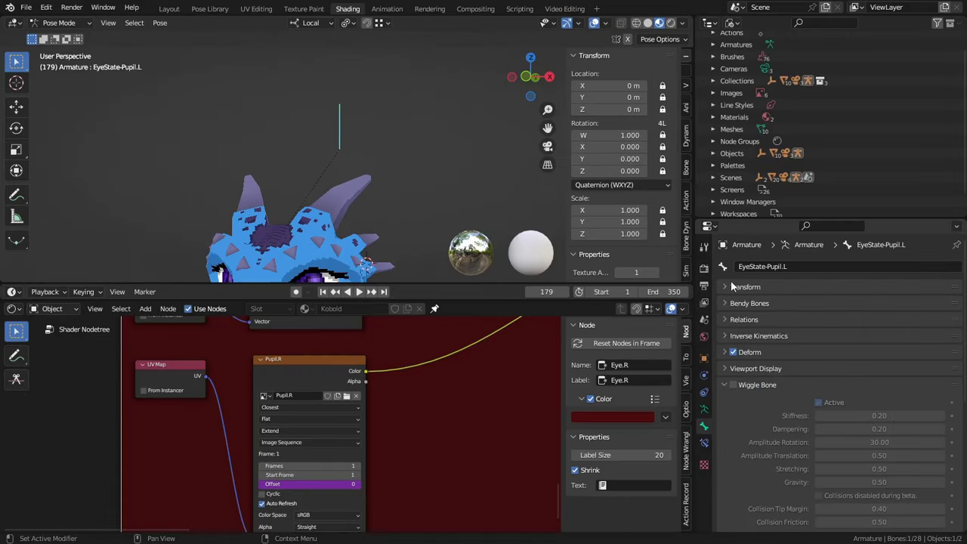
left_click(724, 385)
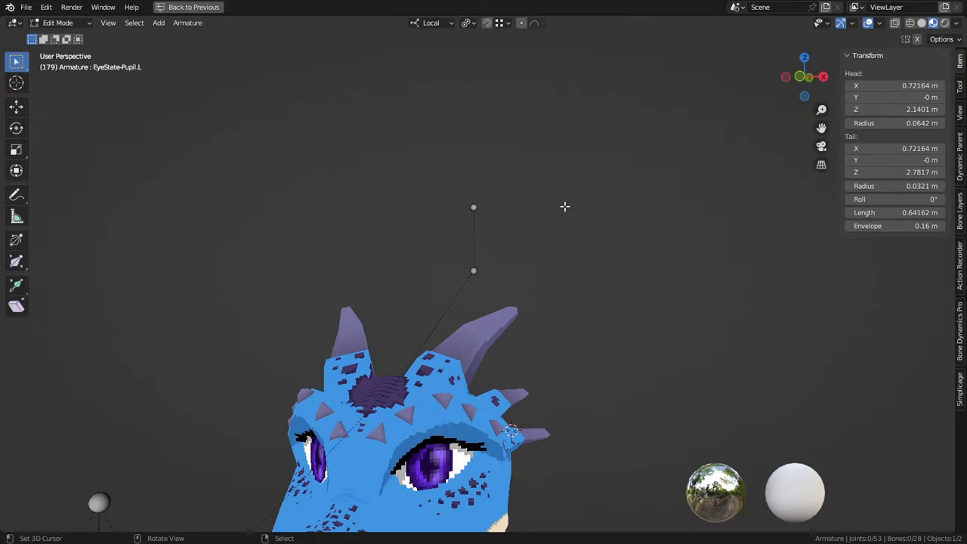
- Symmetrize the EyeState-Pupil.L bone across the armature, return to Pose Mode, and restore the full workspace layout
key("c")
scroll(530, 234, "down", 3)
left_click(530, 234)
key("g")
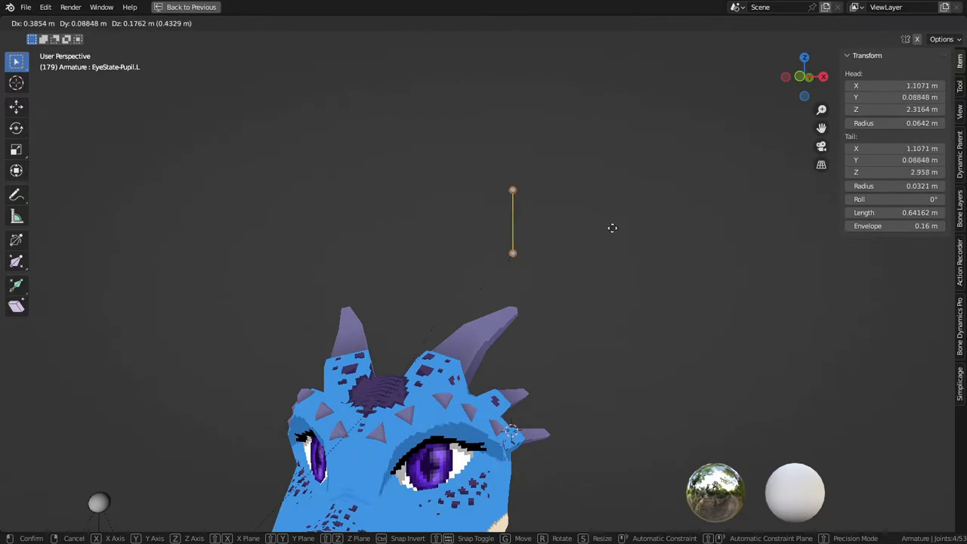
key("Escape")
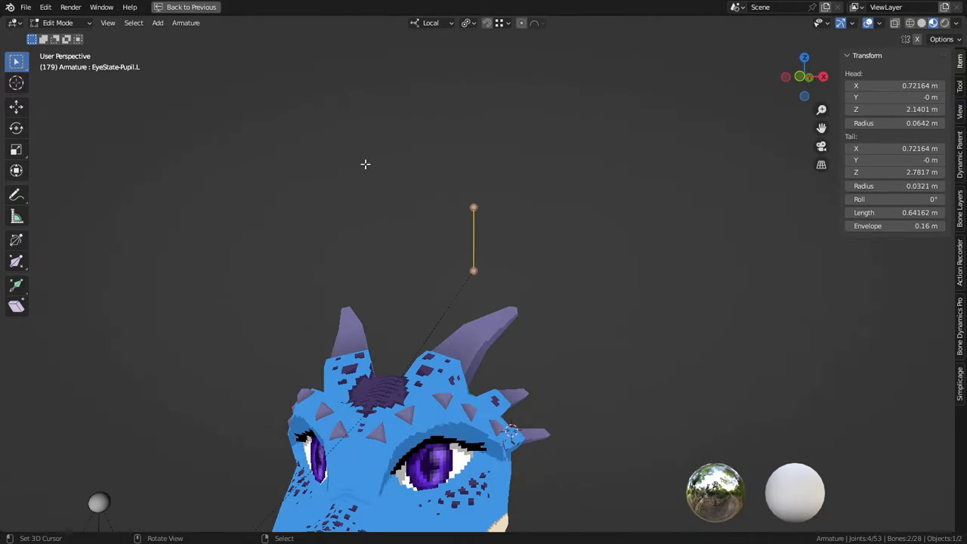
left_click(193, 25)
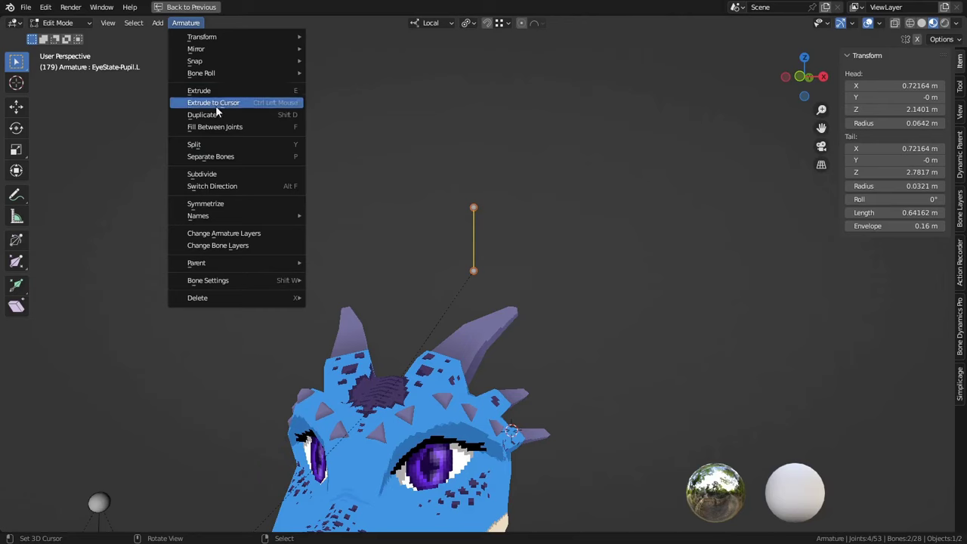
left_click(231, 206)
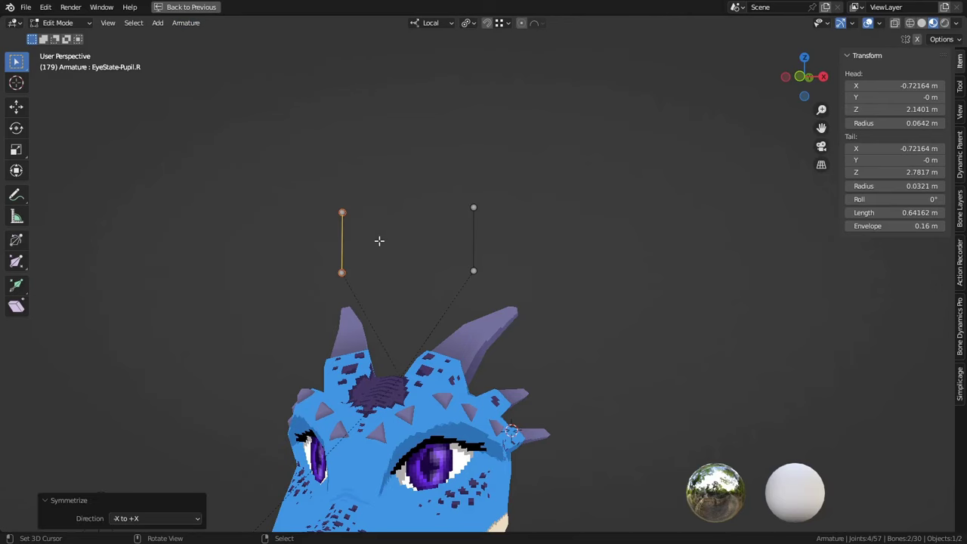
key("ctrl+Tab")
key("ctrl+space")
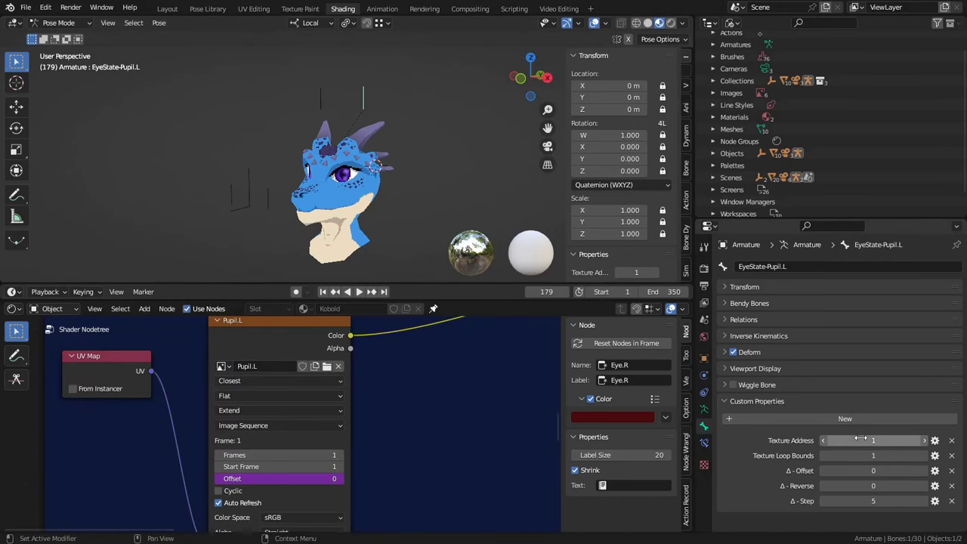
- Edit Pupil.L's Offset driver so its Tex variable's path targets EyeState-Pupil.L's Texture Address
right_click(337, 479)
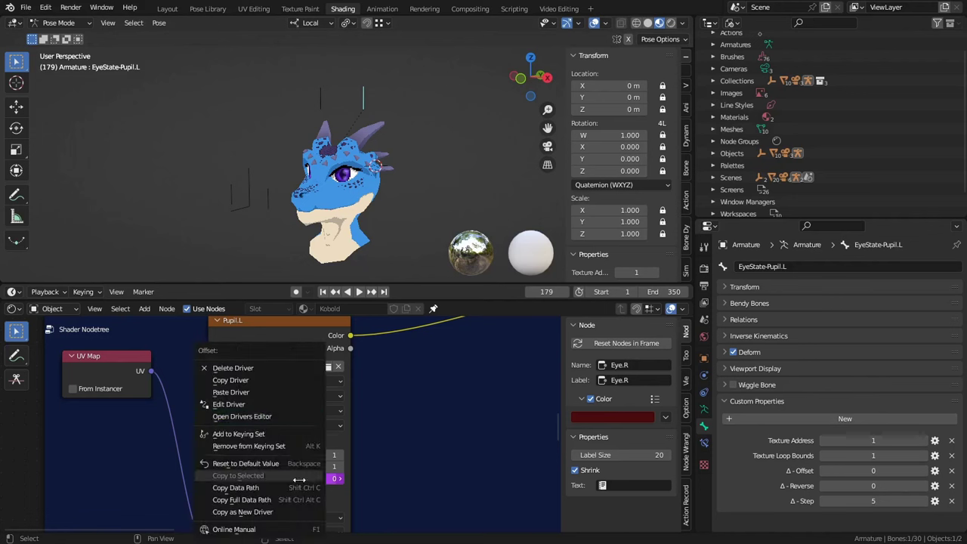
left_click(243, 404)
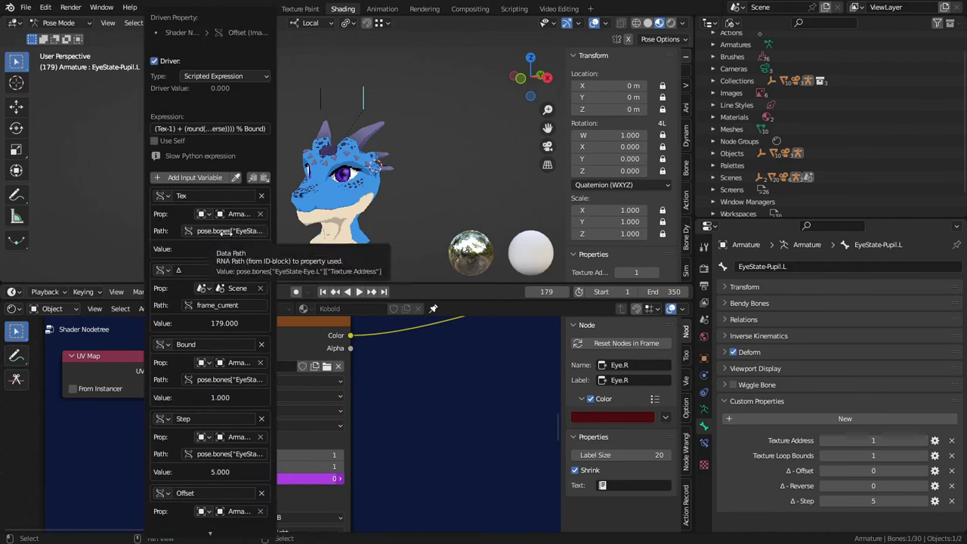
left_click(226, 234)
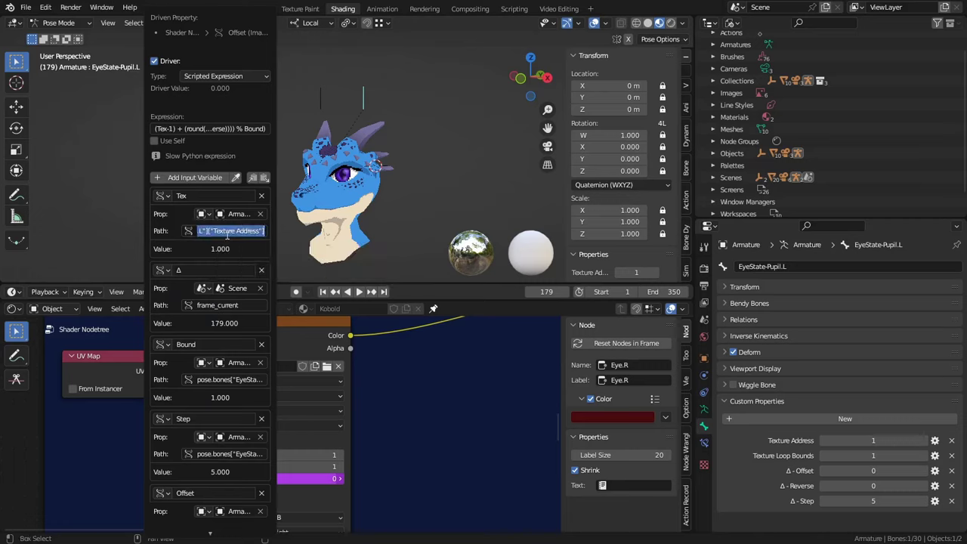
left_click(212, 298)
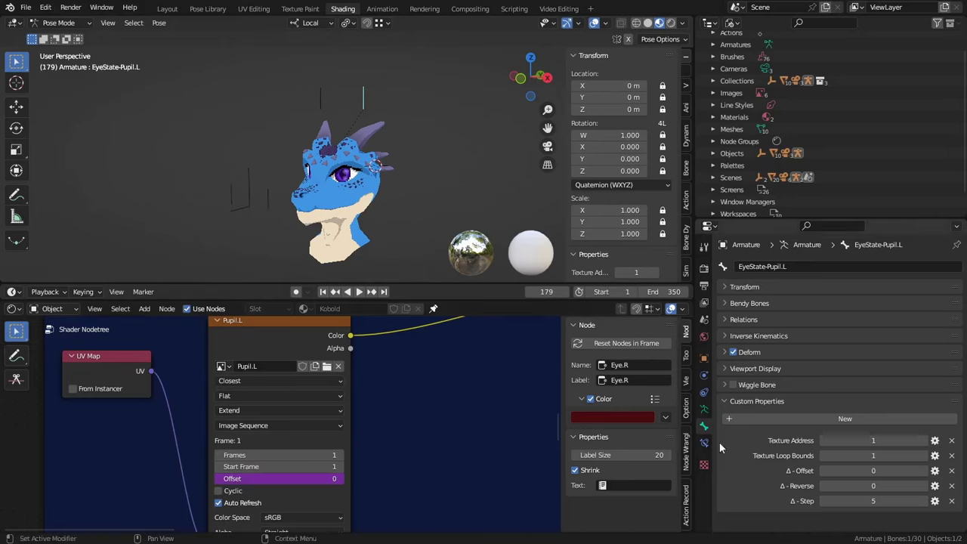
- Repoint the Bound, Step, Offset and Reverse variable paths in Pupil.L's Offset driver to EyeState-Pupil.L's matching custom properties
key("ctrl+d")
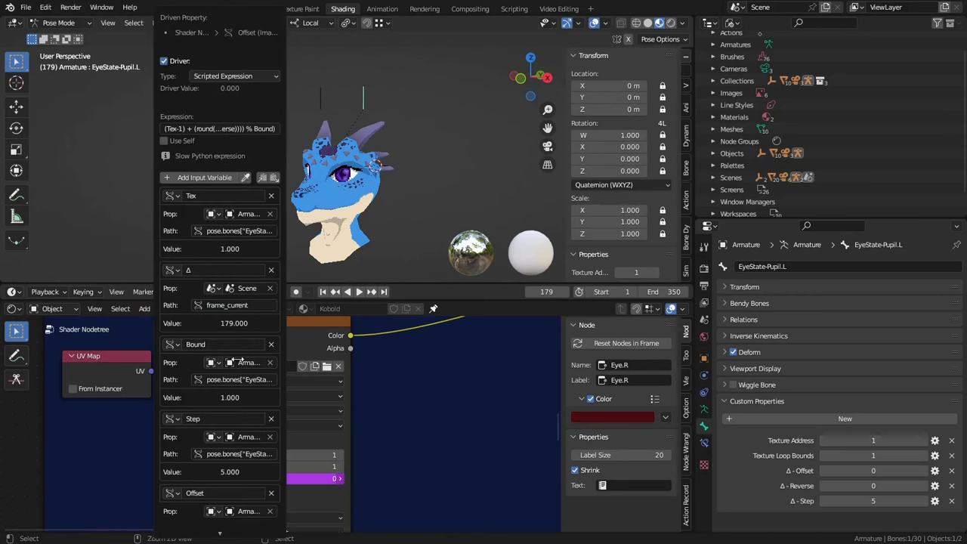
key("ctrl+d")
scroll(241, 455, "down", 8)
left_click(240, 462)
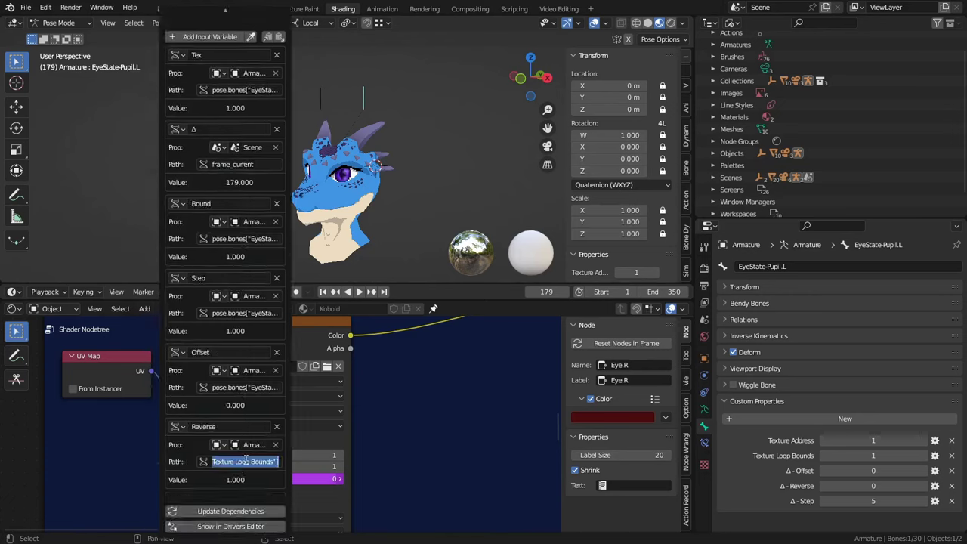
scroll(220, 494, "up", 4)
key("ctrl+d")
scroll(209, 403, "down", 3)
key("ctrl+d")
left_click(257, 231)
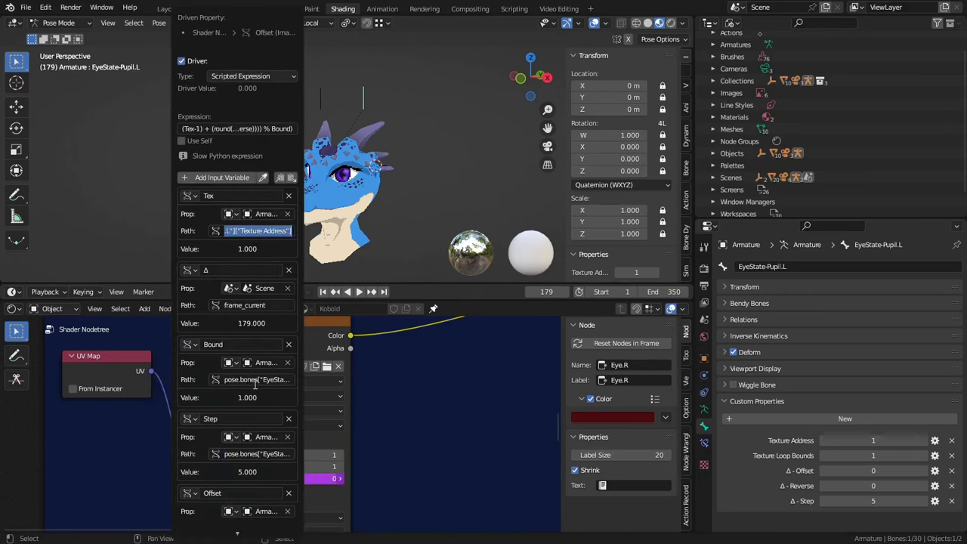
left_click(257, 453)
left_click(873, 501)
key("Return")
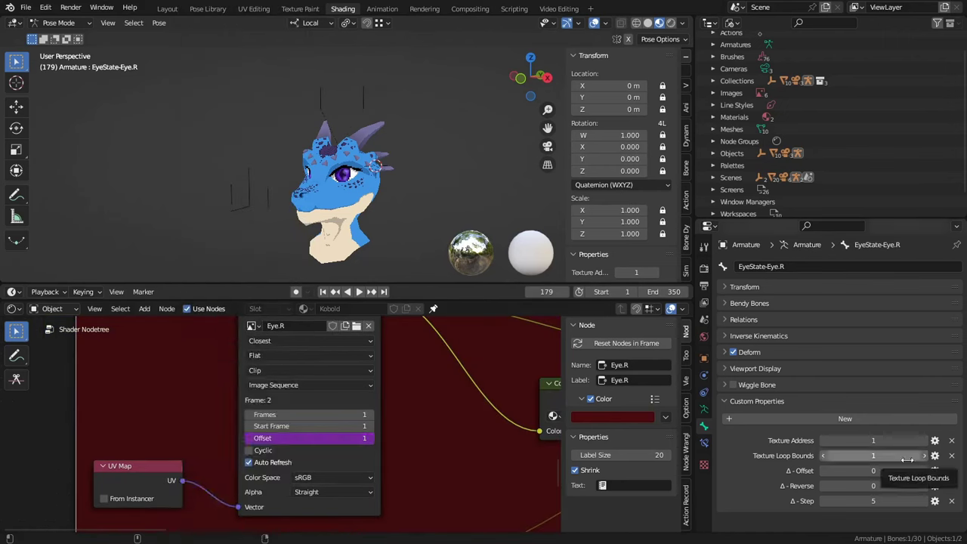
- Raise EyeState-Pupil.R's Texture Address to 4 and return it to 1 while checking the driven pupil texture
key("space")
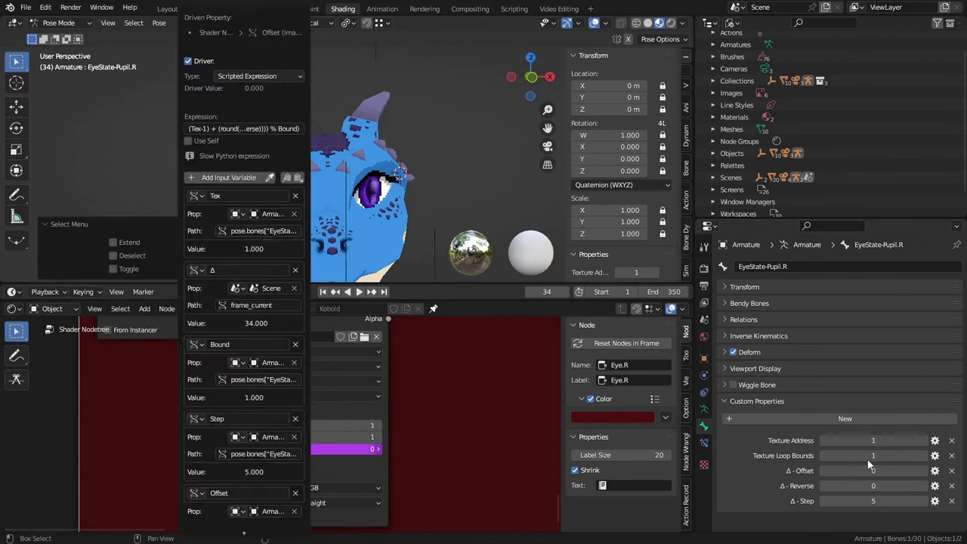
left_click(493, 381)
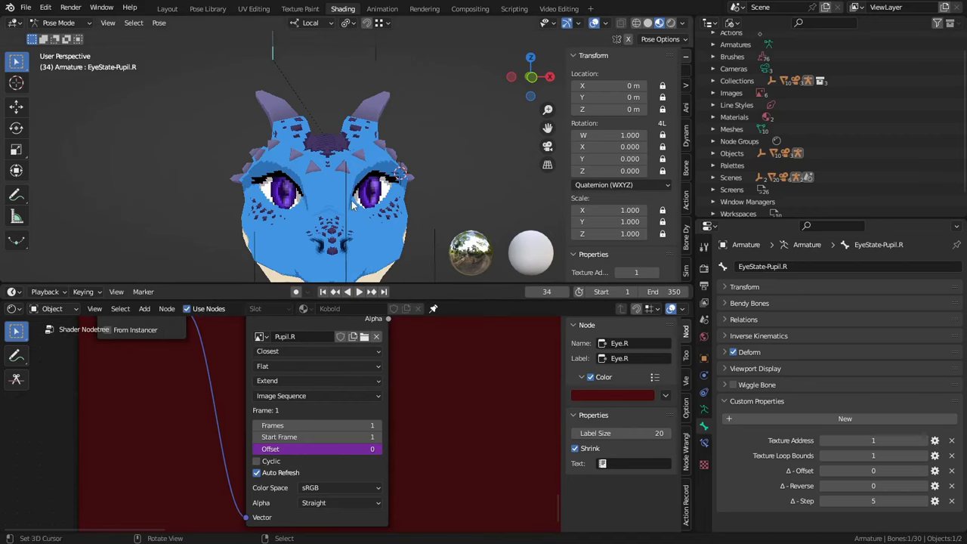
scroll(348, 187, "down", 3)
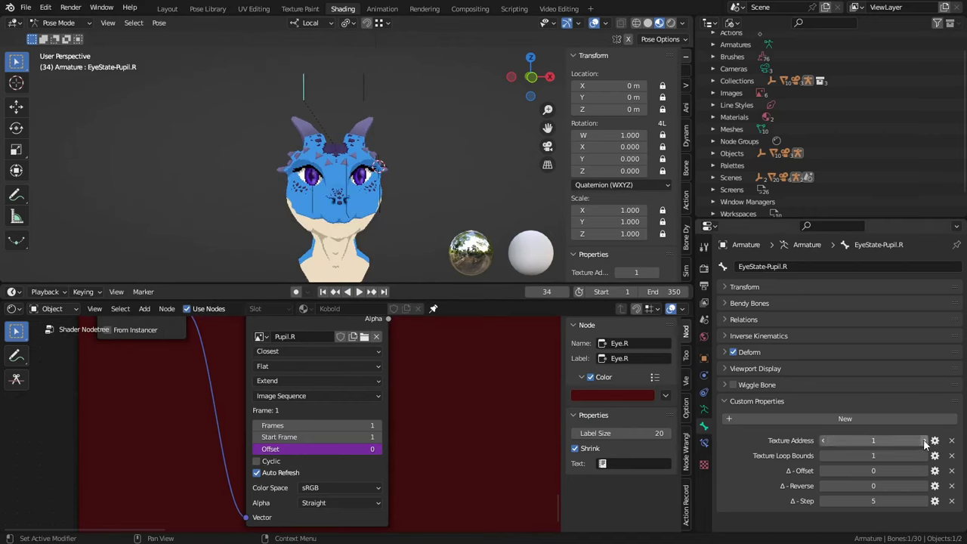
left_click(924, 441)
left_click(924, 441)
left_click(924, 440)
left_click(824, 441)
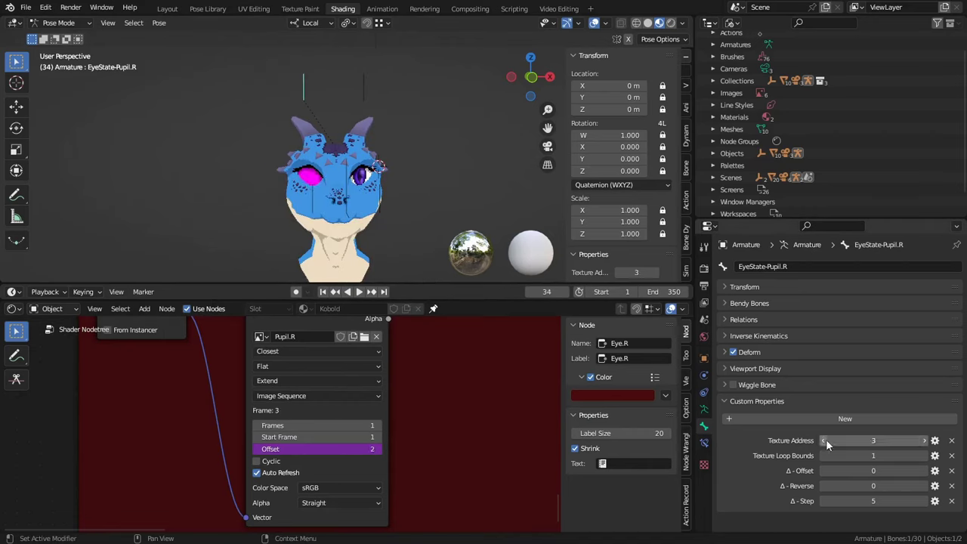
left_click(824, 440)
left_click(825, 440)
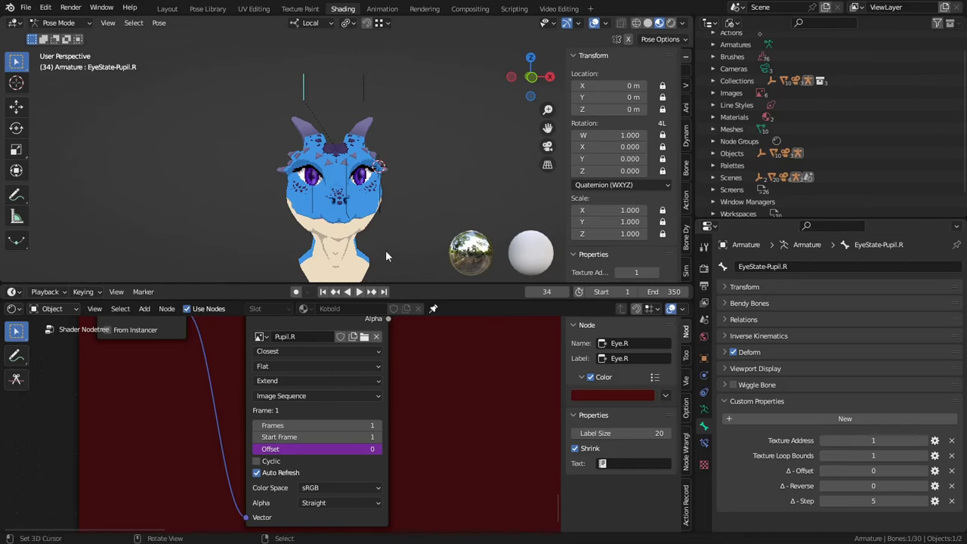
- Set the default value of the UVPupil-Transform bone's integer property Pupil - Rotate to 0
middle_click_drag(386, 250, 564, 339)
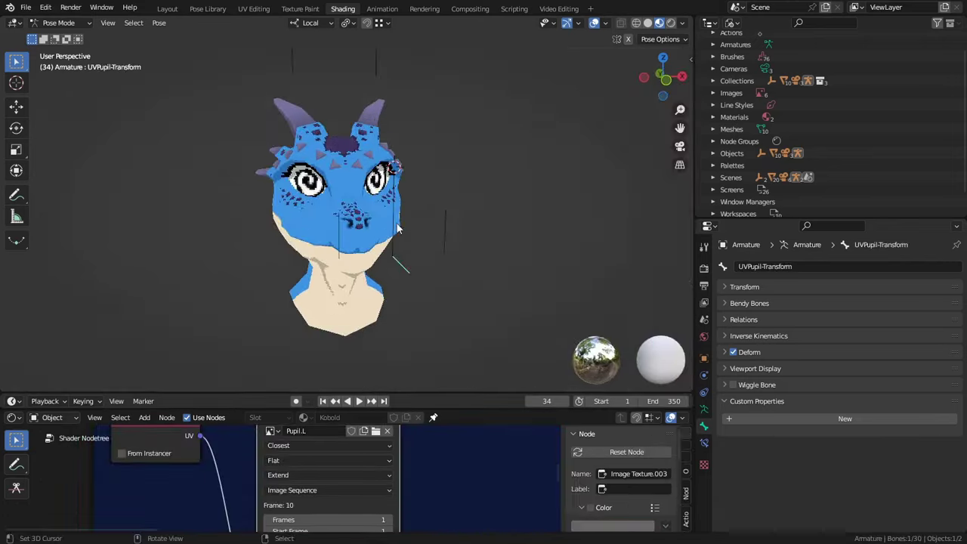
mouse_move(439, 234)
middle_mouse_down()
mouse_move(400, 242)
mouse_move(455, 240)
middle_mouse_up()
key("r")
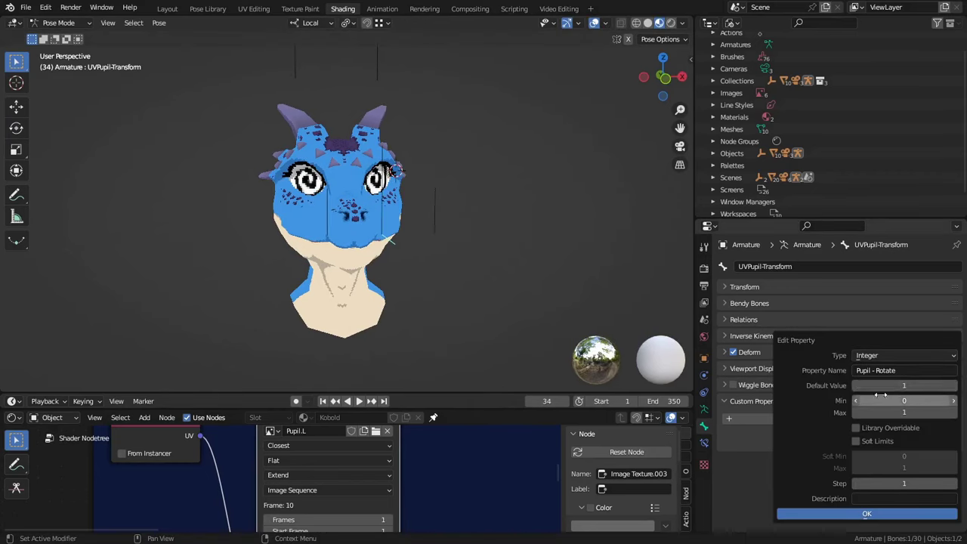
left_click(857, 387)
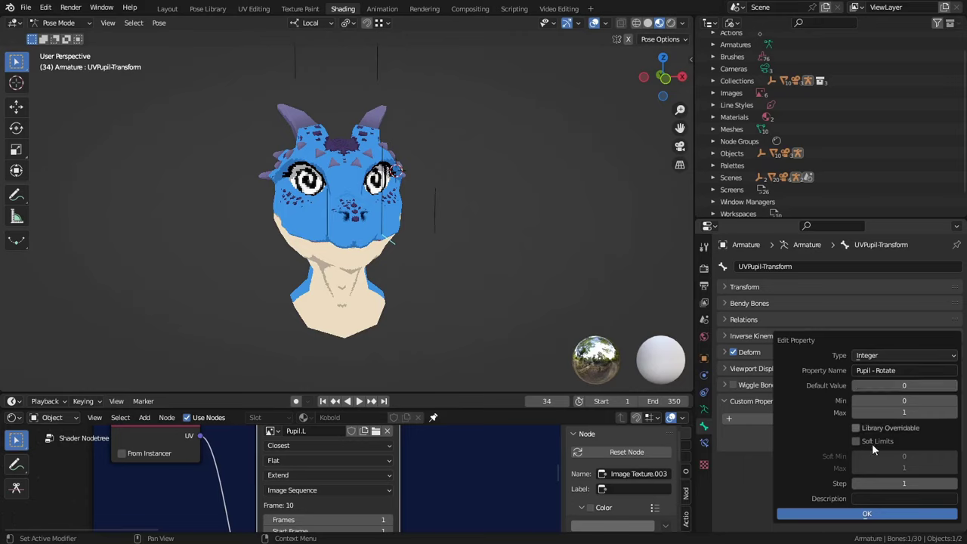
left_click(863, 517)
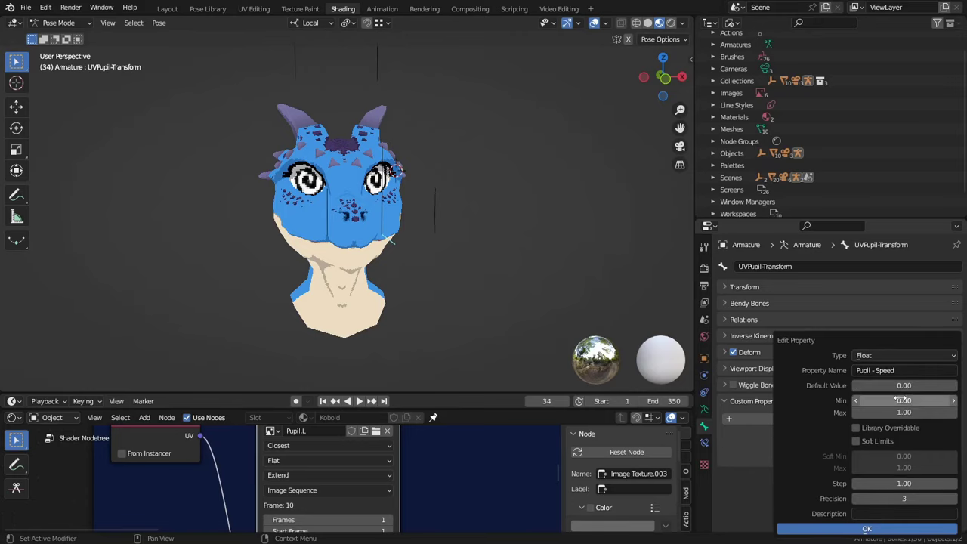
- Set the Pupil - Speed float property's minimum to -100000000 and its maximum to 100000000
left_click(908, 401)
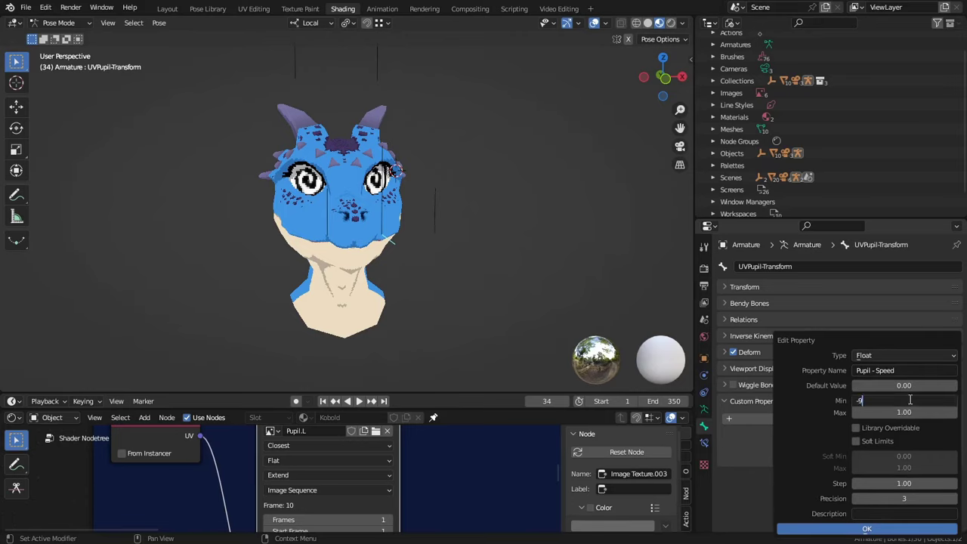
type("-99999999")
key("Return")
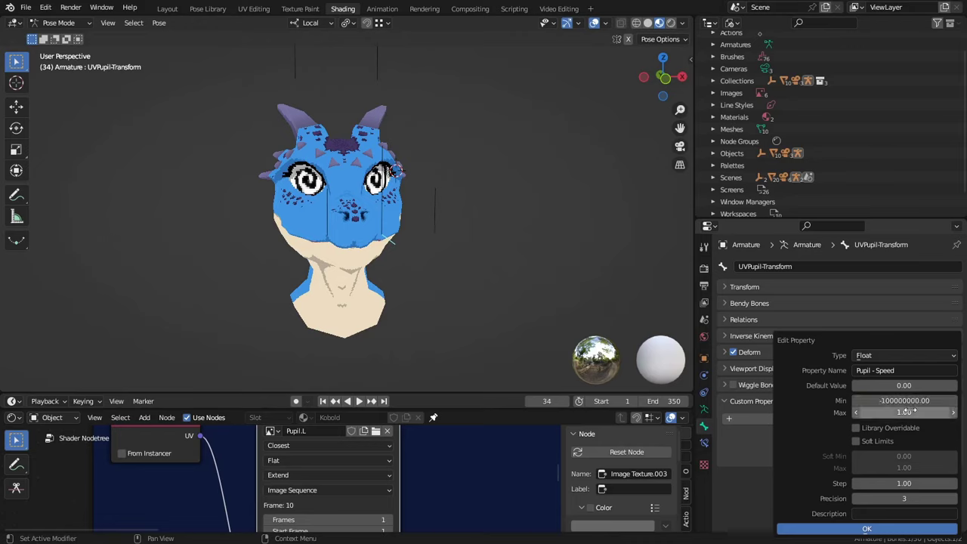
key("ctrl+c")
key("ctrl+v")
left_click(912, 412)
key("Left")
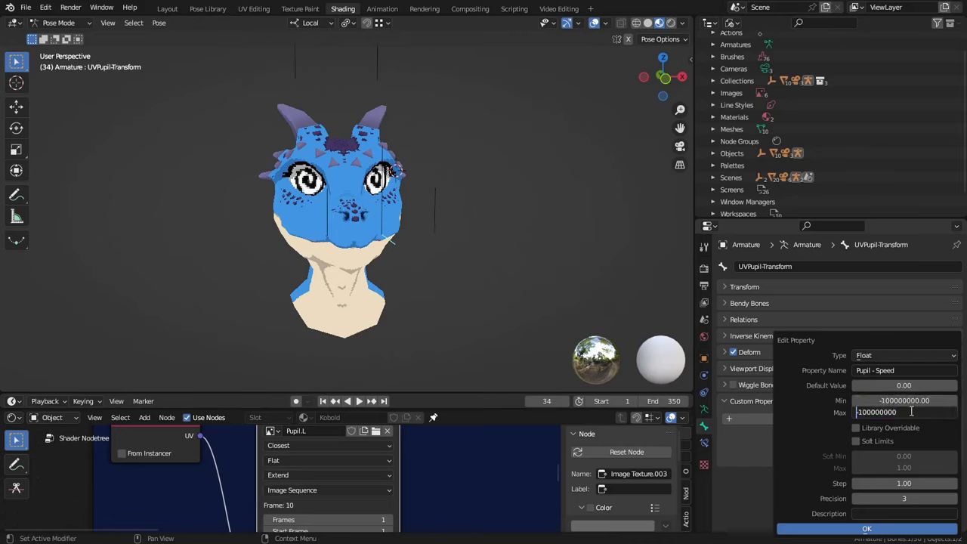
key("Delete")
key("Return")
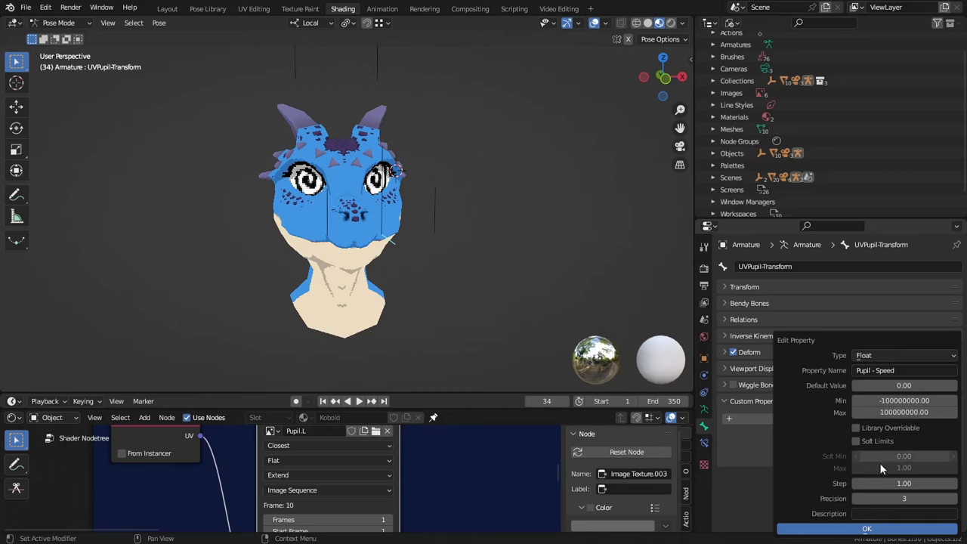
left_click(867, 529)
- Add a Limit Rotation constraint to the UVPupil-Transform bone and enable its X, Y and Z limits
left_click(703, 443)
left_click(752, 266)
left_click(758, 371)
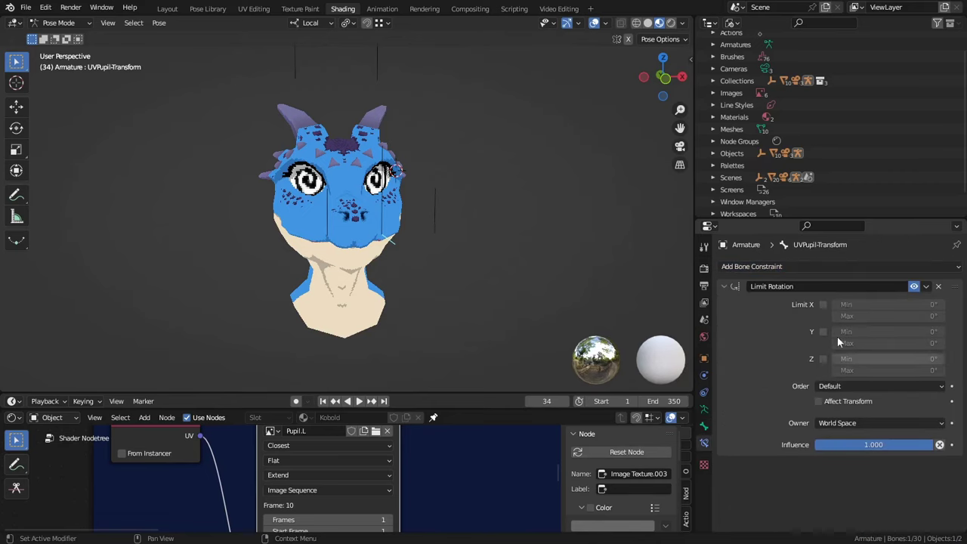
left_click_drag(820, 303, 823, 371)
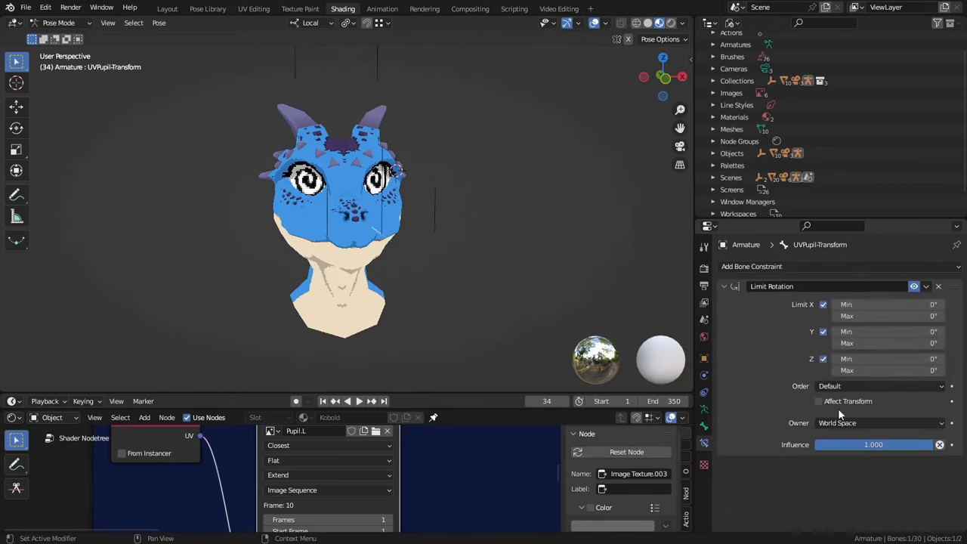
- Set the Limit Rotation constraint's owner to Local Space and drive its influence with the bone's Pupil - Rotate property
left_click(863, 423)
left_click(846, 472)
left_click(704, 425)
right_click(831, 442)
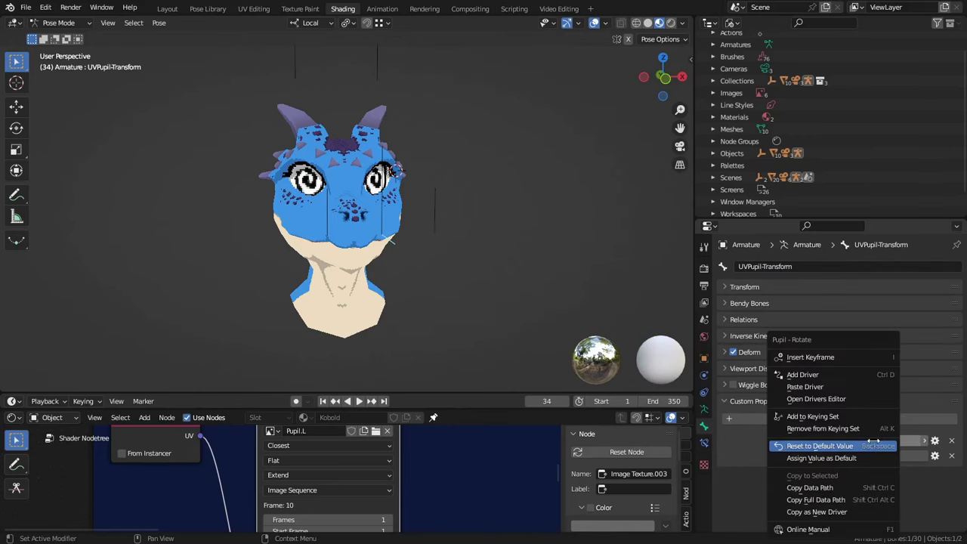
left_click(852, 512)
left_click(704, 425)
right_click(870, 444)
left_click(852, 409)
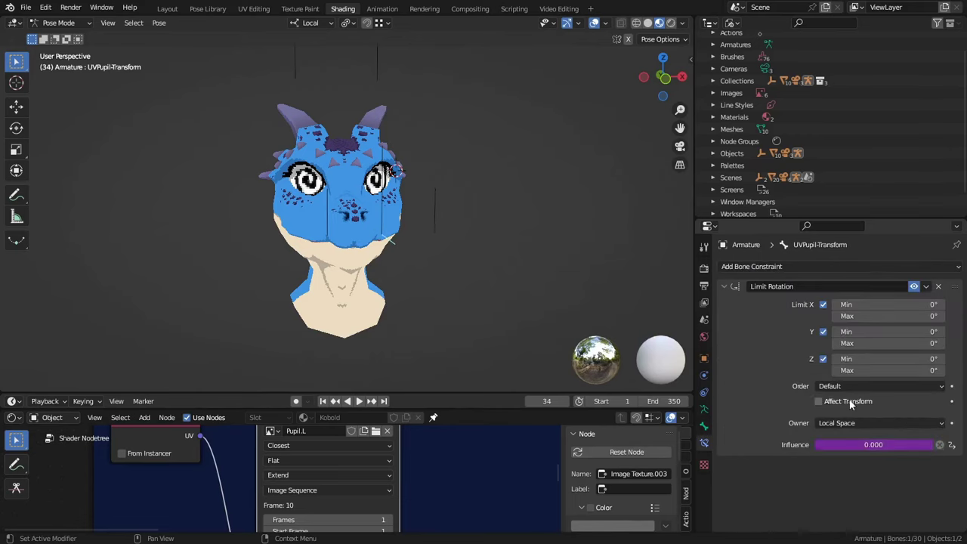
- Drive the constraint's Y maximum limit from the Y minimum limit and test the link by changing the minimum
right_click(877, 334)
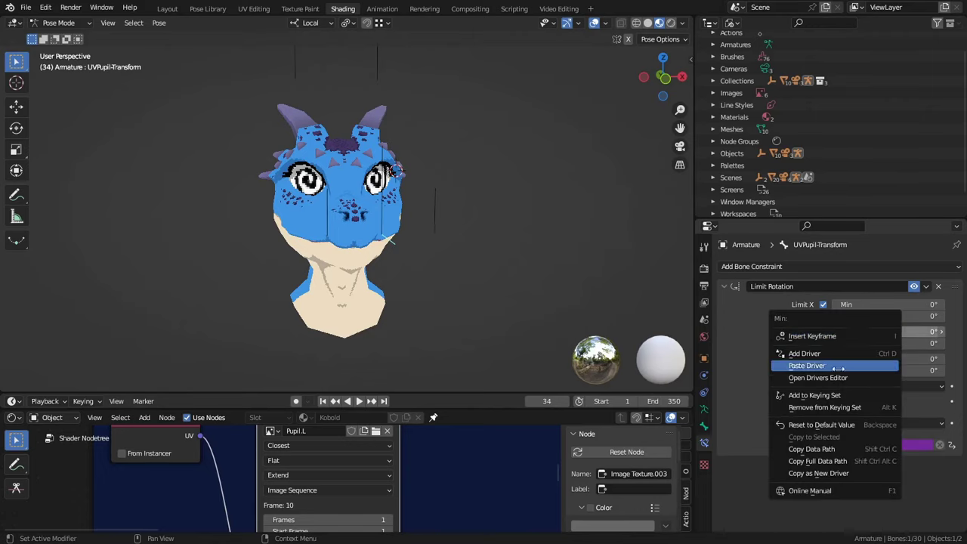
left_click(821, 473)
right_click(873, 344)
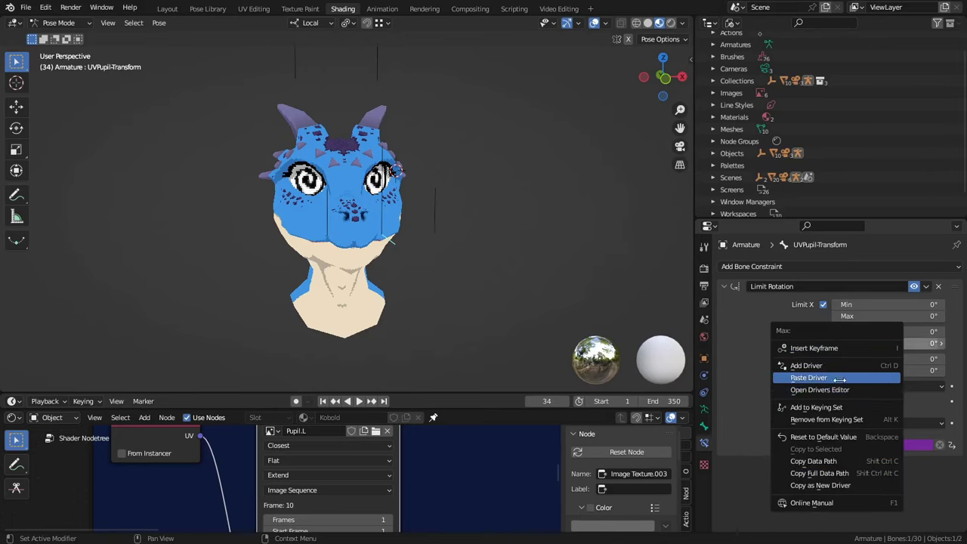
left_click(857, 376)
left_click_drag(884, 334, 820, 334)
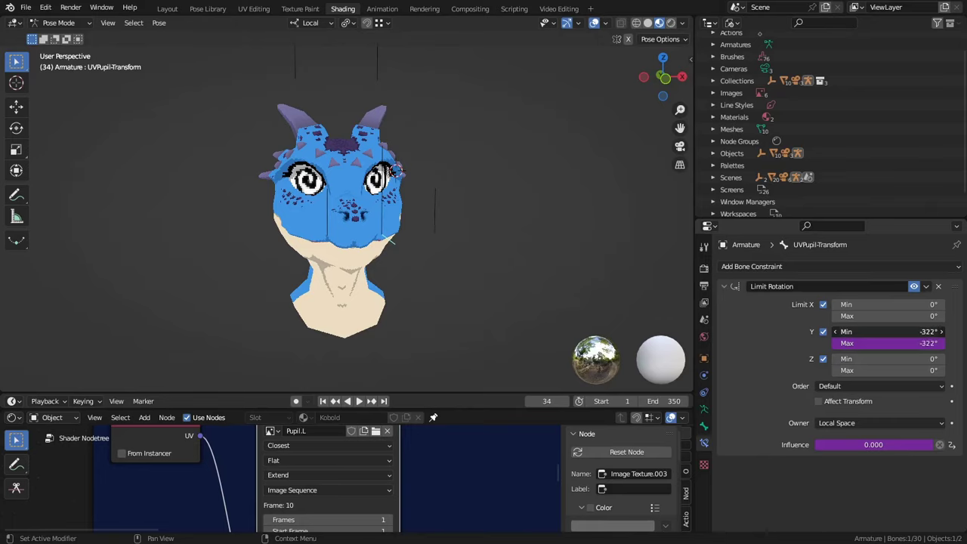
right_click(888, 332)
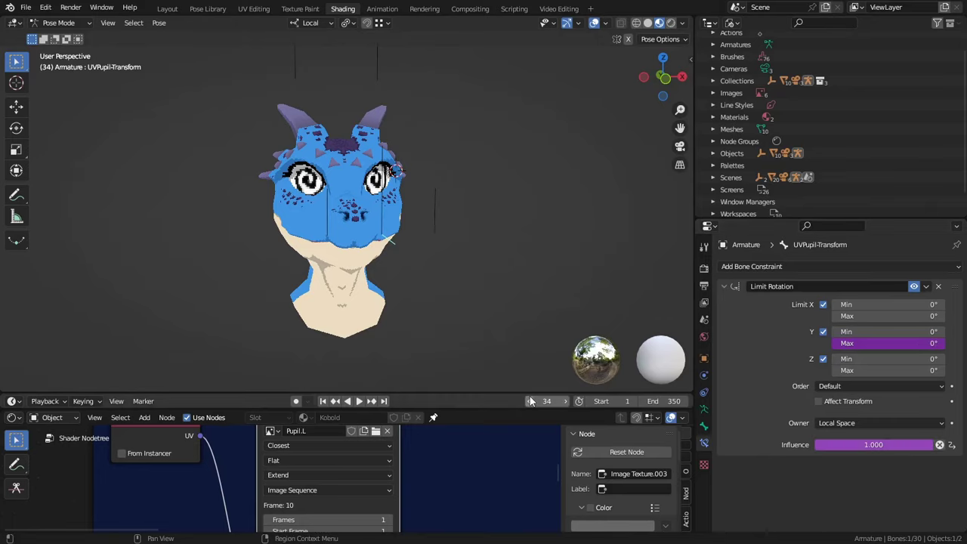
- Drive the constraint's Y minimum limit with the scene's current frame
right_click(530, 396)
left_click(509, 448)
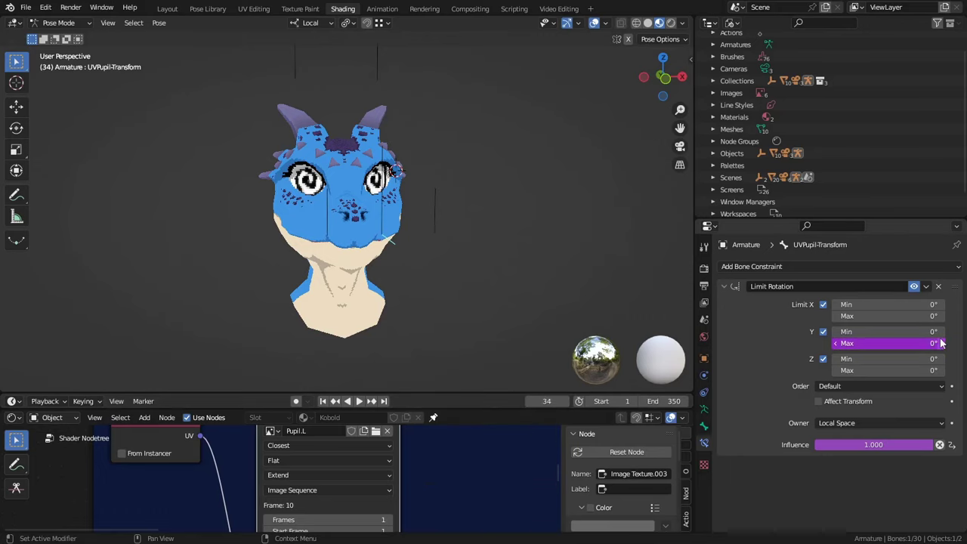
right_click(862, 331)
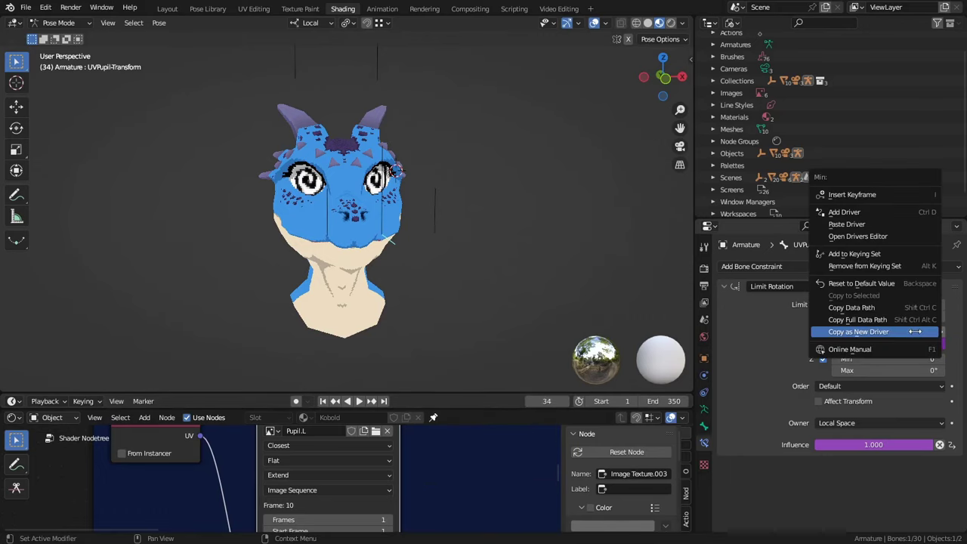
left_click(847, 225)
- Rewrite the Y minimum driver's scripted expression as Δ * Speed divided by (180/pi), enclosed in parentheses and followed by a modulo starting with (2*
left_click(846, 359)
left_click(841, 398)
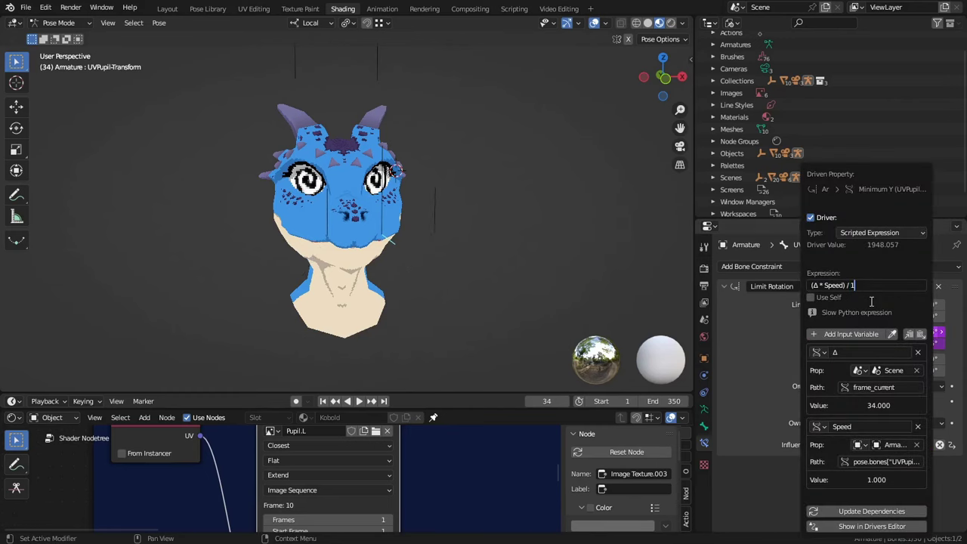
type("(180/pi)")
key("Return")
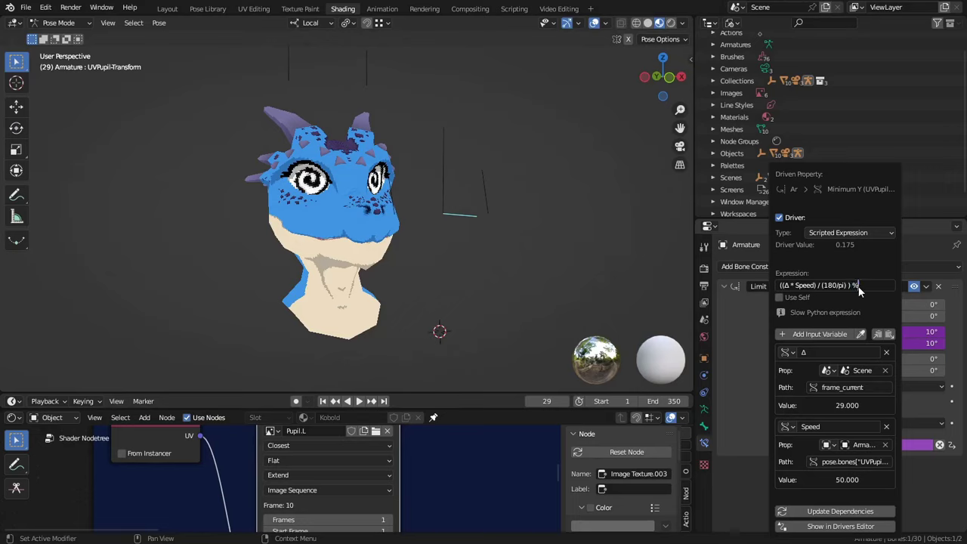
type("% (2*")
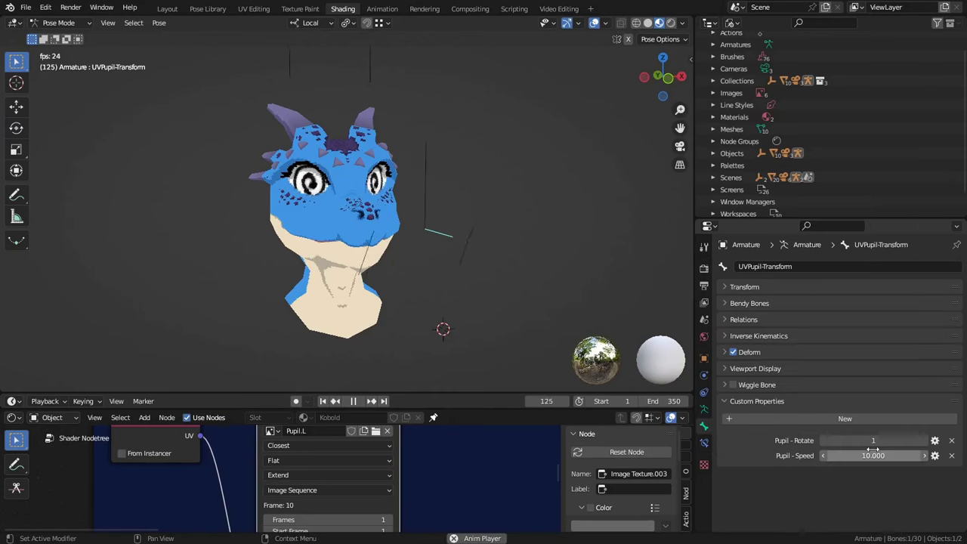
- Check the driven Y rotation limits during playback and stop the animation
left_click(705, 443)
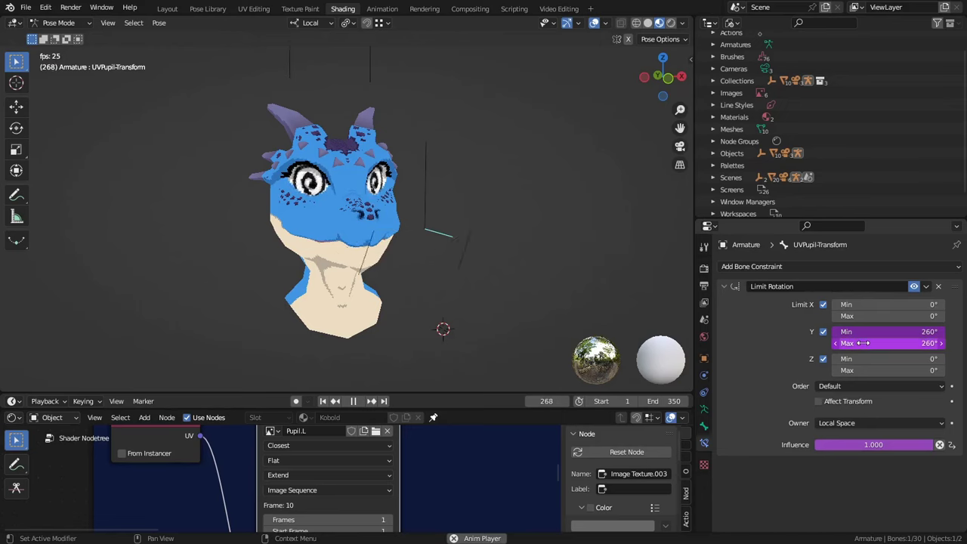
left_click(704, 426)
key("Escape")
- Set the custom shape scale of the UVPupil-Transform bone to 1.8 on X, Y and Z
middle_click_drag(509, 213, 474, 224)
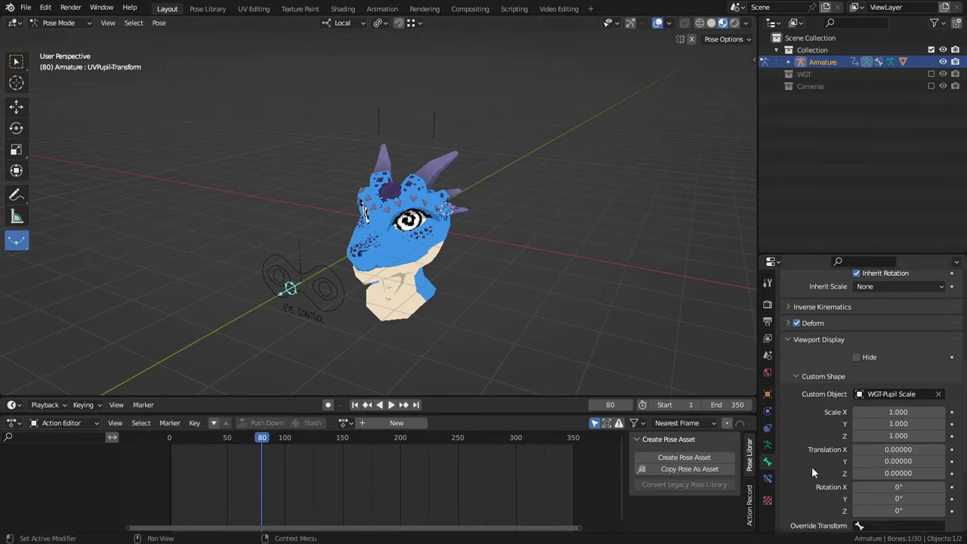
left_click_drag(907, 412, 934, 435)
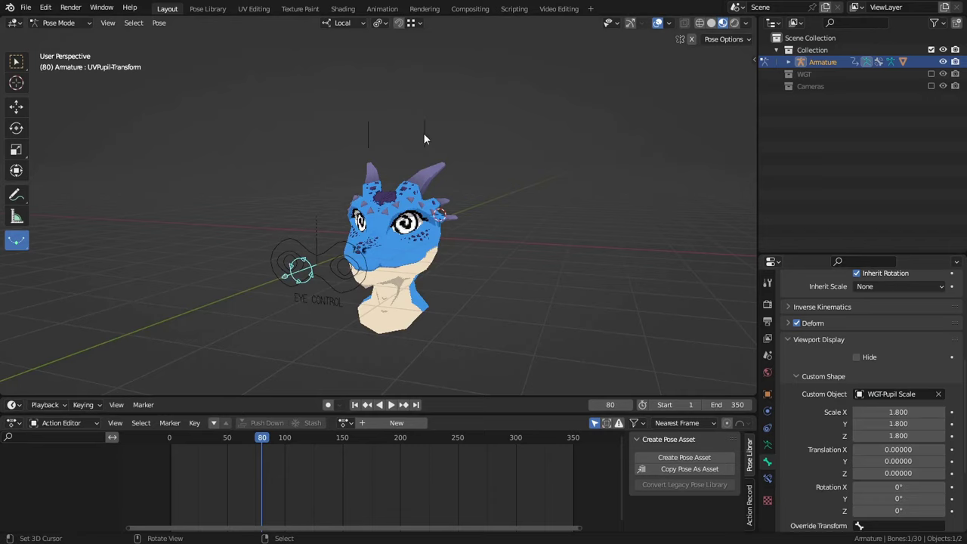
- Try to assign WGT-EyeState-Pupil as the custom shape of the EyeState-Pupil.L bone
left_click(424, 136)
left_click(895, 393)
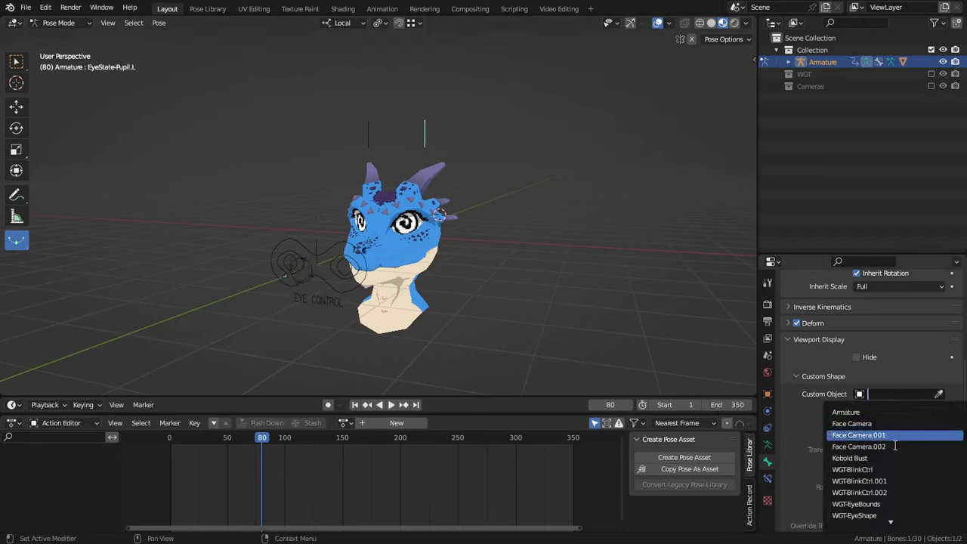
scroll(887, 516, "down", 3)
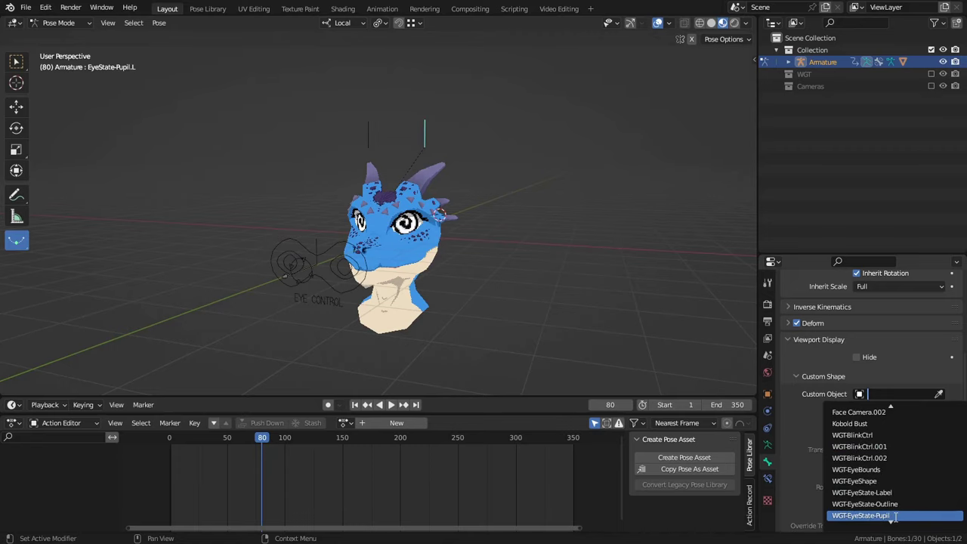
left_click(862, 515)
key("ctrl+z")
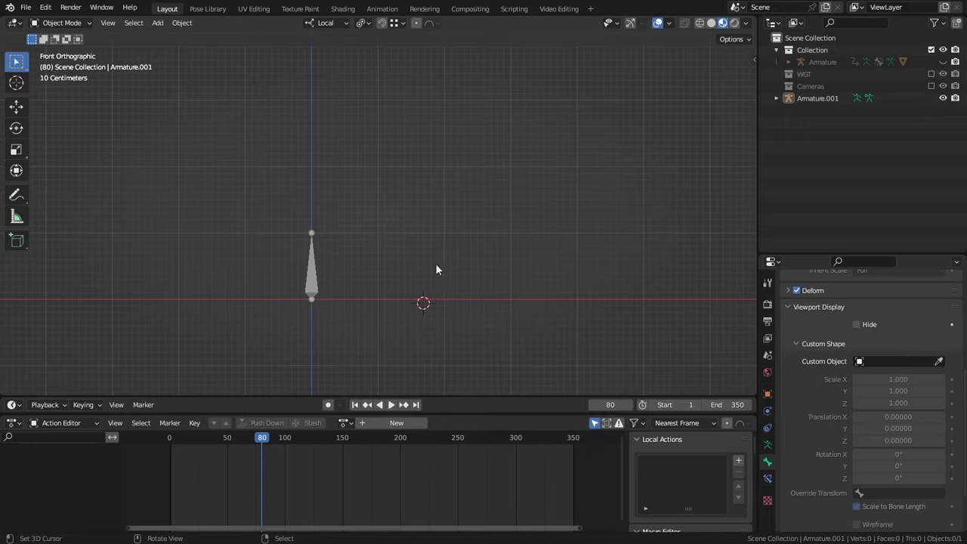
- Add a Bézier circle beside the demo armature and use it as the bone's custom shape
mouse_move(435, 263)
middle_mouse_down()
mouse_move(432, 281)
mouse_move(428, 273)
middle_mouse_up()
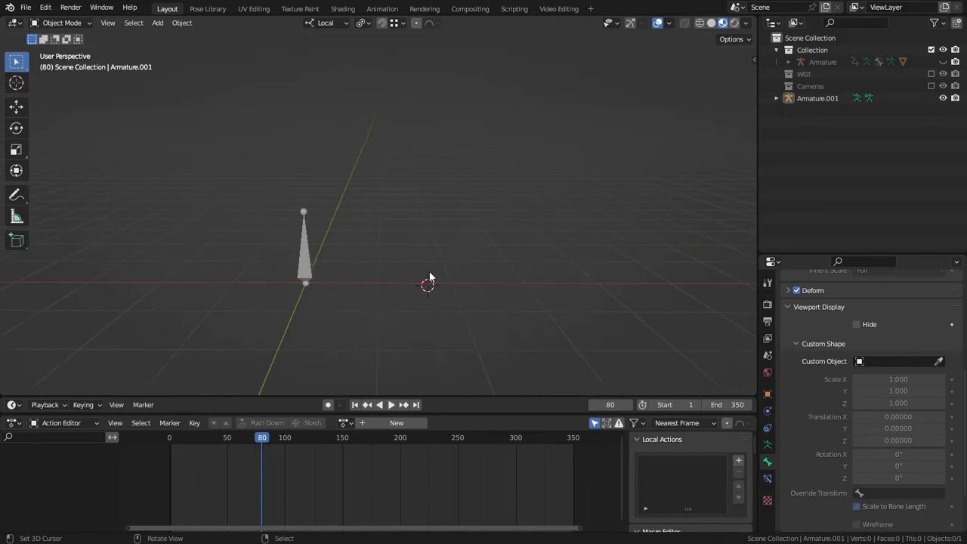
key("shift+a")
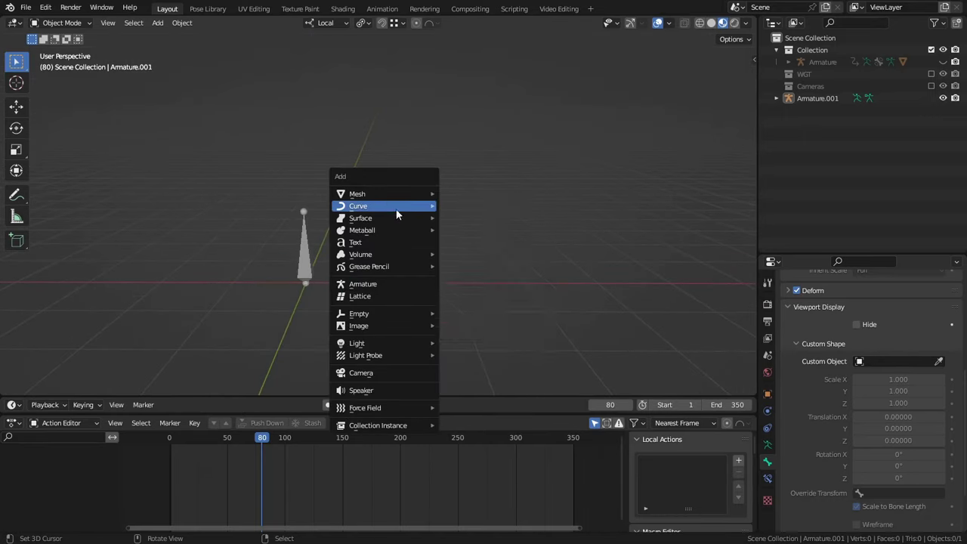
mouse_move(397, 207)
left_click(477, 219)
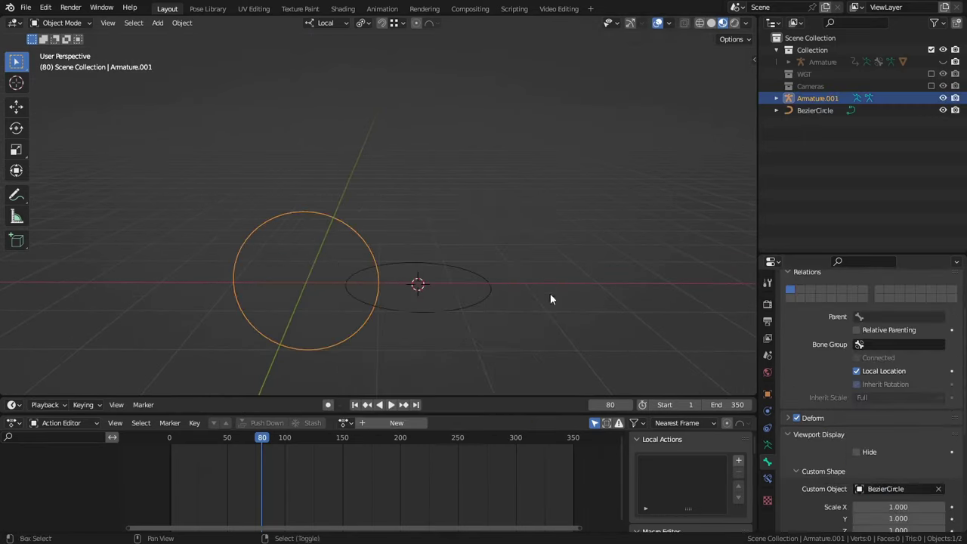
- Add an arrows Empty to the right of the Bézier circle and set it as the demo bone's custom shape
left_click(571, 283)
key("shift+a")
mouse_move(556, 390)
left_click(641, 406)
left_click(898, 489)
type("e")
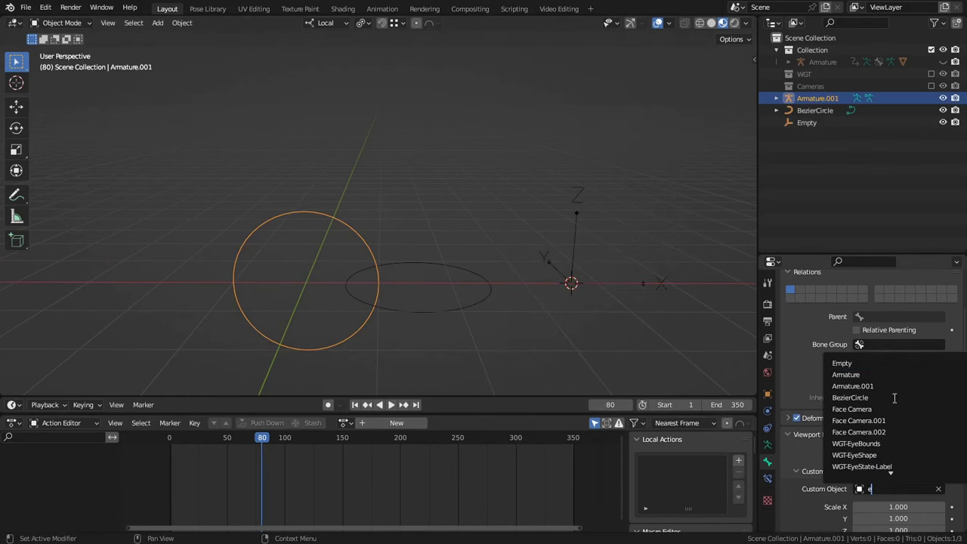
left_click(892, 363)
- Add a Suzanne monkey mesh above the grid and set it as the demo bone's custom shape
scroll(548, 294, "down", 2)
left_click(441, 151)
key("shift+a")
left_click(524, 143)
left_click(898, 489)
left_click(884, 455)
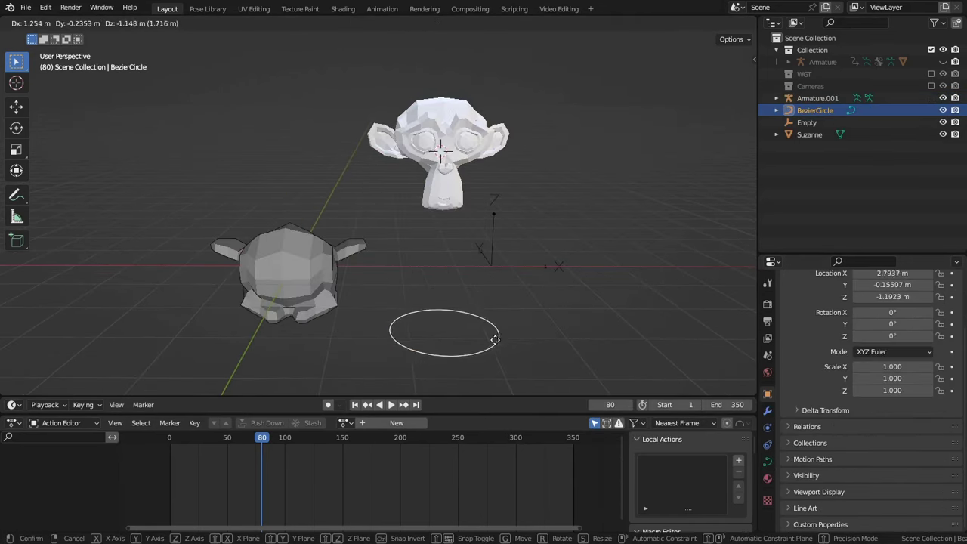
- Move the Bézier circle about 1.7 m and the Empty about 0.44 m along X, and select the demo bone's monkey shape
left_click(495, 341)
left_click(491, 268)
key("g")
left_click(523, 280)
middle_click_drag(523, 280, 445, 270)
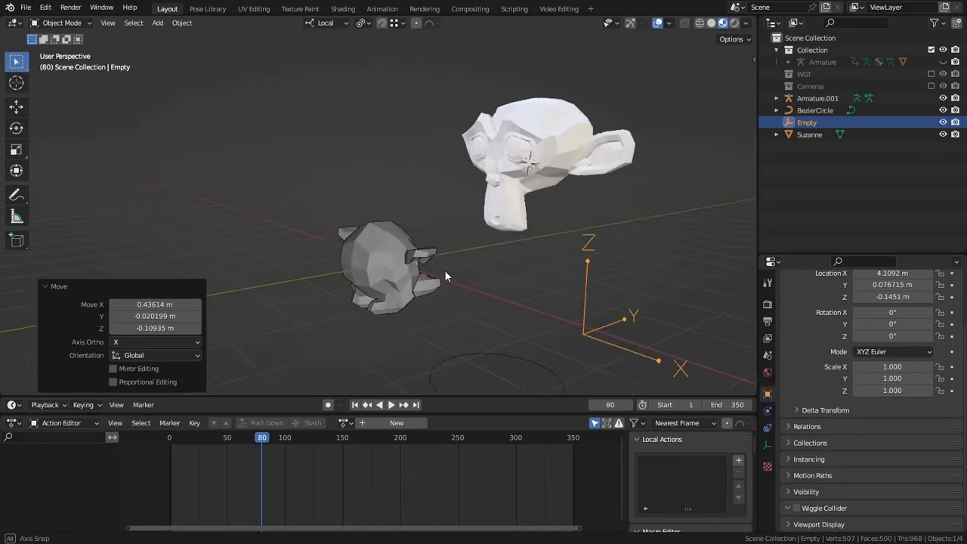
left_click(413, 264)
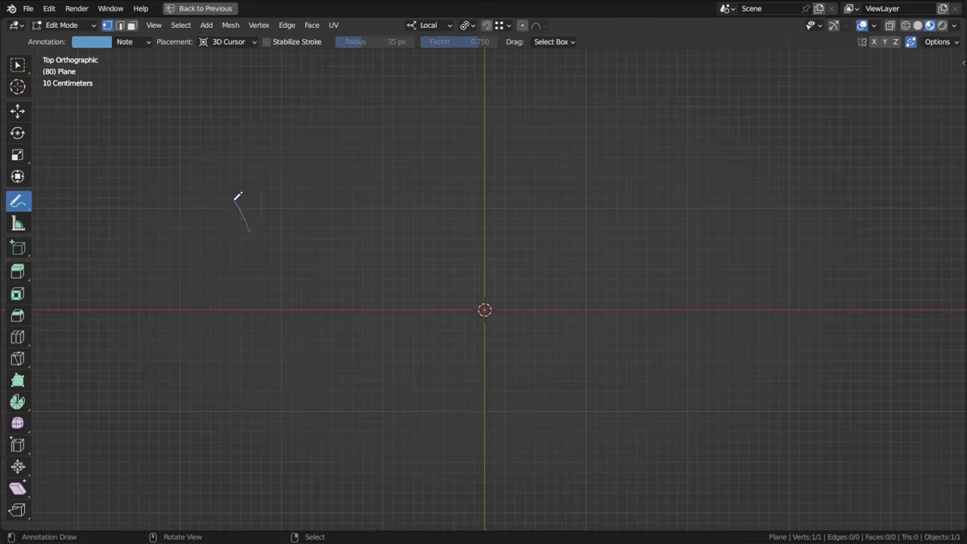
- Annotate the top view with "Bone workspace", a unit bone line on the Y axis, "Local origin (0,0)" and "Tail tip (0,1)"
left_click_drag(237, 198, 258, 217)
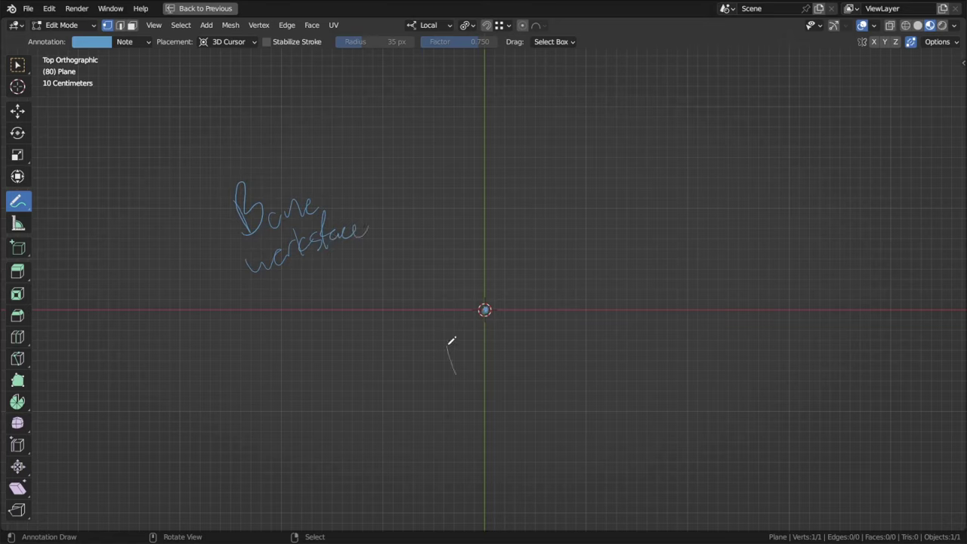
left_click_drag(521, 352, 572, 340)
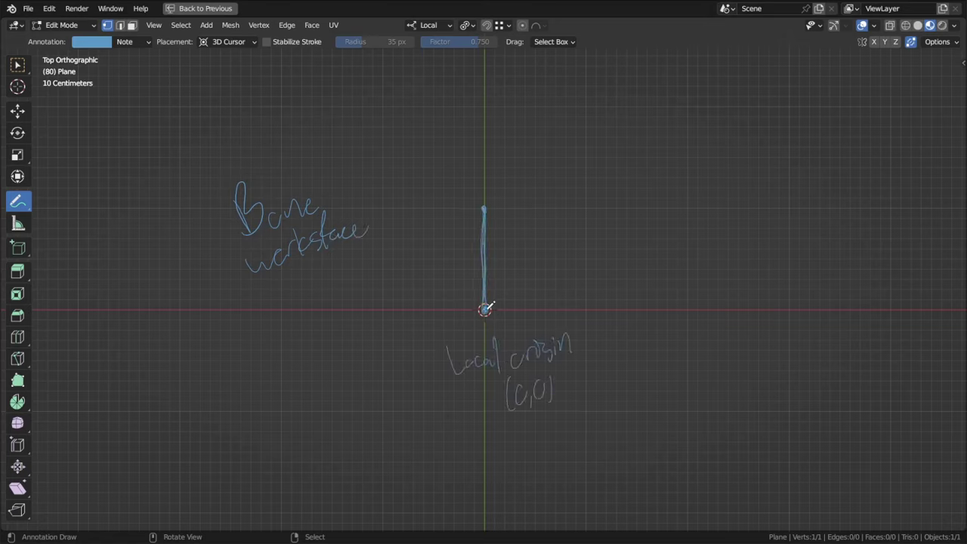
left_click_drag(503, 167, 548, 166)
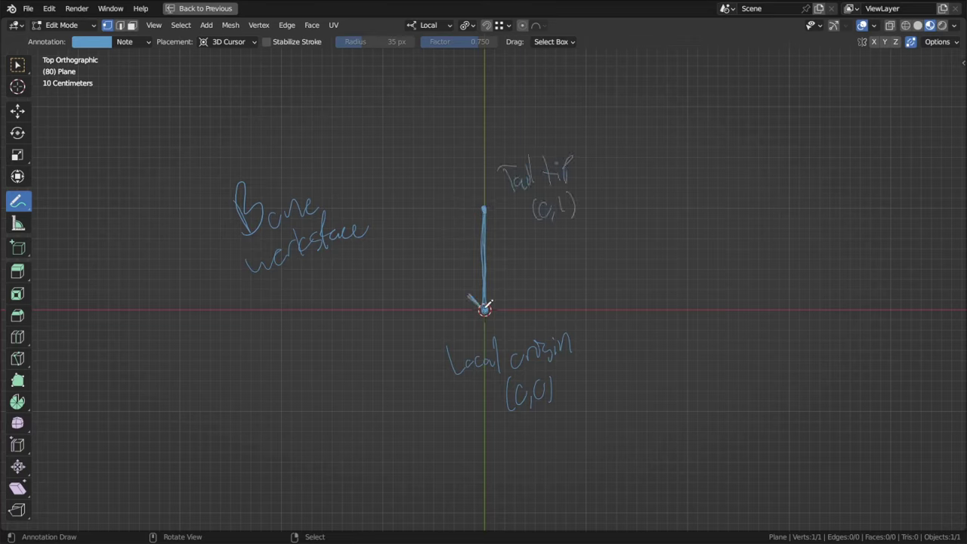
left_click_drag(486, 304, 488, 207)
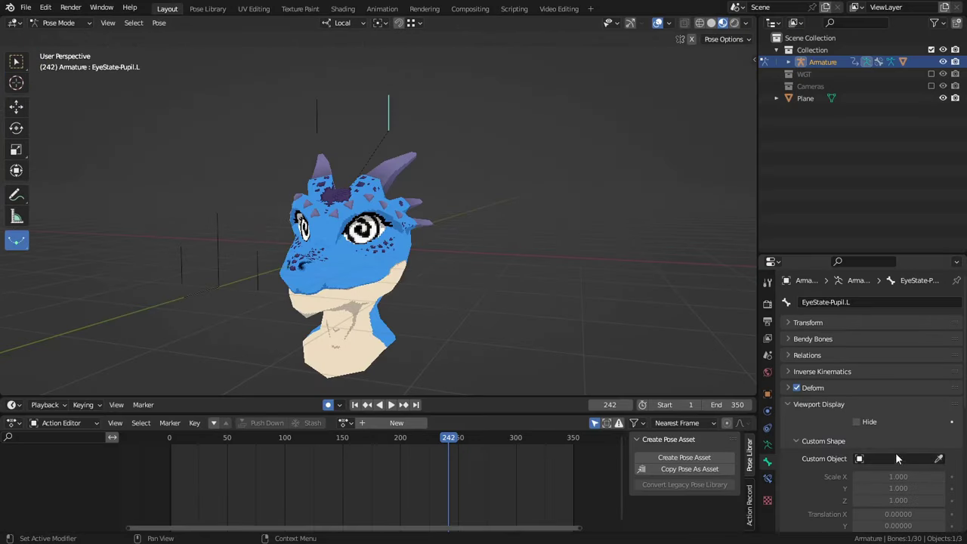
- Assign WGT-EyeState-Pupil as the custom shape of the EyeState-Pupil.L bone
left_click(896, 455)
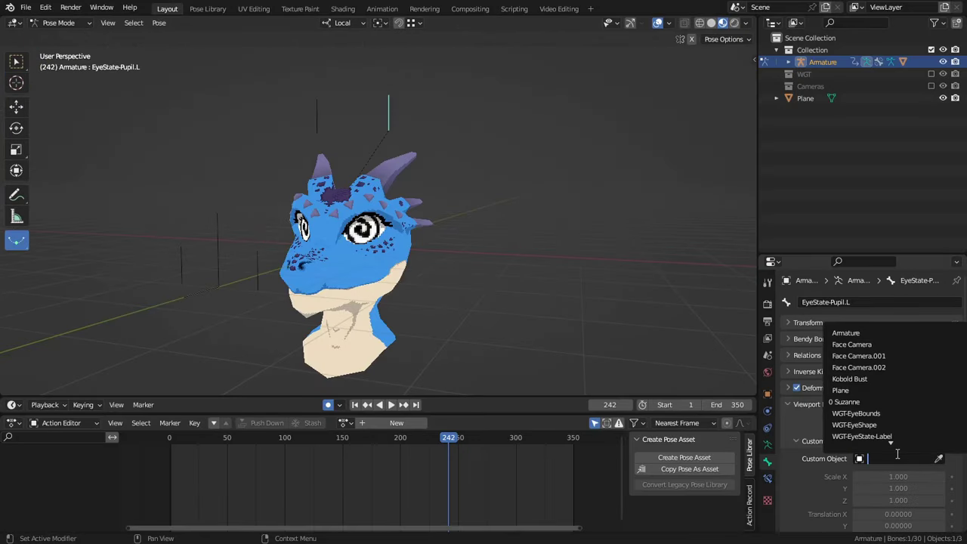
type("eyest")
key("Down")
key("Down")
key("Return")
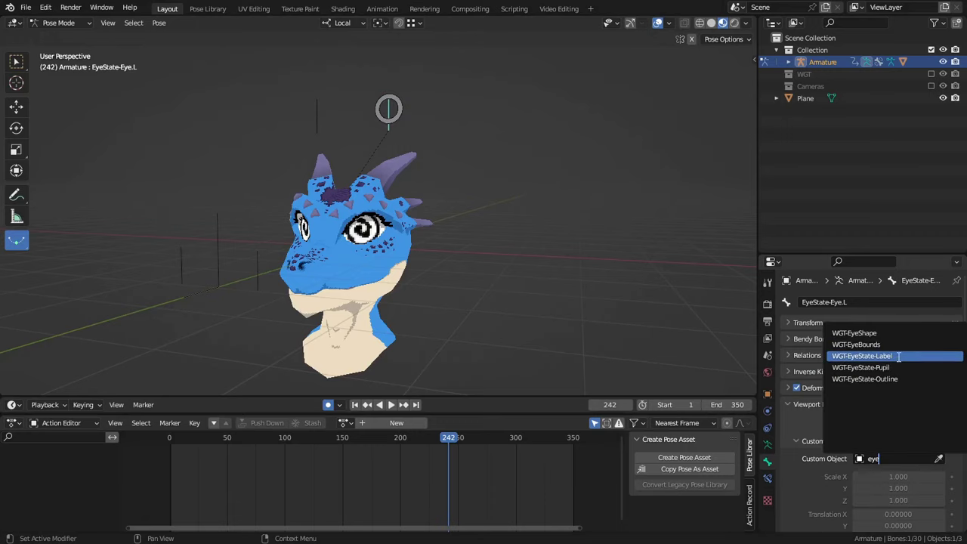
- Assign WGT-EyeState-Outline as the custom shape of the EyeState-Eye.L bone and alternately select the eye and pupil controls
type("a")
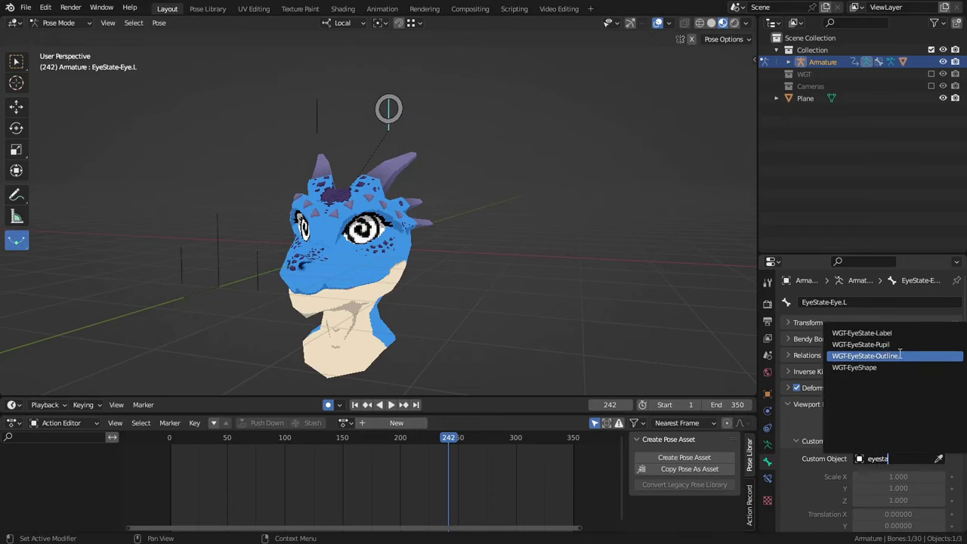
left_click(899, 355)
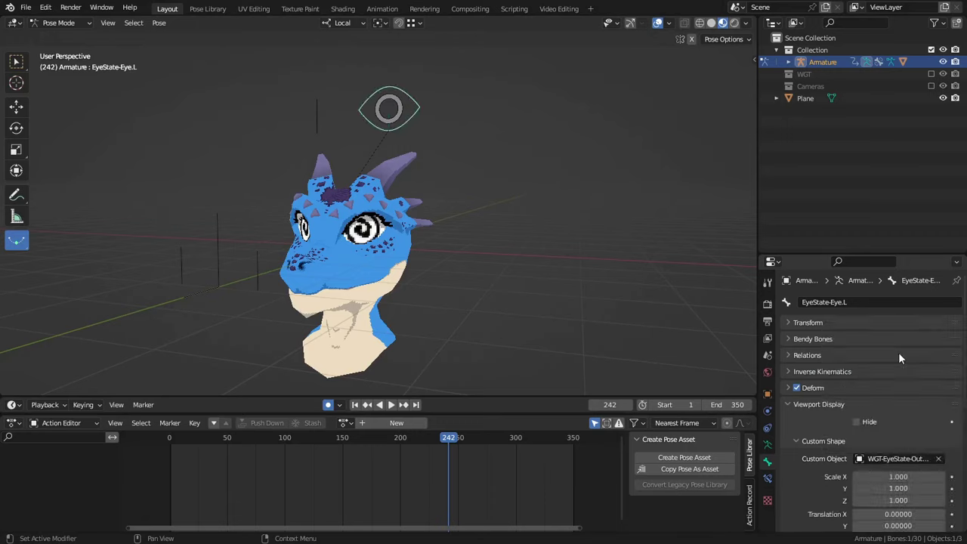
right_click(402, 113)
right_click(412, 113)
right_click(402, 110)
right_click(410, 113)
right_click(402, 111)
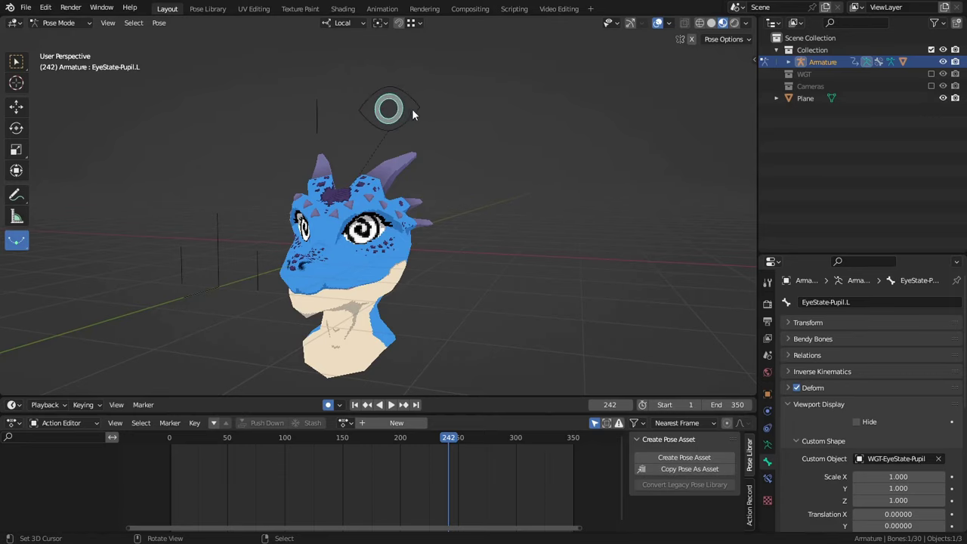
left_click(413, 113)
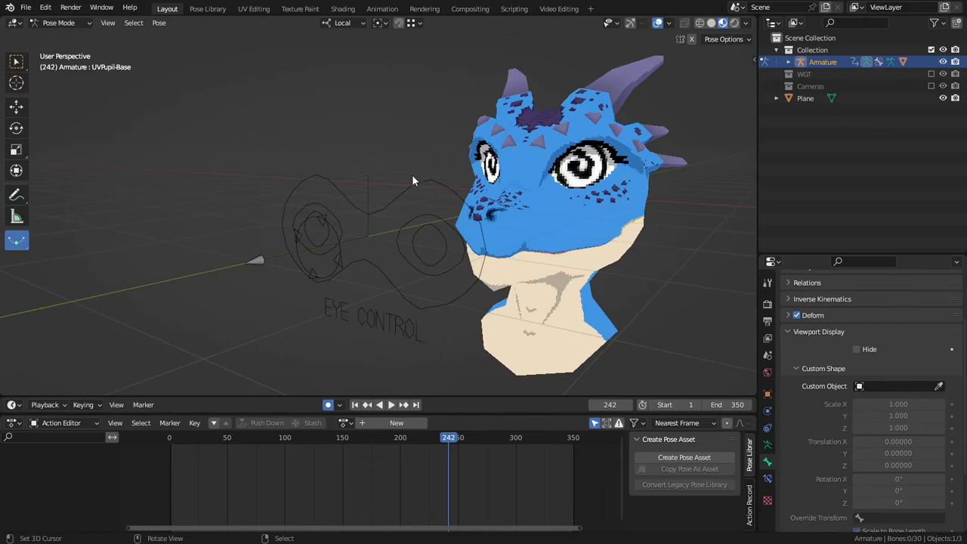
scroll(415, 182, "up", 3)
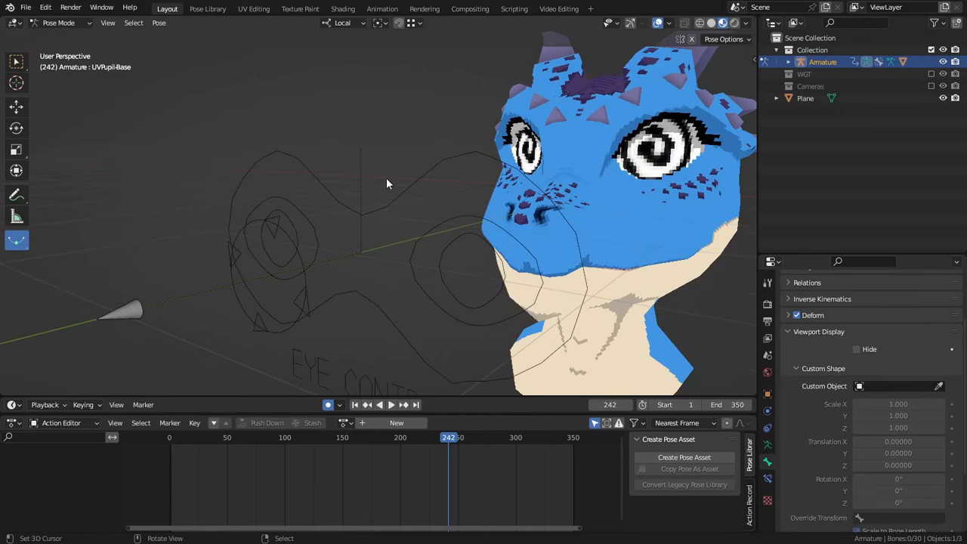
- Assign WGT-EyeState-Label as the custom shape of the UVPupil-Base bone
left_click(362, 170)
key("r")
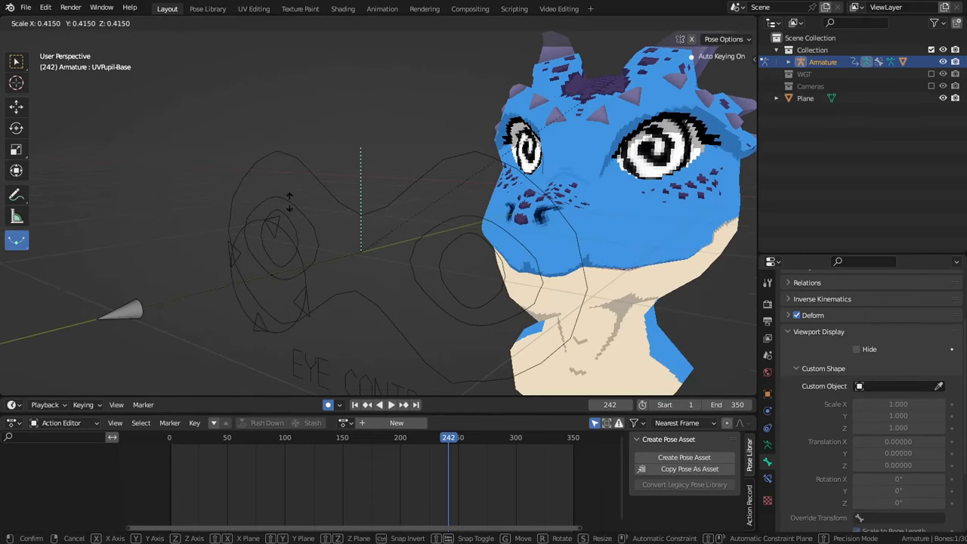
right_click(375, 179)
key("s")
right_click(413, 197)
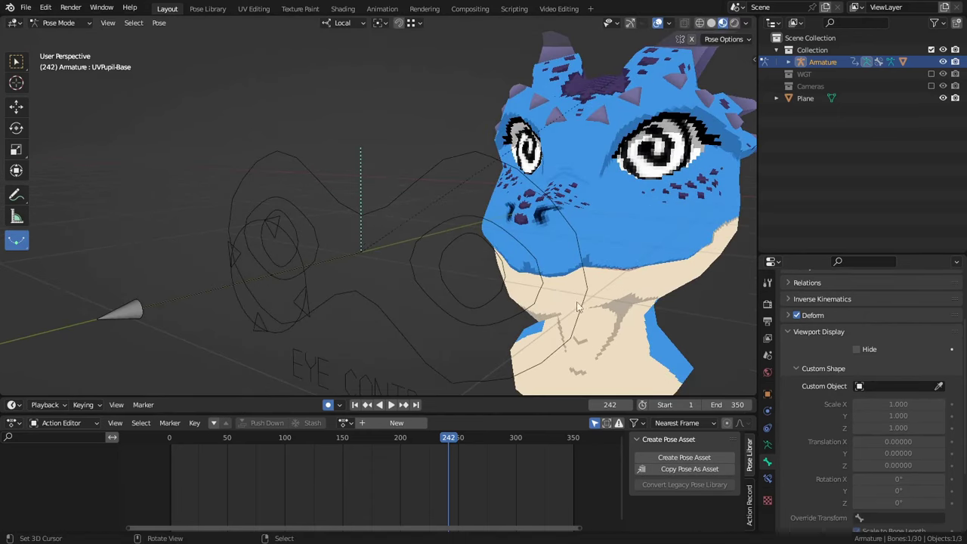
left_click(892, 386)
type("lab")
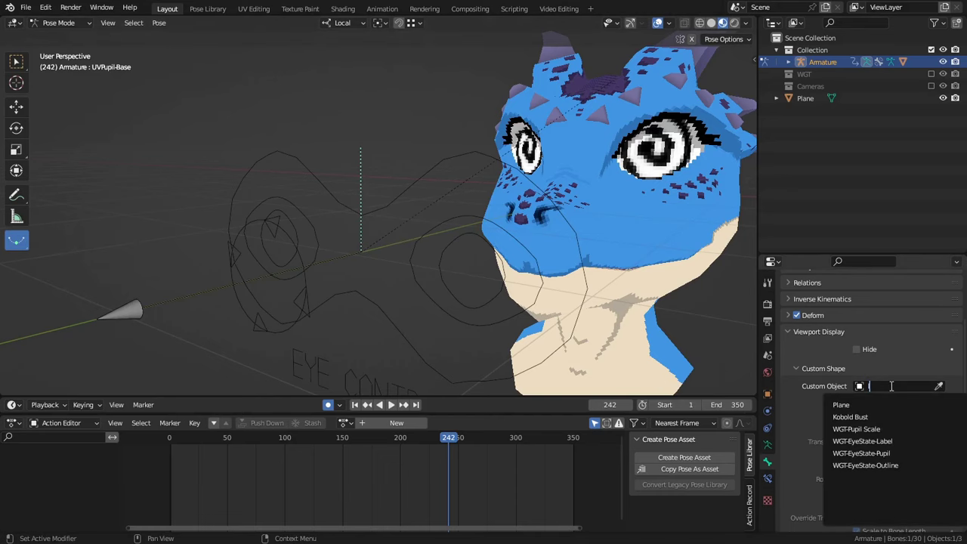
key("Return")
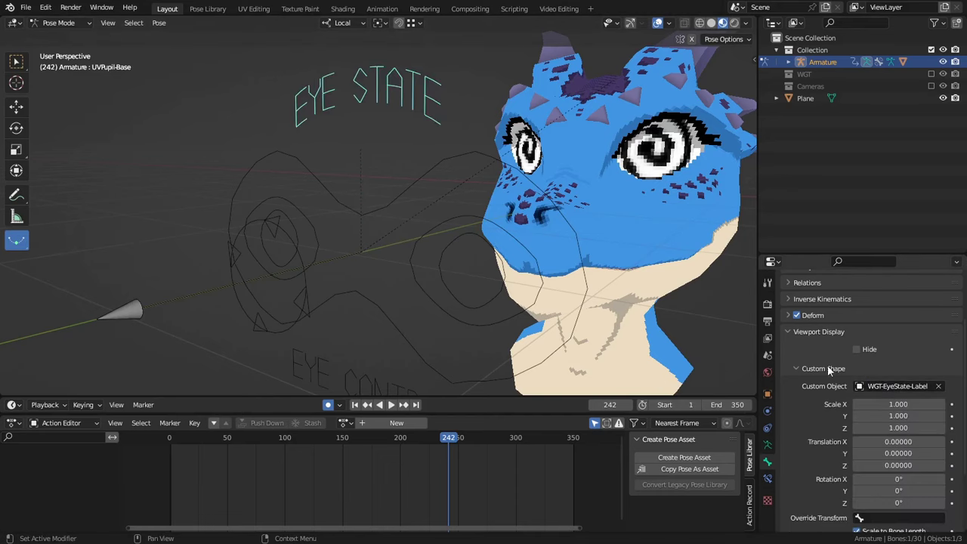
- Scale the UVPupil-Base label shape to 2.7 on all axes and offset it by about 1.64 in Y and -3.94 in Z
scroll(434, 252, "down", 3)
middle_click_drag(432, 250, 439, 280)
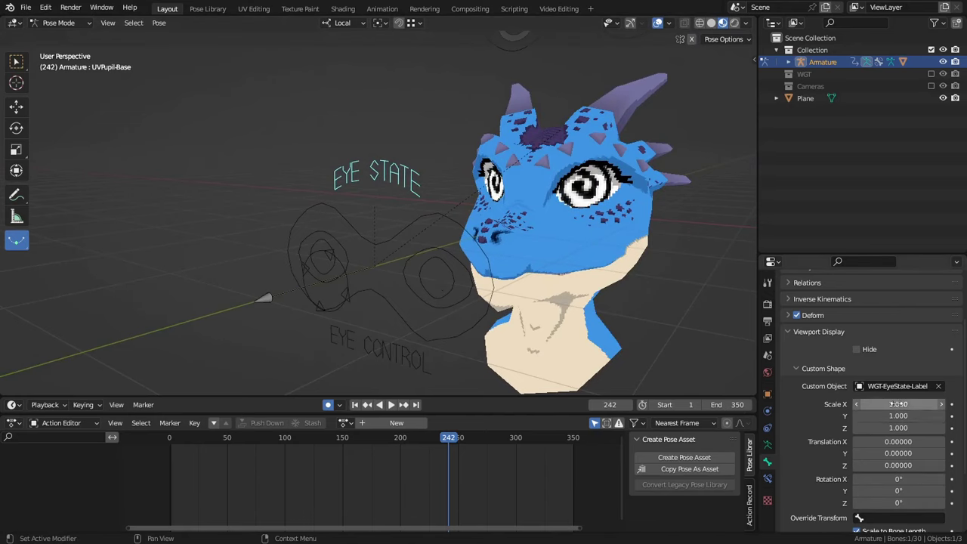
left_click_drag(899, 405, 966, 427)
middle_click_drag(393, 174, 331, 302, "shift")
key("KP_3")
scroll(393, 240, "down", 3)
left_click_drag(907, 465, 952, 453)
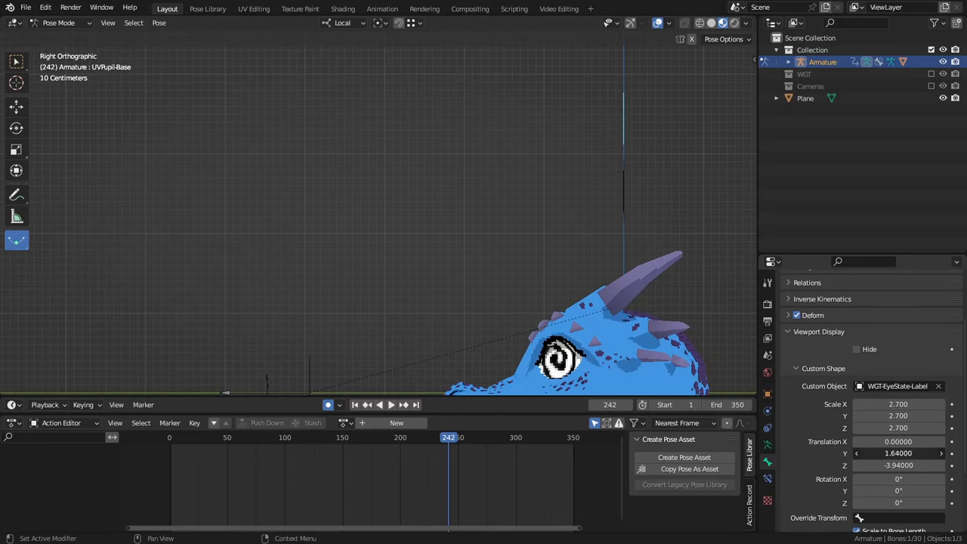
middle_click_drag(533, 244, 709, 262)
scroll(574, 242, "down", 4)
middle_click_drag(527, 236, 458, 212)
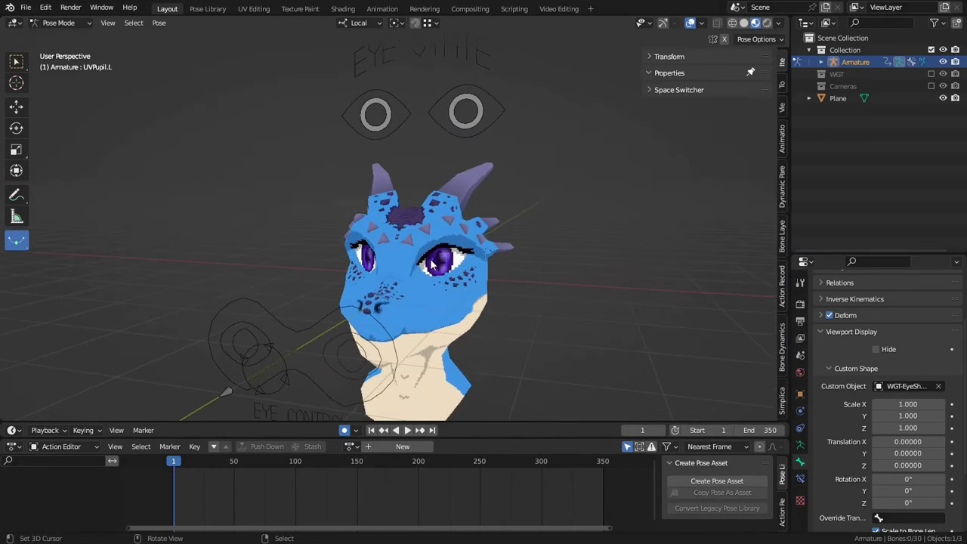
- Keyframe all five custom properties of the EyeState-Pupil.L bone at frame 1
left_click(468, 130)
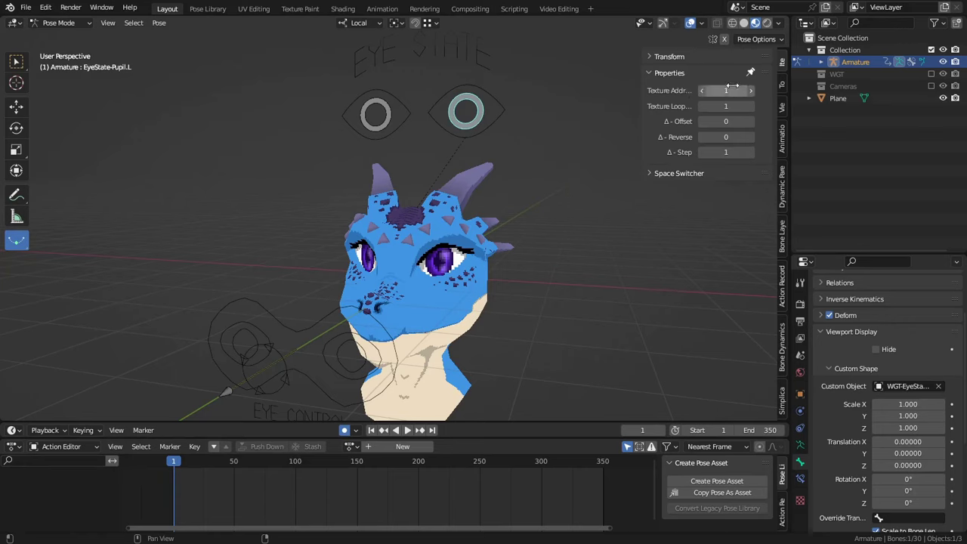
key("i")
key("i")
key("i")
key("i")
key("i")
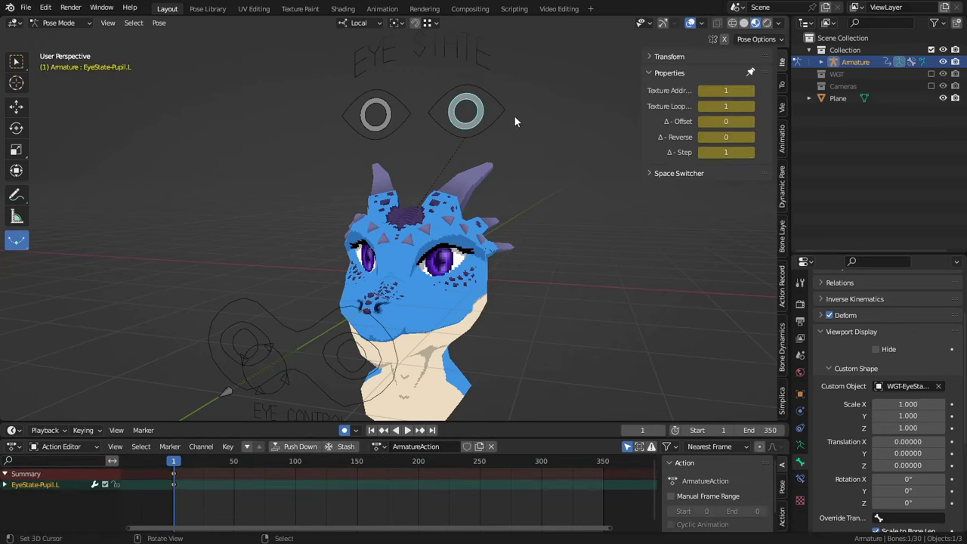
- Keyframe all five custom properties of the EyeState-Eye.L bone at frame 1
right_click(515, 122)
left_click(502, 112)
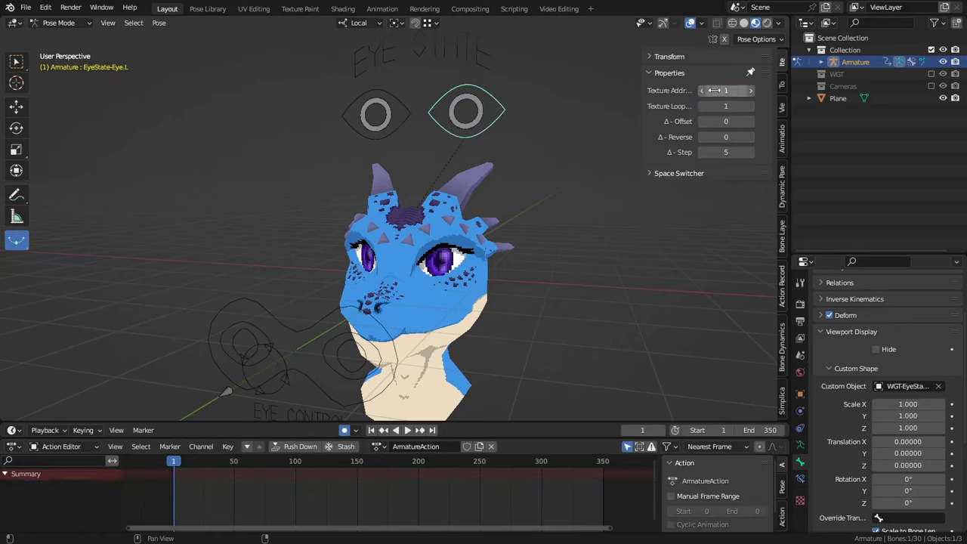
key("i")
key("i")
key("i")
key("i")
key("i")
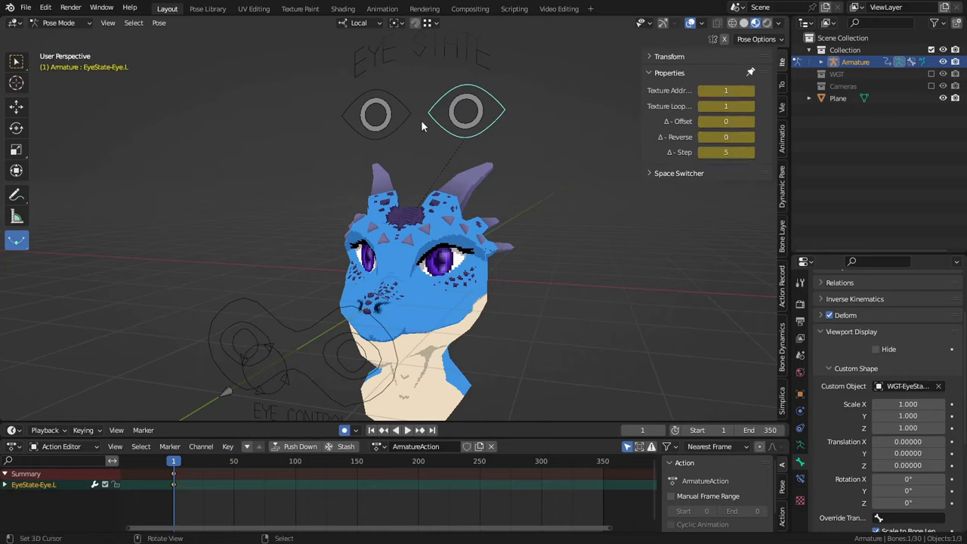
- Keyframe all five custom properties of the EyeState-Eye.R bone at frame 1
left_click(412, 116)
key("i")
key("i")
key("i")
key("i")
key("i")
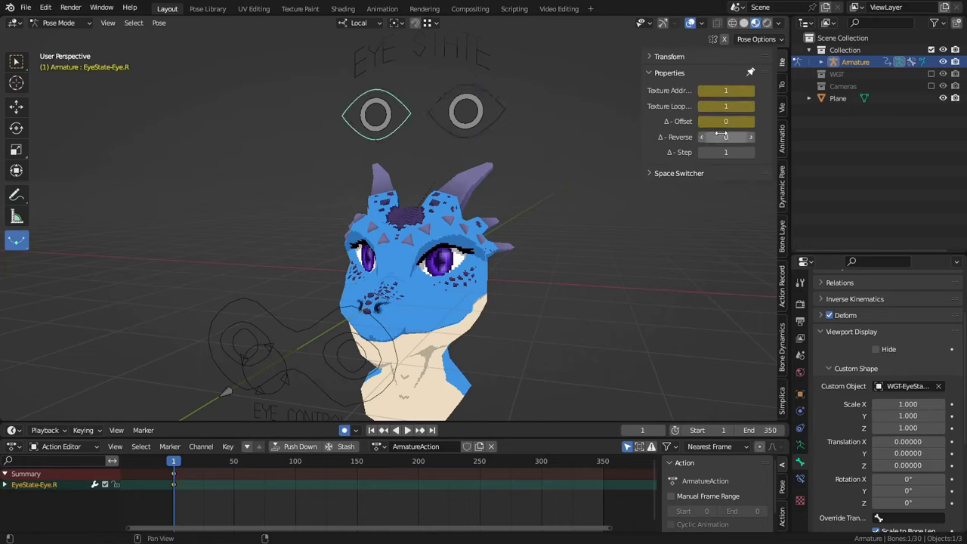
- Keyframe all five custom properties of the EyeState-Pupil.R bone at frame 1
left_click(382, 120)
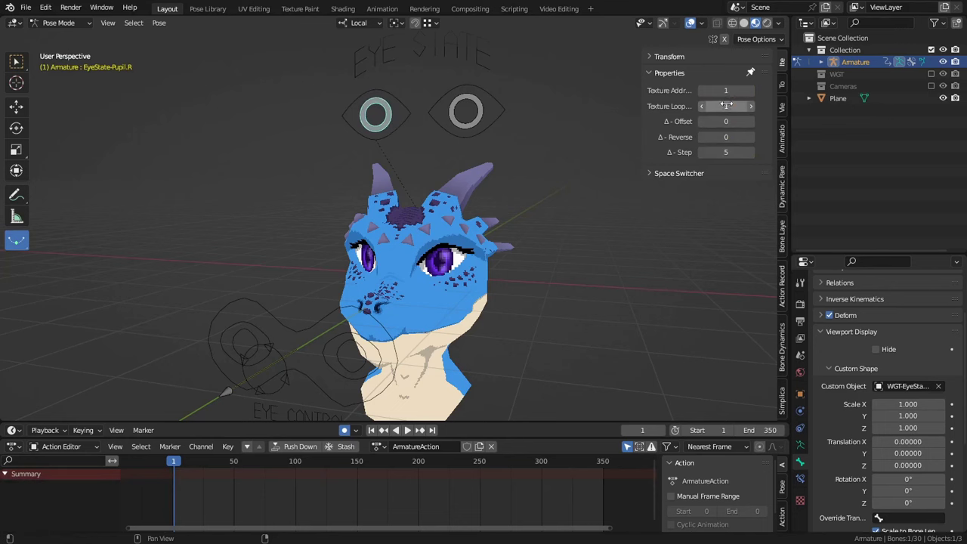
key("i")
key("i")
key("i")
key("i")
key("i")
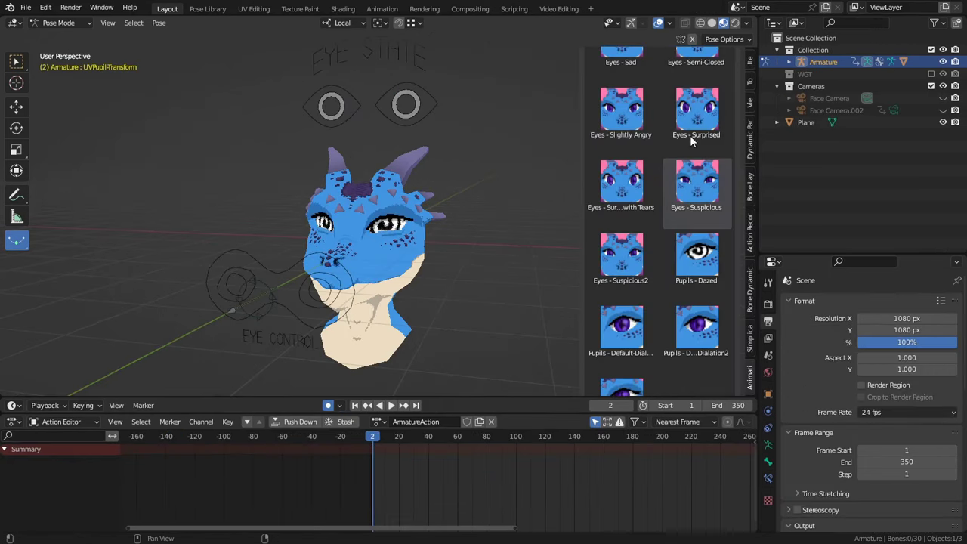
- Apply the "Eyes - Surprised" pose, the pupil pose at the end of the library and the default-dilation pupil pose to the rig
left_click(696, 127)
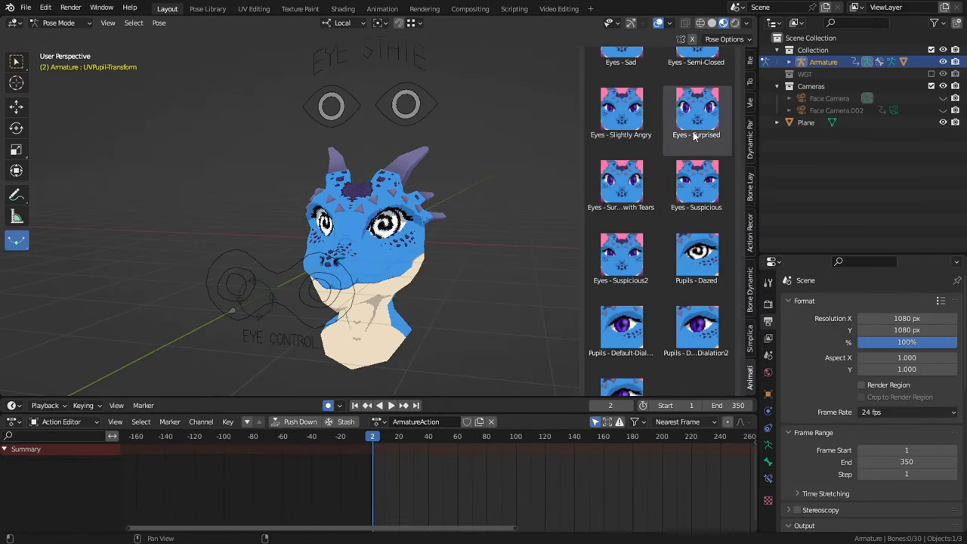
left_click(626, 387)
middle_click_drag(487, 250, 567, 258)
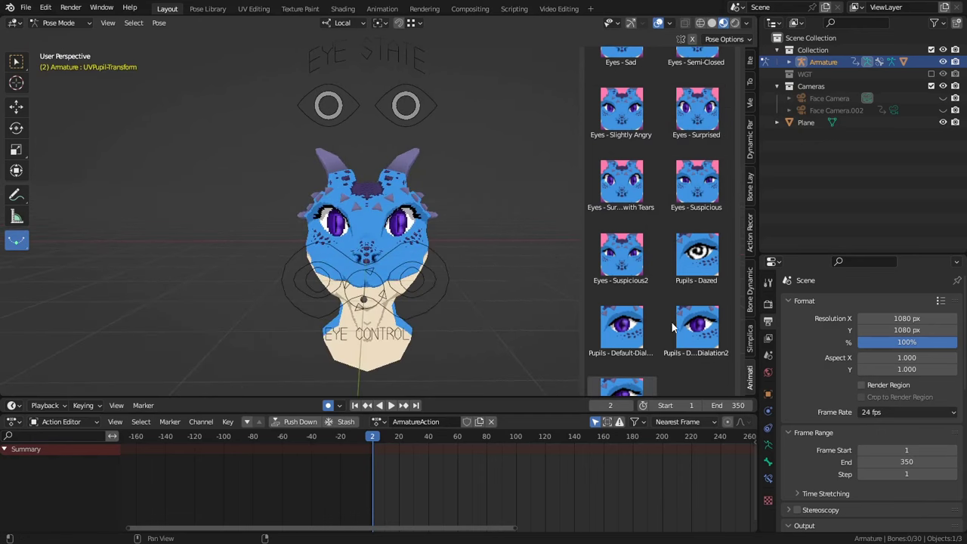
left_click(631, 329)
scroll(495, 199, "up", 2)
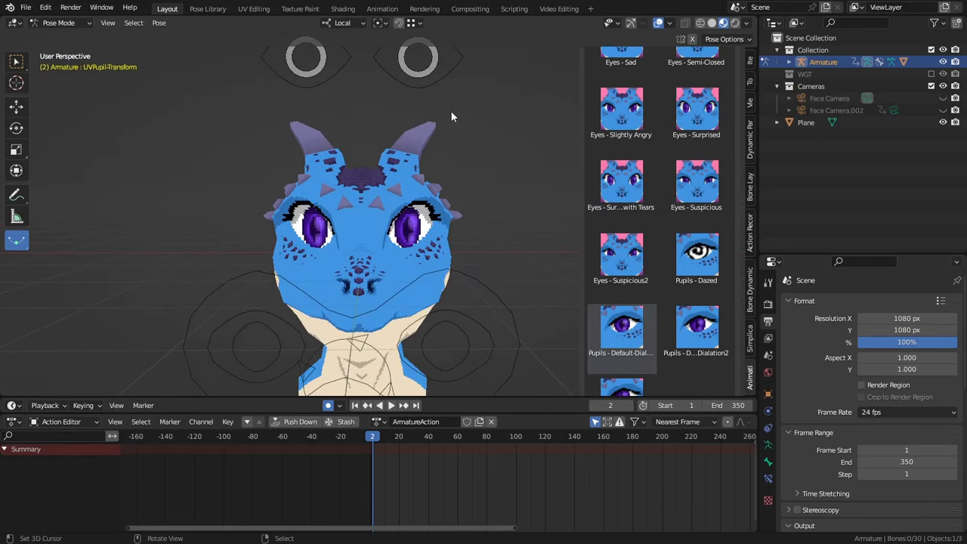
- Apply the slightly angry, surprised with tears, Suspicious and Suspicious2 eye poses in turn to only the EyeState-Eye.L control
middle_click_drag(451, 116, 417, 125, "shift")
left_click(417, 125)
left_click(621, 121)
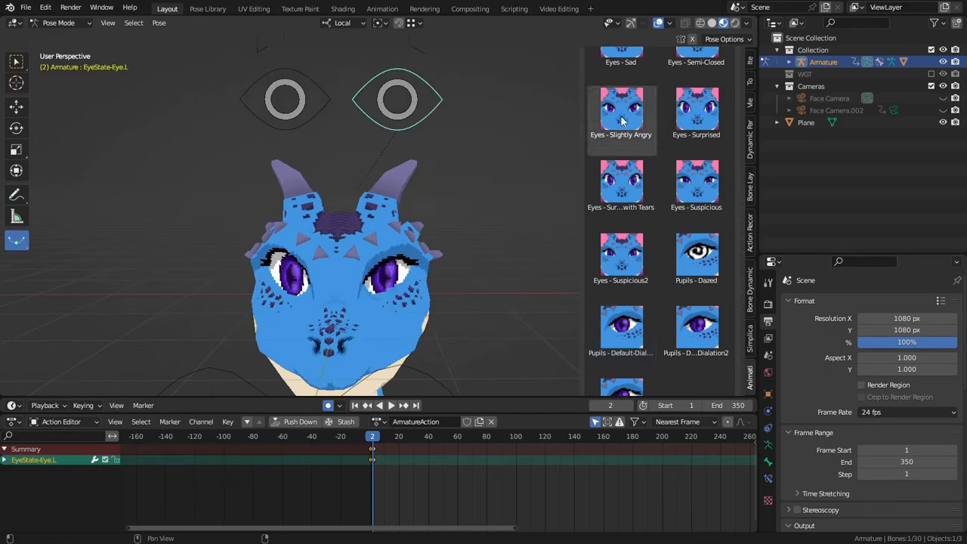
left_click(622, 201)
left_click(709, 187)
left_click(637, 257)
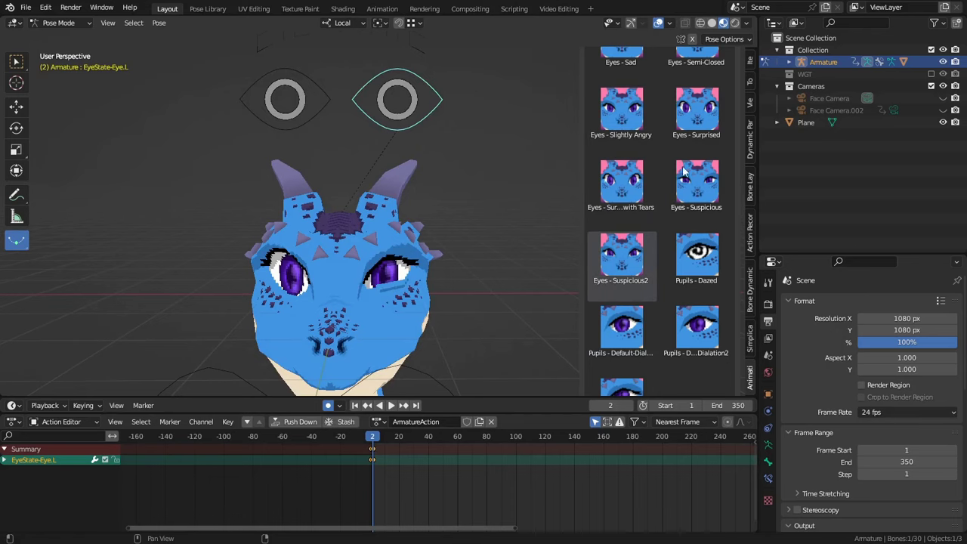
scroll(684, 173, "up", 2)
middle_click_drag(525, 219, 498, 233)
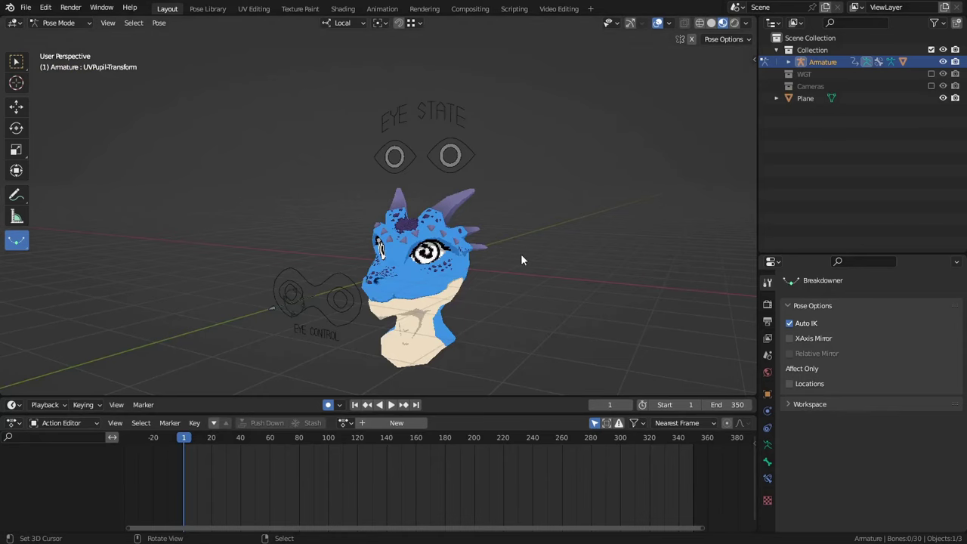
- Enable the "Animation: Pose Library" add-on and save the preferences
middle_click_drag(532, 303, 510, 303)
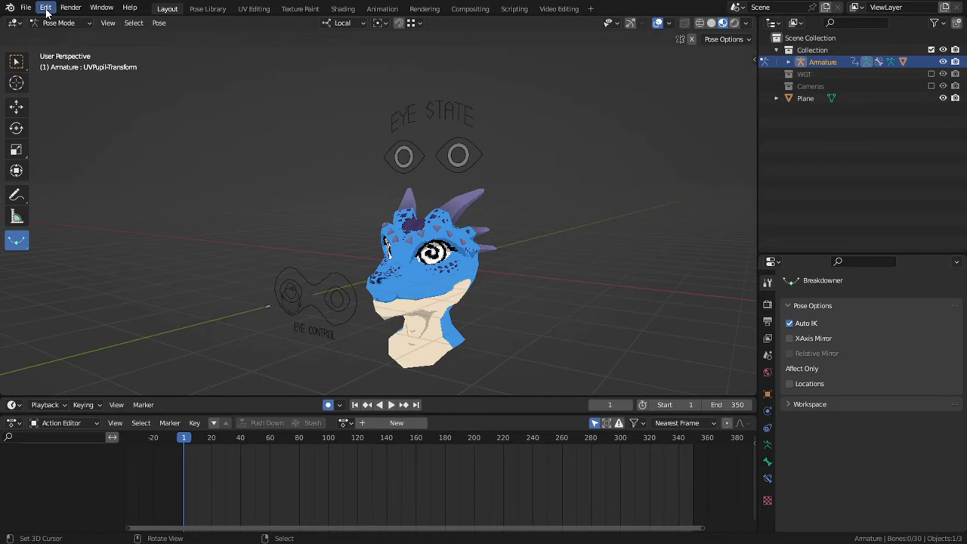
left_click(46, 8)
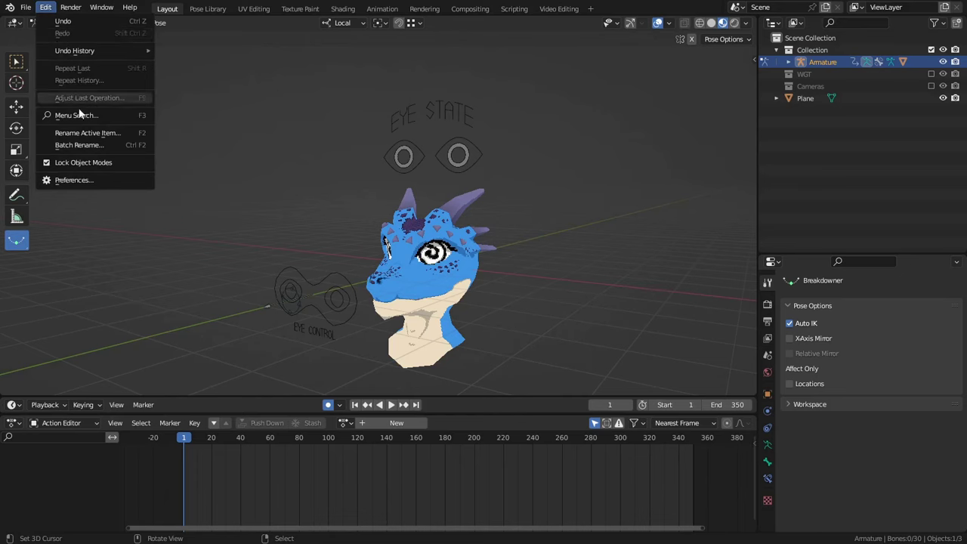
left_click(84, 177)
left_click(338, 48)
type("pose")
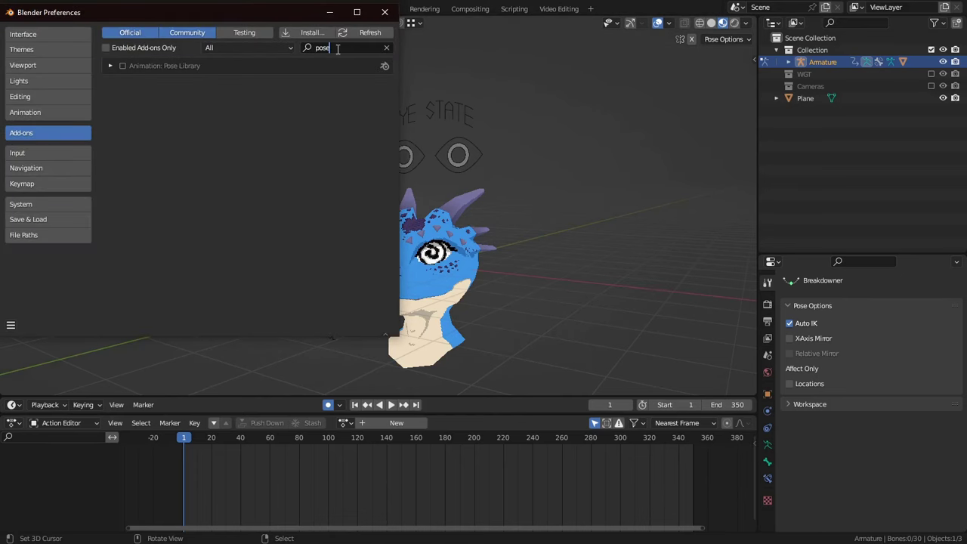
left_click(122, 65)
left_click(11, 325)
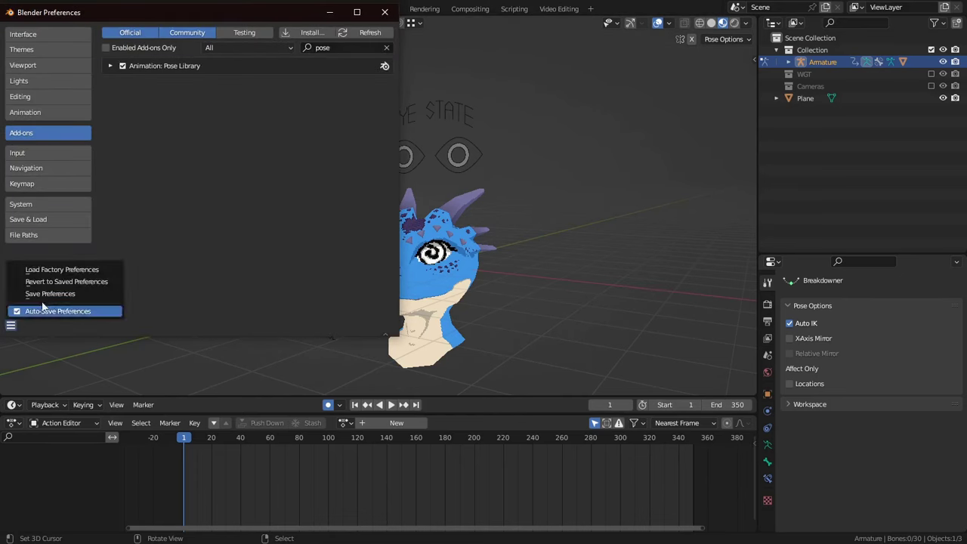
left_click(48, 295)
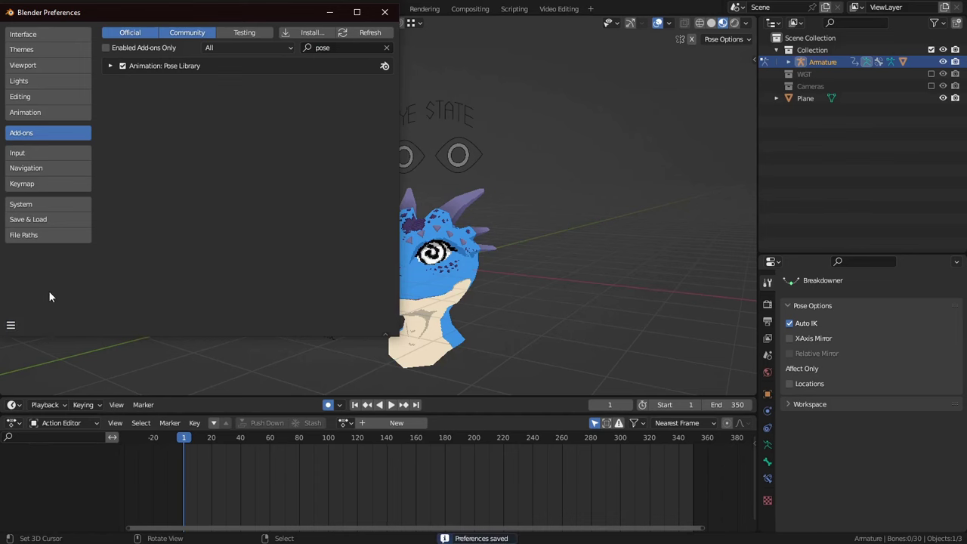
left_click(385, 13)
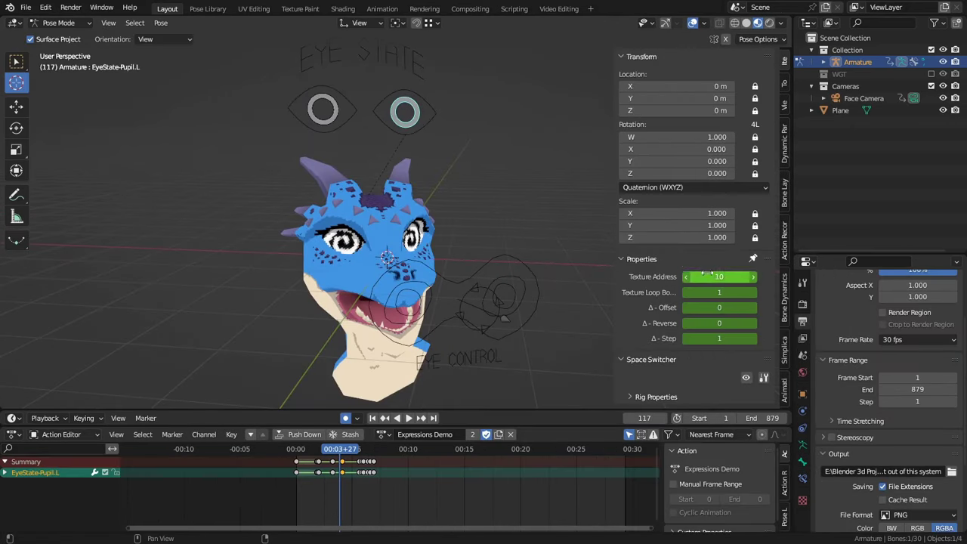
- Set the Texture Address of both pupil controls to 1 and reset that of EyeState-Eye.L to its default at frame 117
key("BackSpace")
right_click(346, 107)
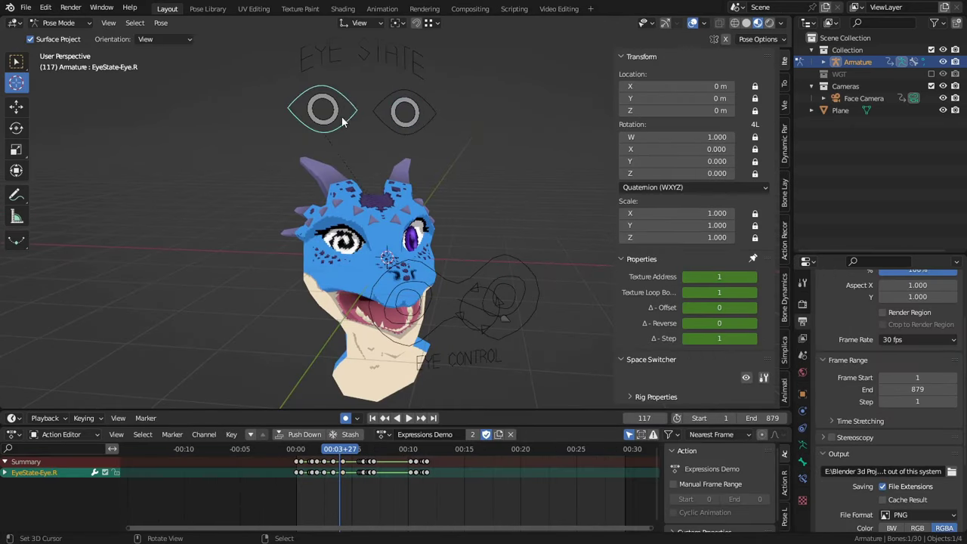
left_click(334, 113)
left_click_drag(715, 276, 697, 277)
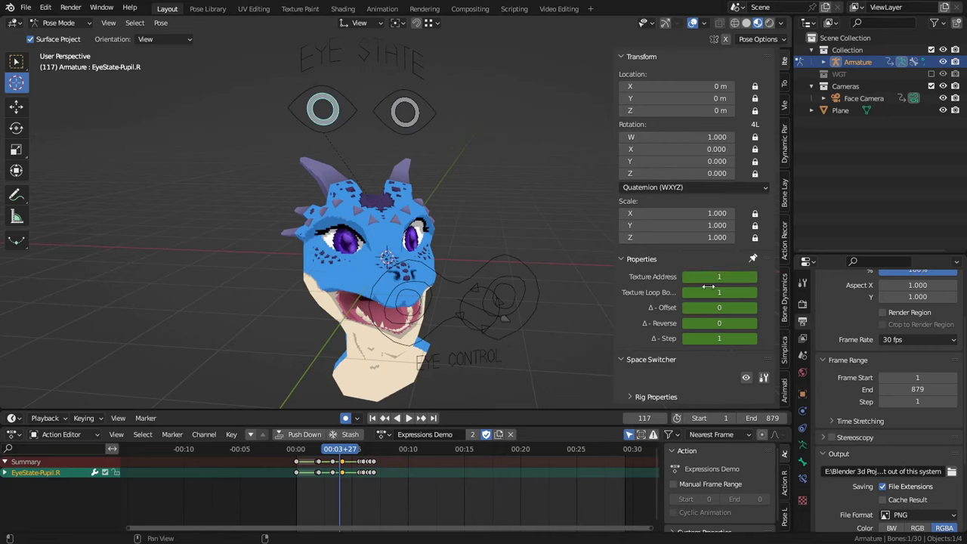
left_click(426, 125)
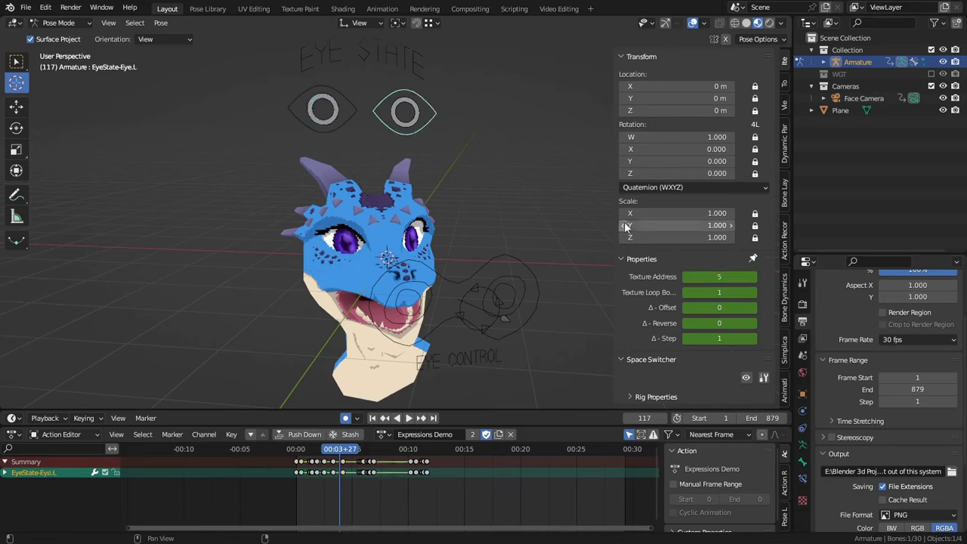
key("BackSpace")
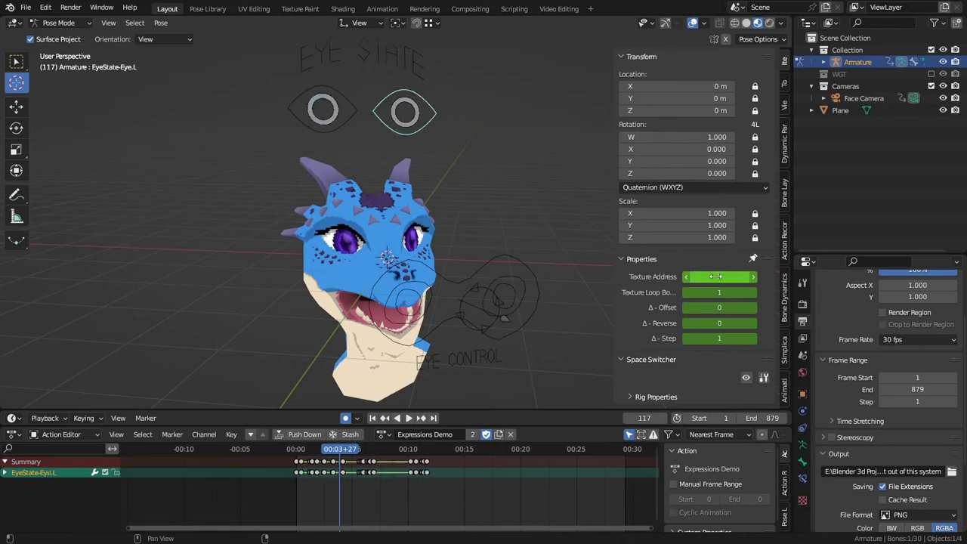
- Apply the "0_Eyestate - Default" pose from the pose library with no bones selected at frame 117
left_click(476, 303)
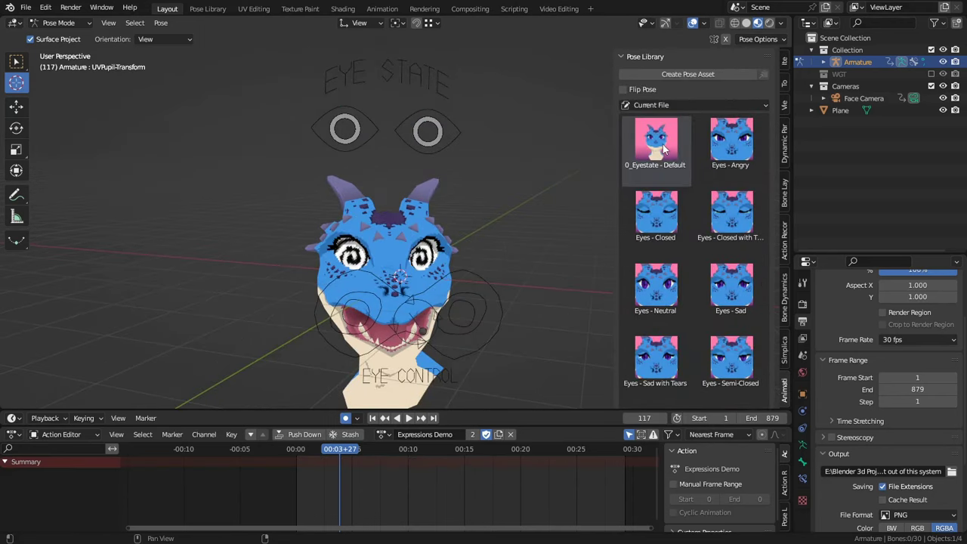
double_click(663, 149)
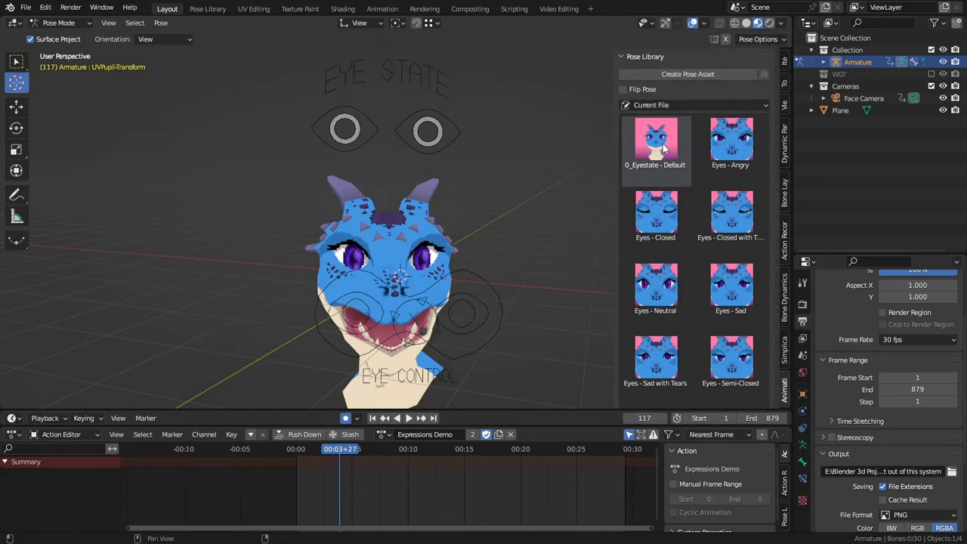
middle_click_drag(549, 226, 483, 242)
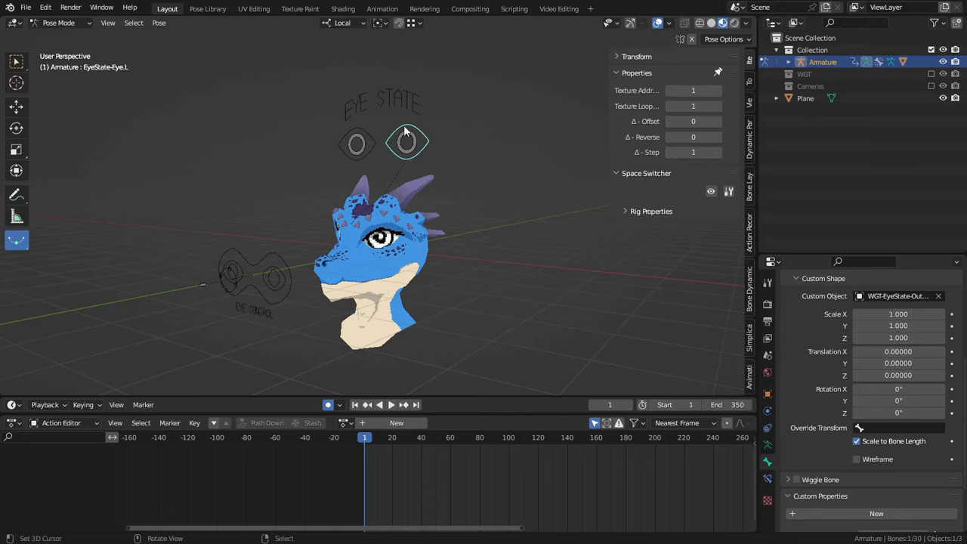
- Select the EyeState-Eye.R control and the EyeState-Pupil.L control in turn to inspect their custom properties
left_click(357, 144)
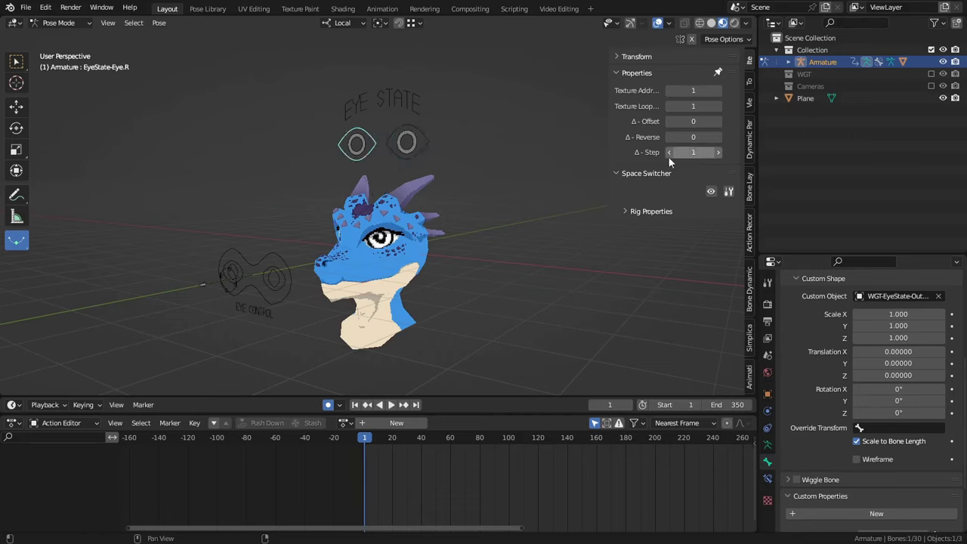
left_click(406, 143)
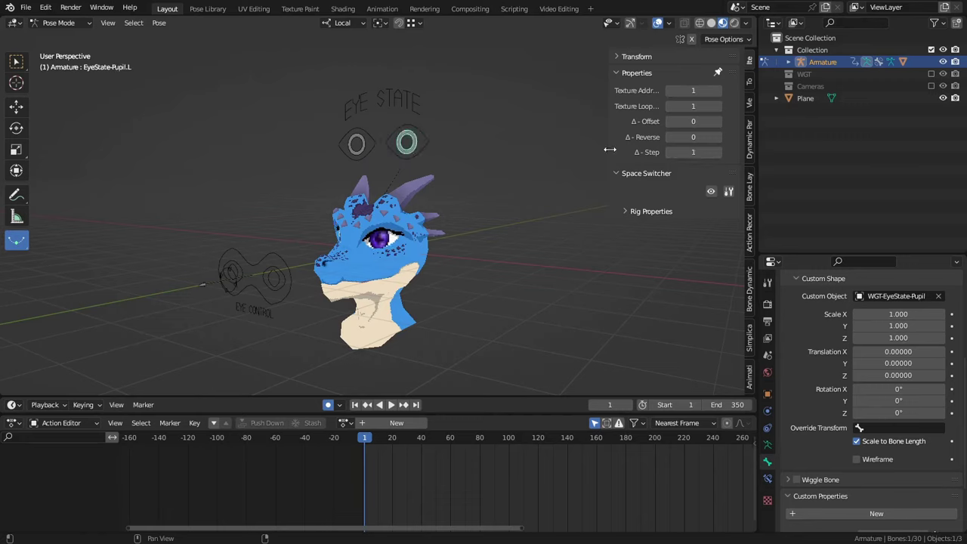
- Keyframe Location, Rotation, Scale & Custom Properties on both eye-state eye and pupil controls and UVPupil-Transform at frame 1
left_click(357, 144)
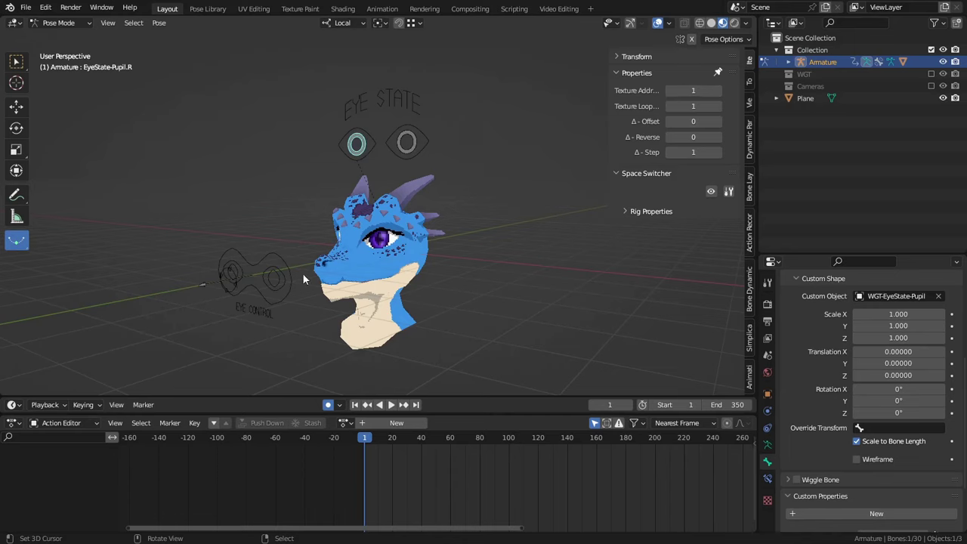
left_click(231, 298)
left_click(407, 143)
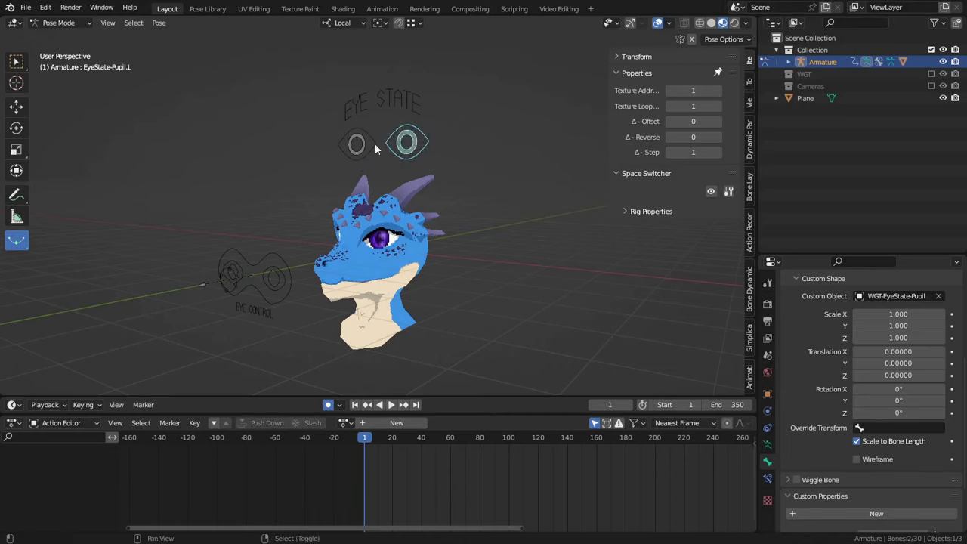
left_click(356, 144, "shift")
left_click(201, 284, "shift")
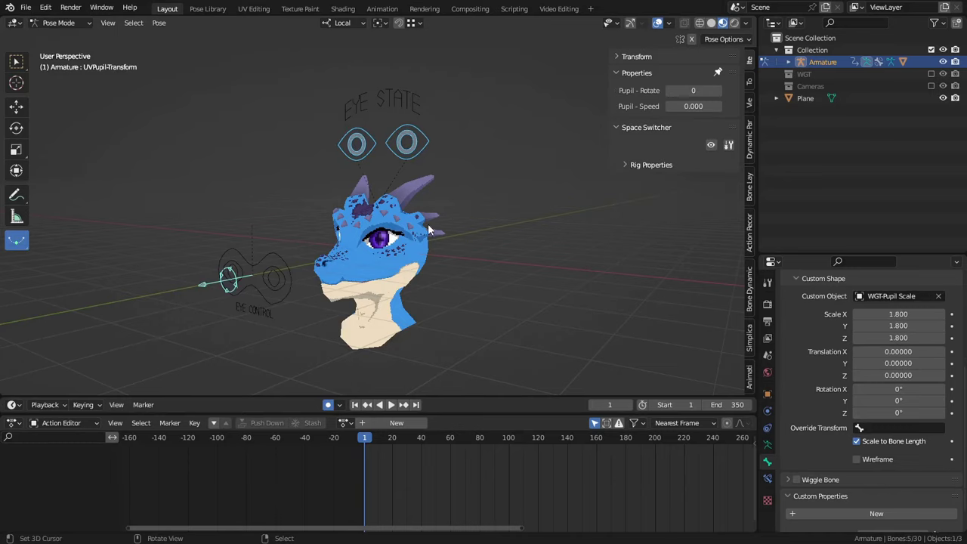
key("i")
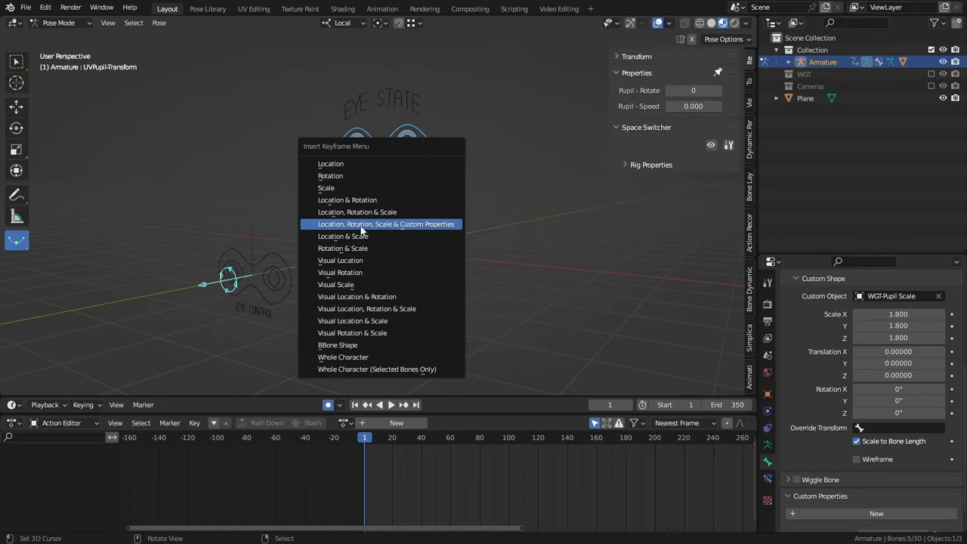
left_click(414, 225)
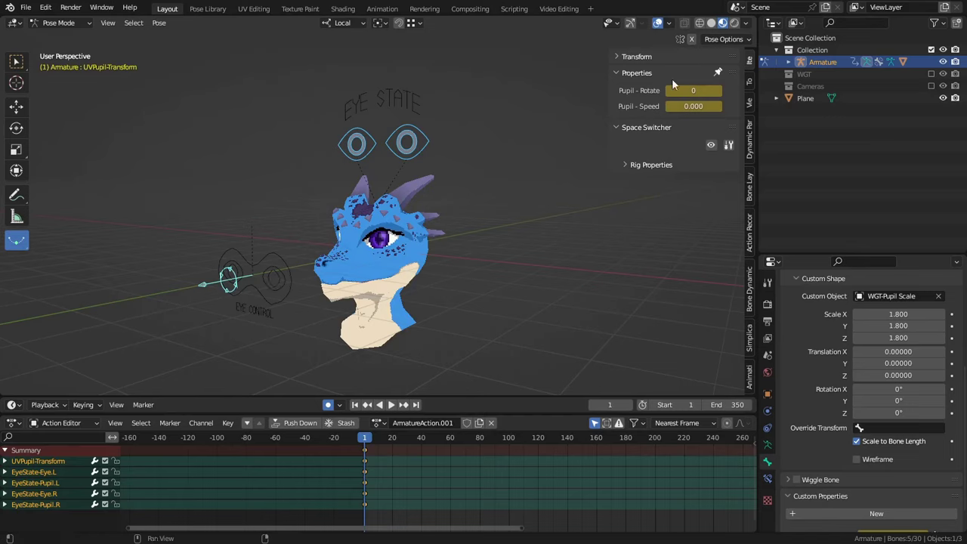
- Select all the visible eye control bones and create a pose asset from them named "0_Eyestate - Default"
left_click(412, 155)
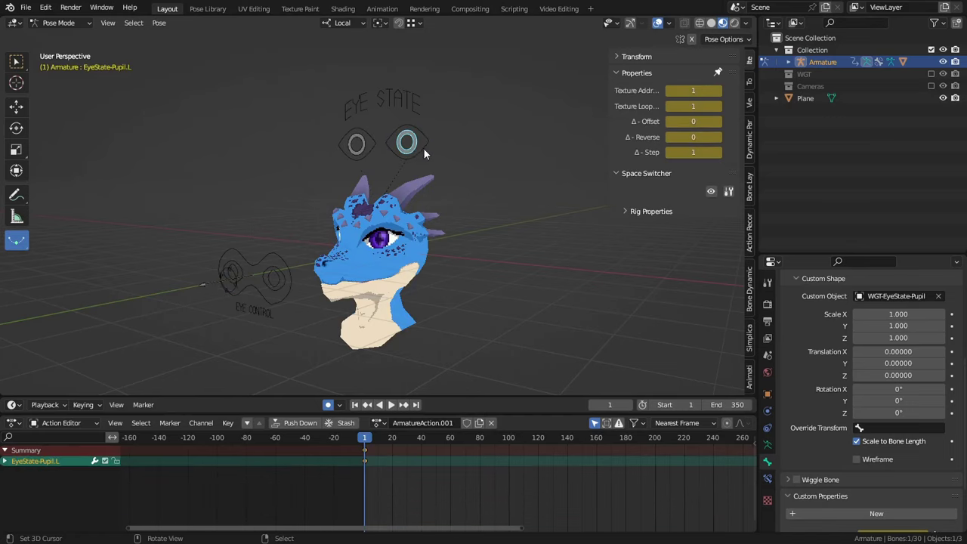
left_click(369, 152)
key("a")
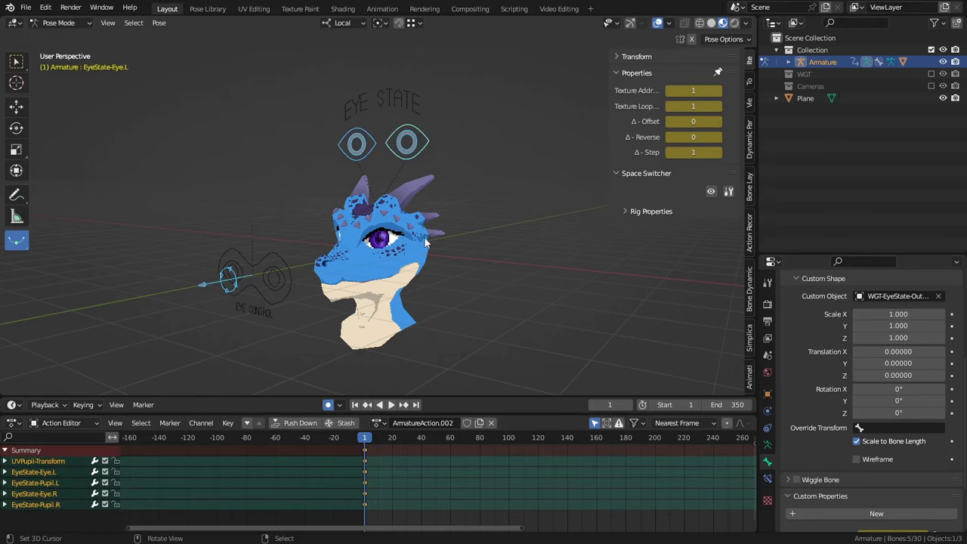
left_click(750, 382)
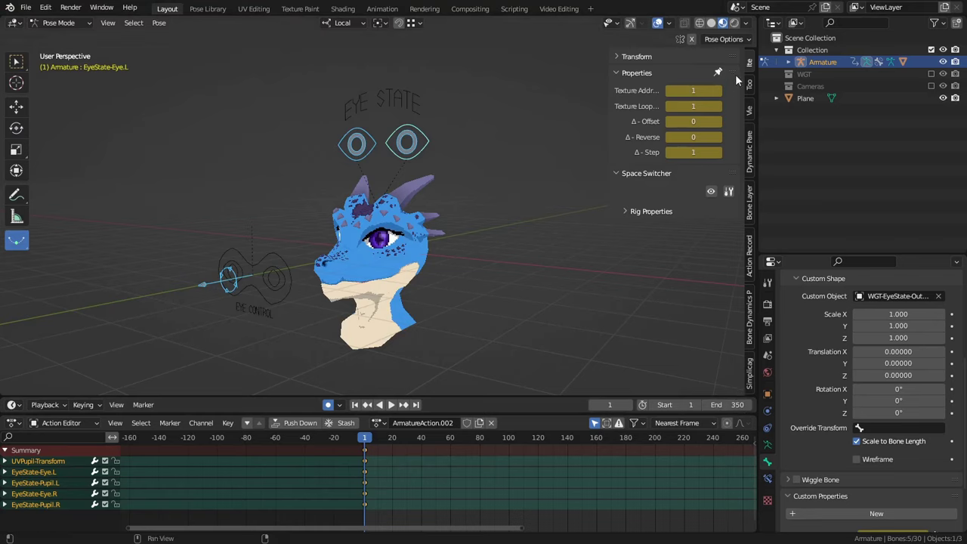
scroll(753, 371, "down", 1)
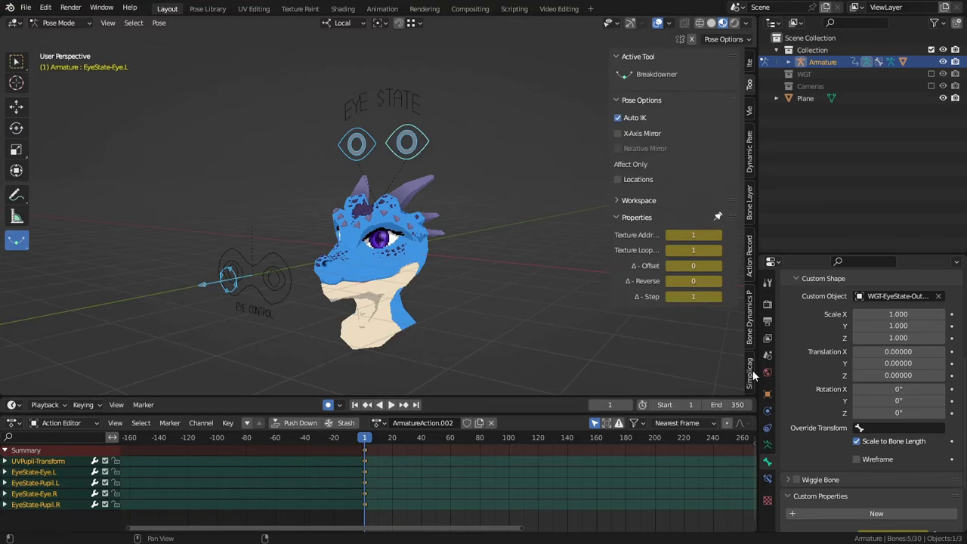
left_click(751, 372)
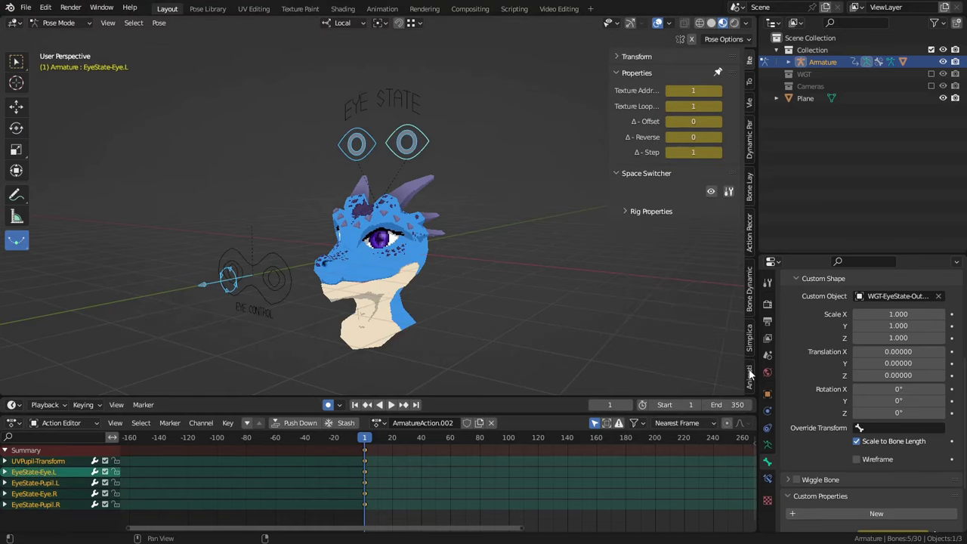
left_click(753, 379)
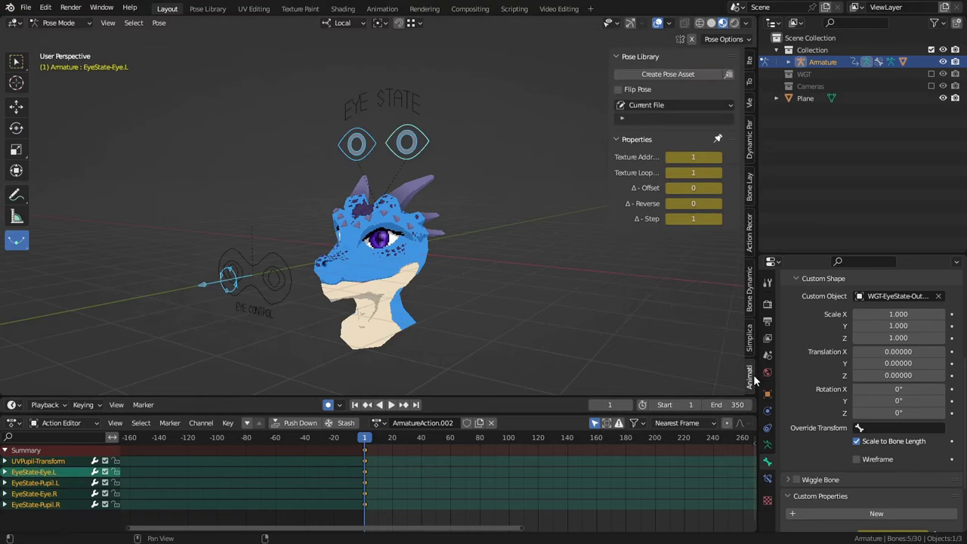
left_click(679, 74)
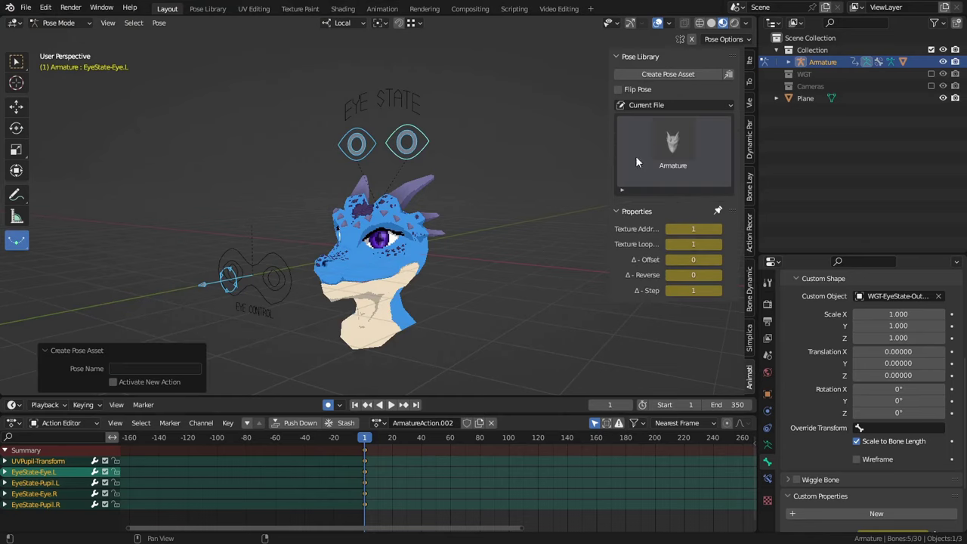
left_click(150, 370)
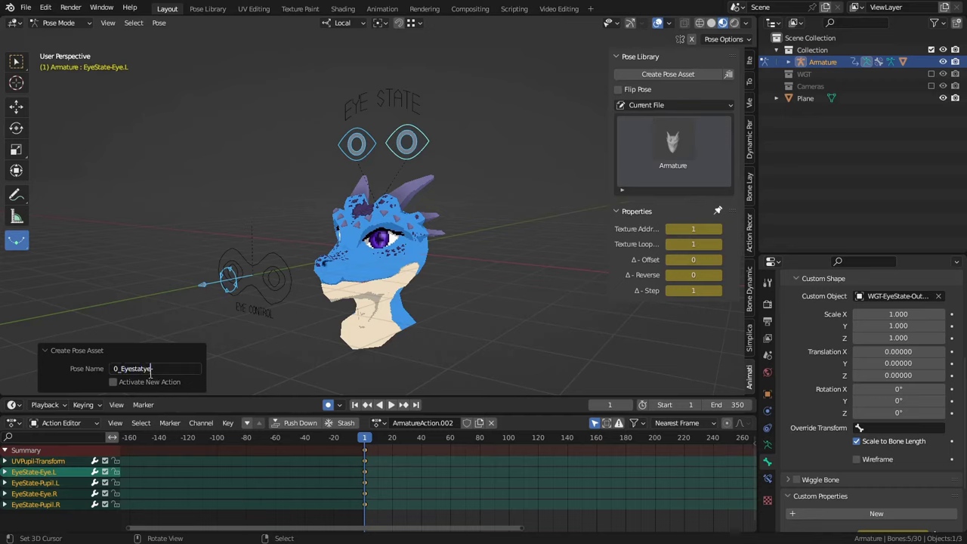
type("0_Eyestate - Default")
key("Return")
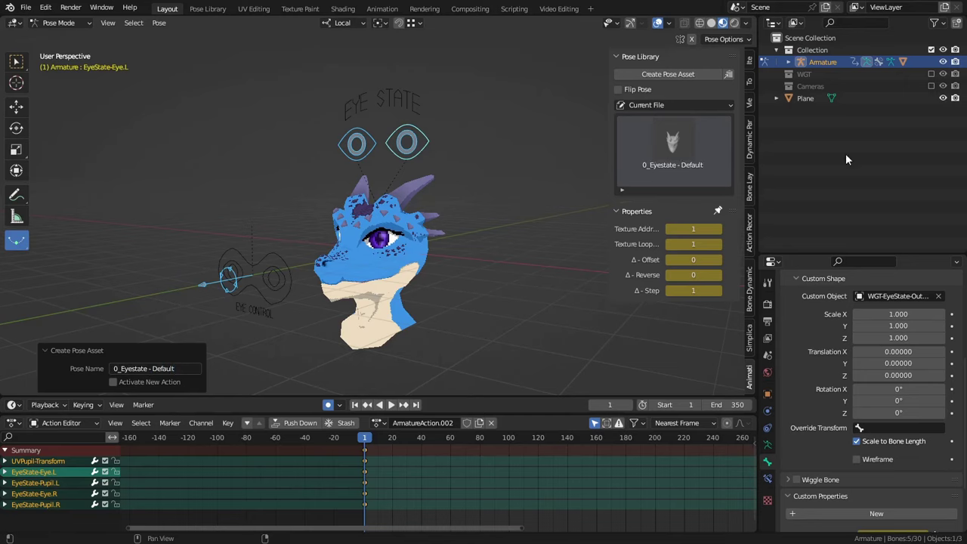
- Enable the Cameras collection, select Face Camera and check the camera view of the head in solid shading
left_click(932, 86)
middle_click_drag(608, 123, 412, 140)
left_click(401, 83)
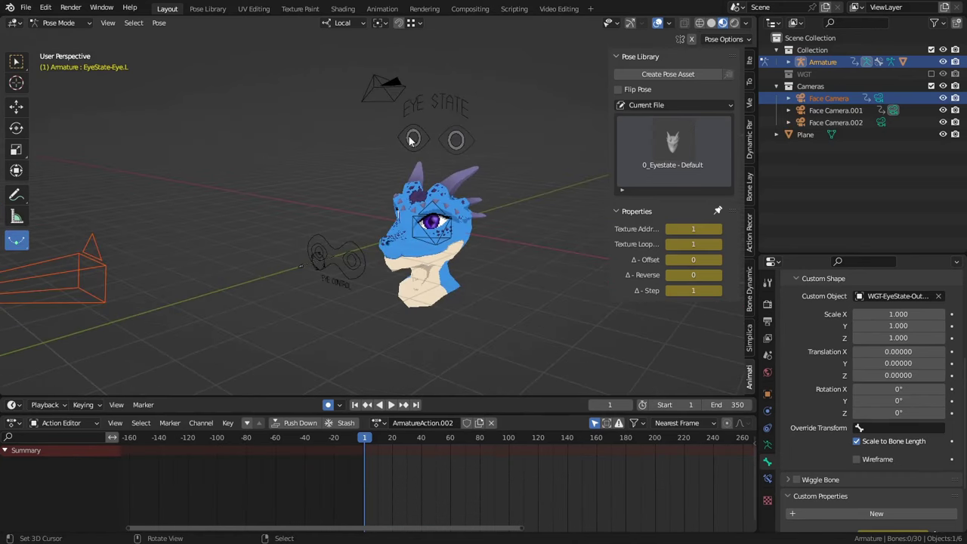
left_click(711, 24)
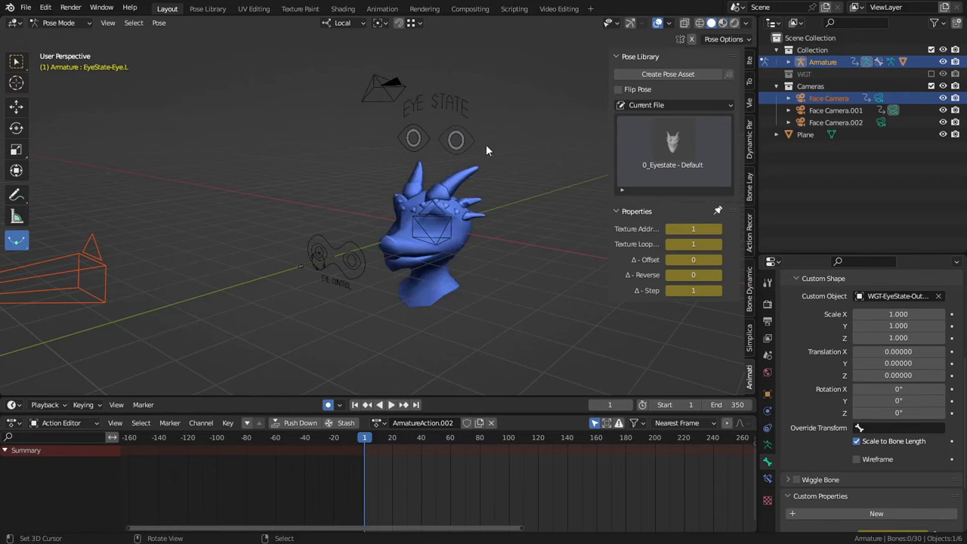
key("KP_0")
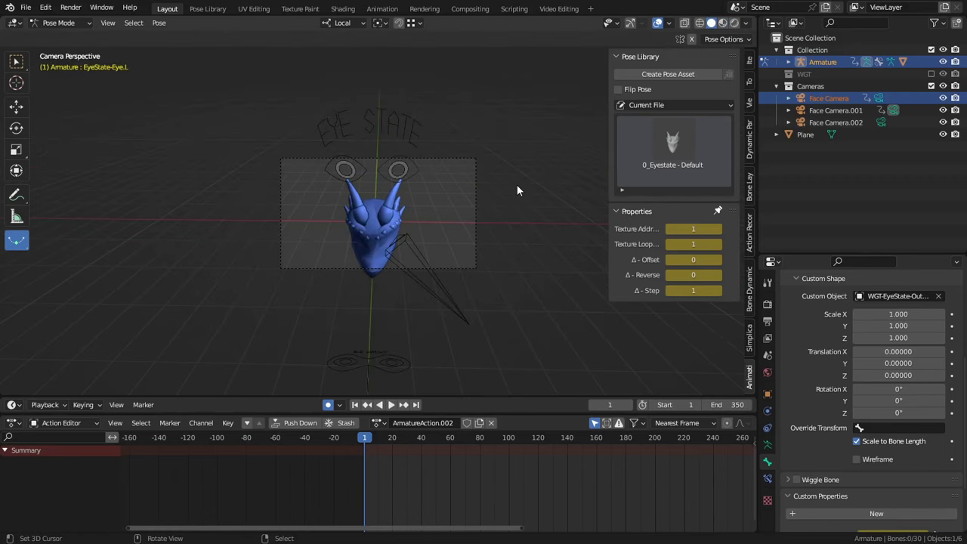
middle_click_drag(503, 238, 374, 190)
- Render the front face through Face Camera and save the image as "0_Eyestate" in a new "Asset Preview" folder
scroll(375, 190, "down", 3)
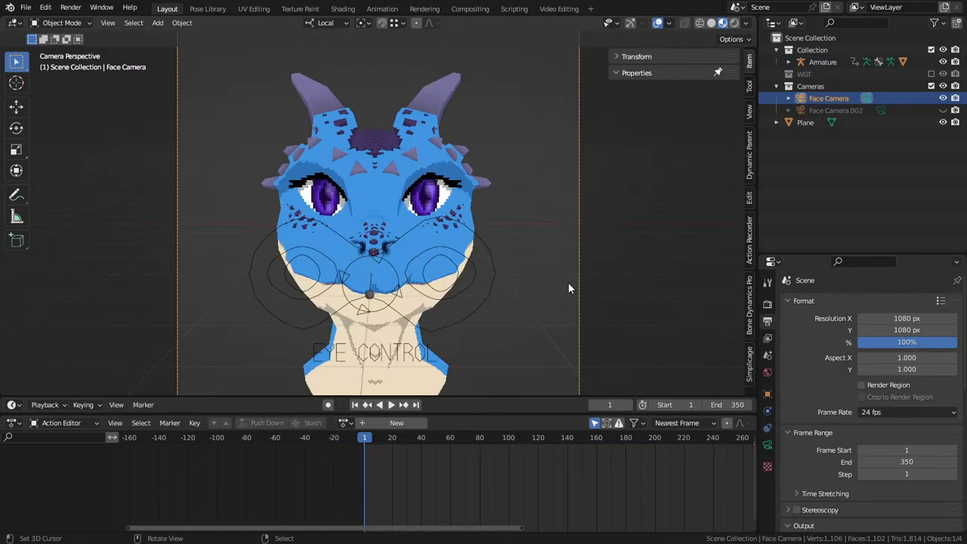
key("F12")
scroll(568, 283, "down", 5)
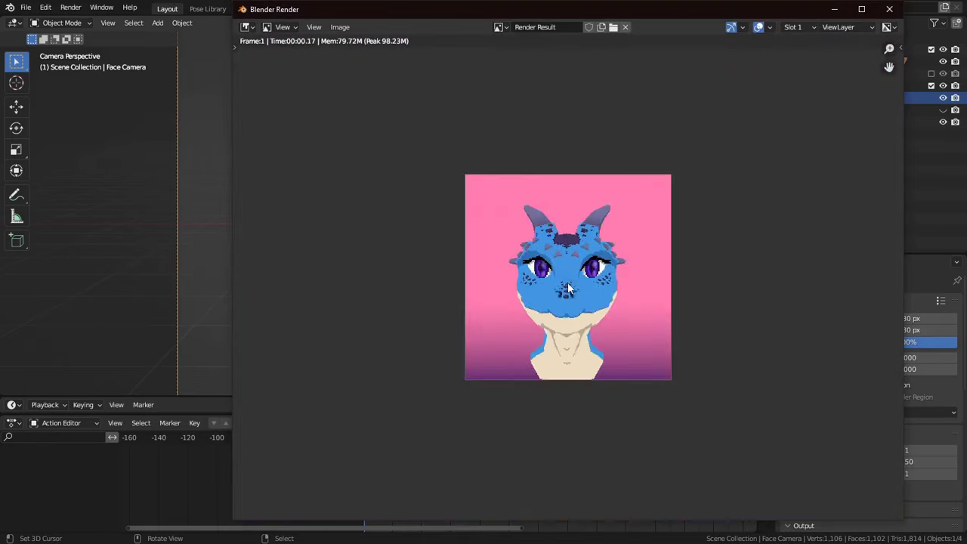
key("shift+alt+s")
left_click(472, 82)
key("BackSpace")
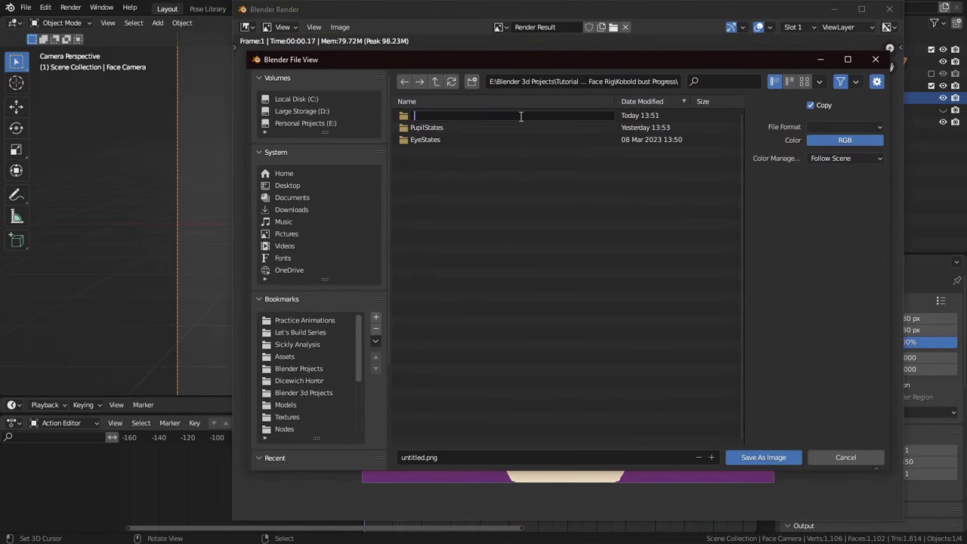
type("Asset Preview")
key("Return")
double_click(521, 117)
left_click(471, 458)
type("0_Eyestate")
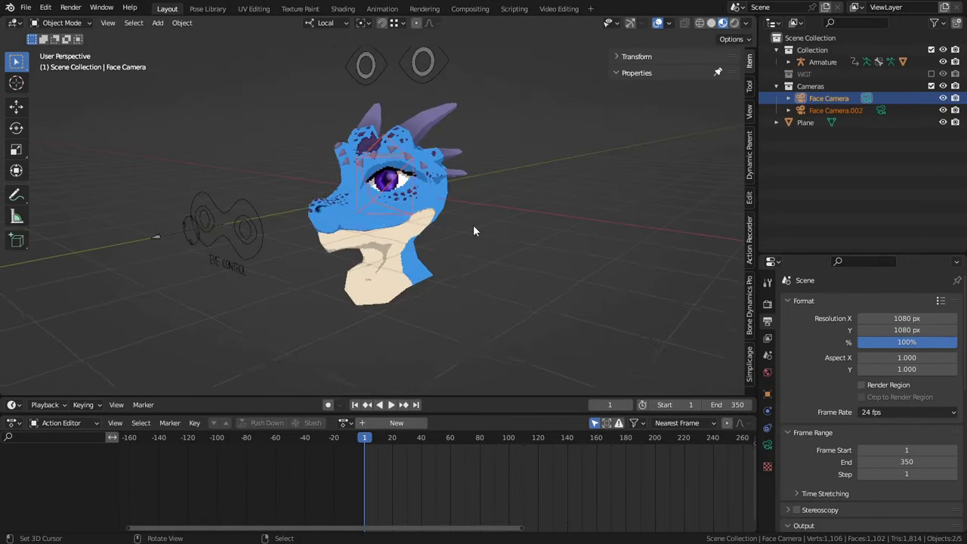
- Render the eye close-up with Face Camera.002 as the active camera and save the render as an image
key("KP_0")
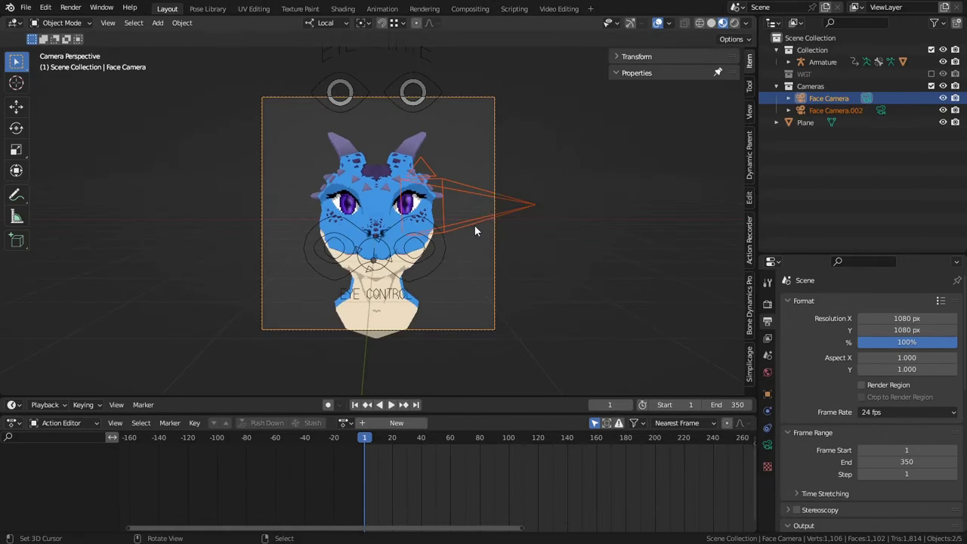
left_click(490, 199)
key("ctrl+KP_0")
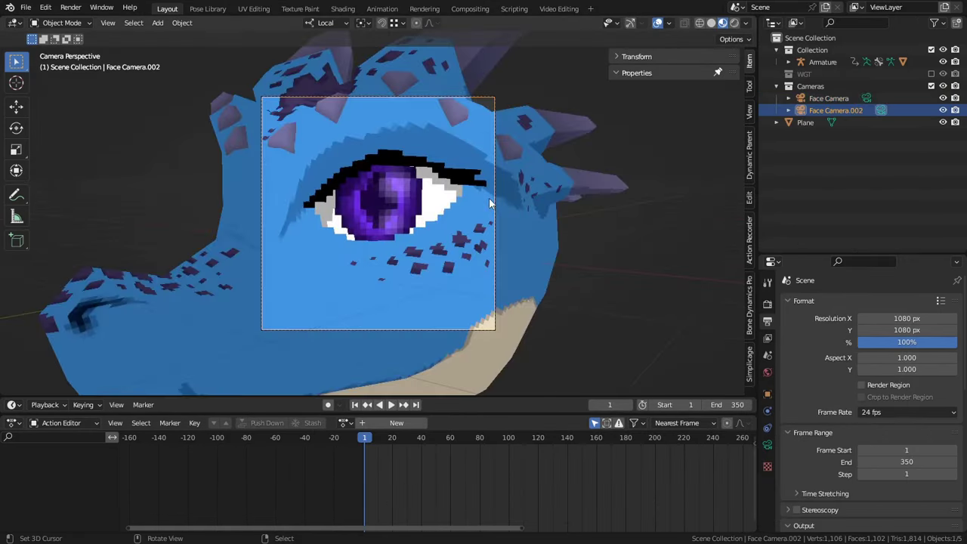
key("F12")
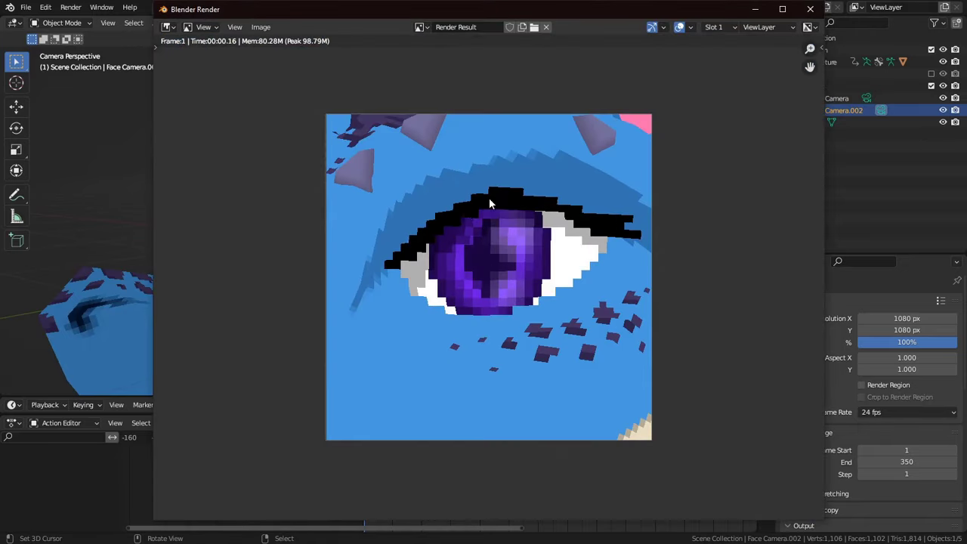
left_click(260, 27)
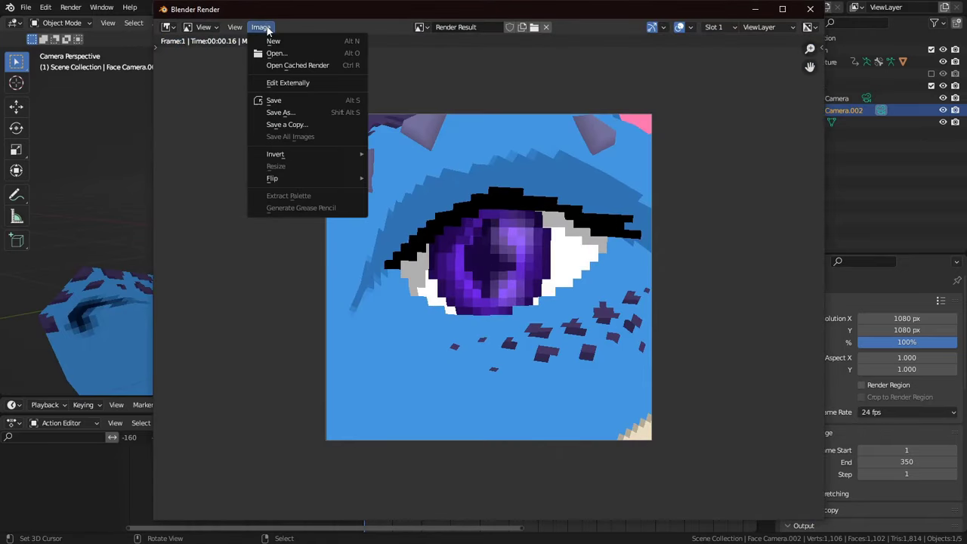
left_click(295, 114)
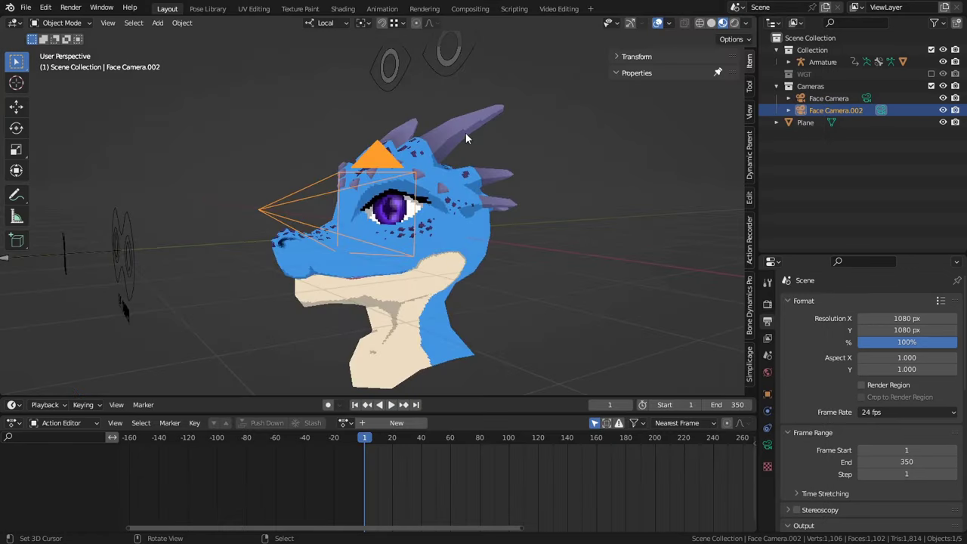
- Open a second Blender window, then reposition and resize it for use as an asset browser
scroll(466, 133, "down", 3)
left_click(113, 9)
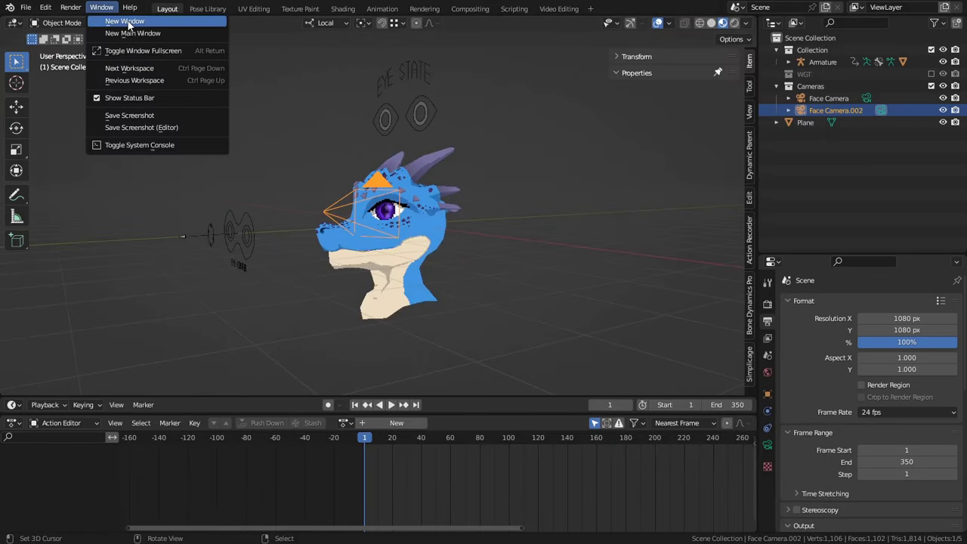
left_click(125, 20)
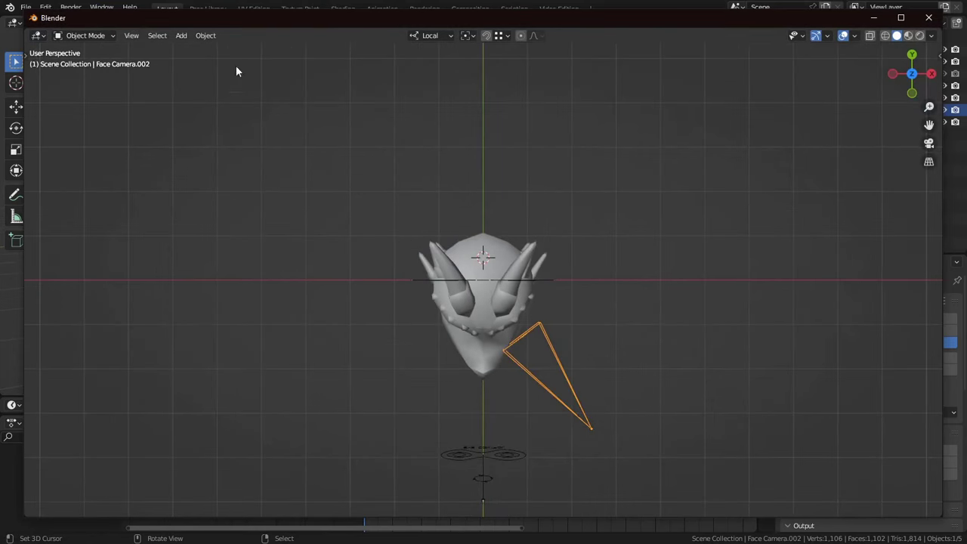
left_click_drag(177, 24, 121, 158)
left_click_drag(529, 454, 281, 525)
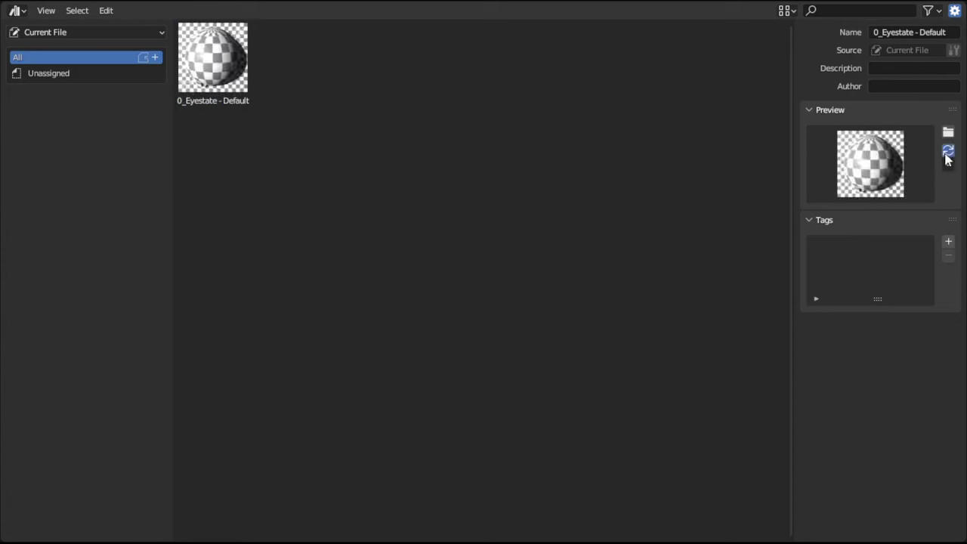
- Regenerate the preview thumbnail of the "0_Eyestate - Default" pose asset and select the asset
left_click(946, 156)
key("n")
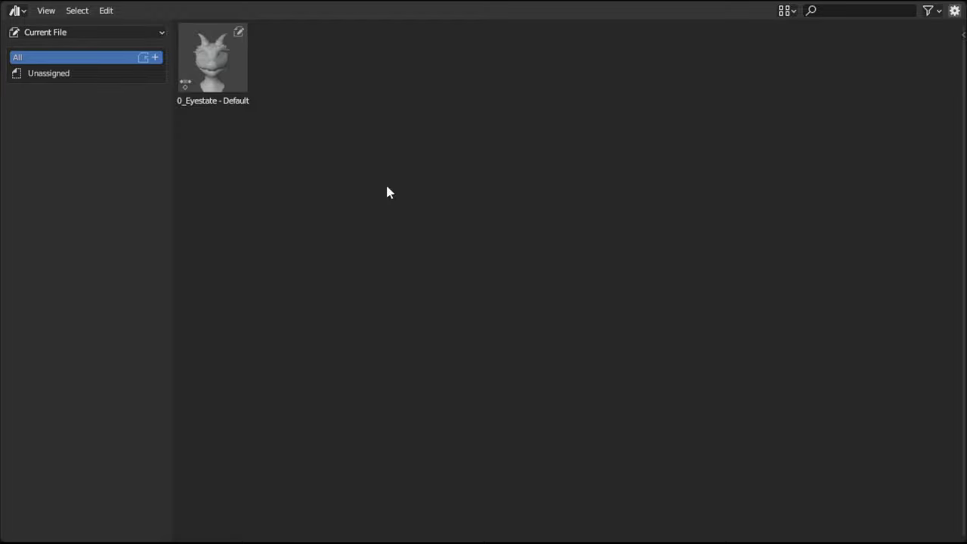
left_click(231, 99)
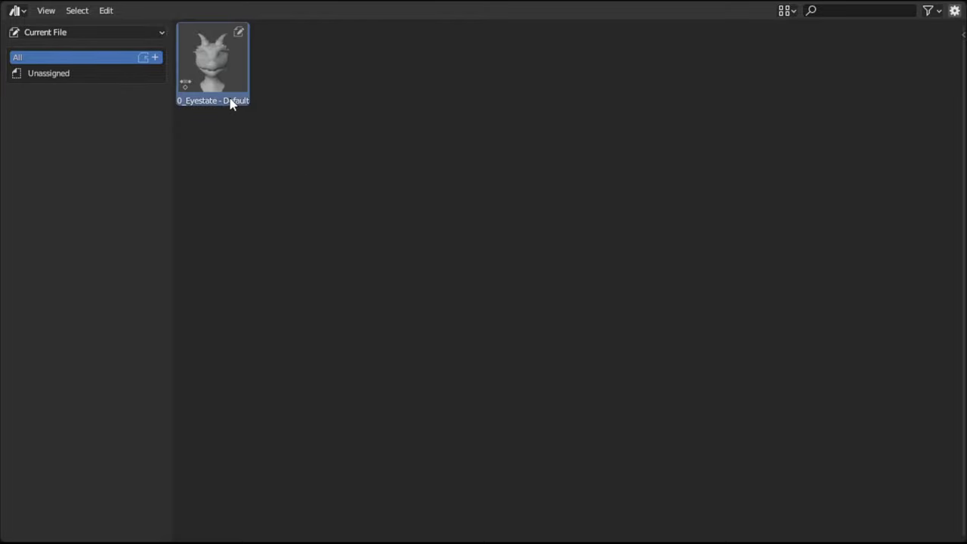
key("n")
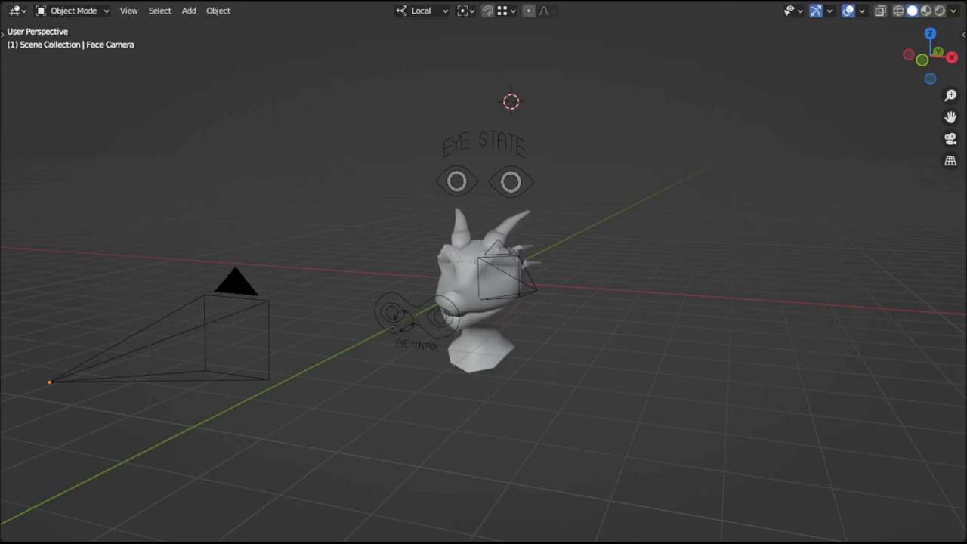
- Switch the second window's 3D Viewport to the Asset Browser and show the details of the "0_Eyestate - Default" asset
left_click(14, 11)
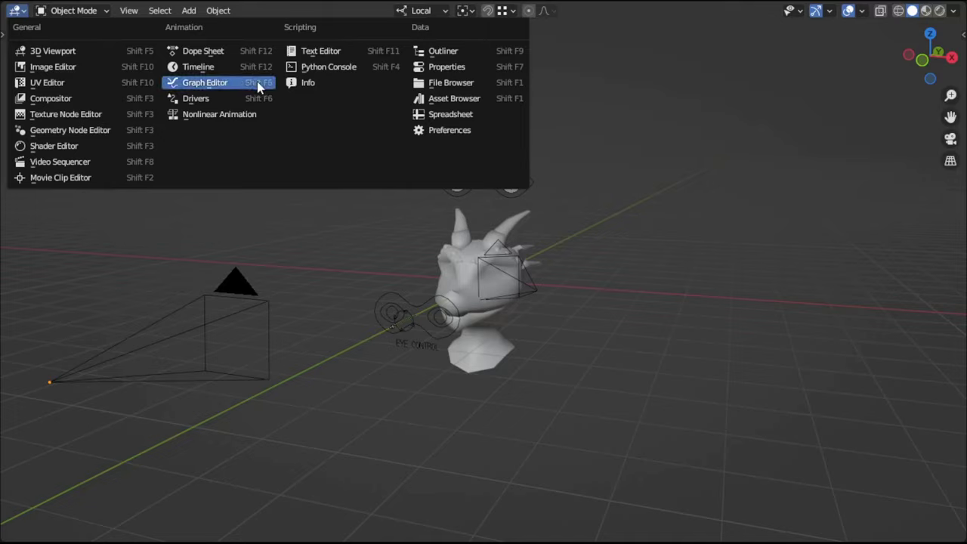
left_click(455, 99)
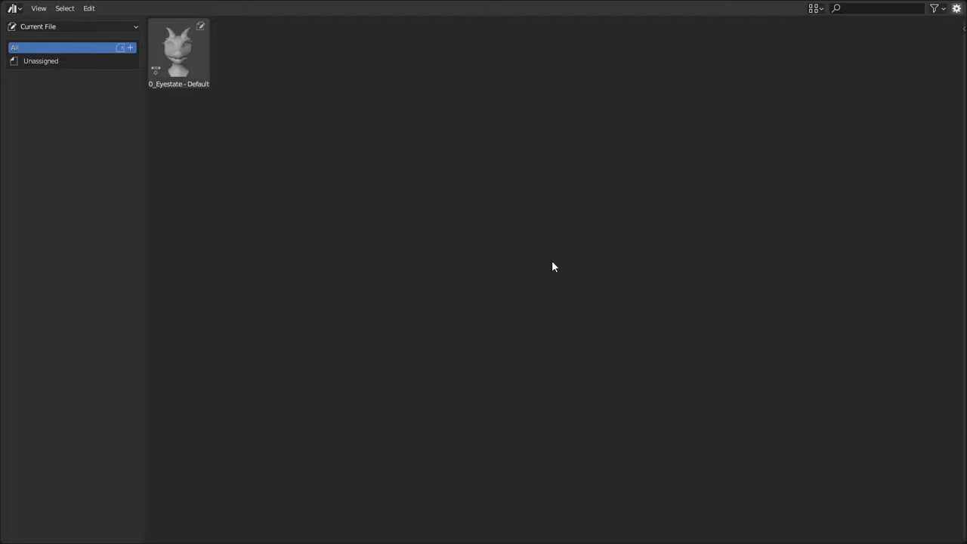
left_click(202, 64)
key("n")
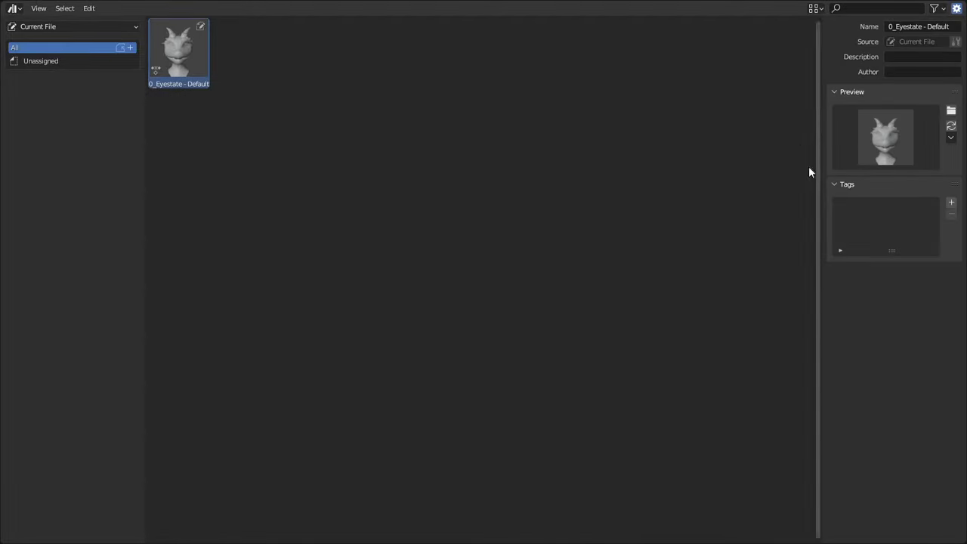
- Load "0_Eyestate - Default.png" from the Asset Preview folder as the custom preview of the "0_Eyestate - Default" asset
left_click(952, 111)
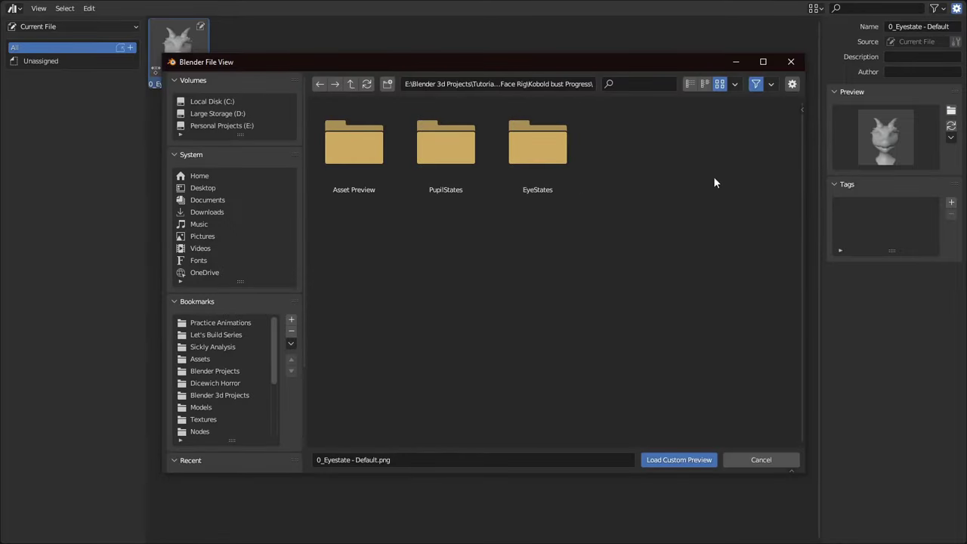
double_click(359, 166)
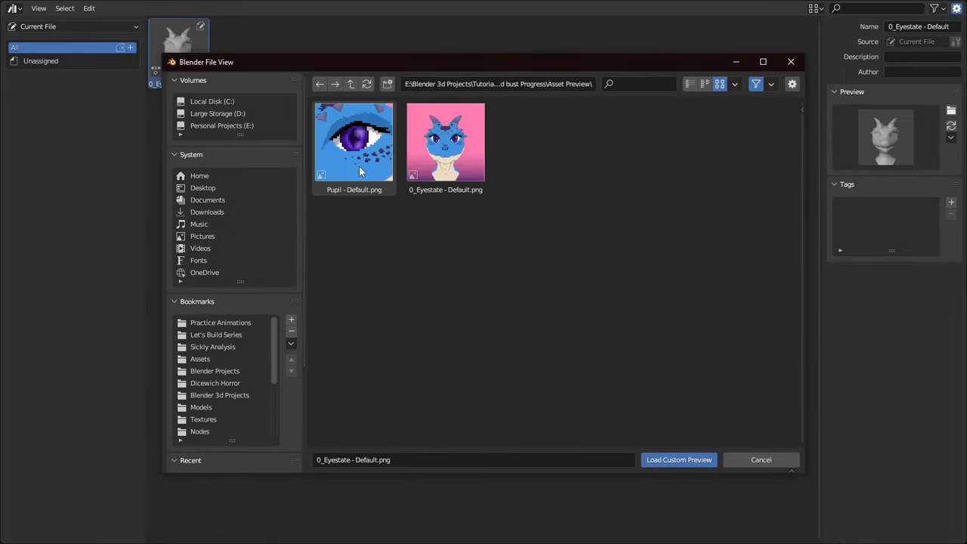
double_click(431, 155)
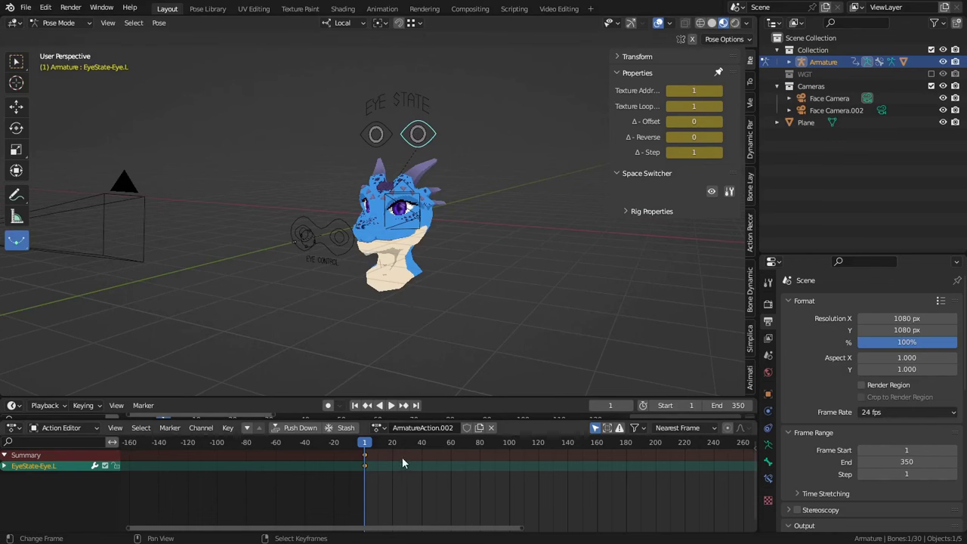
- Move to frame 38 and alter the custom properties of the eye-state, pupil and UVPupil-Transform bones to break the default eye look
left_click_drag(369, 459, 419, 452)
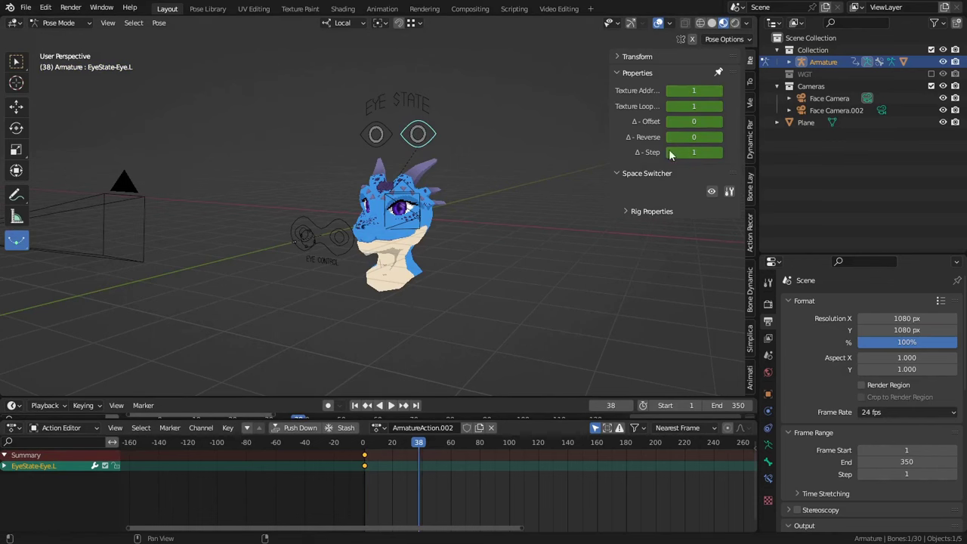
left_click(418, 134)
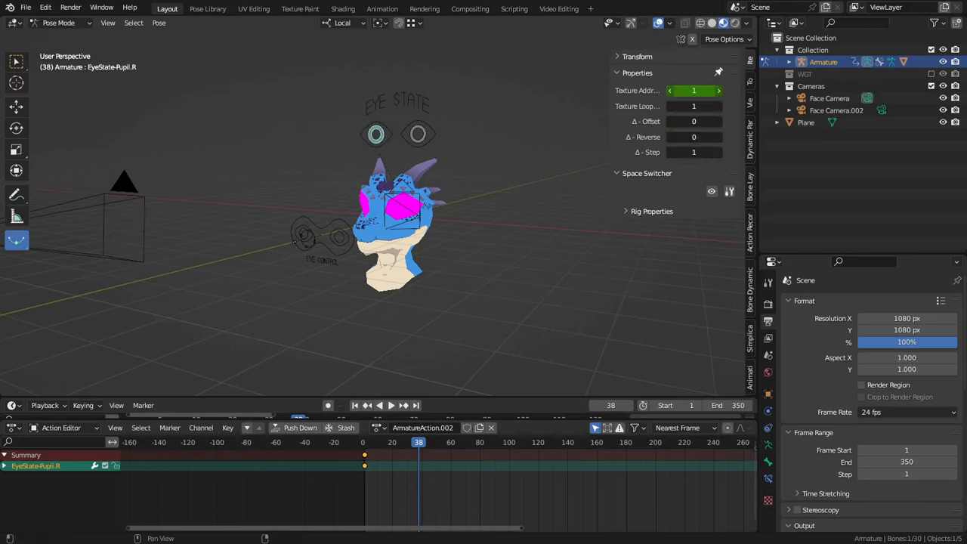
left_click(345, 236)
left_click(555, 200)
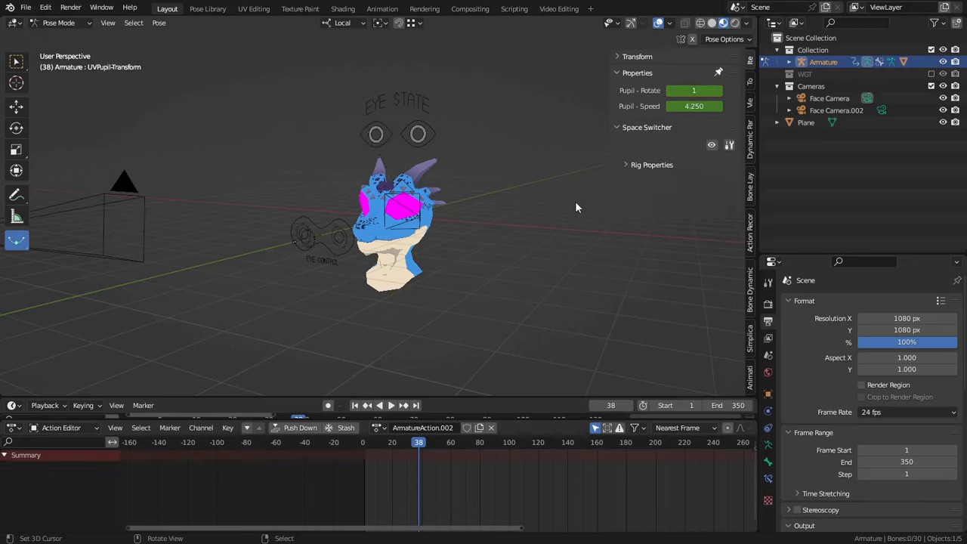
- Show the armature's Pose Library in the 3D Viewport and apply the "0_Eyestate - Default" pose to all bones at frame 38
left_click(750, 375)
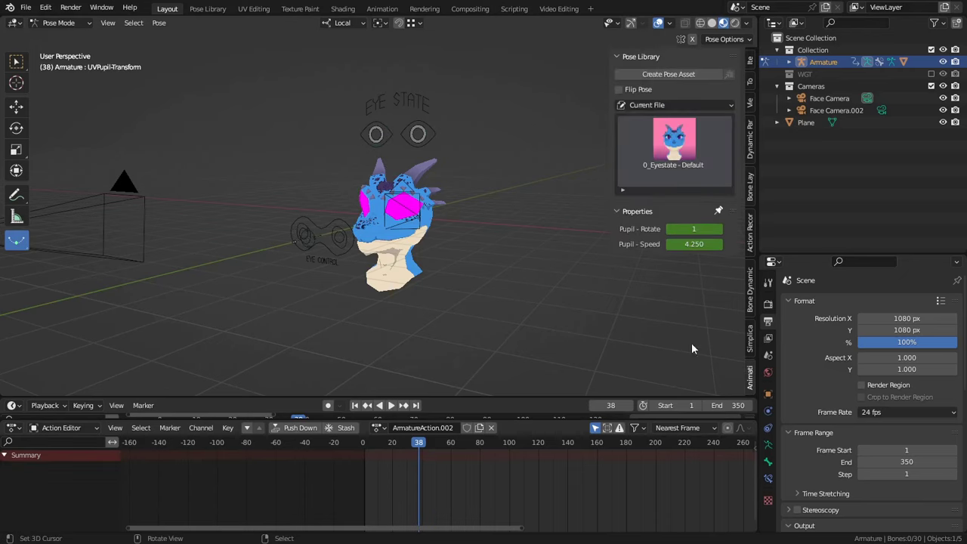
double_click(656, 148)
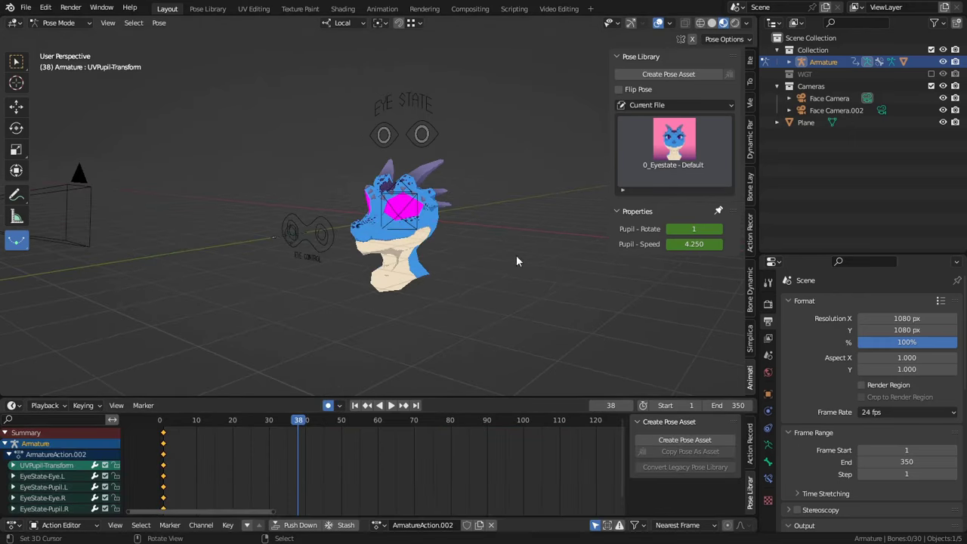
double_click(655, 148)
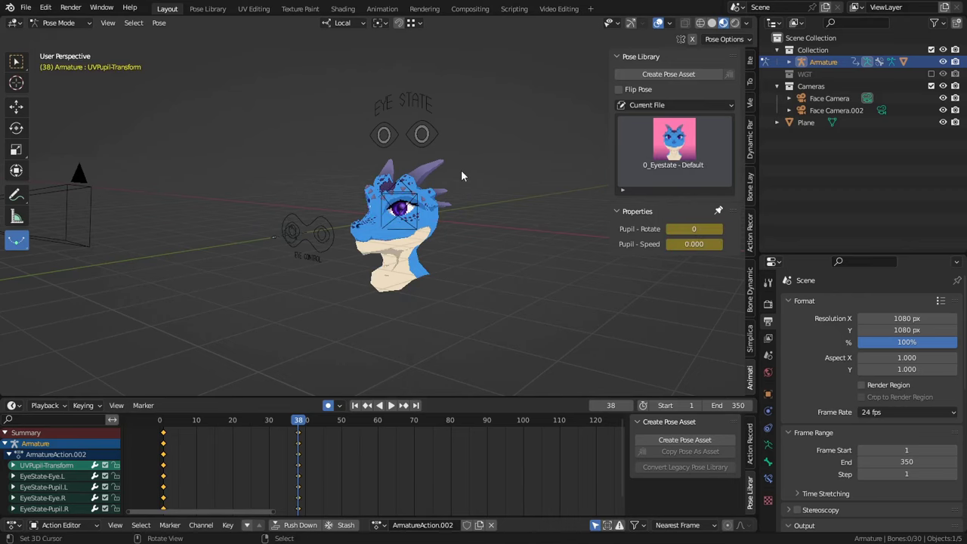
- Apply the "0_Eyestate - Default" pose to only the selected EyeState-Eye.L bone
middle_click_drag(384, 287, 398, 310)
scroll(397, 310, "up", 2)
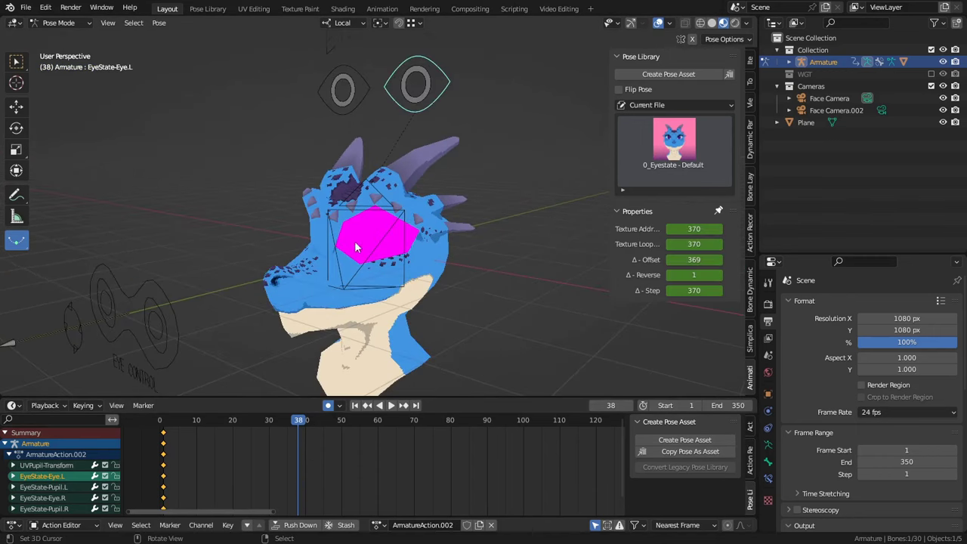
left_click(687, 144)
middle_click_drag(343, 266, 393, 257)
- Deselect all bones and apply the "0_Eyestate - Default" pose to the whole rig
right_click(507, 149)
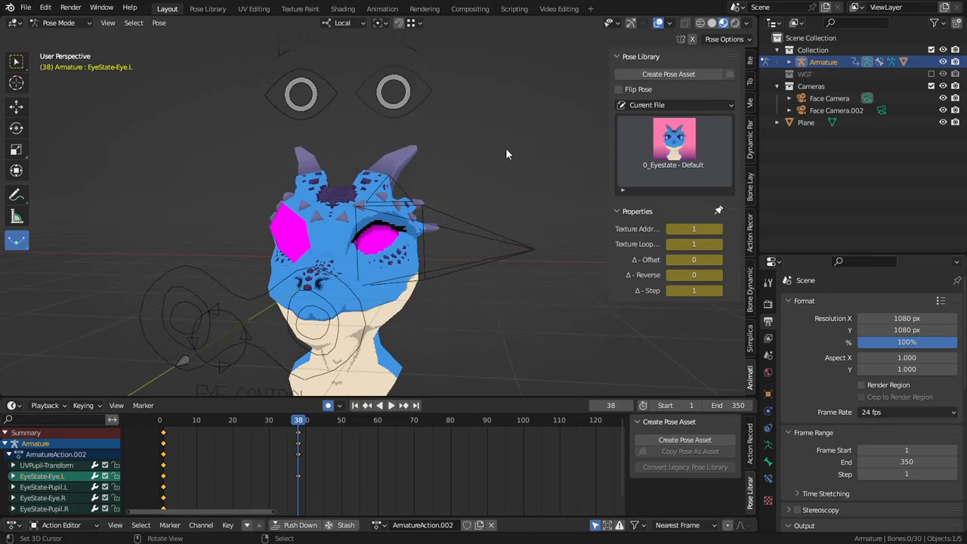
left_click(681, 133)
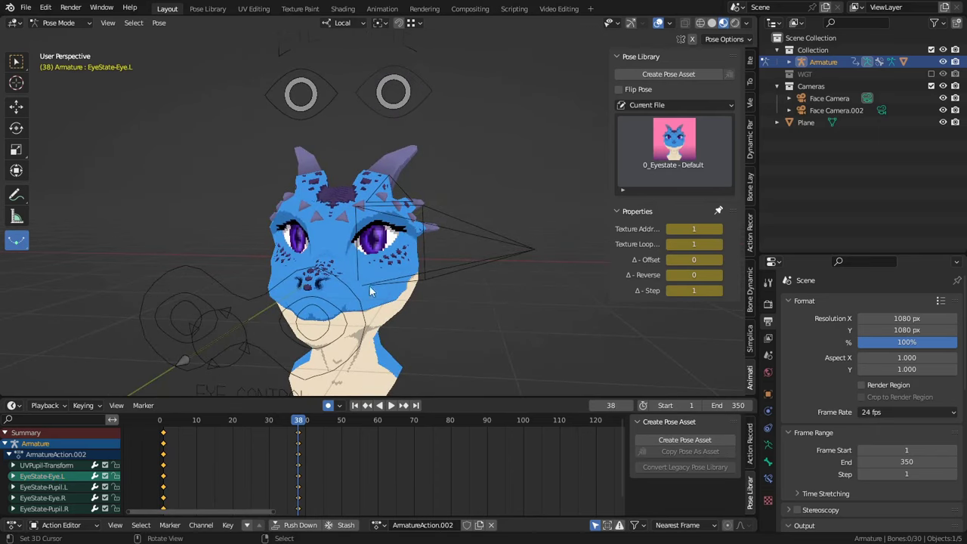
middle_click_drag(451, 312, 318, 327)
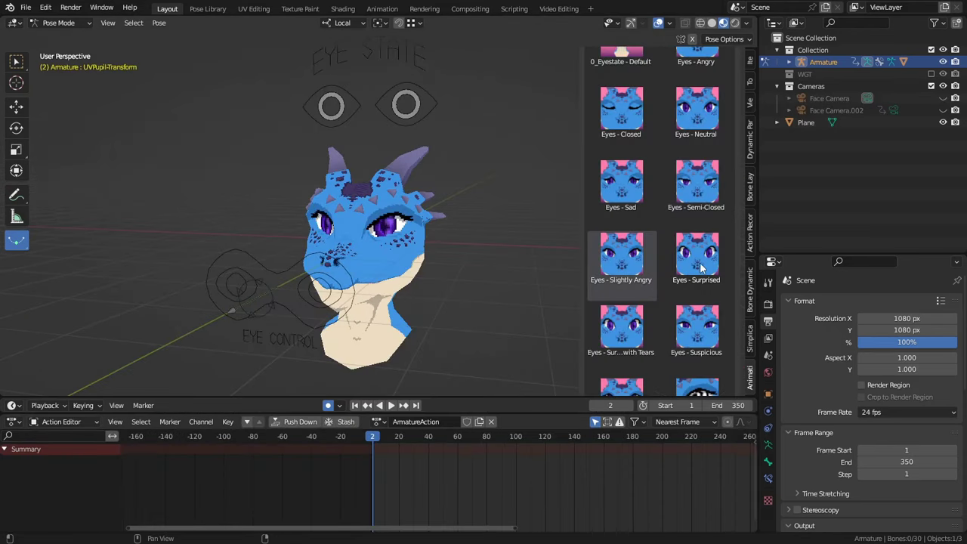
- Select the EyeState-Eye.L bone and try the Slightly Angry, surprised-with-tears, Suspicious and Suspicious2 eye poses on it alone
scroll(701, 266, "down", 4)
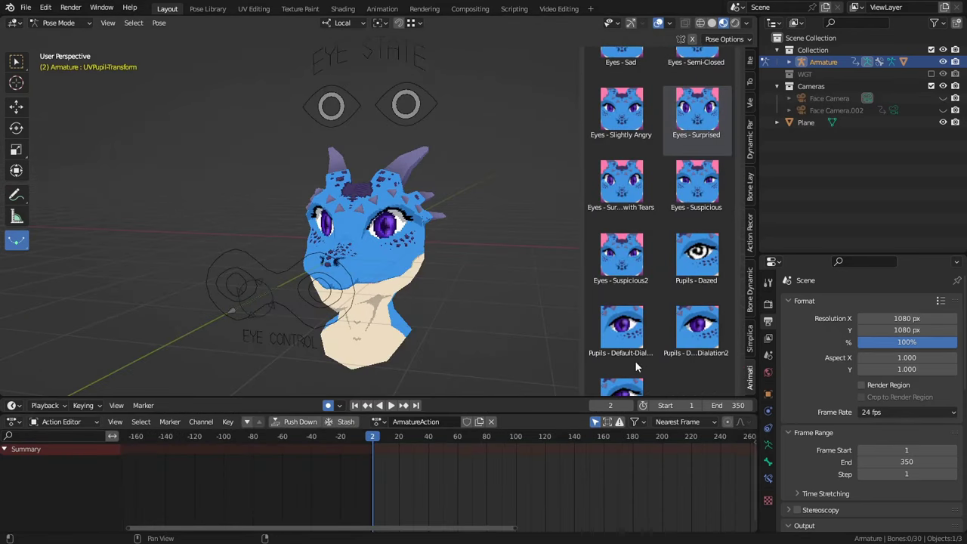
scroll(639, 354, "down", 1)
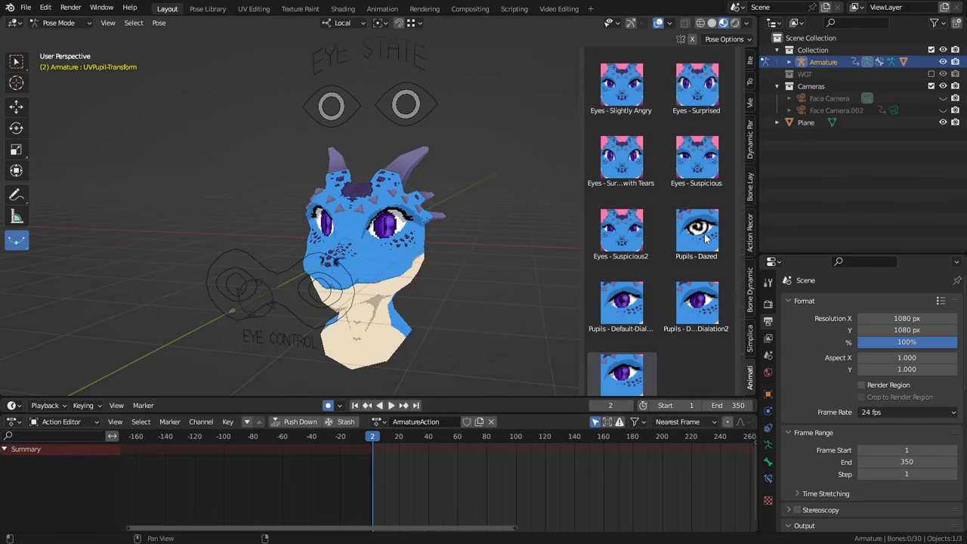
scroll(707, 239, "up", 1)
middle_click_drag(535, 311, 529, 219)
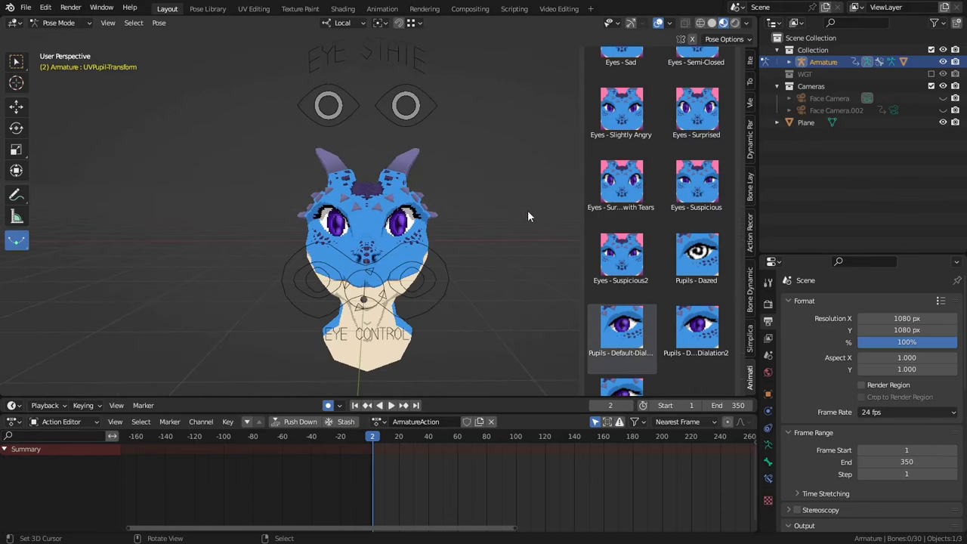
scroll(472, 170, "up", 2)
middle_click_drag(446, 112, 419, 158, "shift")
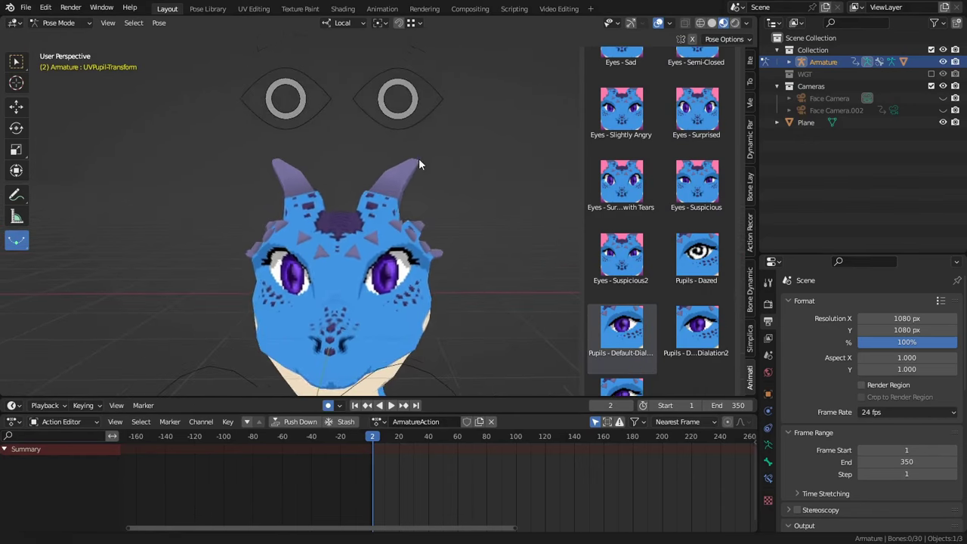
left_click(417, 126)
left_click(621, 134)
left_click(624, 204)
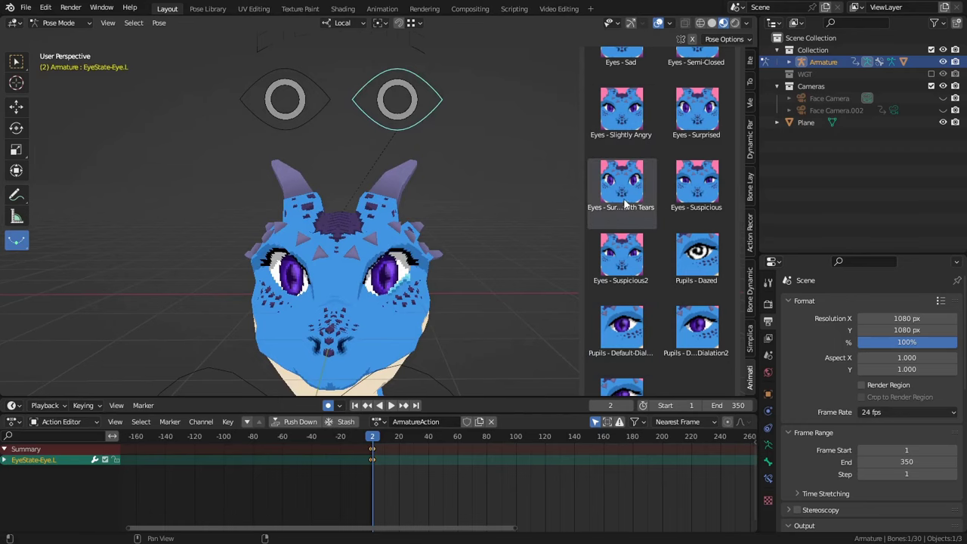
left_click(707, 193)
left_click(641, 260)
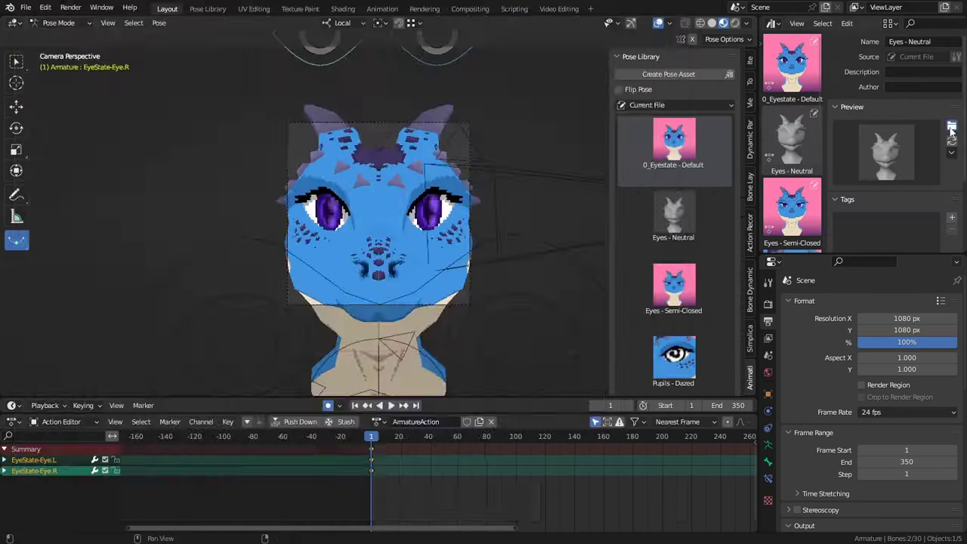
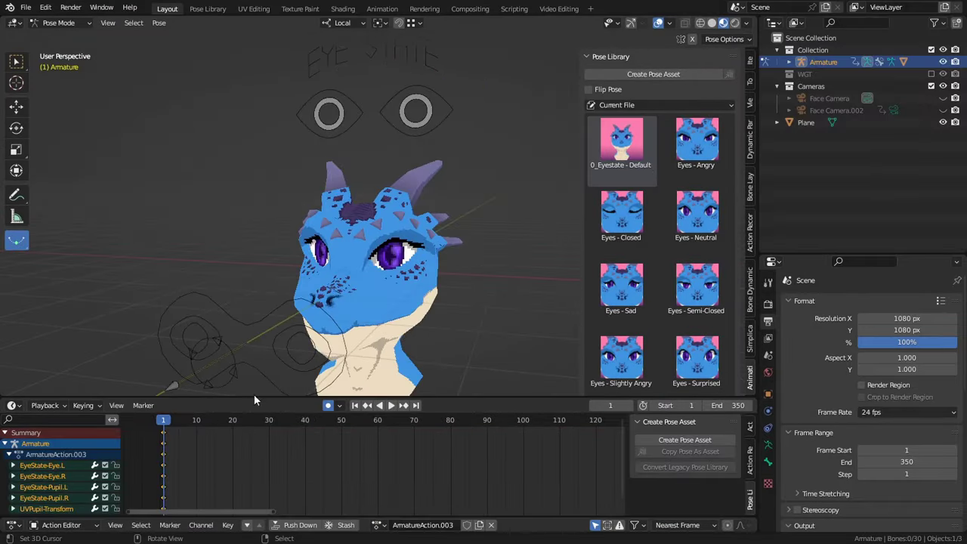
- Key the "Eyes - Angry" pose at frame 11 and the "Eyes - Suspicious2" pose at frame 25
left_click_drag(164, 445, 200, 433)
double_click(689, 144)
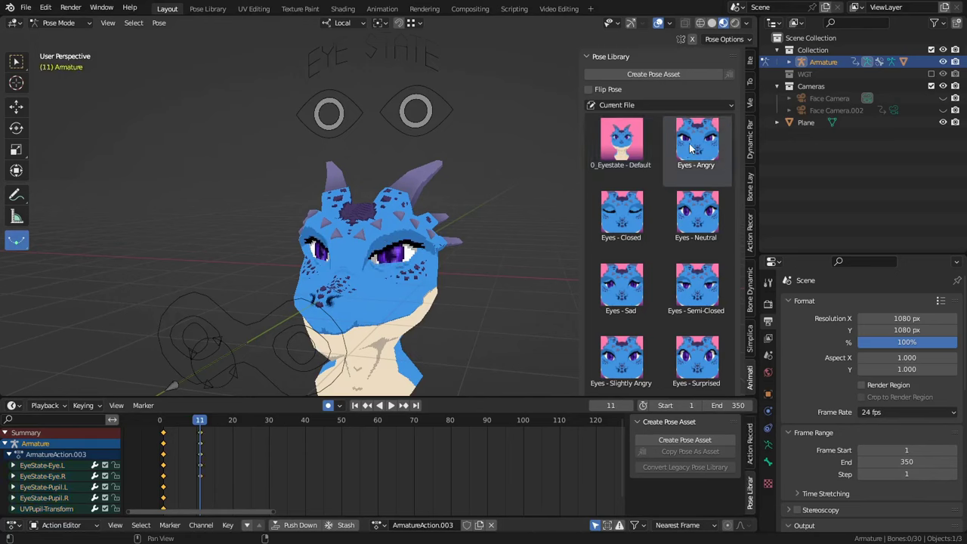
left_click(252, 454)
key("space")
key("Escape")
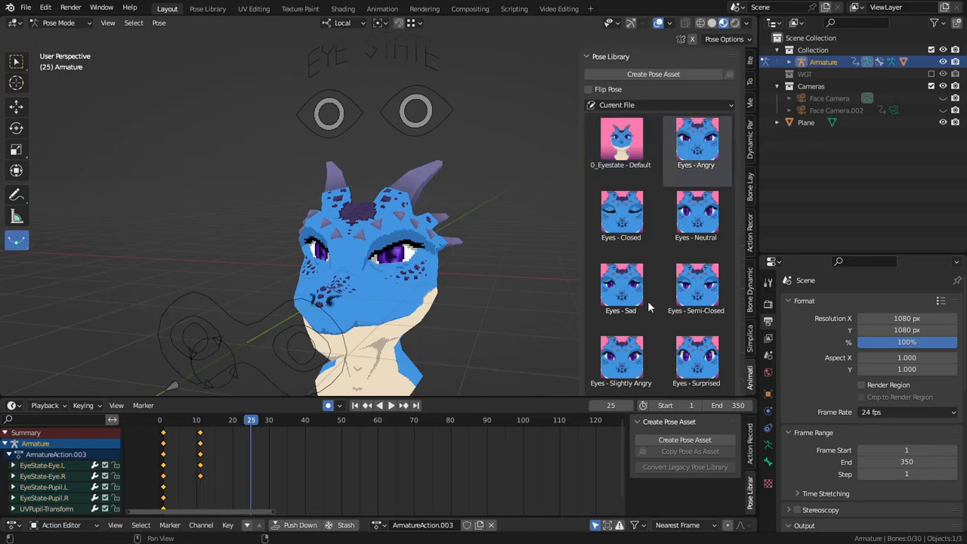
scroll(639, 316, "down", 2)
scroll(634, 319, "down", 5)
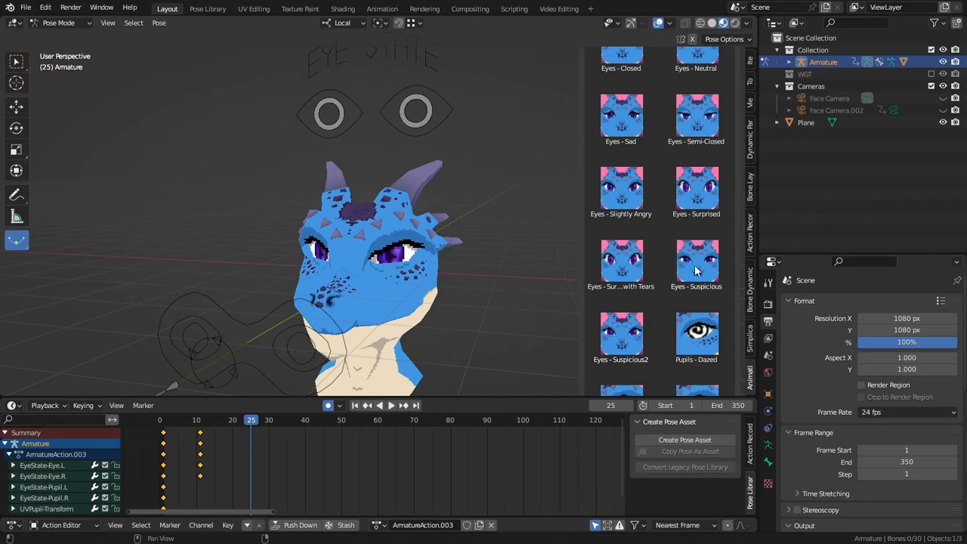
double_click(622, 330)
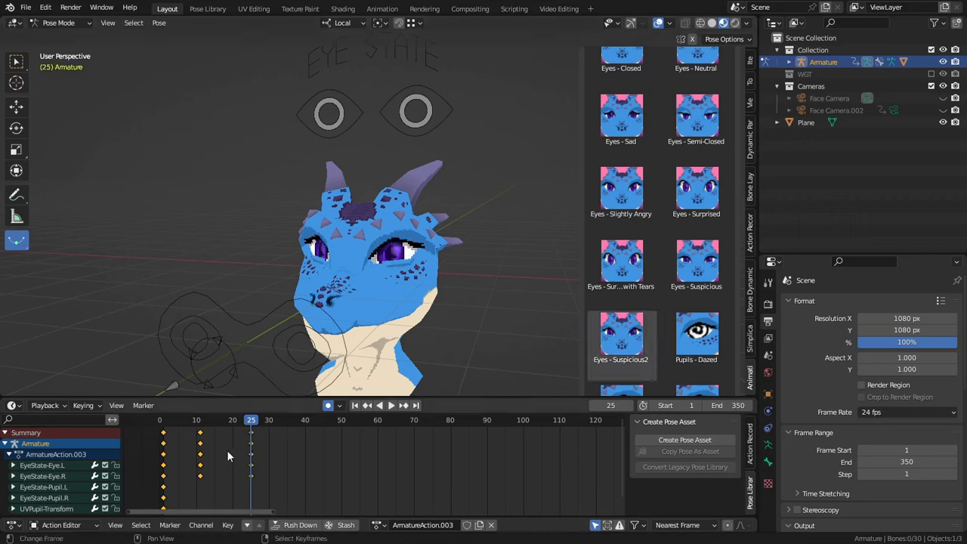
- Set the keyframes' interpolation to Constant and play the eye animation from frame 1
left_click_drag(141, 451, 165, 459)
key("space")
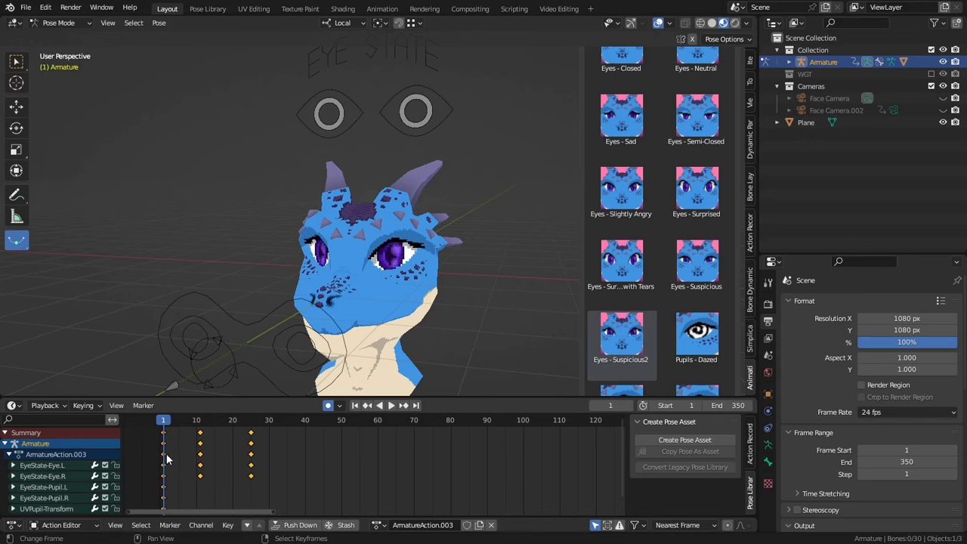
key("t")
left_click(77, 453)
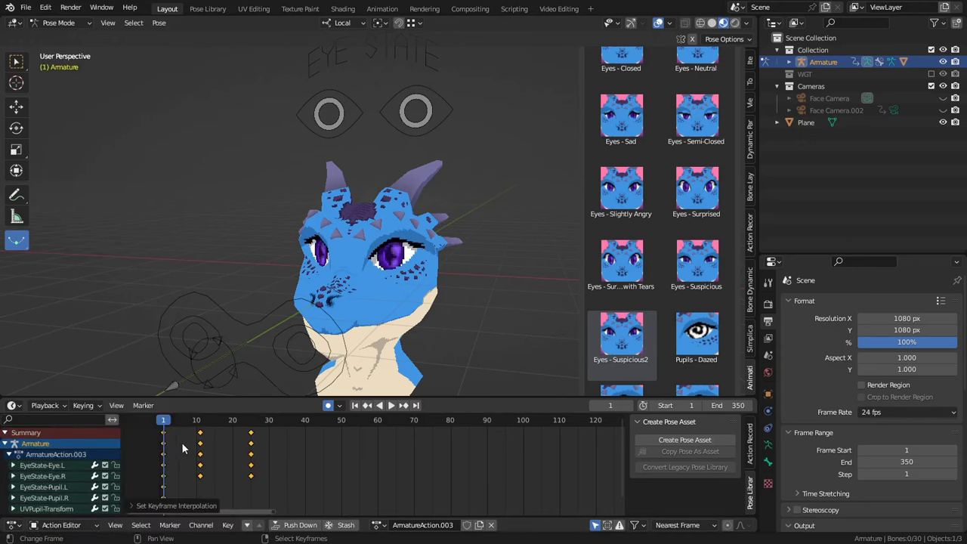
key("space")
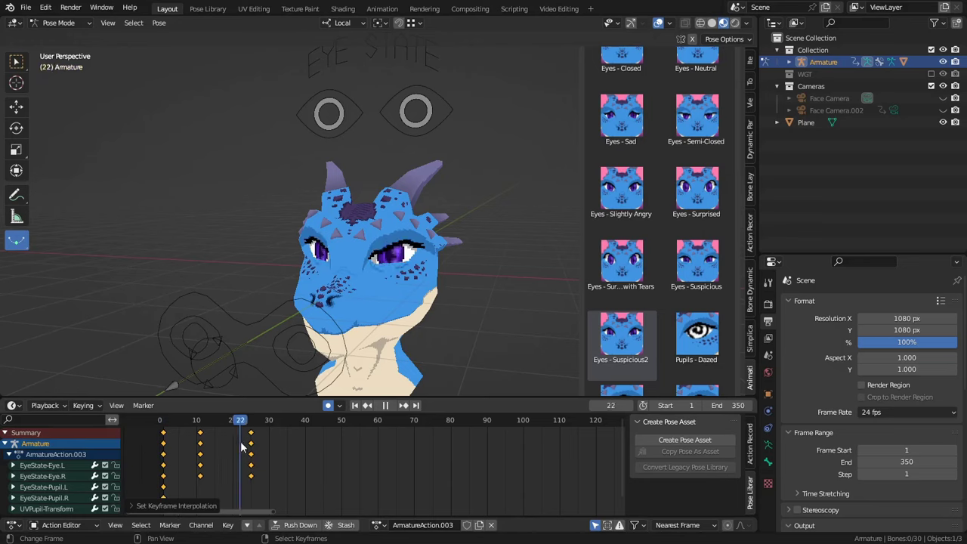
- Set the keyframes' interpolation to Bezier and preview the eye transitions up to frame 25
left_click_drag(242, 448, 182, 444)
key("space")
key("t")
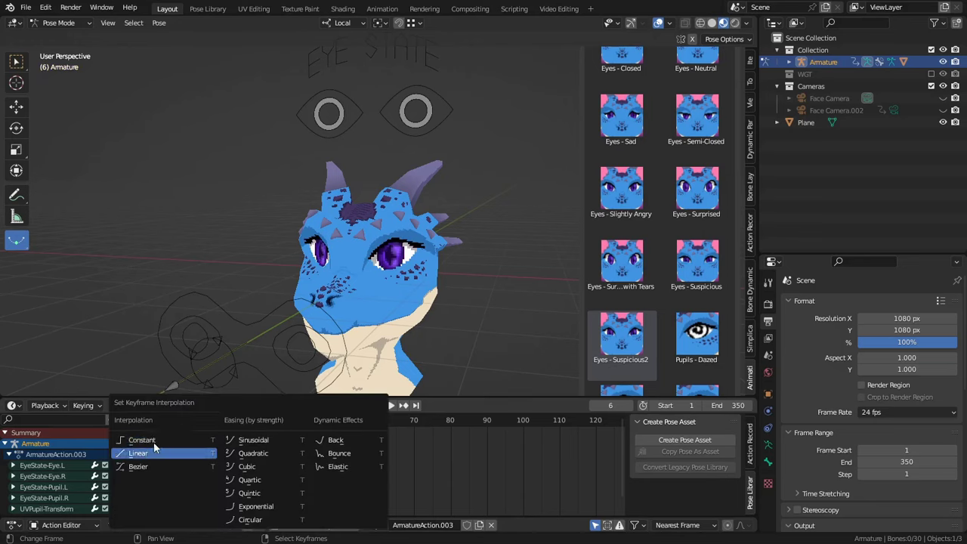
left_click(159, 466)
key("space")
left_click_drag(160, 465, 251, 450)
- Open the Default Interpolation choices for F-Curves in the Animation preferences
left_click(45, 7)
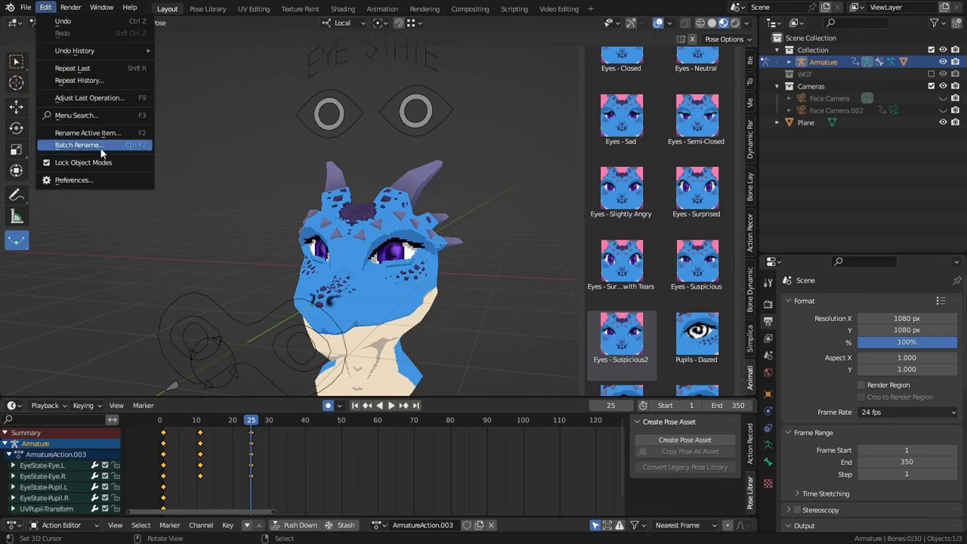
left_click(107, 182)
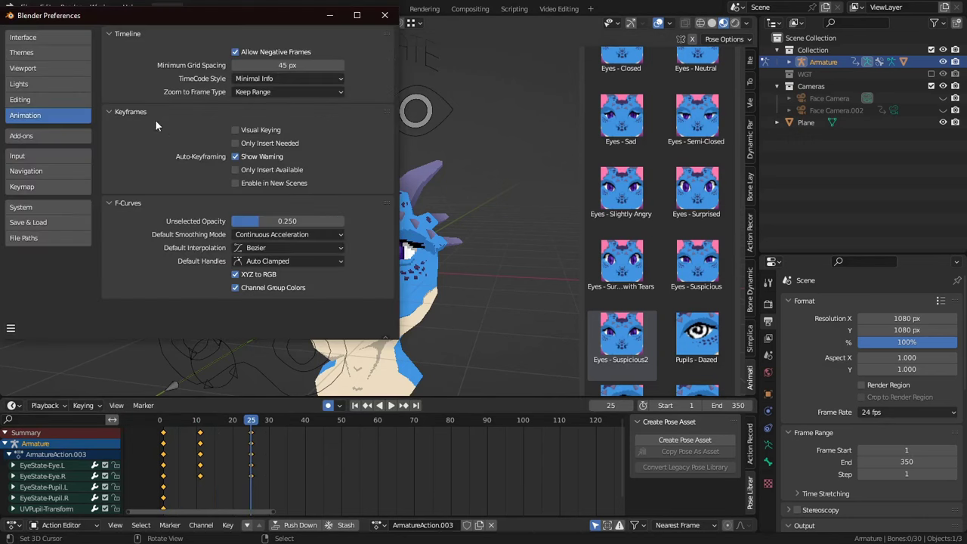
left_click(273, 252)
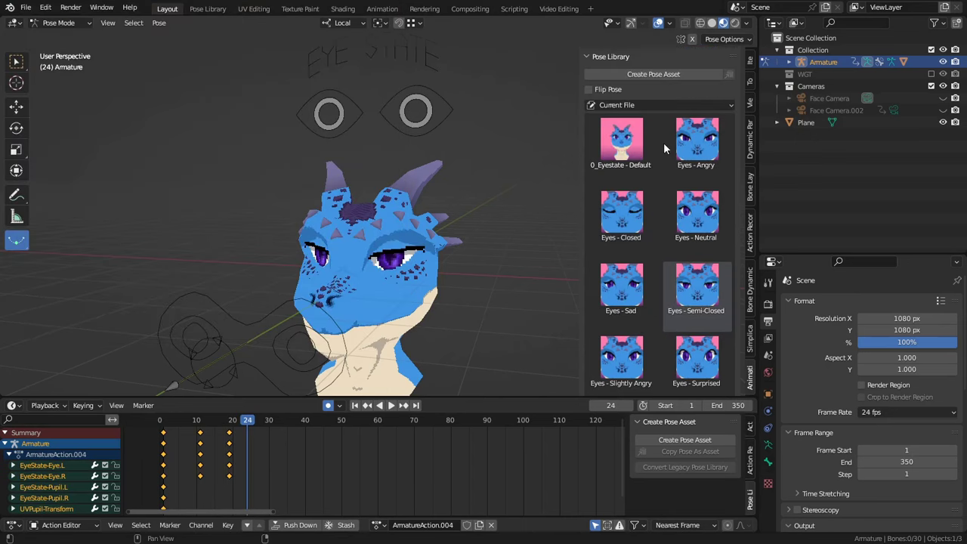
- Key "Eyes - Angry" at frame 24, "Eyes - Slightly Angry" at frame 29 and "Eyes - Surprised" at frame 36, and play from frame 1
left_click(680, 143)
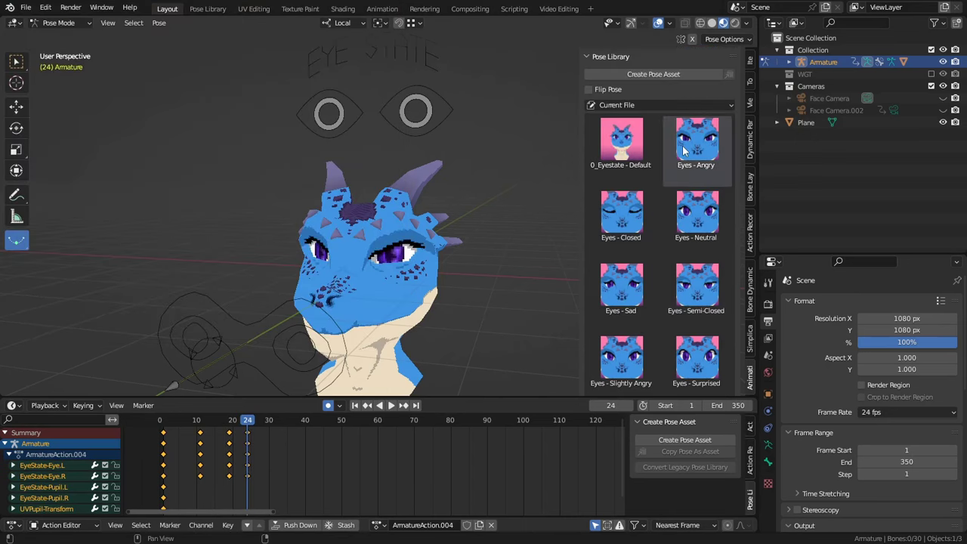
left_click(265, 440)
left_click(622, 359)
left_click(291, 457)
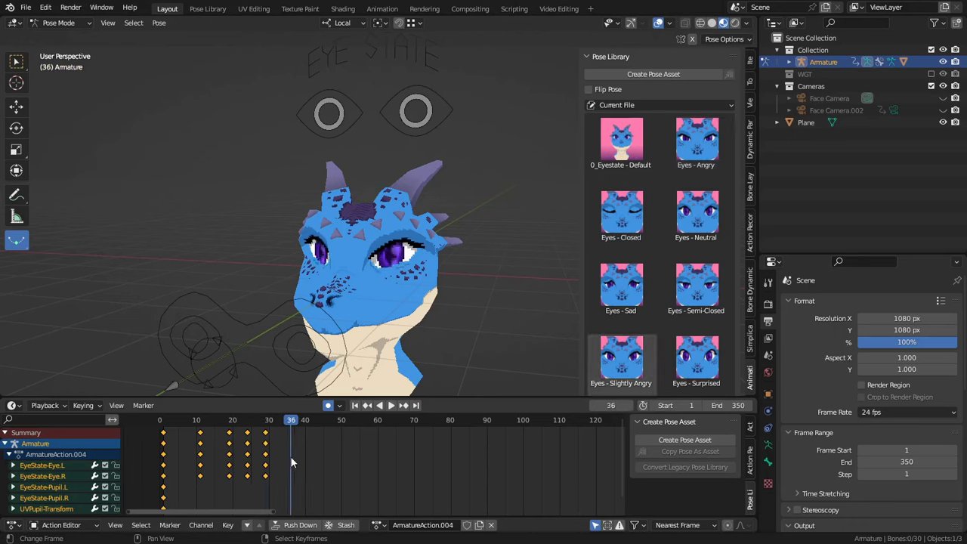
left_click(694, 363)
left_click(159, 453)
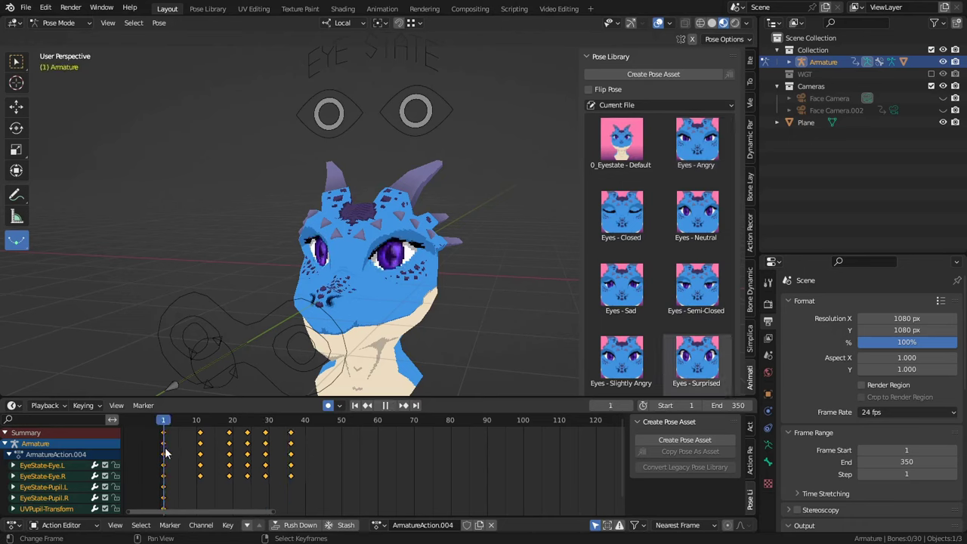
key("space")
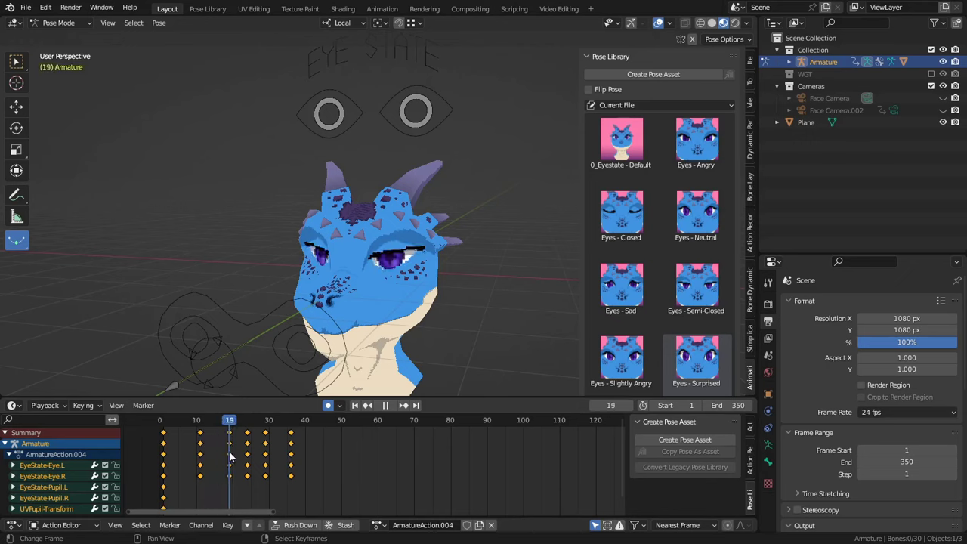
- Scrub through the keyed eye expressions, toggle playback and open the F-Curves Default Interpolation choices in the Animation preferences
left_click_drag(282, 453, 340, 456)
key("space")
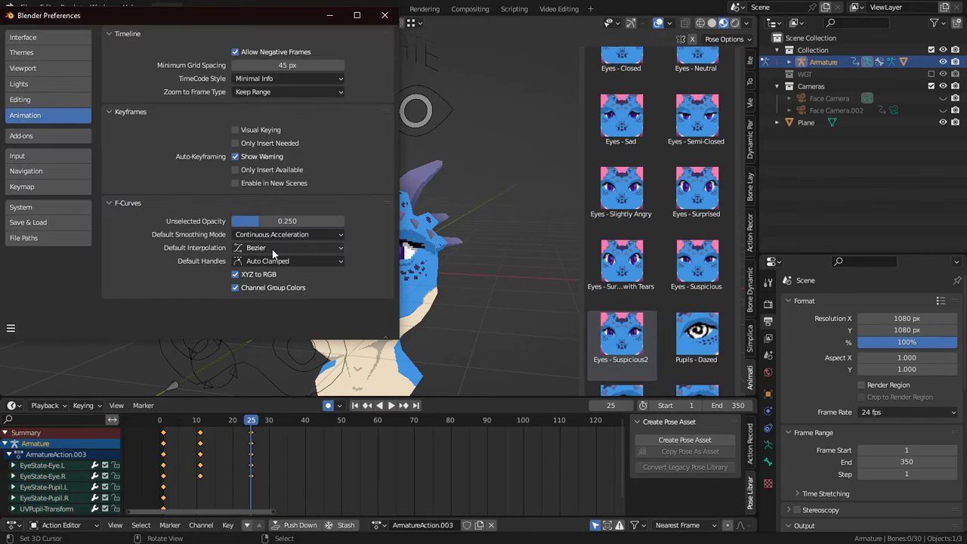
left_click(273, 252)
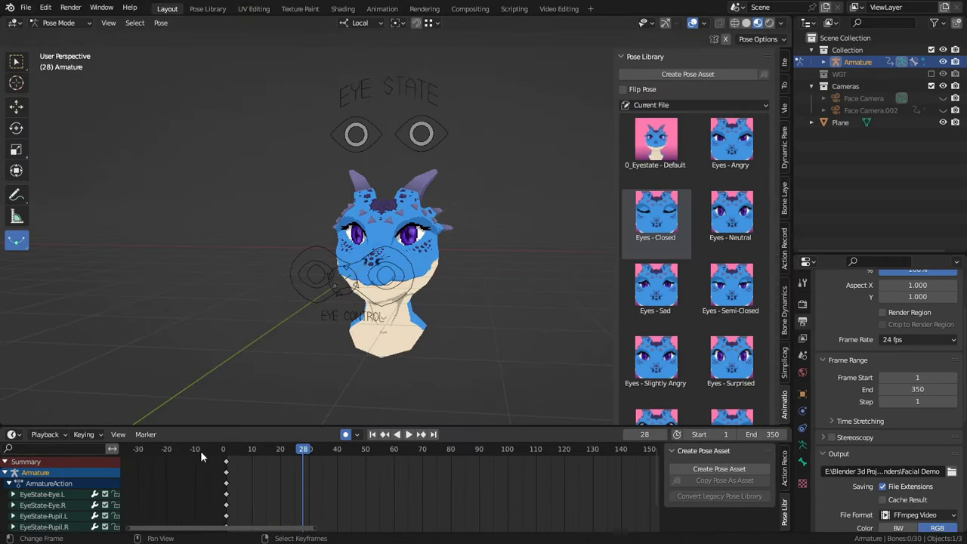
- Play the animation from frame 0 and key the "Eyes - Angry" pose at frame 15
left_click(223, 449)
key("space")
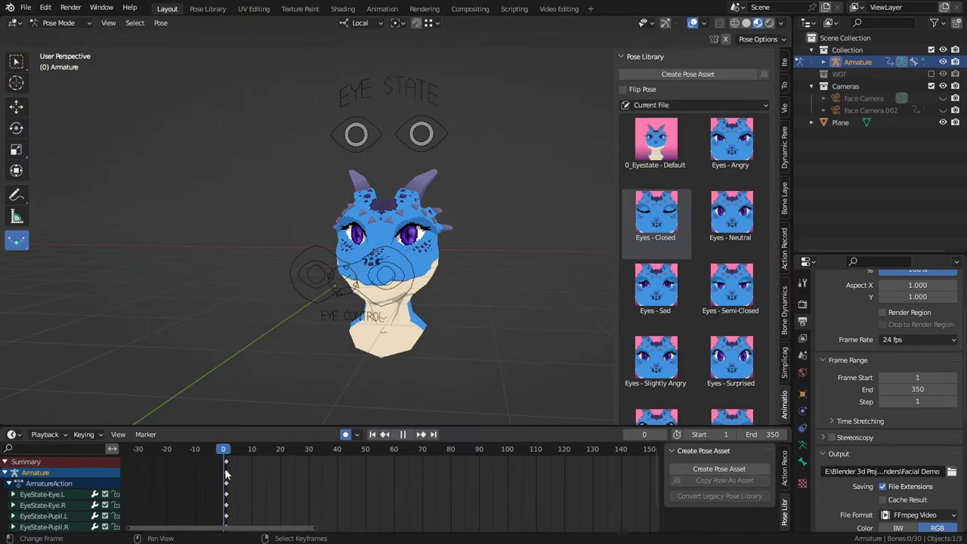
key("space")
mouse_move(405, 358)
middle_mouse_down()
mouse_move(430, 349)
mouse_move(412, 360)
middle_mouse_up()
double_click(732, 139)
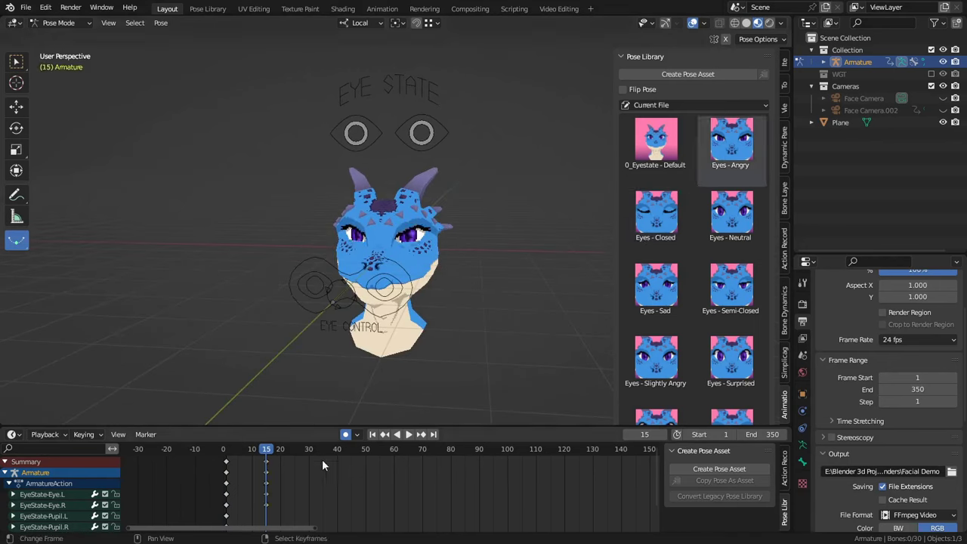
- Key the "Eyes - Neutral" pose at frame 22 and the "Eyes - Closed" pose at frame 32
left_click(286, 473)
double_click(722, 231)
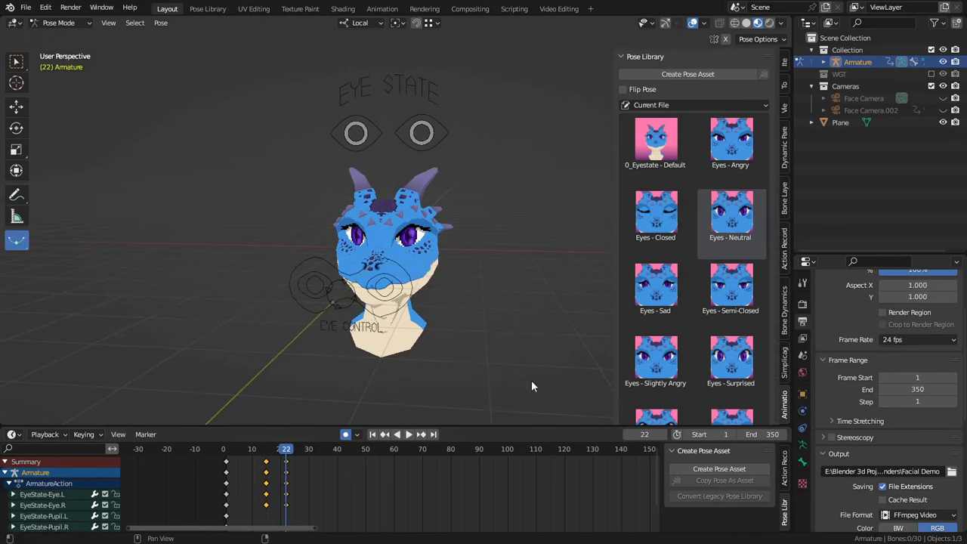
left_click(313, 481)
double_click(657, 216)
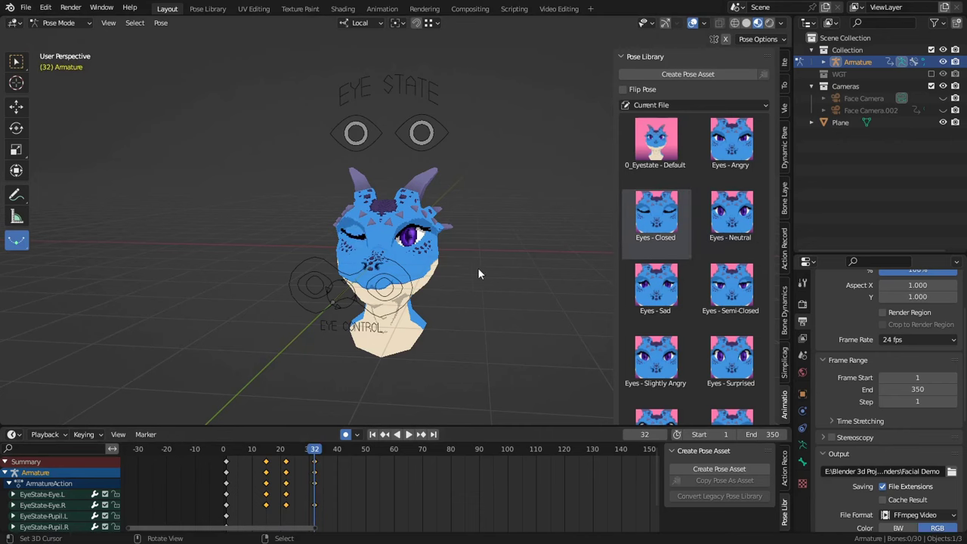
- Apply "Eyes - Neutral" and reapply "Eyes - Closed" at frame 32 to compare both eyes
mouse_move(478, 268)
middle_mouse_down()
mouse_move(469, 272)
mouse_move(484, 271)
middle_mouse_up()
scroll(470, 271, "up", 2)
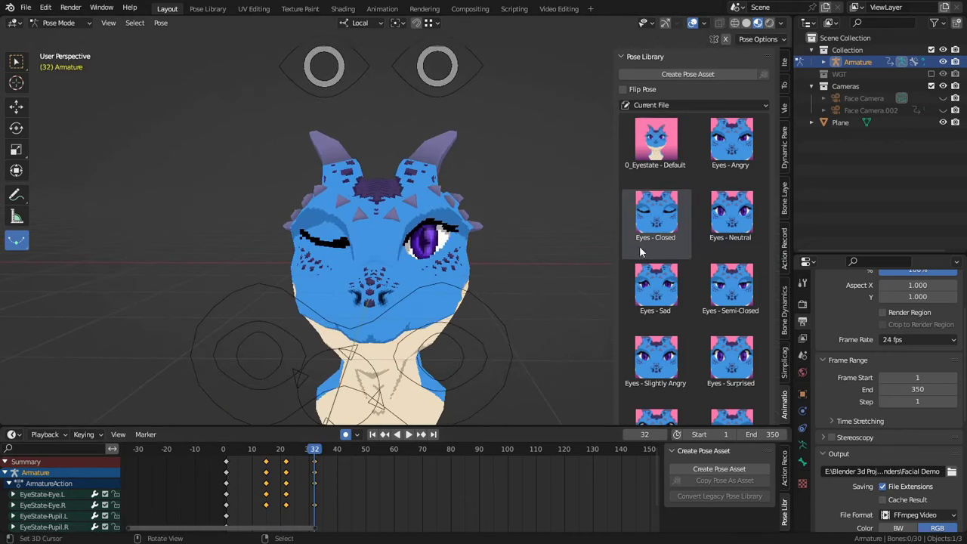
left_click(725, 223)
left_click(671, 219)
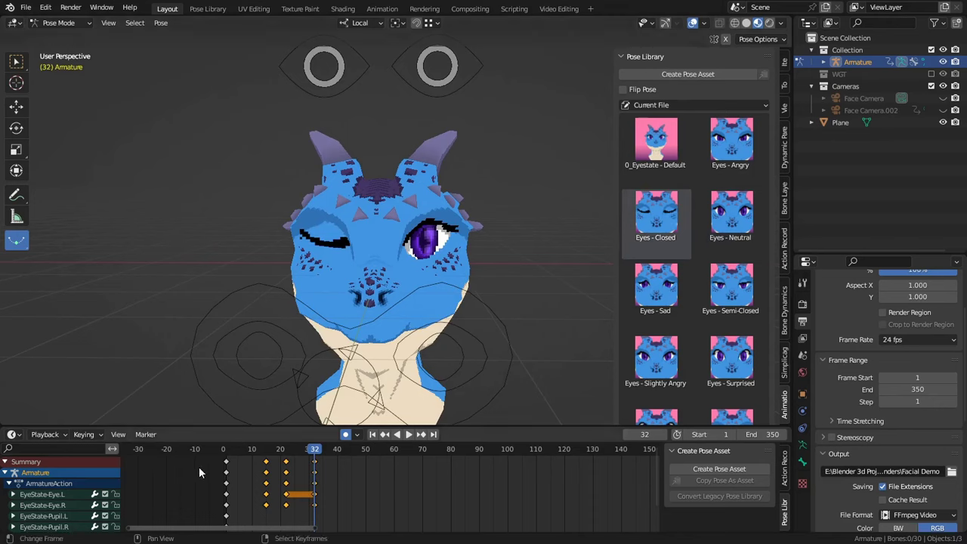
- Switch the timeline to the Dope Sheet and look through its mode and editor type choices
key("shift+F12")
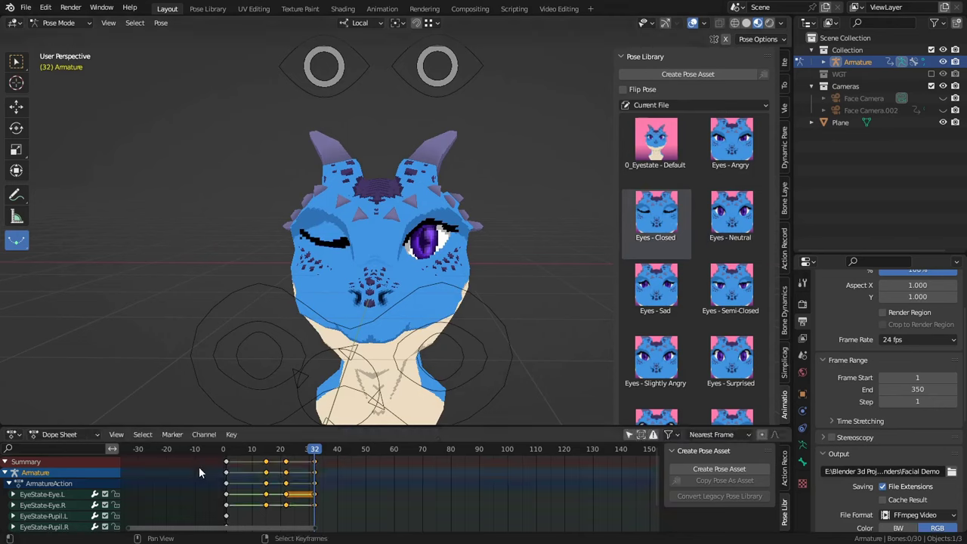
left_click(83, 433)
left_click(19, 434)
left_click(78, 431)
left_click(17, 435)
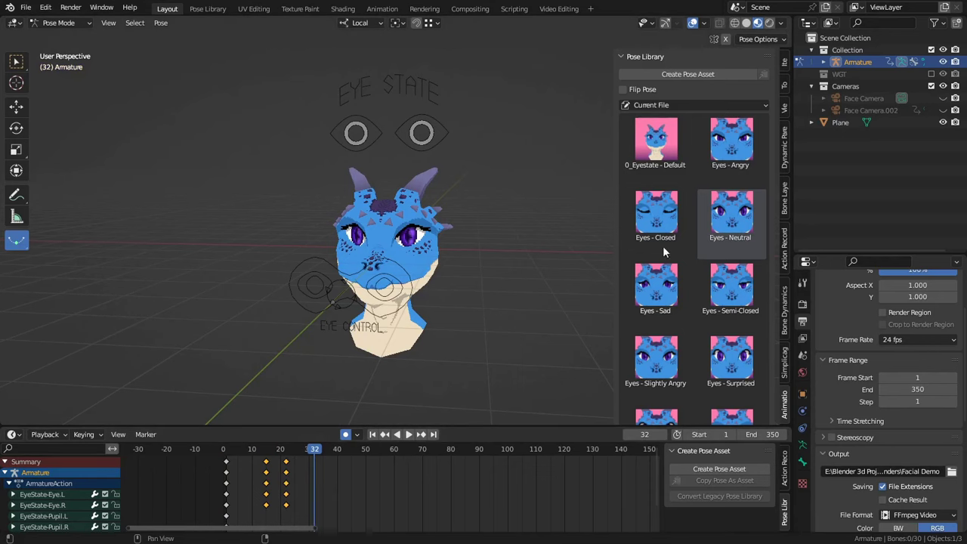
- Key "Eyes - Closed" at frame 32, alternating with "Eyes - Neutral" to compare, and end on "Eyes - Closed"
double_click(663, 246)
scroll(470, 270, "up", 3)
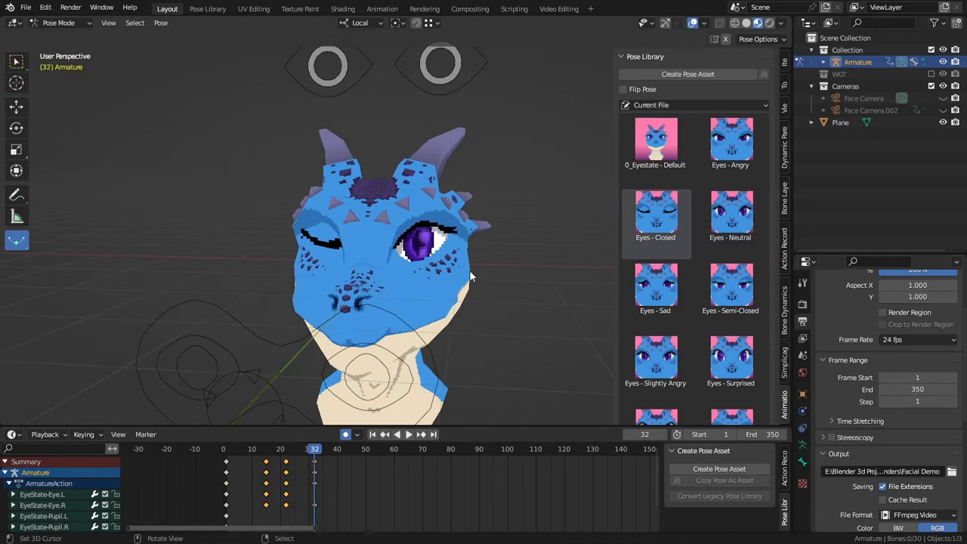
middle_click_drag(469, 270, 490, 266)
double_click(729, 221)
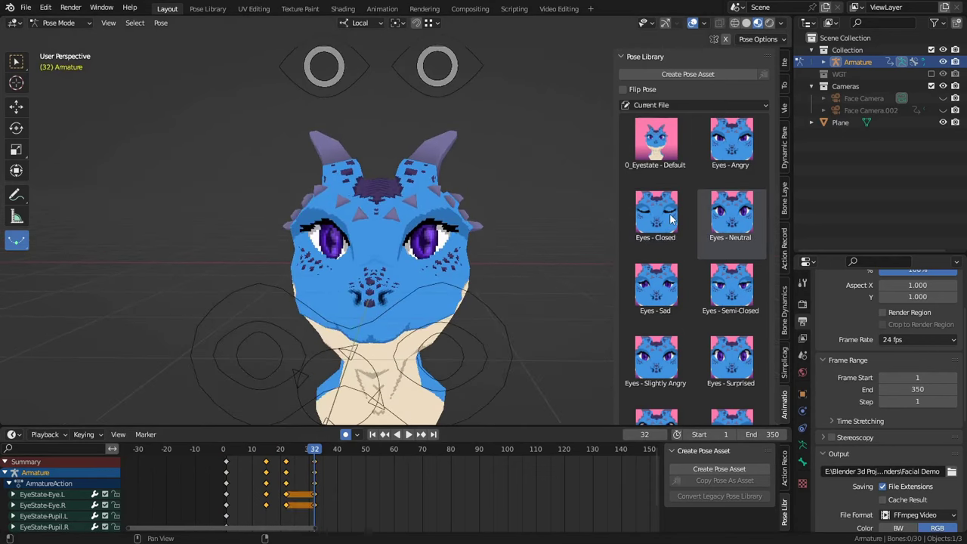
double_click(671, 219)
double_click(702, 218)
double_click(672, 219)
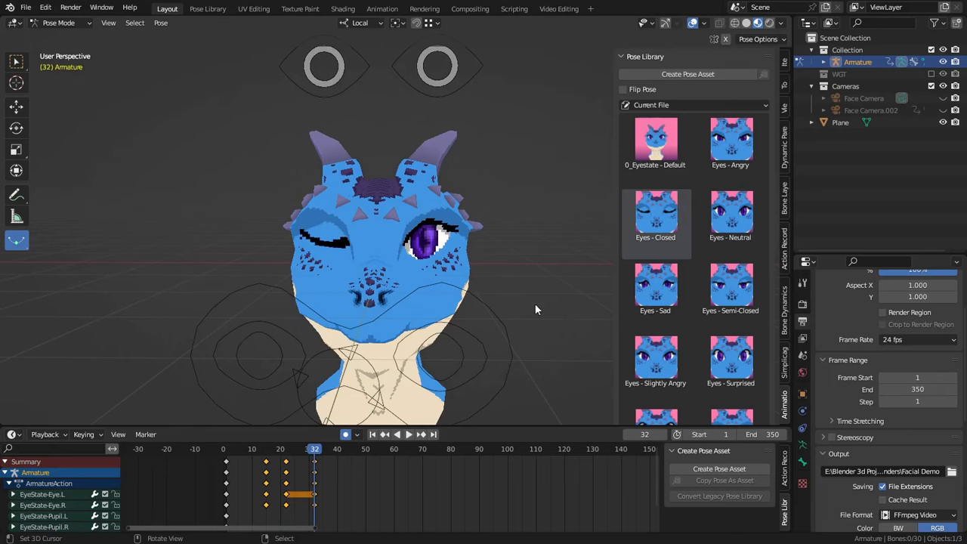
- Switch the timeline to the Dope Sheet and set its mode to Action Editor
key("shift+F12")
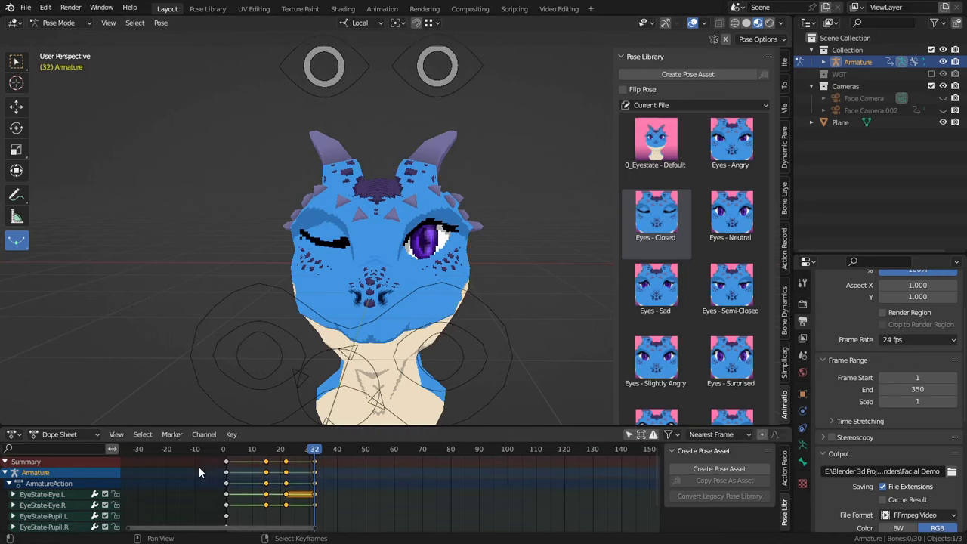
left_click(13, 435)
left_click(169, 313)
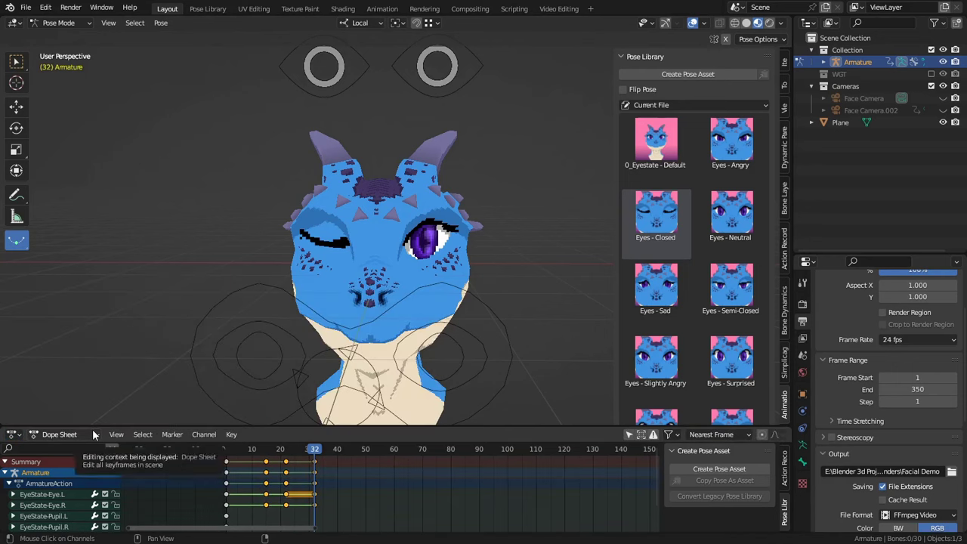
left_click(80, 435)
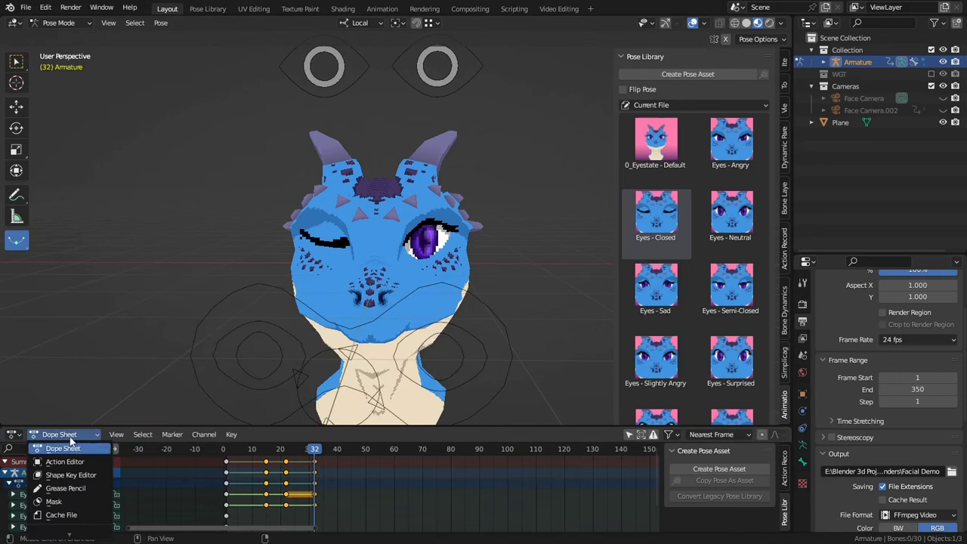
left_click(89, 462)
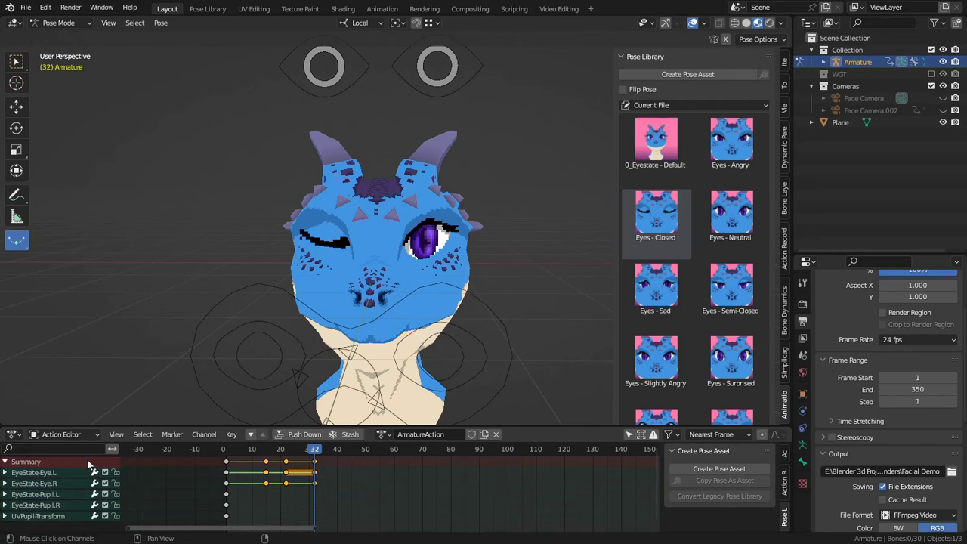
- Look through the available actions and load the "Eyes - Closed" pose action for editing
left_click(384, 435)
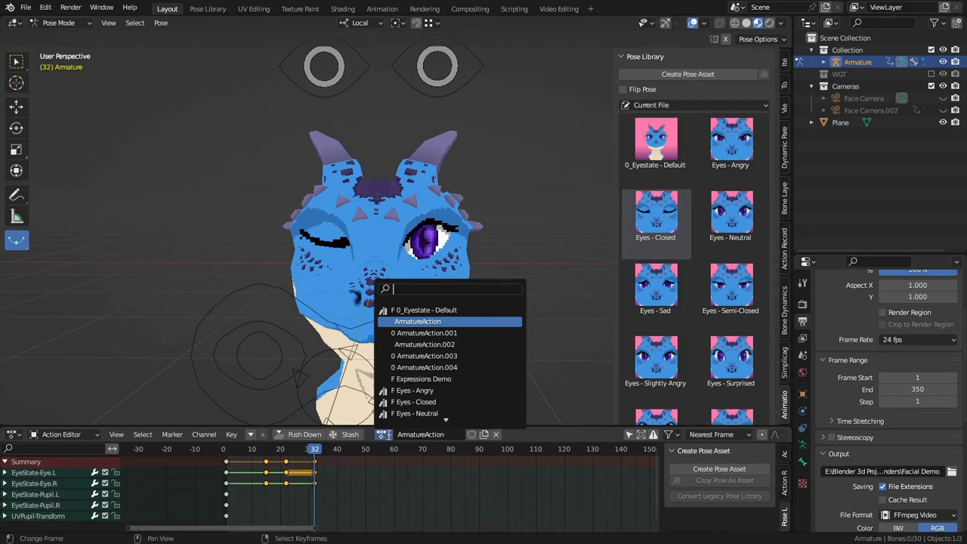
key("Down")
key("Down")
key("Down")
key("Down")
key("Down")
key("Down")
key("Down")
key("Down")
key("Down")
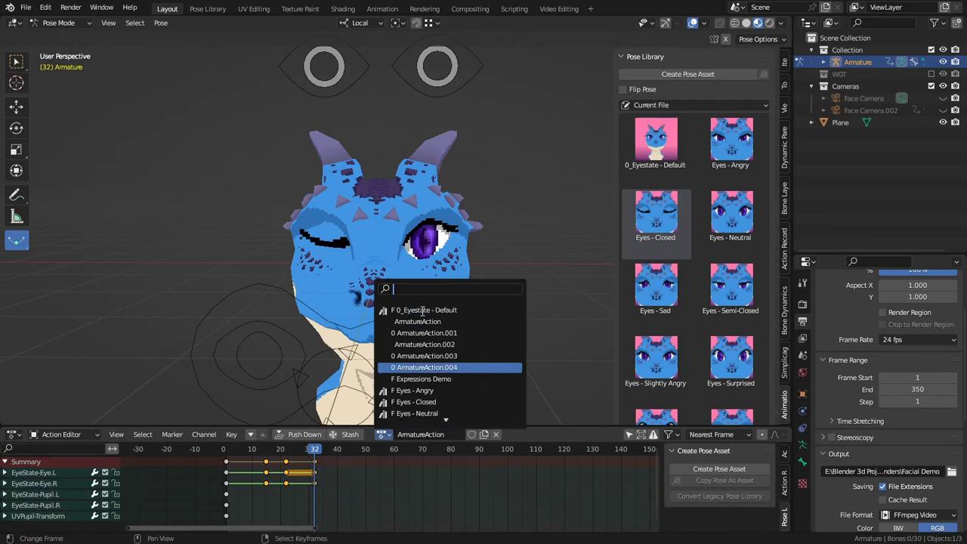
key("Down")
key("Down")
key("Down")
key("Down")
key("Down")
key("Down")
key("Down")
key("Down")
key("Down")
key("Down")
key("Down")
key("Down")
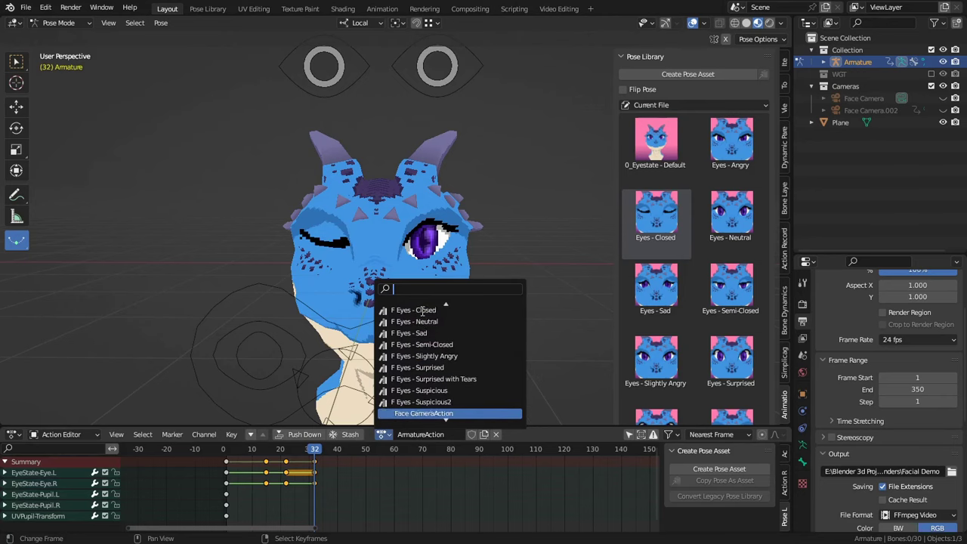
key("Up")
key("Up")
key("Up")
key("Up")
key("Up")
key("Up")
key("Up")
key("Up")
key("Up")
key("Up")
key("Up")
key("Up")
key("Up")
key("Up")
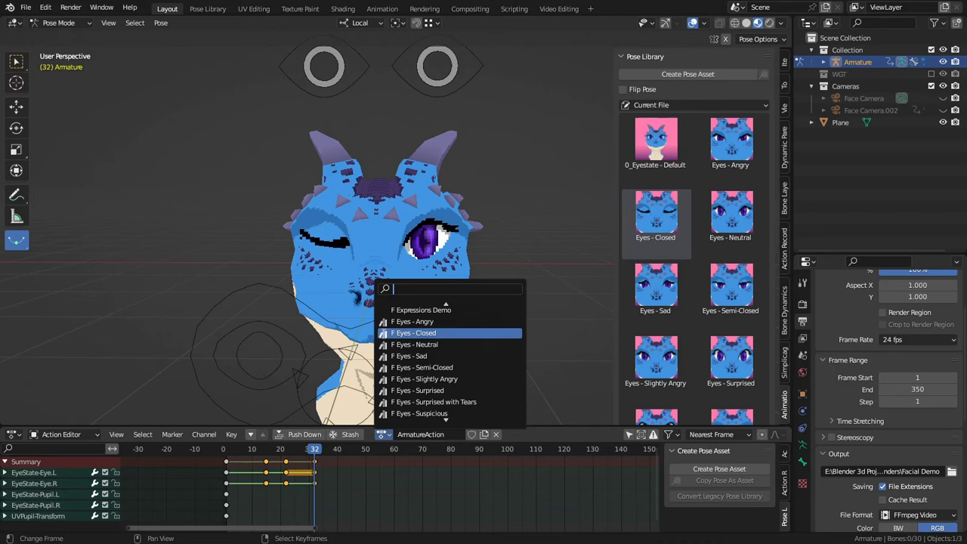
left_click(429, 334)
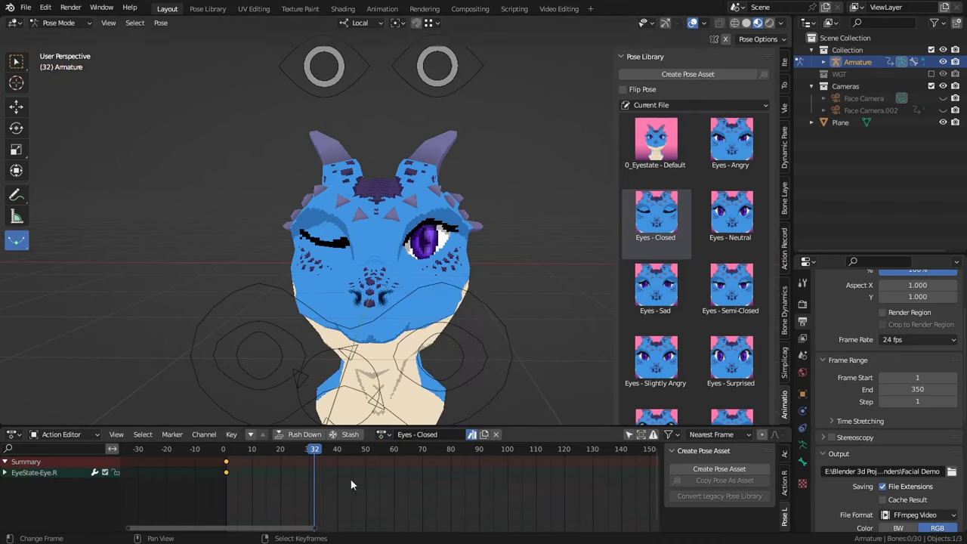
- At frame 1, set EyeState-Eye.L's Texture Address to 3 and key its Location, Rotation, Scale & Custom Properties
key("shift+Left")
left_click(463, 83)
scroll(714, 239, "down", 5)
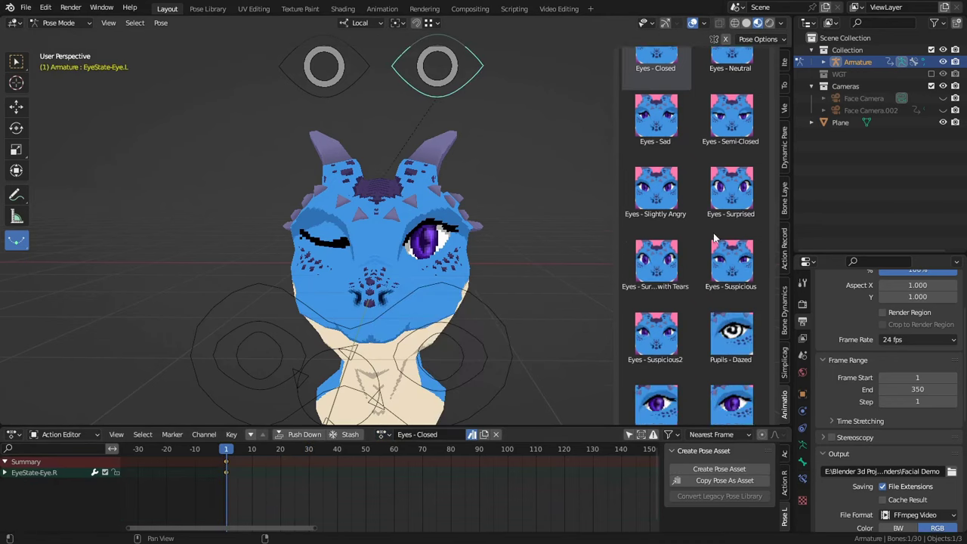
scroll(714, 239, "down", 5)
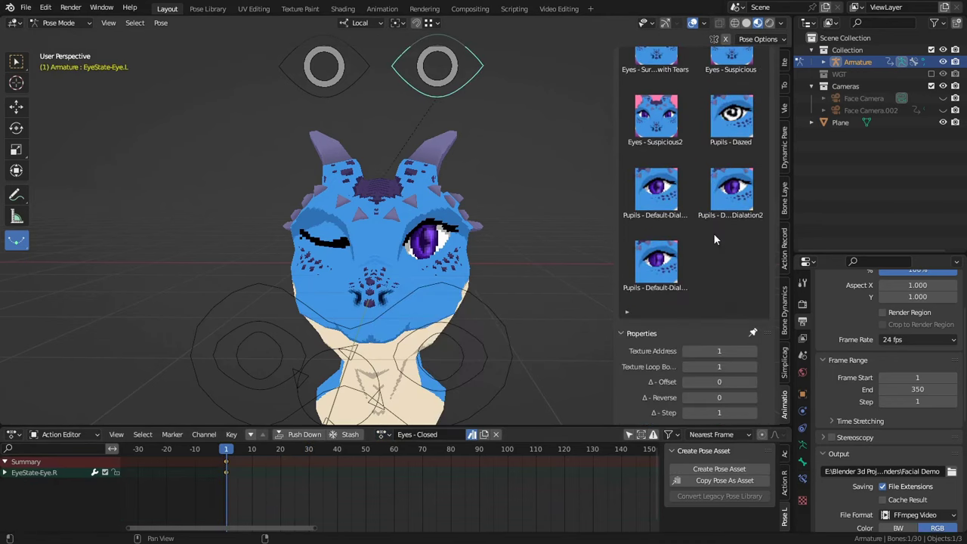
left_click(754, 351)
left_click(753, 352)
key("i")
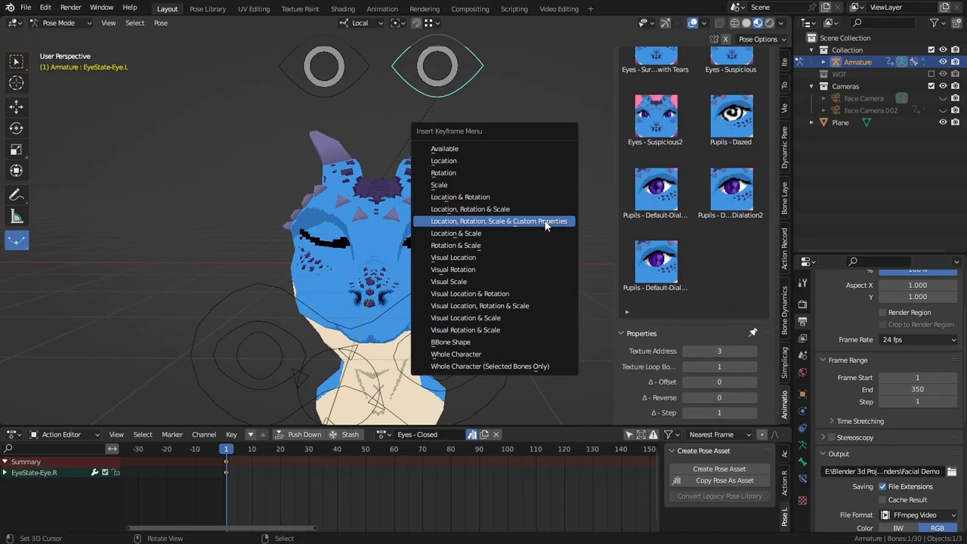
left_click(545, 221)
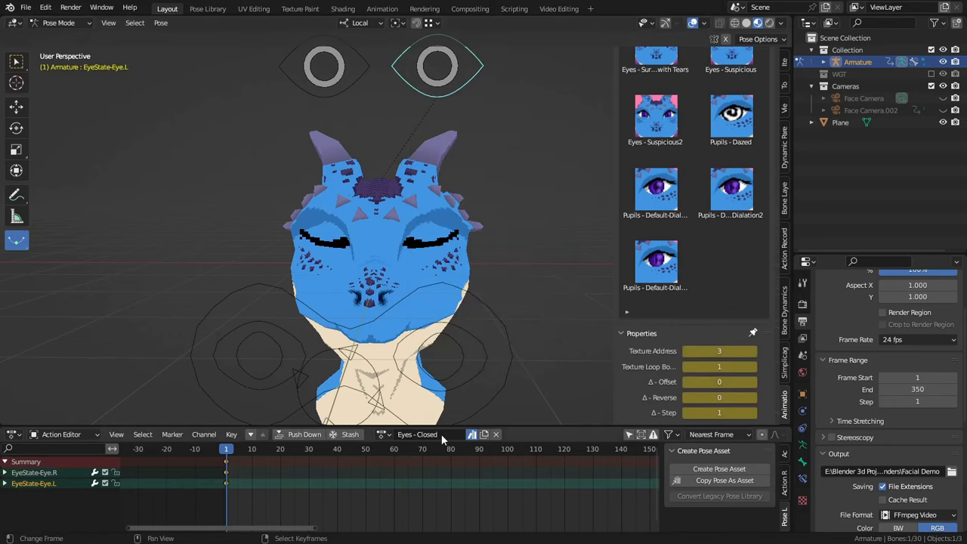
mouse_move(222, 500)
left_mouse_down()
mouse_move(277, 491)
mouse_move(209, 505)
mouse_move(231, 508)
left_mouse_up()
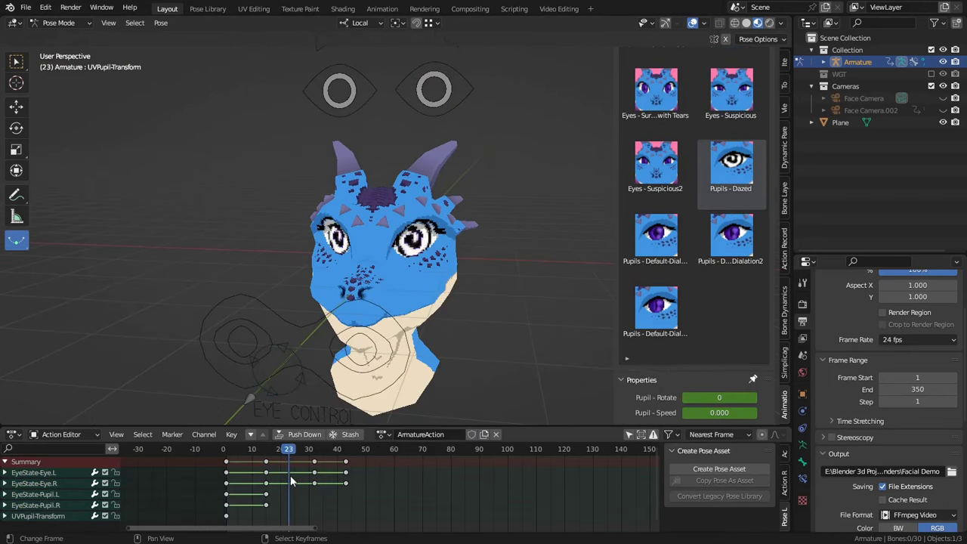
- Scrub ArmatureAction back to frame 15 to check the dazed pupils, and load the "Pupils - Dazed" action for editing
left_click_drag(292, 481, 269, 486)
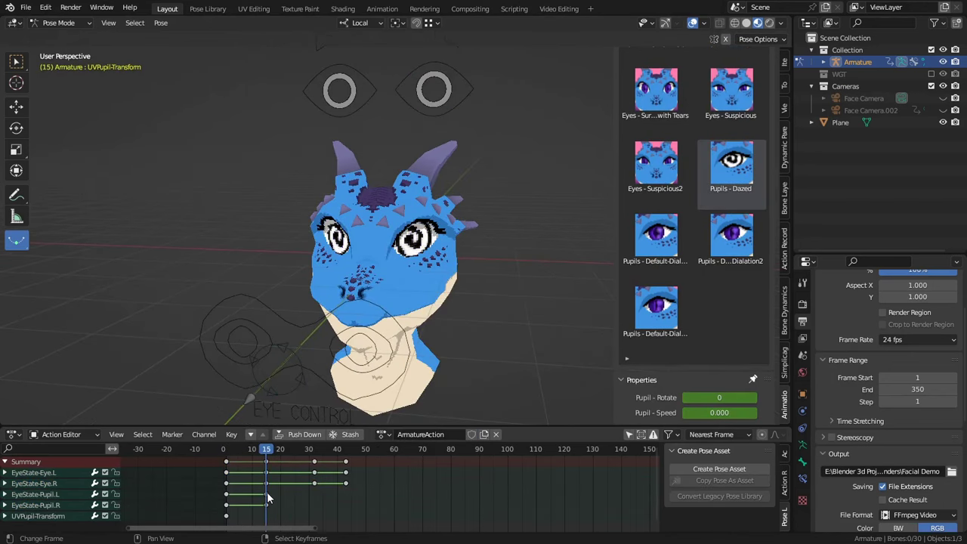
middle_click_drag(420, 375, 445, 354)
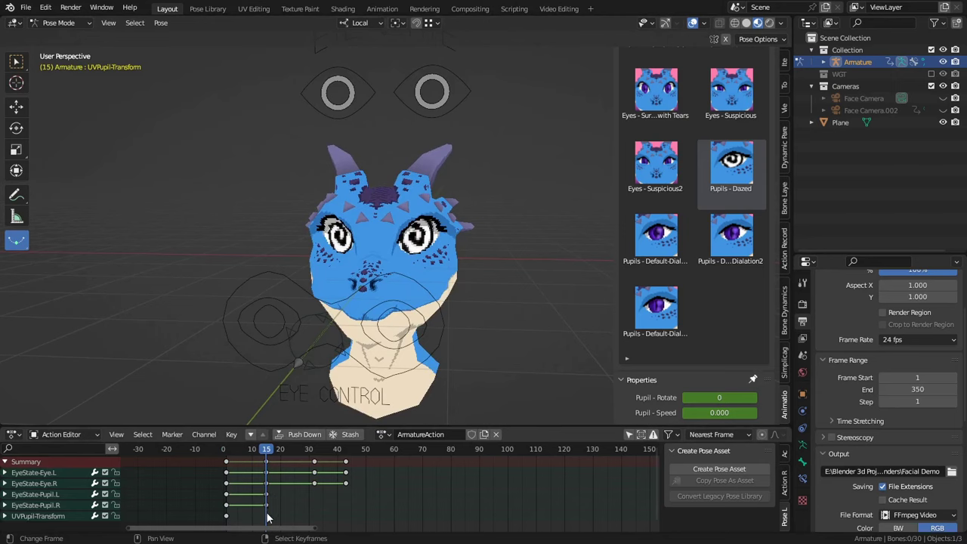
mouse_move(268, 518)
left_mouse_down()
mouse_move(326, 515)
mouse_move(266, 506)
left_mouse_up()
left_click(384, 435)
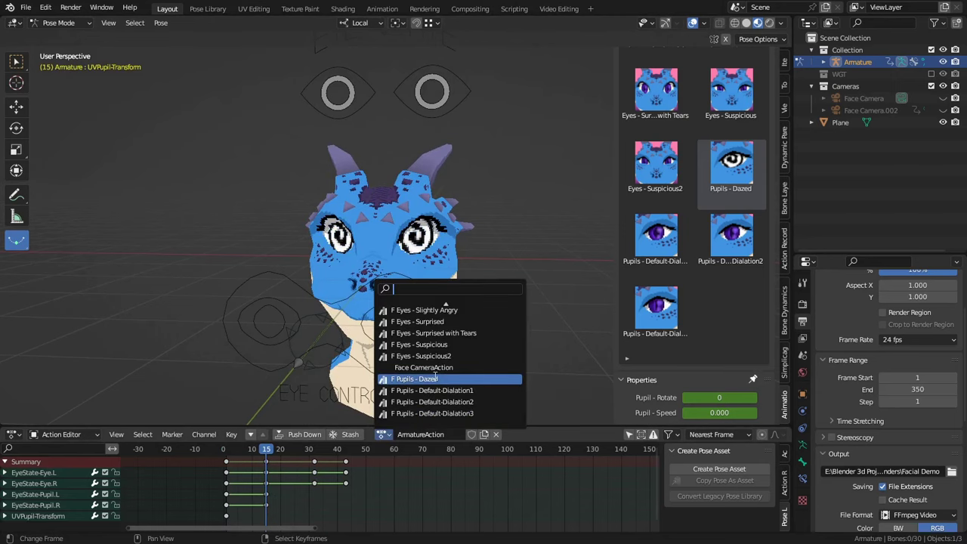
left_click(423, 378)
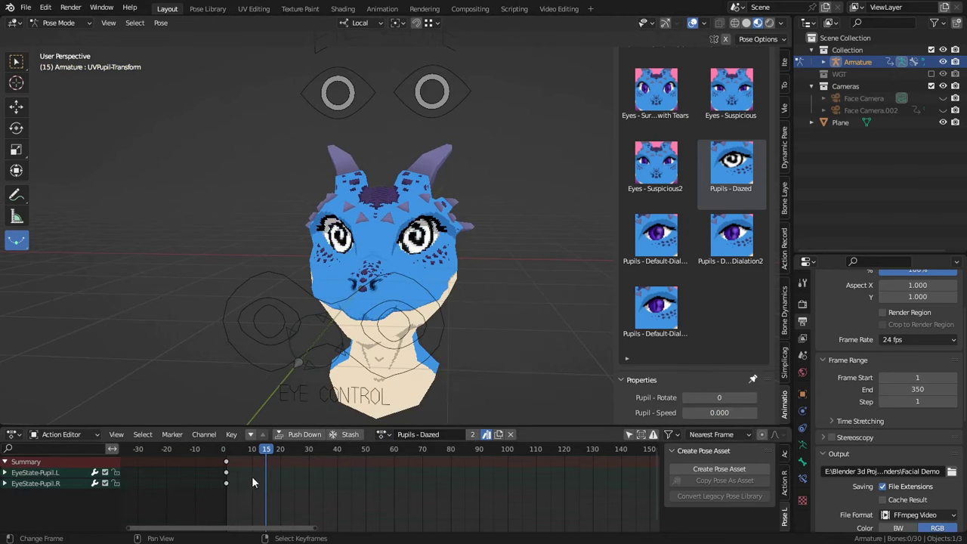
- At frame 1, set UVPupil-Transform's Pupil - Rotate to 1 and Pupil - Speed to 2, and key its custom properties
key("shift+Left")
left_click(723, 413)
type("2")
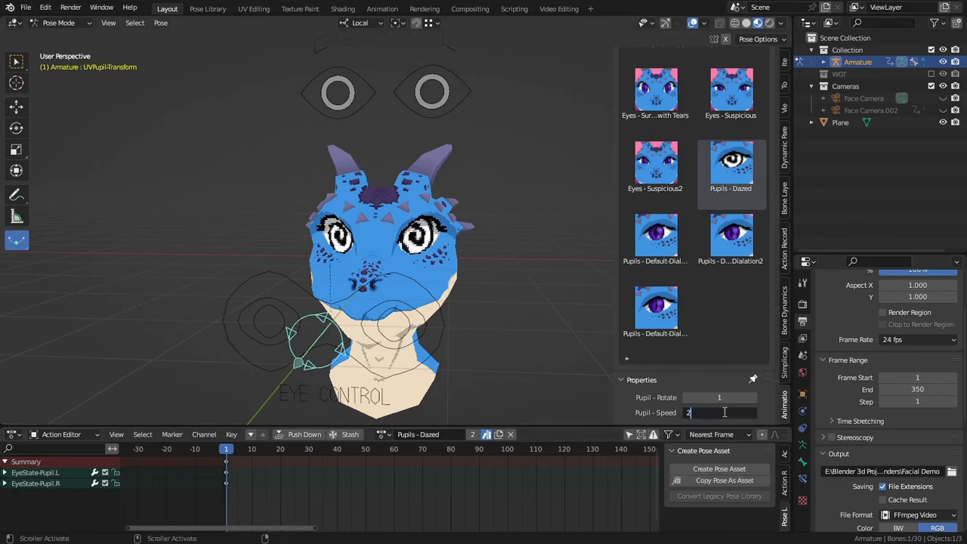
key("Return")
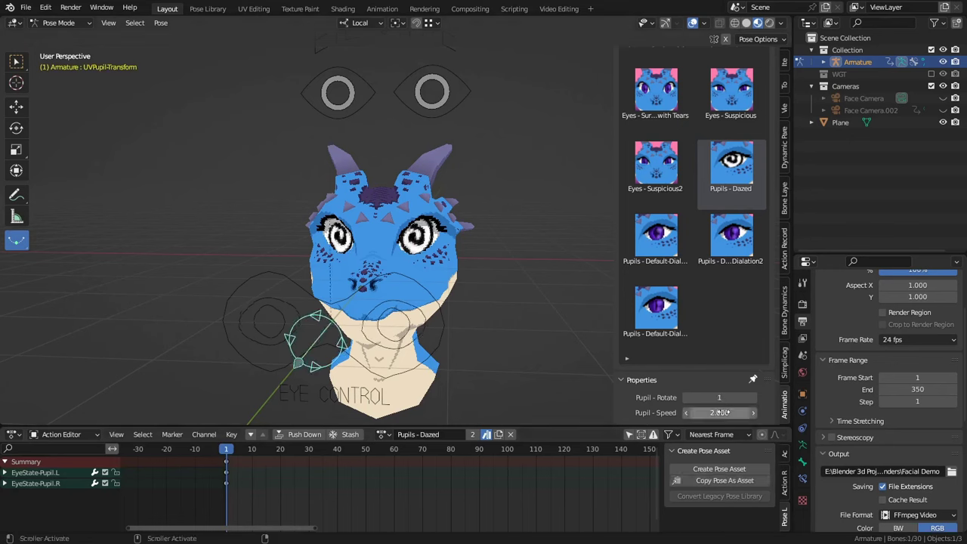
key("i")
left_click(557, 327)
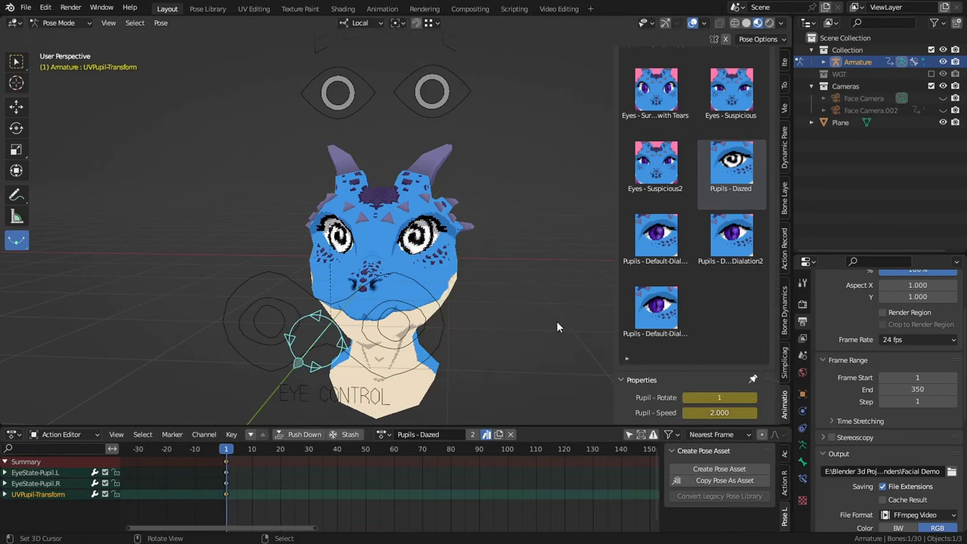
- Return to ArmatureAction at frame 15 and key the updated "Pupils - Dazed" pose
key("ctrl+z")
key("ctrl+z")
double_click(730, 176)
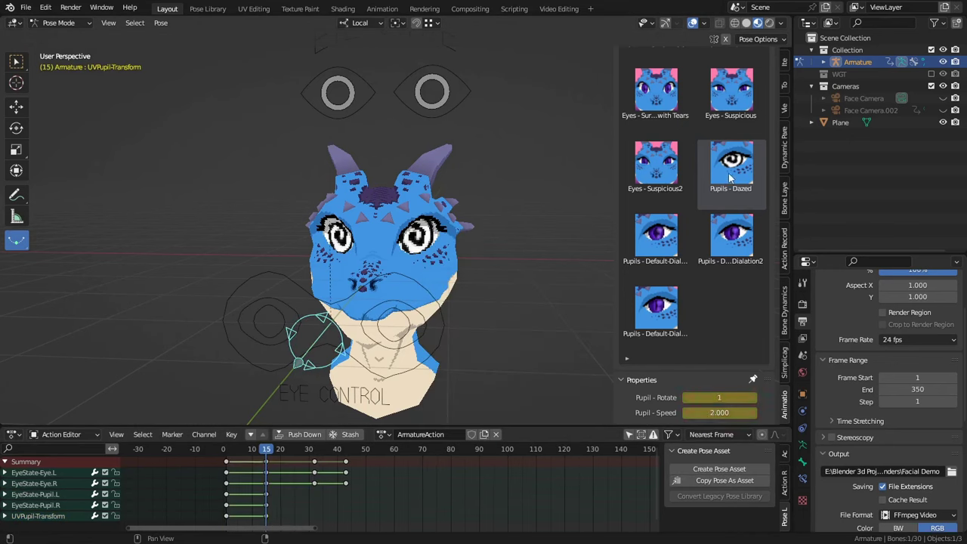
- Scrub the animation past frame 15 to check how the dazed pupils move
right_click(509, 321)
left_click_drag(270, 506, 313, 505)
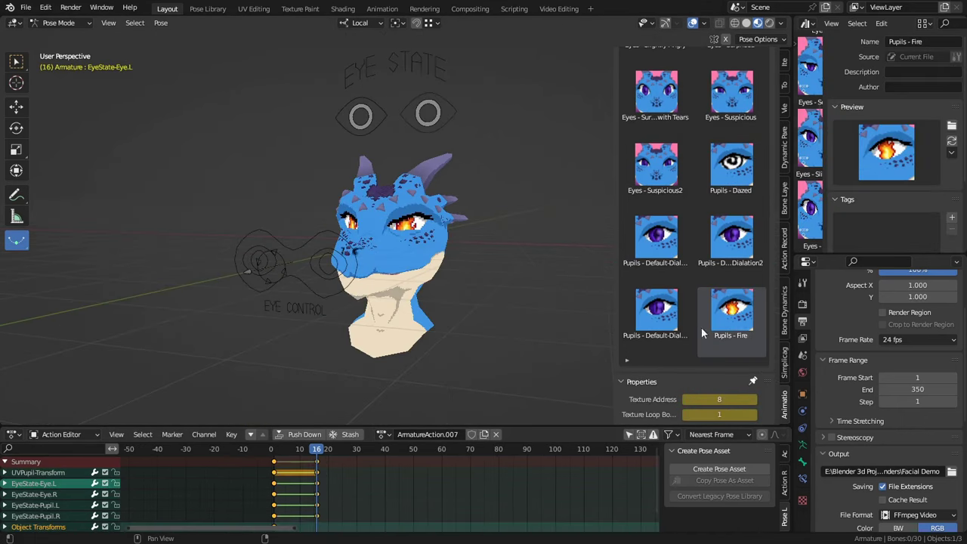
scroll(474, 352, "up", 5)
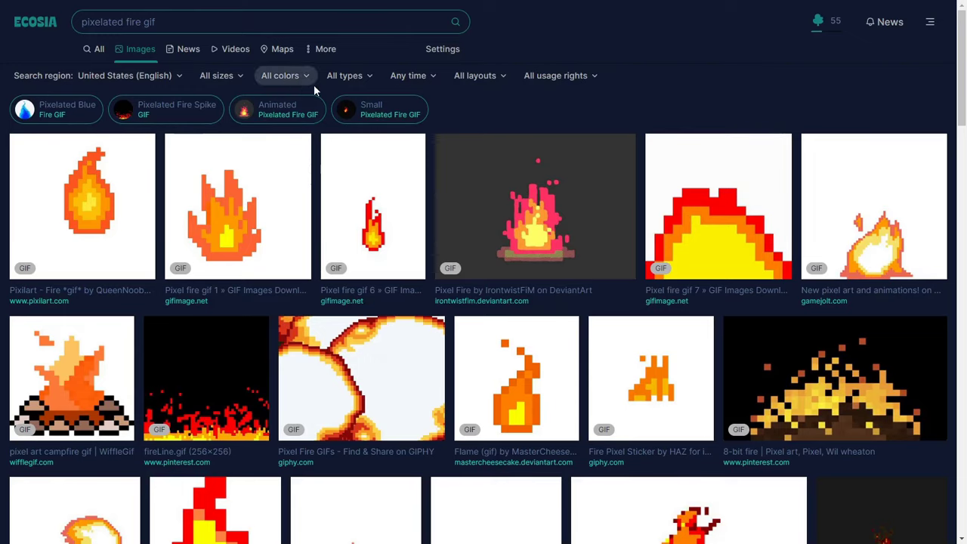
- Browse the "pixelated fire gif" image results for a pixel-art flame animation suitable for the pupils
scroll(314, 90, "down", 5)
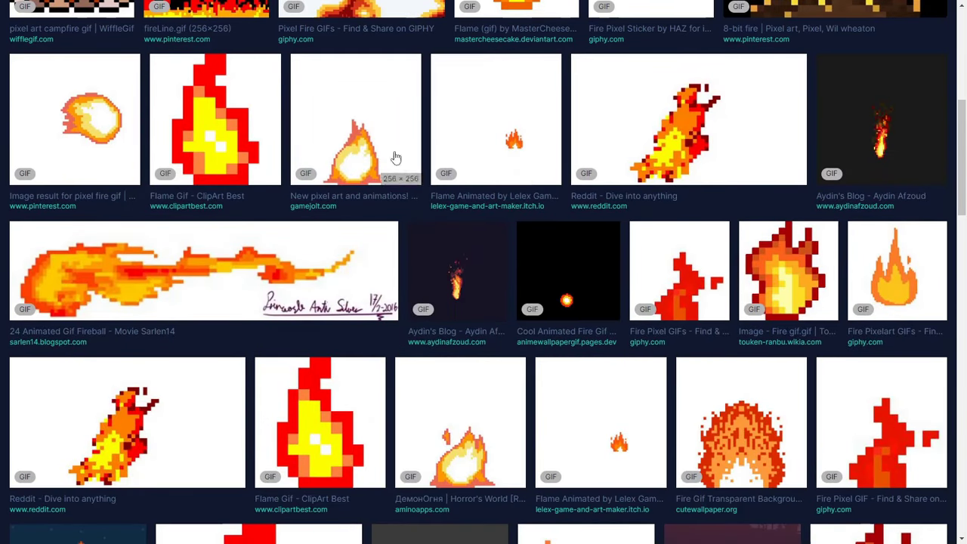
left_click(808, 283)
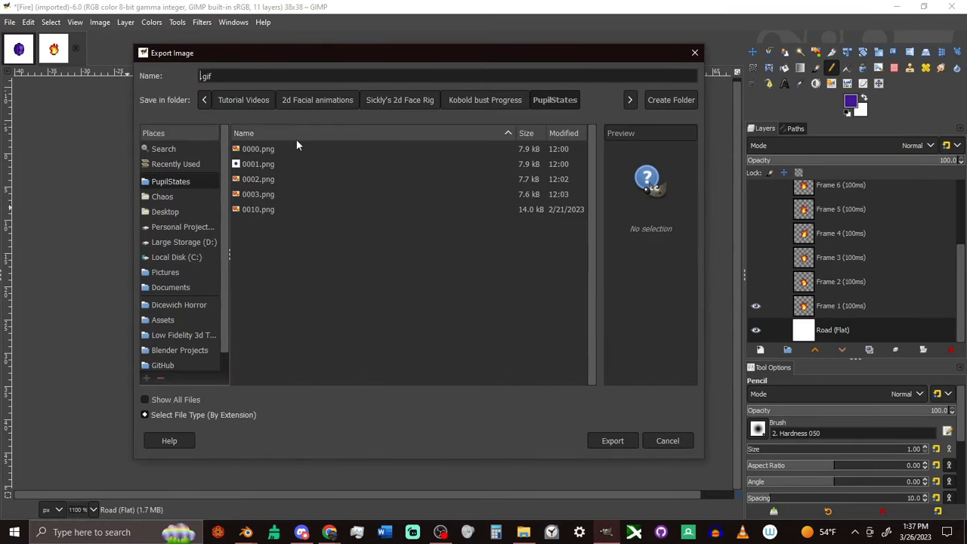
- In GIMP, export the fire GIF's Frame 1 as 0500.png into the PupilStates folder
type("0000")
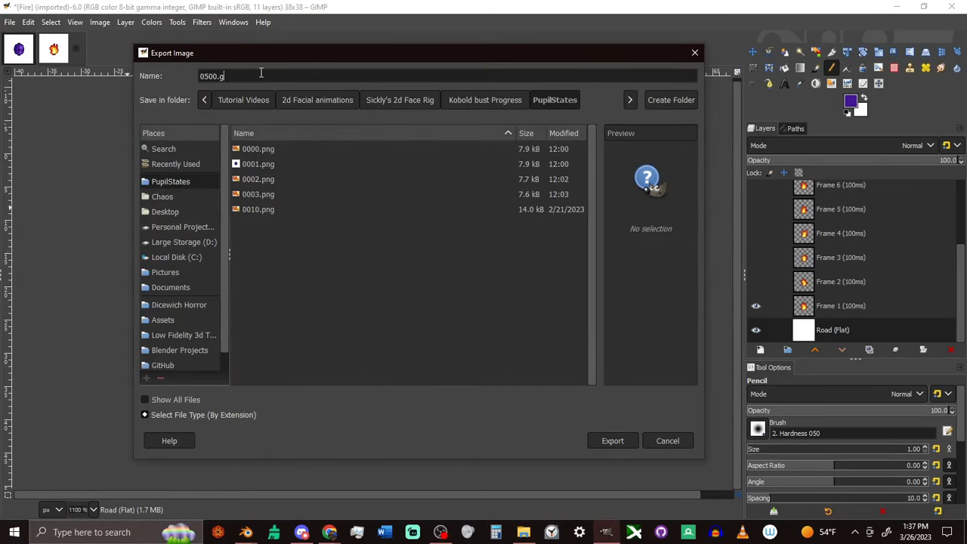
key("BackSpace")
type("png")
key("Return")
key("Return")
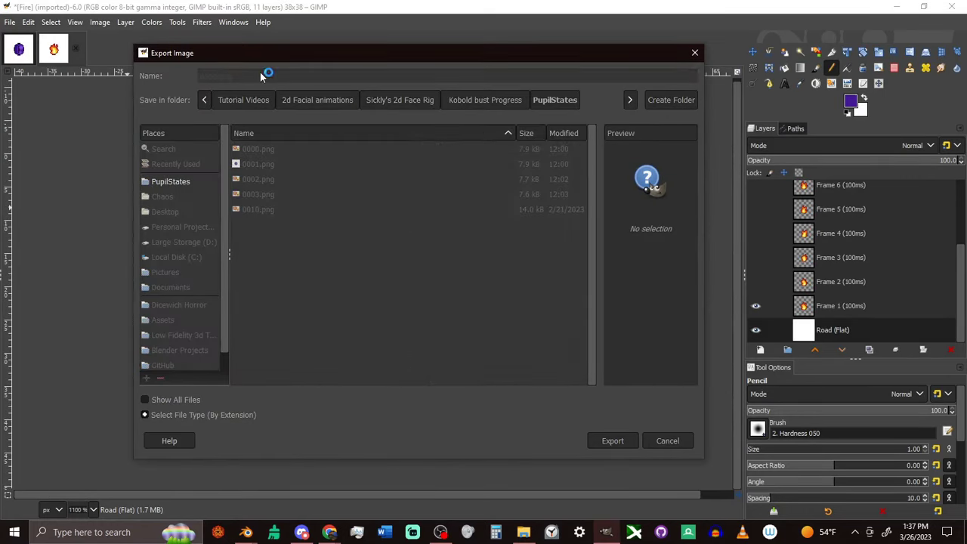
- Hide Frame 1, show Frame 2 of the fire animation, and export the image as 0501.png
left_click(755, 306)
left_click(756, 282)
key("ctrl+shift+e")
left_click(218, 78)
key("BackSpace")
key("Return")
key("Return")
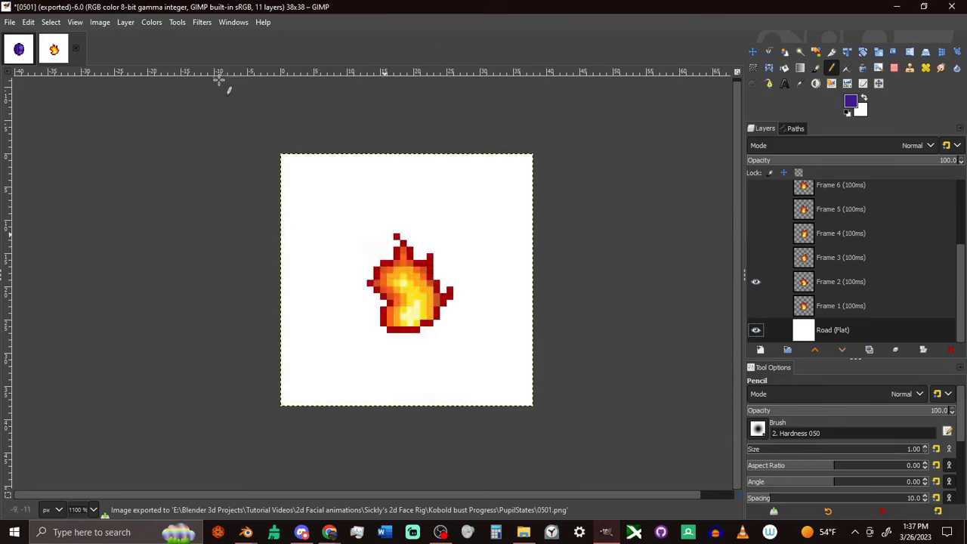
- Switch the visible fire layer from Frame 2 to Frame 3 and export it as 0502.png
left_click(756, 281)
left_click(756, 257)
key("ctrl+shift+e")
left_click(219, 78)
key("BackSpace")
type("2")
key("Return")
key("Return")
- Make Frame 4 the visible fire layer in place of Frame 3 and export it as 0503.png
left_click(756, 257)
left_click(756, 233)
key("ctrl+shift+e")
left_click(217, 76)
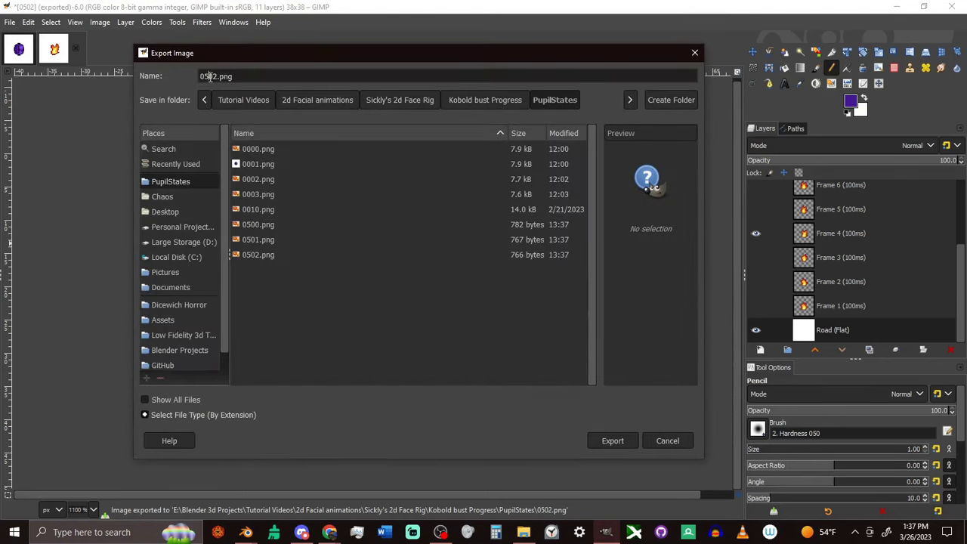
key("BackSpace")
type("3")
key("Return")
key("Return")
- Replace the visible Frame 4 with Frame 5 and export the image as 0504.png
left_click(756, 233)
key("BackSpace")
type("4")
key("Return")
key("Return")
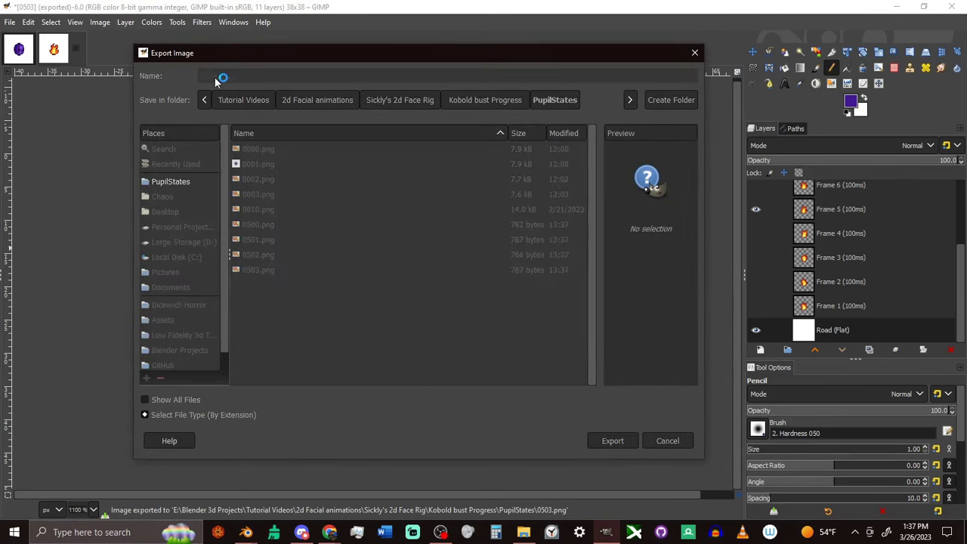
- Hide Frame 5, show Frame 6, and export the image as 0505.png
scroll(772, 268, "up", 3)
left_click(756, 285)
left_click(756, 261)
key("ctrl+shift+e")
left_click(217, 76)
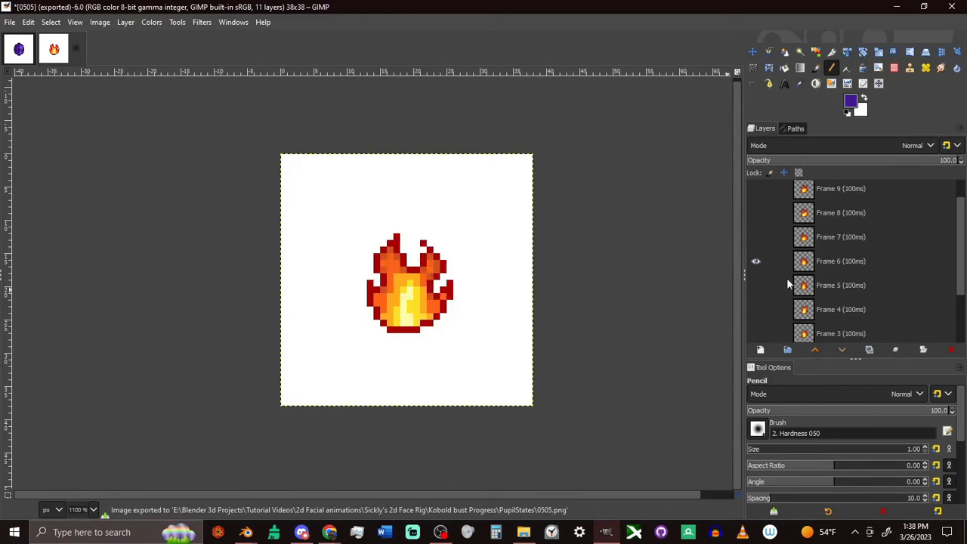
- Switch the visible fire layer from Frame 6 to Frame 7 and export it as 0506.png
scroll(765, 270, "up", 1)
left_click(756, 289)
left_click(756, 264)
key("ctrl+shift+e")
type("0506")
key("Return")
- Show Frame 8 instead of Frame 7 and export the image as 0507.png
left_click(756, 265)
left_click(756, 240)
key("ctrl+shift+e")
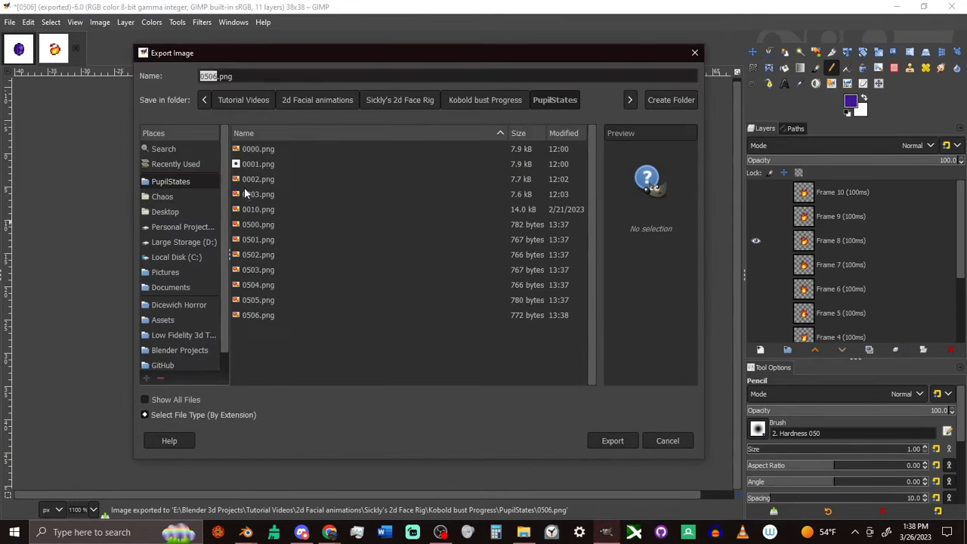
type("0507")
key("Return")
- Hide Frame 8, show Frame 9, and export the image as 0508.png
left_click(756, 240)
left_click(756, 216)
key("ctrl+shift+e")
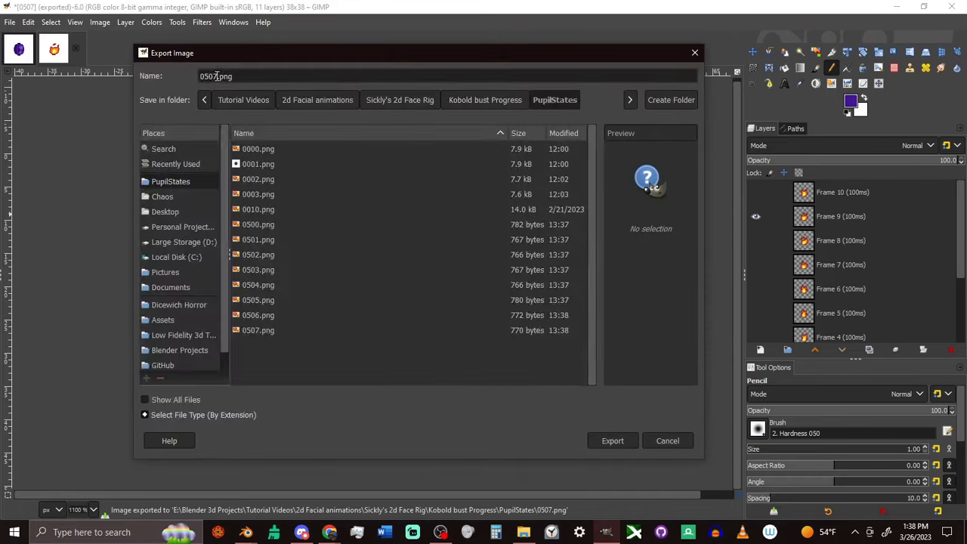
type("0508")
key("Return")
- Show Frame 10 instead of Frame 9 and export the last fire image as 0509.png
left_click(756, 216)
left_click(756, 192)
key("ctrl+shift+e")
type("0509")
key("Return")
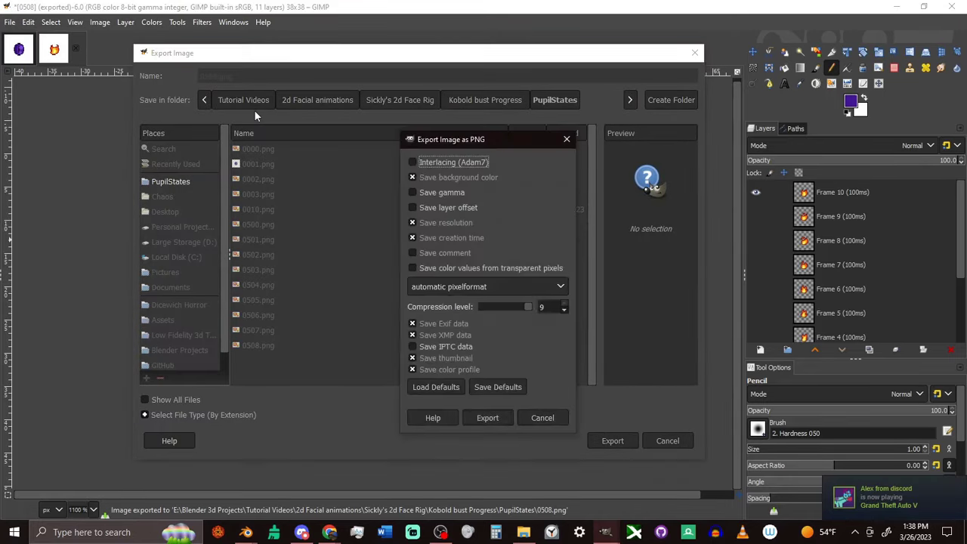
key("Return")
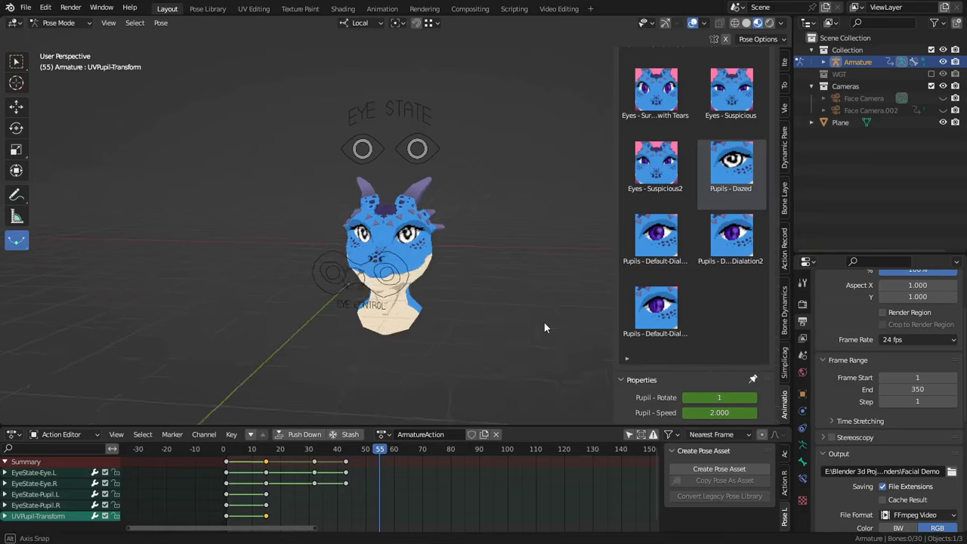
- Switch to Blender's Shading workspace and search the add-on preferences for "node" to check that Node Wrangler is enabled
middle_click_drag(544, 322, 505, 323)
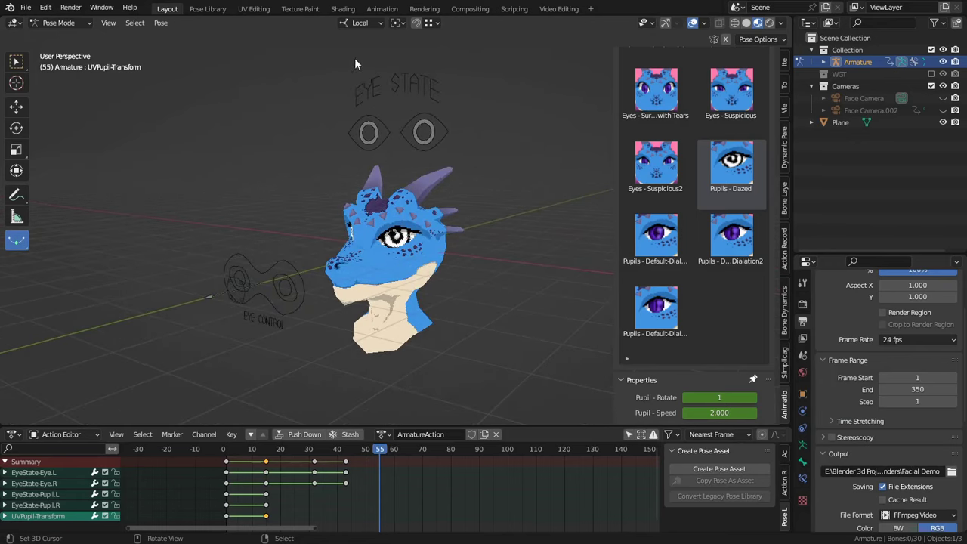
left_click(342, 9)
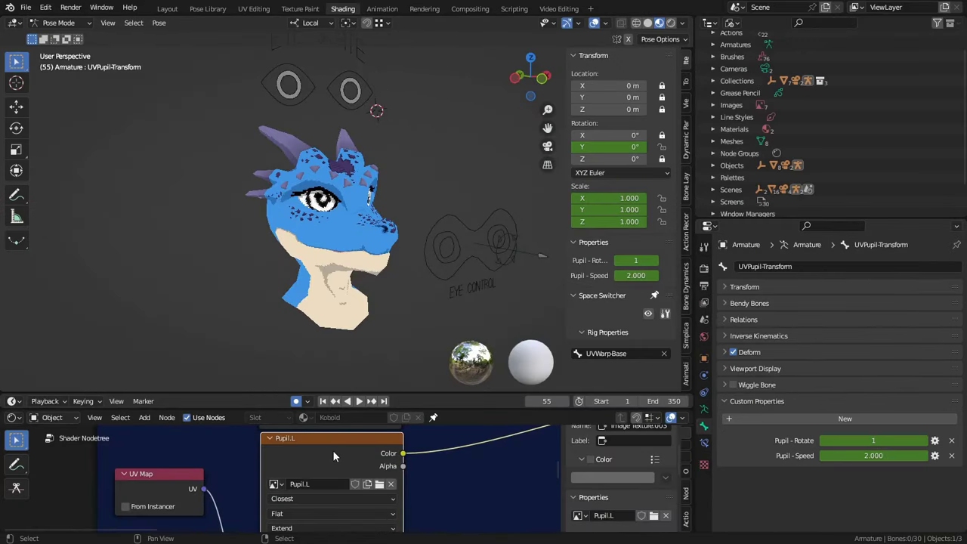
scroll(333, 454, "down", 2)
left_click(322, 45)
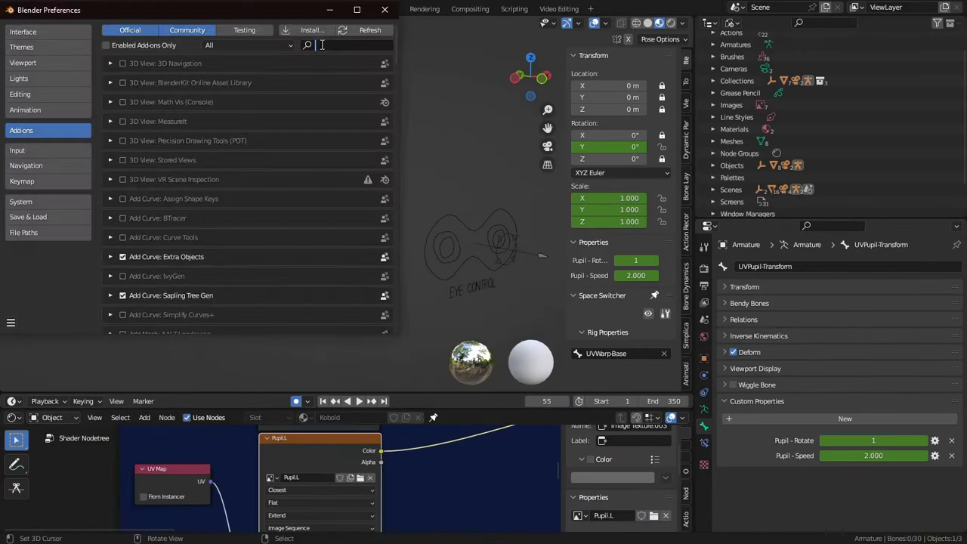
type("node")
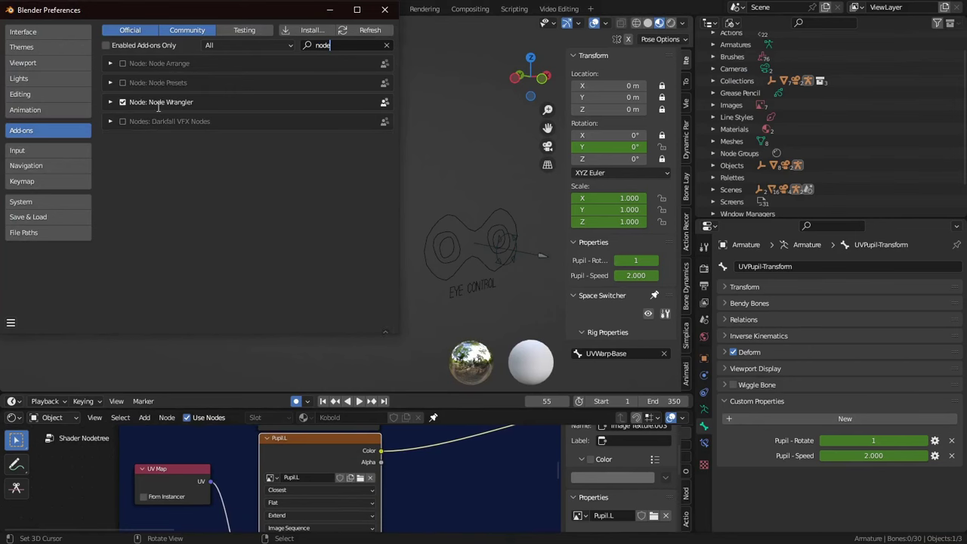
- Bring the Pupil.L image node into view and reload the material's images with Node Wrangler
mouse_move(312, 470)
middle_mouse_down()
mouse_move(294, 473)
mouse_move(328, 463)
middle_mouse_up()
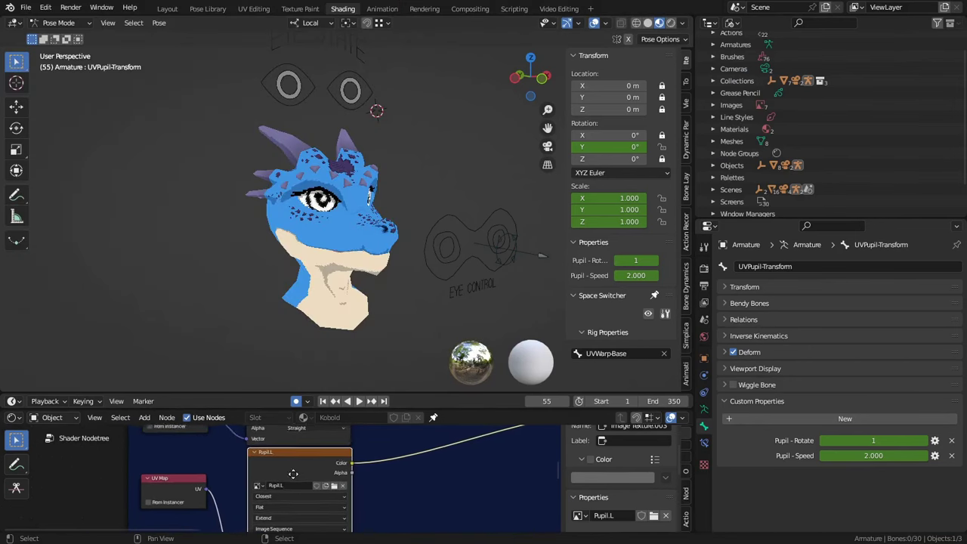
scroll(294, 473, "up", 1)
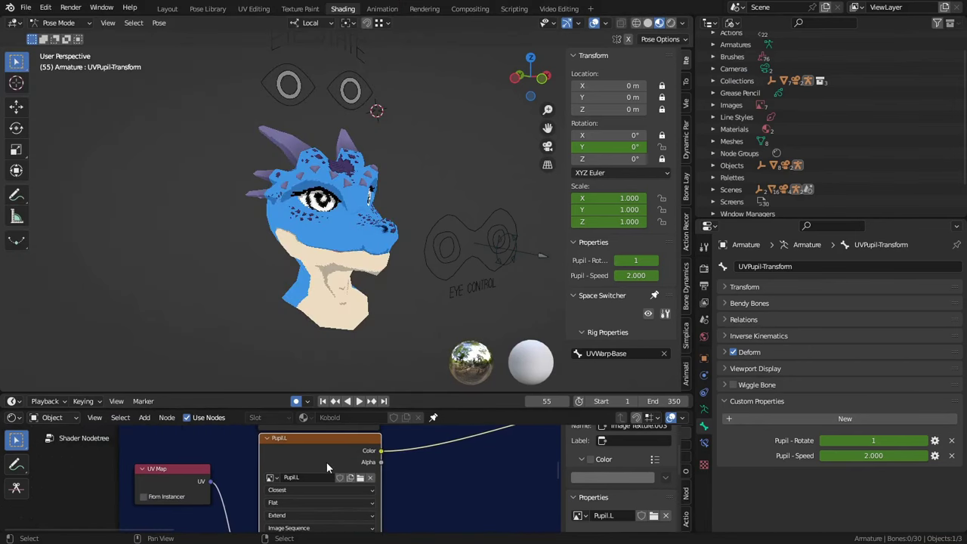
key("alt+r")
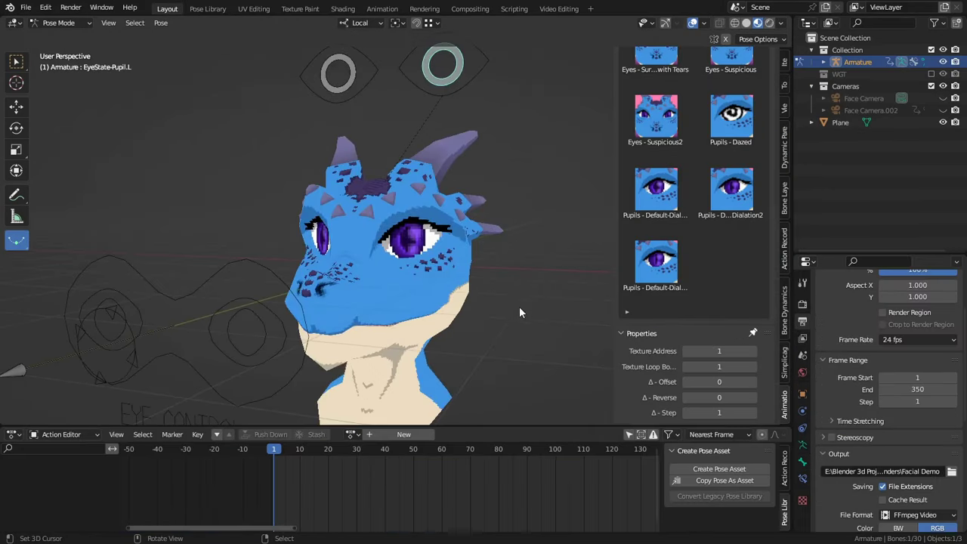
- Set EyeState-Pupil.L's Texture Address to 500 and its texture loop bound to 10, and increase Δ - Step
middle_click_drag(519, 307, 529, 226)
double_click(700, 352)
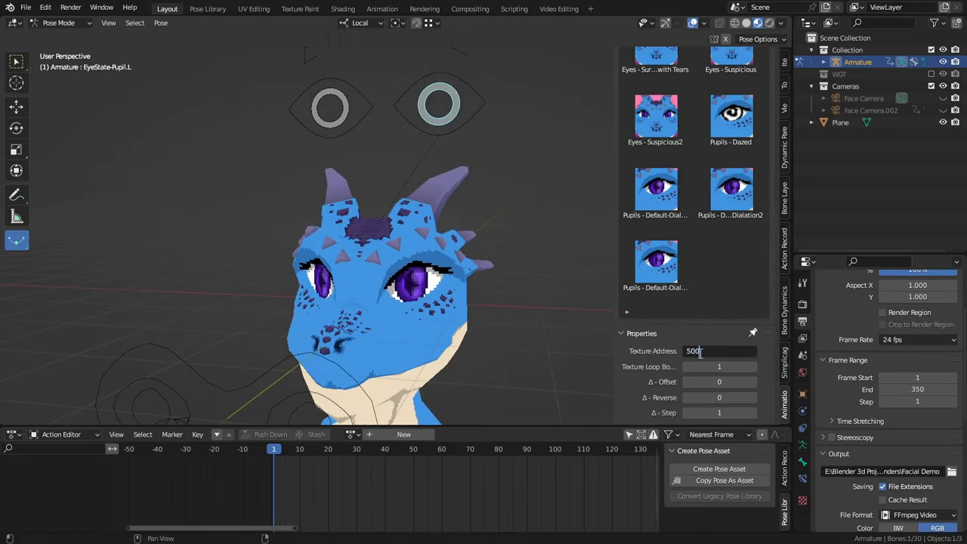
key("Return")
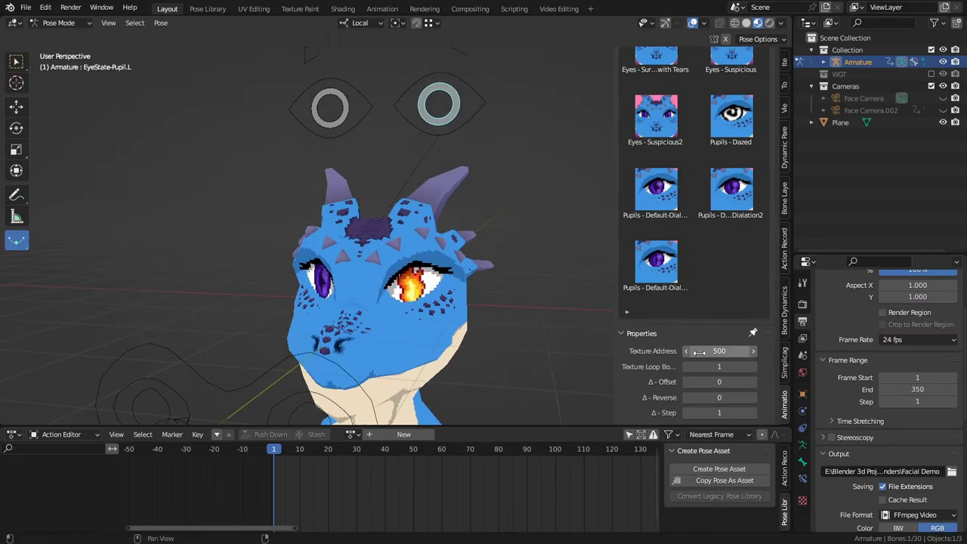
double_click(744, 368)
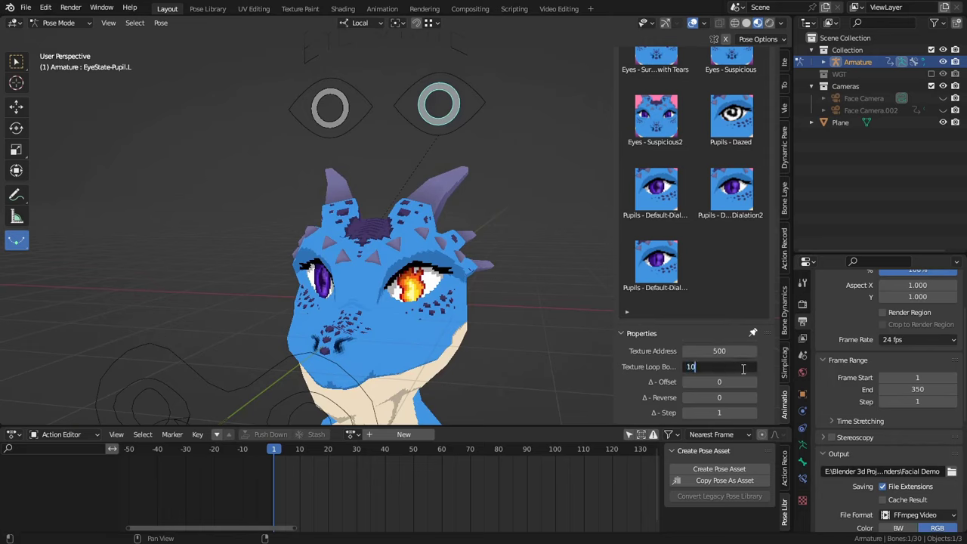
type("10")
key("Return")
left_click(750, 412)
left_click(751, 412)
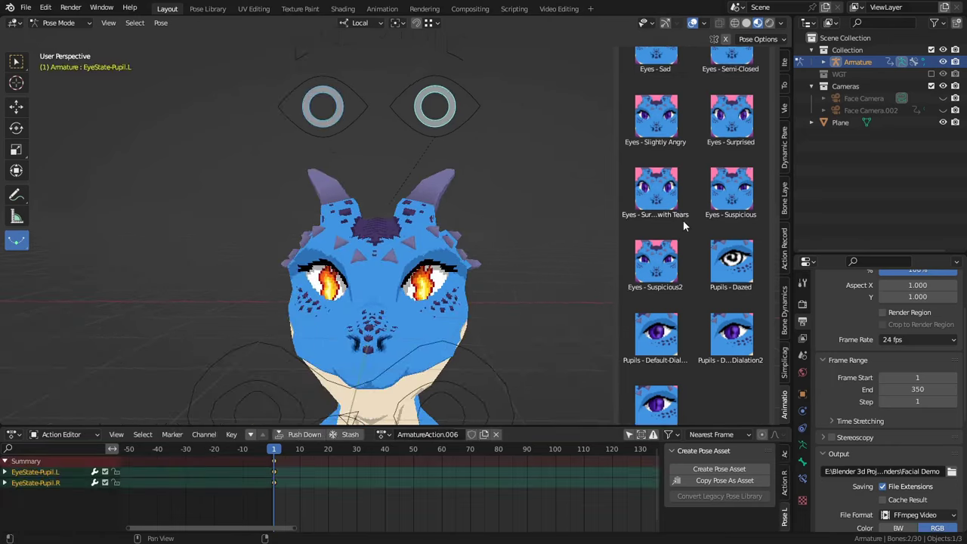
- Create the "Pupils - Fire" pose asset from the keyed EyeState-Pupil.L and EyeState-Pupil.R bones
scroll(680, 219, "up", 5)
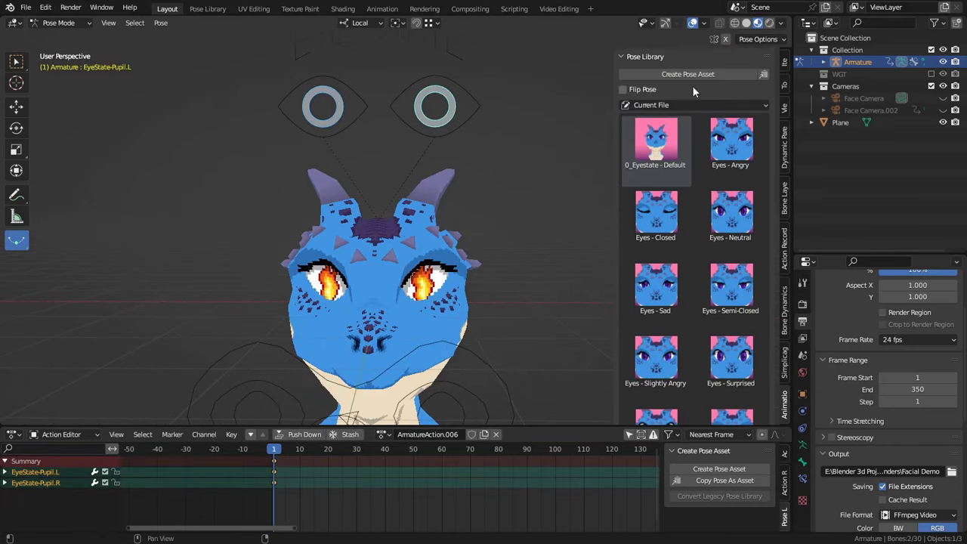
left_click(693, 74)
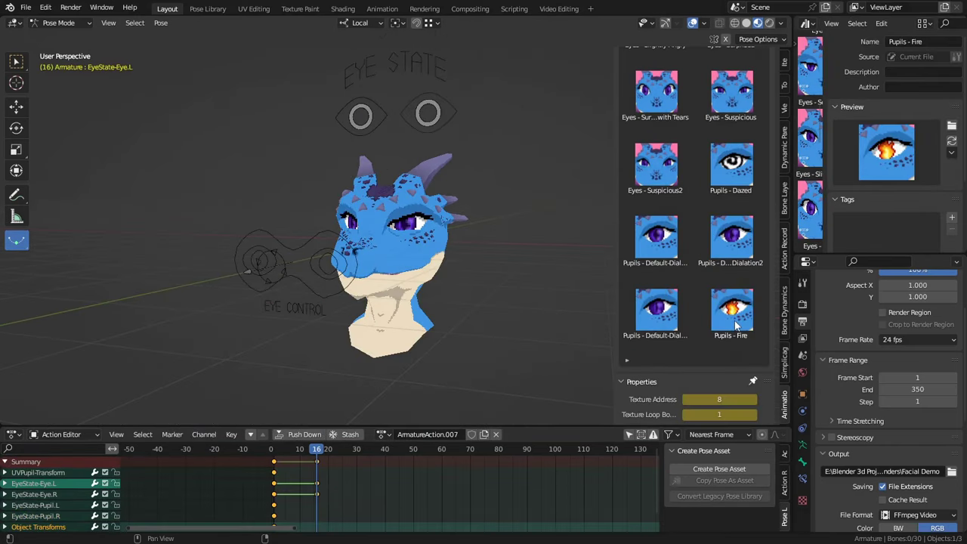
- Apply the "Pupils - Fire" pose at frame 16 and play the animation to inspect the burning pupils
left_click(736, 322)
key("space")
mouse_move(430, 348)
middle_mouse_down()
mouse_move(474, 351)
mouse_move(432, 349)
middle_mouse_up()
scroll(475, 352, "up", 5)
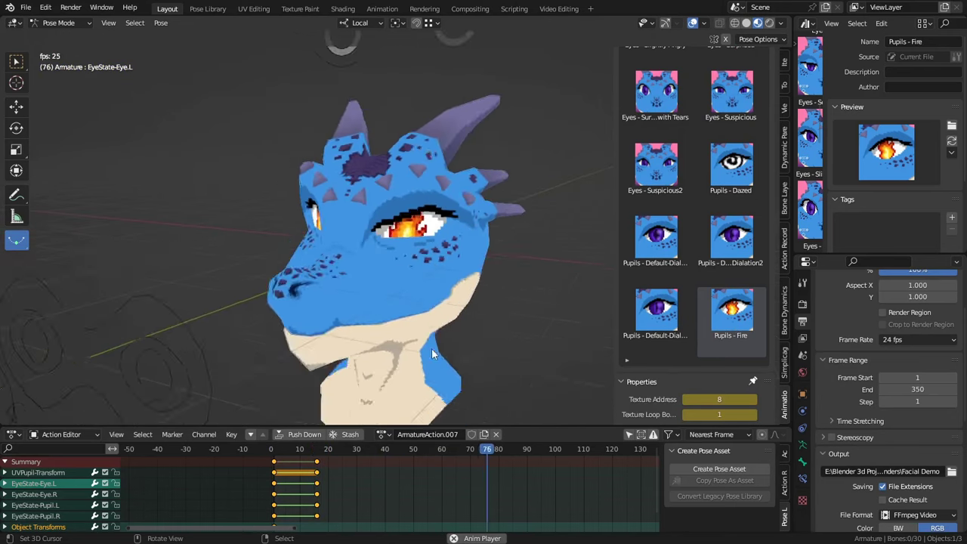
scroll(431, 348, "down", 5)
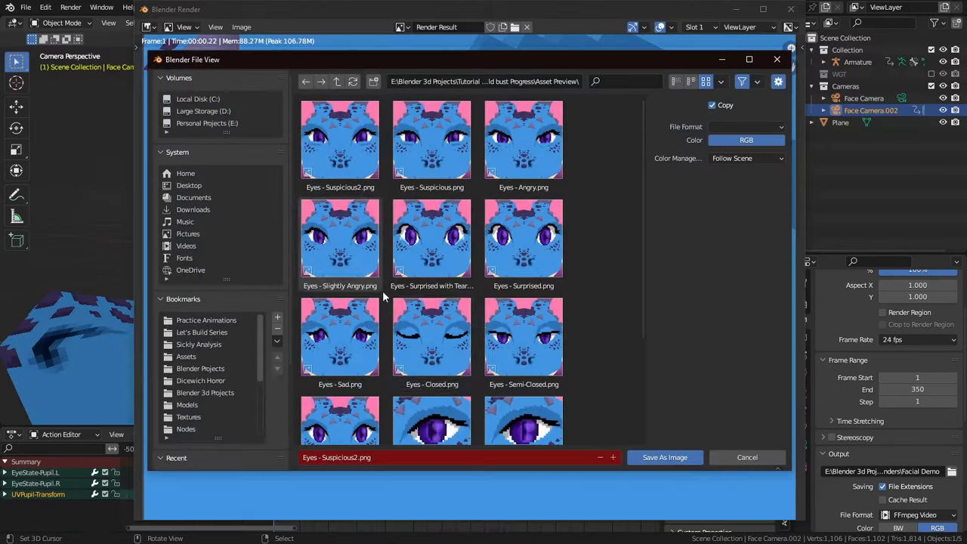
- Save the rendered pupil preview into the Asset Preview folder, basing its file name on "Pupils - Default.png"
scroll(425, 306, "down", 3)
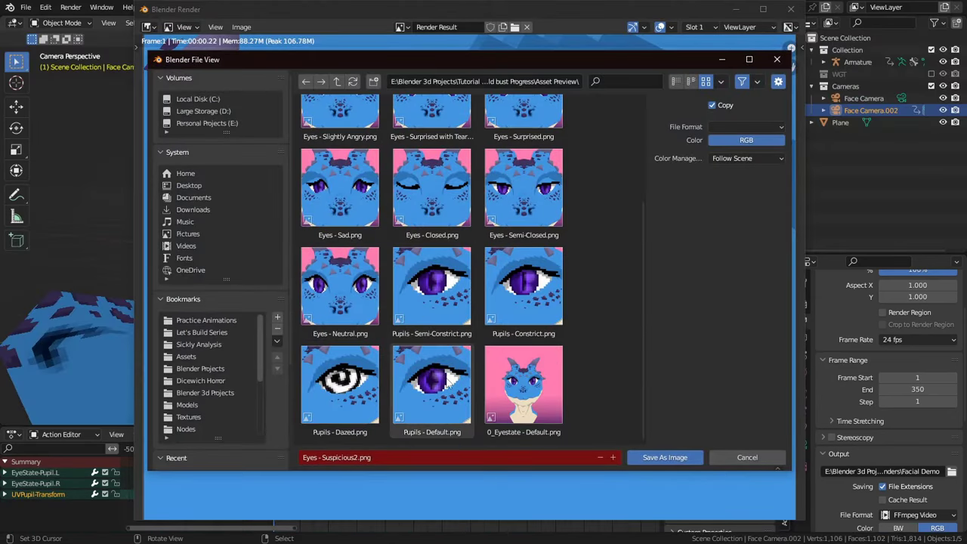
left_click(401, 418)
left_click(344, 460)
left_click(348, 461)
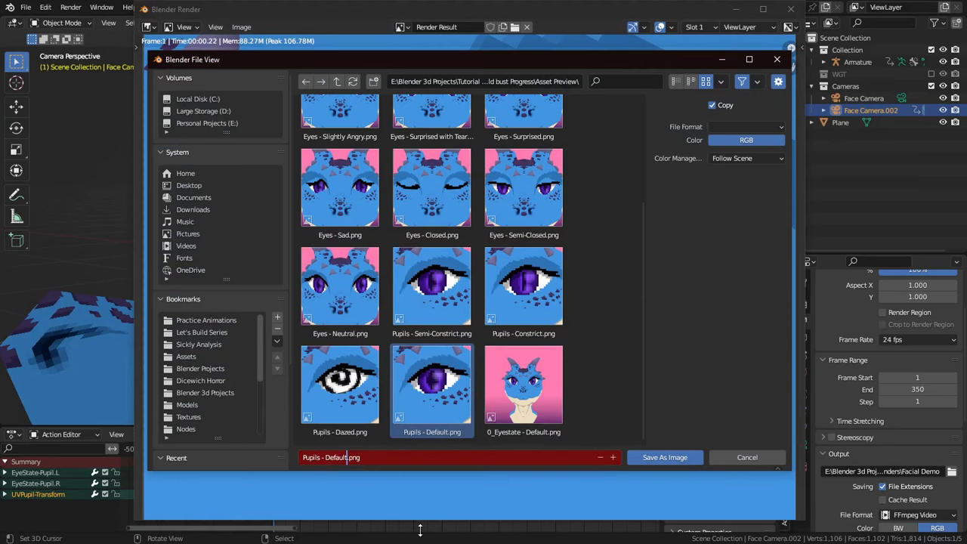
key("Return")
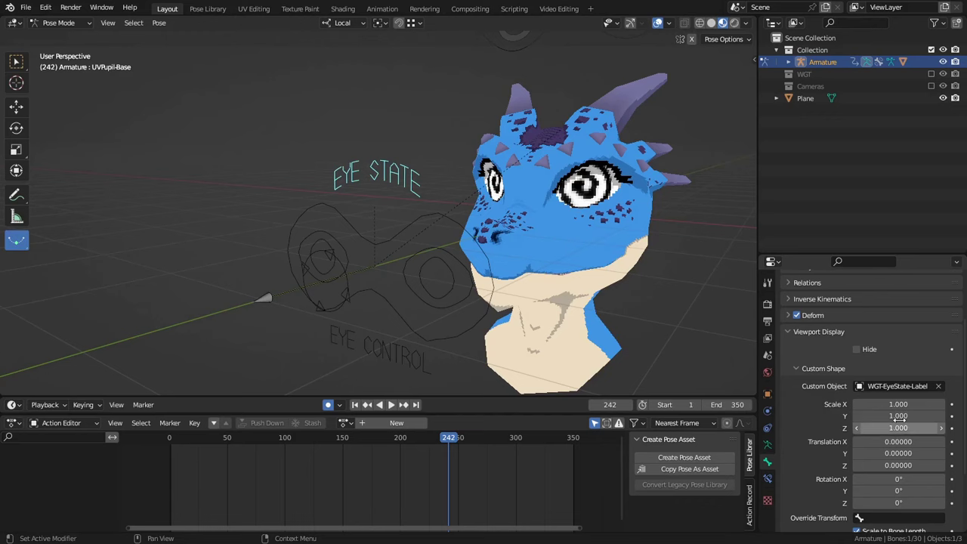
- Scale UVPupil-Base's WGT-EyeState-Label custom shape to 2.7 on all axes and set its Z translation to about -3.909
left_click_drag(898, 415, 815, 368)
middle_click_drag(605, 317, 559, 363)
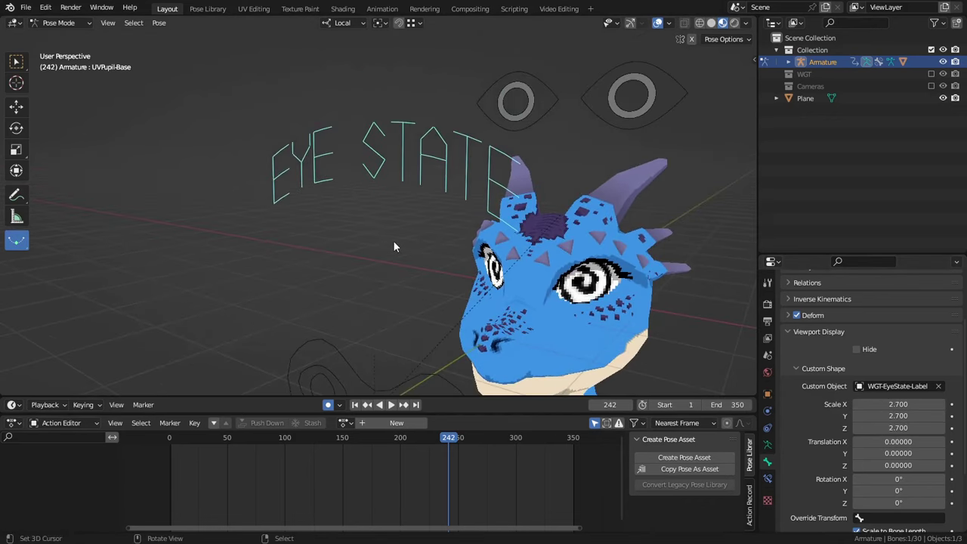
key("KP_3")
middle_click_drag(405, 237, 347, 301, "shift")
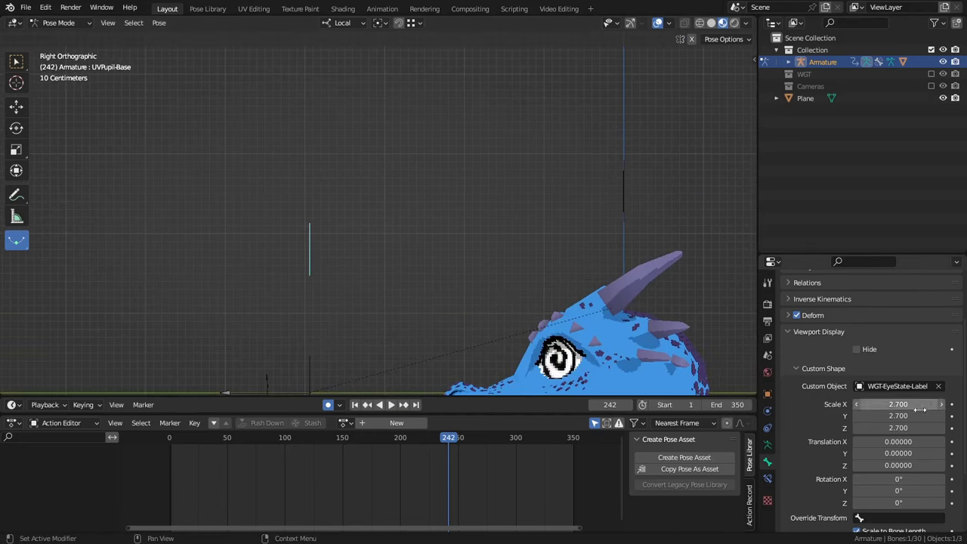
left_click_drag(882, 465, 926, 466)
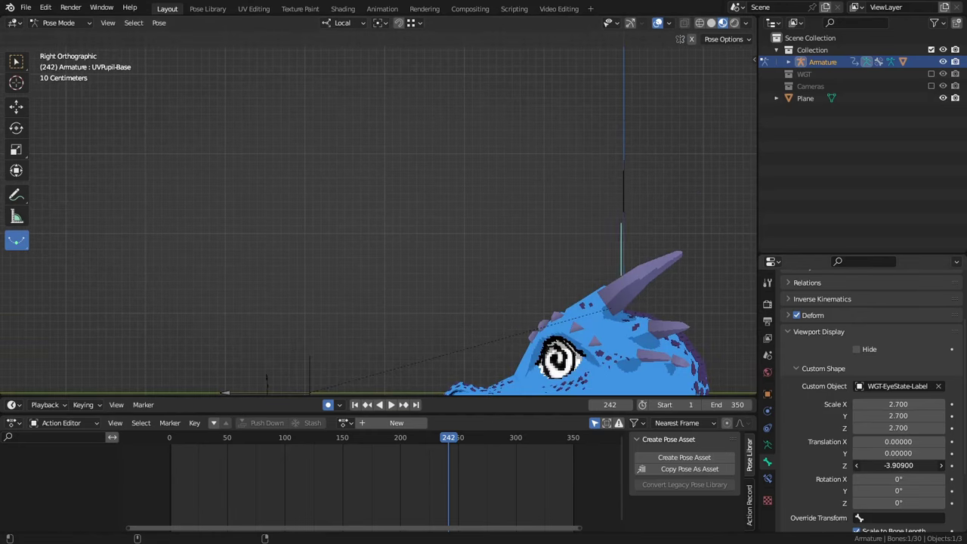
- Adjust the Y translation of UVPupil-Base's WGT-EyeState-Label custom shape
left_click_drag(899, 454, 907, 454)
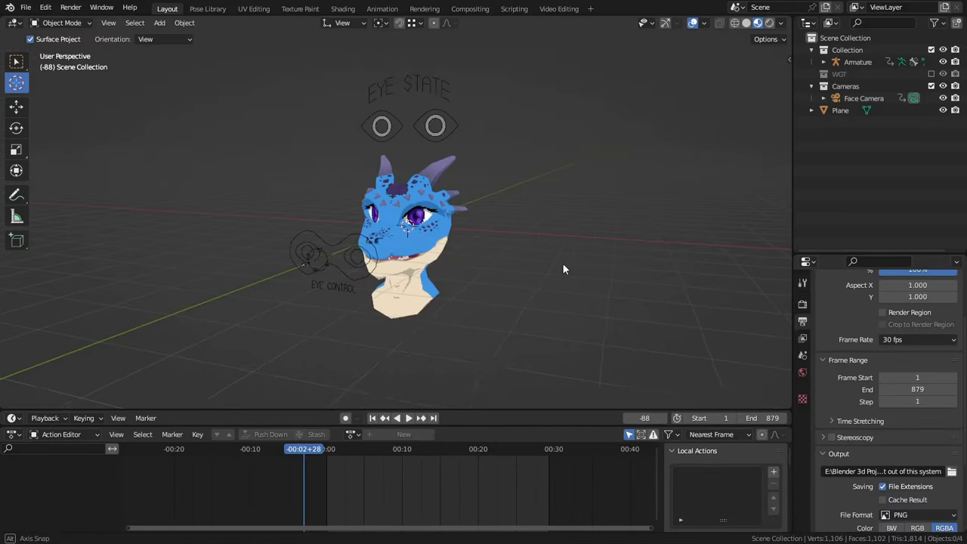
- Try moving the UVPupil-Master bone in Pose Mode to test the eye control
middle_click_drag(605, 279, 577, 260)
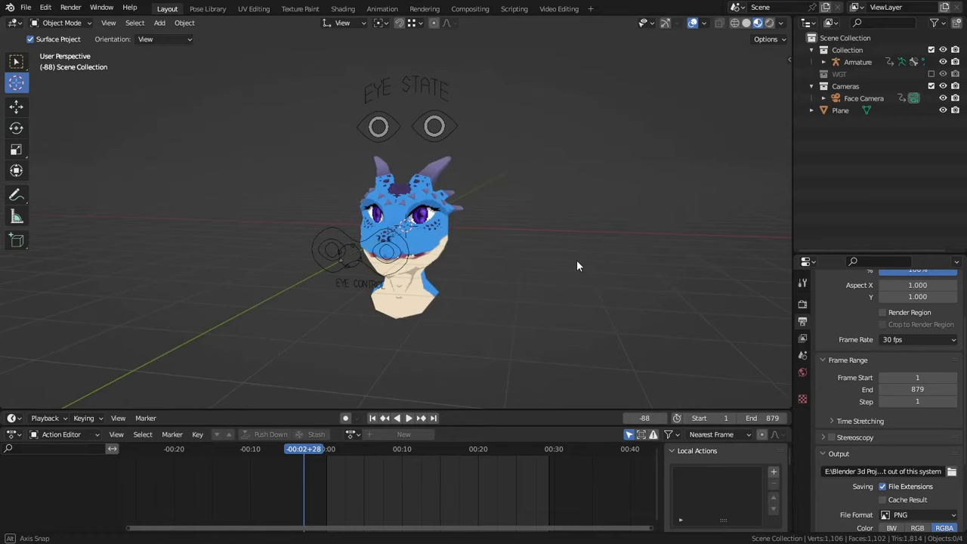
key("ctrl+space")
scroll(557, 266, "up", 2)
right_click(464, 302)
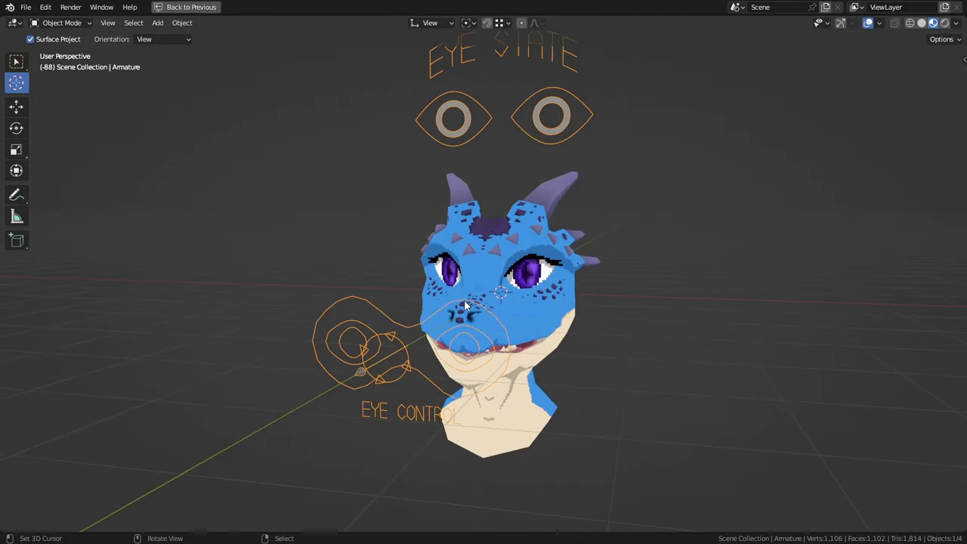
key("ctrl+Tab")
right_click(464, 302)
key("g")
key("g")
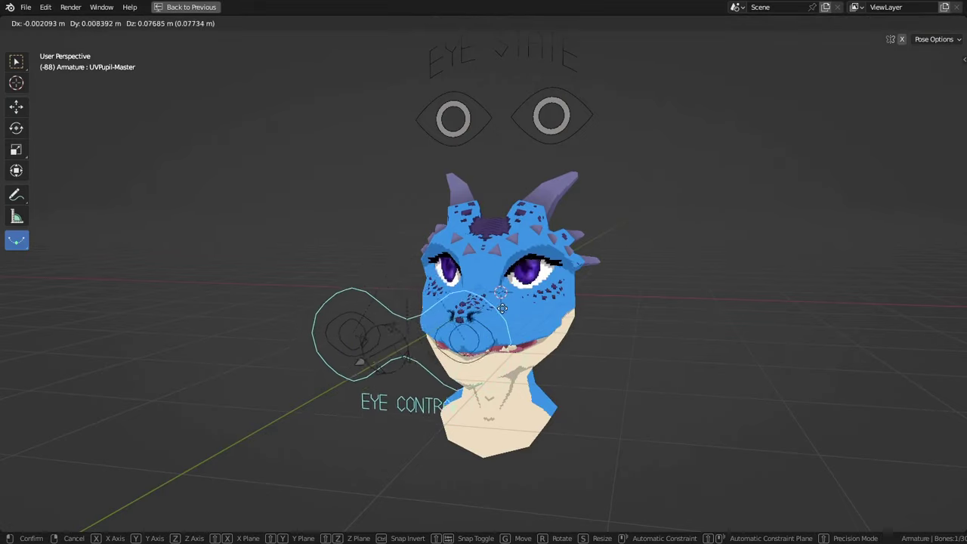
right_click(496, 324)
scroll(538, 321, "down", 2)
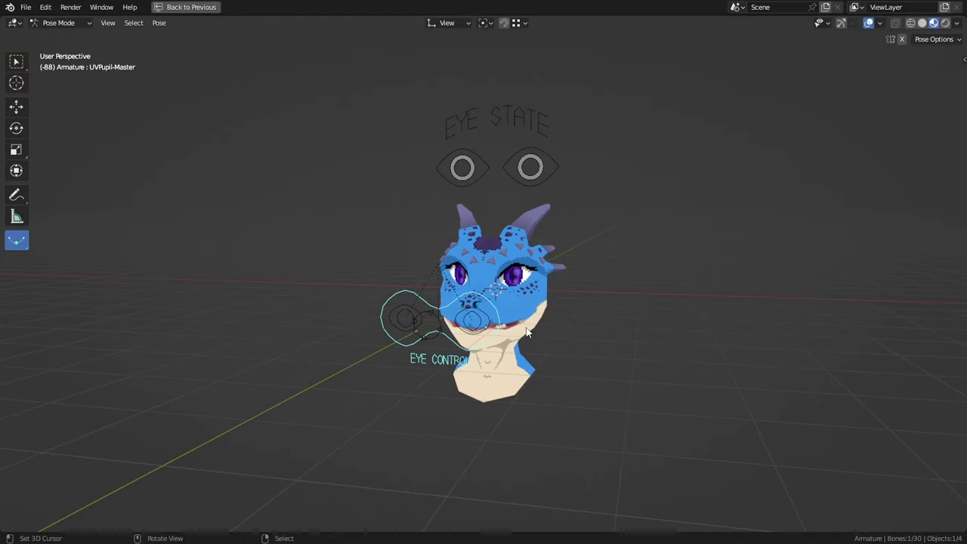
middle_click_drag(527, 333, 573, 333)
key("ctrl+space")
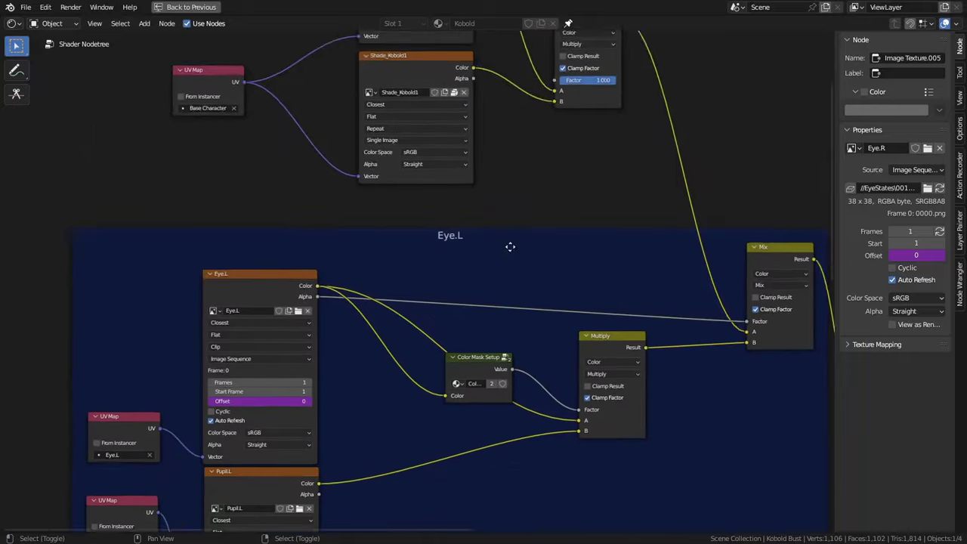
- Examine the Kobold shader's Eye.L and Eye.R node frames, including the Color Mask Setup group and the UV Map nodes
middle_click_drag(297, 278, 395, 225)
scroll(467, 282, "up", 3)
left_click(468, 282)
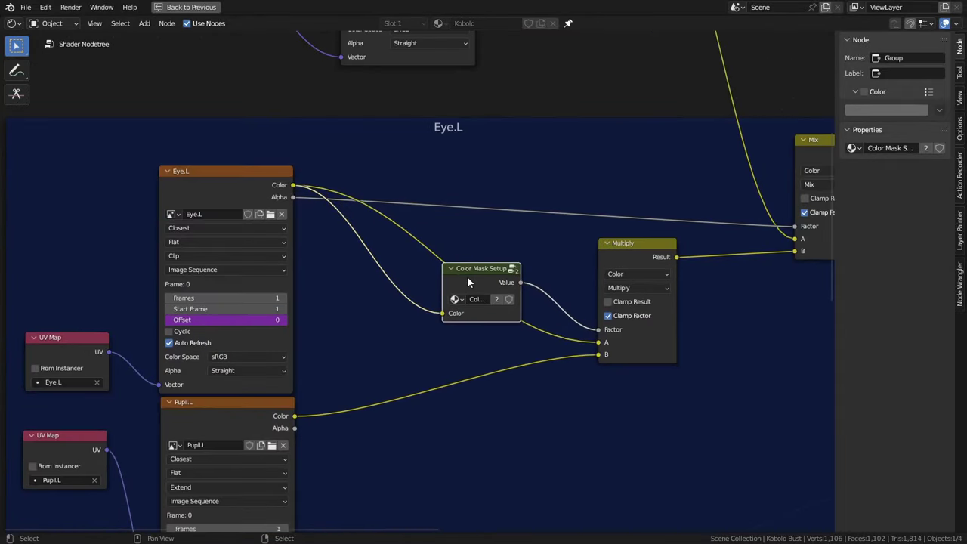
middle_click_drag(413, 326, 645, 258)
left_click(287, 277)
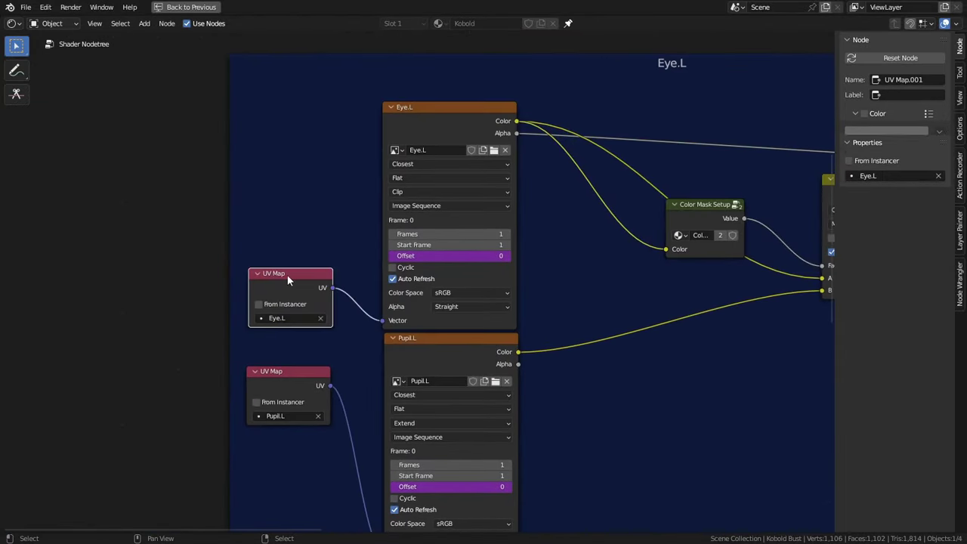
left_click(294, 368, "shift")
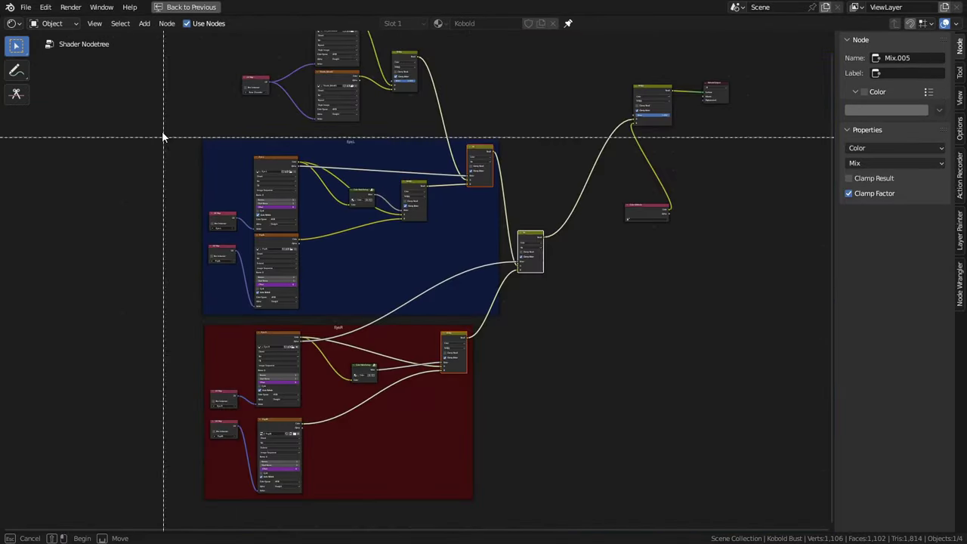
left_click_drag(162, 126, 577, 533)
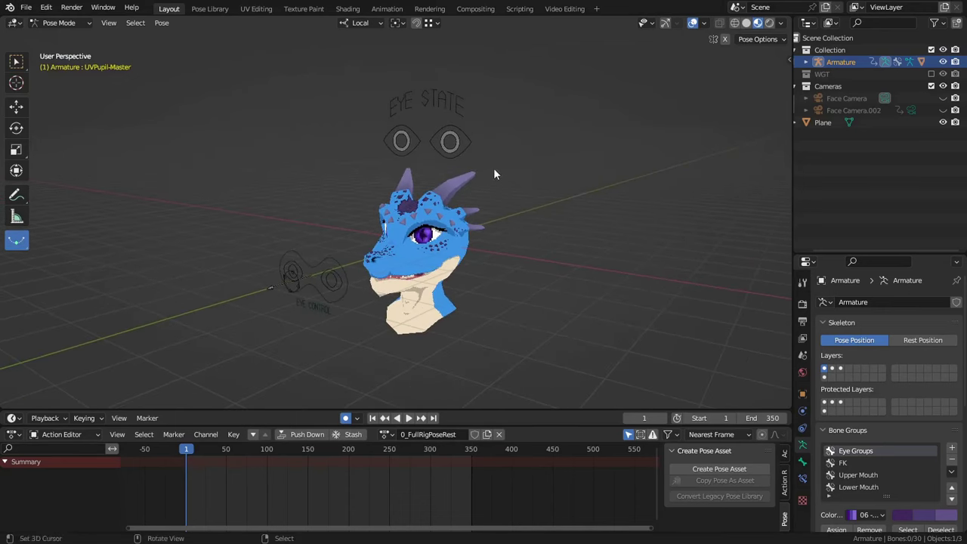
- Put the armature in Edit Mode and show all of its used bone layers
key("ctrl+Tab")
key("Tab")
middle_click_drag(388, 226, 364, 252)
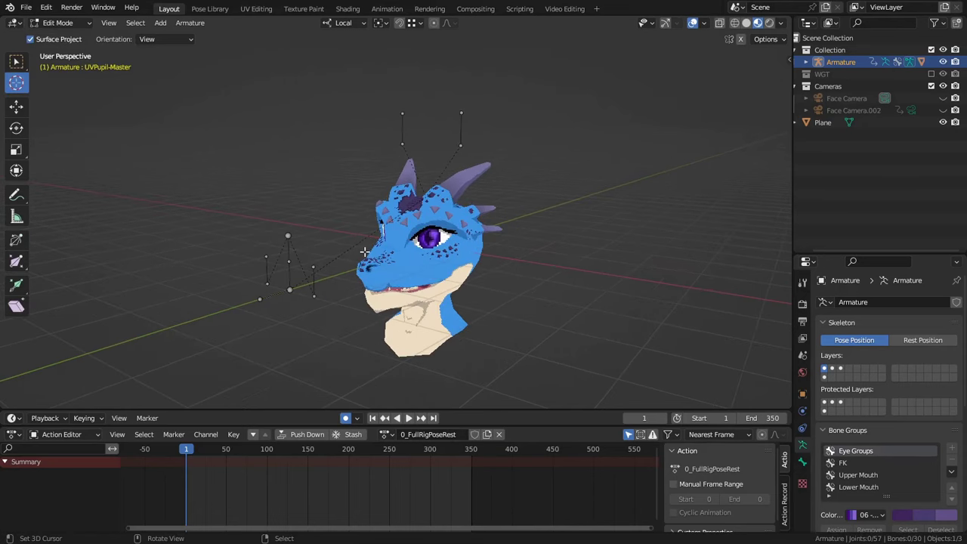
left_click(841, 368, "shift")
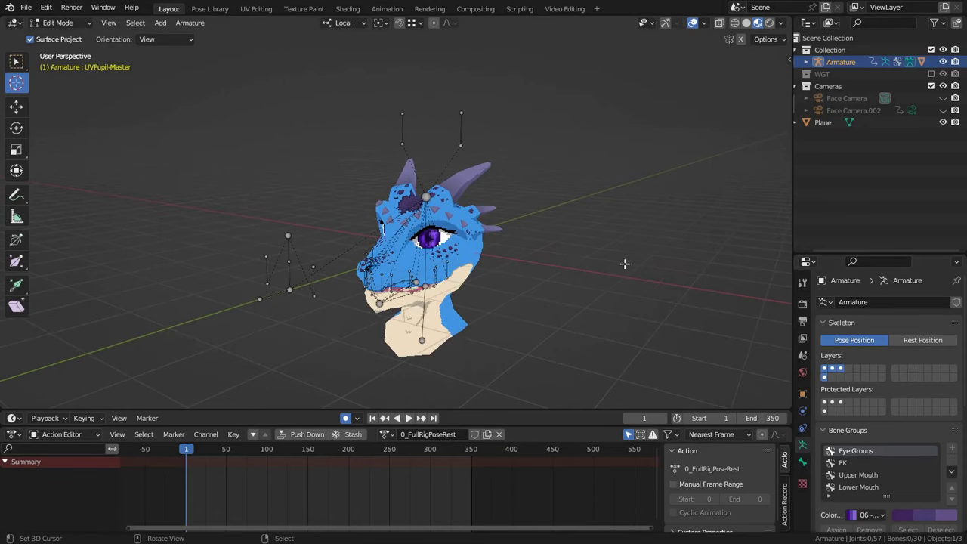
middle_click_drag(598, 248, 523, 155)
- Delete every armature bone except the eye-state and eye-control bones, and return to Object Mode
key("c")
mouse_move(473, 125)
left_mouse_down()
mouse_move(409, 134)
mouse_move(271, 212)
left_mouse_up()
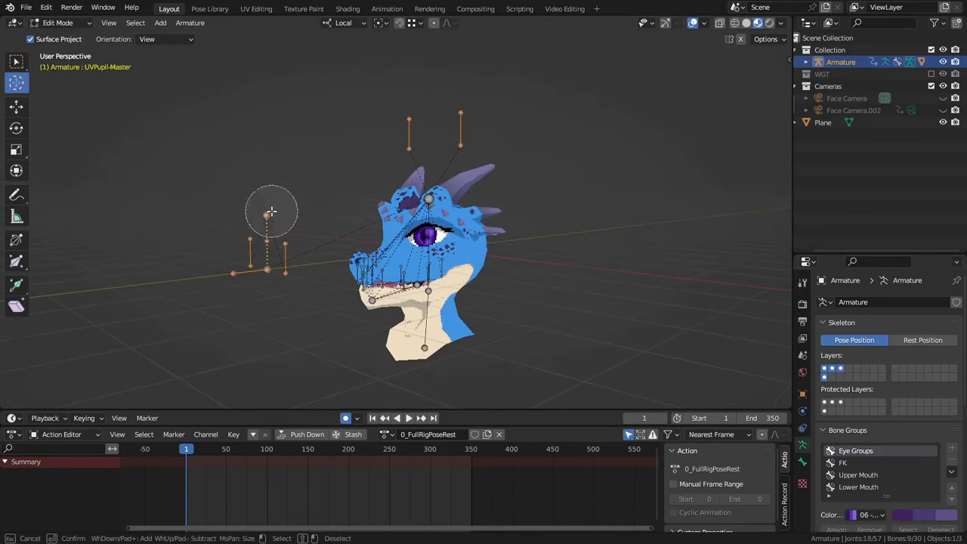
right_click(271, 212)
key("ctrl+i")
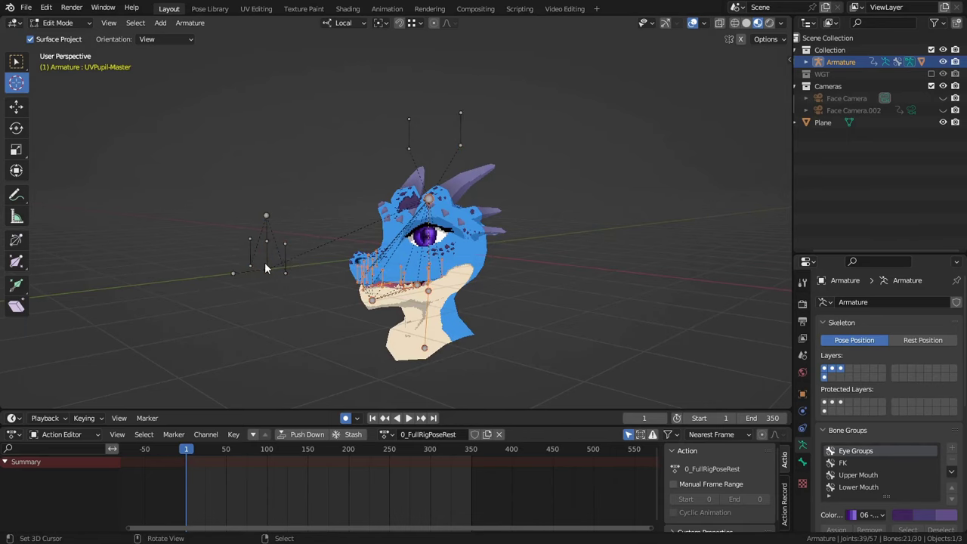
key("x")
left_click(265, 262)
key("Tab")
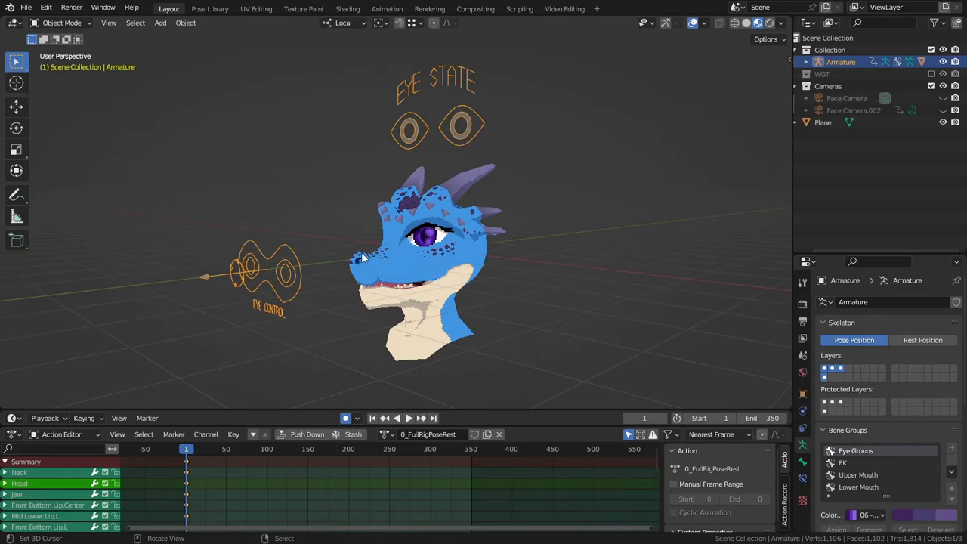
- Rename the armature object "2d Eye Controls"
key("F2")
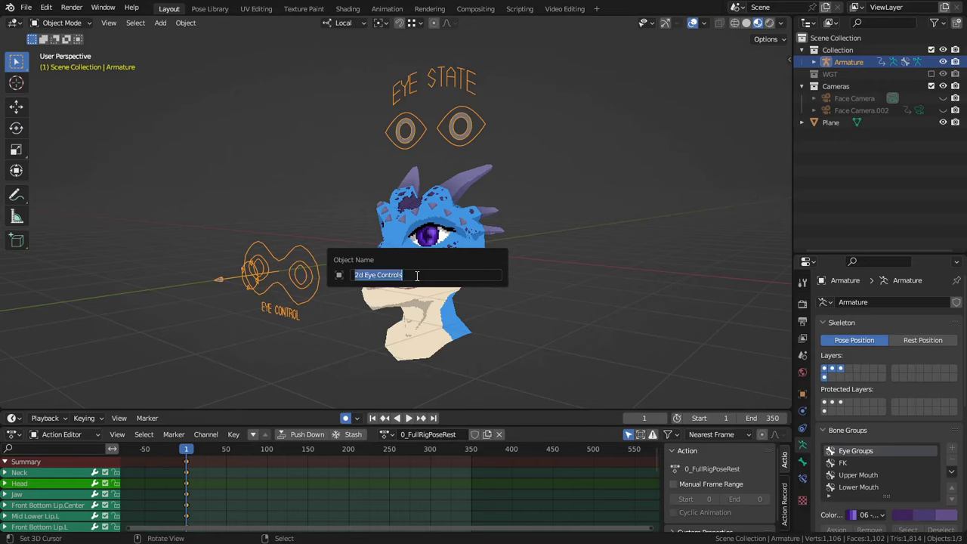
key("Return")
type("2d Eye Controls")
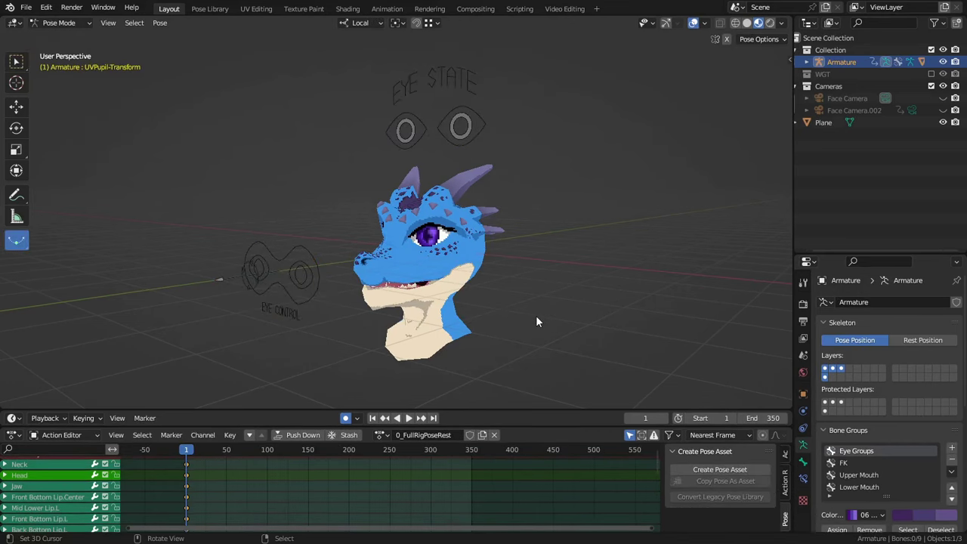
- Open the driver on the minimum Y limit of UVPupil-Transform's Limit Rotation constraint
left_click(221, 279)
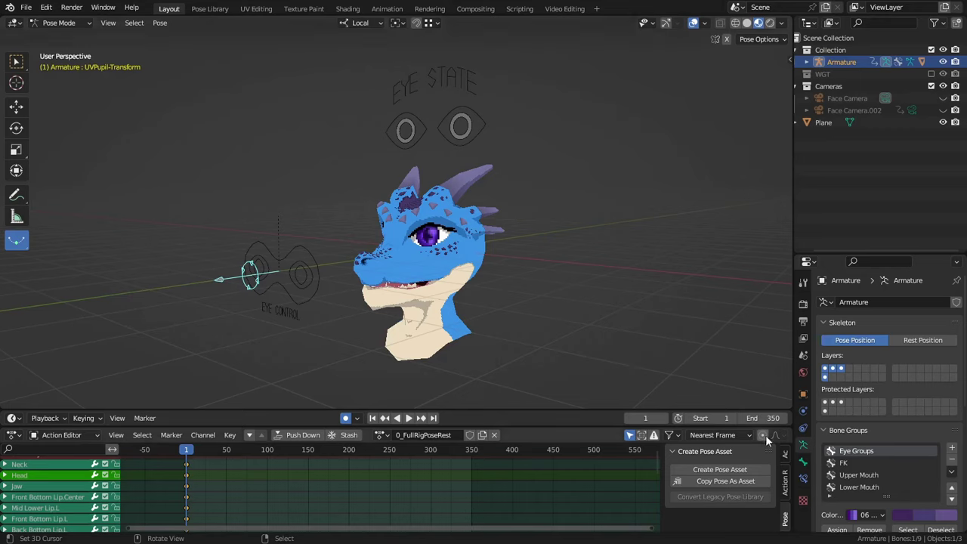
left_click(805, 479)
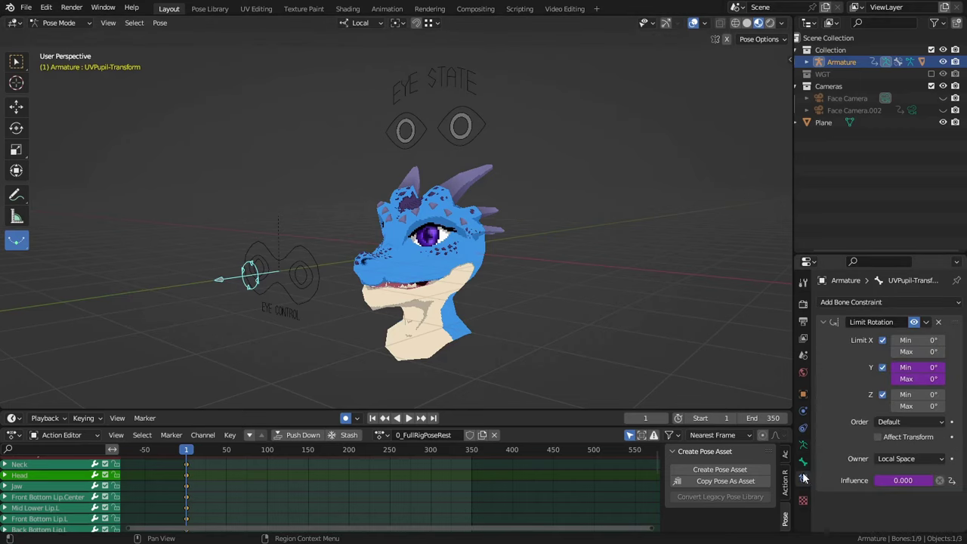
right_click(911, 368)
left_click(870, 395)
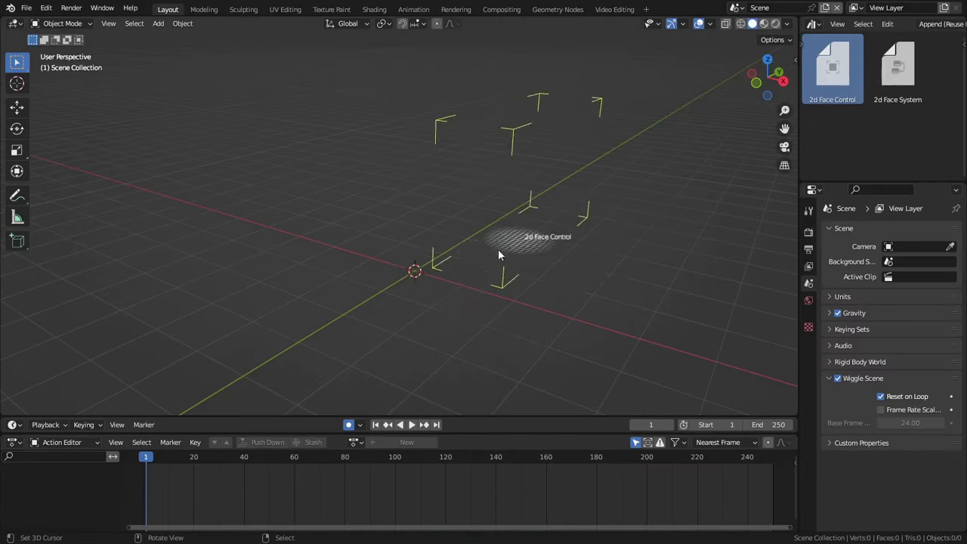
- Try placing the 2d Face Control asset into the empty scene
key("Escape")
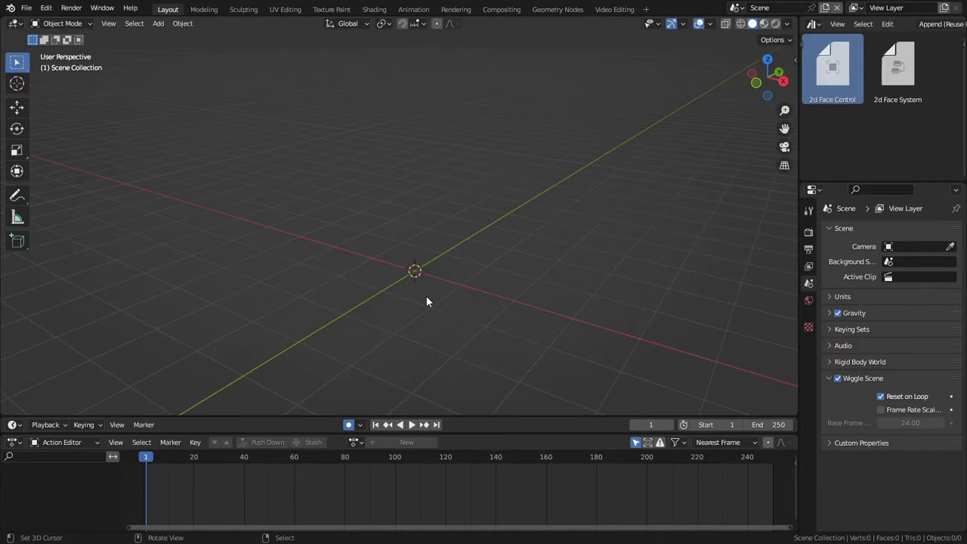
left_click_drag(819, 93, 415, 255)
key("Escape")
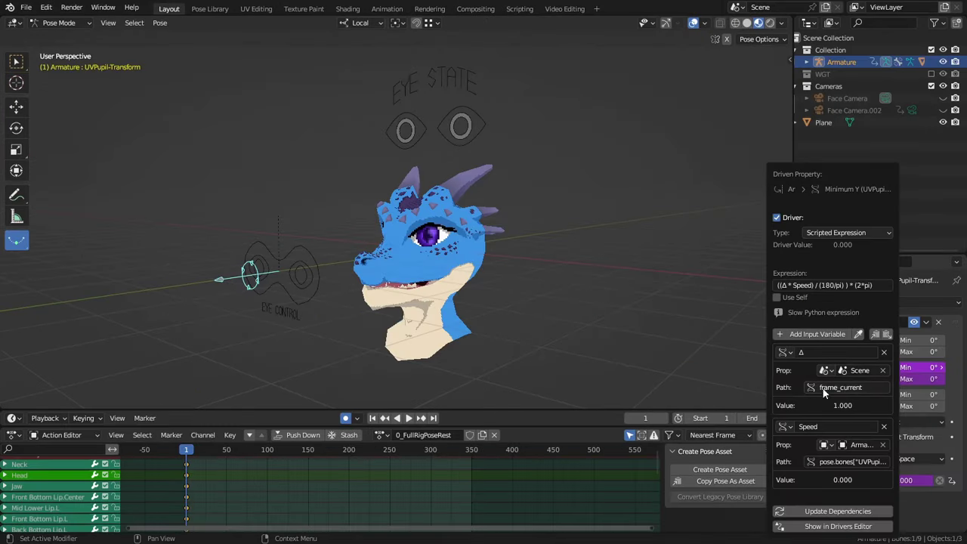
- Clear the Scene reference from the Δ variable of the minimum Y rotation driver
left_click(883, 371)
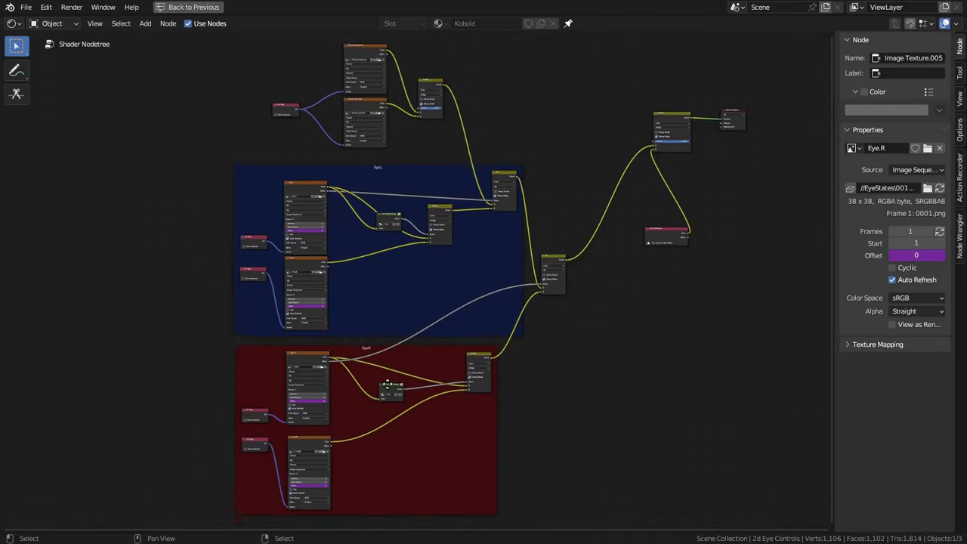
- Combine the Eye.L and Eye.R frames, their nodes and the joining Mix node into one node group
scroll(393, 316, "down", 1)
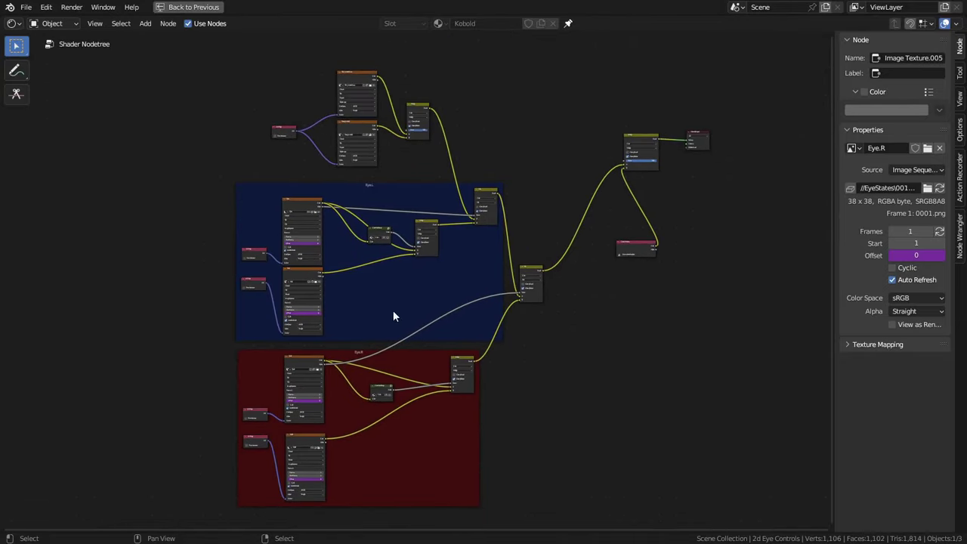
left_click_drag(208, 183, 549, 505)
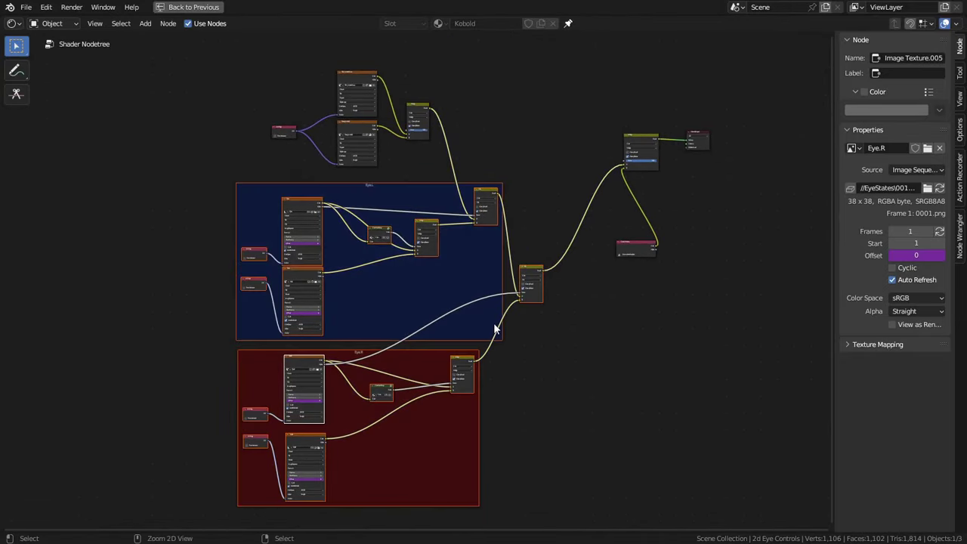
key("ctrl+g")
scroll(509, 325, "up", 2)
middle_click_drag(527, 305, 561, 235)
key("Tab")
- Name the node group "2d Face System", label it "Sickly's Face System" and color the node dark purple
scroll(539, 283, "up", 2)
scroll(428, 313, "up", 2)
double_click(422, 311)
type("2d Fac")
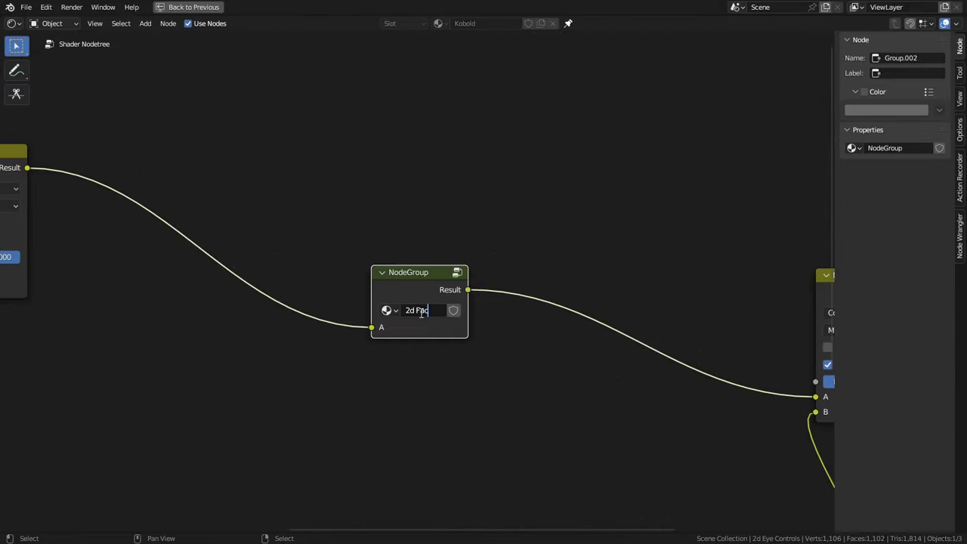
key("Return")
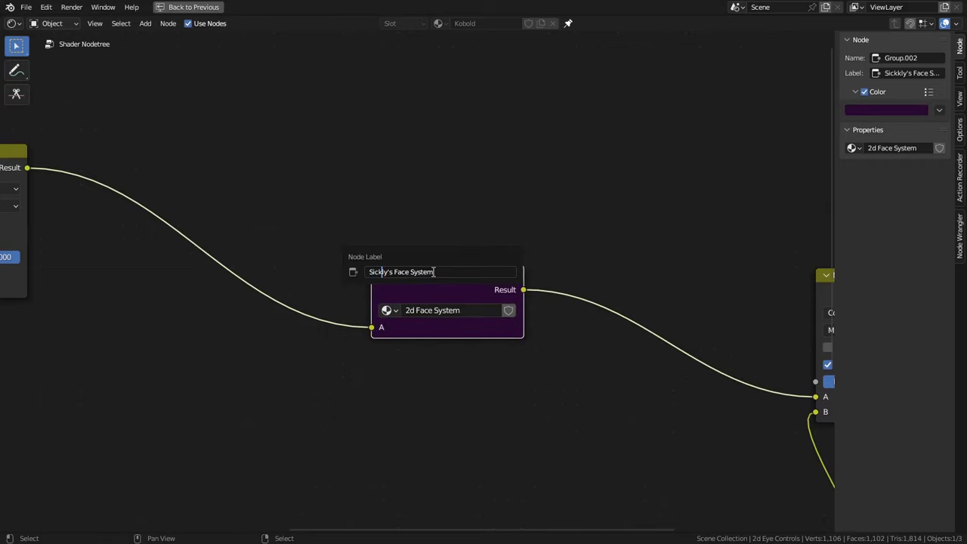
key("Return")
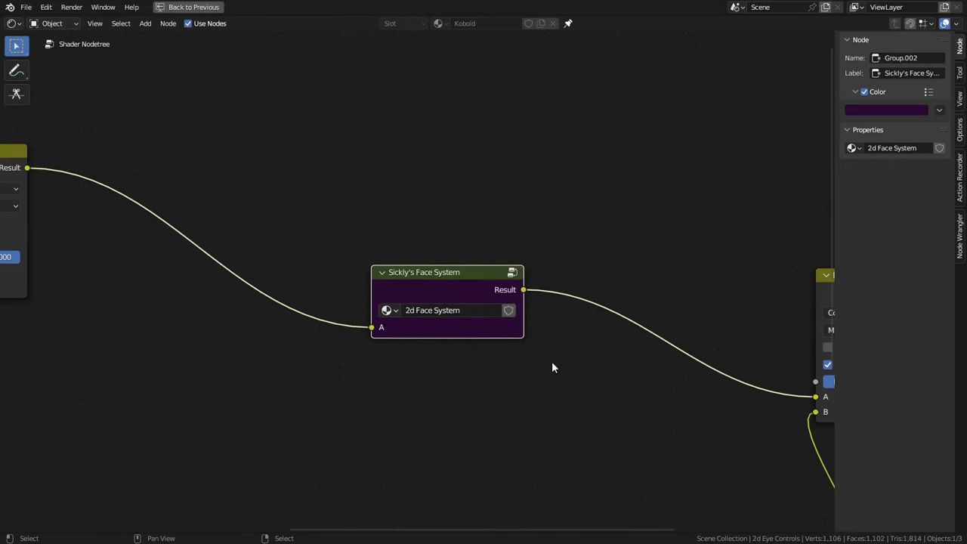
- Open the Offset drivers of the Eye.L and Pupil.L image textures inside the 2d Face System group
scroll(499, 272, "up", 2)
key("Tab")
scroll(453, 242, "down", 2)
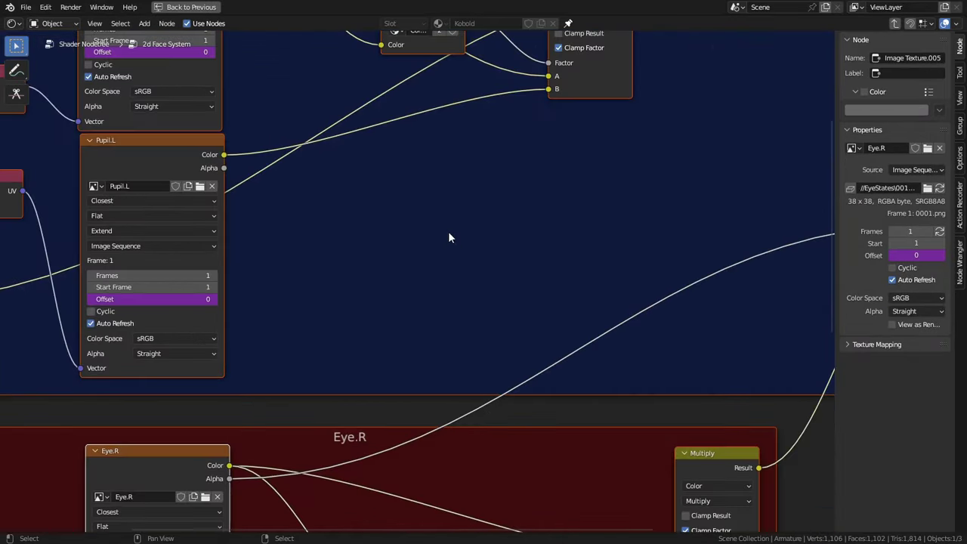
middle_click_drag(464, 247, 801, 529)
scroll(589, 305, "up", 3)
scroll(590, 304, "up", 2)
middle_click_drag(590, 305, 570, 216)
right_click(414, 276)
left_click(405, 296)
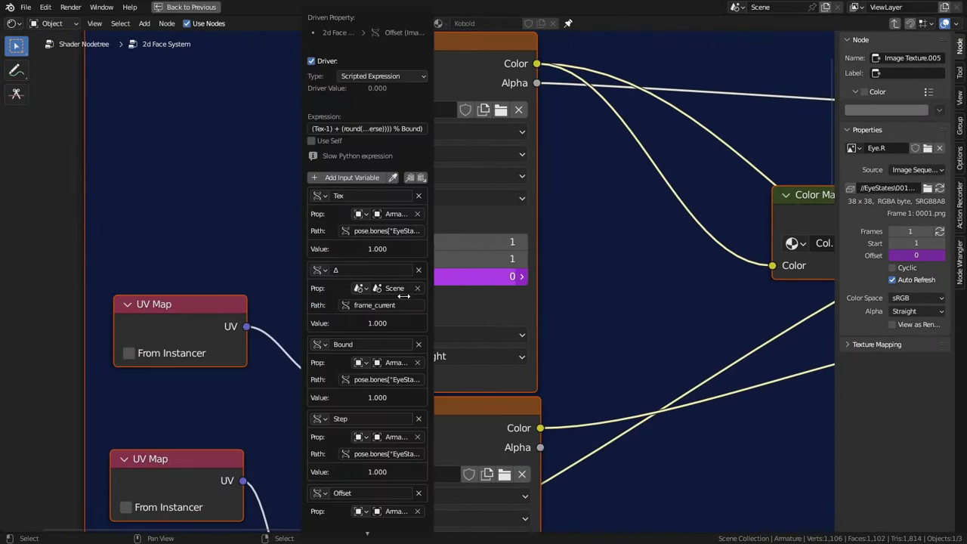
middle_click_drag(625, 378, 638, 77)
right_click(490, 340)
left_click(484, 321)
- Open the Offset drivers of the Eye.R and Pupil.R image textures inside the 2d Face System group
middle_click_drag(601, 529, 560, 316)
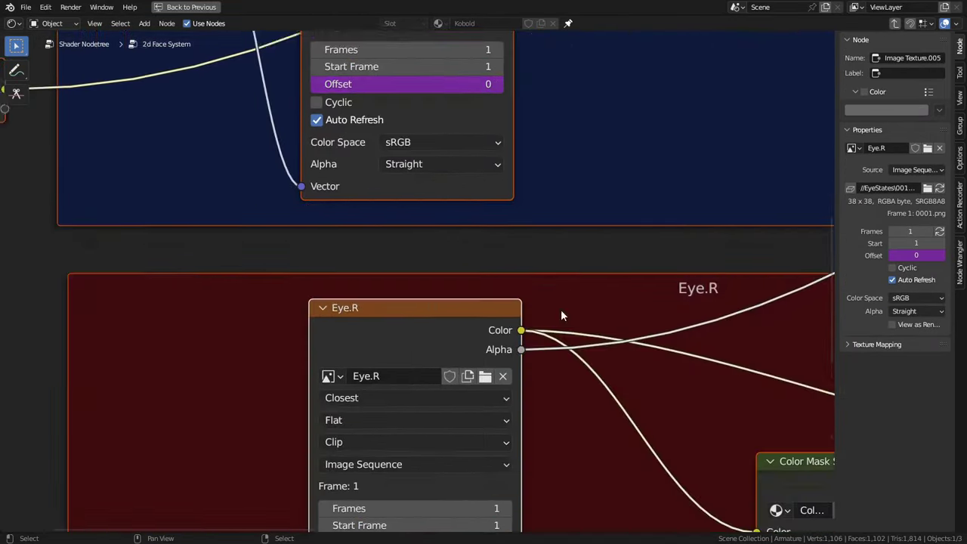
scroll(562, 311, "down", 2, "shift")
right_click(437, 482)
left_click(437, 413)
scroll(501, 444, "down", 8, "shift")
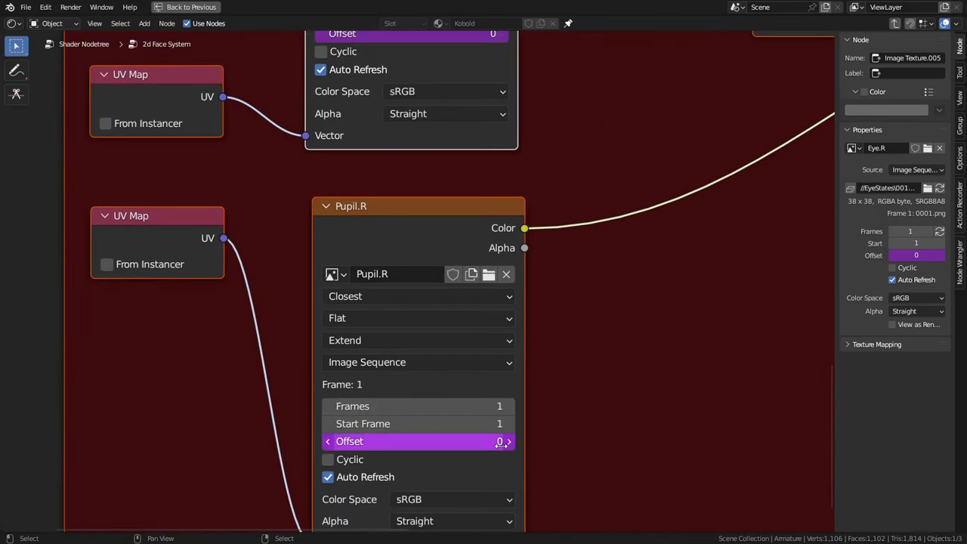
right_click(501, 444)
left_click(443, 349)
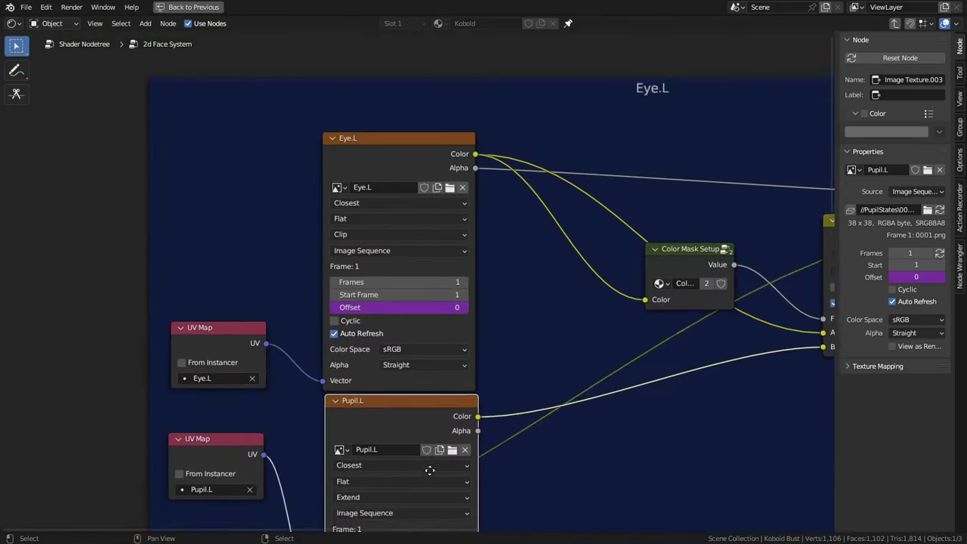
- Unlink the Eye.L image from its image texture node in the Eye.L frame
scroll(431, 475, "up", 1, "shift")
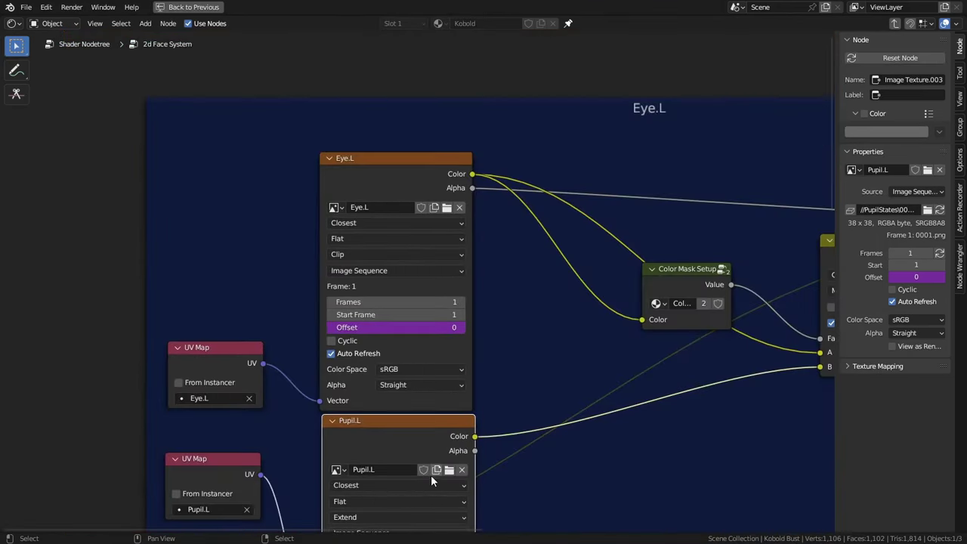
left_click(459, 208)
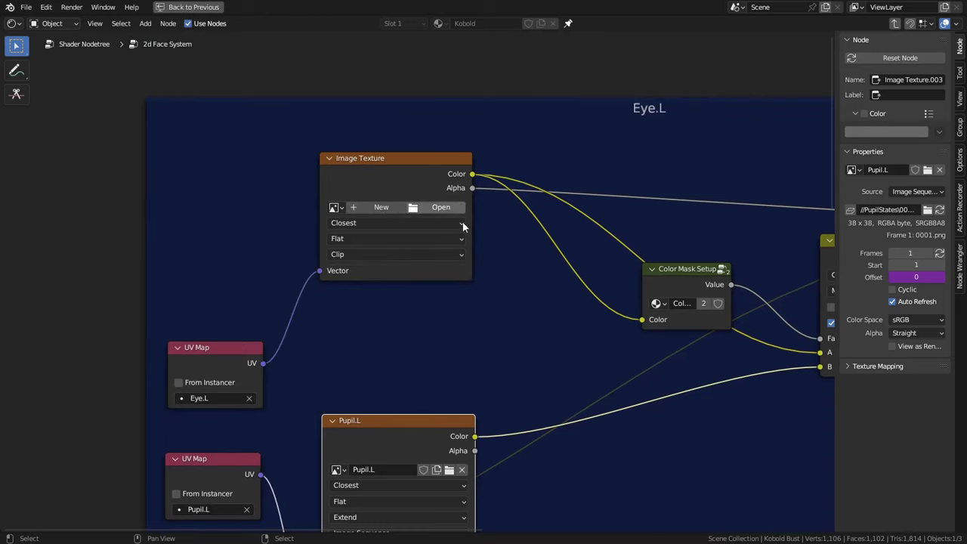
- Unlink the Pupil.L, Eye.R and Pupil.R images from their image texture nodes in the Eye.L and Eye.R frames
left_click(461, 470)
scroll(484, 348, "down", 10, "shift")
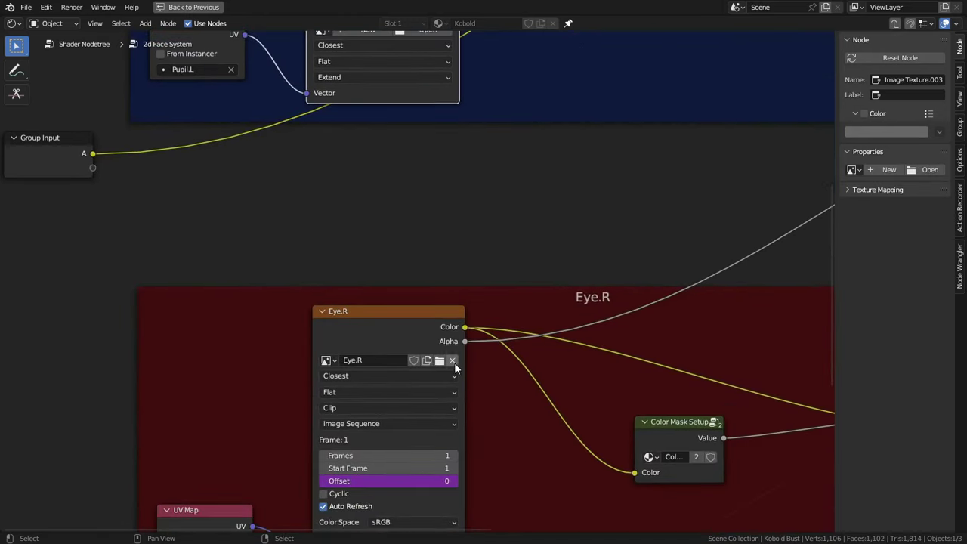
left_click(452, 360)
scroll(424, 303, "down", 4, "shift")
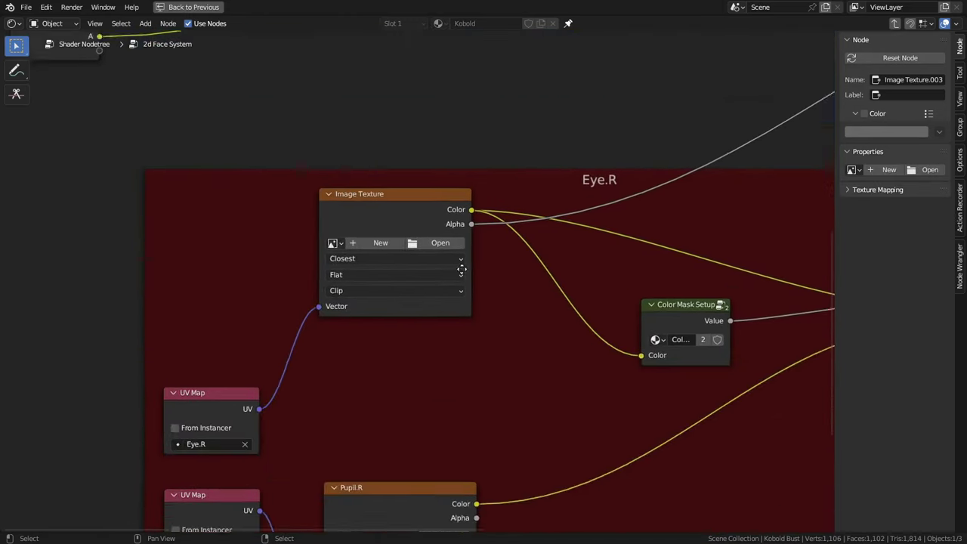
scroll(393, 265, "up", 10, "shift")
scroll(375, 362, "up", 6, "shift")
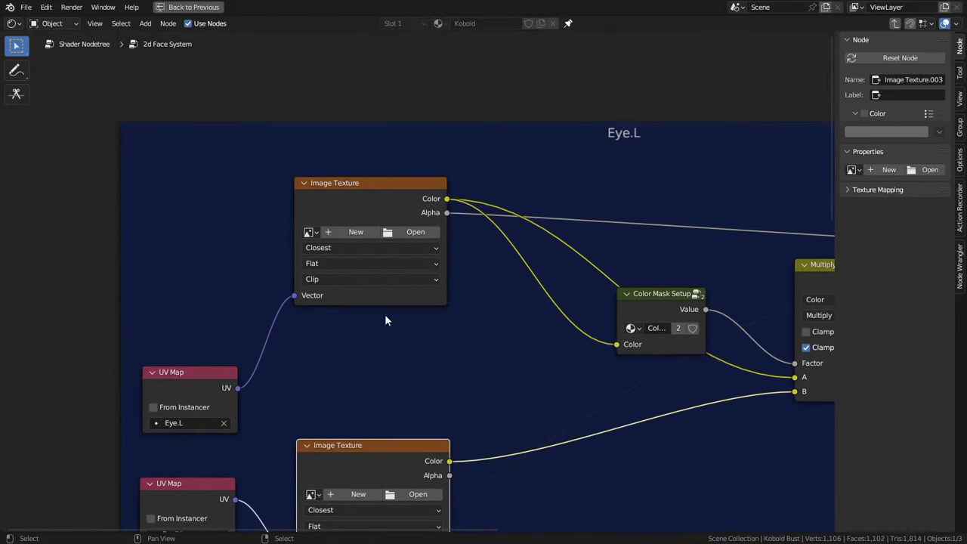
- Create a blank 1024 px image in the Eye.L frame's upper image texture node and set its source to Image Sequence
left_click(356, 233)
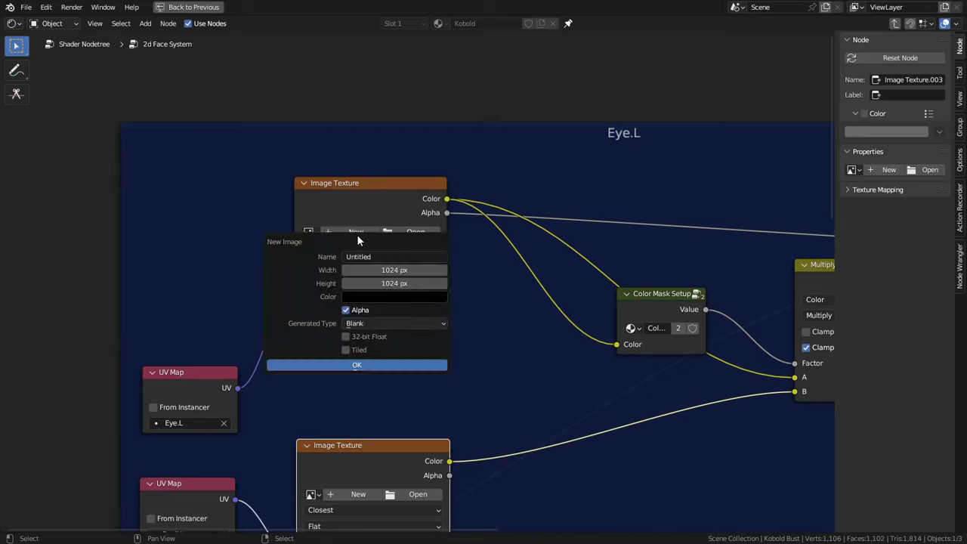
left_click(370, 366)
left_click(338, 299)
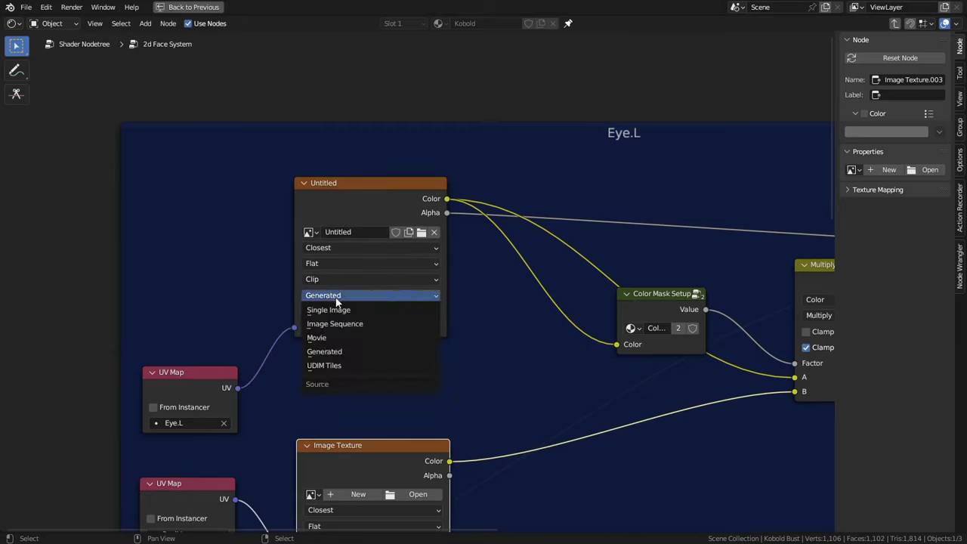
left_click(347, 321)
left_click_drag(362, 184, 360, 144)
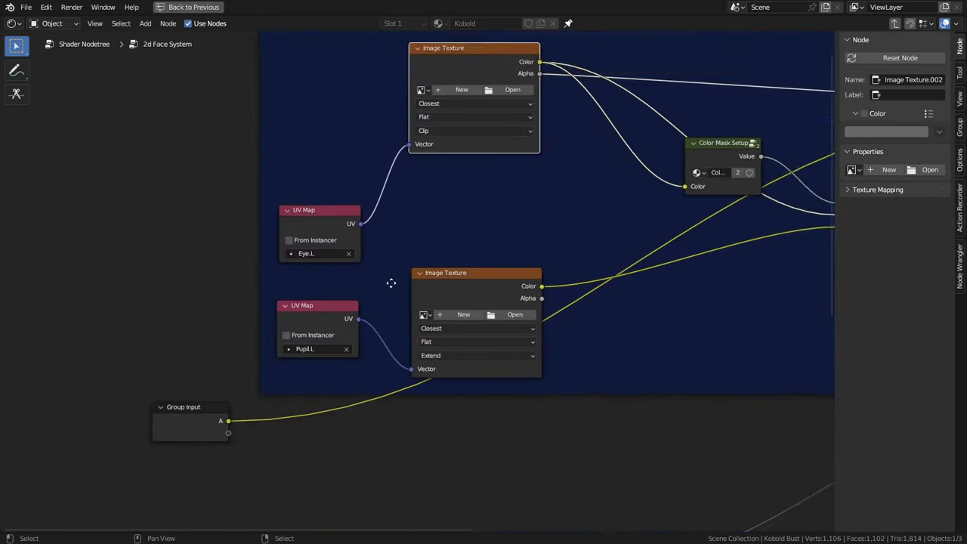
- Examine the UV Map nodes, empty image textures and connections of the Eye.L and Eye.R frames through to the Group Output
middle_click_drag(391, 282, 376, 369)
middle_click_drag(428, 341, 427, 288)
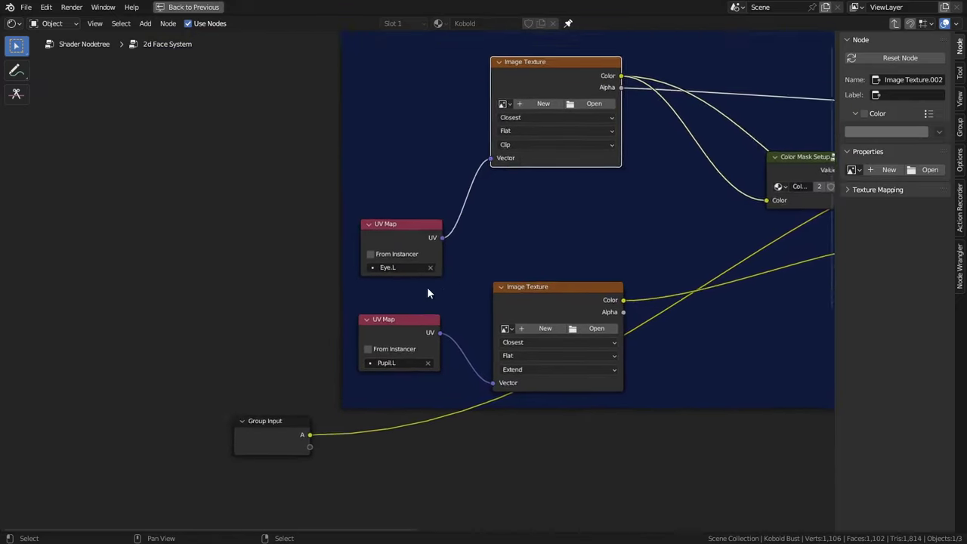
scroll(408, 220, "up", 2)
scroll(407, 436, "down", 1)
middle_click_drag(416, 460, 416, 226)
scroll(408, 257, "up", 1)
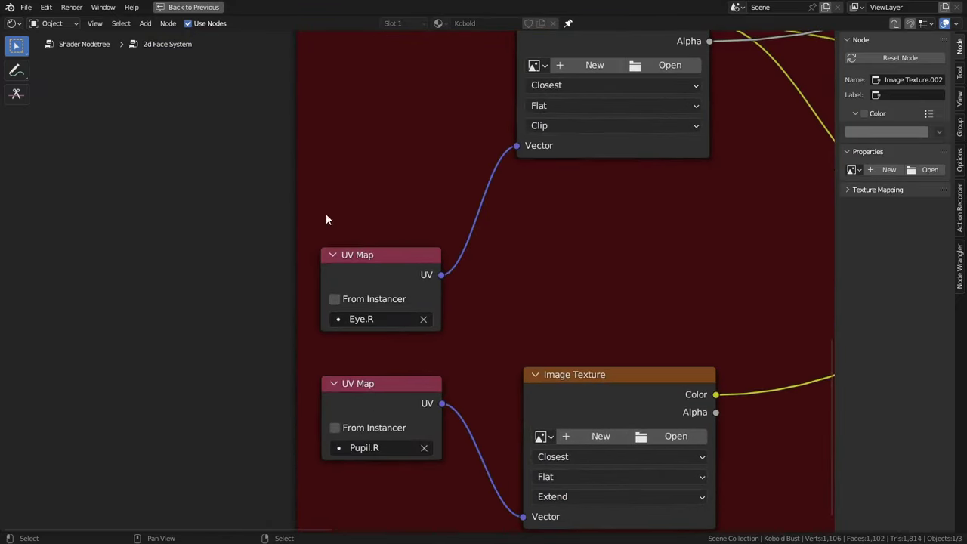
scroll(415, 254, "down", 10)
middle_click_drag(570, 168, 497, 414)
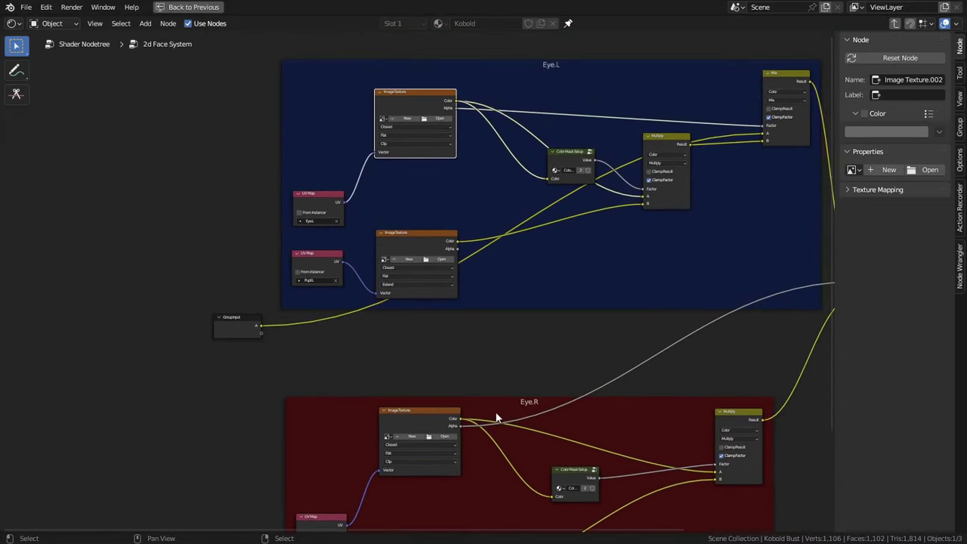
middle_click_drag(609, 317, 369, 400)
scroll(490, 371, "up", 2)
middle_click_drag(528, 363, 394, 218)
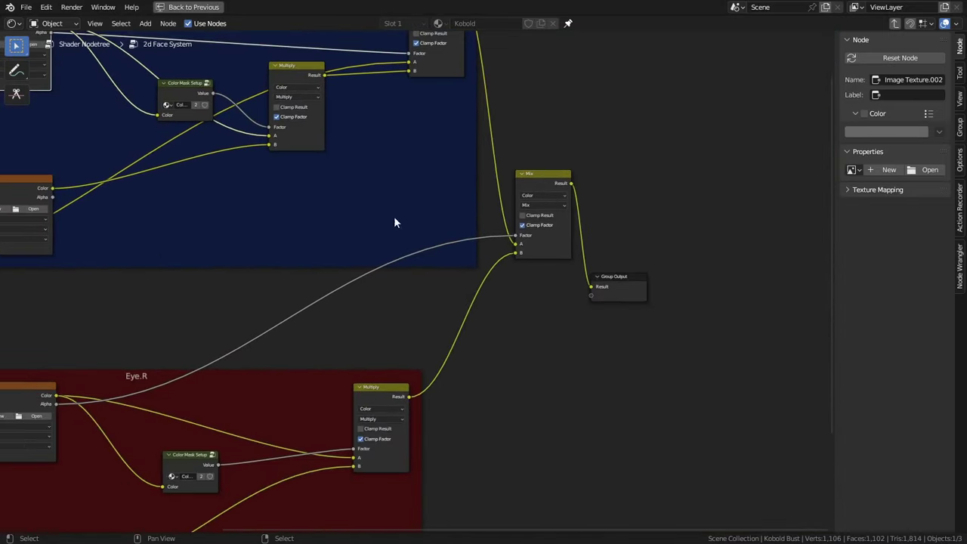
- Delete the Kobold Bust, Face Camera, Face Camera.002 and Plane objects from the scene
key("ctrl+space")
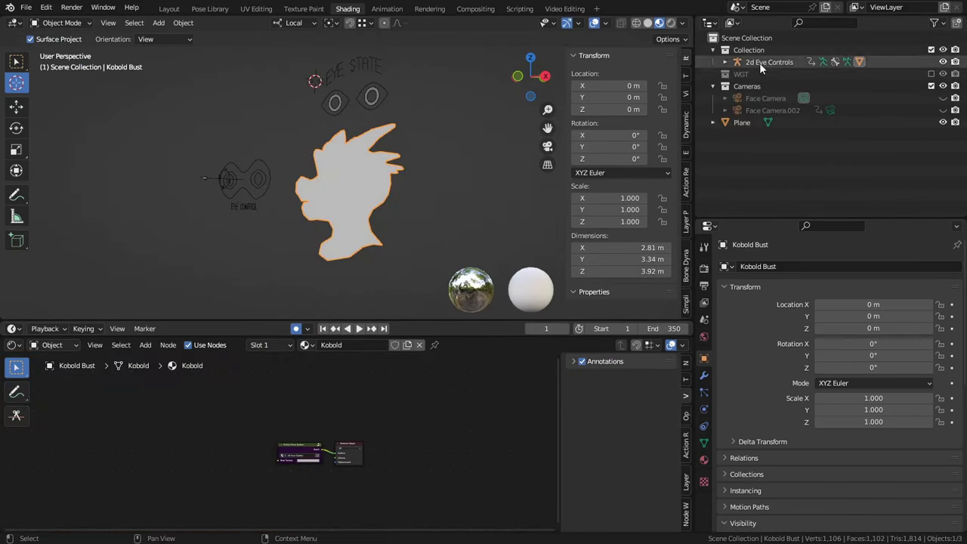
key("x")
left_click(397, 167)
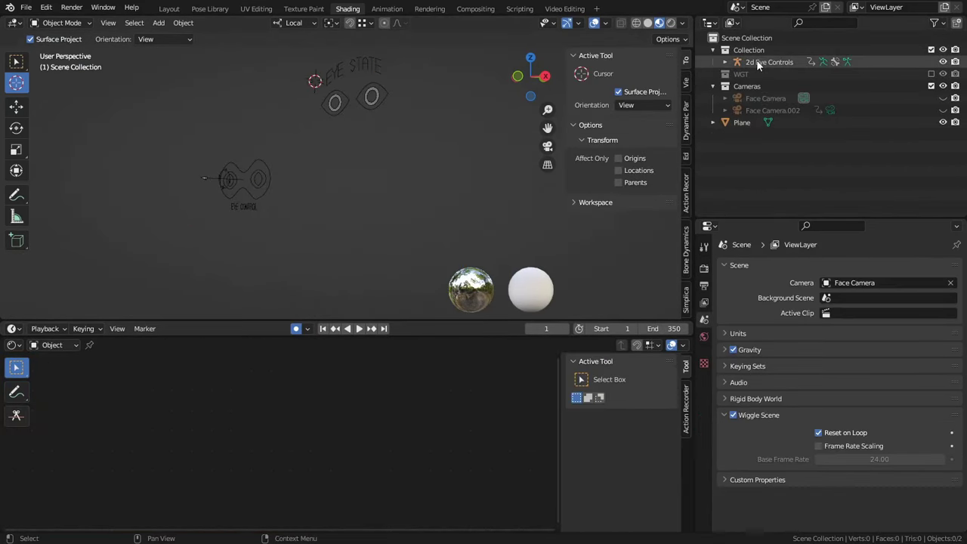
left_click(755, 98)
key("x")
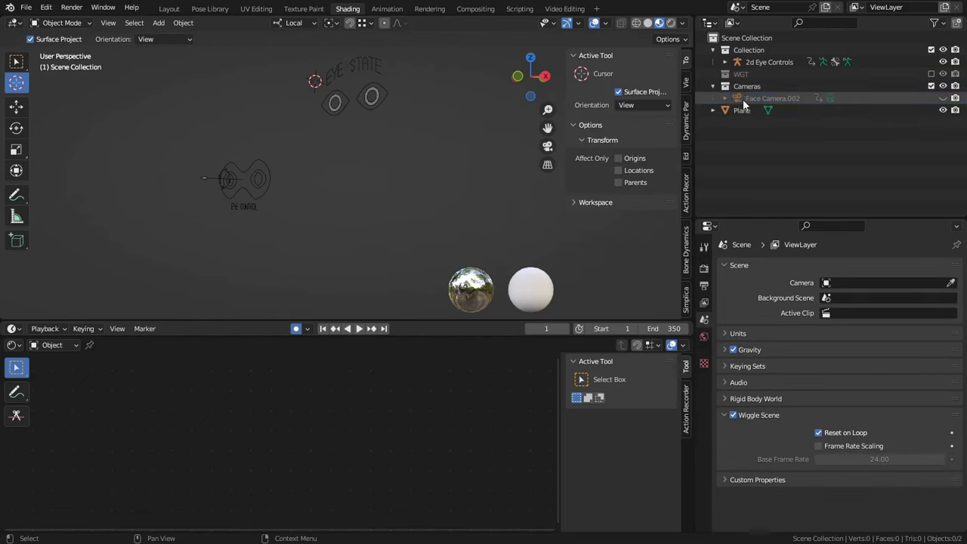
left_click(742, 98)
key("x")
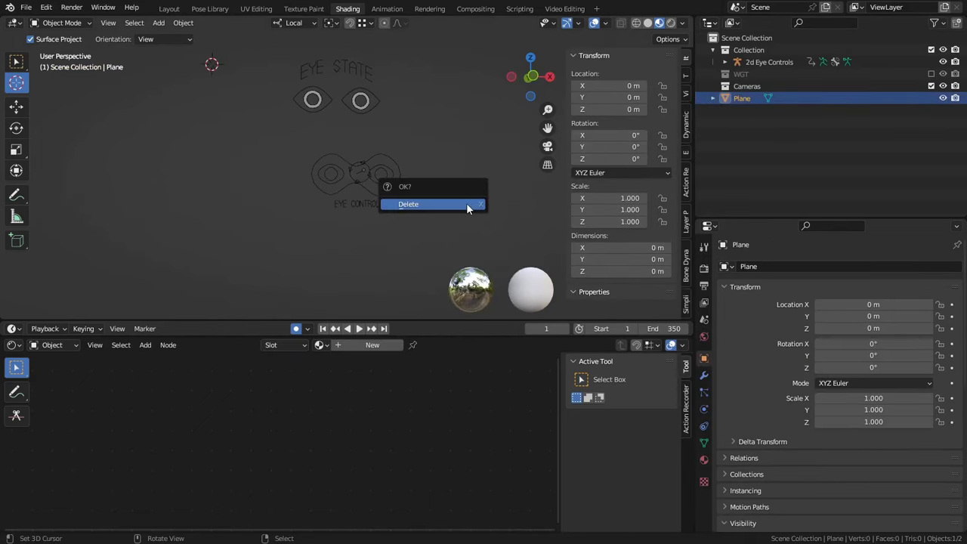
left_click(467, 204)
- List all of the Blender file's data-blocks in a maximized outliner and delete the Actions
left_click(731, 23)
left_click(760, 76)
key("ctrl+space")
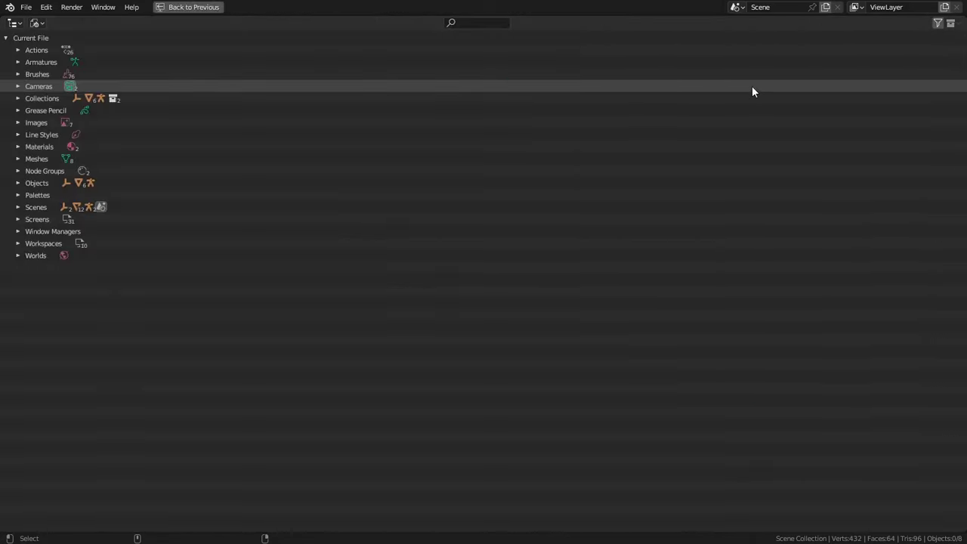
left_click(17, 50)
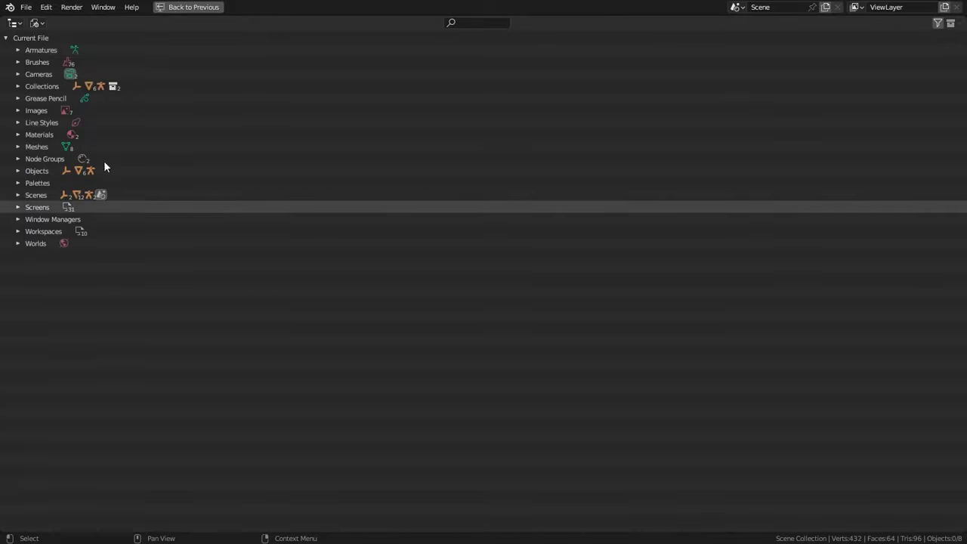
- Delete all brush, camera, collection, grease pencil, image and line style data-blocks from the file
left_click(18, 62)
scroll(96, 242, "down", 15)
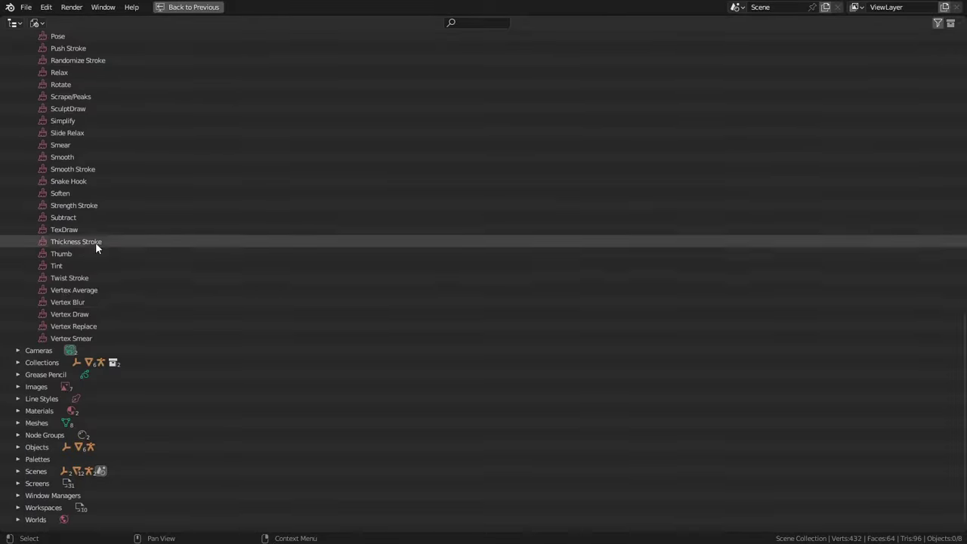
left_click(17, 62)
left_click(17, 62)
right_click(101, 143)
left_click(101, 140)
- Delete the material and palette data-blocks and every mesh without the WGT prefix
left_click(17, 62)
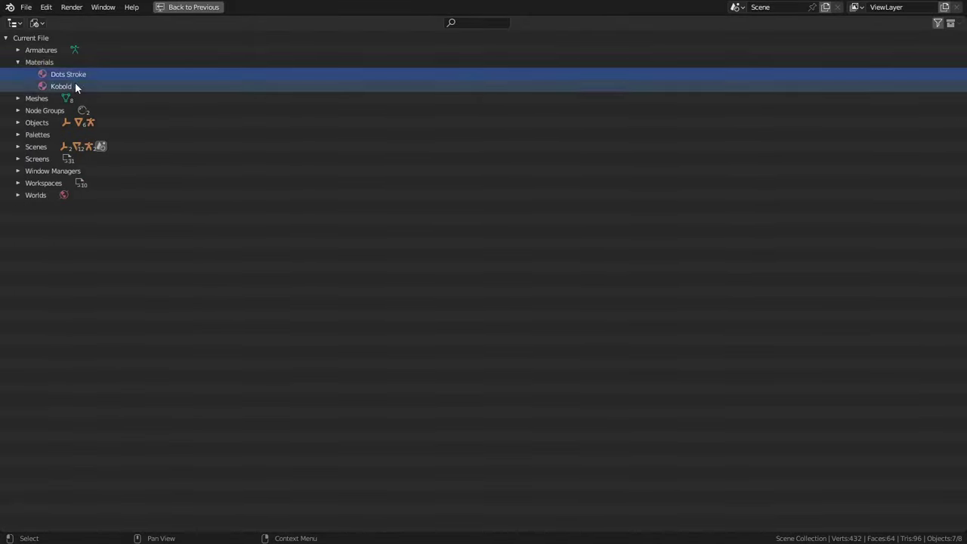
left_click(17, 147)
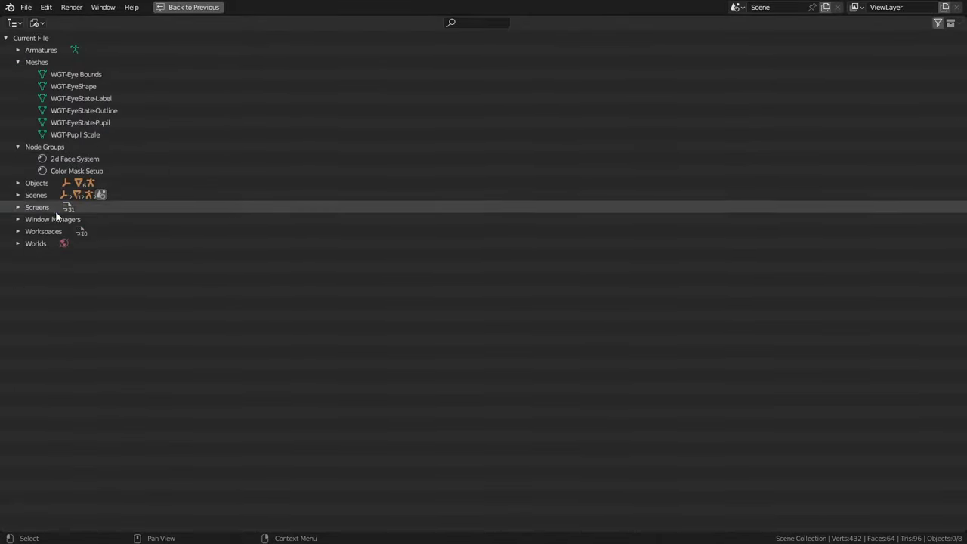
left_click(17, 195)
left_click(17, 195)
- Check the Screens data-blocks, delete the Worlds and restore the normal window layout
left_click(17, 207)
left_click(81, 219)
scroll(81, 221, "down", 3)
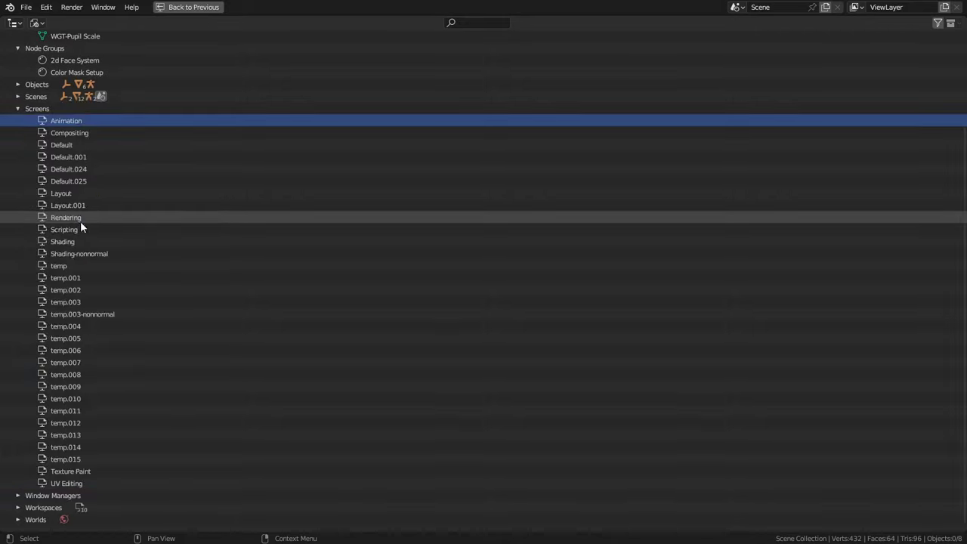
left_click(34, 109)
left_click(17, 109)
left_click(18, 243)
key("ctrl+space")
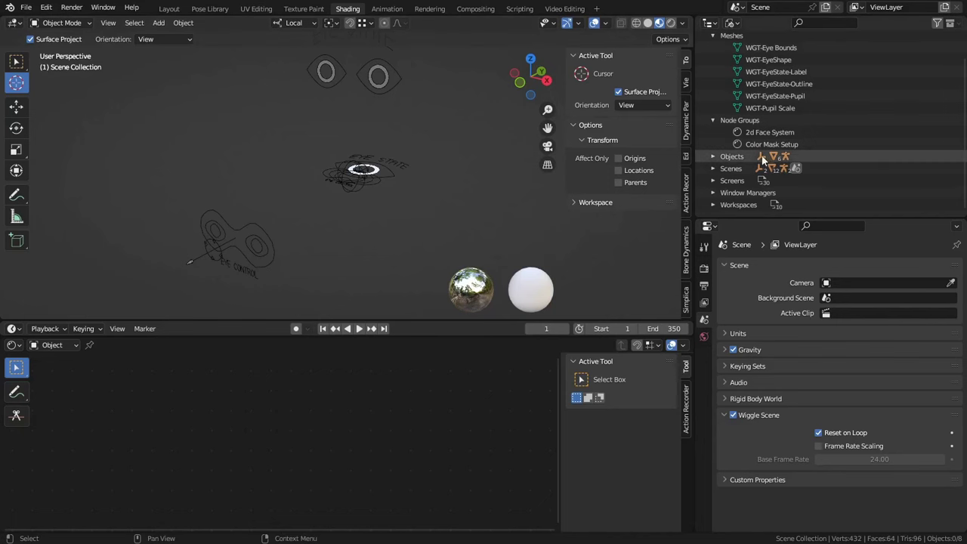
- Add a fake user to the 2d Face System and Color Mask Setup node groups
right_click(784, 134)
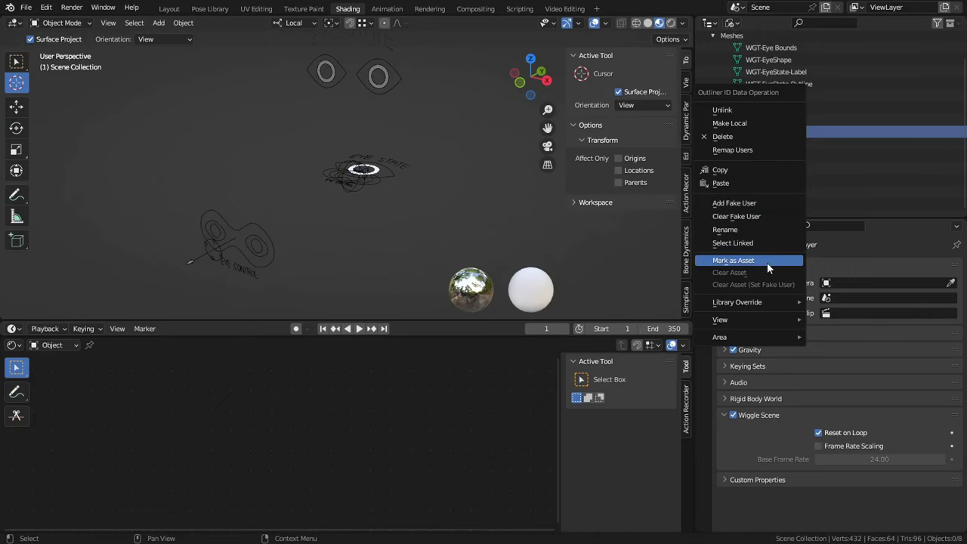
left_click(766, 203)
right_click(783, 143)
left_click(784, 143)
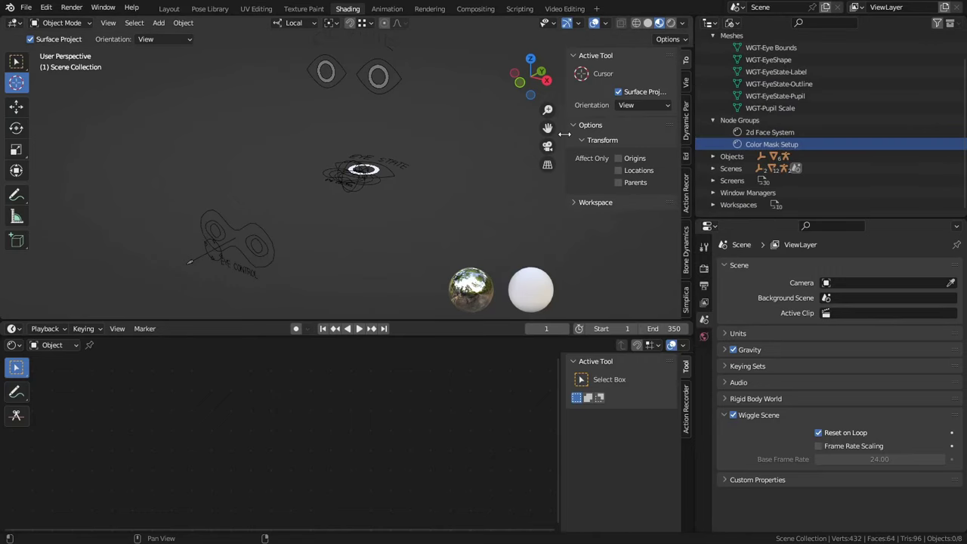
scroll(764, 181, "up", 2)
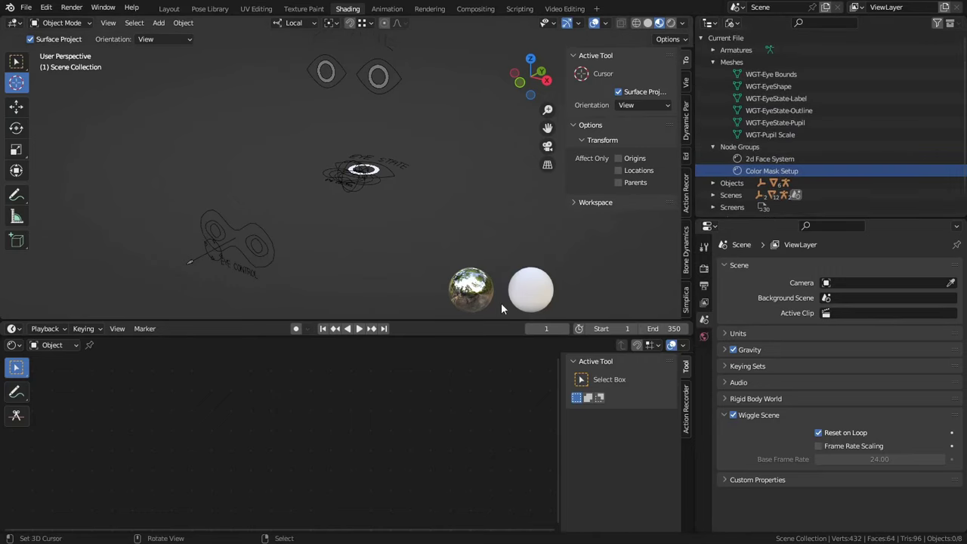
- Rename the scene to "Eye Rig Storage"
mouse_move(491, 189)
middle_mouse_down()
mouse_move(553, 167)
mouse_move(699, 56)
middle_mouse_up()
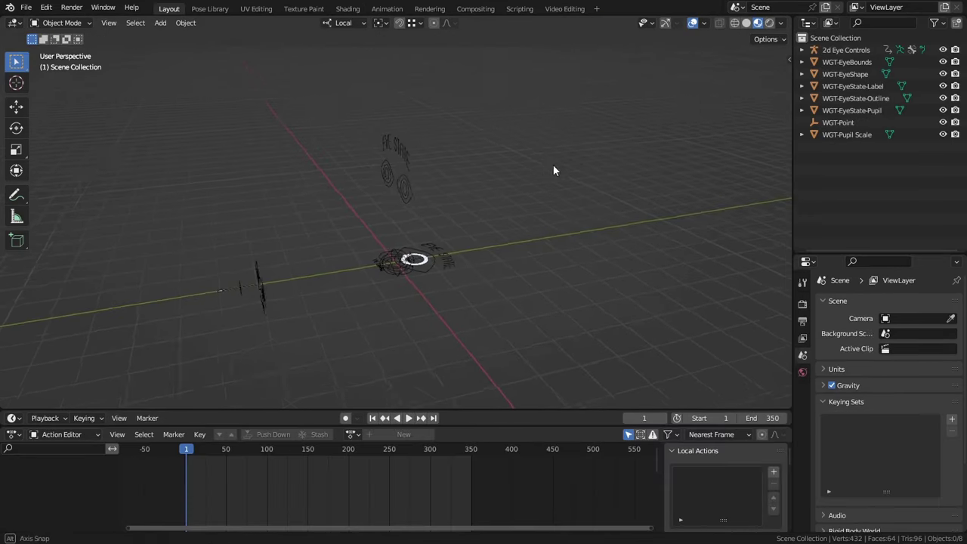
left_click(769, 7)
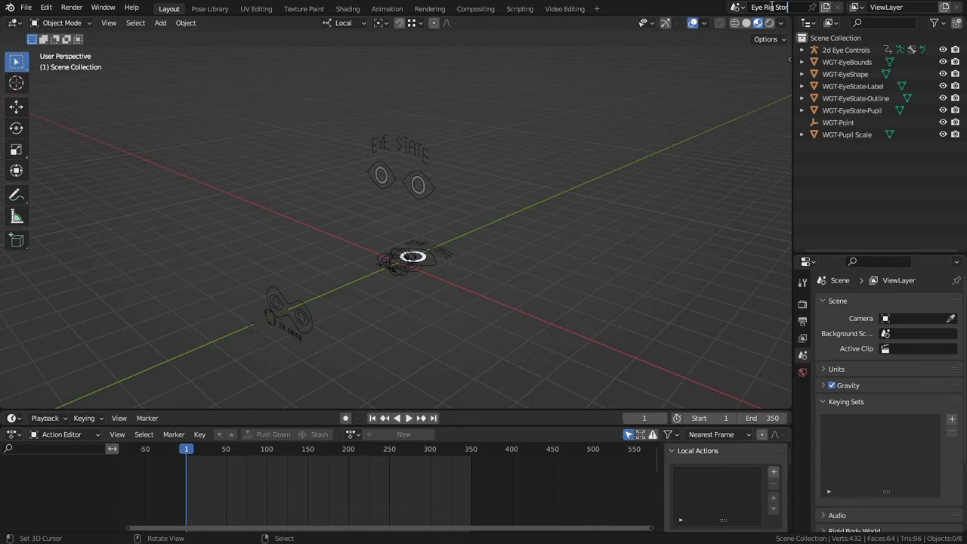
type("Eye Rig Storage")
key("Return")
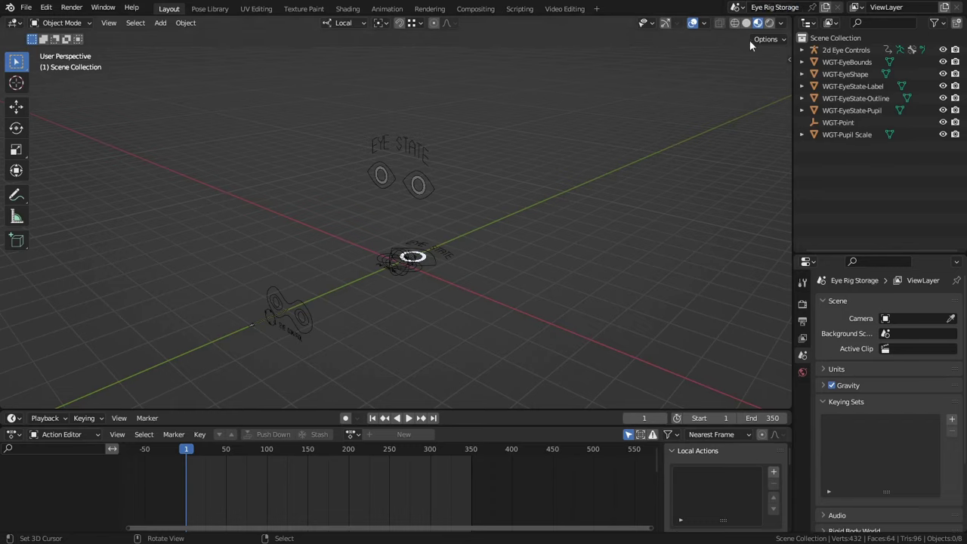
- Mark the 2d Eye Controls armature object and the 2d Face System node group as assets in the file's data-blocks
left_click(831, 25)
left_click(867, 77)
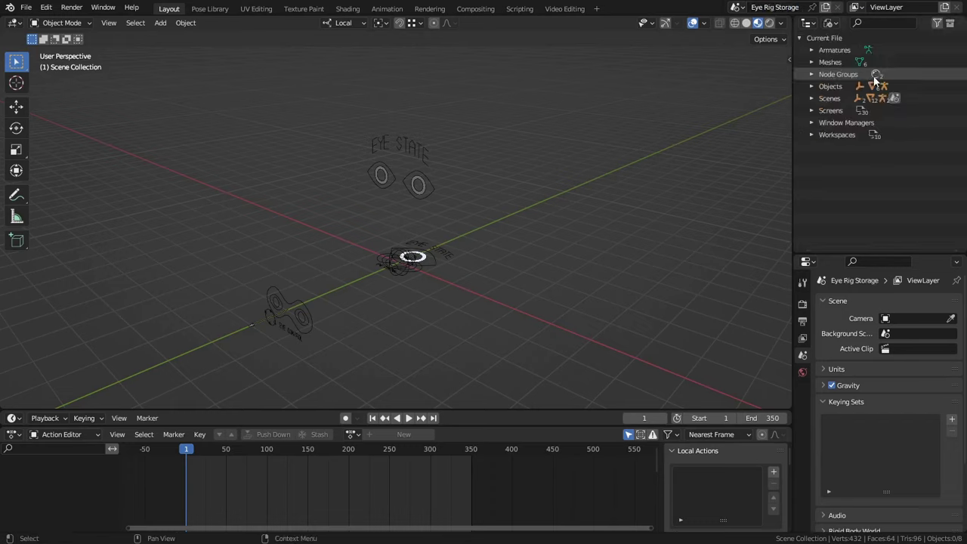
left_click(812, 75)
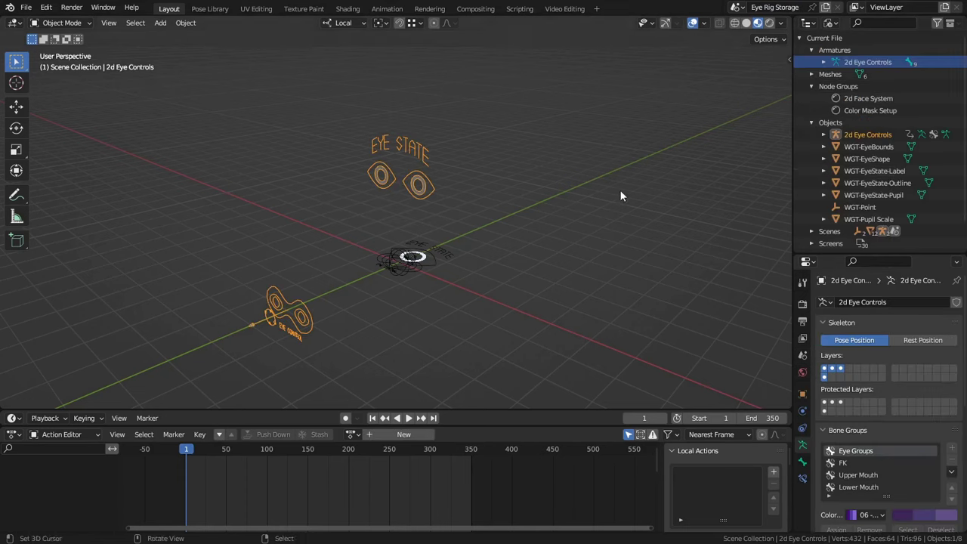
right_click(868, 135)
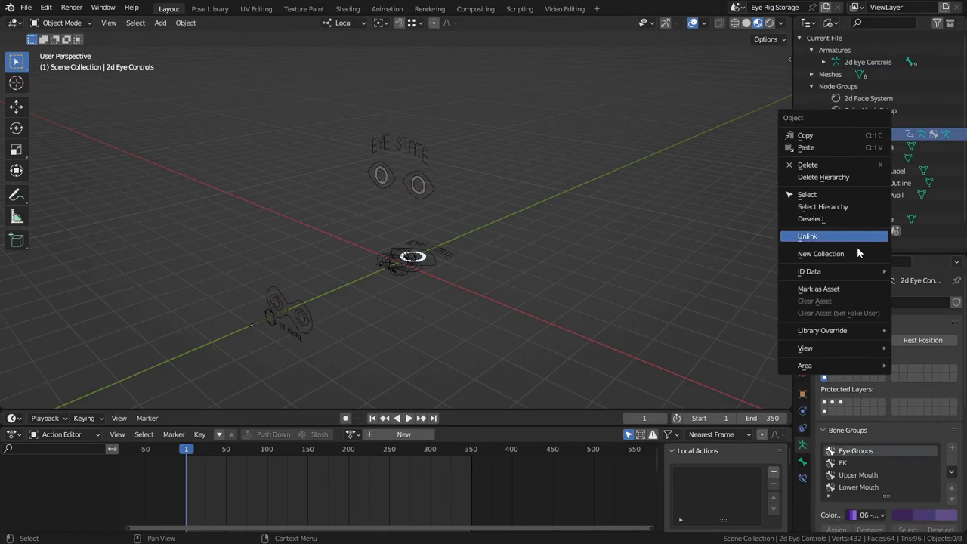
left_click(849, 289)
right_click(877, 98)
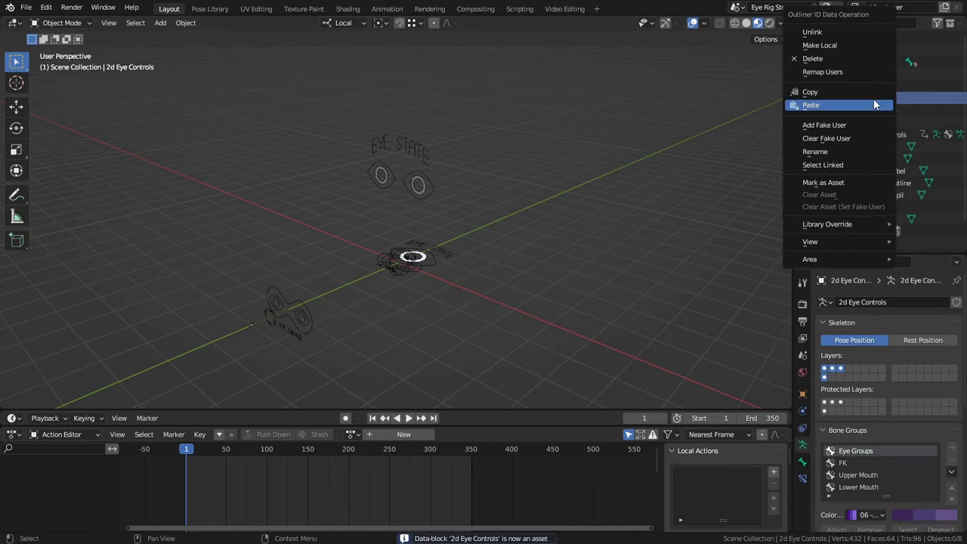
left_click(859, 181)
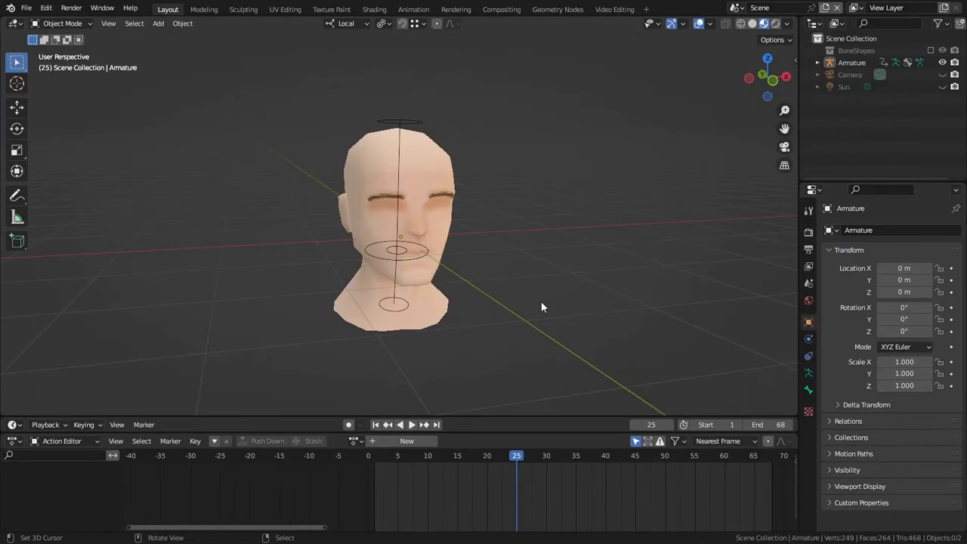
middle_click_drag(541, 307, 499, 301)
left_click(26, 8)
left_click(60, 142)
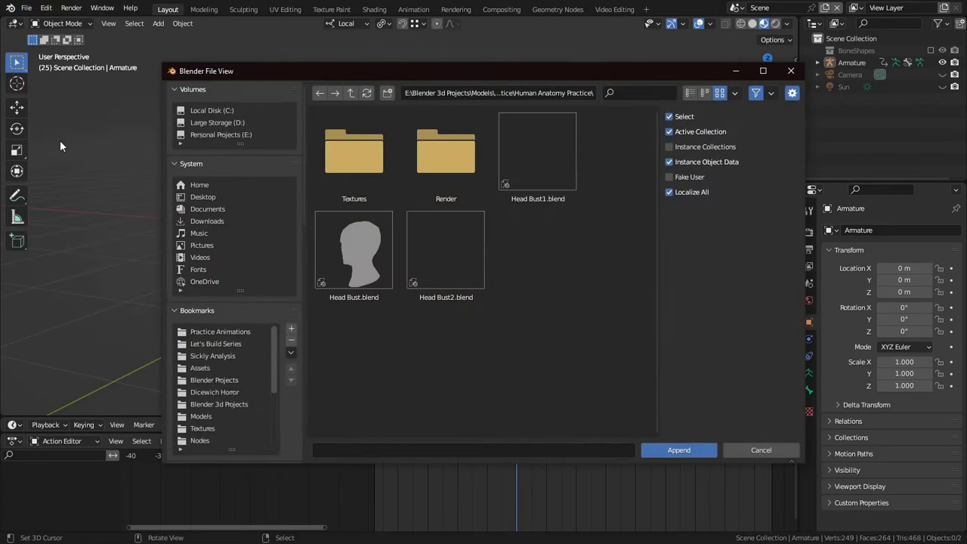
scroll(283, 363, "down", 5)
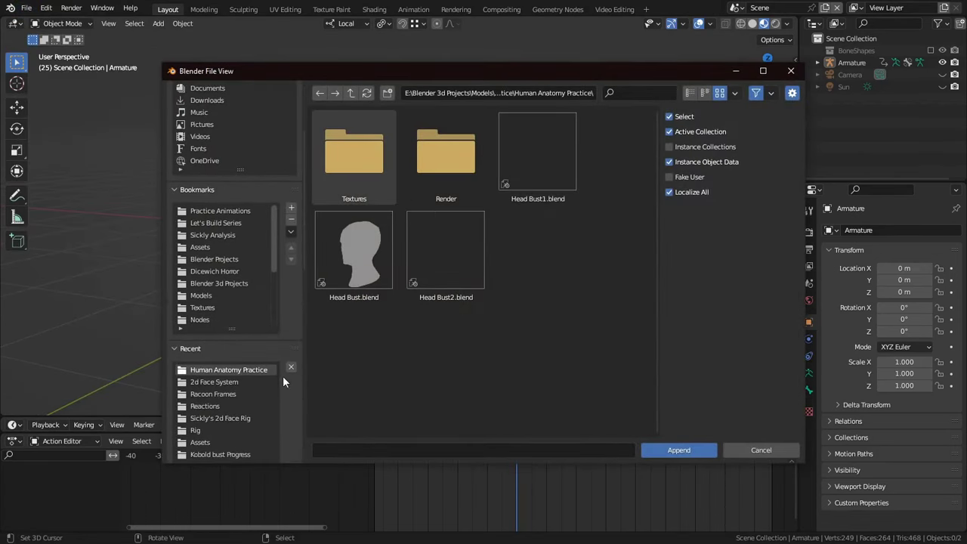
scroll(278, 370, "up", 5)
key("Escape")
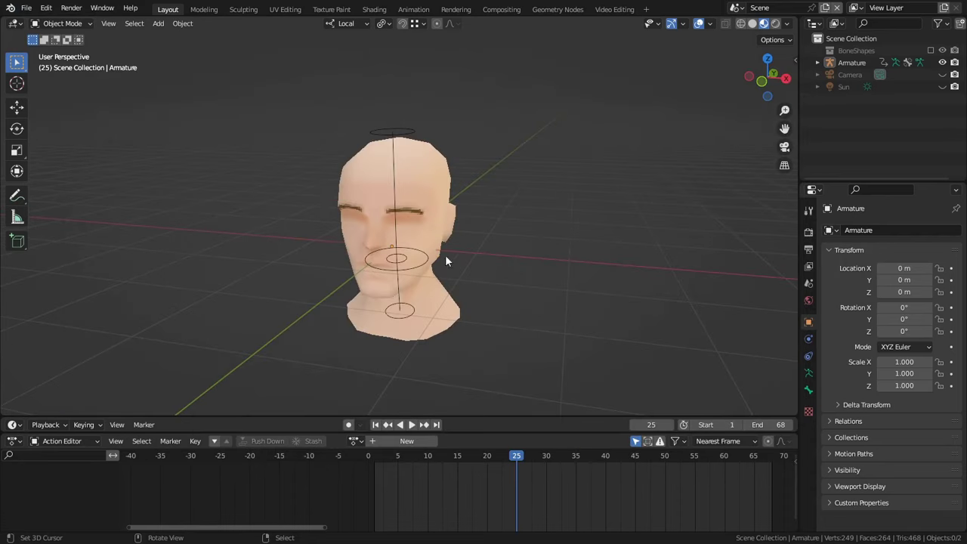
- Register the recent 2d Face System folder as an additional asset library in the preferences' file paths
left_click(45, 8)
left_click(114, 180)
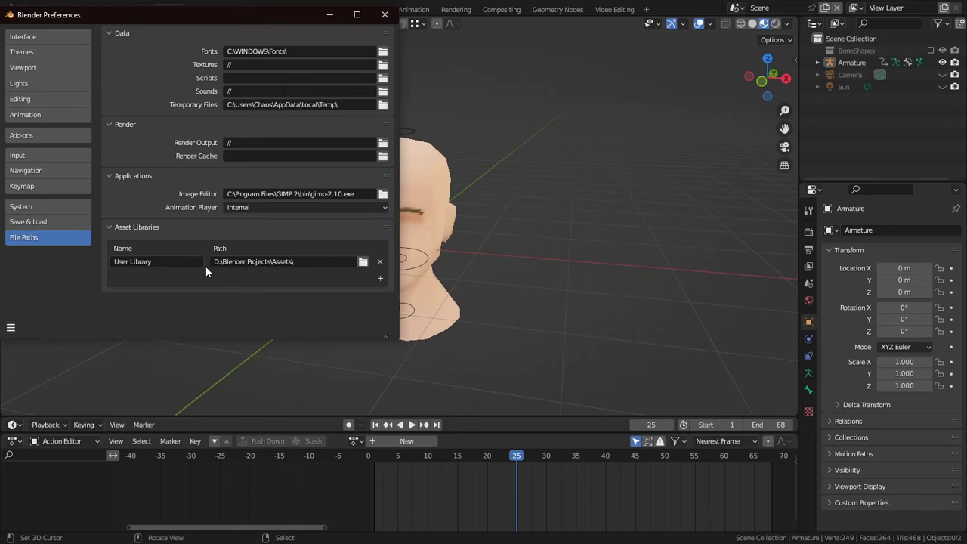
left_click(380, 280)
scroll(137, 345, "down", 5)
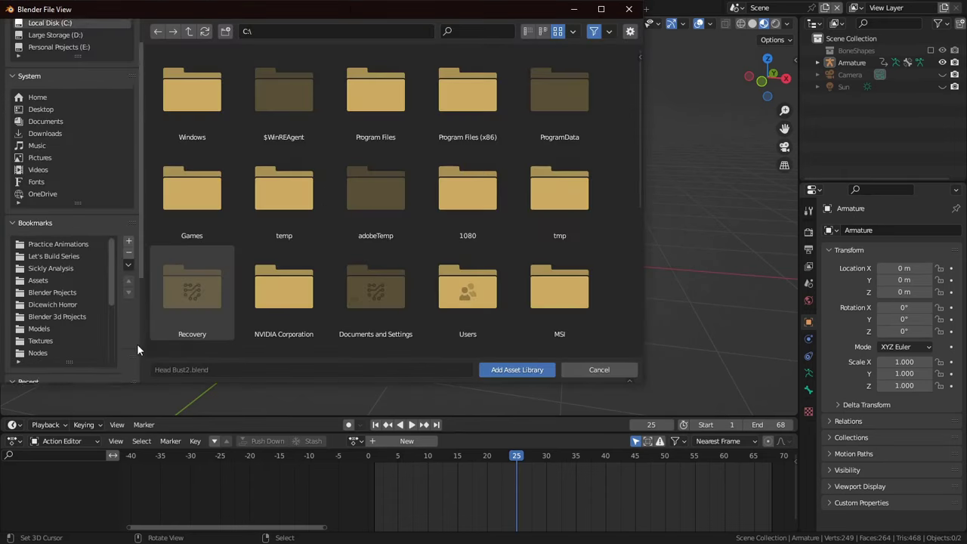
scroll(137, 345, "up", 4)
scroll(136, 346, "down", 3)
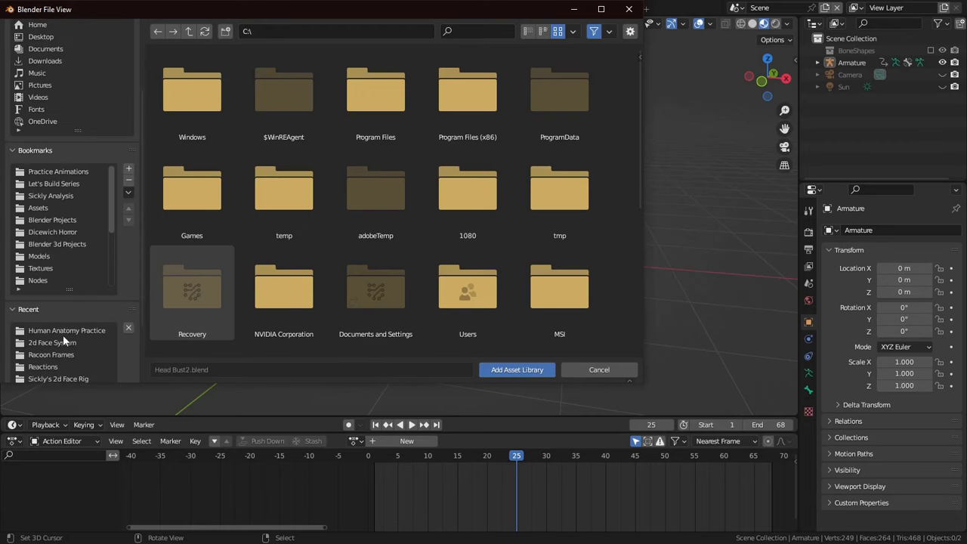
double_click(58, 344)
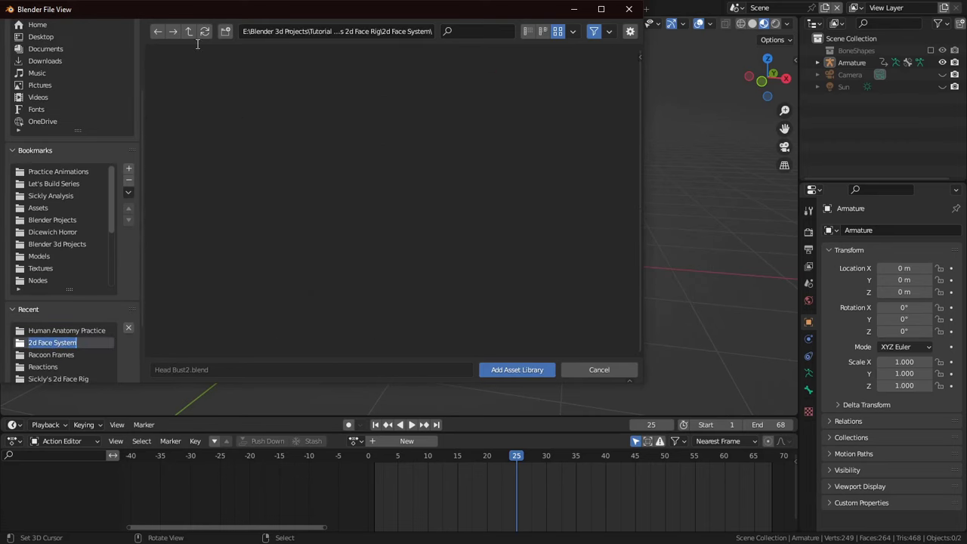
left_click(520, 371)
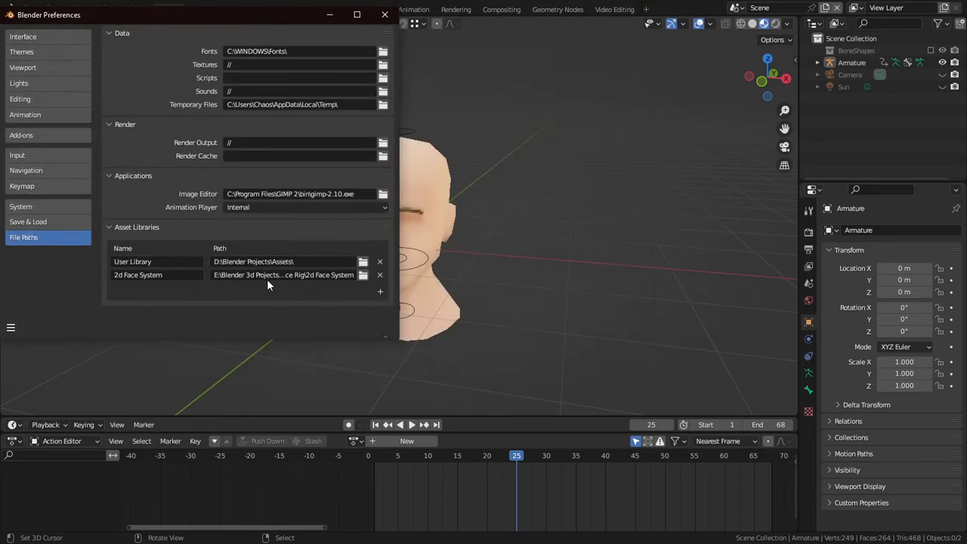
left_click(384, 14)
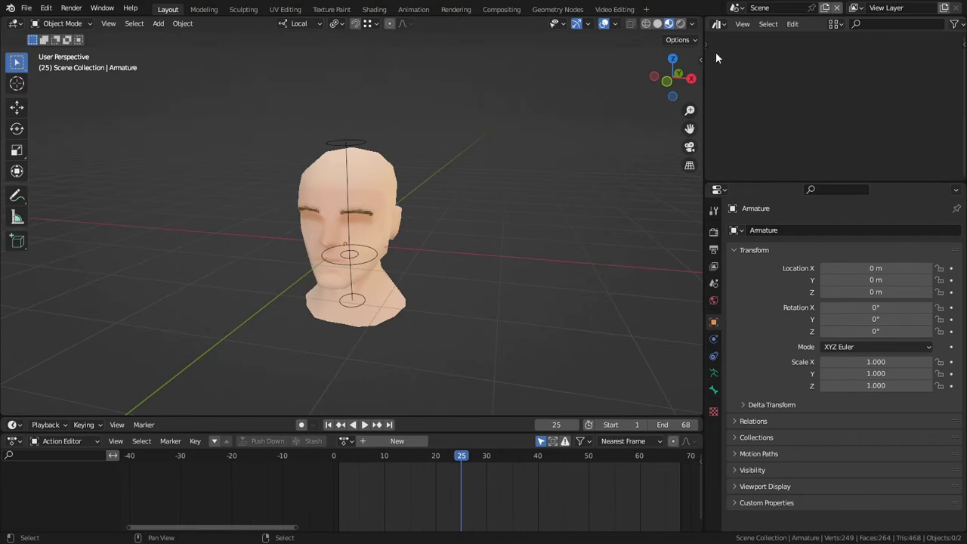
- Show the 2d Face System library in the asset browser, hide its catalog list and enlarge the area
key("t")
left_click(746, 42)
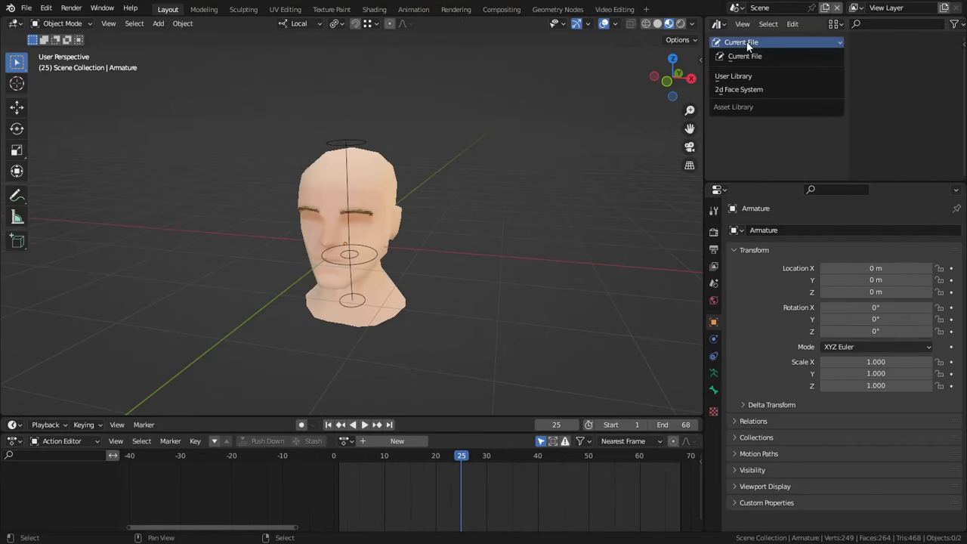
left_click(761, 88)
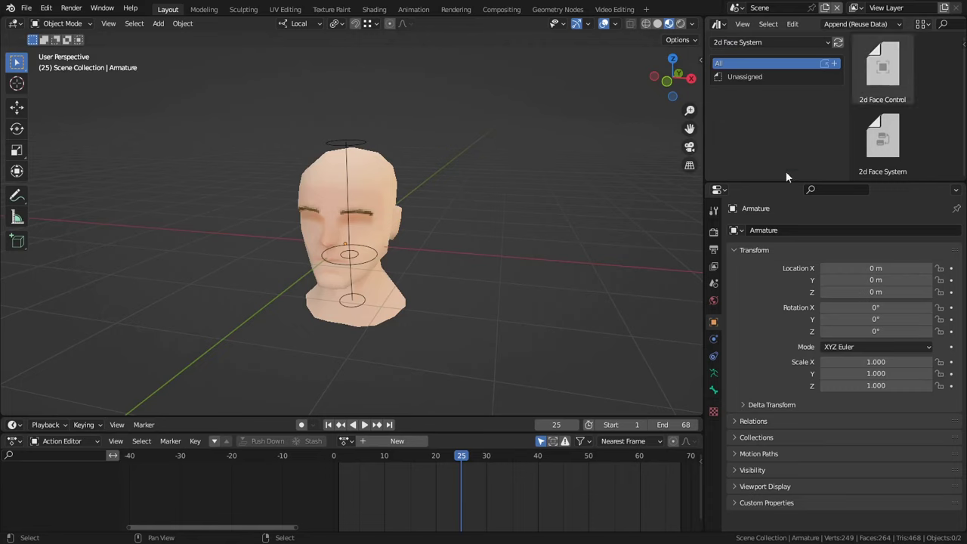
key("t")
left_click_drag(847, 185, 847, 249)
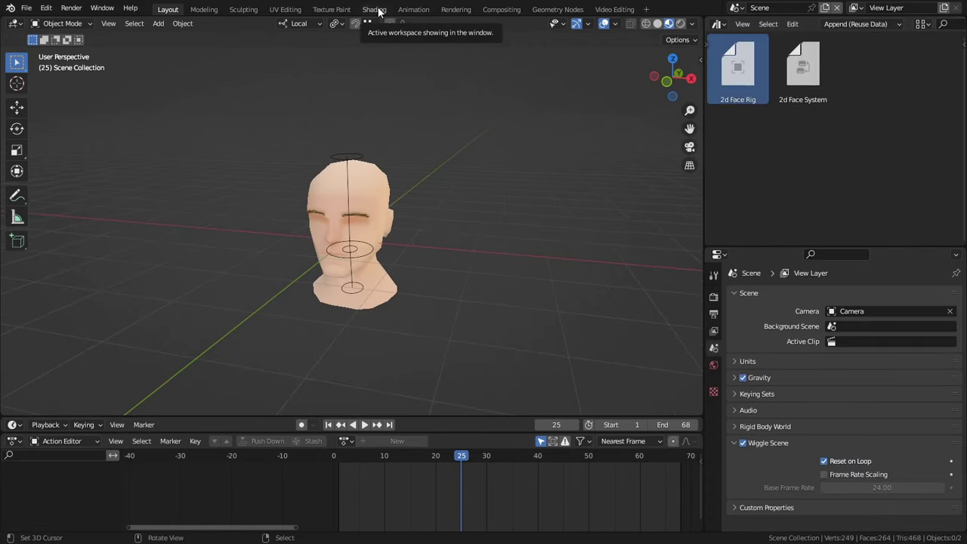
- Insert the 2d Face System node group between the TEX_Character texture and Multiply nodes, and place the 2d Face Rig asset in the scene
left_click(374, 9)
scroll(371, 498, "down", 1)
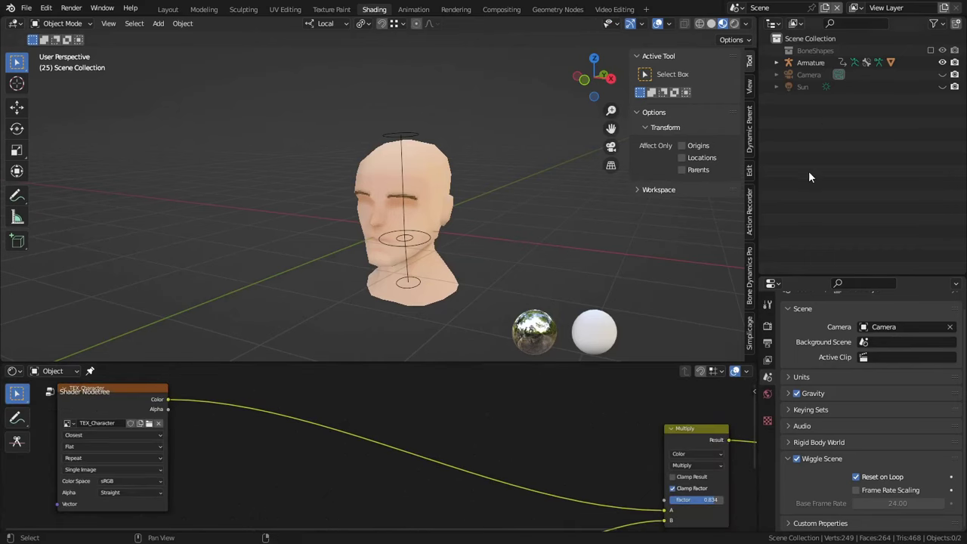
key("shift+F1")
key("shift+F1")
left_click_drag(847, 96, 430, 452)
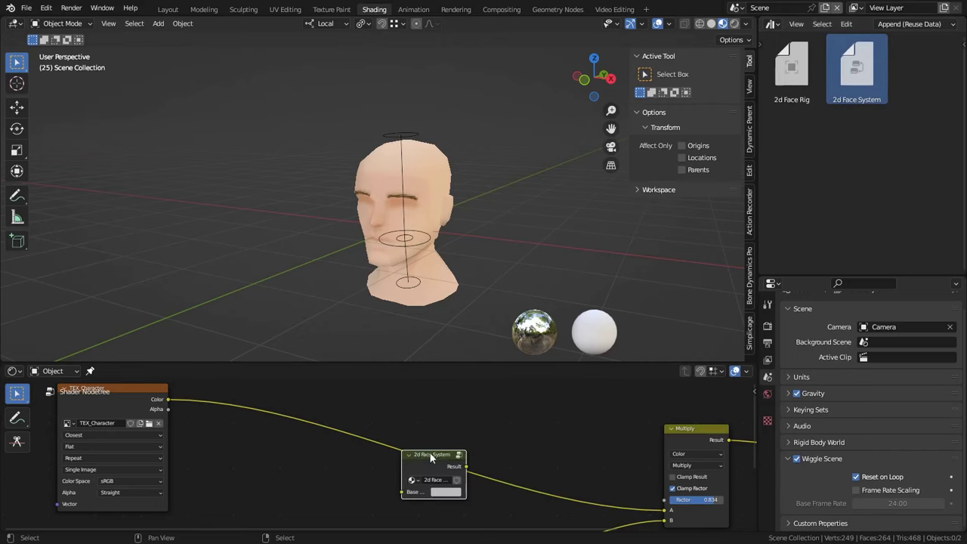
left_click(446, 491)
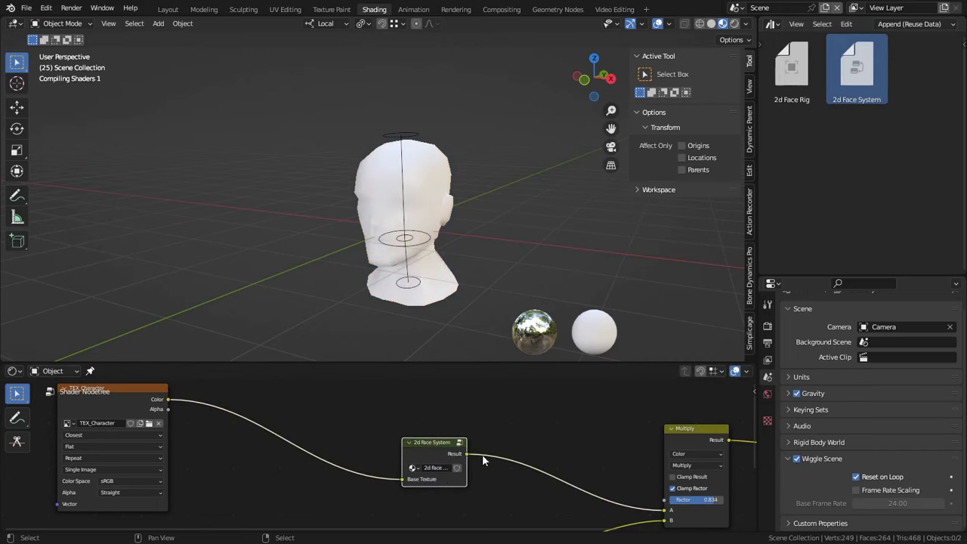
left_click_drag(810, 67, 462, 230)
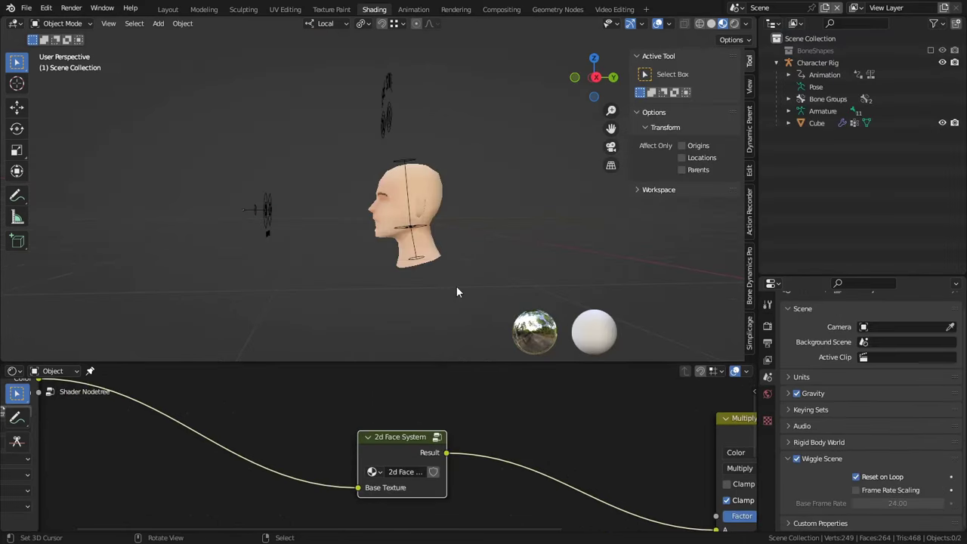
- Switch to the imported Eye Rig Storage scene and delete it from the file
left_click(737, 9)
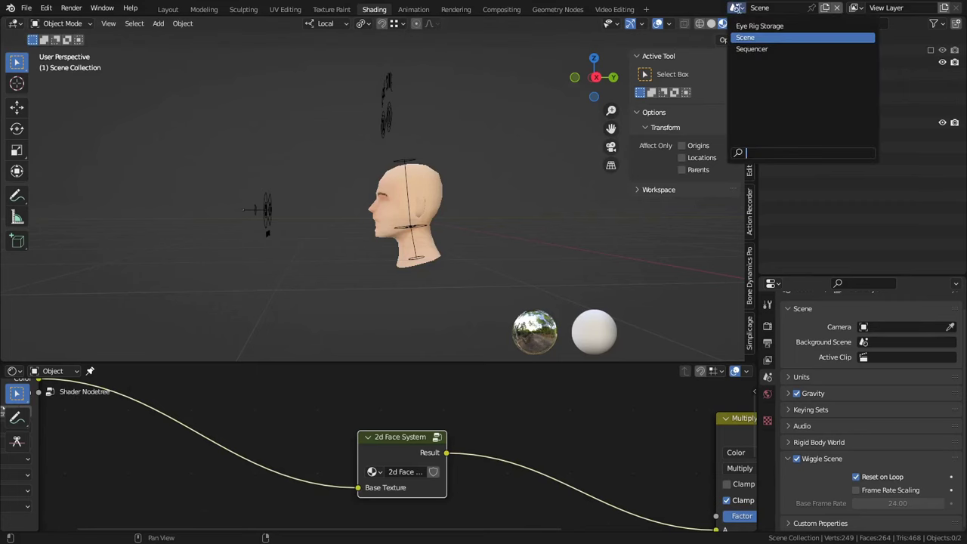
left_click(754, 27)
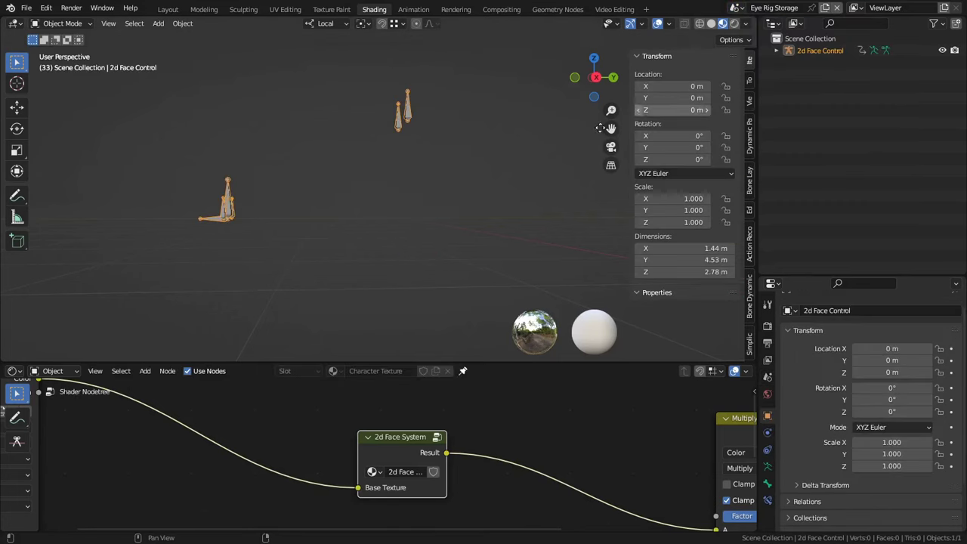
middle_click_drag(543, 197, 512, 211)
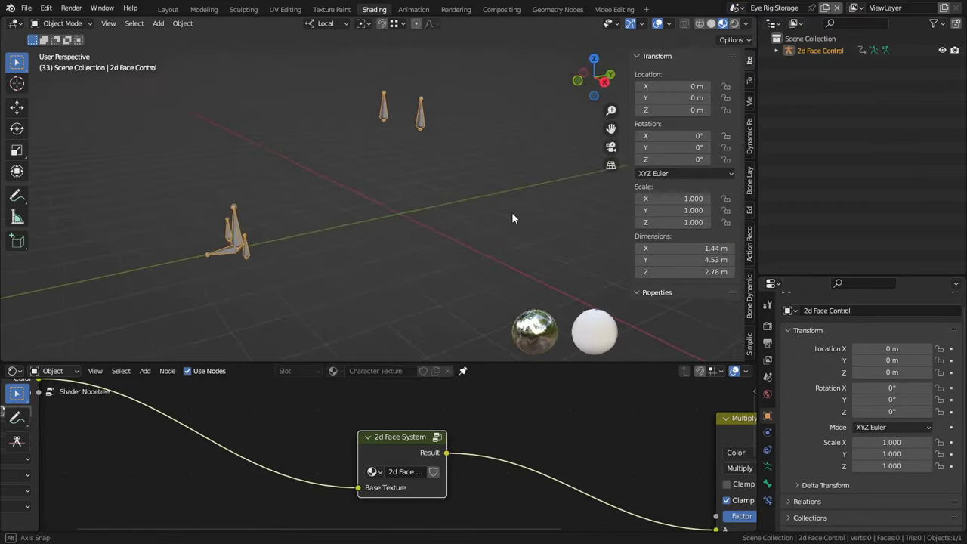
left_click(837, 10)
- Check the head mesh's UV maps against the UV Map nodes inside the 2d Face System group
middle_click_drag(527, 257, 469, 249)
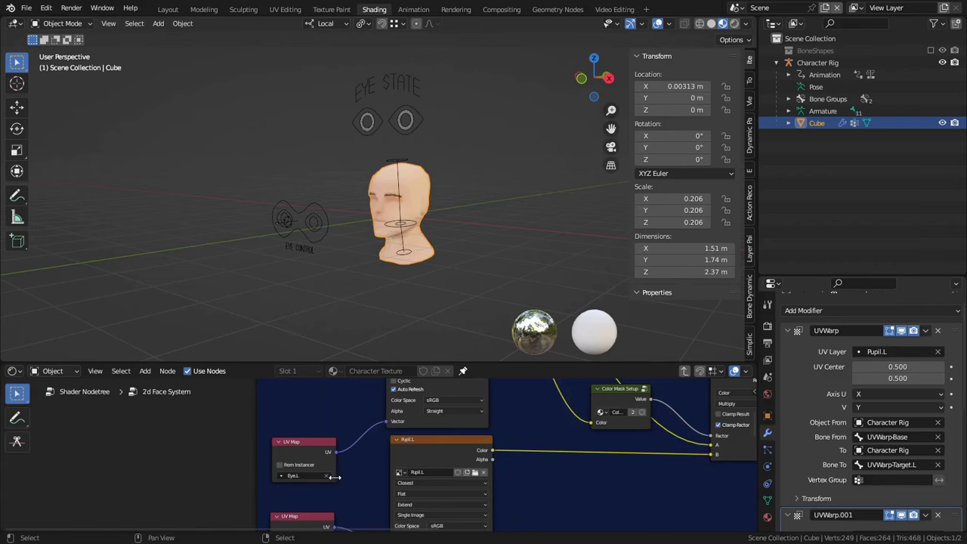
middle_click_drag(336, 454, 337, 427)
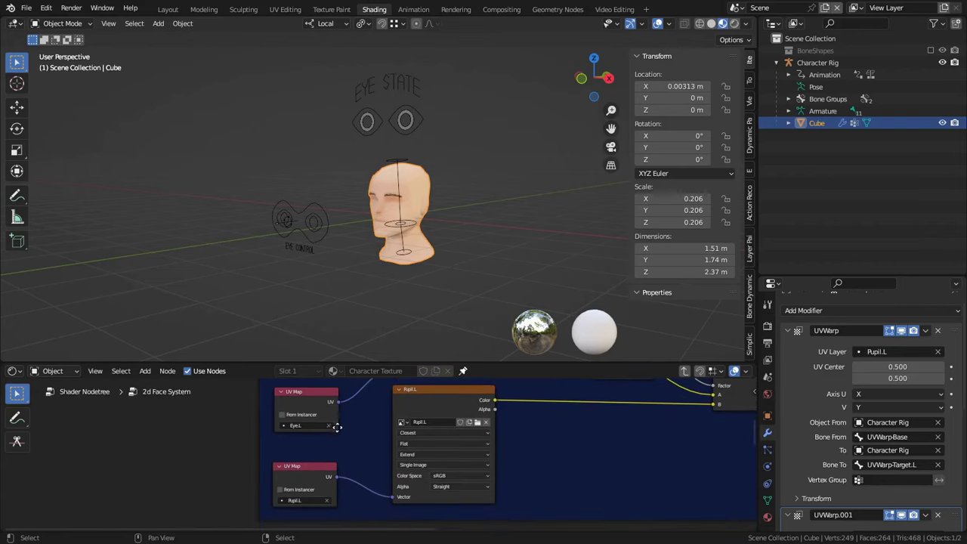
left_click(768, 501)
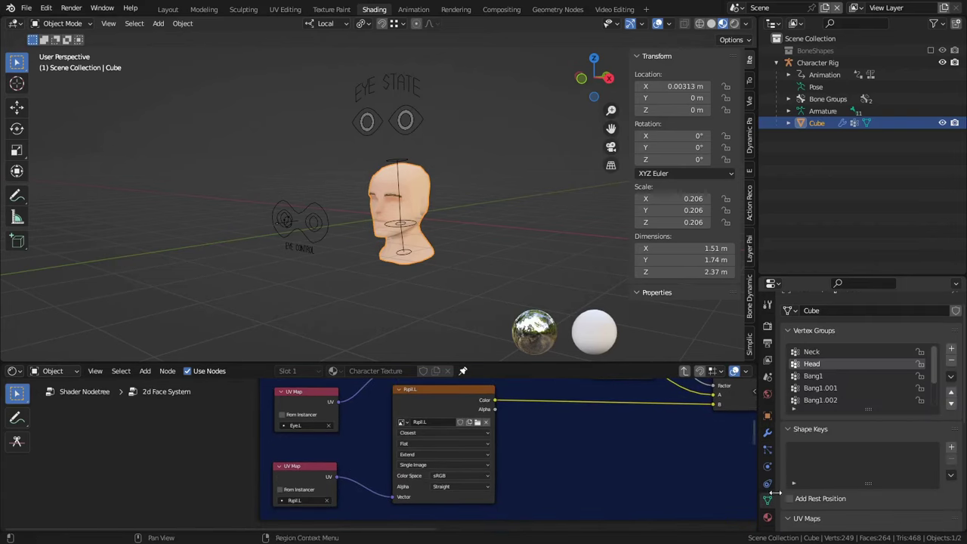
scroll(809, 459, "down", 5)
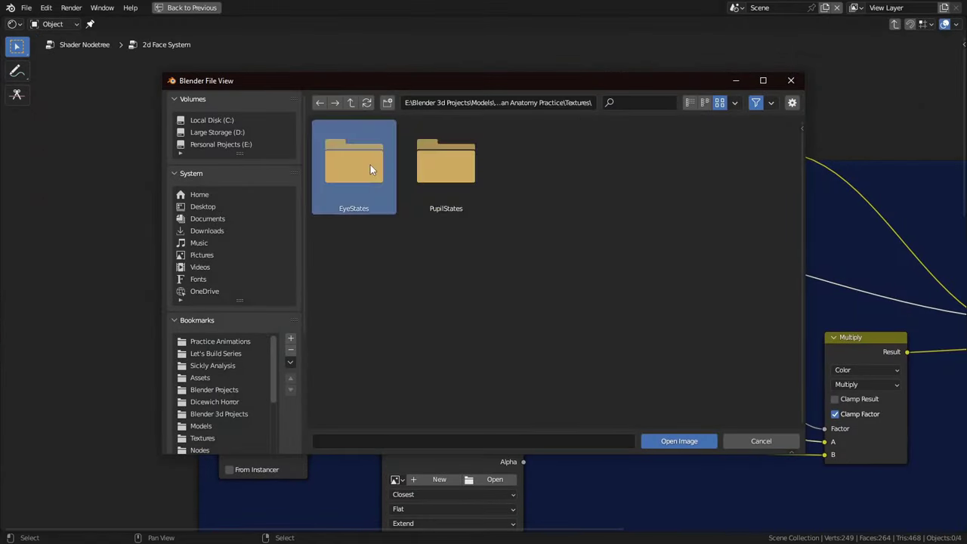
- Select all images in the Textures\EyeStates folder for the eye's image texture node
double_click(370, 165)
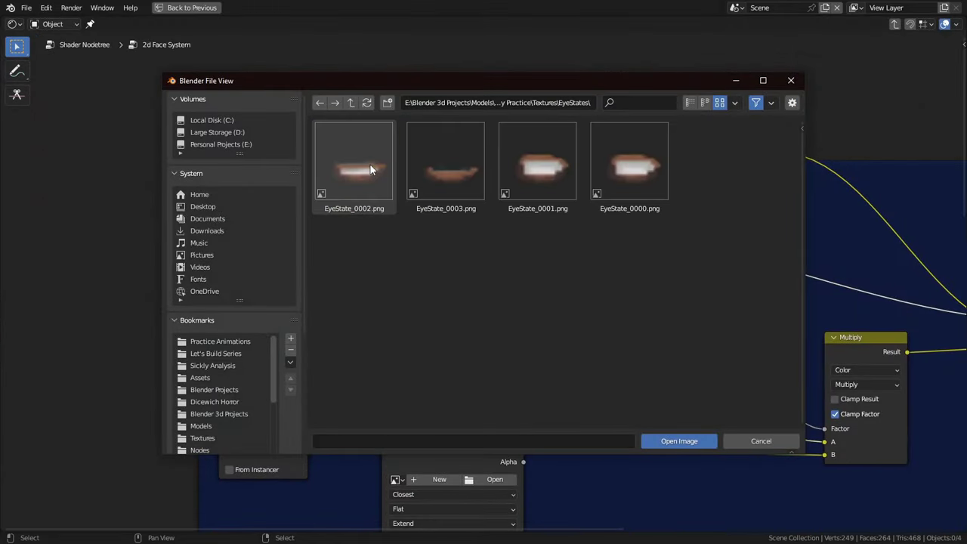
left_click(371, 165)
key("a")
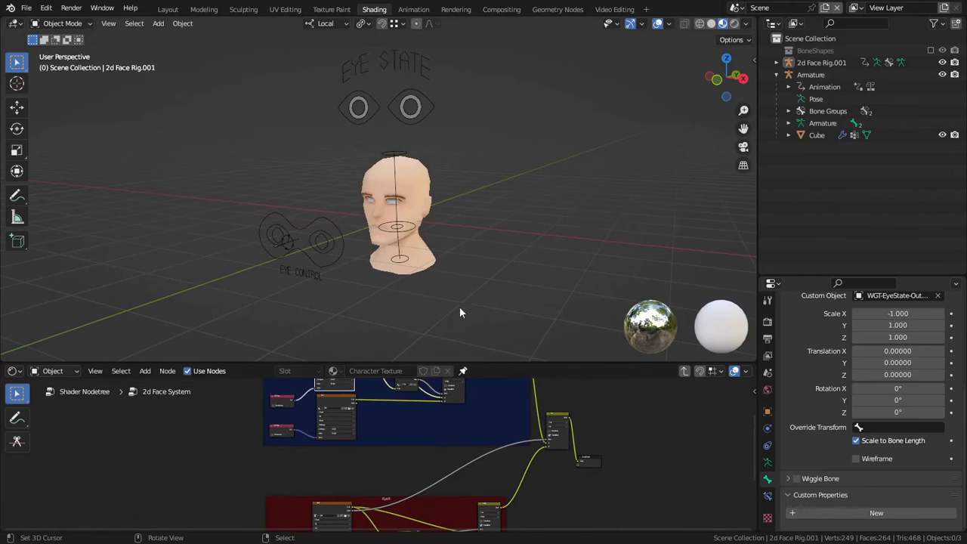
- Select the 2d Face Rig.001 armature together with the head's own Armature
mouse_move(486, 209)
middle_mouse_down()
mouse_move(473, 209)
mouse_move(482, 209)
middle_mouse_up()
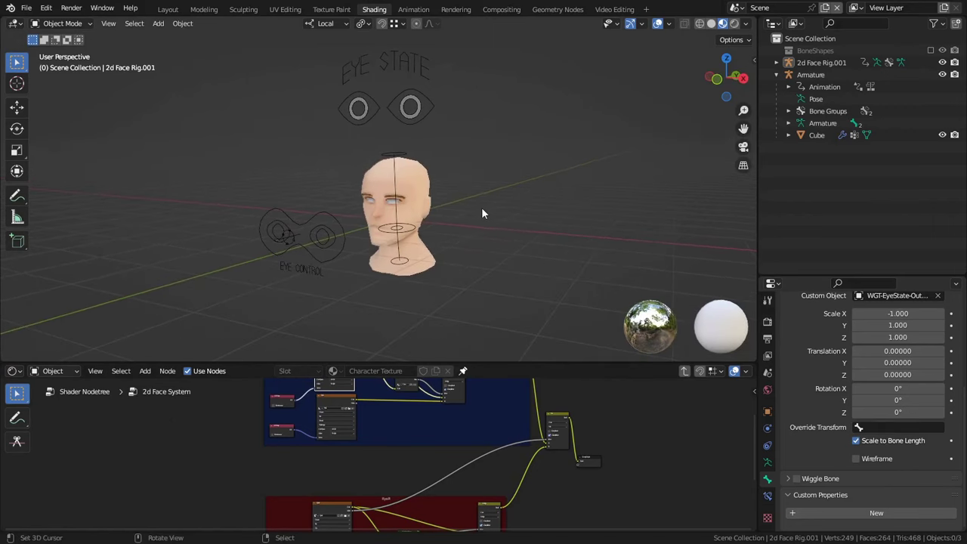
left_click(426, 113)
left_click(401, 154, "shift")
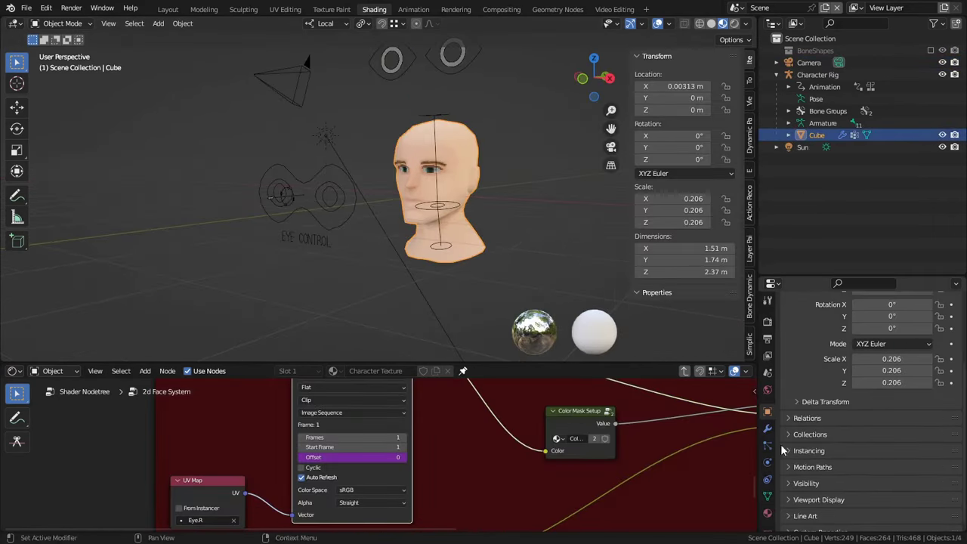
- Review the UVWarp modifiers on the head mesh, including their UV layers, objects and bones
left_click(768, 428)
scroll(832, 400, "down", 1)
scroll(831, 401, "up", 3)
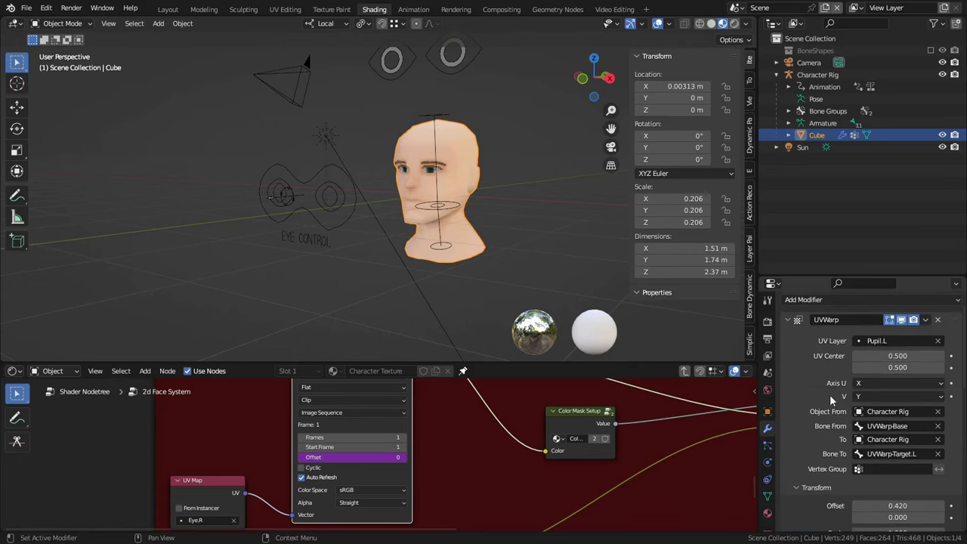
scroll(868, 433, "down", 5)
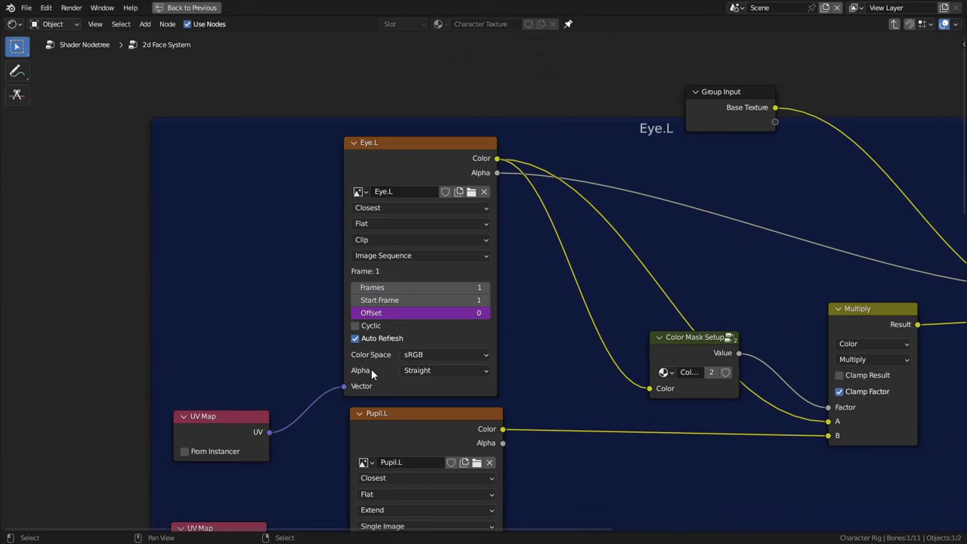
- Point the Tex, Bound, Step and Offset variables of the Eye.L texture's Offset driver to Character Rig
scroll(439, 317, "up", 2)
right_click(440, 323)
left_click(440, 318)
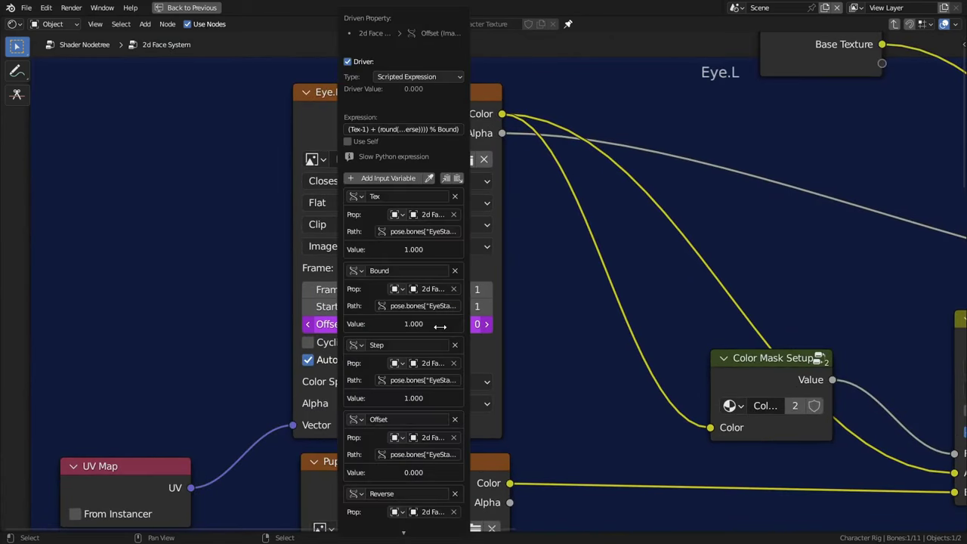
left_click(425, 215)
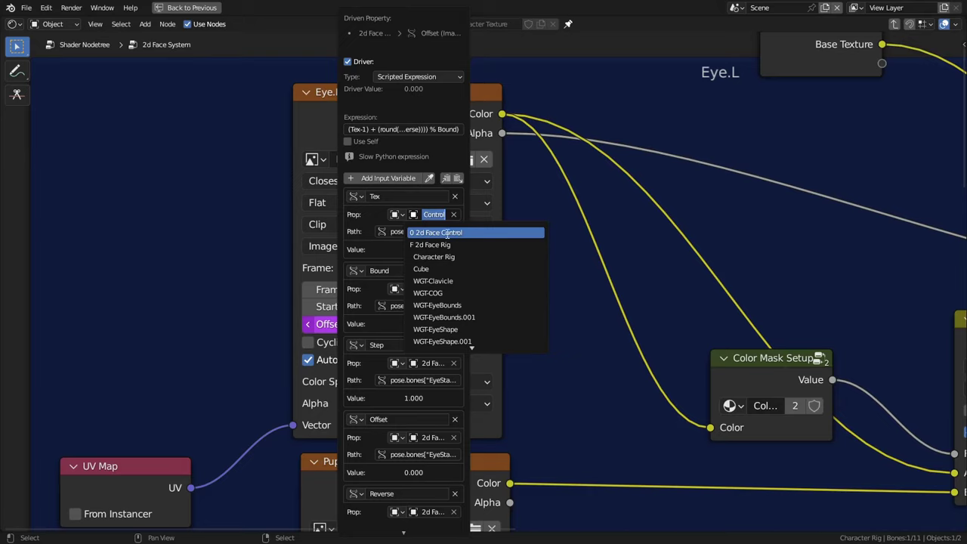
left_click(445, 257)
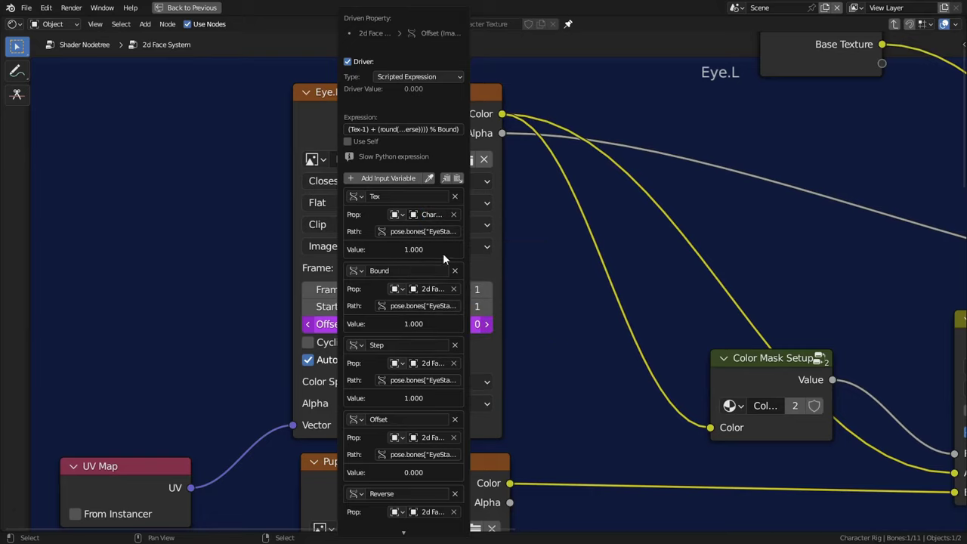
left_click(443, 297)
left_click(458, 331)
left_click(430, 365)
left_click(445, 394)
left_click(434, 438)
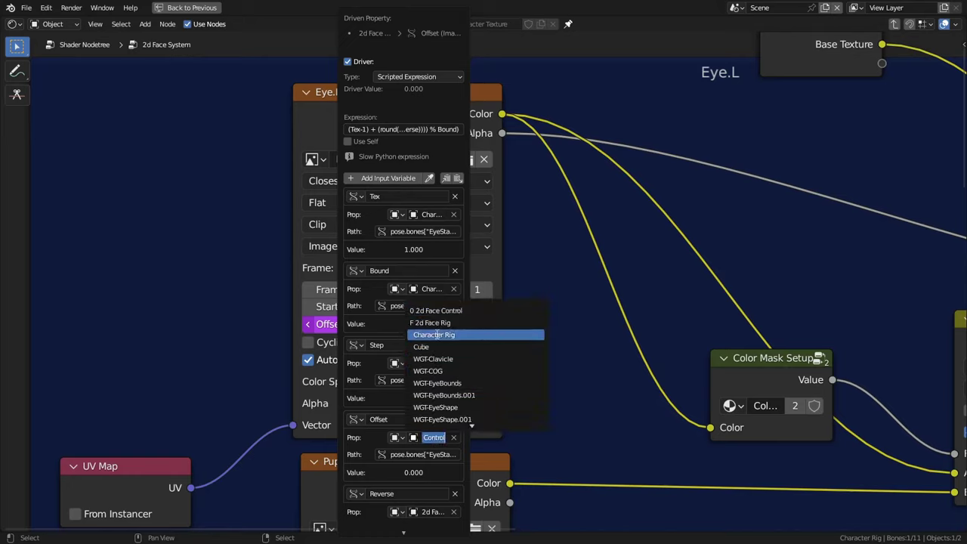
left_click(438, 337)
- Point the Eye.L Offset driver's Reverse variable to Character Rig and its Δ variable to Scene
scroll(428, 401, "down", 2)
left_click(428, 475)
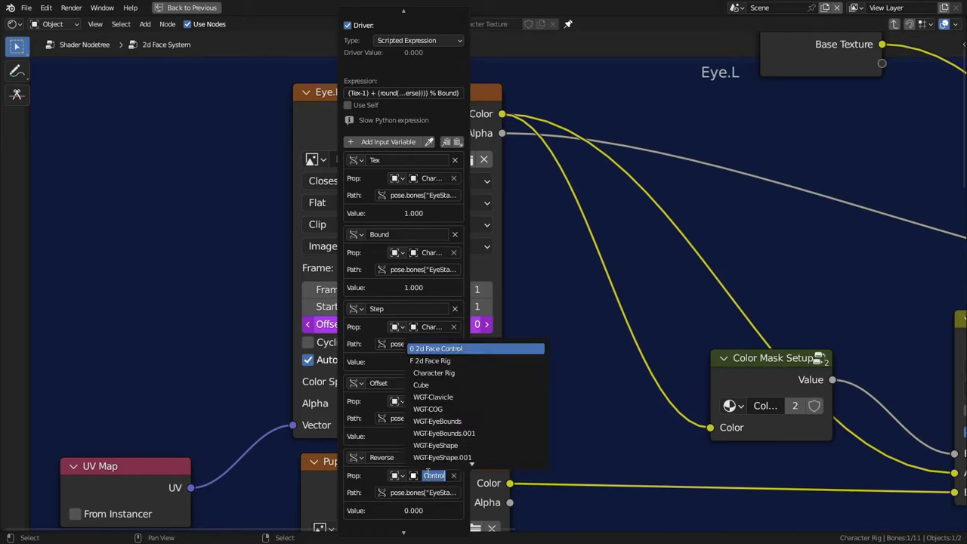
left_click(430, 373)
scroll(423, 477, "down", 5)
left_click(438, 462)
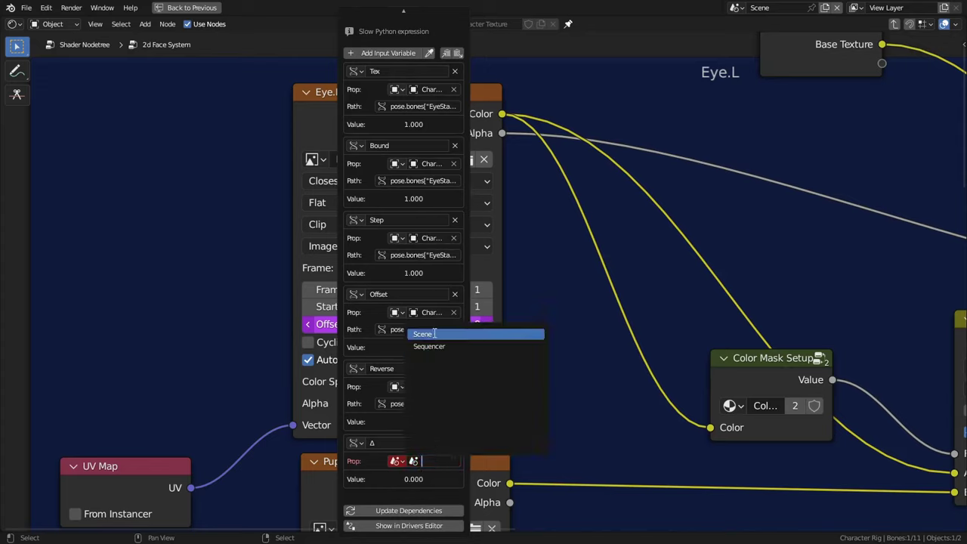
left_click(435, 334)
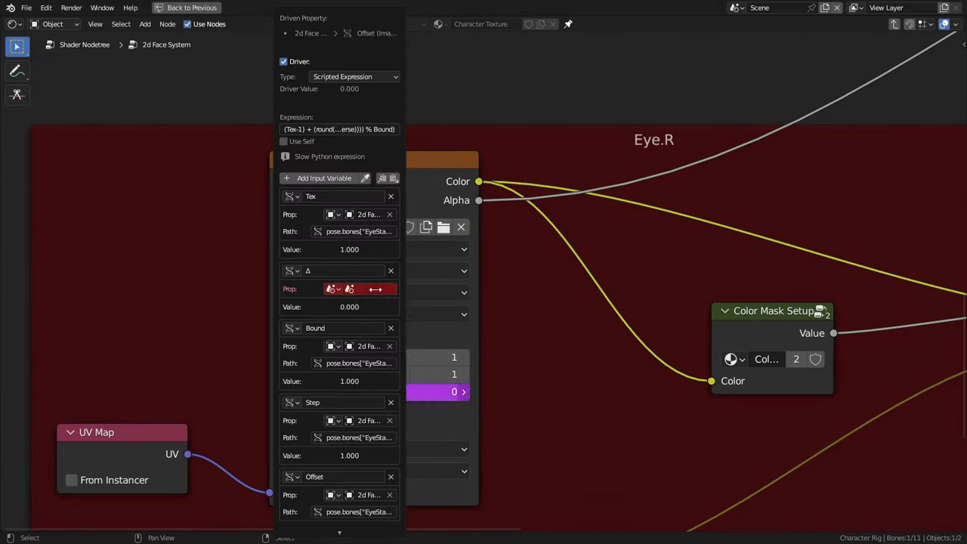
- Set the Δ variable of the Eye.R texture's Offset driver to Scene and open the Tex variable's object choice
left_click(369, 289)
left_click(369, 306)
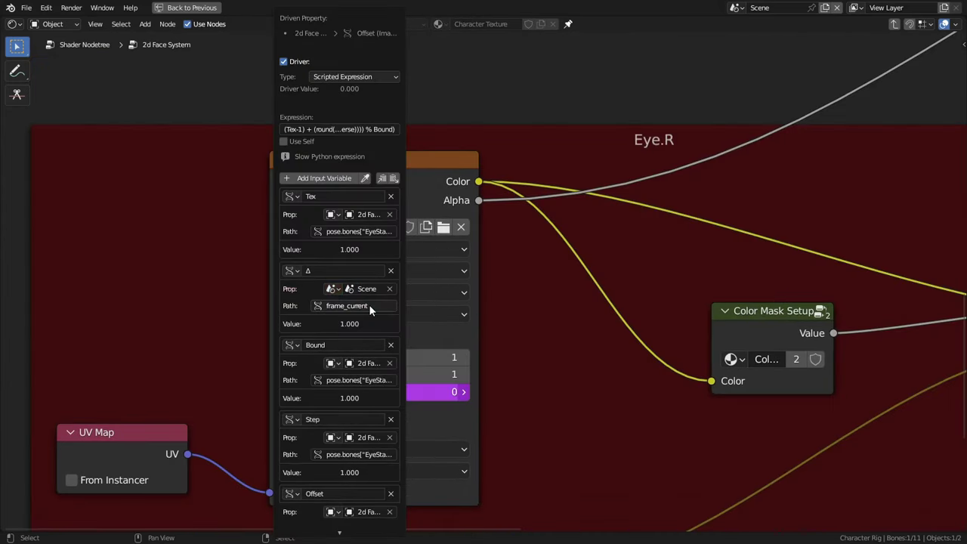
left_click(367, 215)
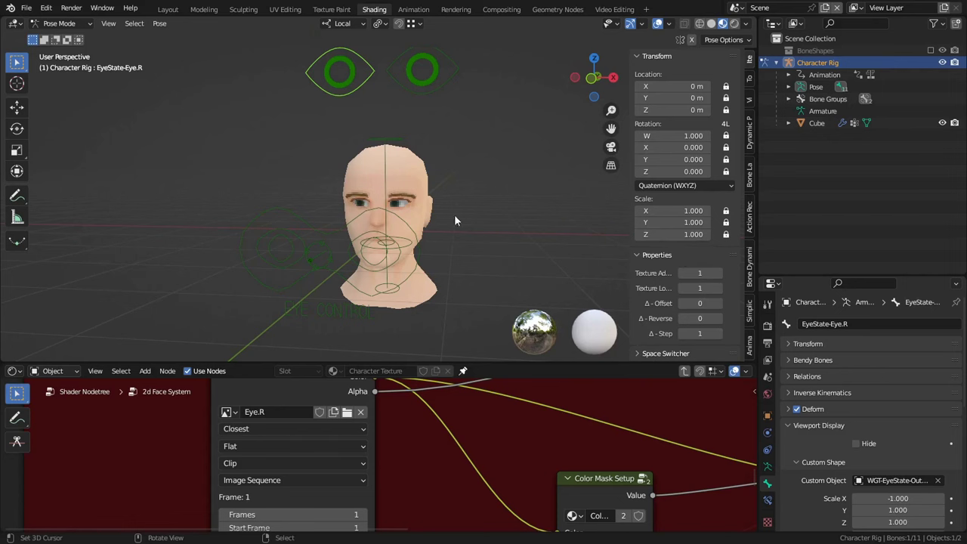
- Test the eye textures by raising and resetting the Texture Address of the EyeState-Eye.L and EyeState-Eye.R bones
left_click(719, 273)
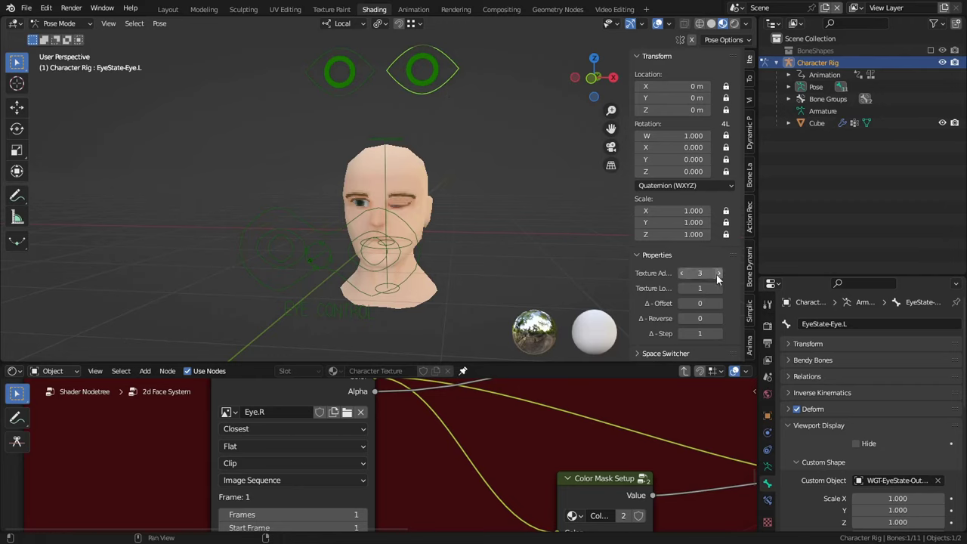
left_click(681, 273)
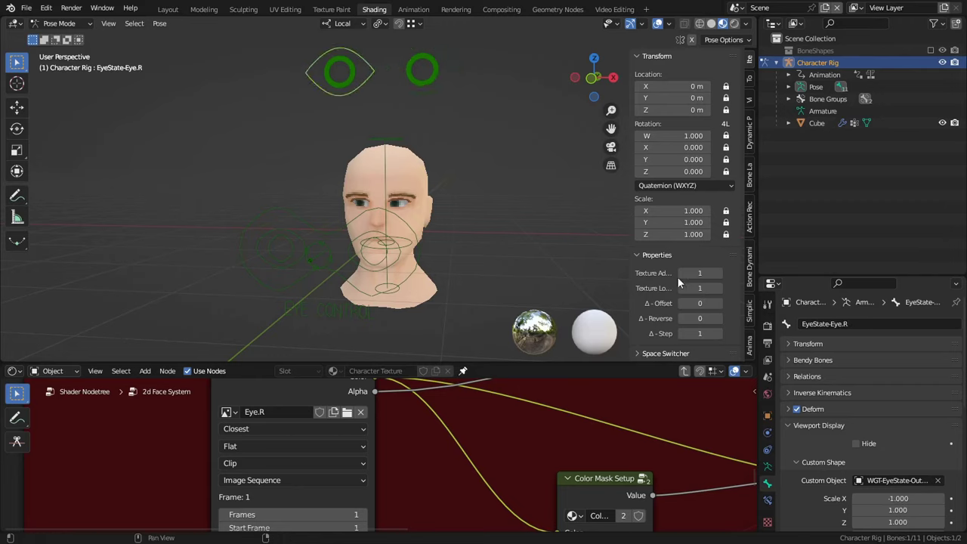
left_click(719, 273)
left_click(719, 273)
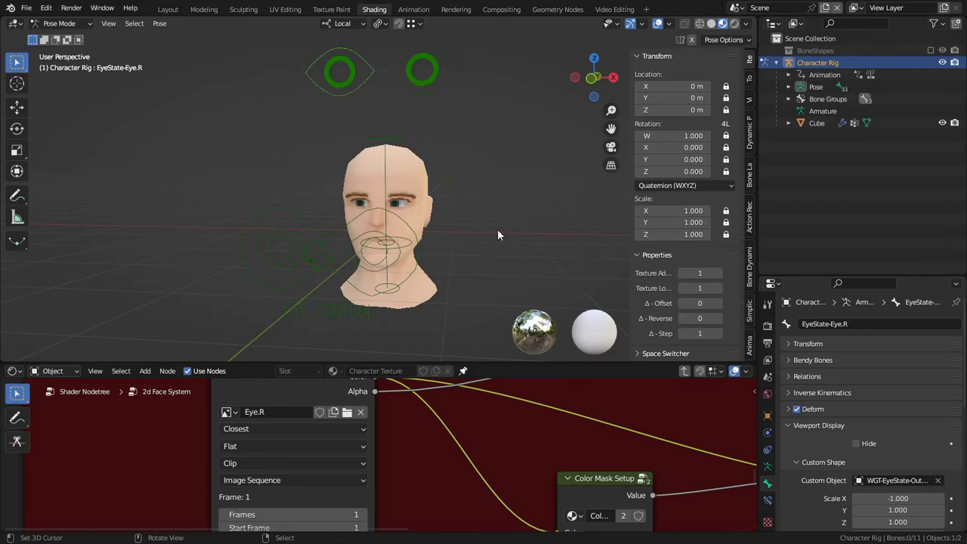
key("ctrl+space")
middle_click_drag(536, 350, 522, 141)
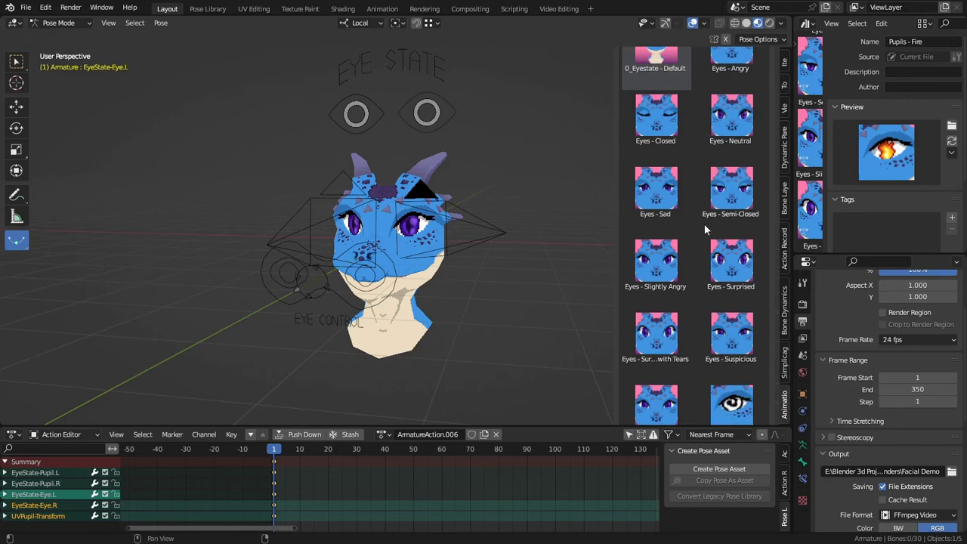
- Try the Pupils - Fire, Pupils - Default-Dialation2 and Pupils - Dazed poses from the pose library on the dragon head
scroll(704, 223, "down", 8)
double_click(730, 262)
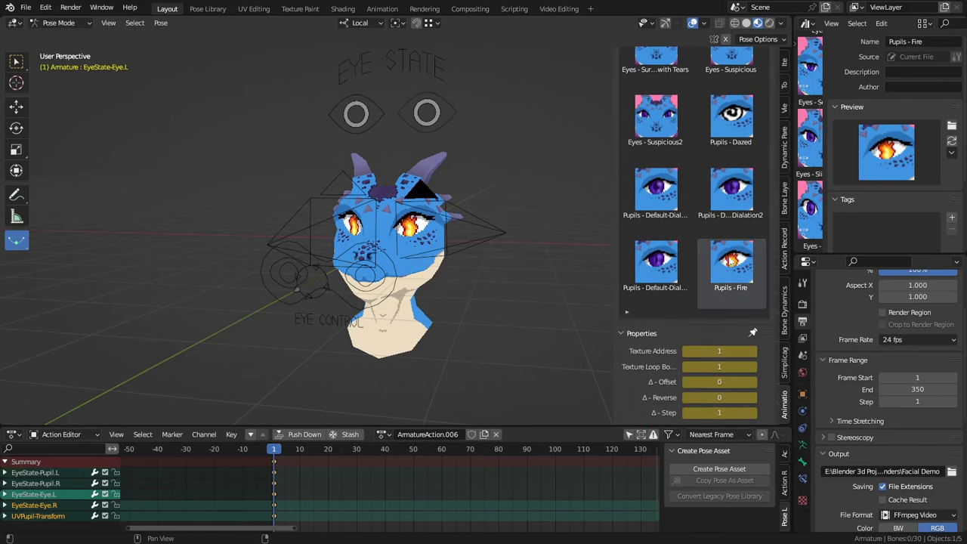
double_click(734, 195)
double_click(736, 129)
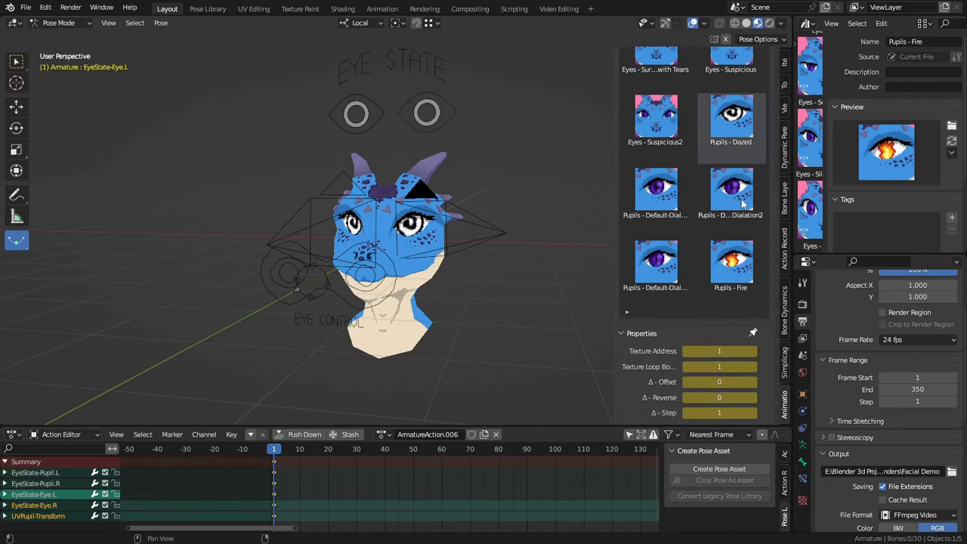
- Apply the Eyes - Slightly Angry pose and replace it with Eyes - Angry from the pose library
scroll(693, 142, "up", 4)
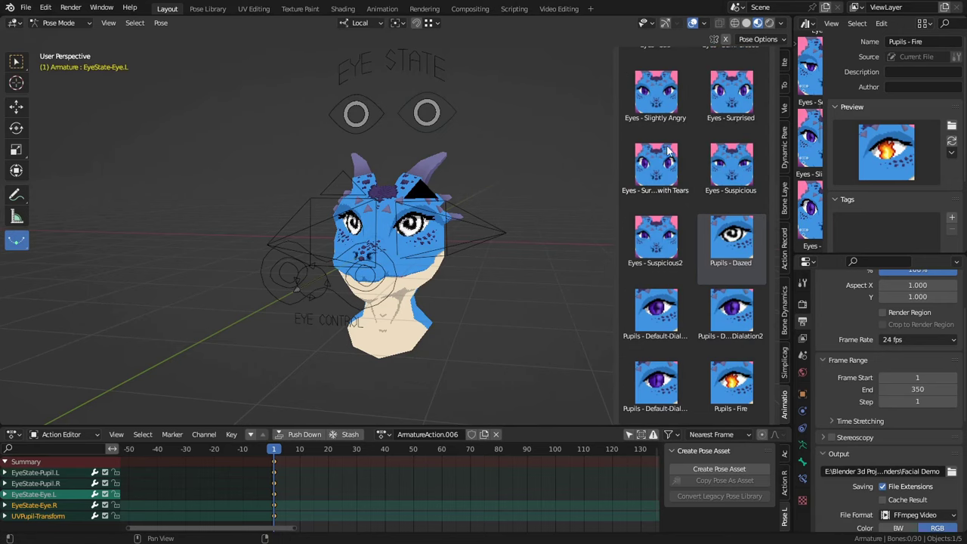
left_click(656, 101)
scroll(689, 146, "up", 8)
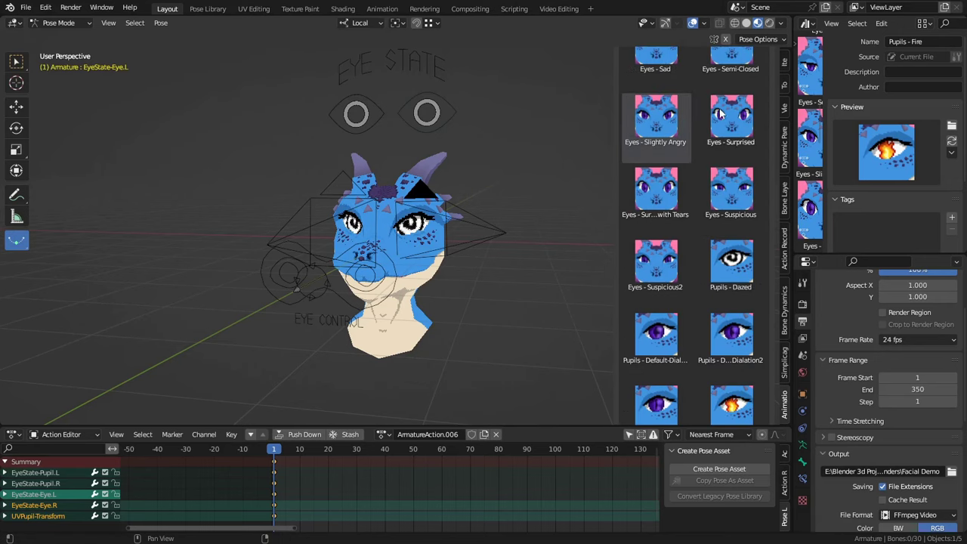
left_click(727, 149)
scroll(492, 266, "up", 3)
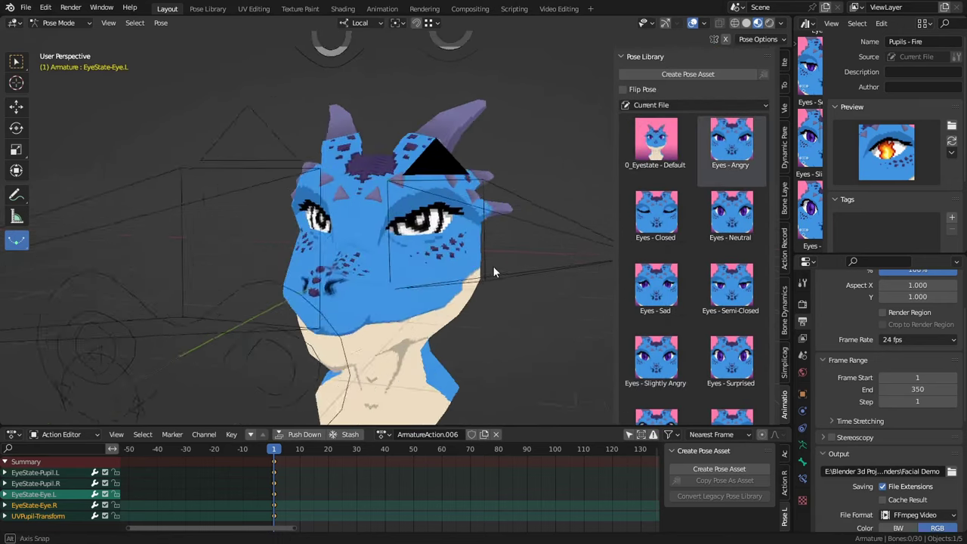
- Apply the Pupils - Fire pose and play the animation to view the eye from the side
middle_click_drag(492, 266, 402, 265)
scroll(673, 335, "down", 12)
left_click(718, 291)
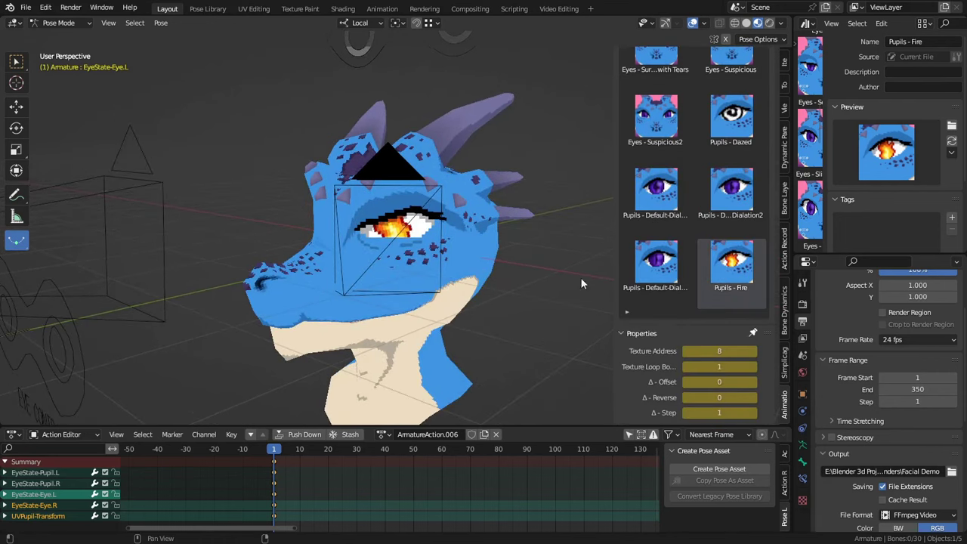
middle_click_drag(581, 279, 485, 270)
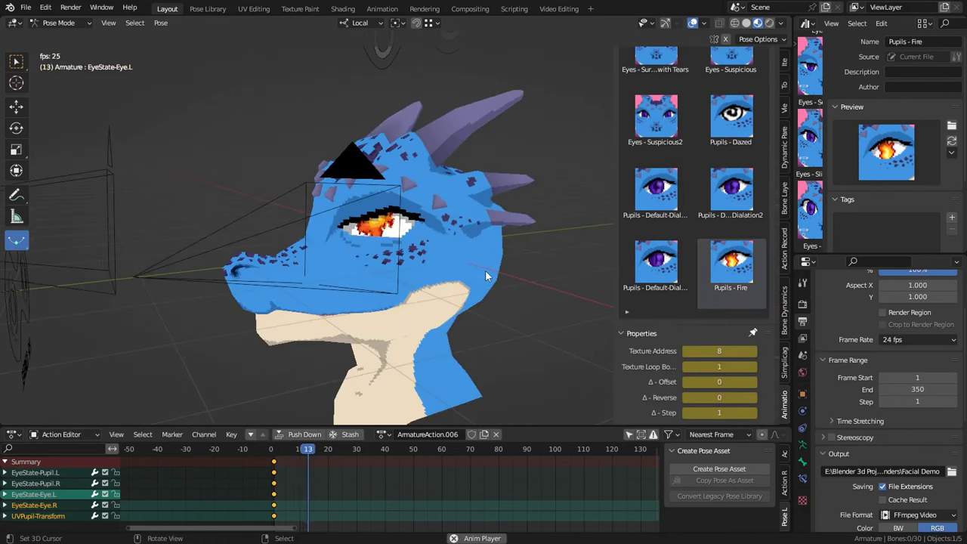
scroll(472, 286, "down", 4)
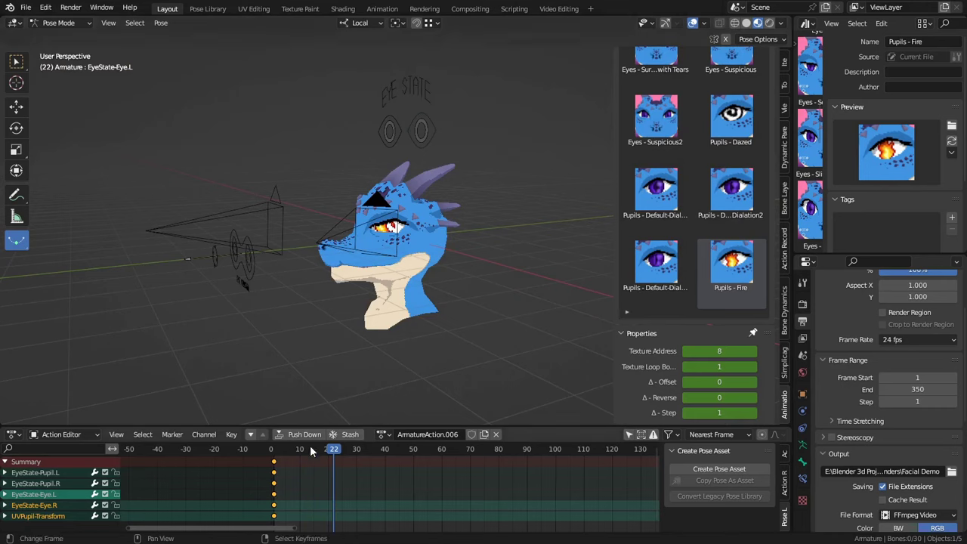
- Load the Pupils - Fire action and keyframe the UVPupil-Transform bone's Pupil - Rotate and Pupil - Speed properties at frame 1
left_click(382, 435)
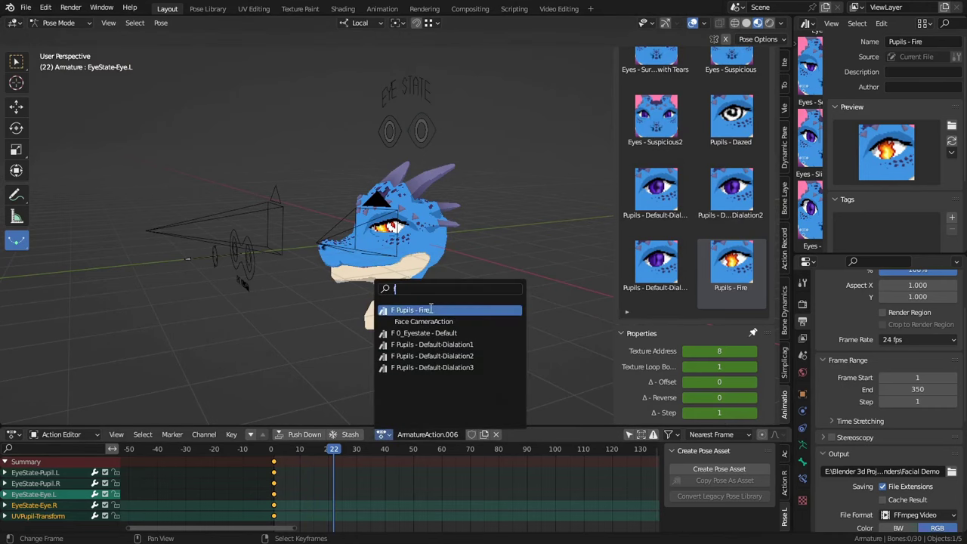
left_click(429, 310)
left_click(223, 260)
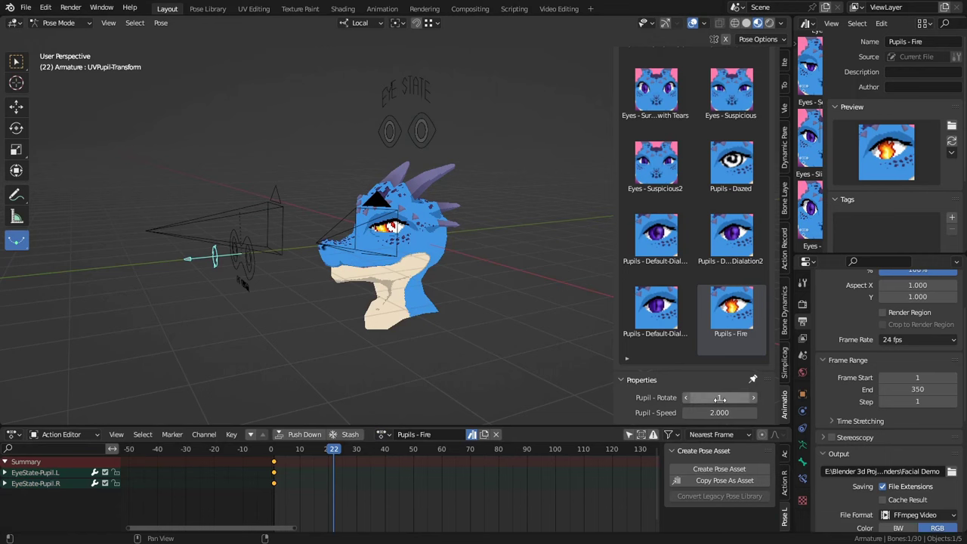
key("shift+Left")
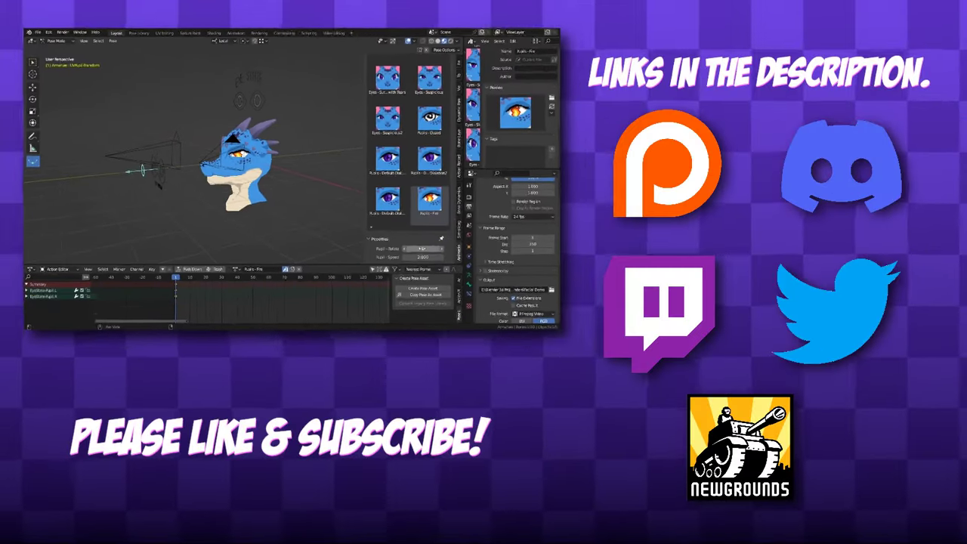
right_click(401, 257)
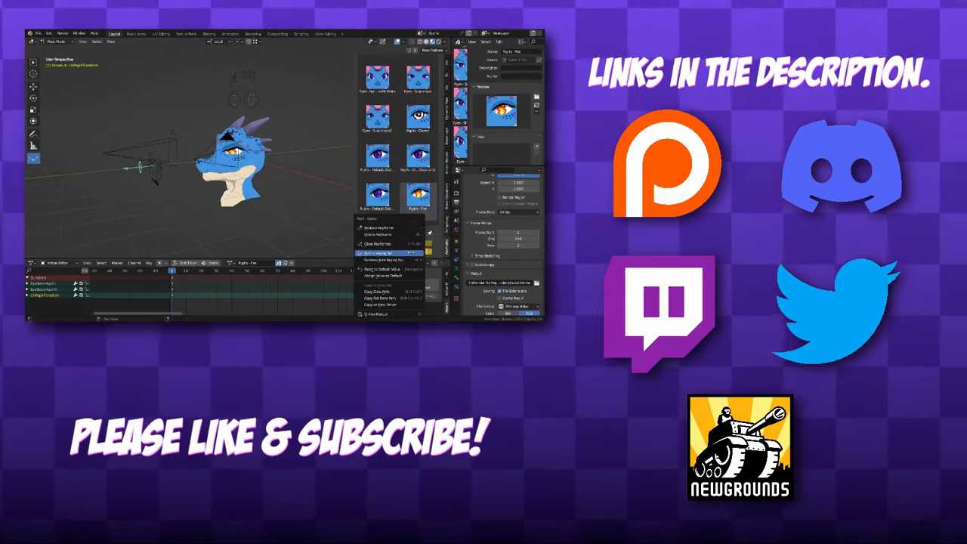
left_click(378, 254)
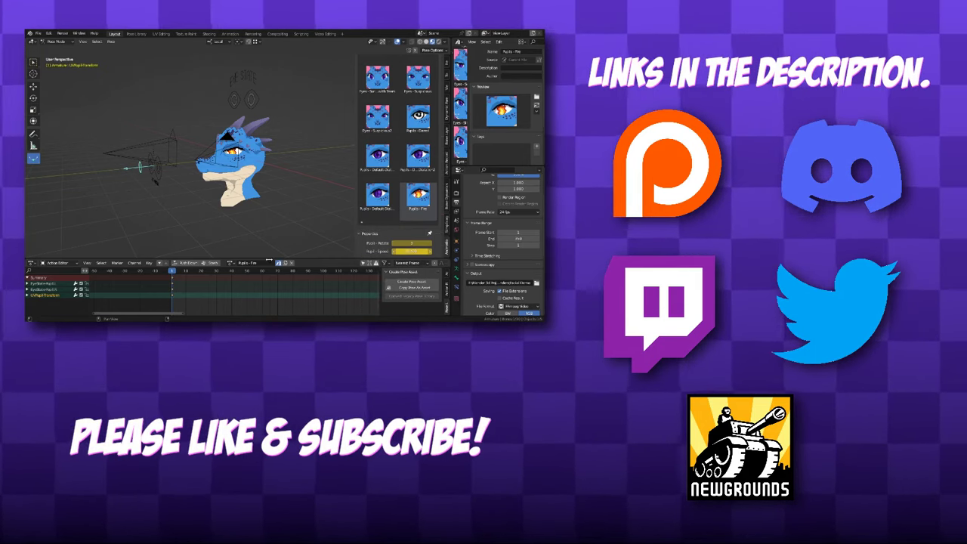
- Scrub through the keyed Pupils - Fire action and switch the armature back to an ArmatureAction action
left_click(210, 287)
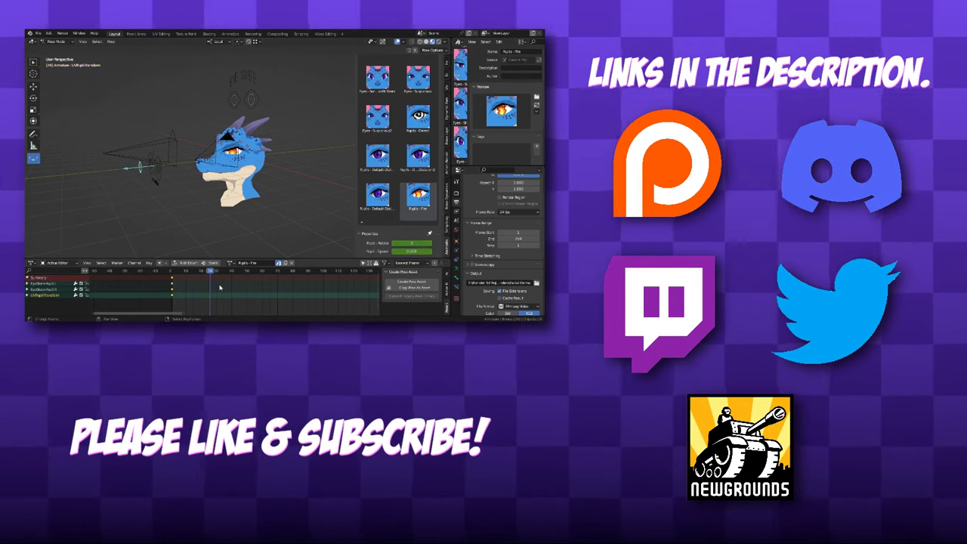
left_click(173, 290)
left_click(232, 263)
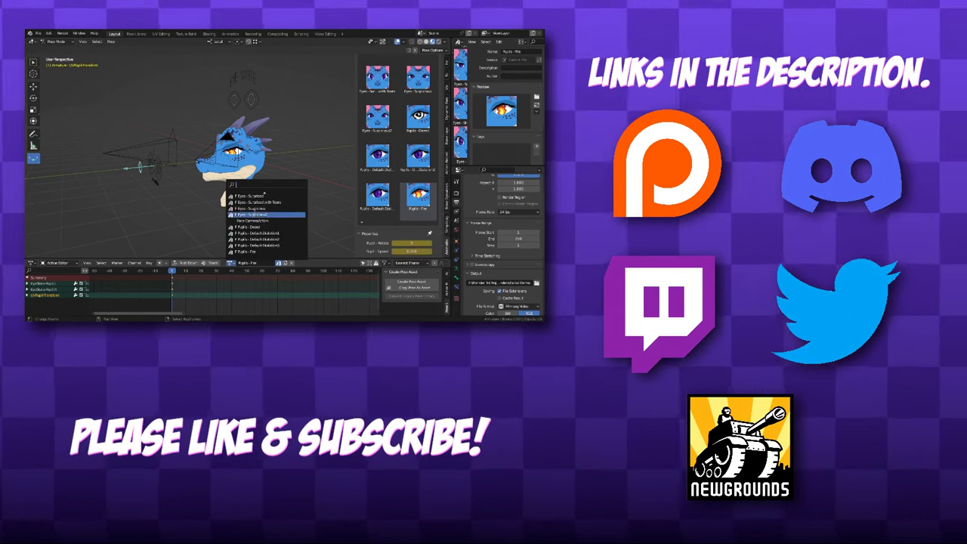
left_click(255, 208)
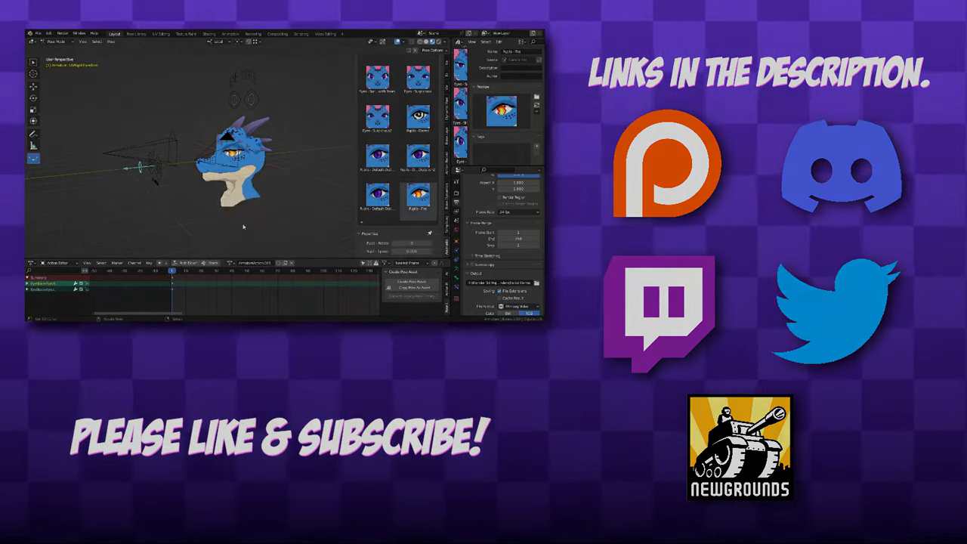